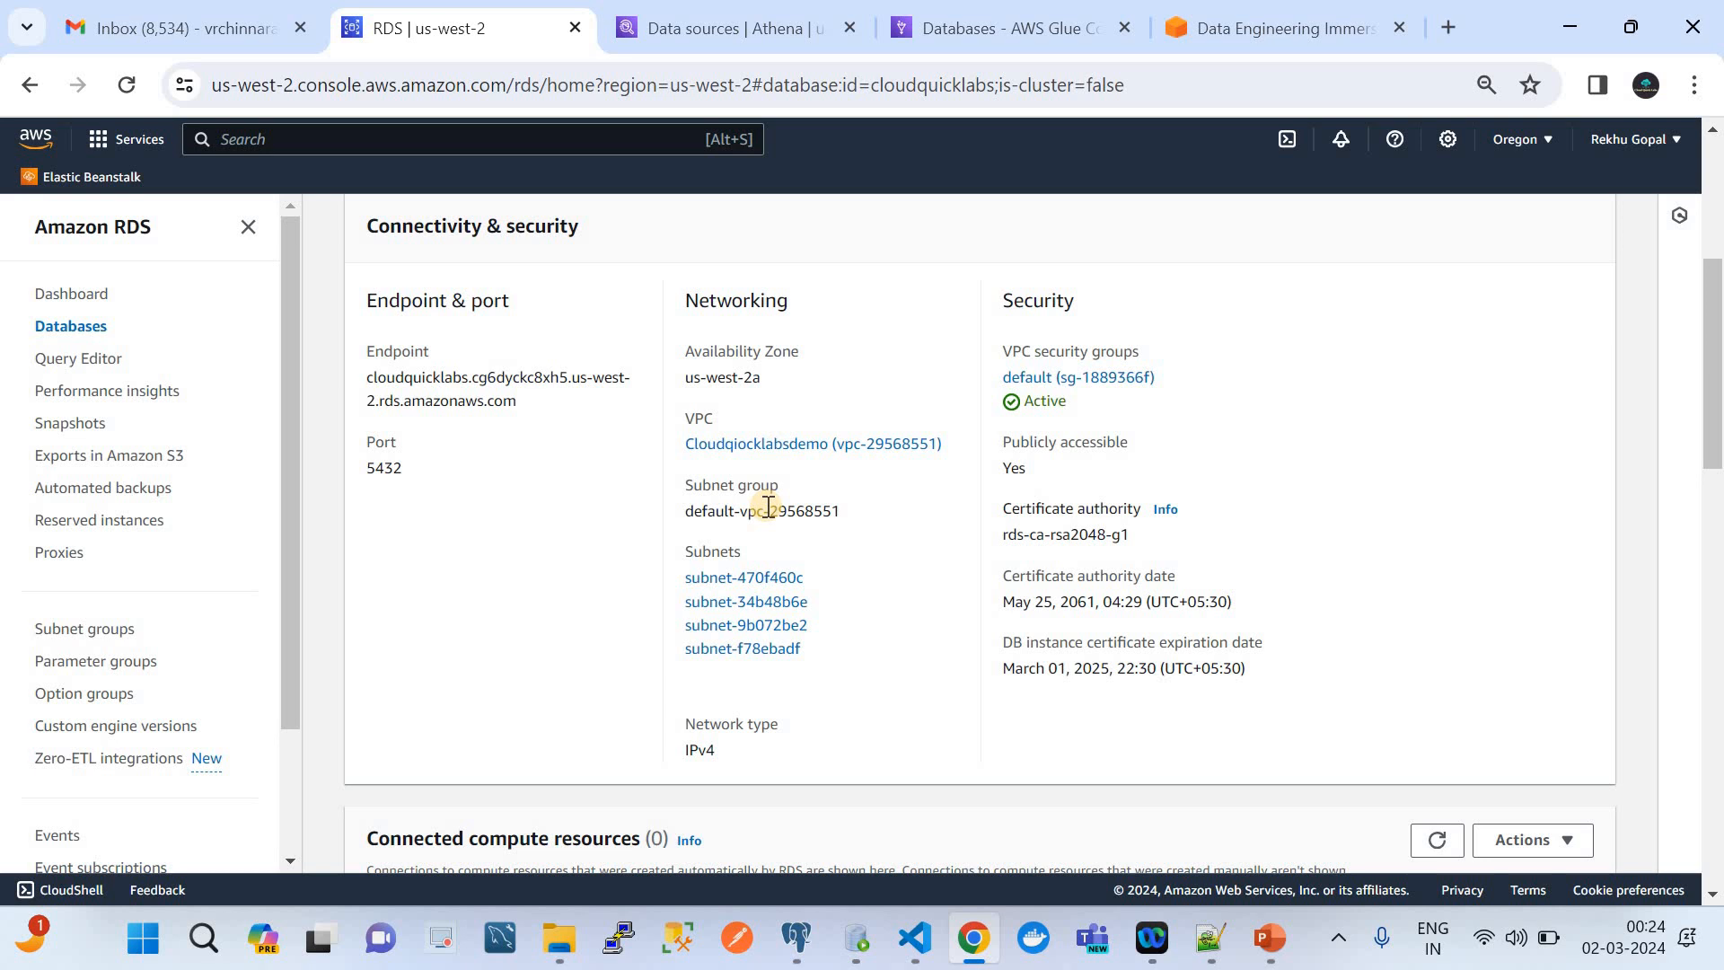
Open the database's linked VPC in a new browser tab and examine the subnets and internet gateways
{"action": "right_click", "coordinate": [784, 444]}
{"action": "left_click", "coordinate": [812, 467]}
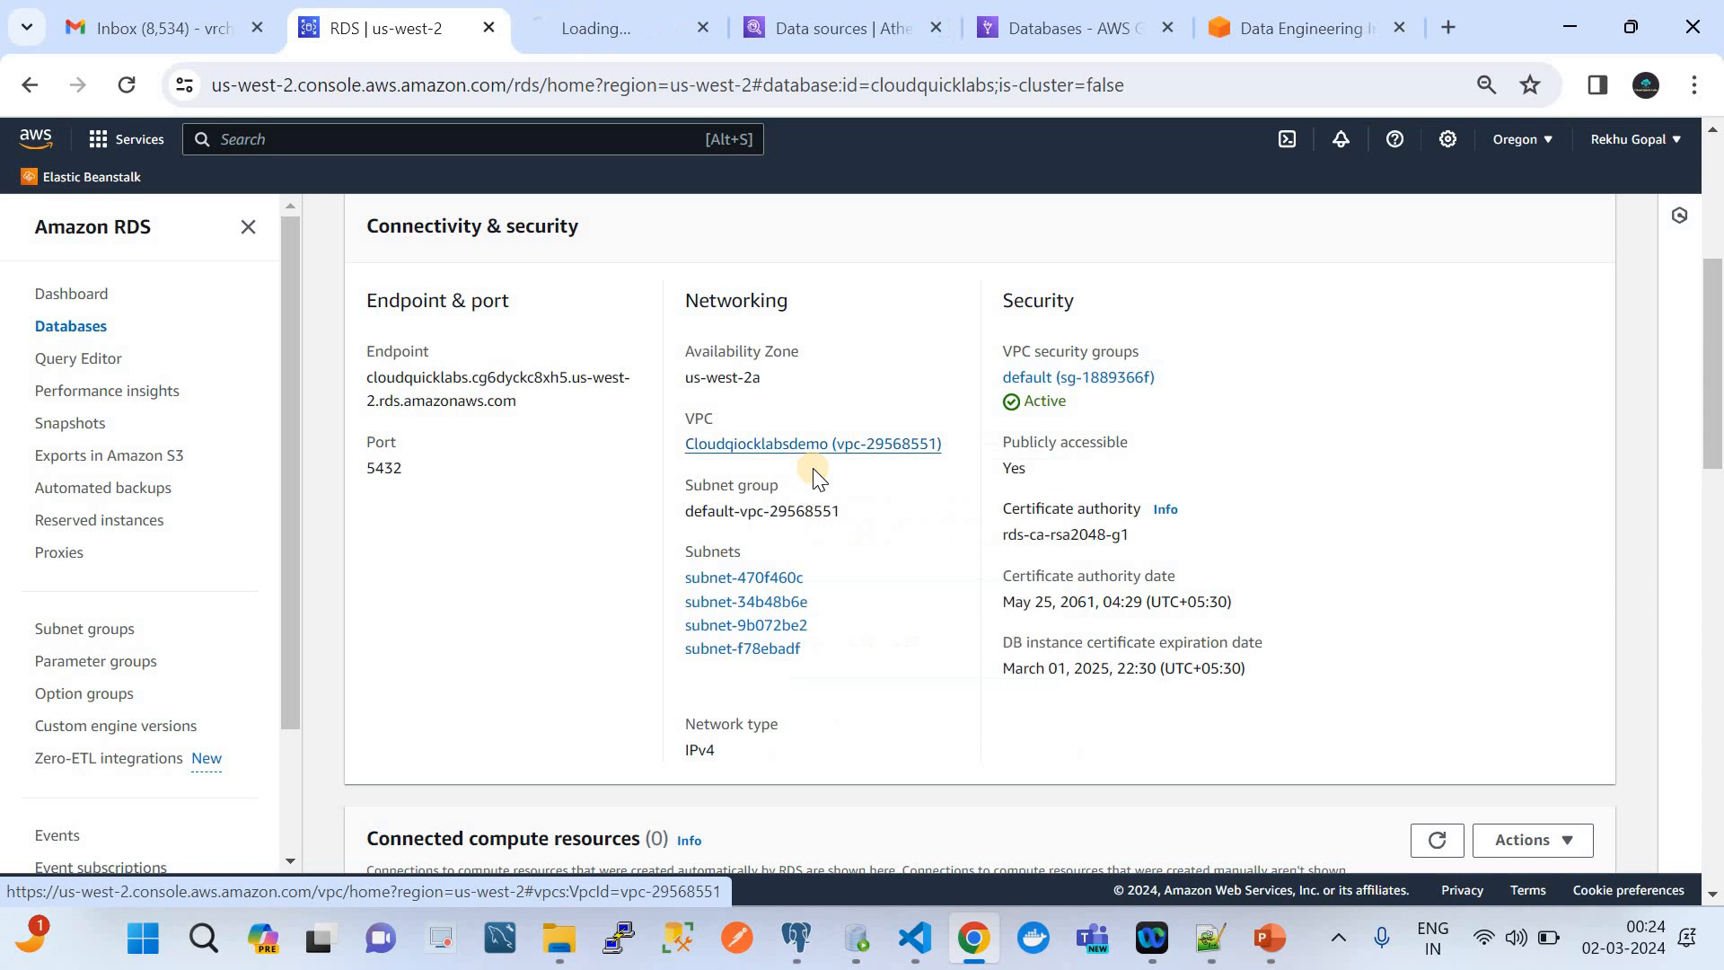
{"action": "left_click", "coordinate": [569, 9]}
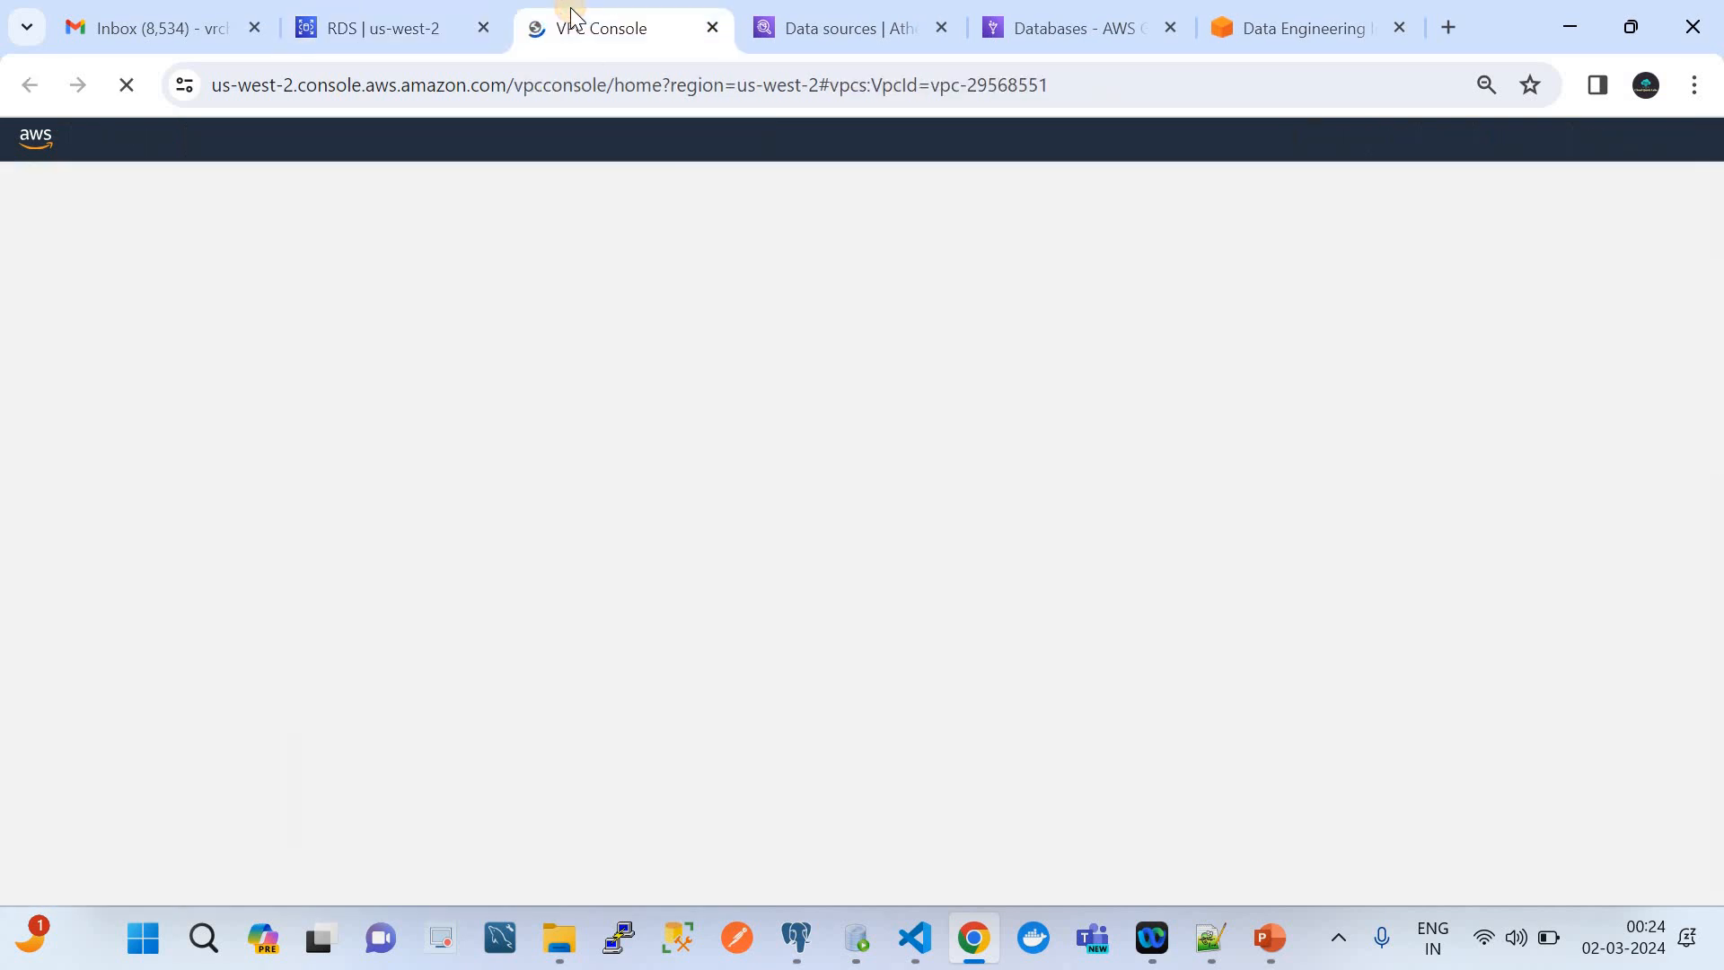
{"action": "left_click", "coordinate": [413, 31]}
{"action": "scroll", "coordinate": [611, 356], "scroll_direction": "up", "scroll_amount": 5}
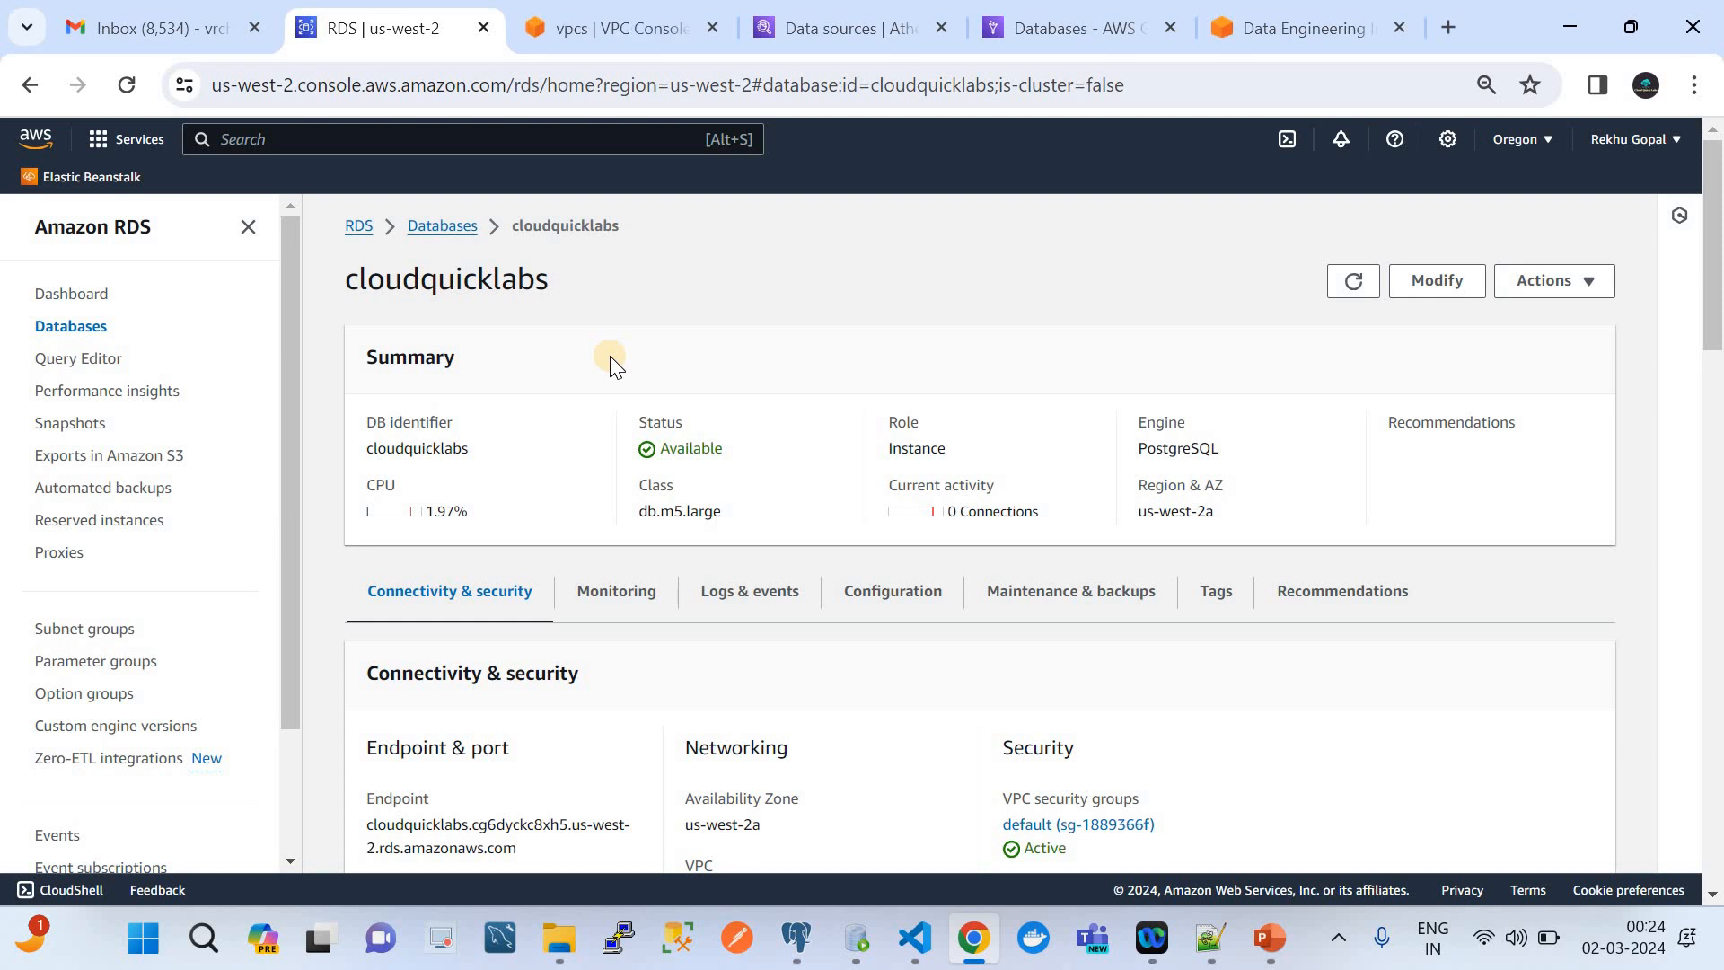
{"action": "left_click", "coordinate": [575, 13]}
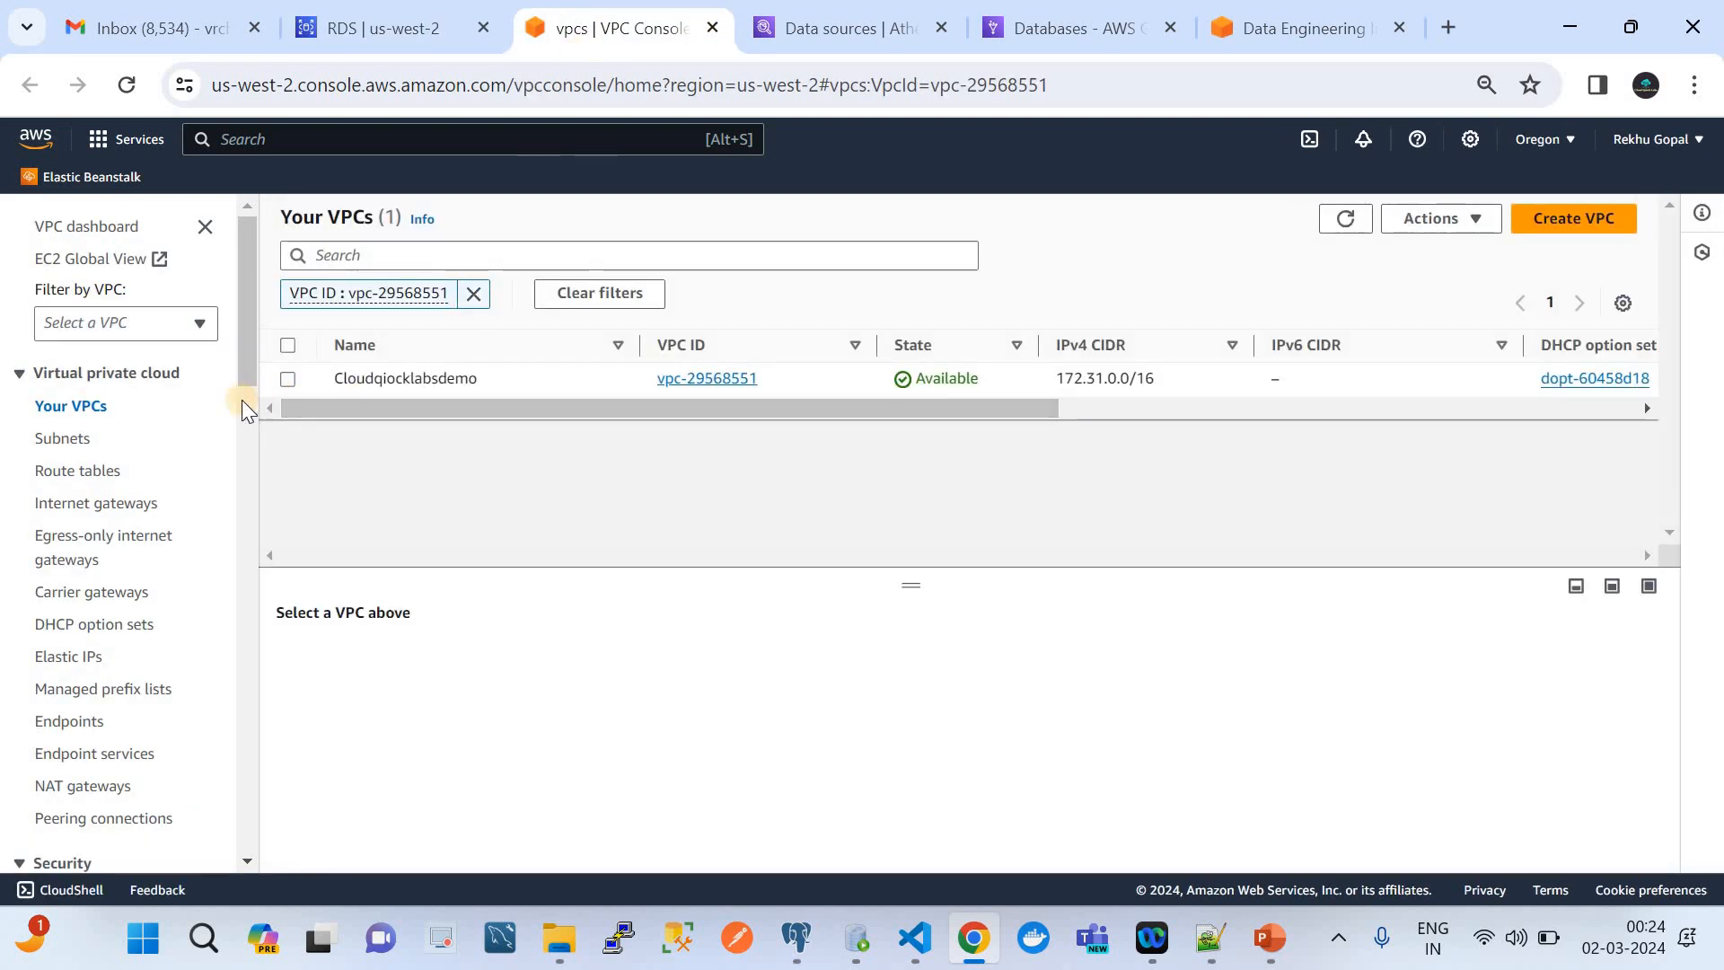
{"action": "left_click", "coordinate": [76, 440]}
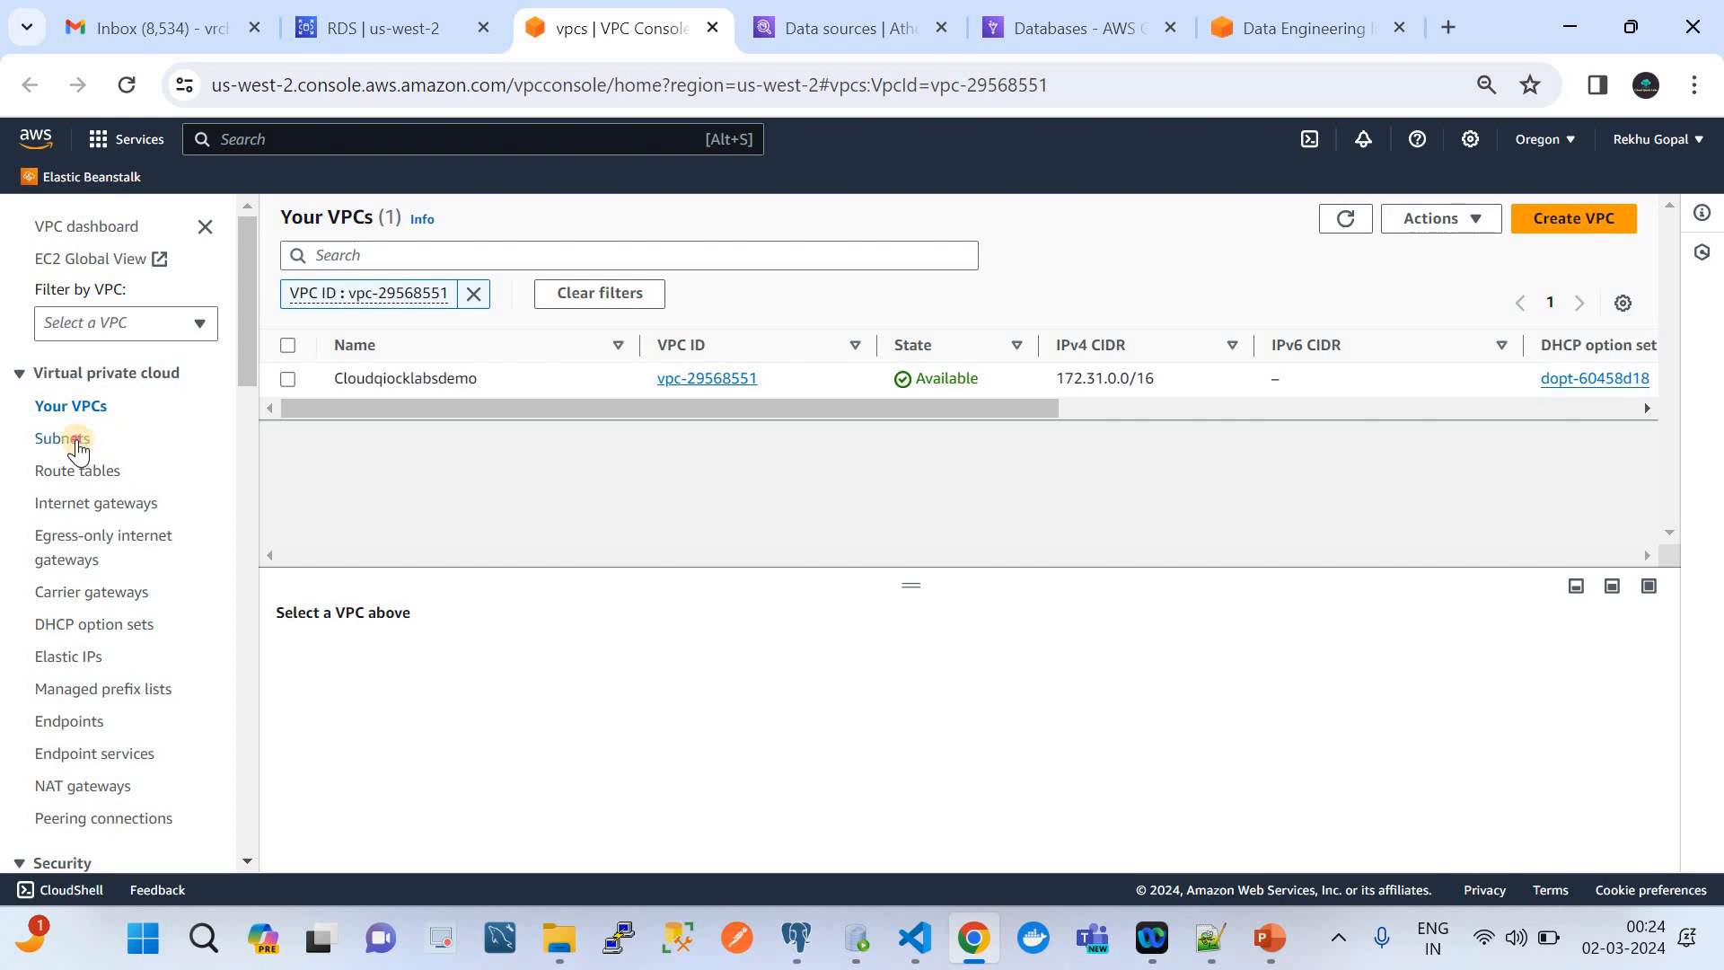
{"action": "left_click", "coordinate": [90, 505]}
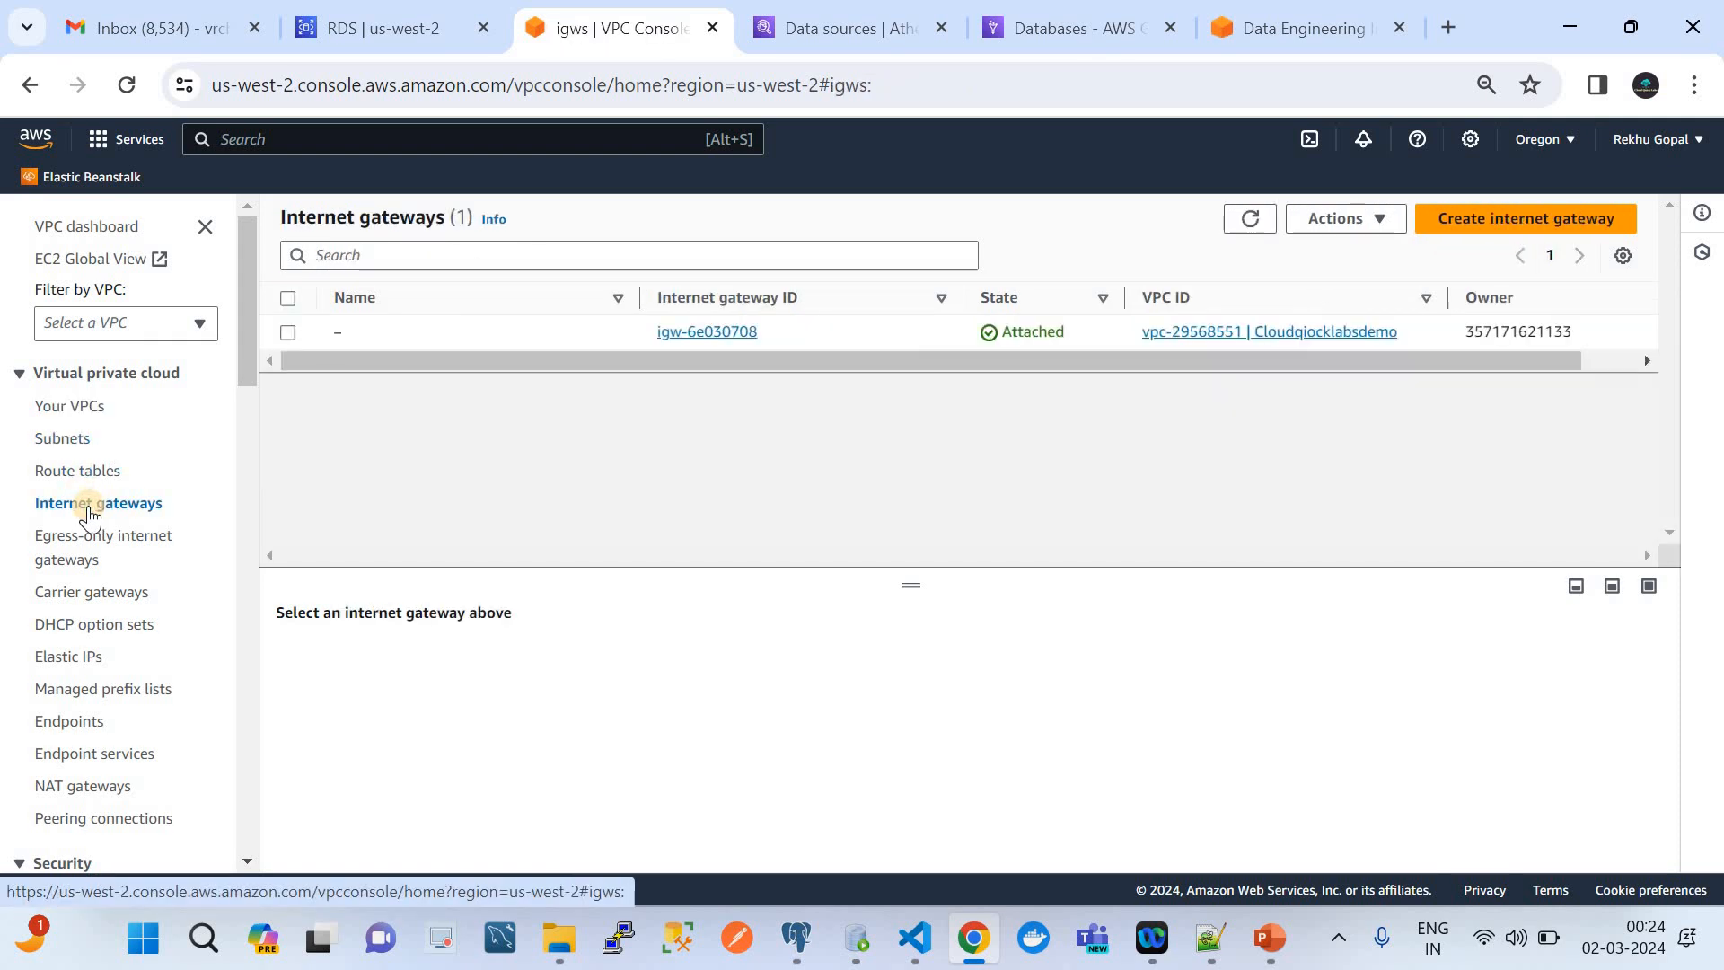
Examine the default security group's inbound rules and their sources, open them for editing, and close the VPC tab without changes
{"action": "scroll", "coordinate": [98, 692], "scroll_direction": "down", "scroll_amount": 3}
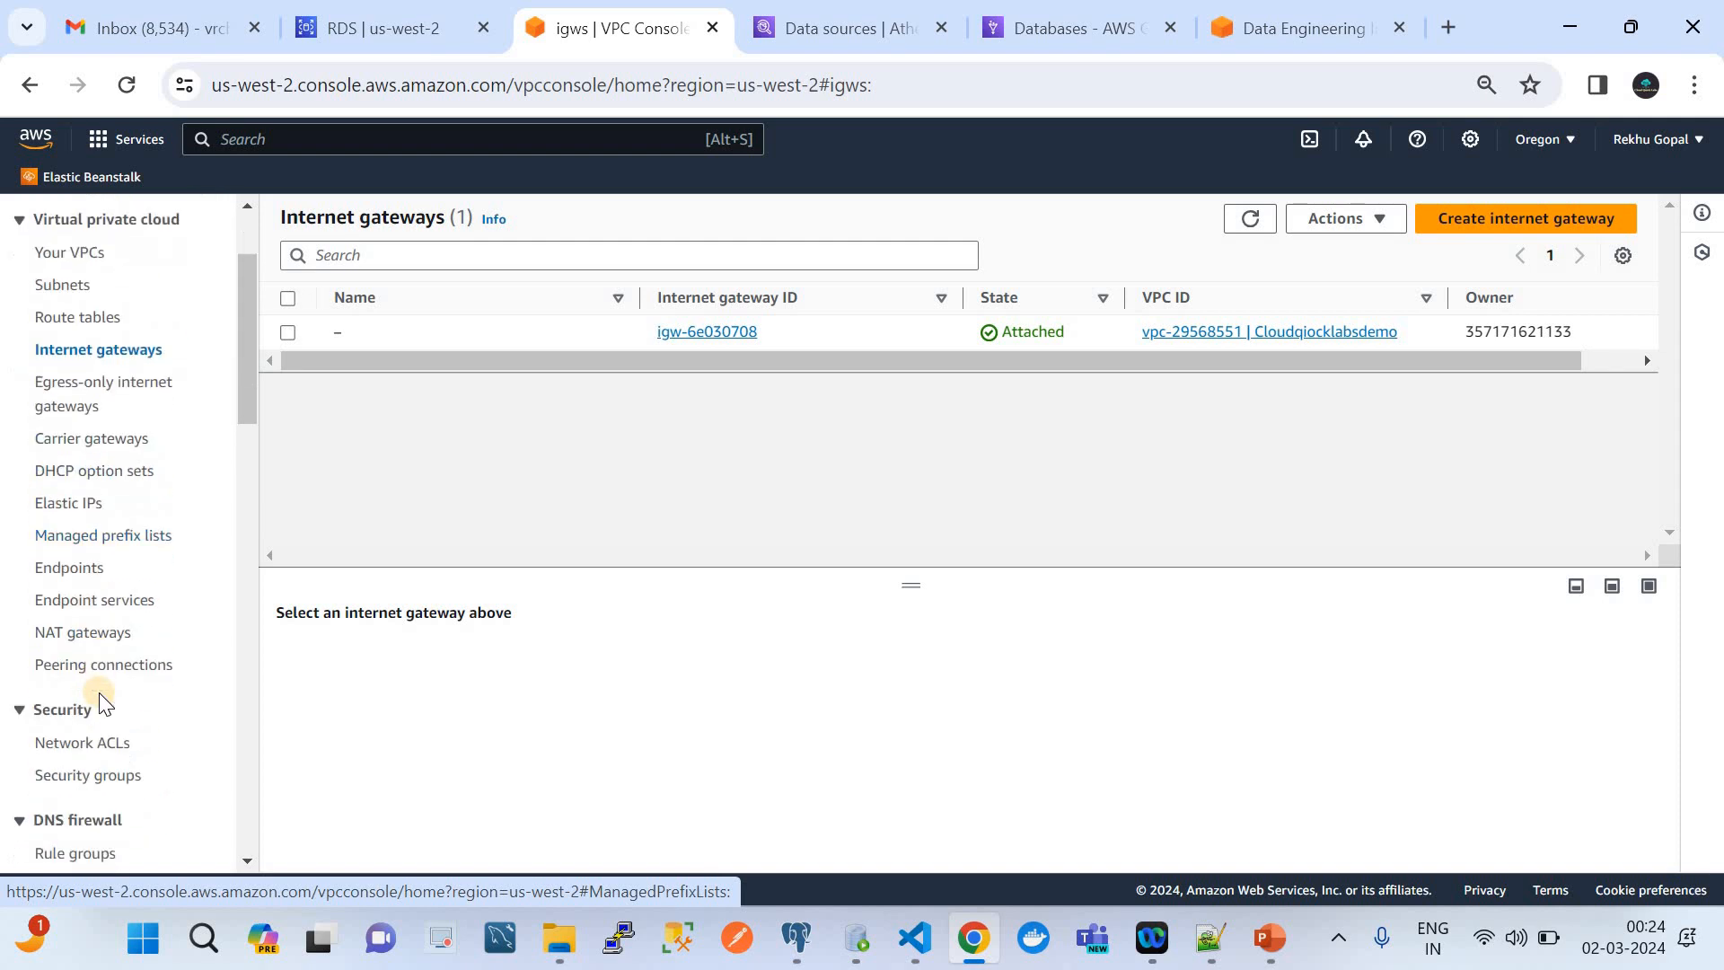
{"action": "scroll", "coordinate": [99, 692], "scroll_direction": "down", "scroll_amount": 1}
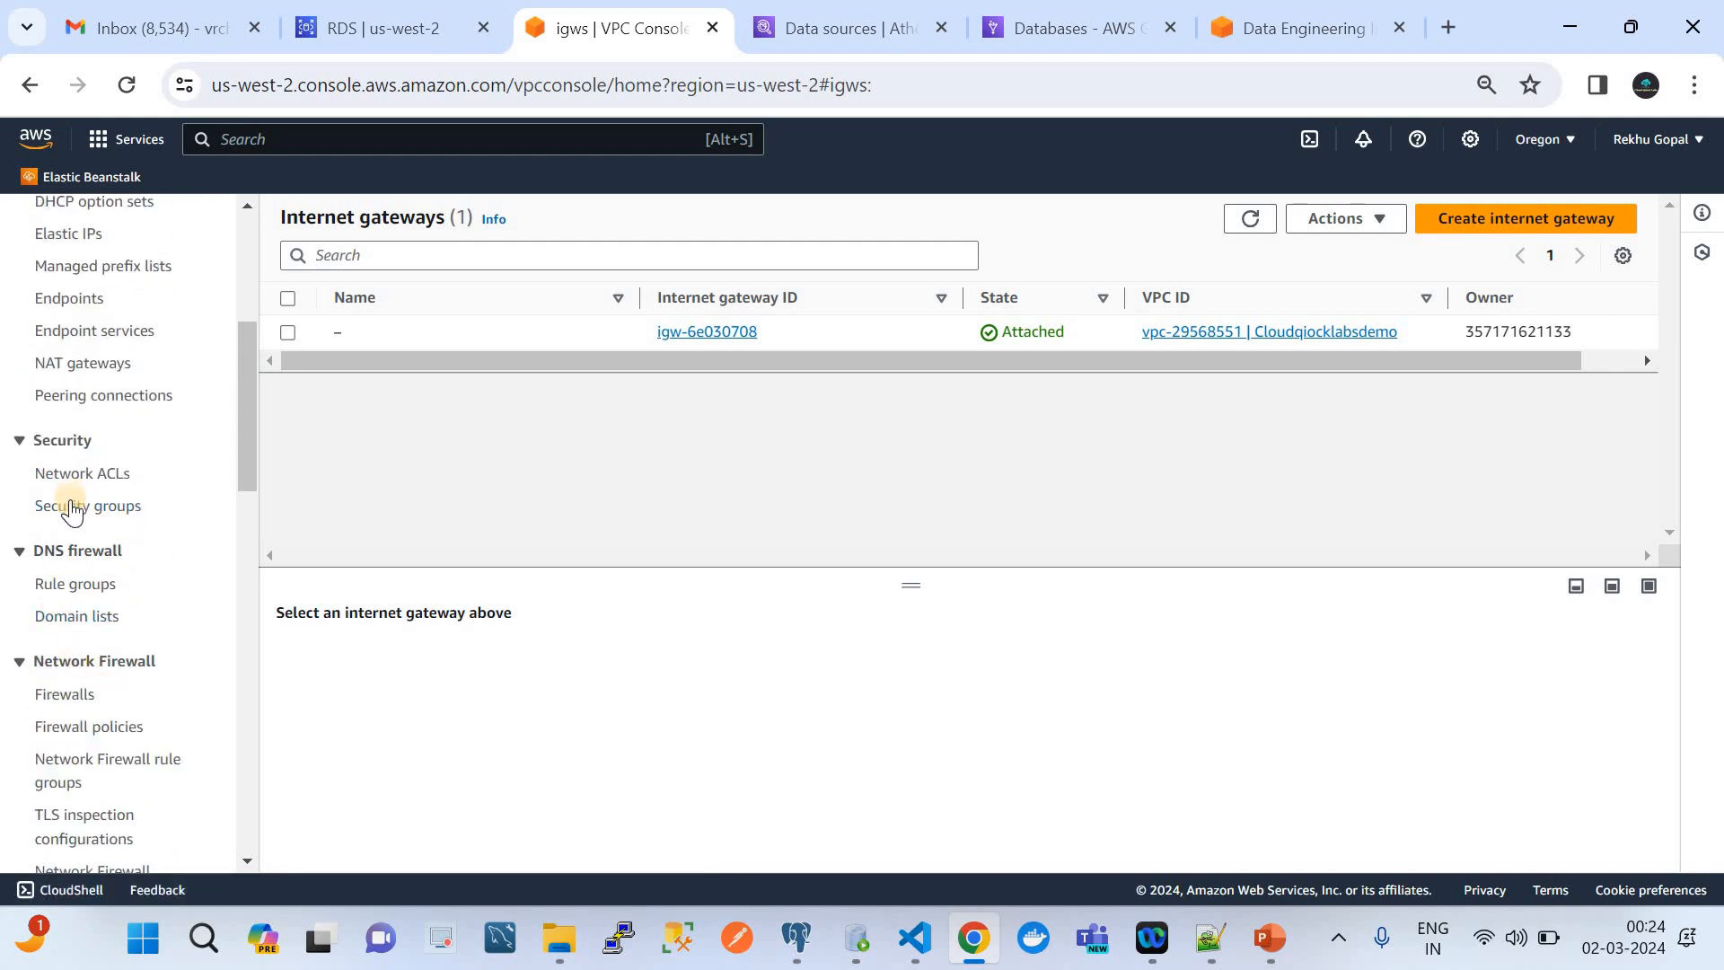
{"action": "left_click", "coordinate": [72, 508]}
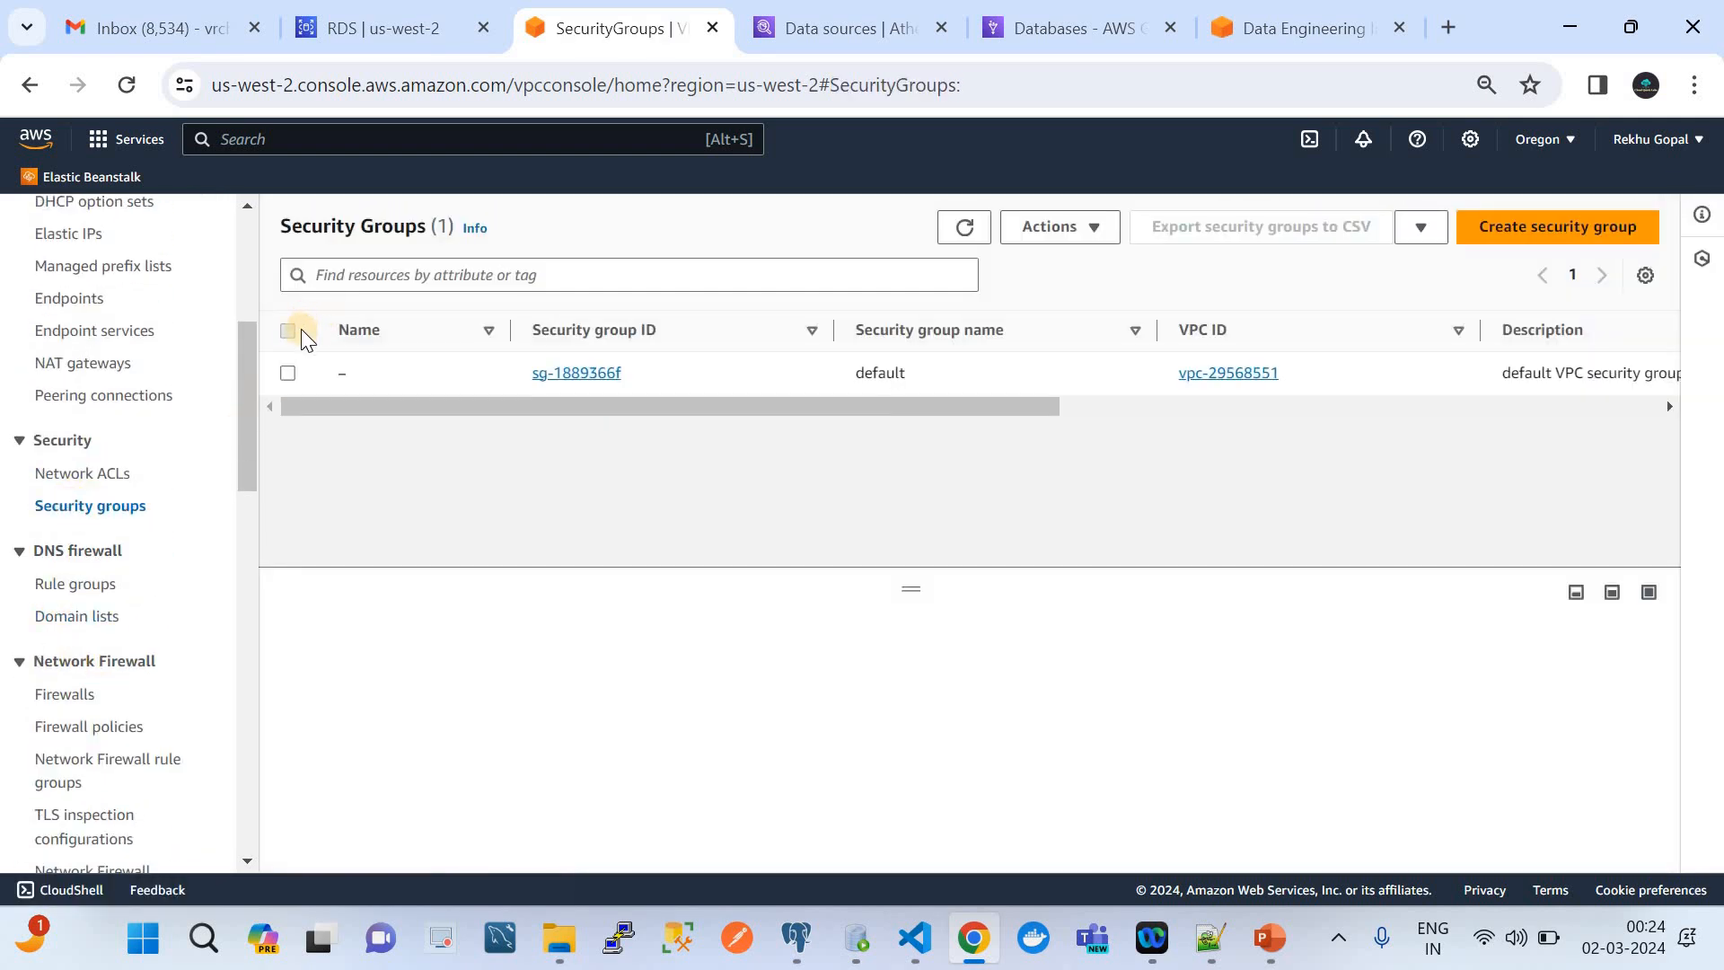
{"action": "left_click", "coordinate": [288, 332]}
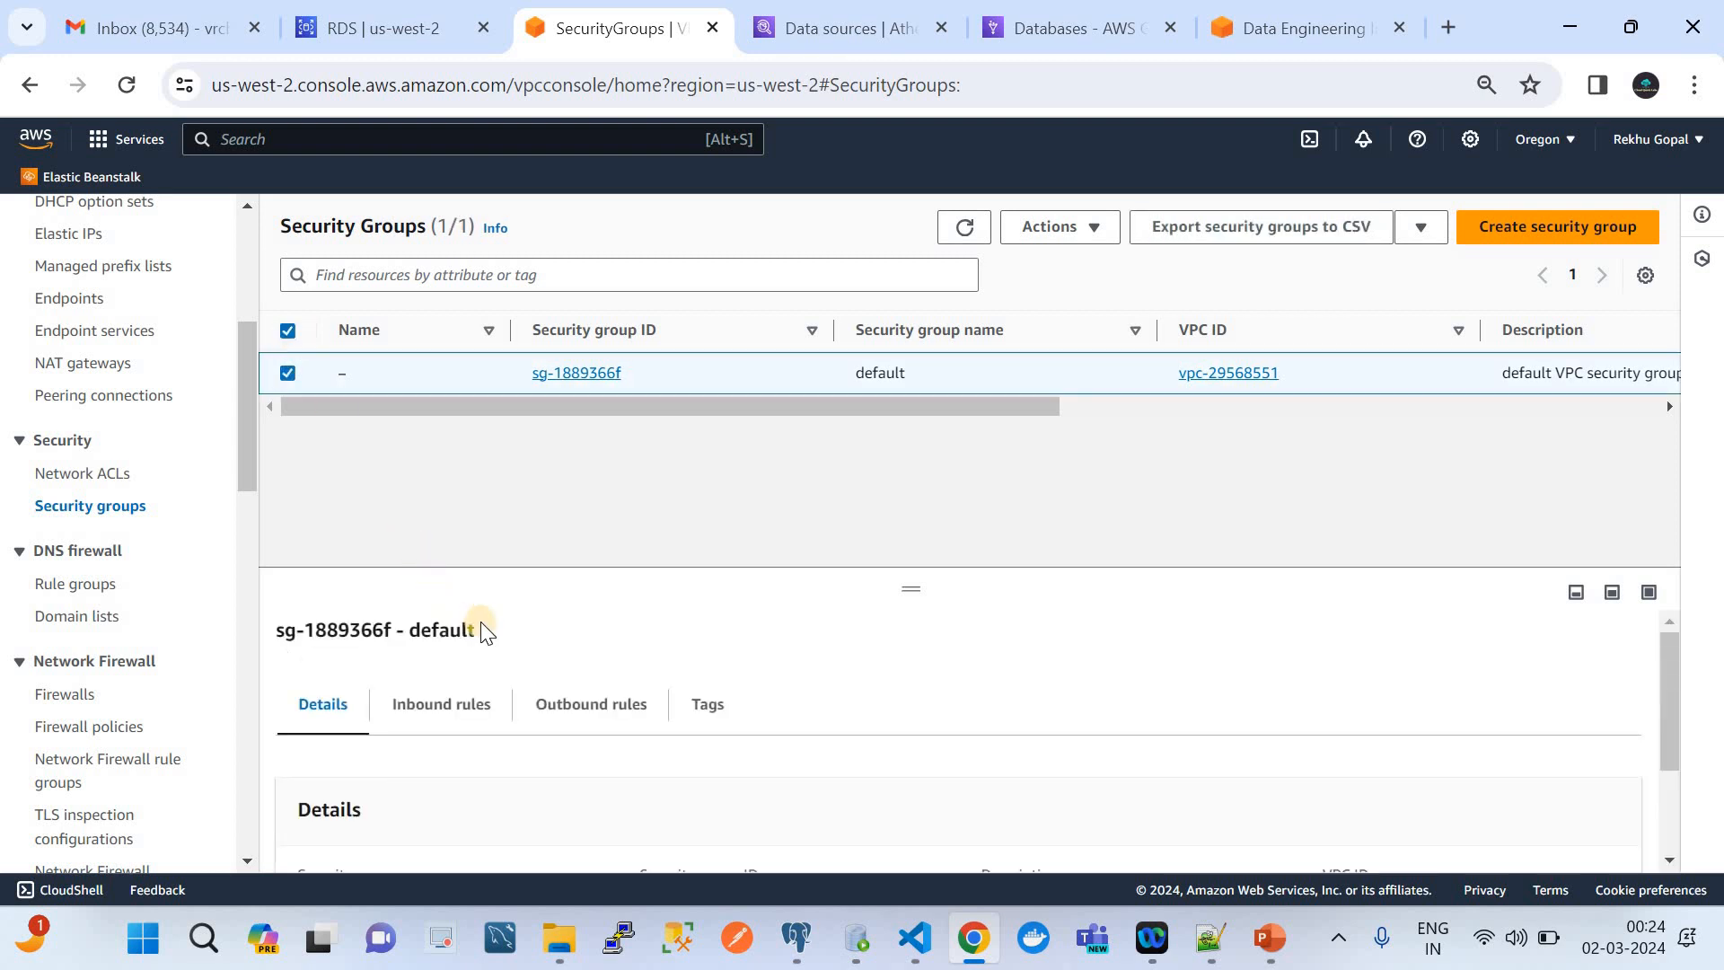
{"action": "left_click", "coordinate": [440, 706]}
{"action": "left_click_drag", "start_coordinate": [907, 588], "coordinate": [904, 417]}
{"action": "scroll", "coordinate": [866, 820], "scroll_direction": "down", "scroll_amount": 1}
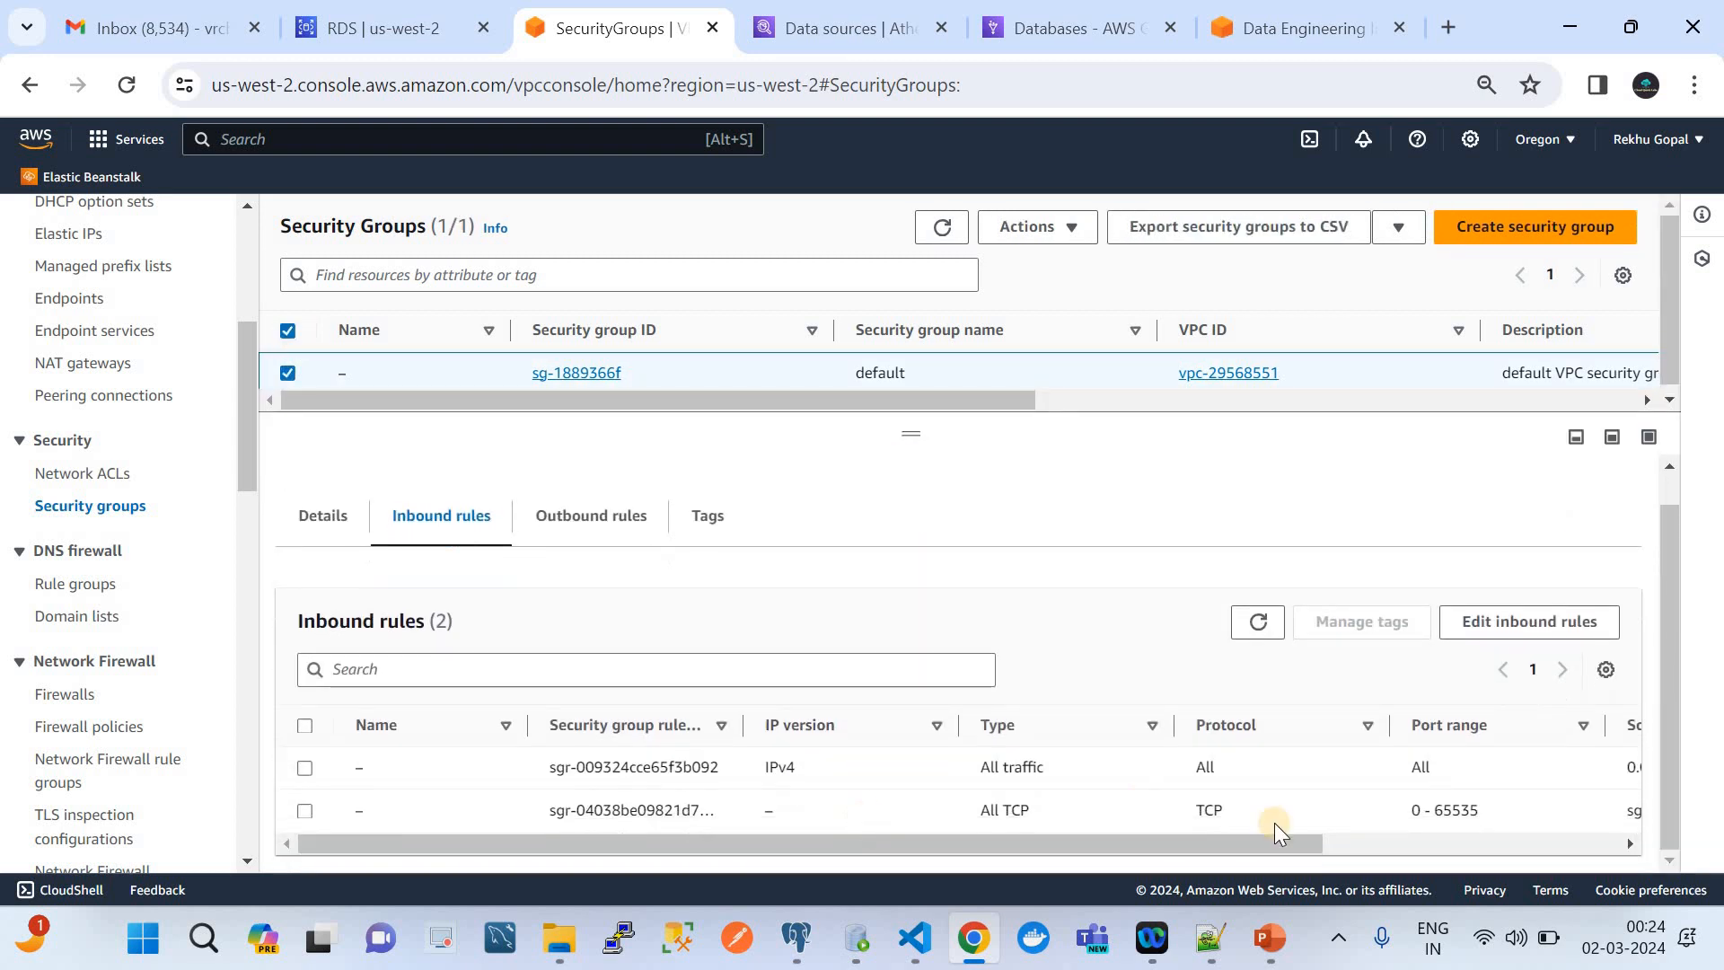
{"action": "left_click", "coordinate": [1390, 835]}
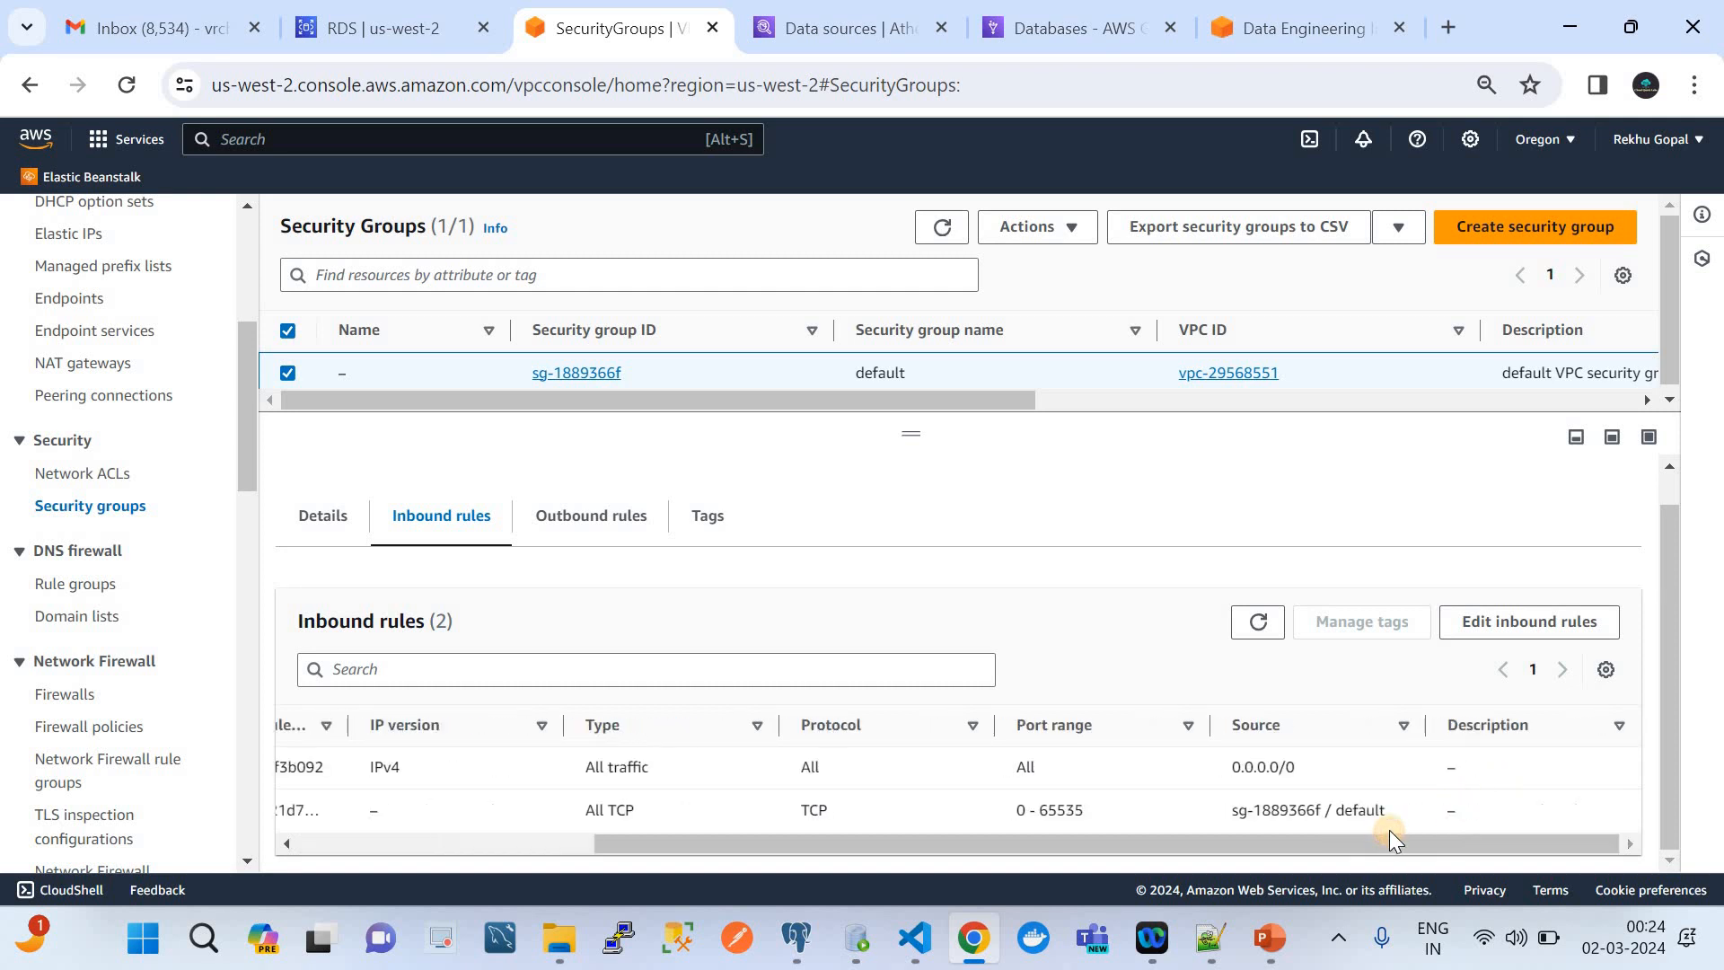
{"action": "left_click", "coordinate": [1532, 620]}
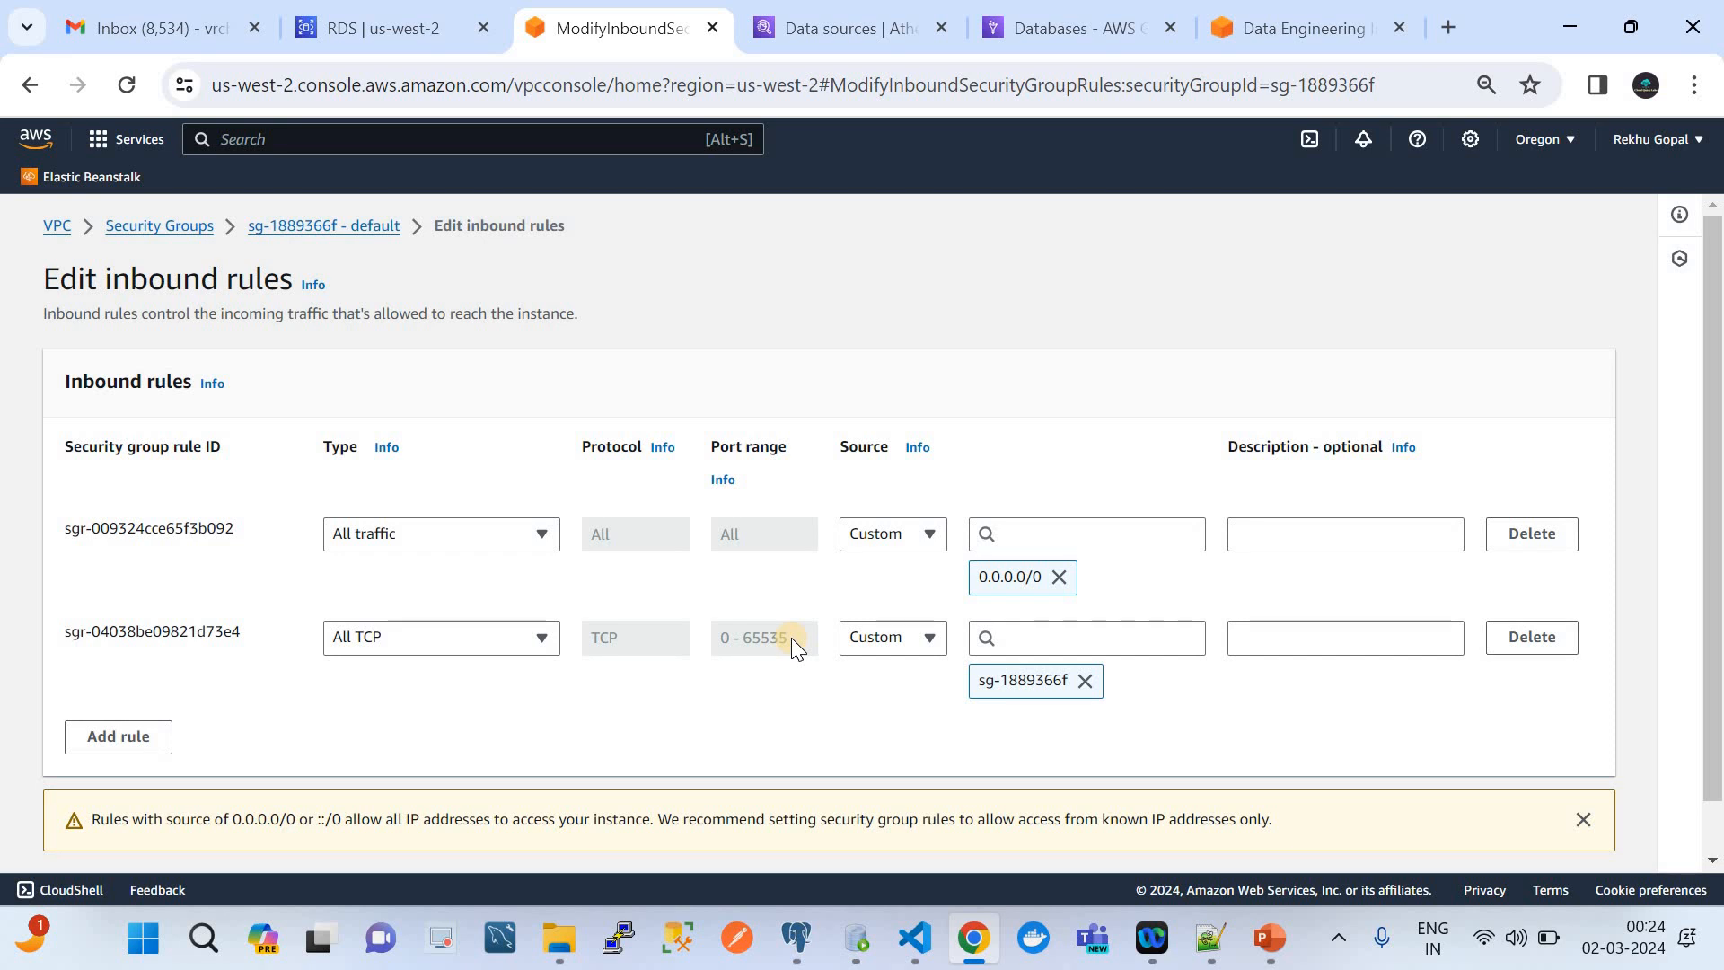
{"action": "left_click", "coordinate": [712, 27]}
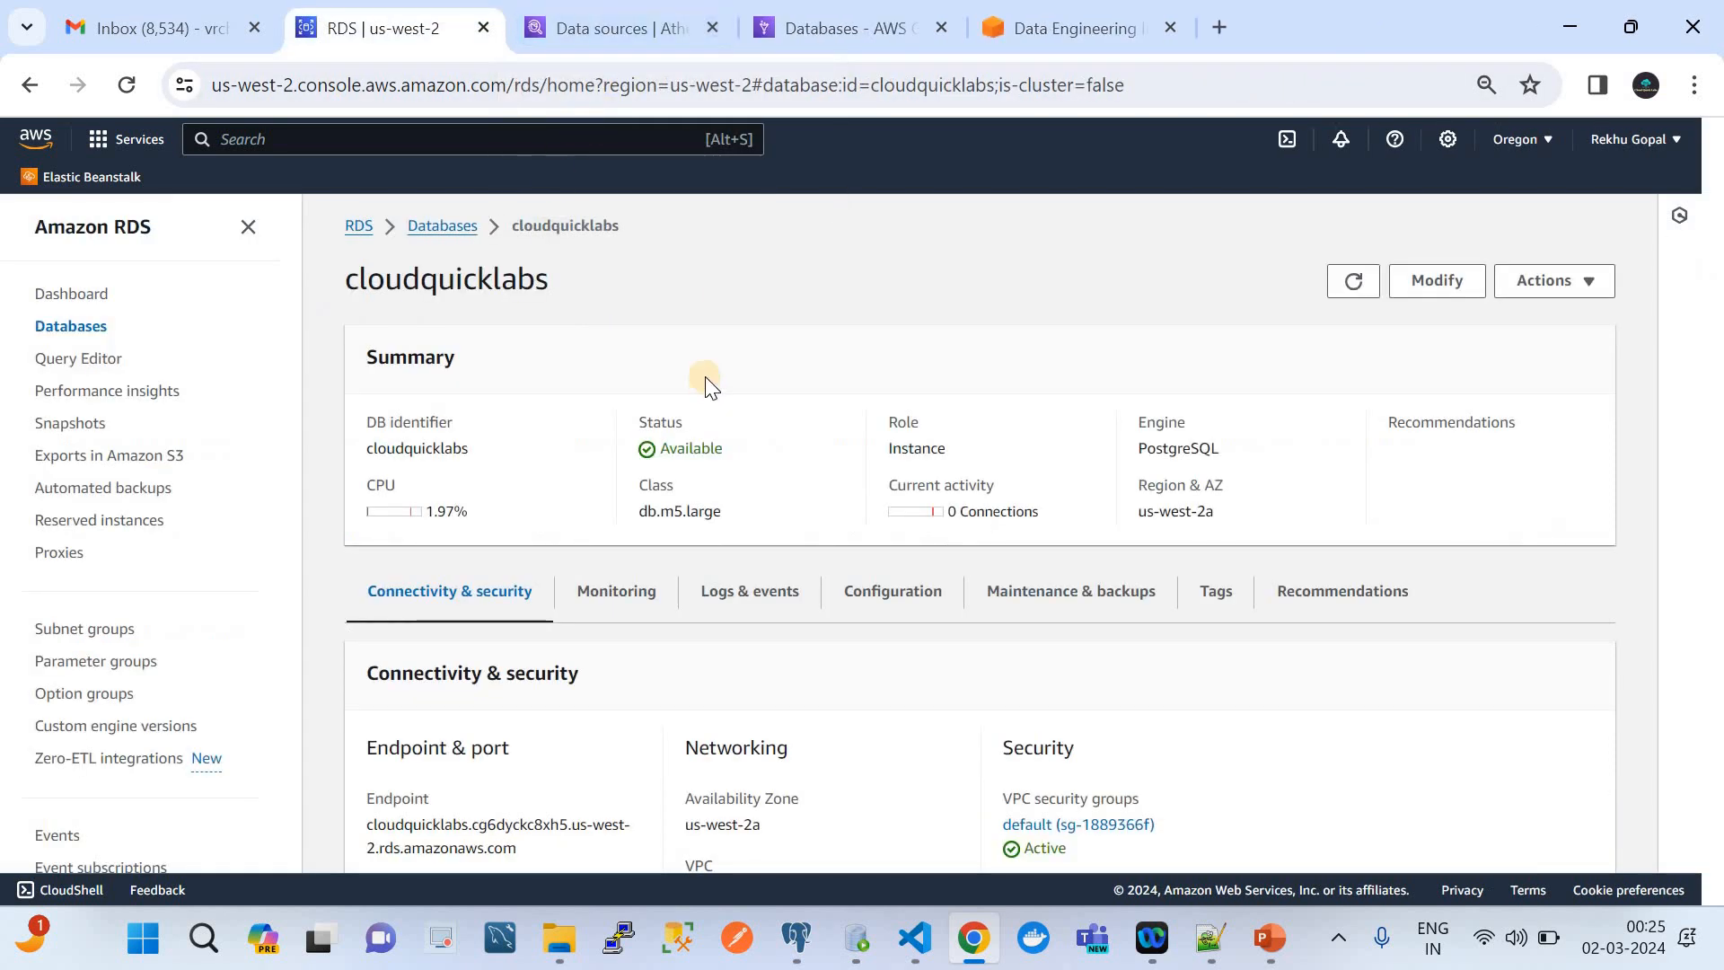
Examine the cloudquicklabs database's configuration details, including DB name, instance class and storage, and return to its connectivity and security details
{"action": "scroll", "coordinate": [729, 543], "scroll_direction": "down", "scroll_amount": 4}
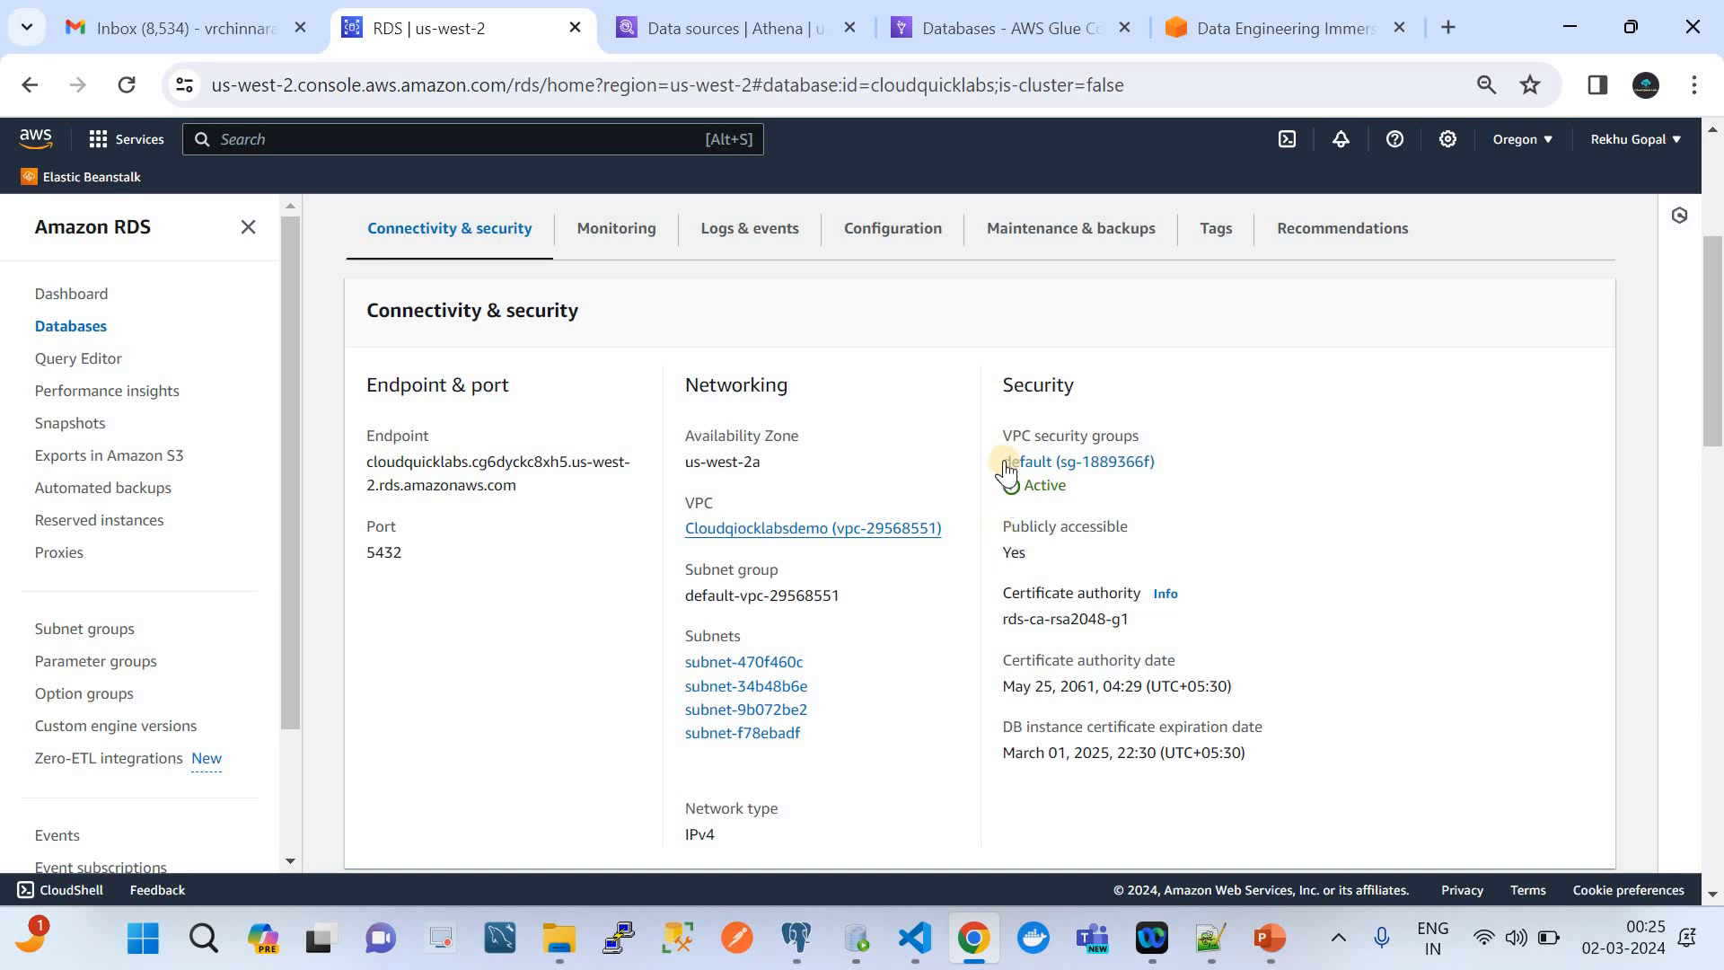
{"action": "scroll", "coordinate": [1006, 467], "scroll_direction": "up", "scroll_amount": 4}
{"action": "scroll", "coordinate": [757, 602], "scroll_direction": "down", "scroll_amount": 5}
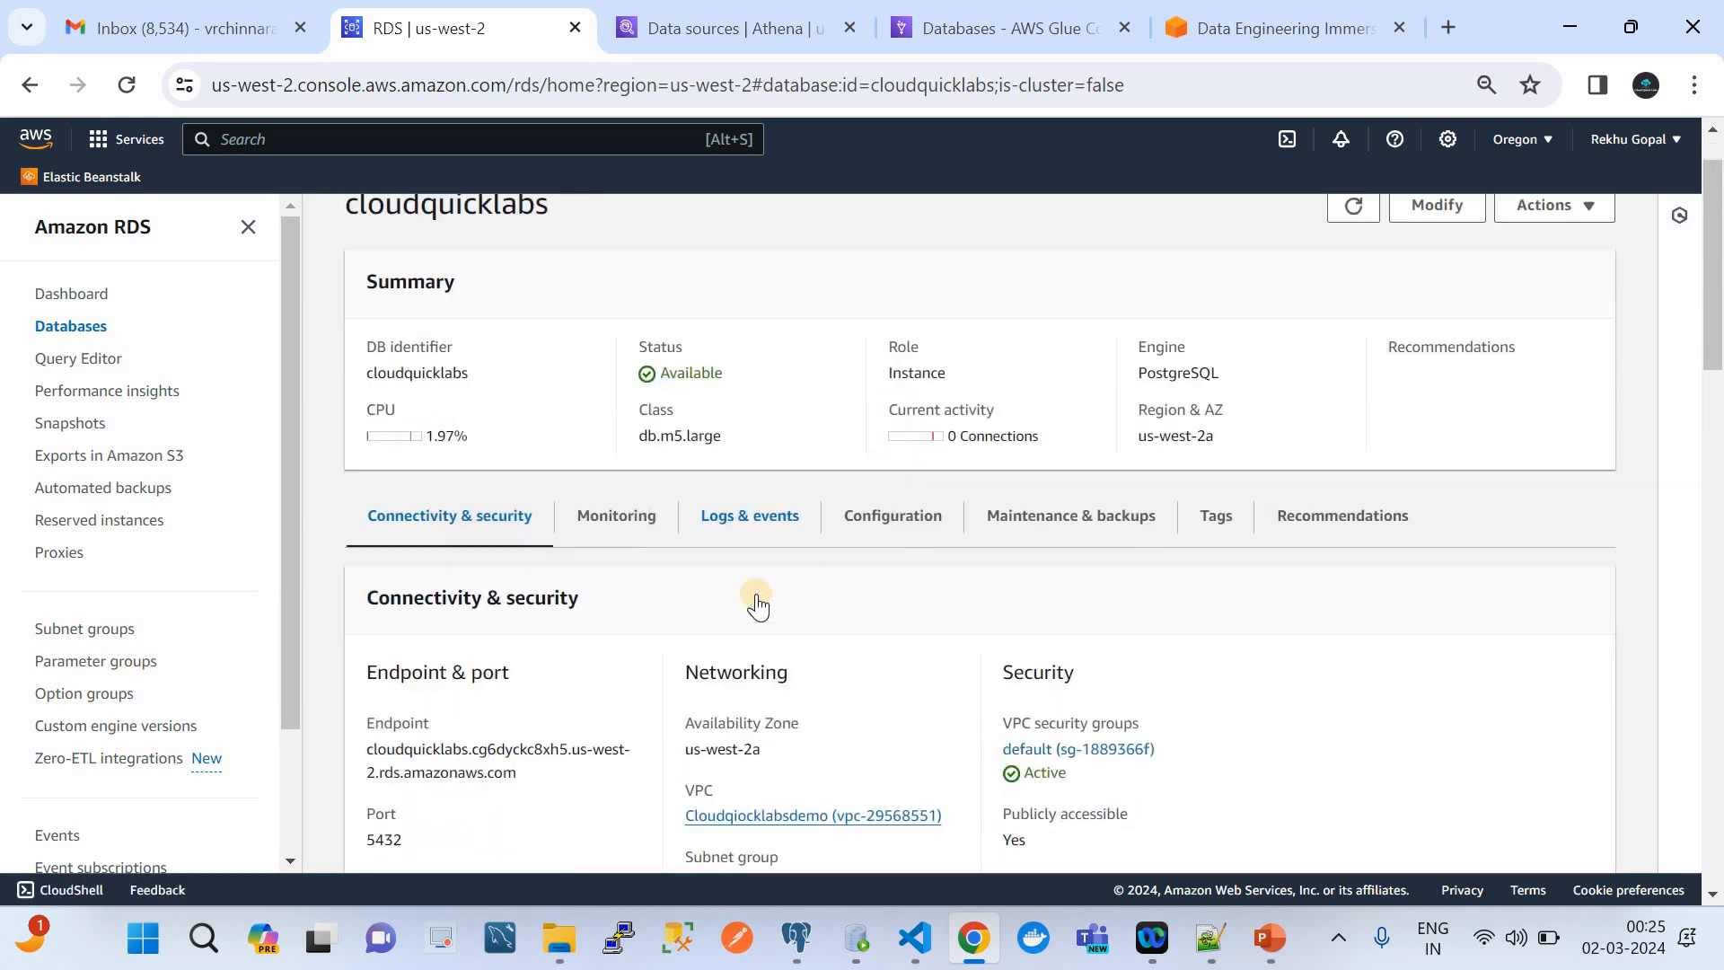
{"action": "scroll", "coordinate": [692, 411], "scroll_direction": "up", "scroll_amount": 3}
{"action": "left_click", "coordinate": [876, 312]}
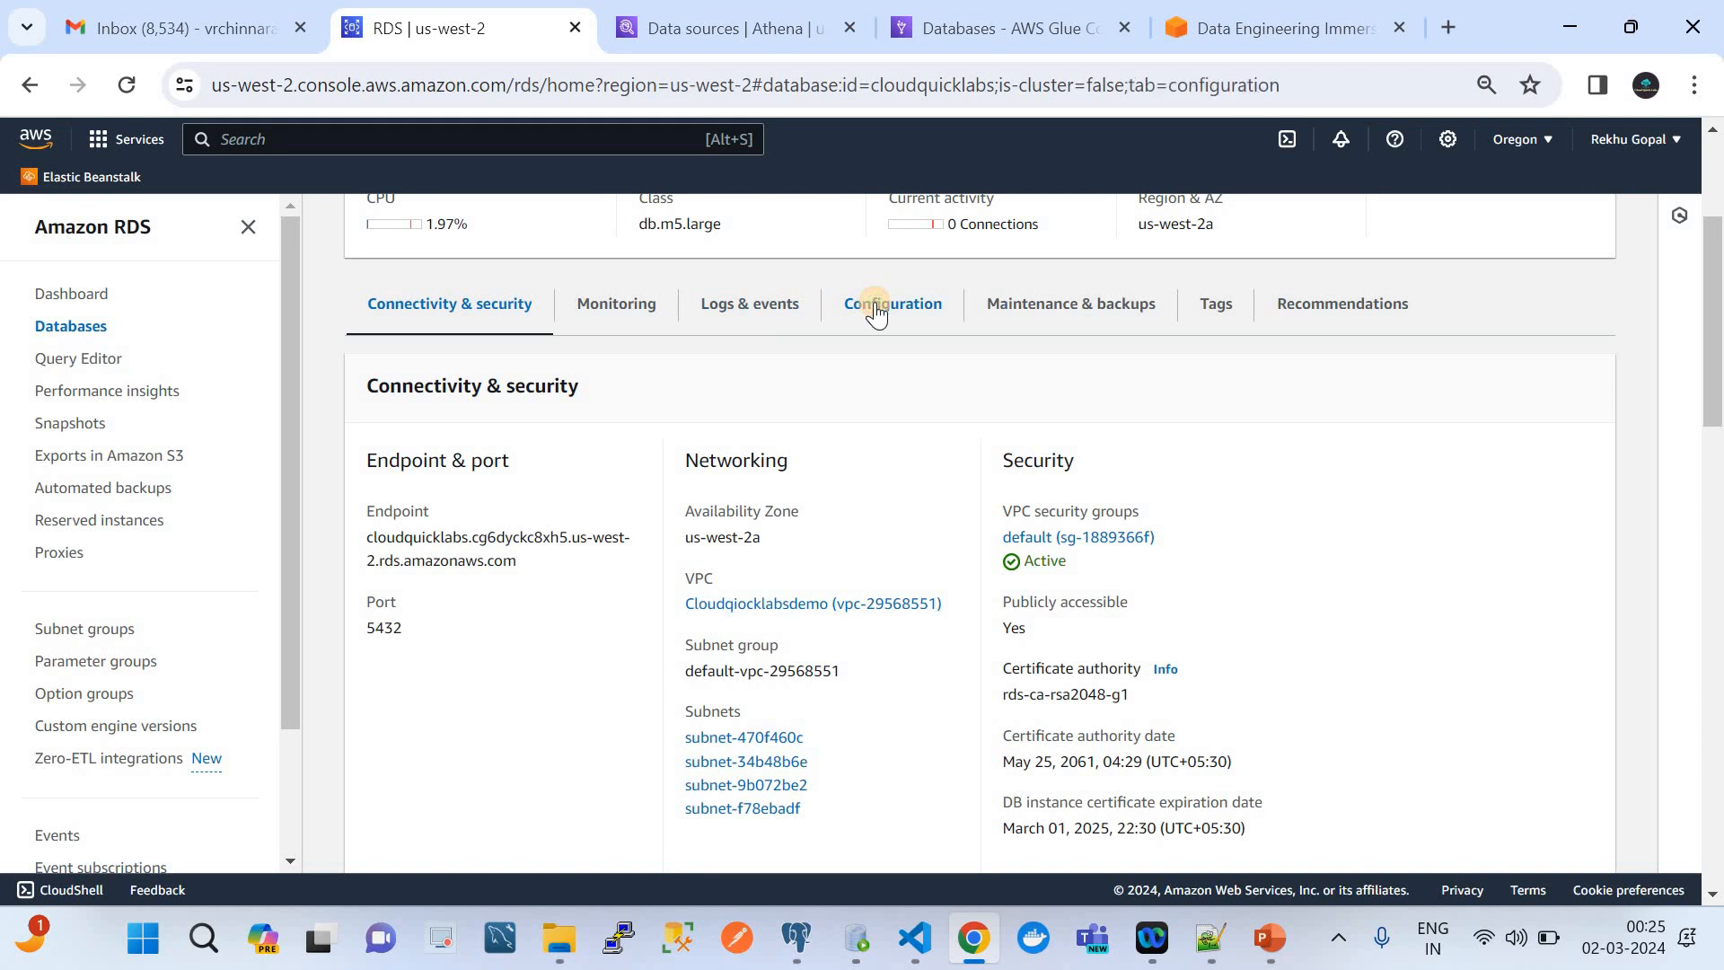
{"action": "scroll", "coordinate": [893, 665], "scroll_direction": "down", "scroll_amount": 3}
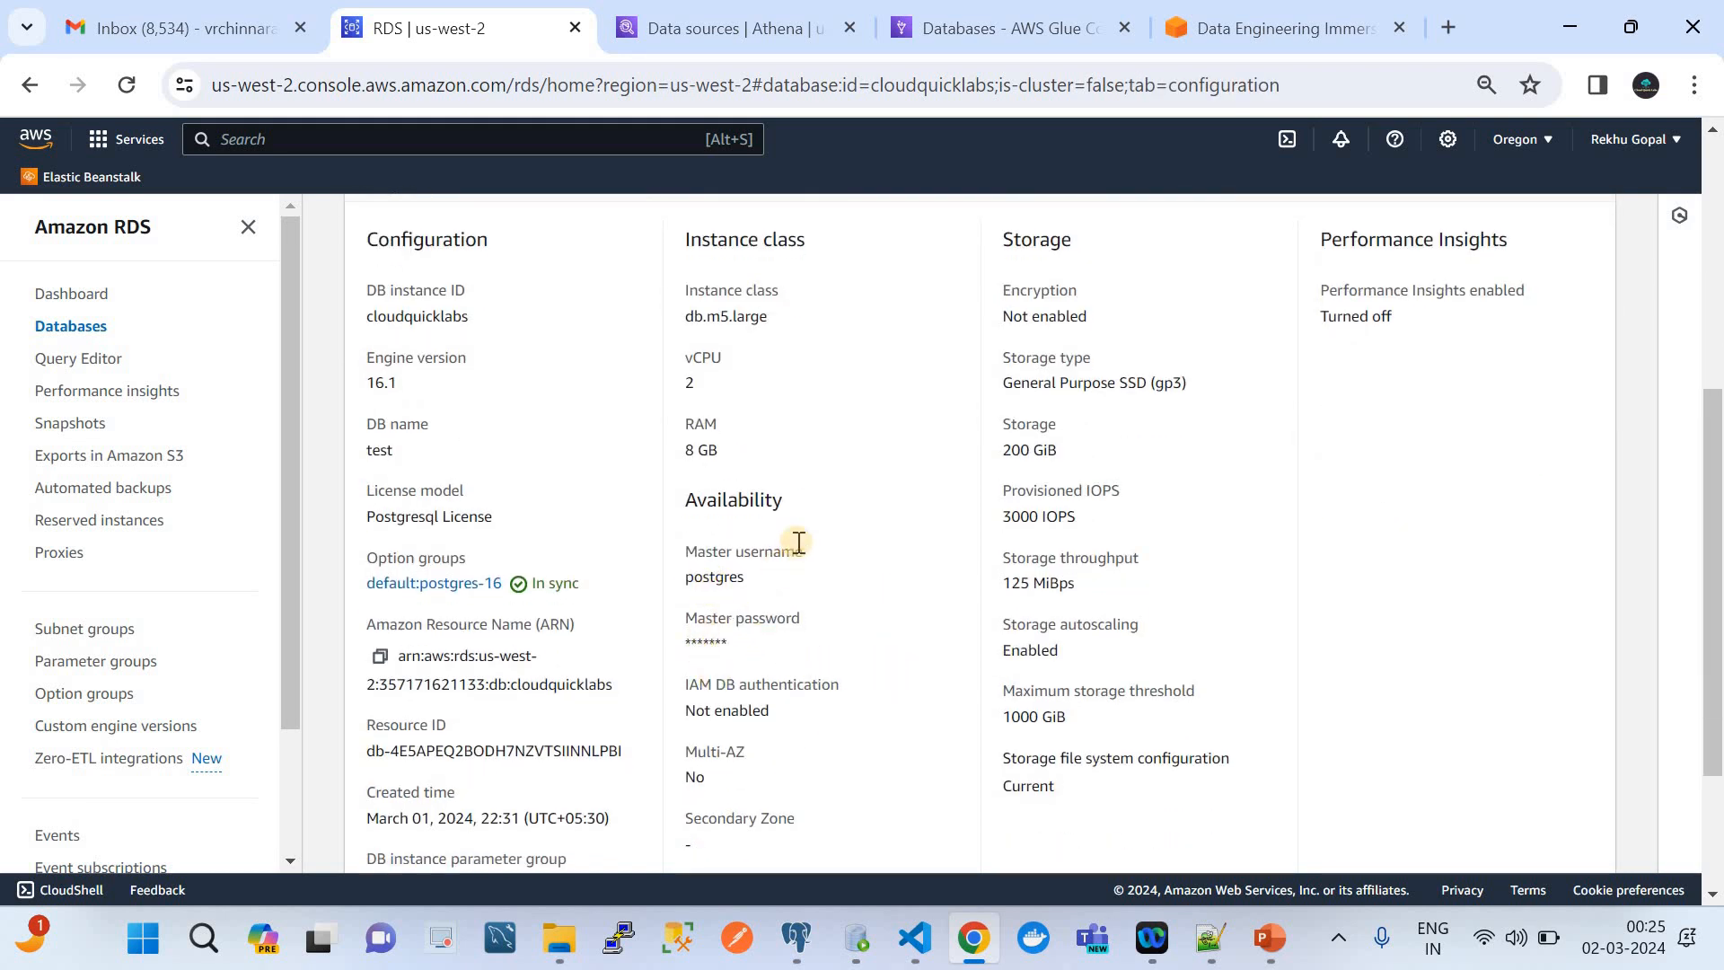
{"action": "scroll", "coordinate": [799, 543], "scroll_direction": "down", "scroll_amount": 3}
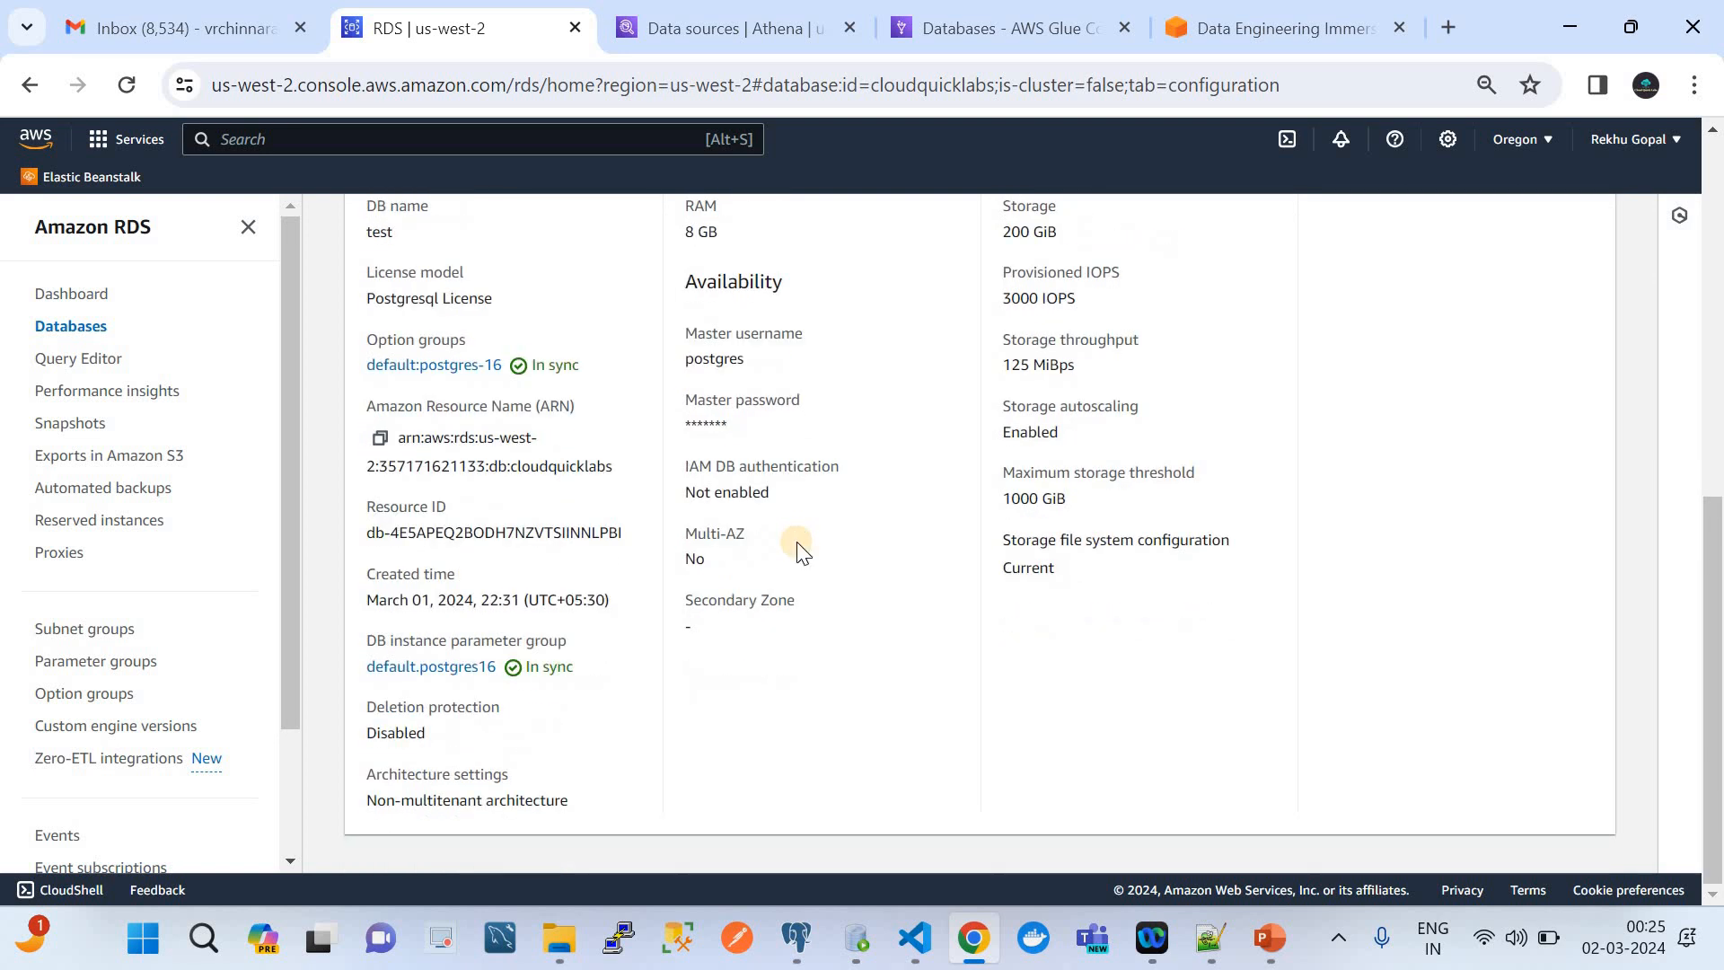
{"action": "scroll", "coordinate": [798, 548], "scroll_direction": "up", "scroll_amount": 10}
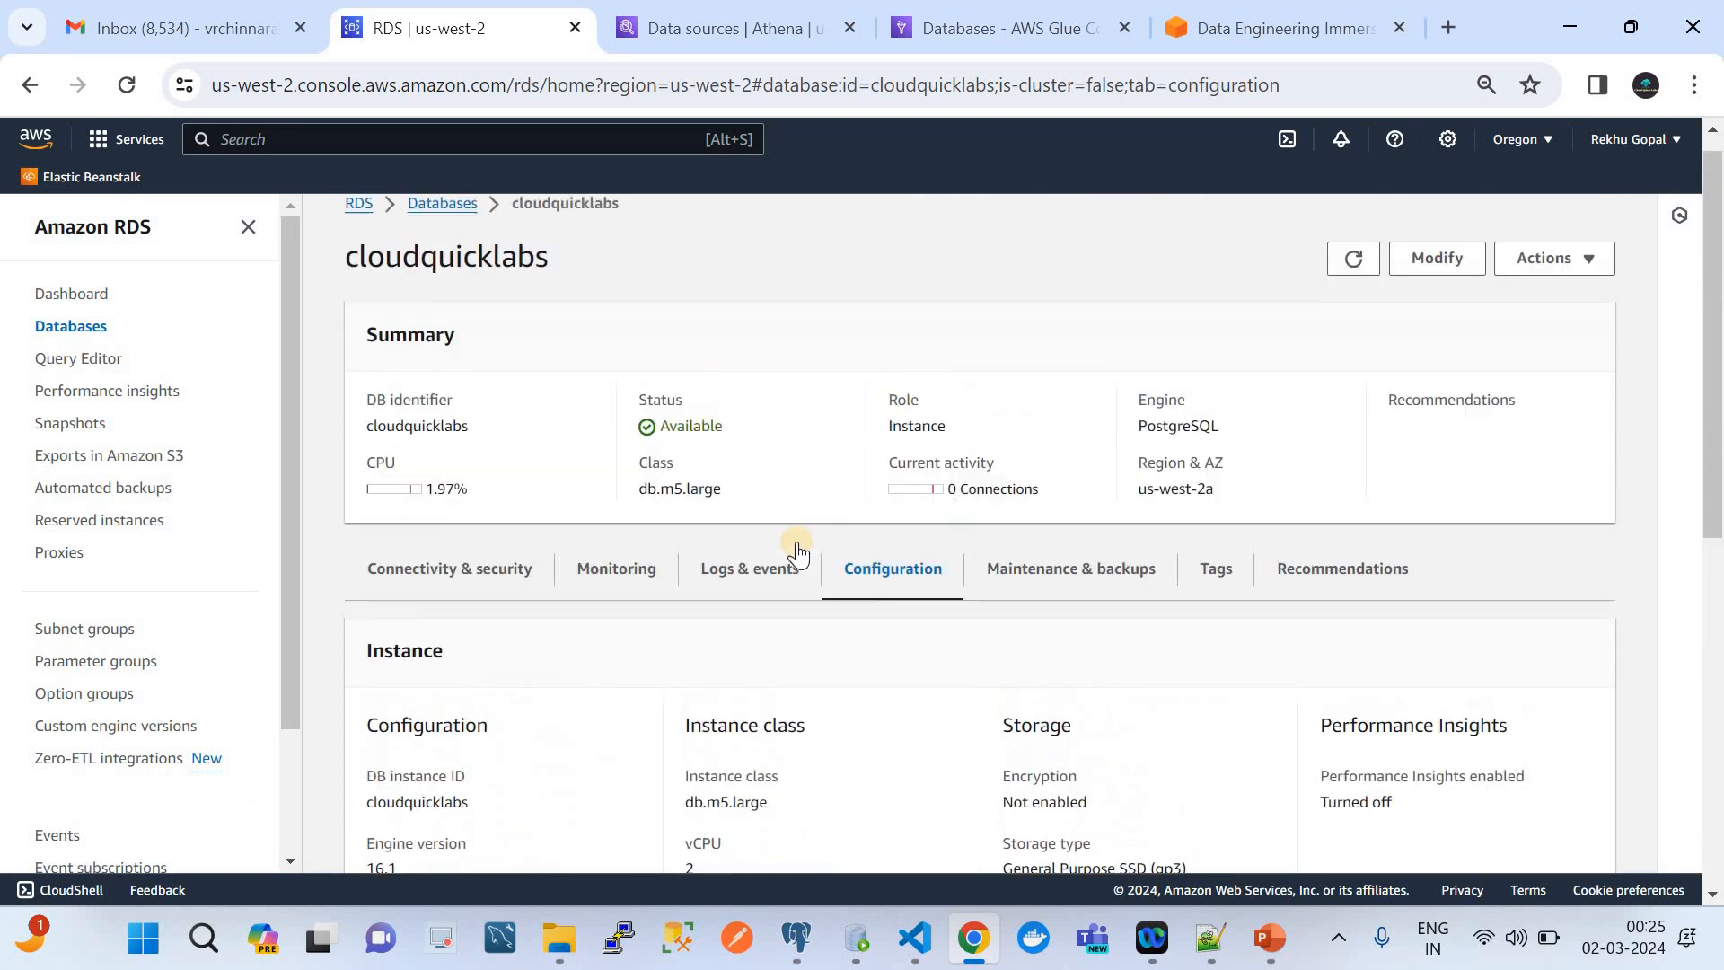
{"action": "scroll", "coordinate": [786, 536], "scroll_direction": "down", "scroll_amount": 3}
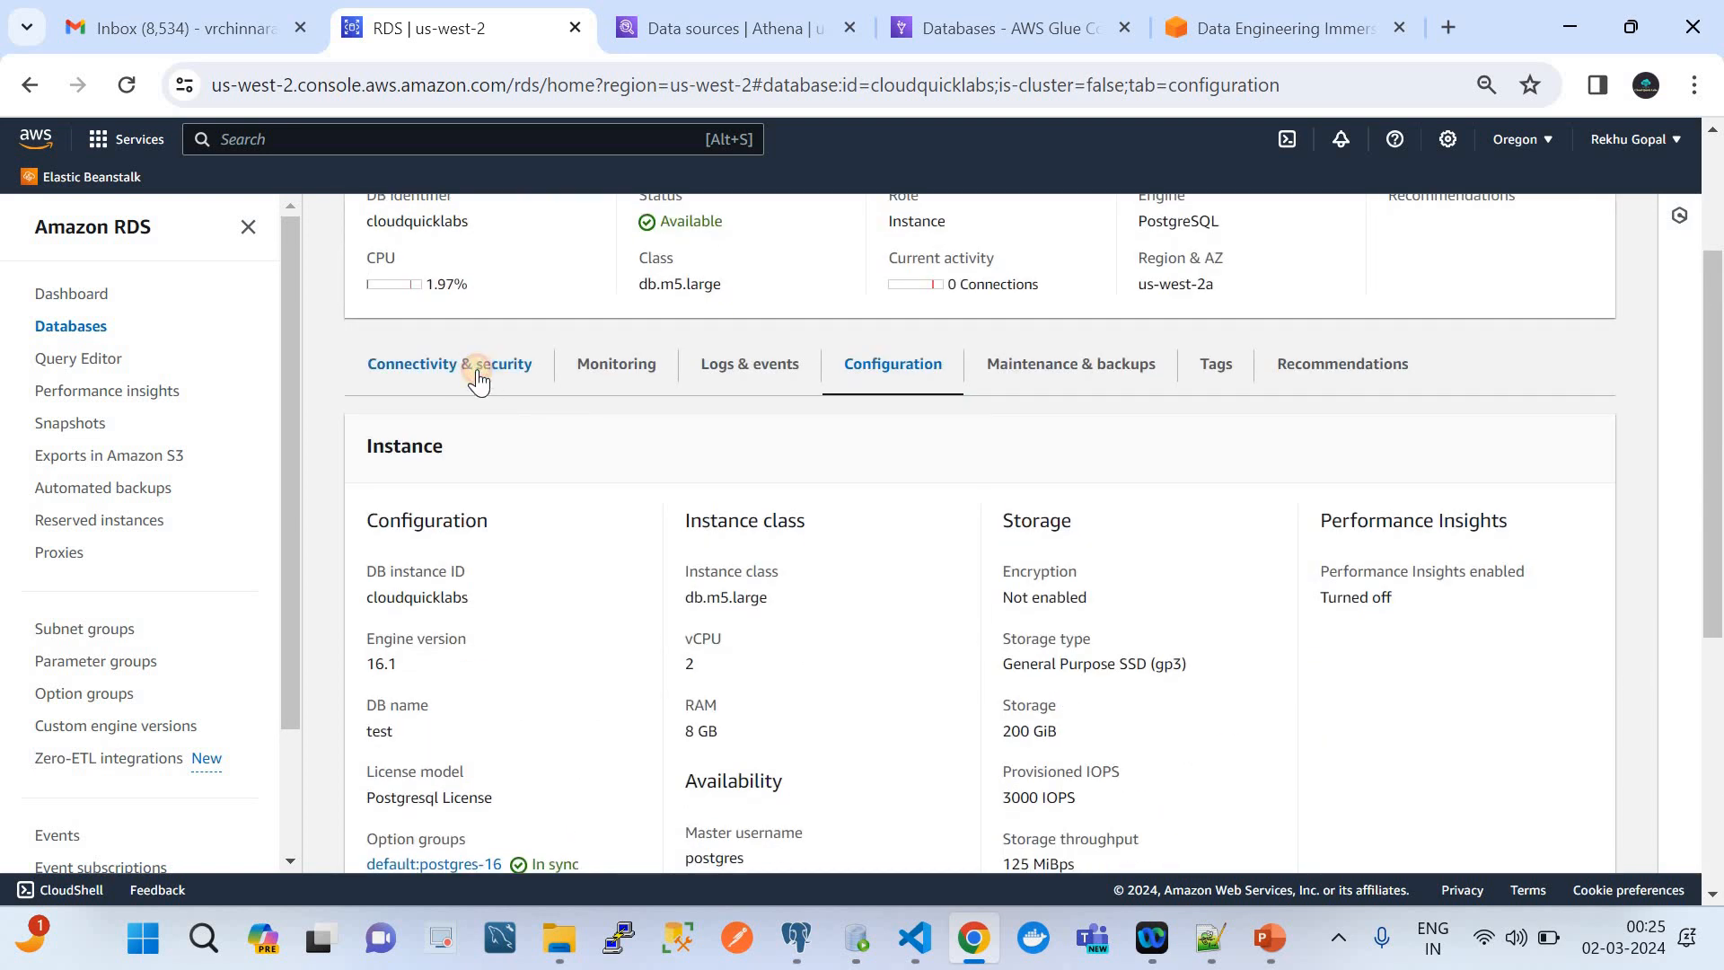
{"action": "left_click", "coordinate": [476, 378]}
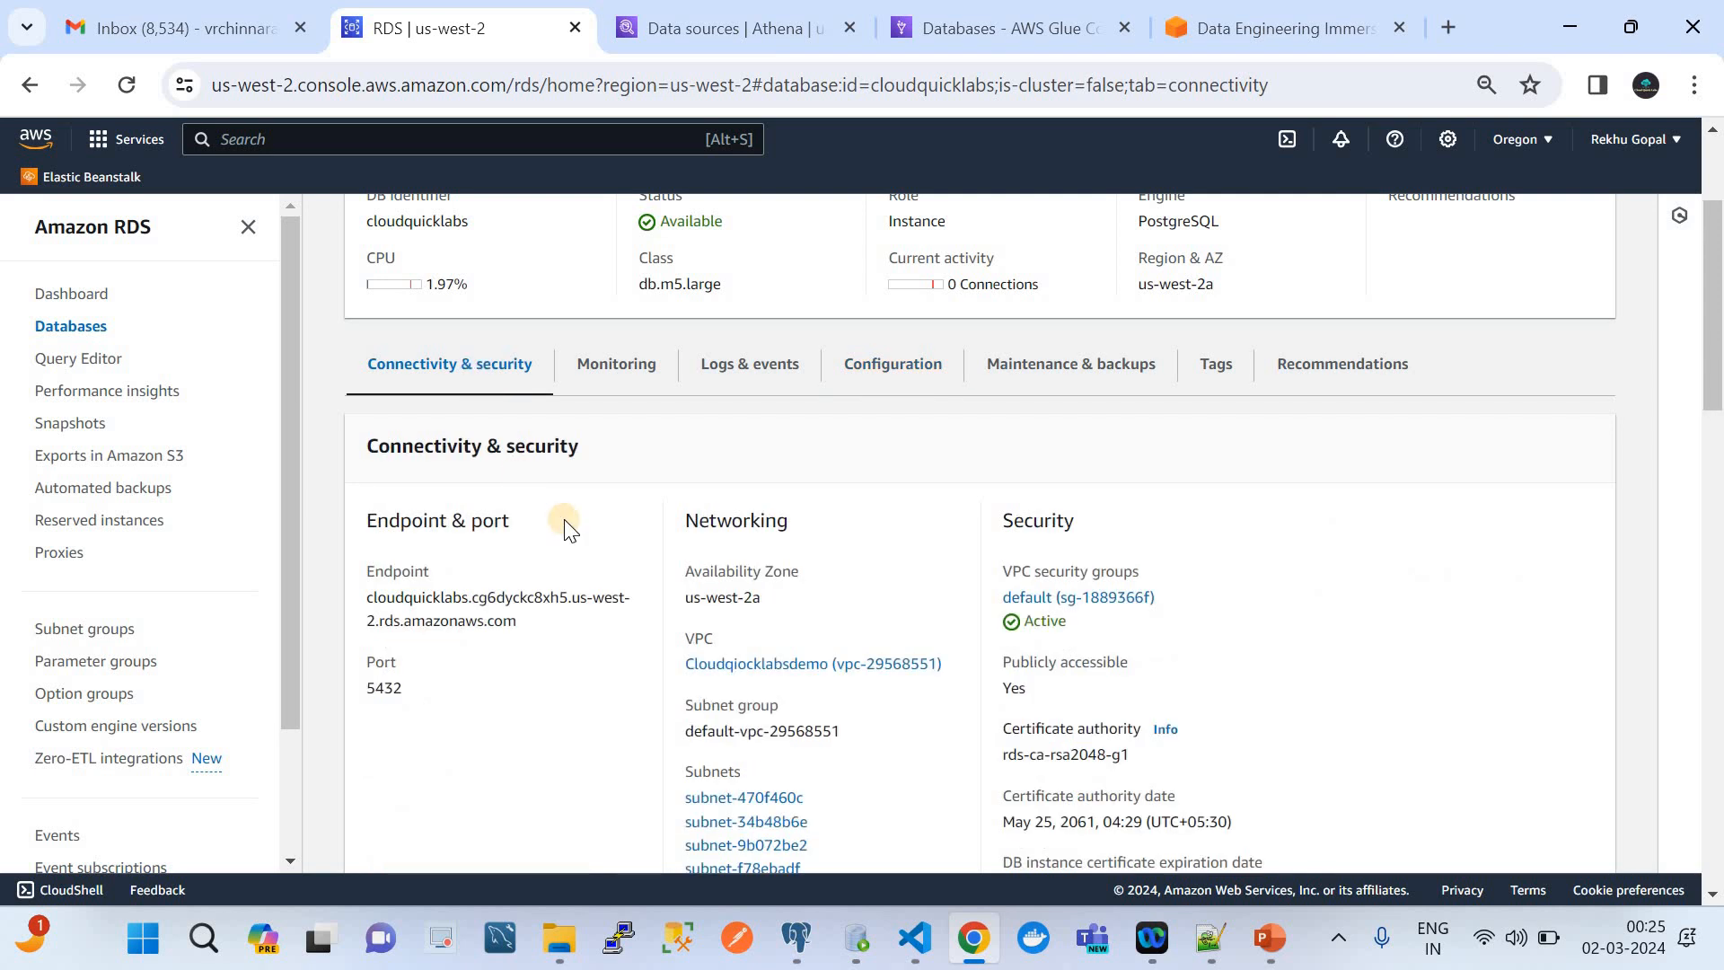
Switch to pgAdmin 4 and examine the test database and its public schema under the awscloud server
{"action": "left_click", "coordinate": [796, 957]}
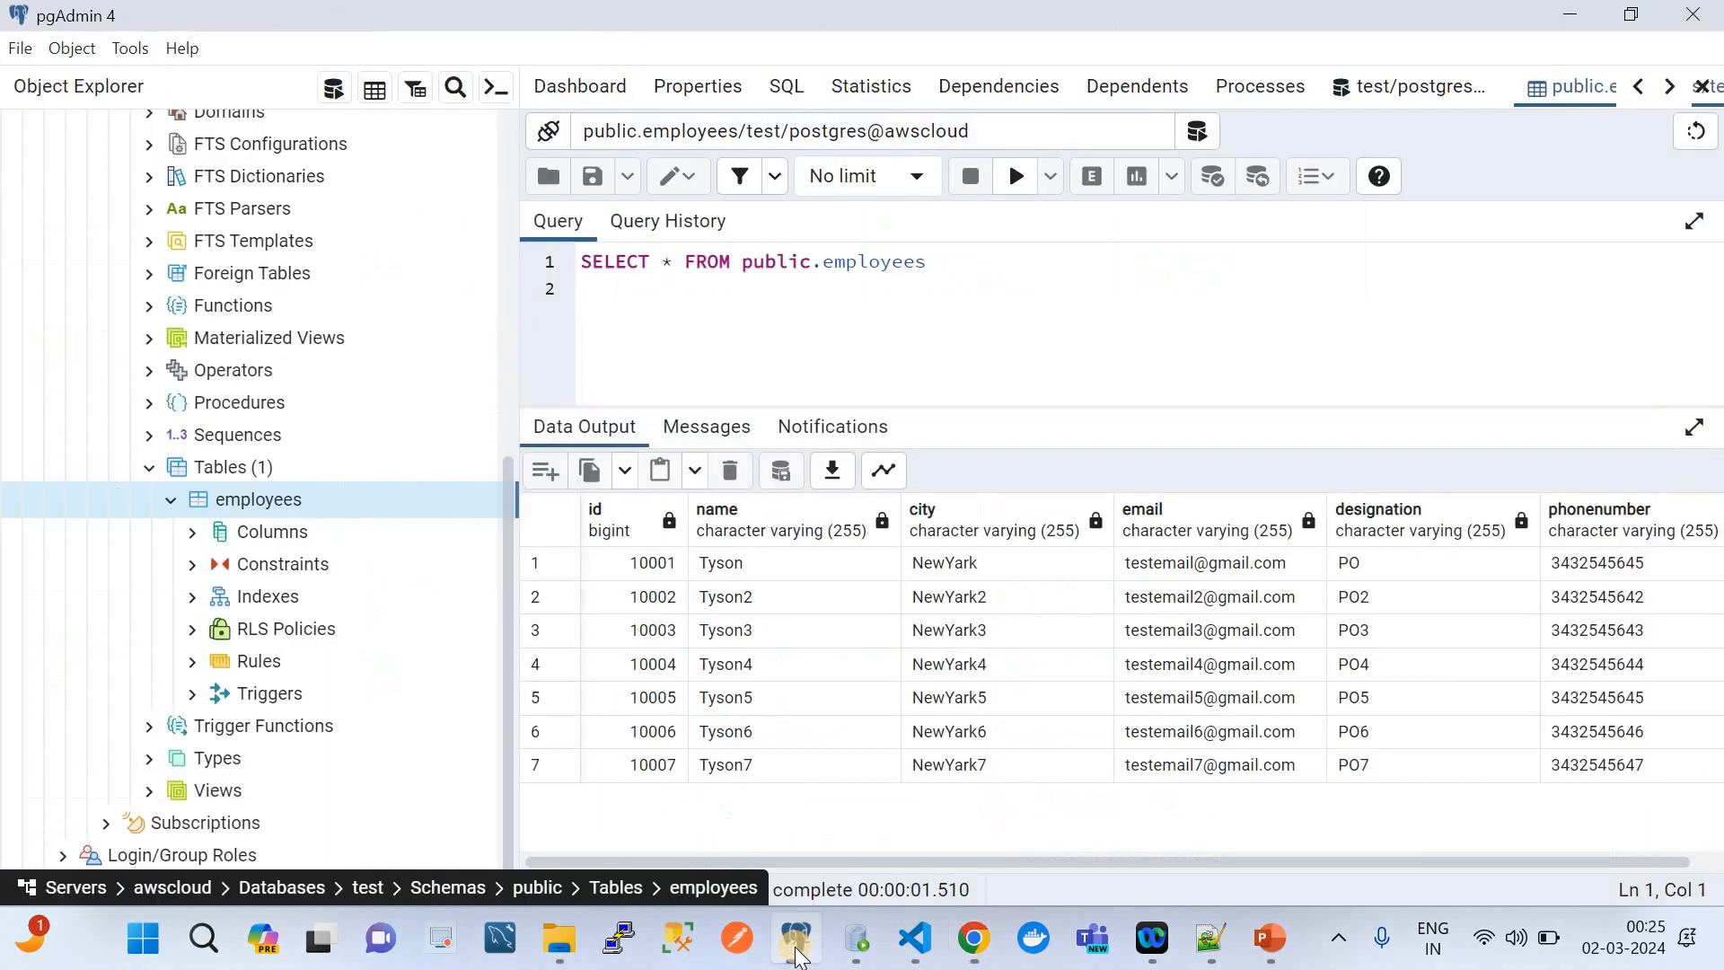
{"action": "scroll", "coordinate": [397, 378], "scroll_direction": "up", "scroll_amount": 7}
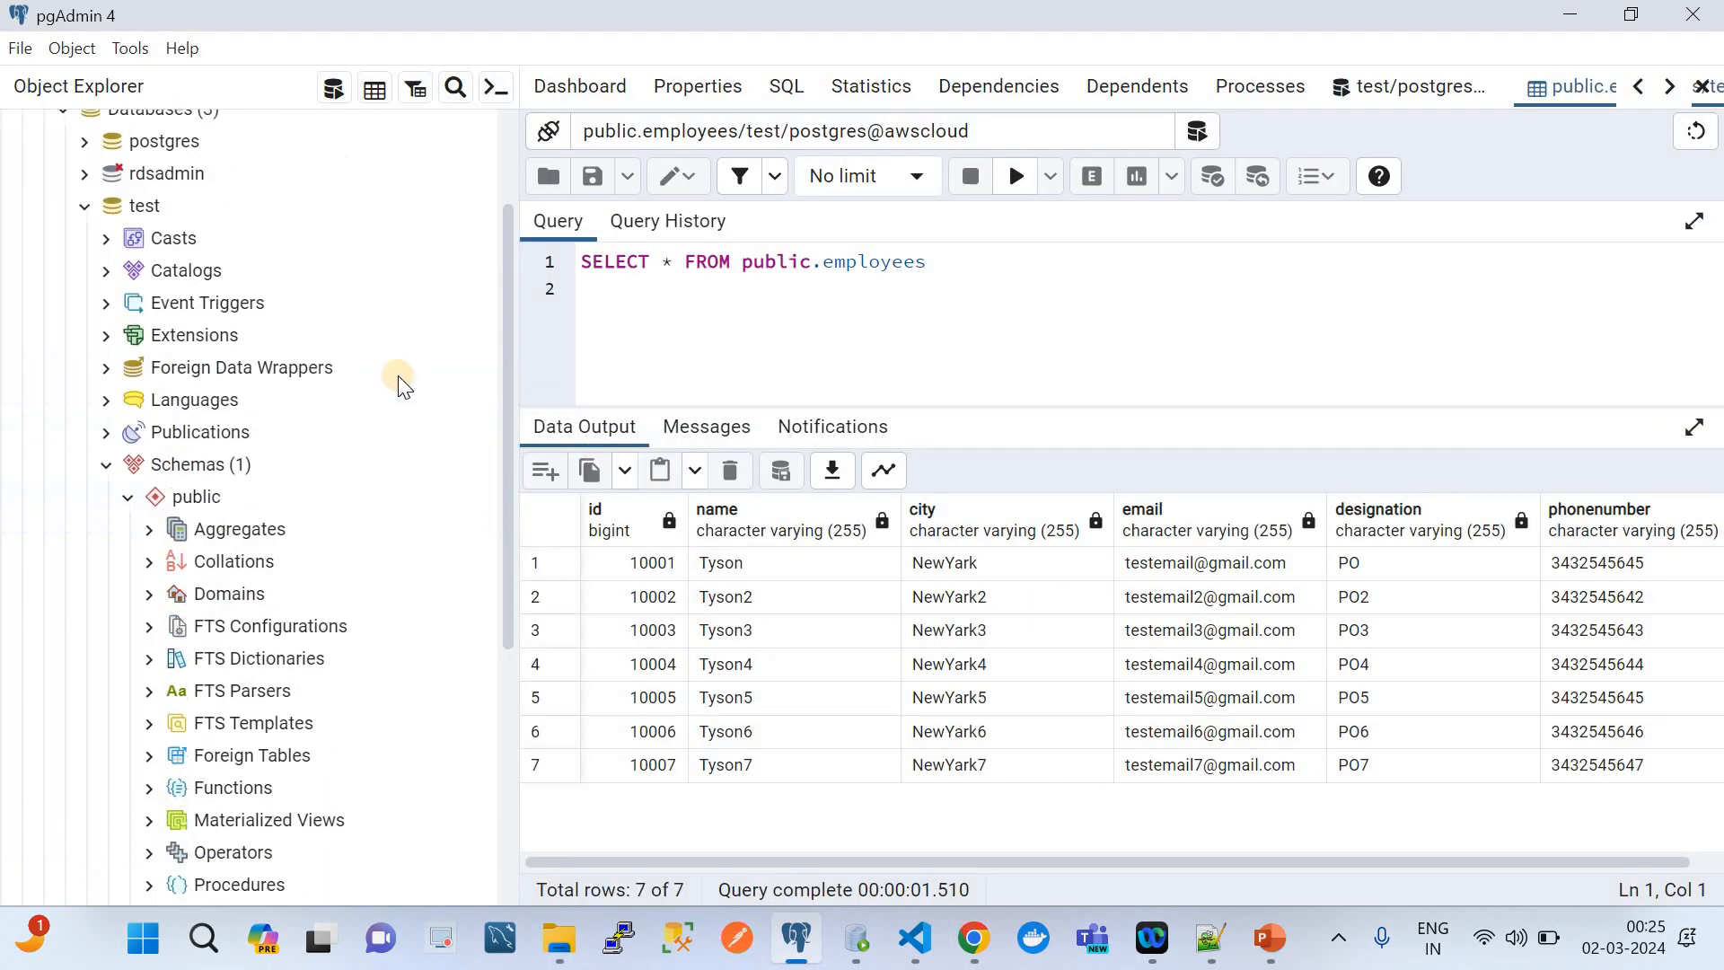
{"action": "scroll", "coordinate": [451, 381], "scroll_direction": "down", "scroll_amount": 1}
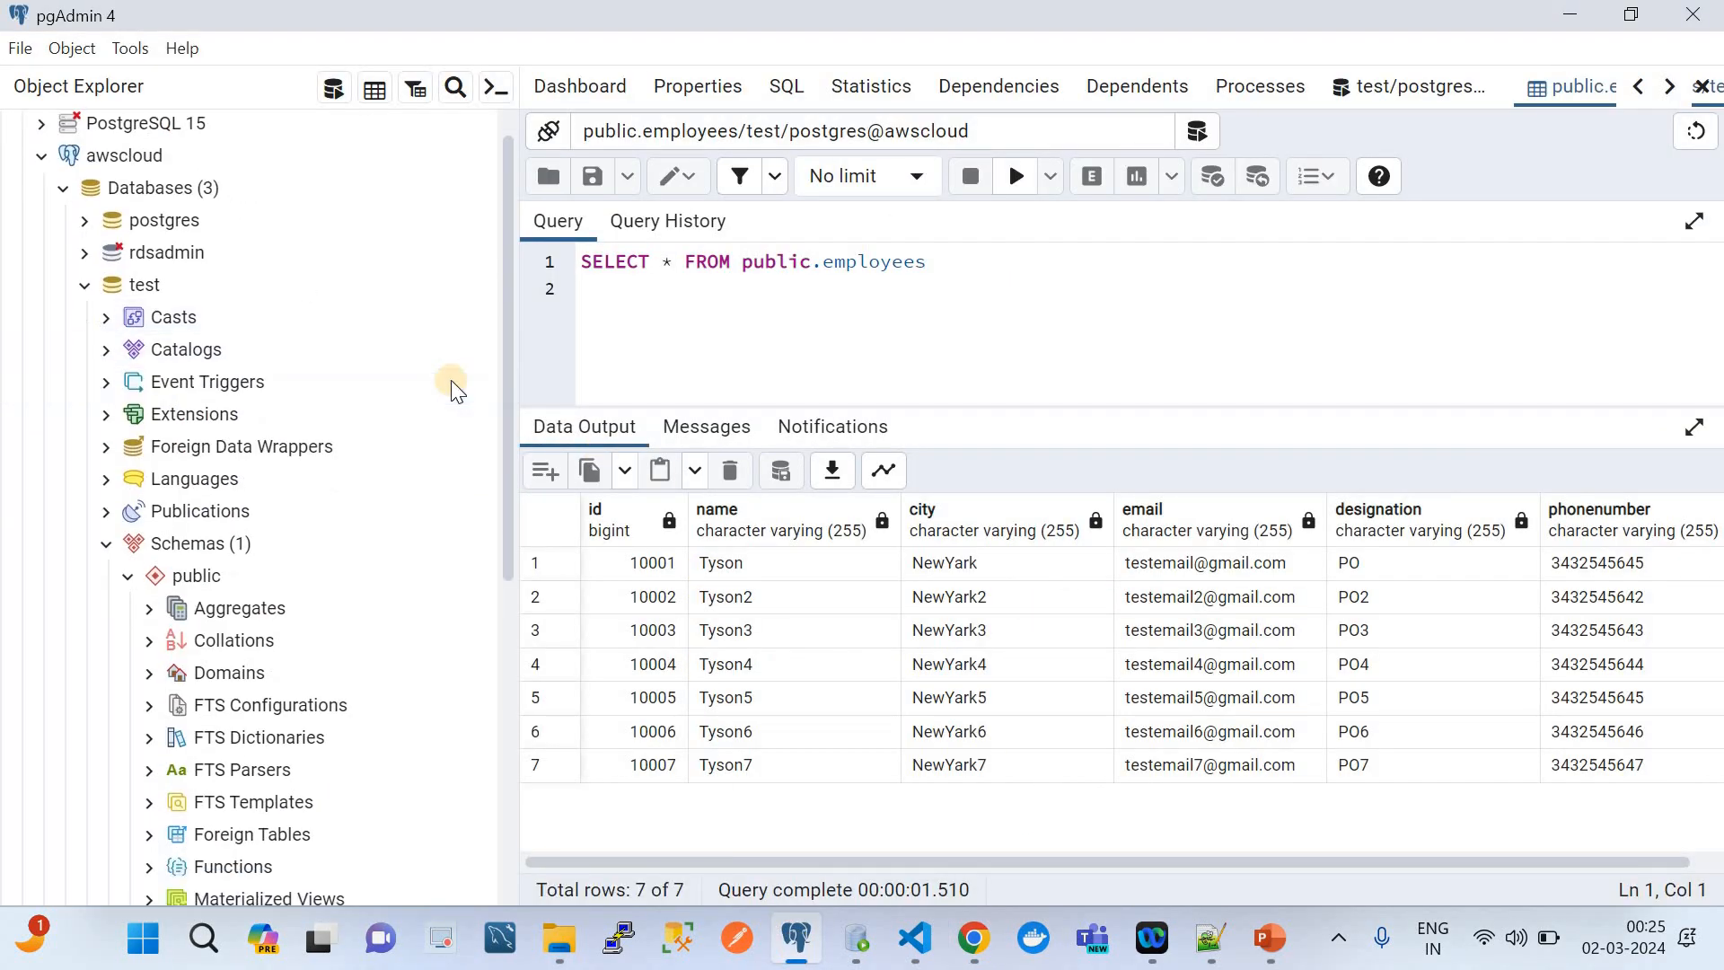
{"action": "scroll", "coordinate": [451, 381], "scroll_direction": "up", "scroll_amount": 1}
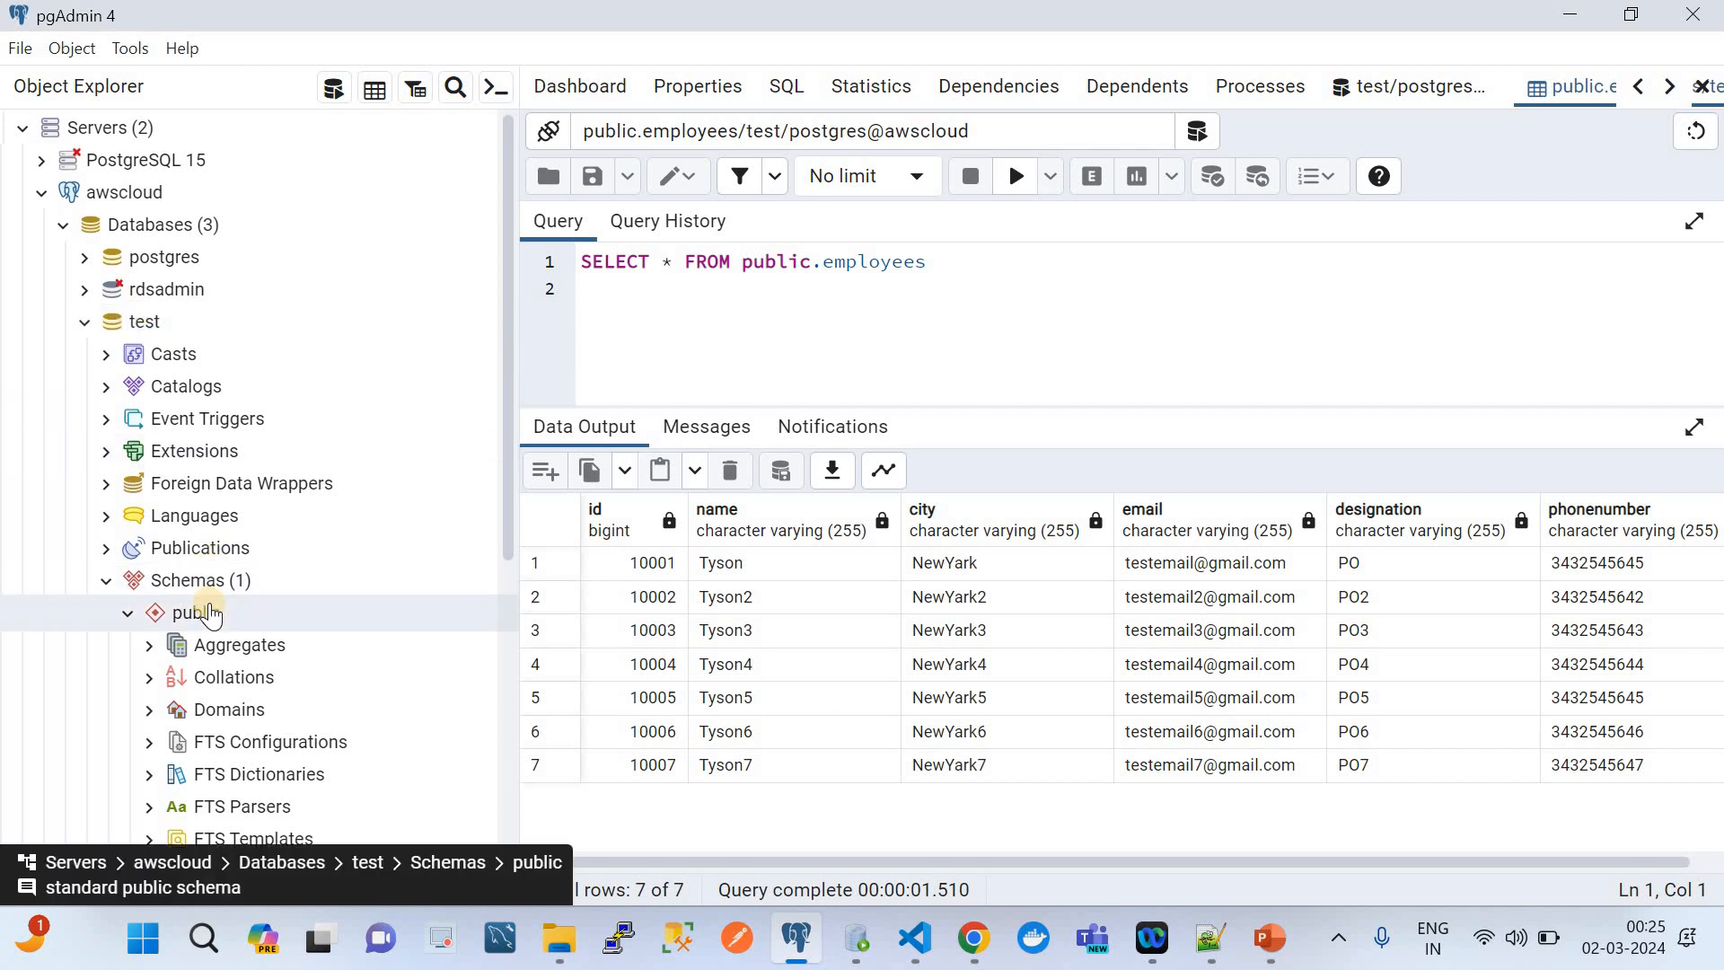
{"action": "scroll", "coordinate": [238, 653], "scroll_direction": "down", "scroll_amount": 3}
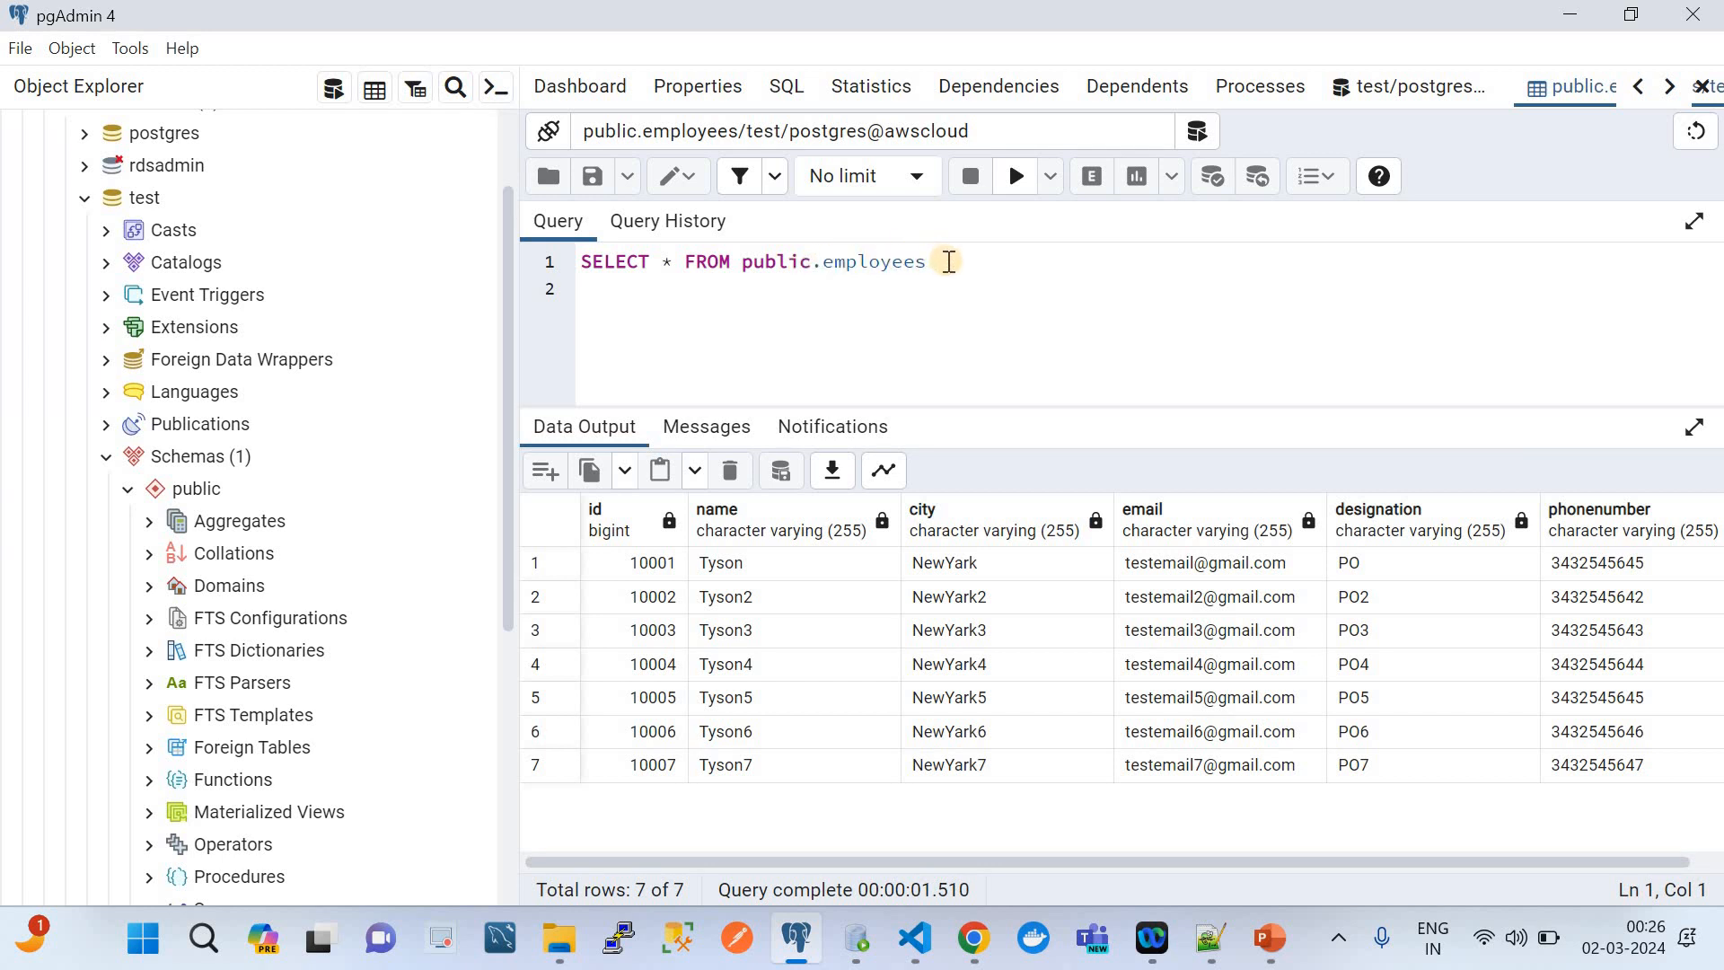
Run SELECT * FROM public.employees on the test database, establishing a new session to the server
{"action": "left_click_drag", "start_coordinate": [949, 262], "coordinate": [603, 261]}
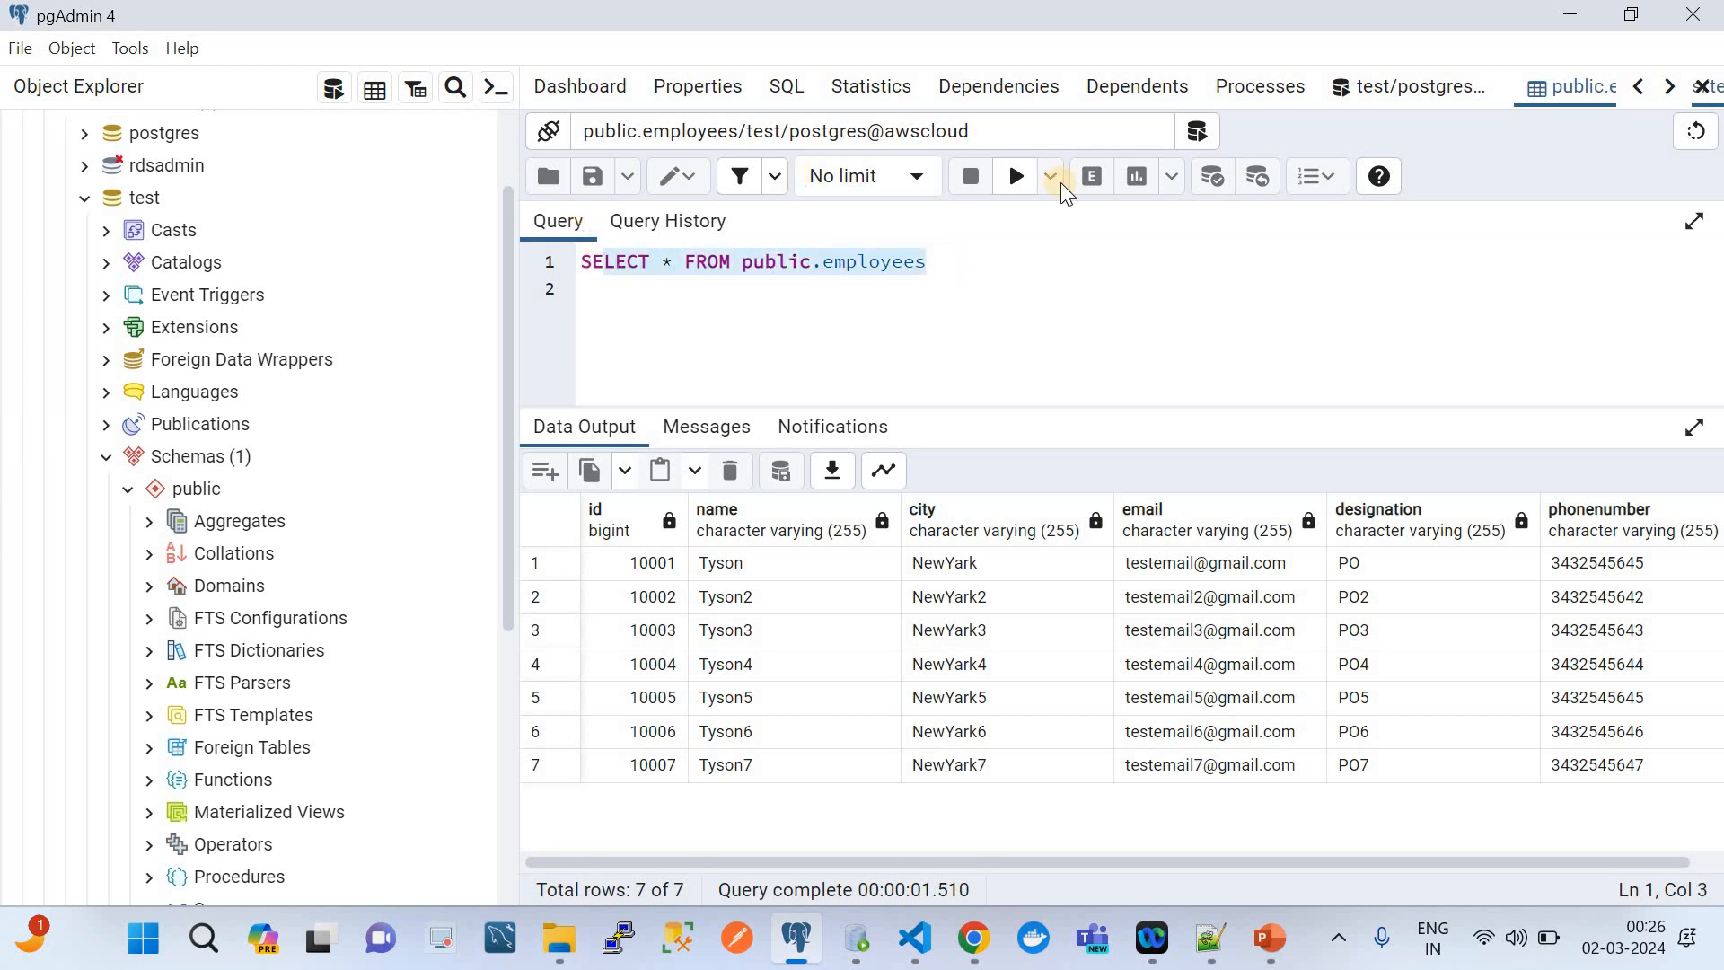
{"action": "left_click", "coordinate": [1016, 176]}
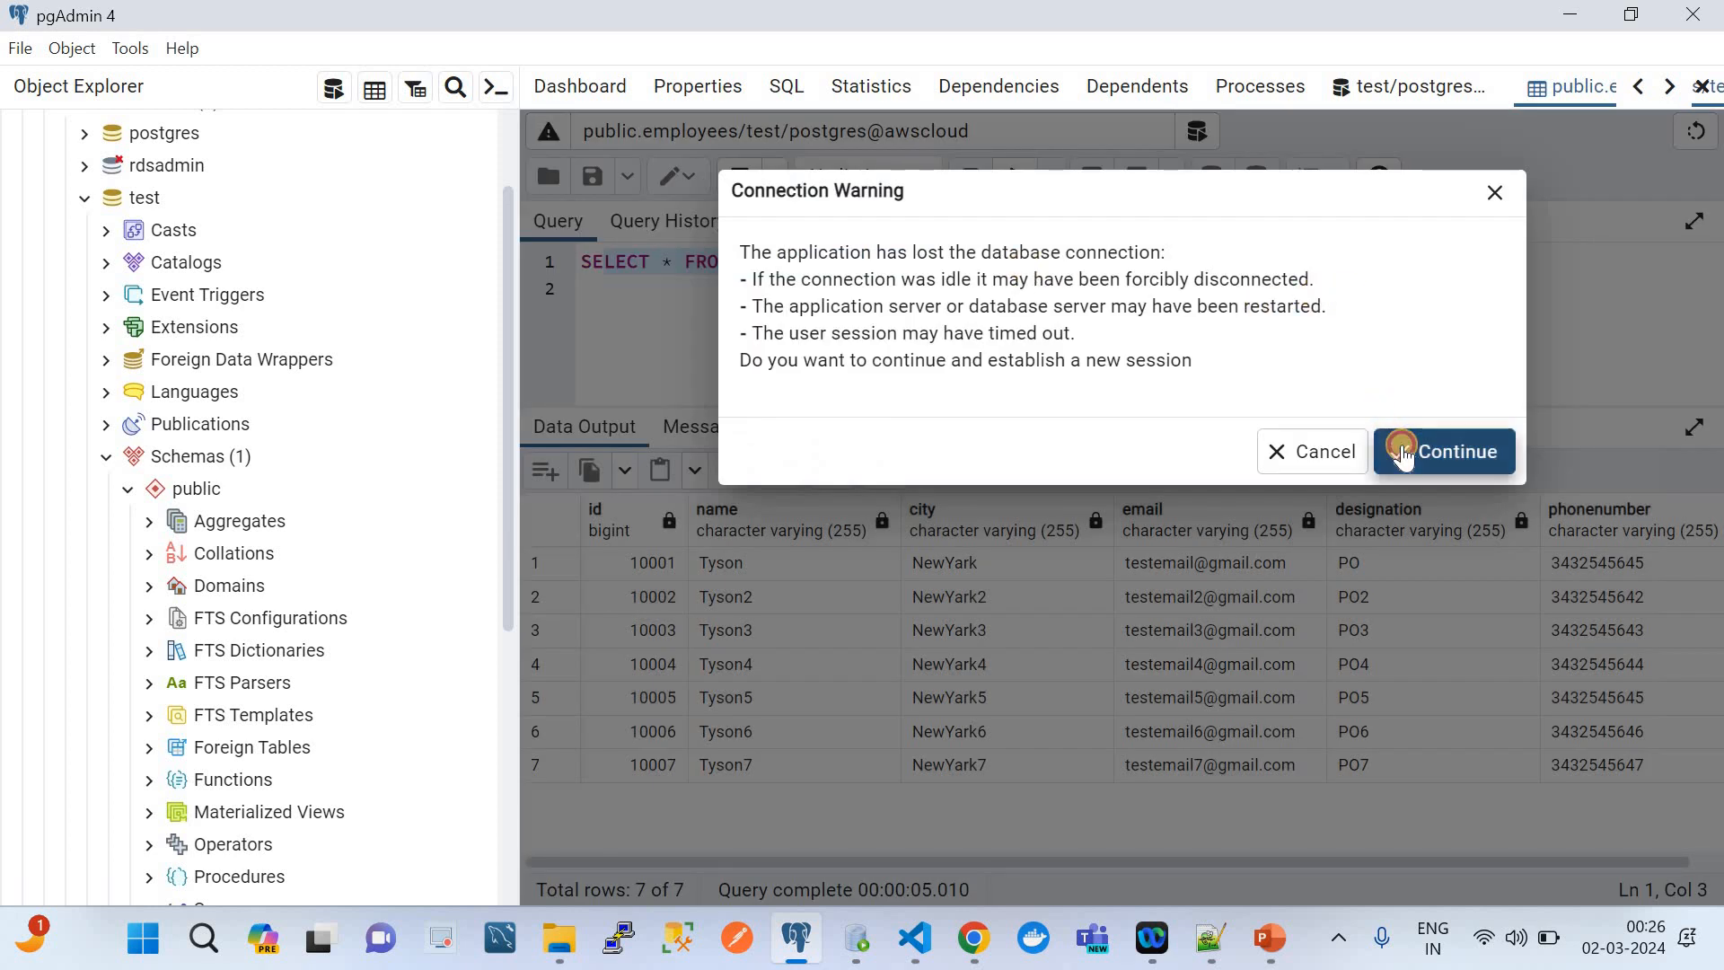
{"action": "left_click", "coordinate": [1399, 449]}
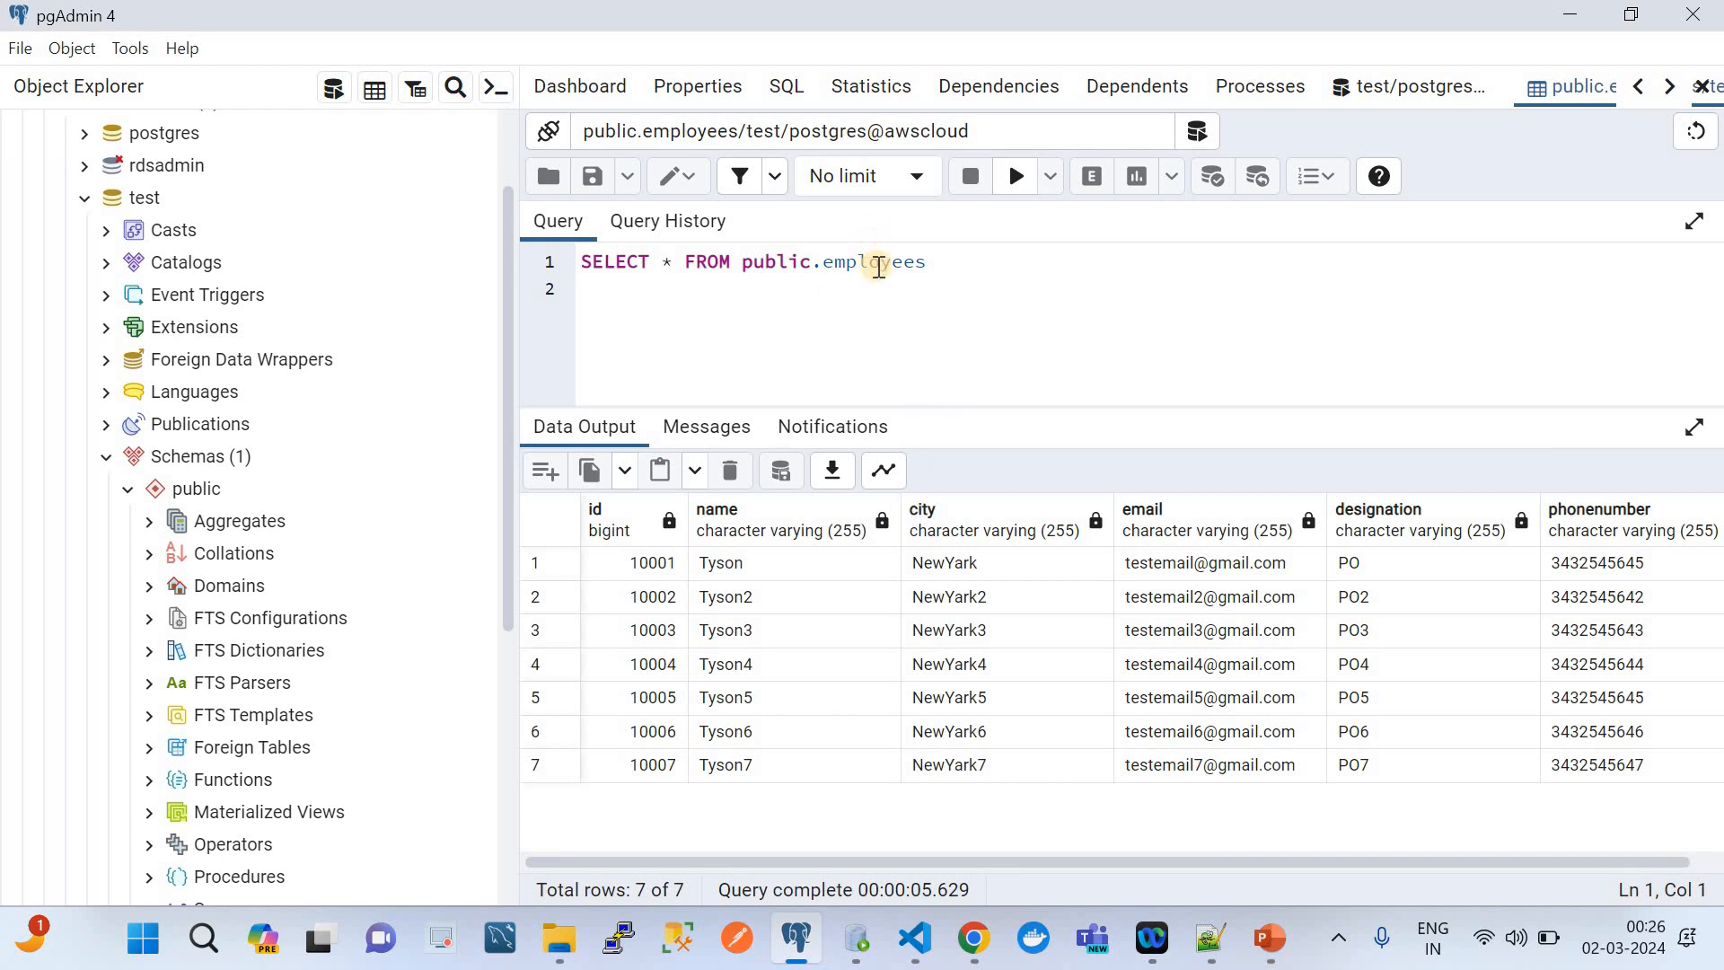
{"action": "left_click", "coordinate": [879, 267]}
Switch to Chrome, search the AWS console for s3, and open the S3 service in a new tab
{"action": "left_click", "coordinate": [970, 936]}
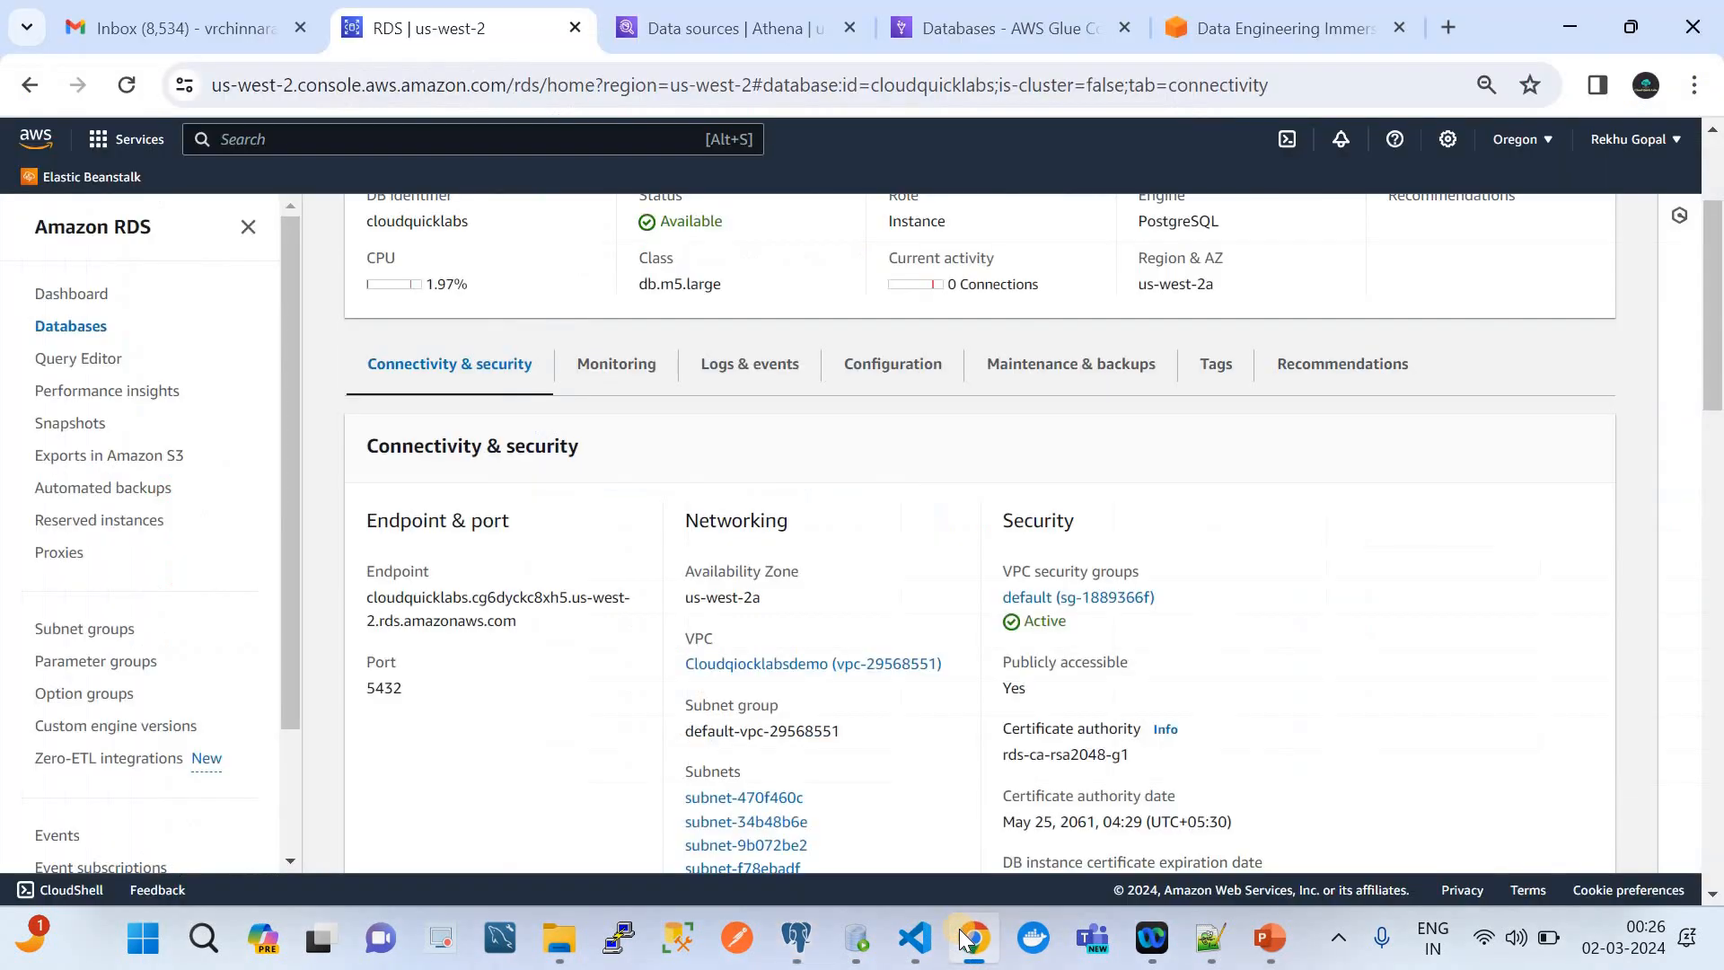
{"action": "left_click", "coordinate": [325, 146]}
{"action": "type", "text": "s"}
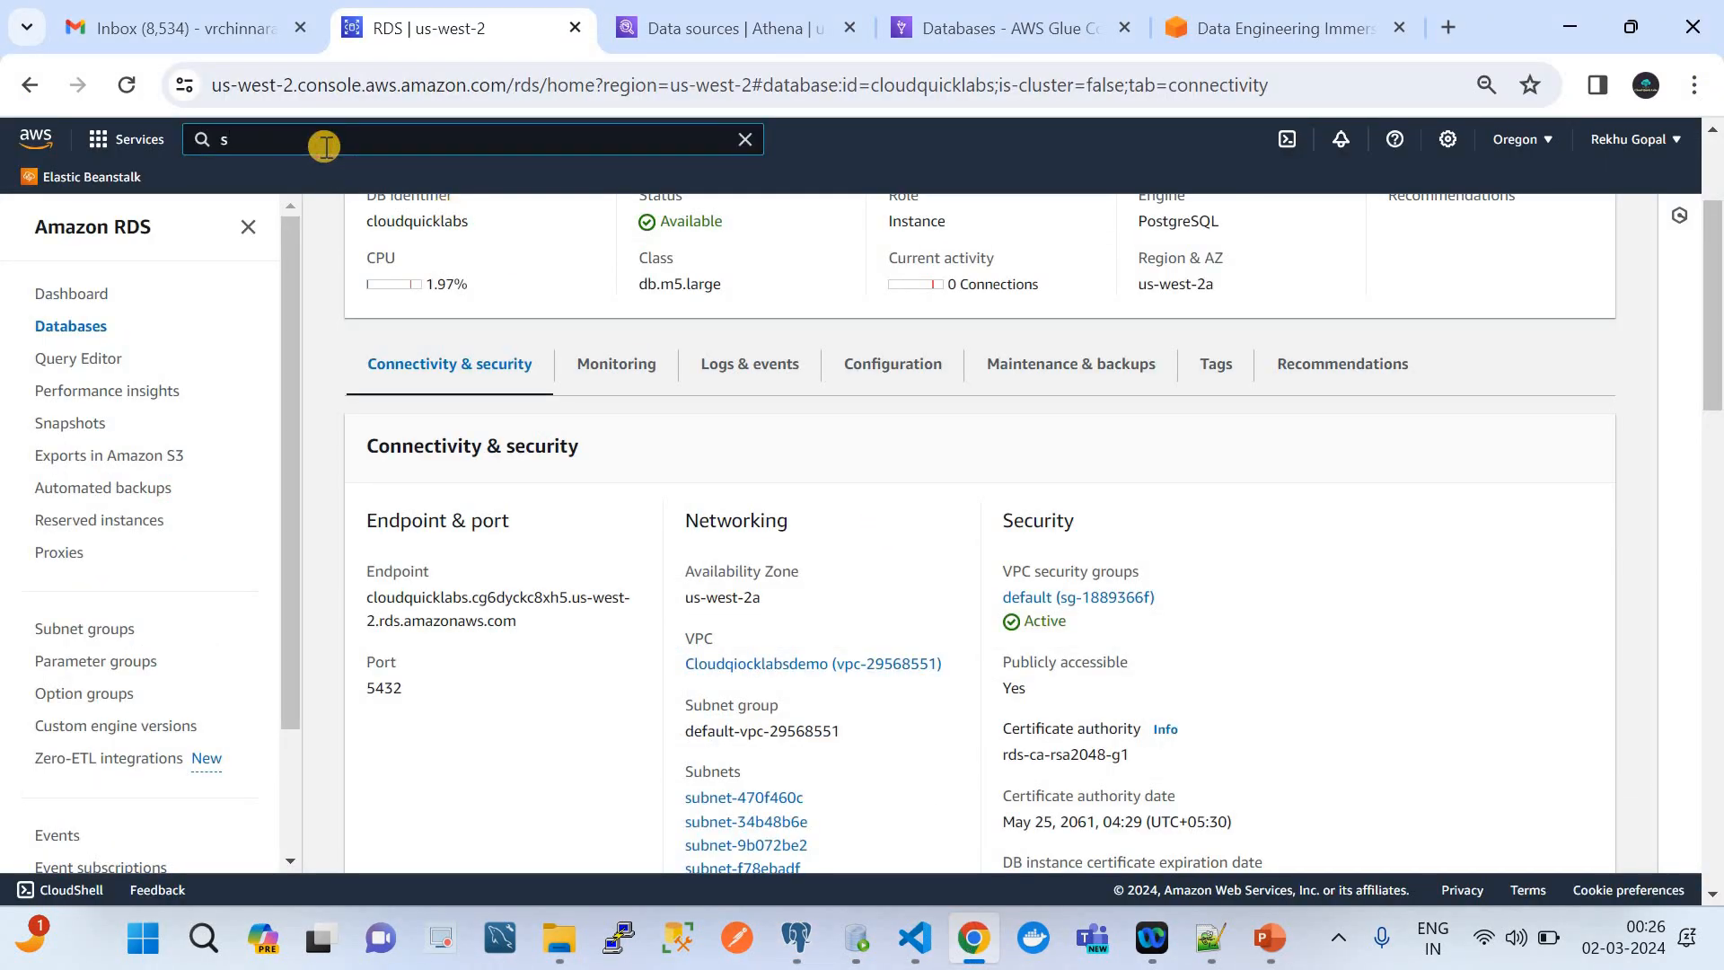
{"action": "type", "text": "3"}
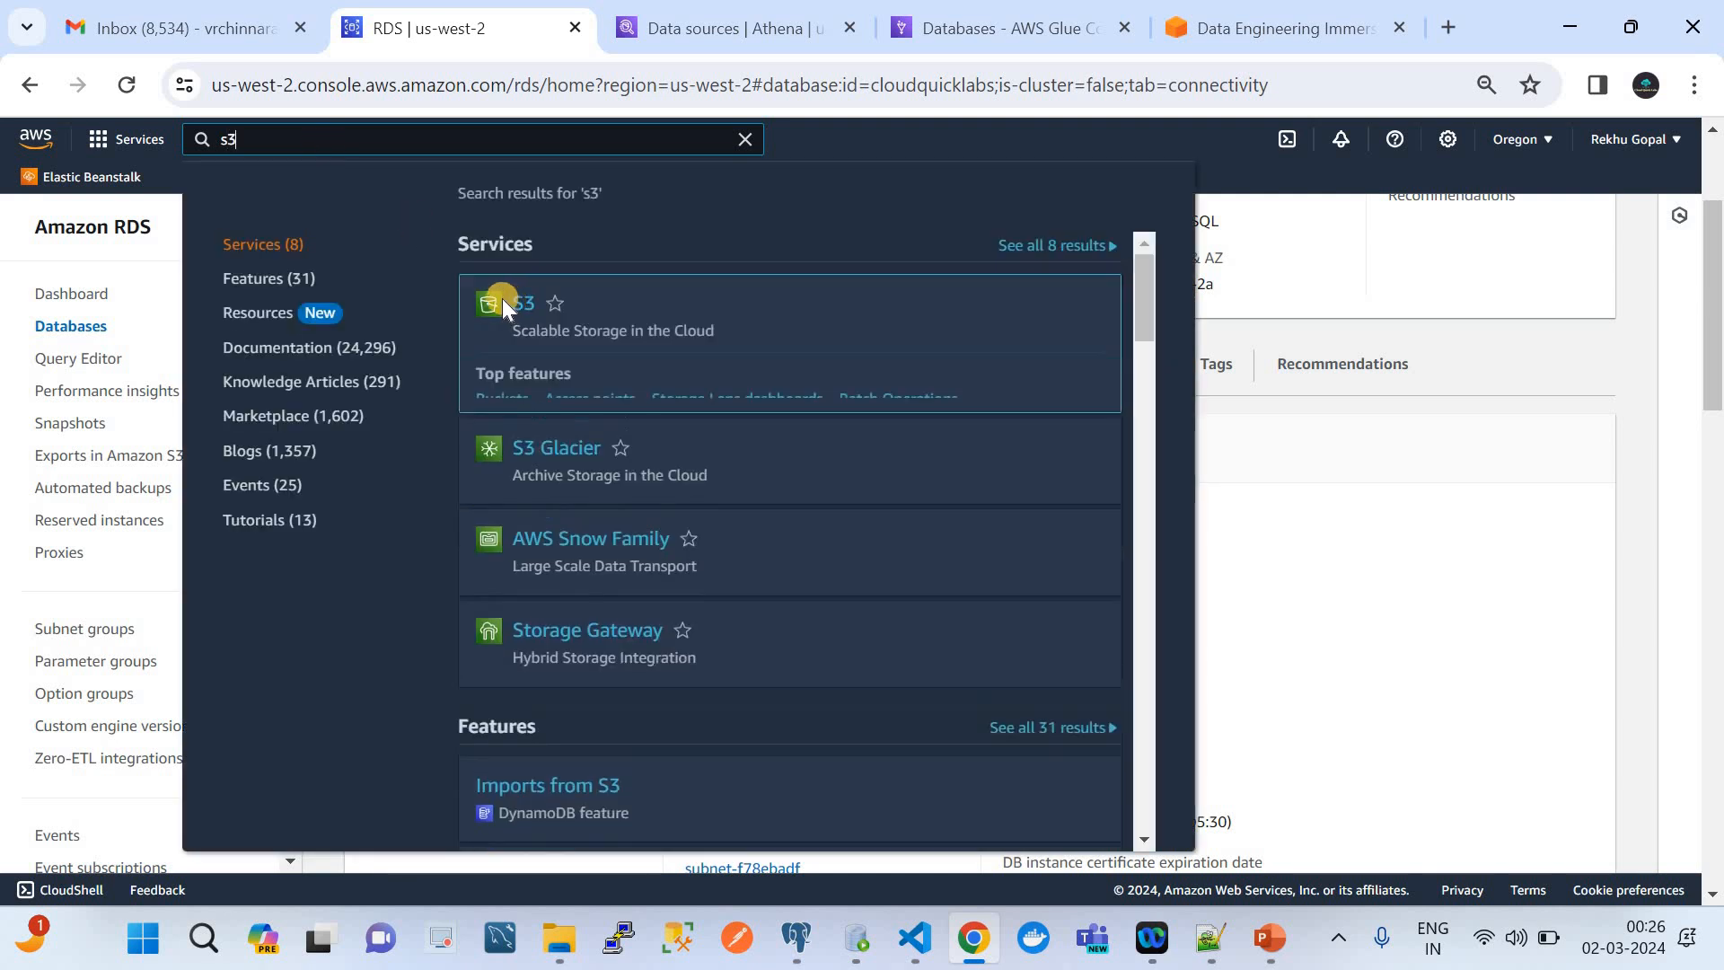
{"action": "right_click", "coordinate": [509, 300]}
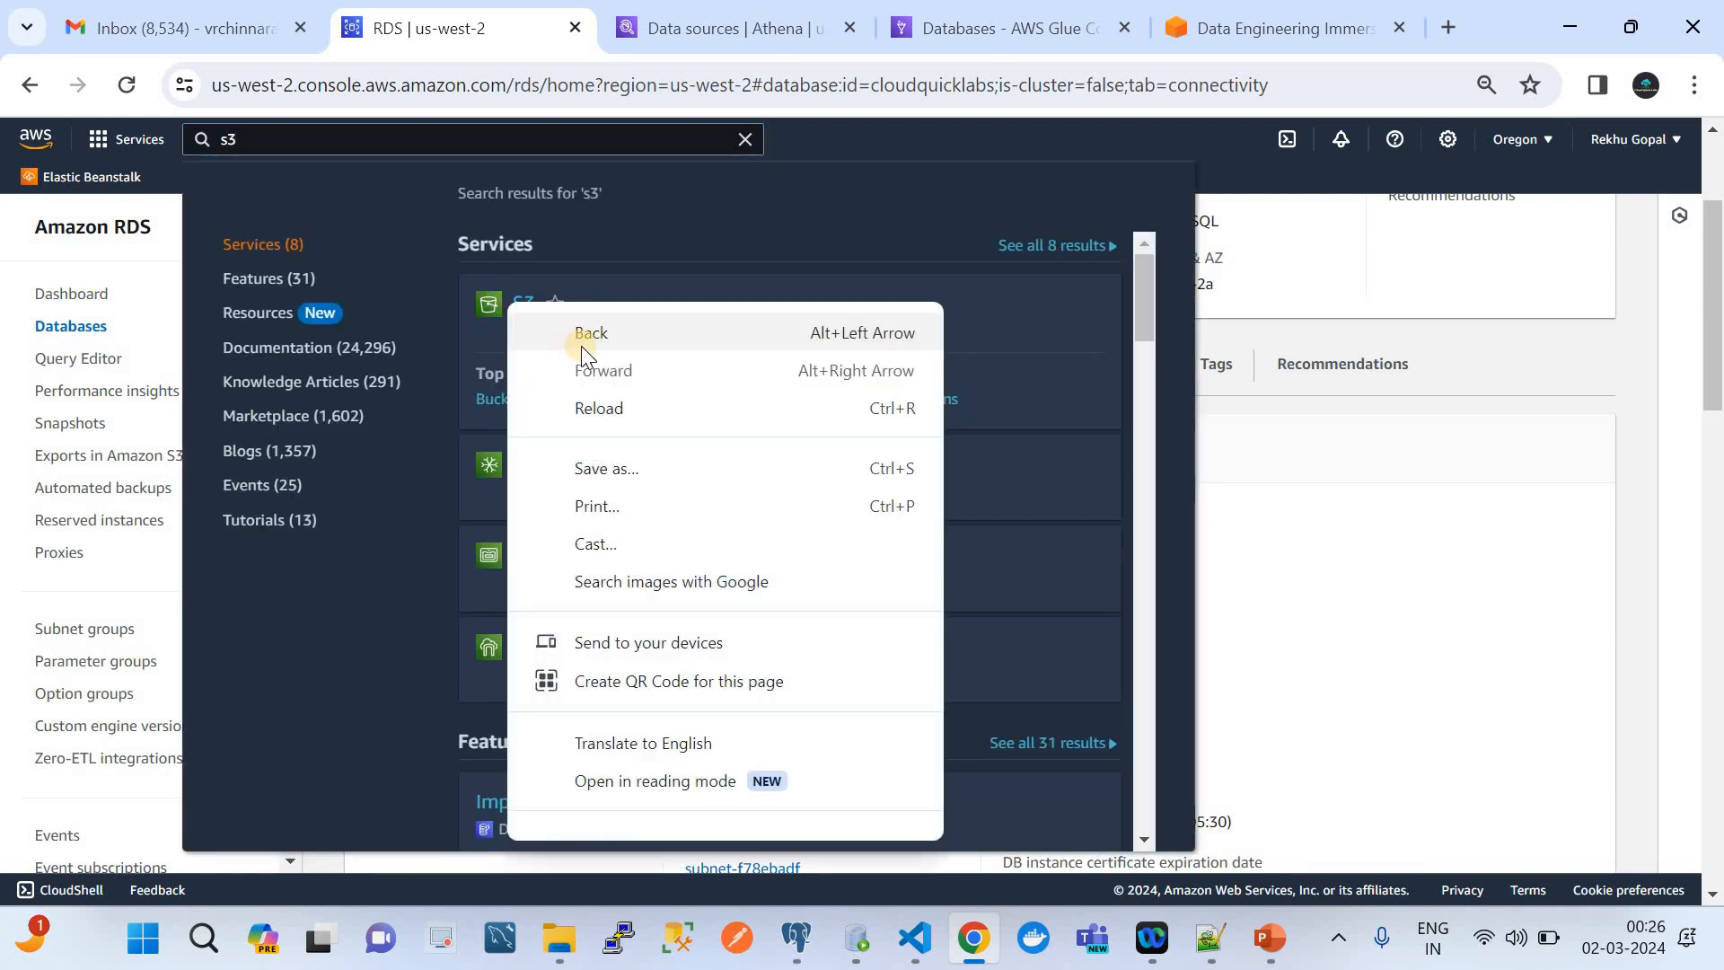
{"action": "left_click", "coordinate": [967, 295]}
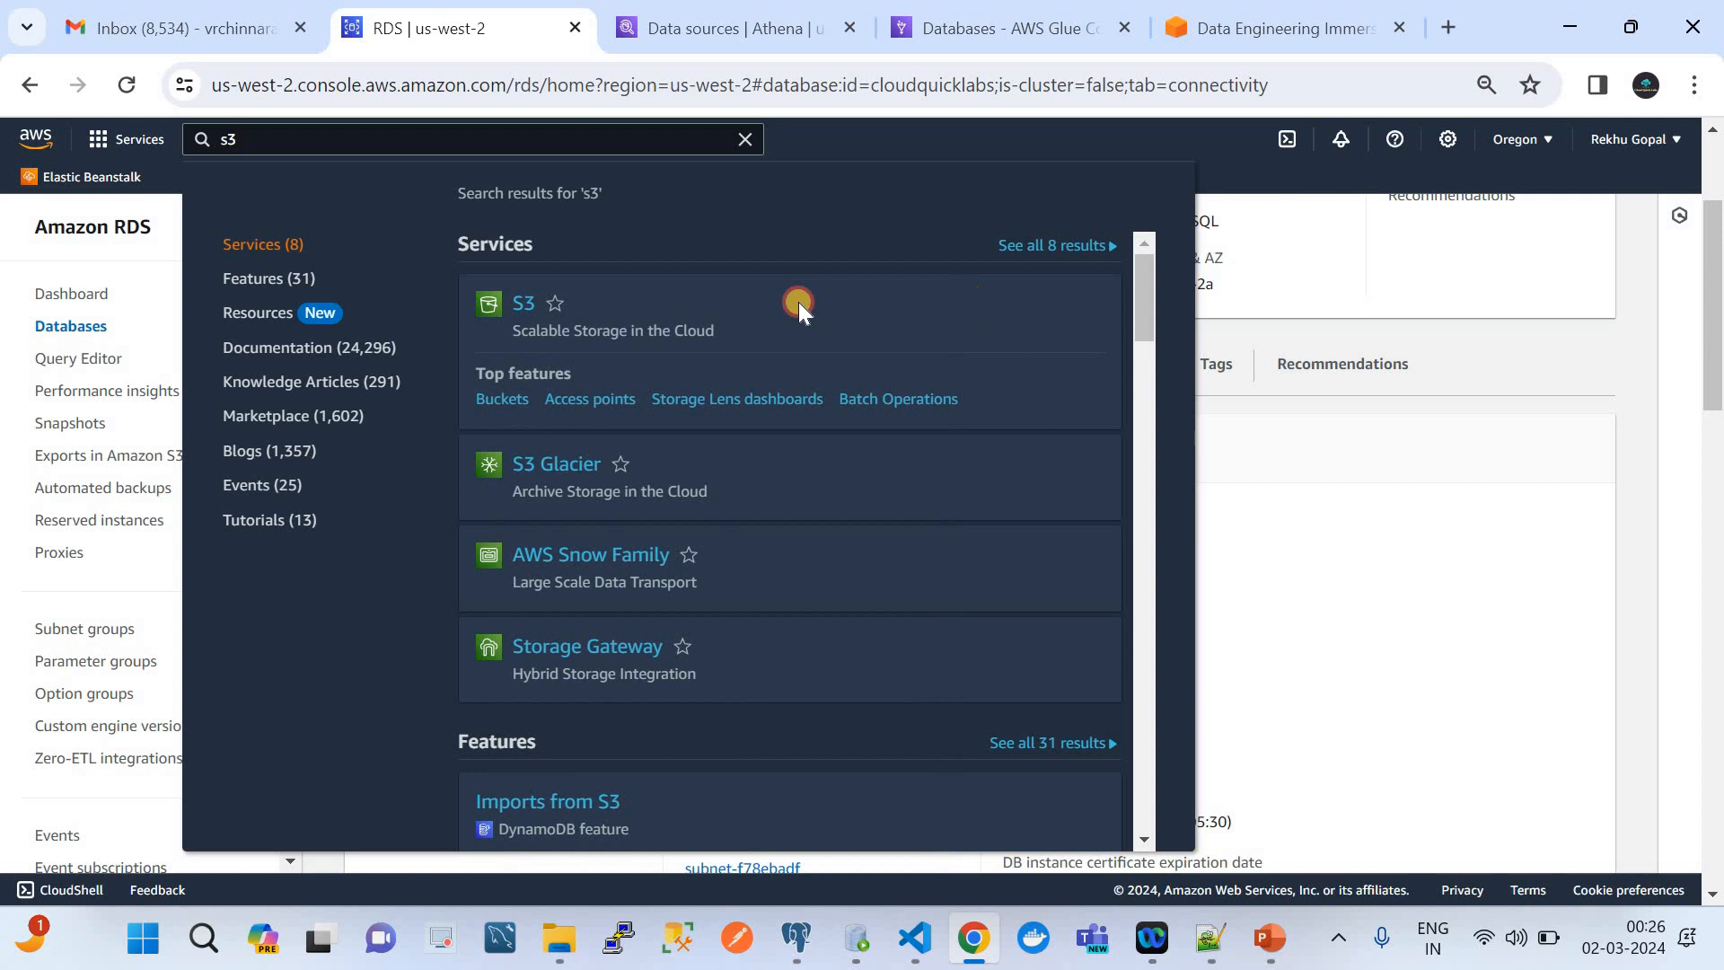
{"action": "right_click", "coordinate": [526, 306]}
{"action": "left_click", "coordinate": [583, 336]}
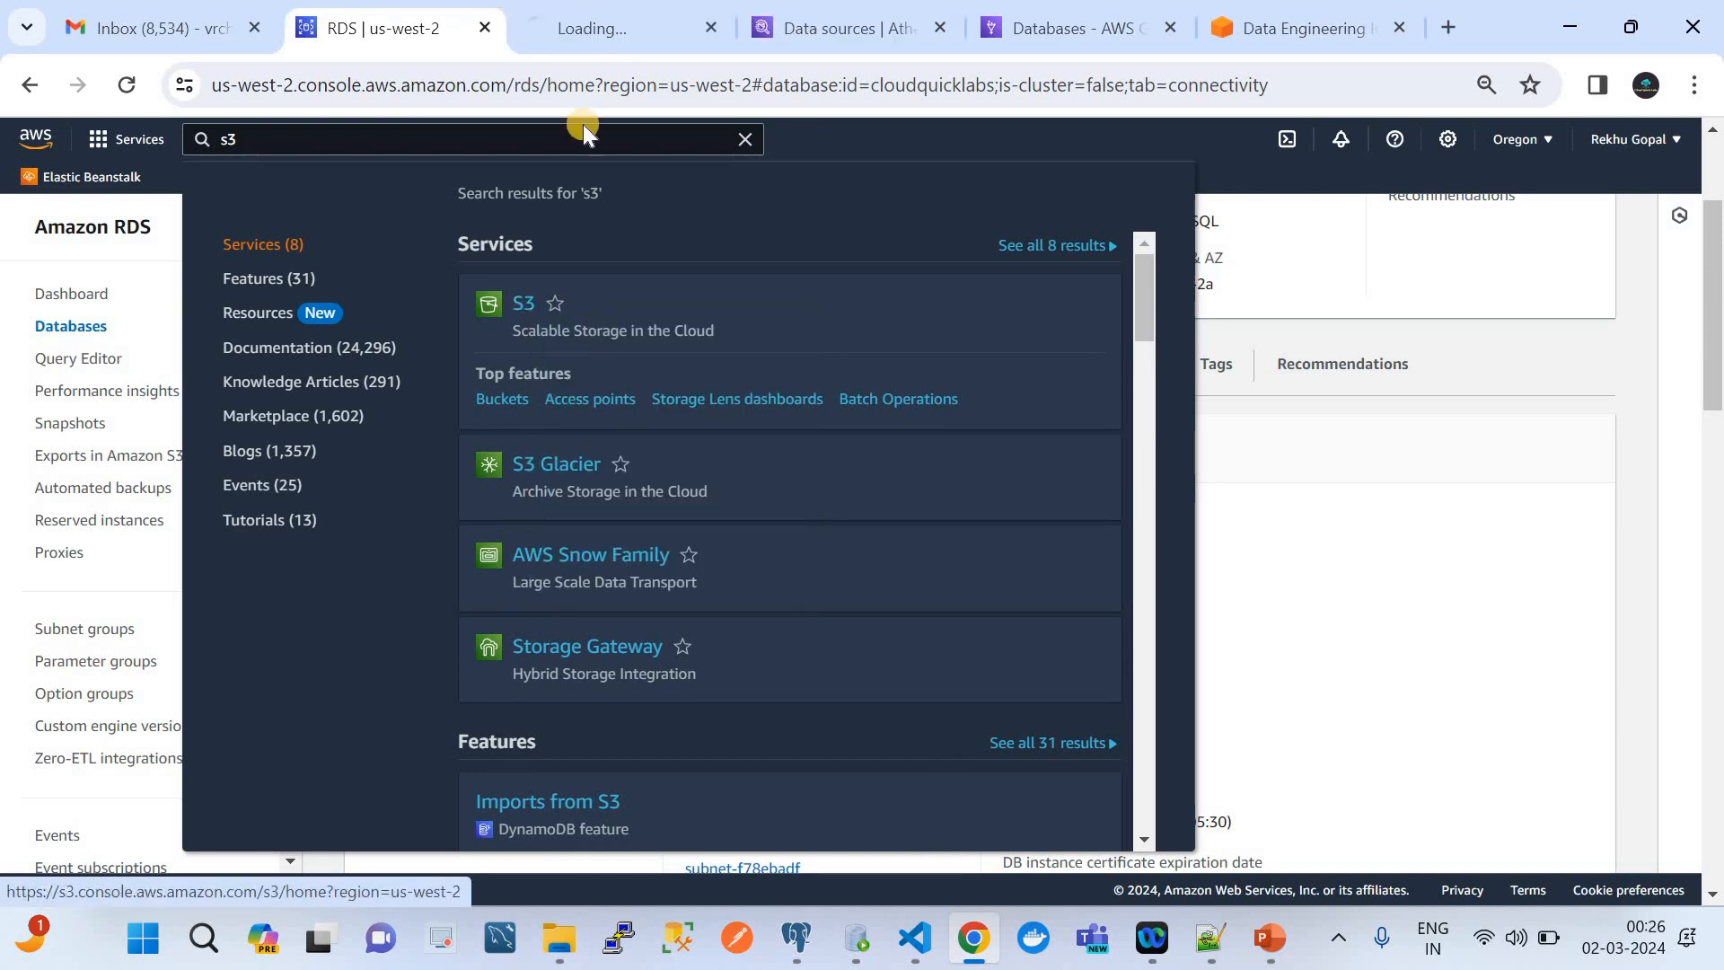
{"action": "left_click", "coordinate": [564, 28]}
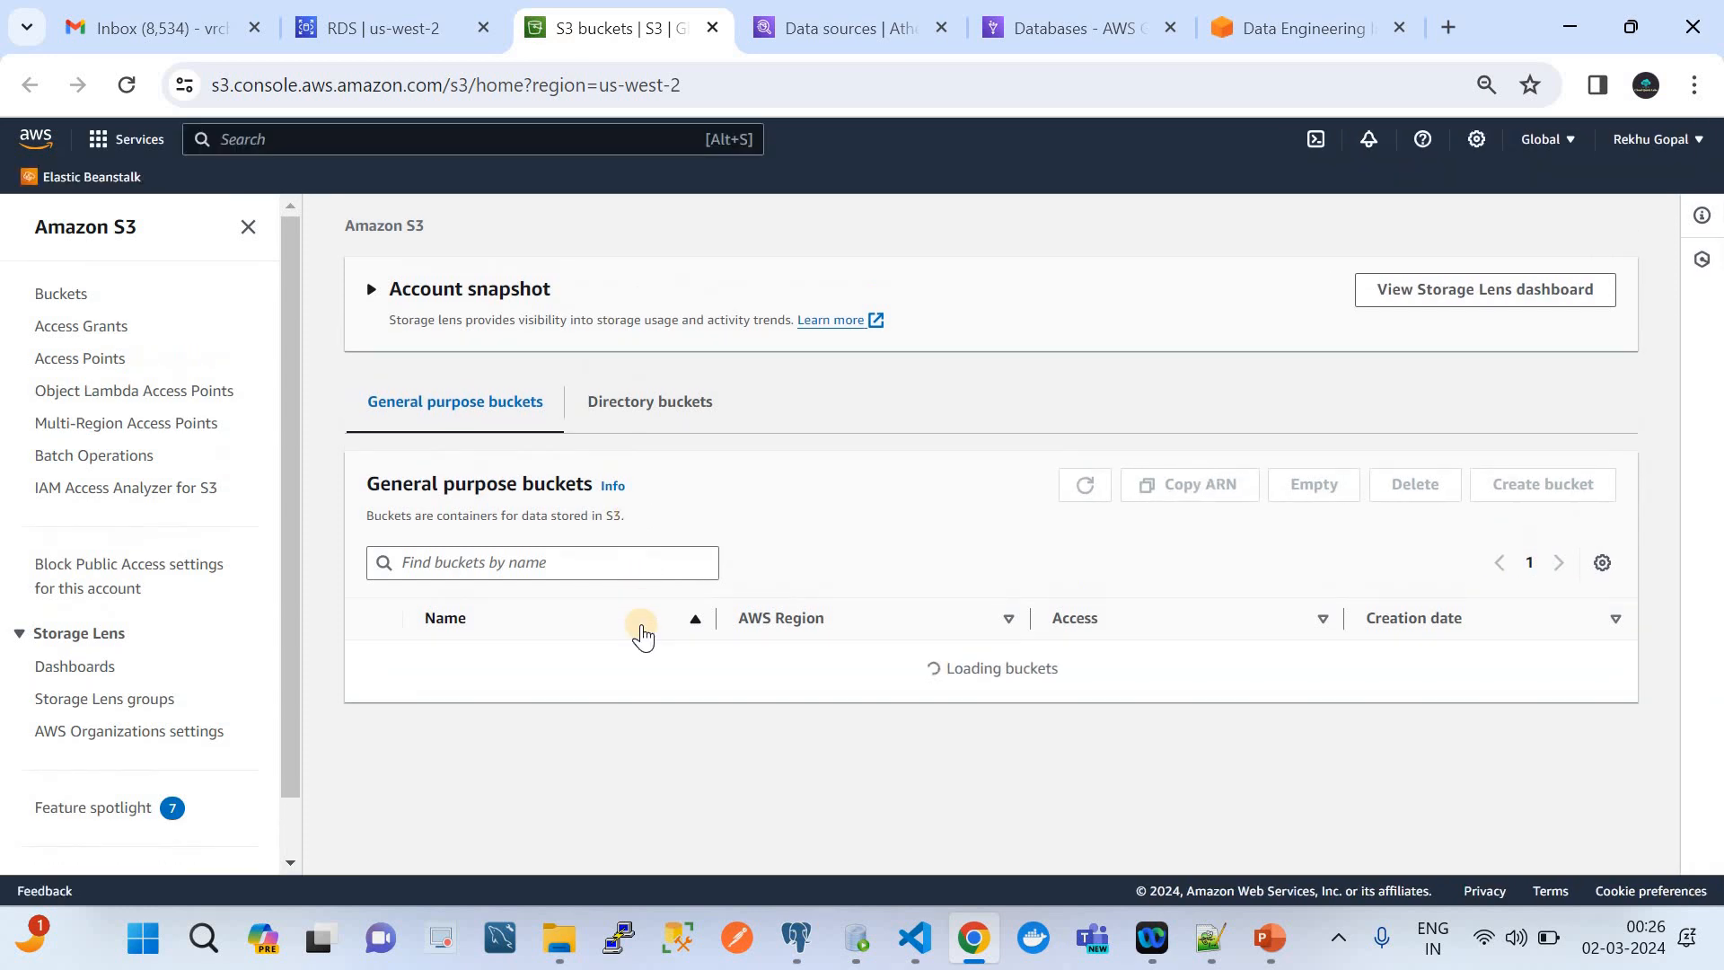
Open the databucketsourceside bucket from the general purpose buckets to view its objects
{"action": "scroll", "coordinate": [639, 628], "scroll_direction": "down", "scroll_amount": 1}
{"action": "scroll", "coordinate": [600, 663], "scroll_direction": "down", "scroll_amount": 2}
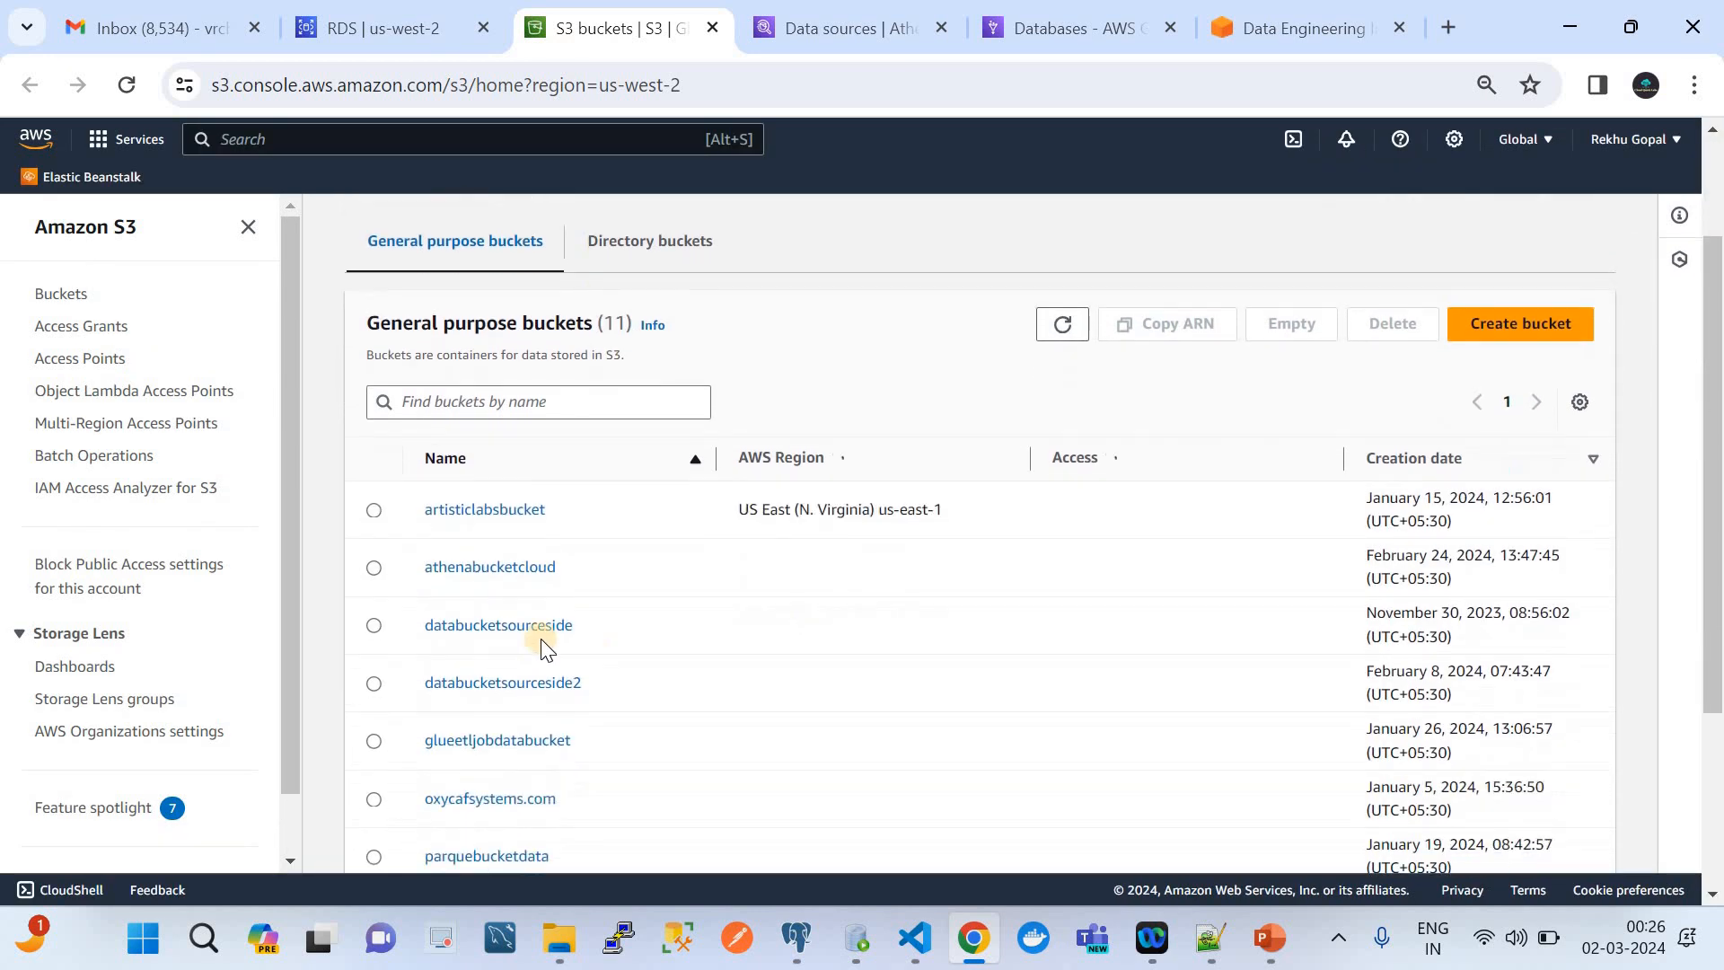
{"action": "left_click", "coordinate": [500, 627]}
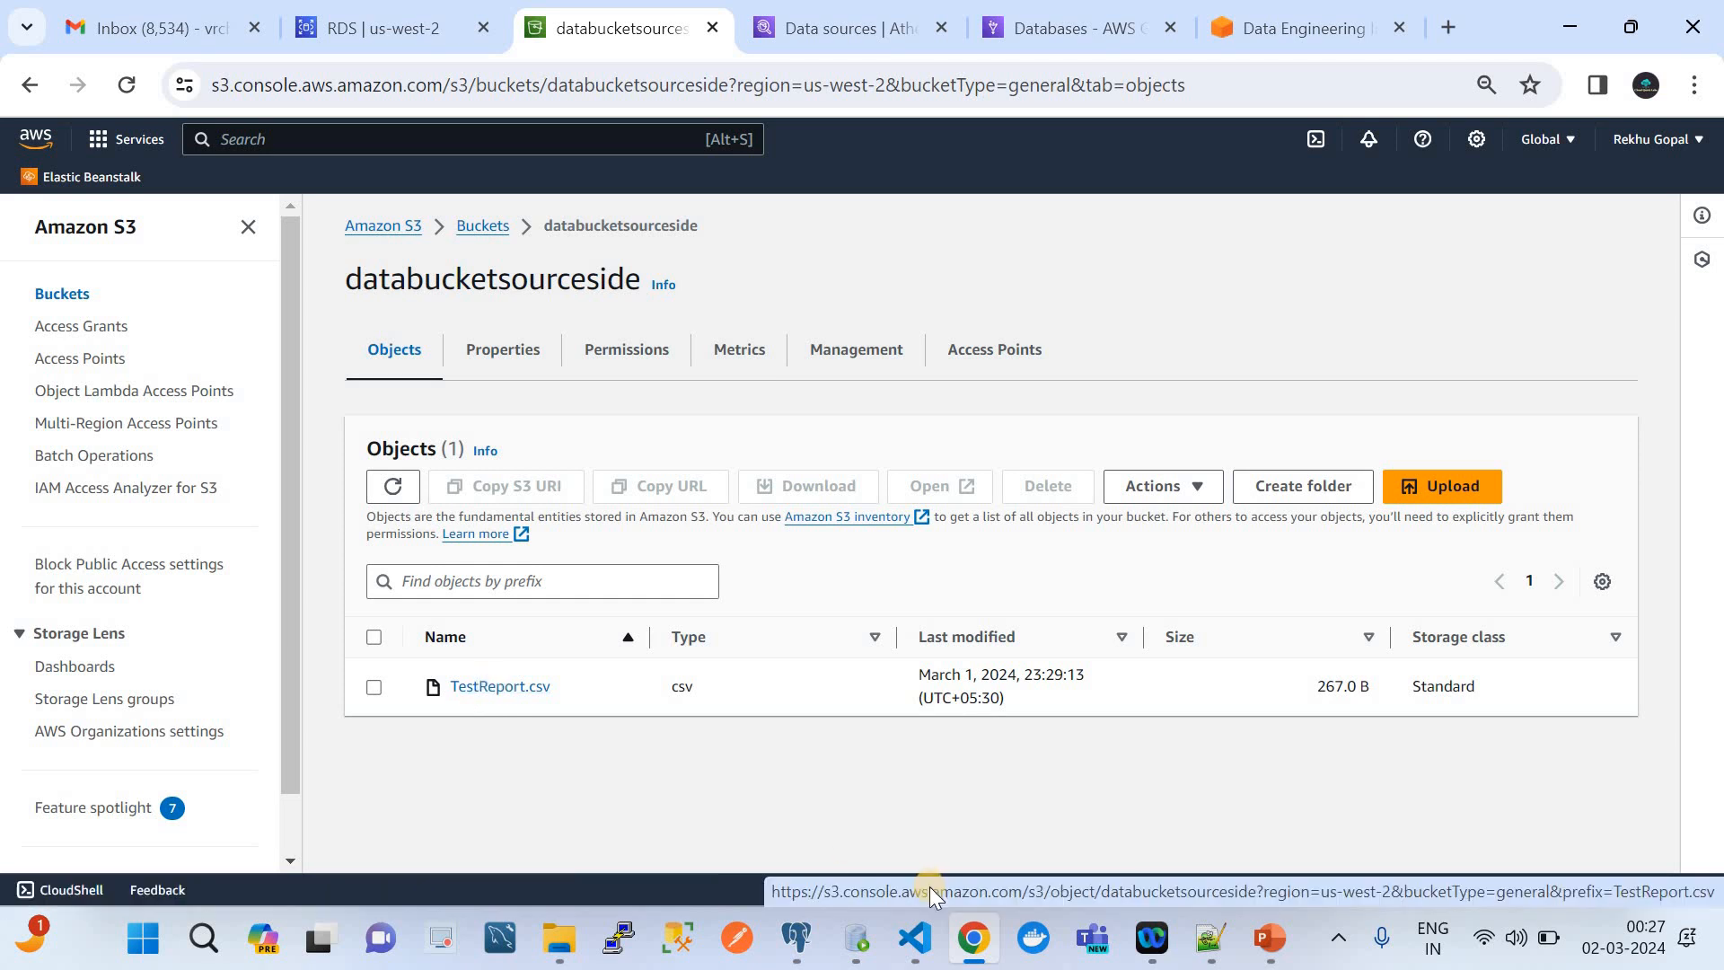
Switch to VS Code to examine all rows of TestReport.csv, and compare them with the employees table in pgAdmin 4
{"action": "left_click", "coordinate": [914, 937]}
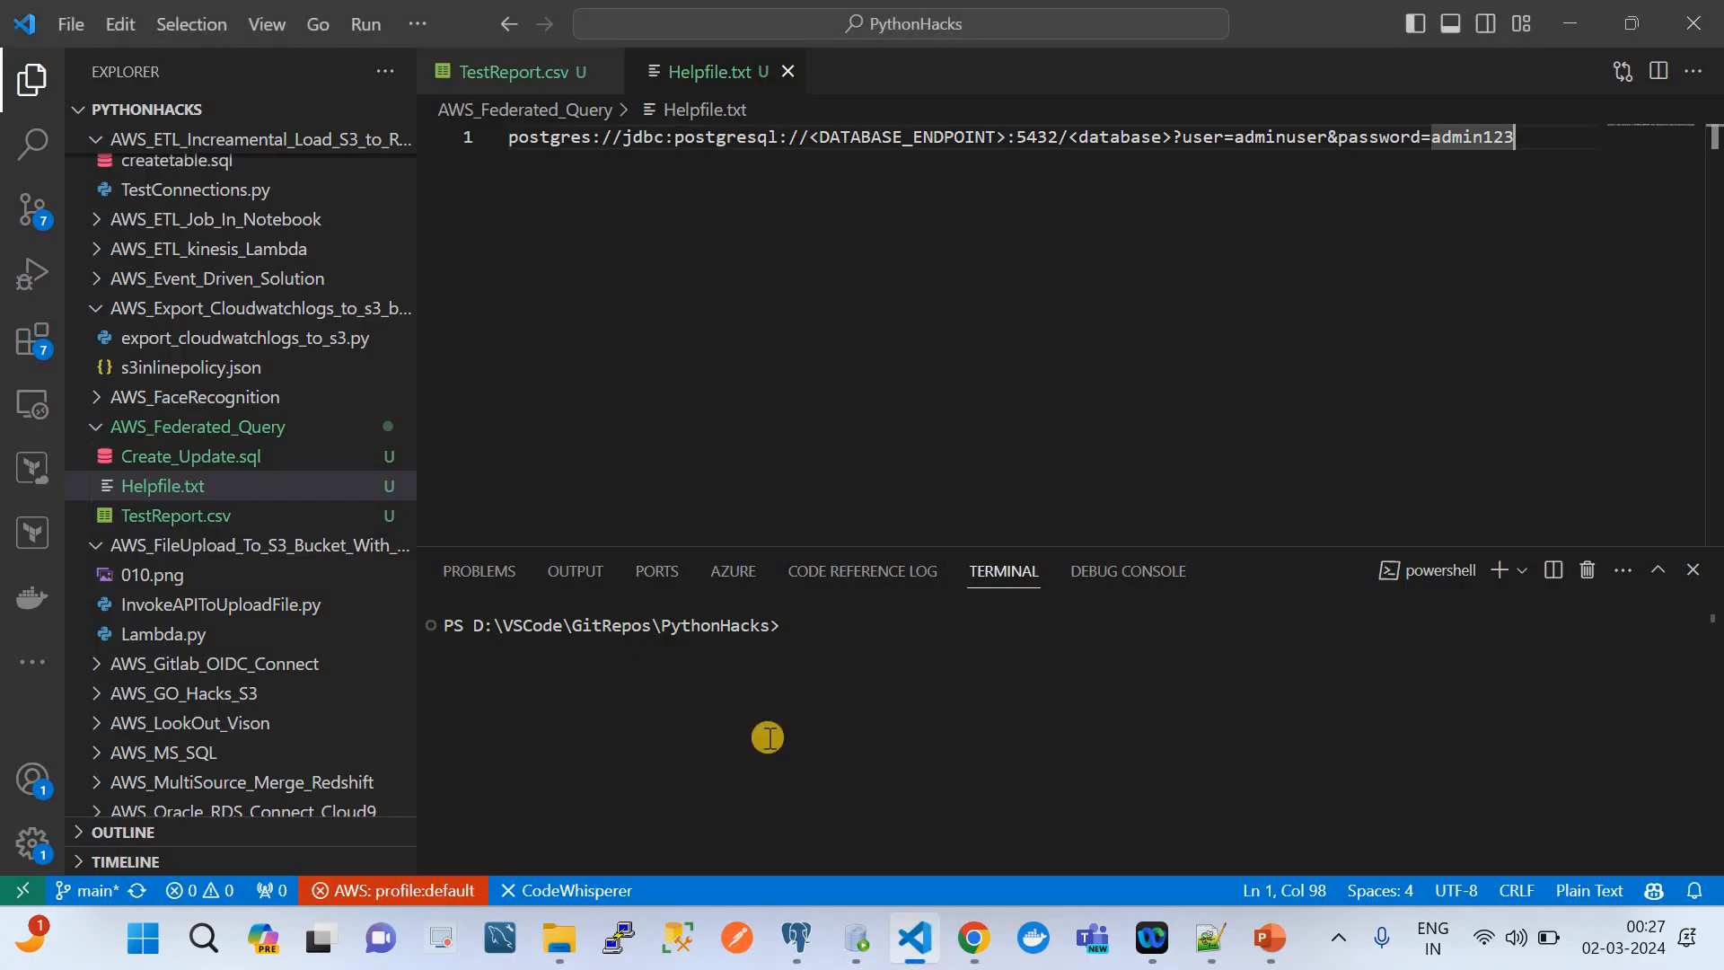
{"action": "left_click", "coordinate": [520, 72]}
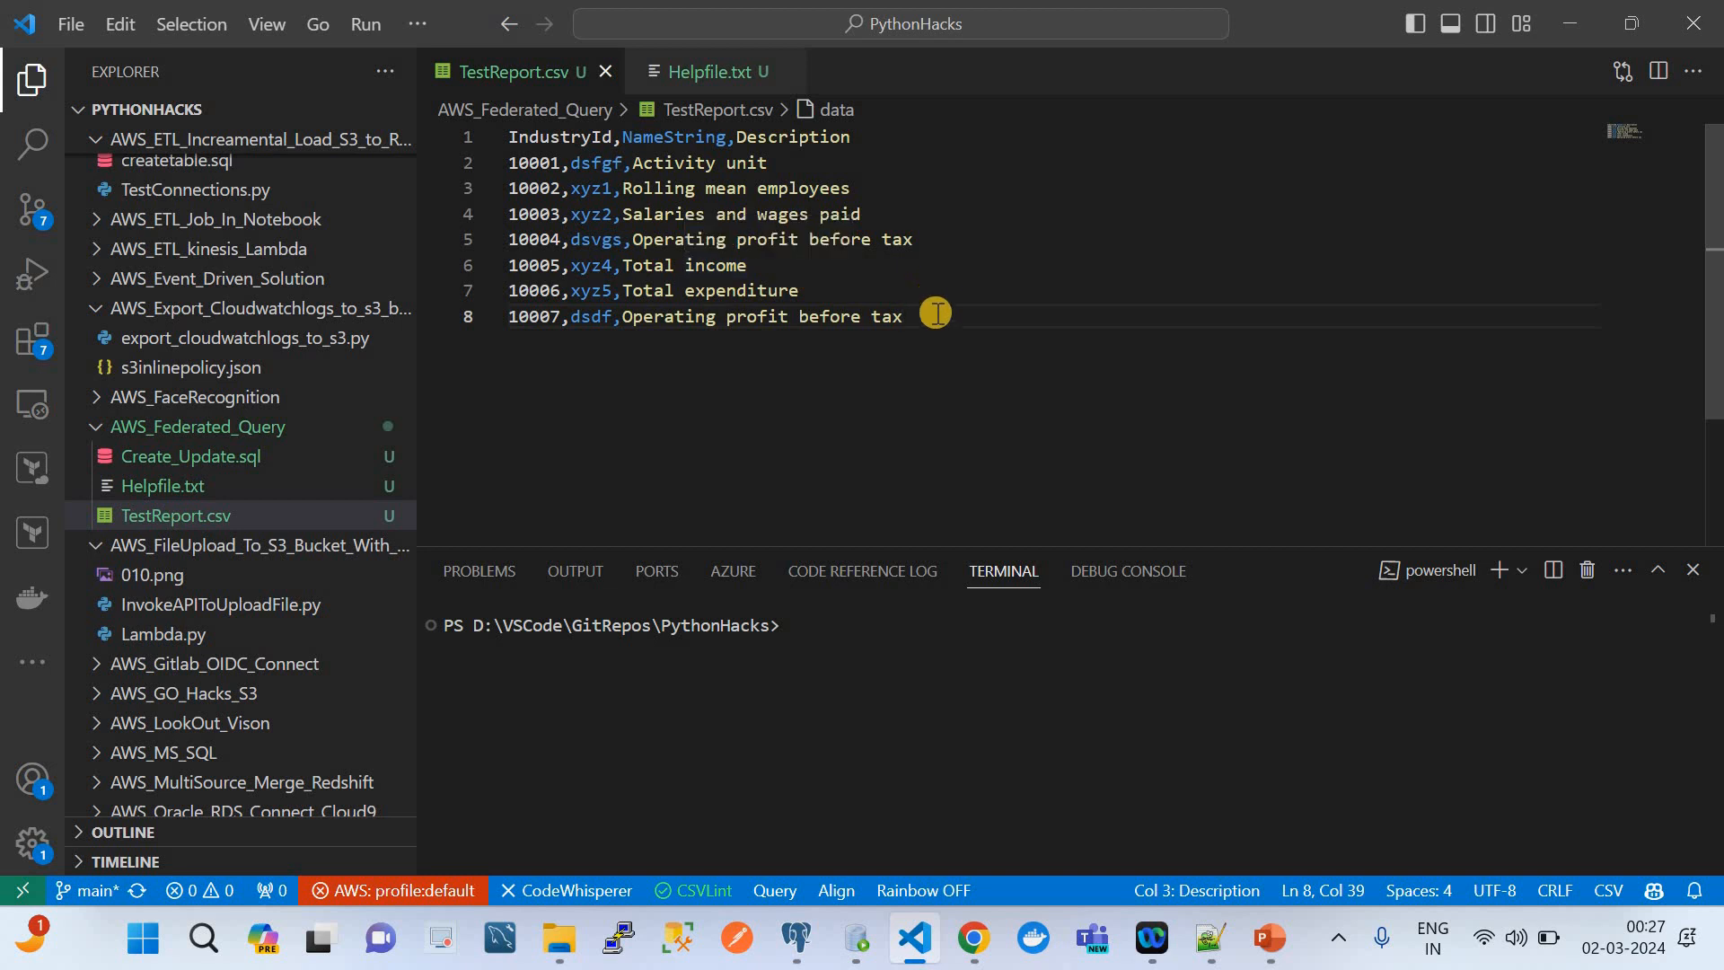
{"action": "left_click_drag", "start_coordinate": [789, 269], "coordinate": [505, 136]}
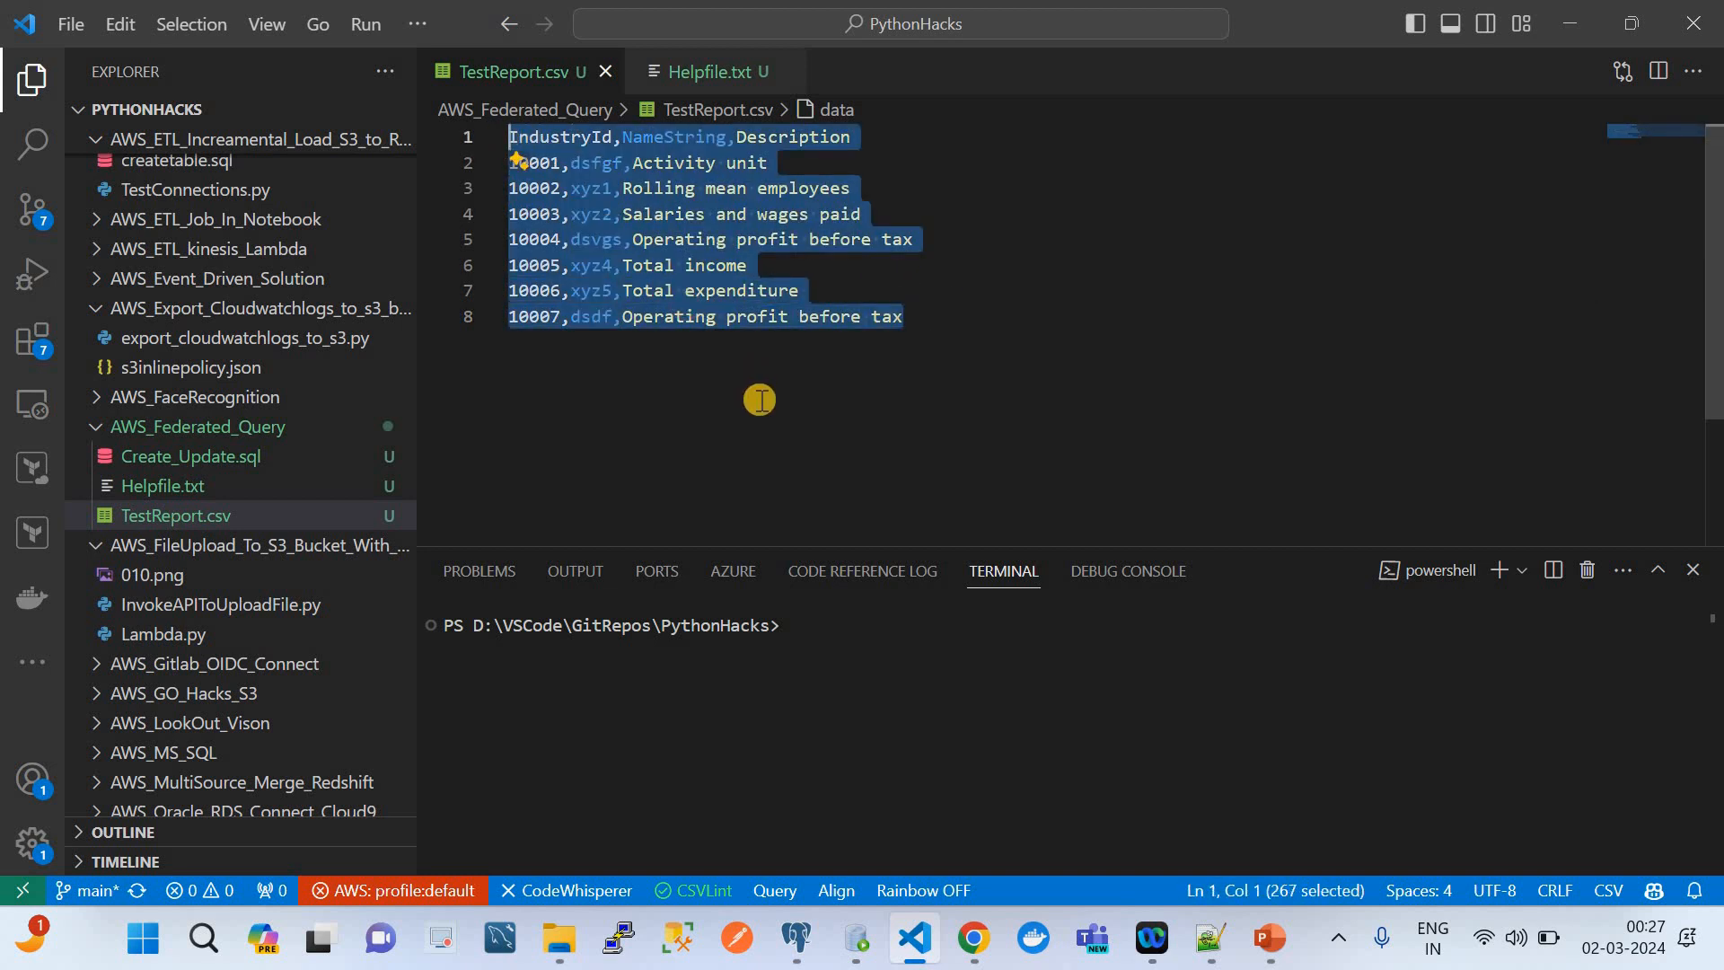
{"action": "left_click", "coordinate": [797, 937]}
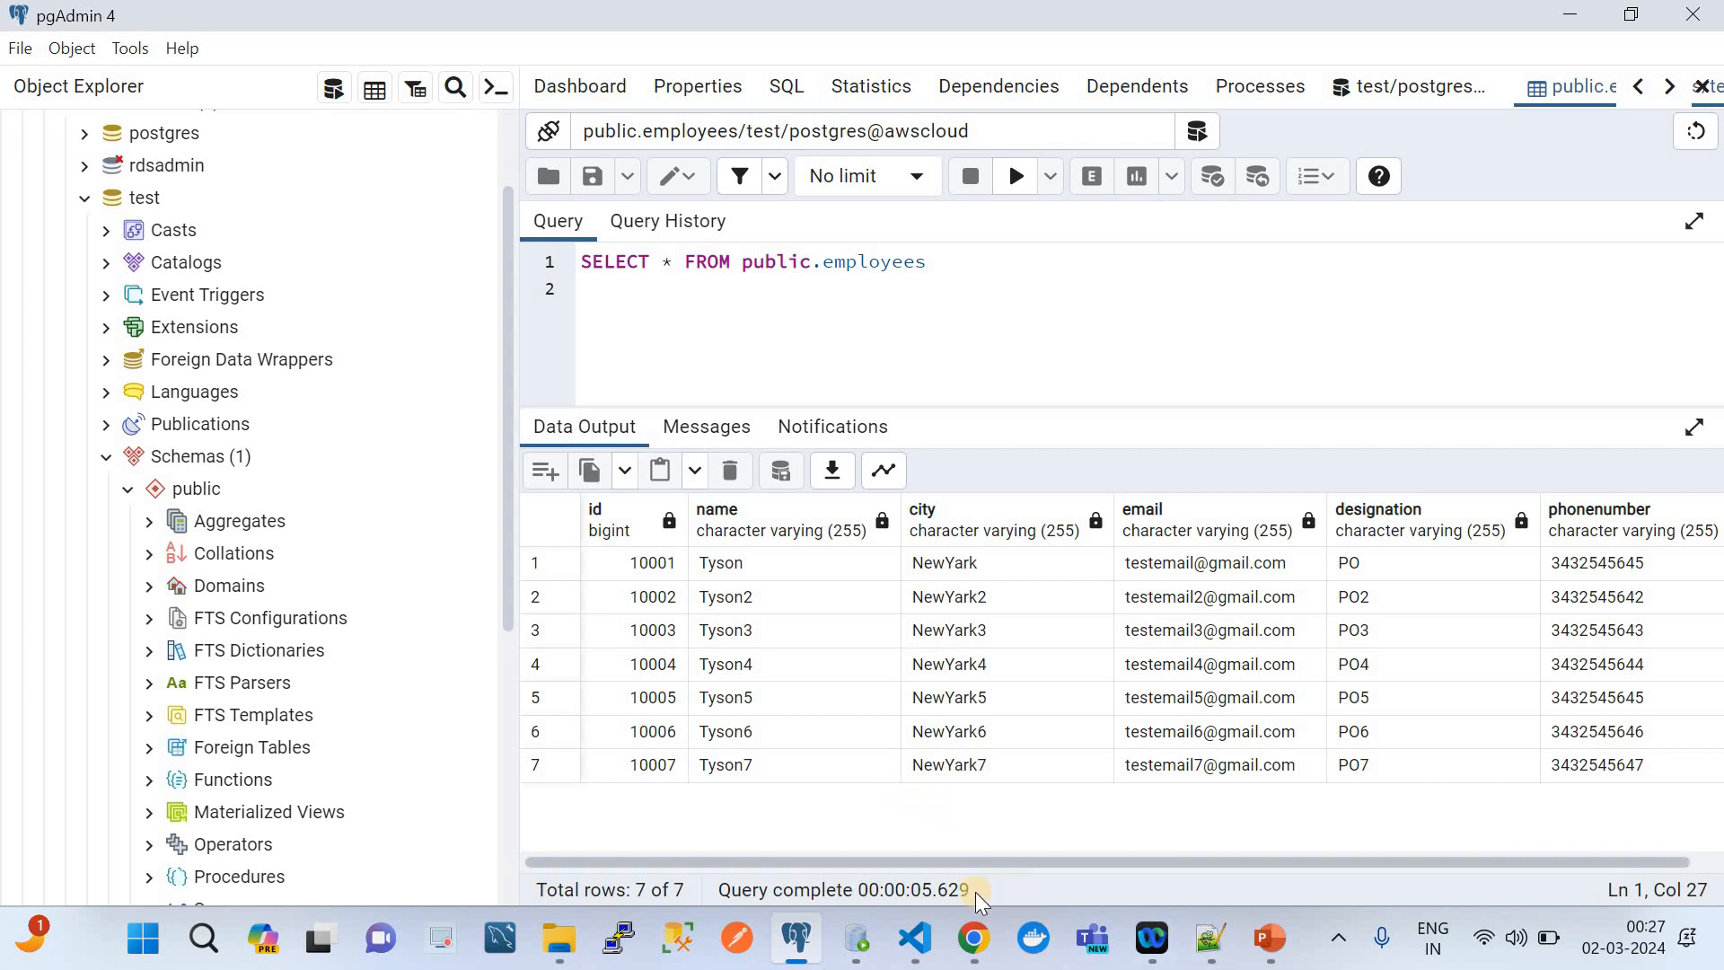
Switch to Chrome and open the Amazon Athena home page, and dismiss the S3 search results on the RDS page
{"action": "left_click", "coordinate": [974, 937]}
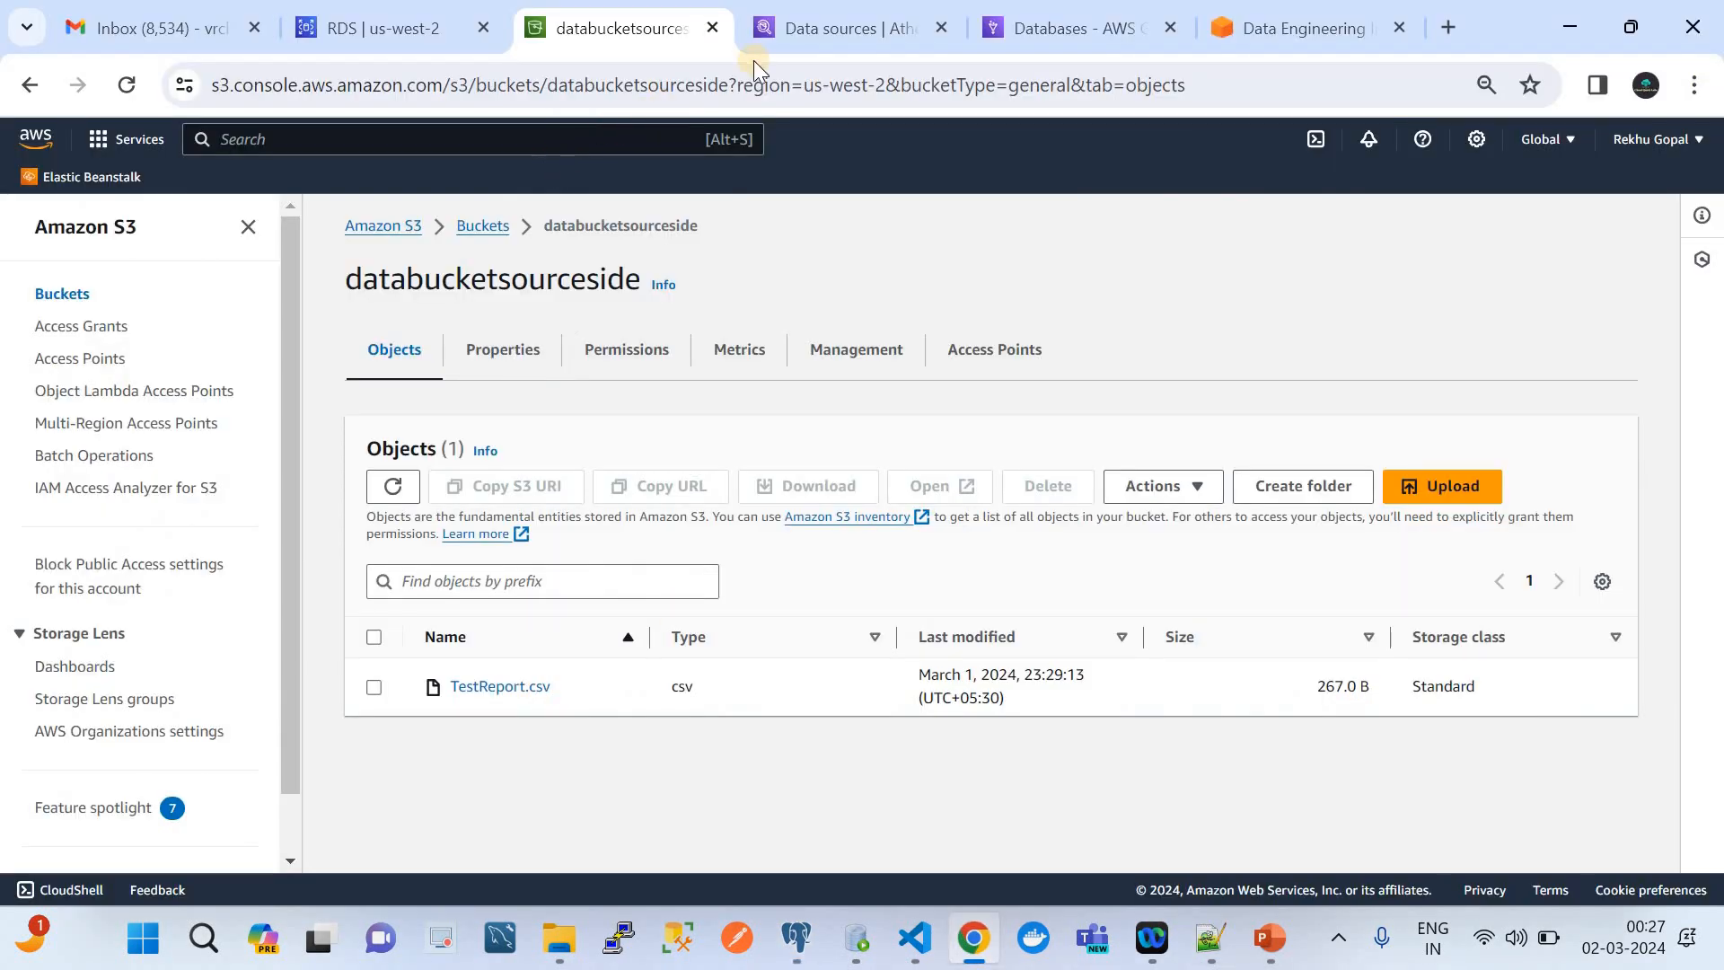
{"action": "left_click", "coordinate": [819, 21]}
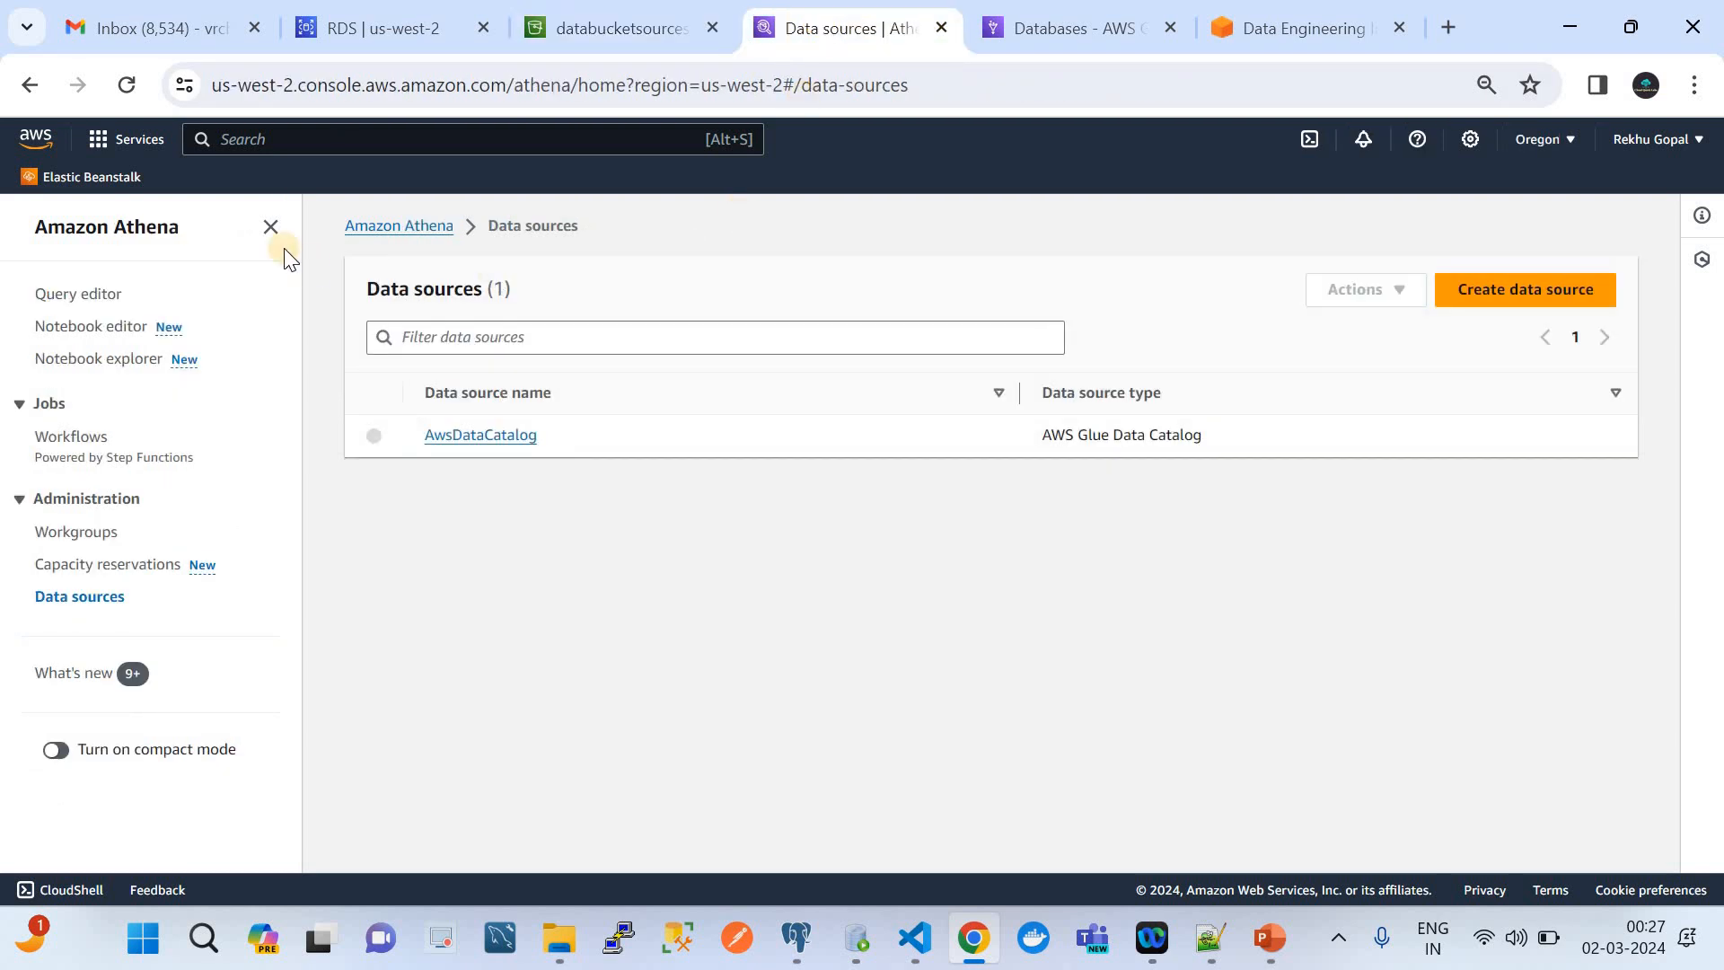
{"action": "left_click", "coordinate": [104, 234]}
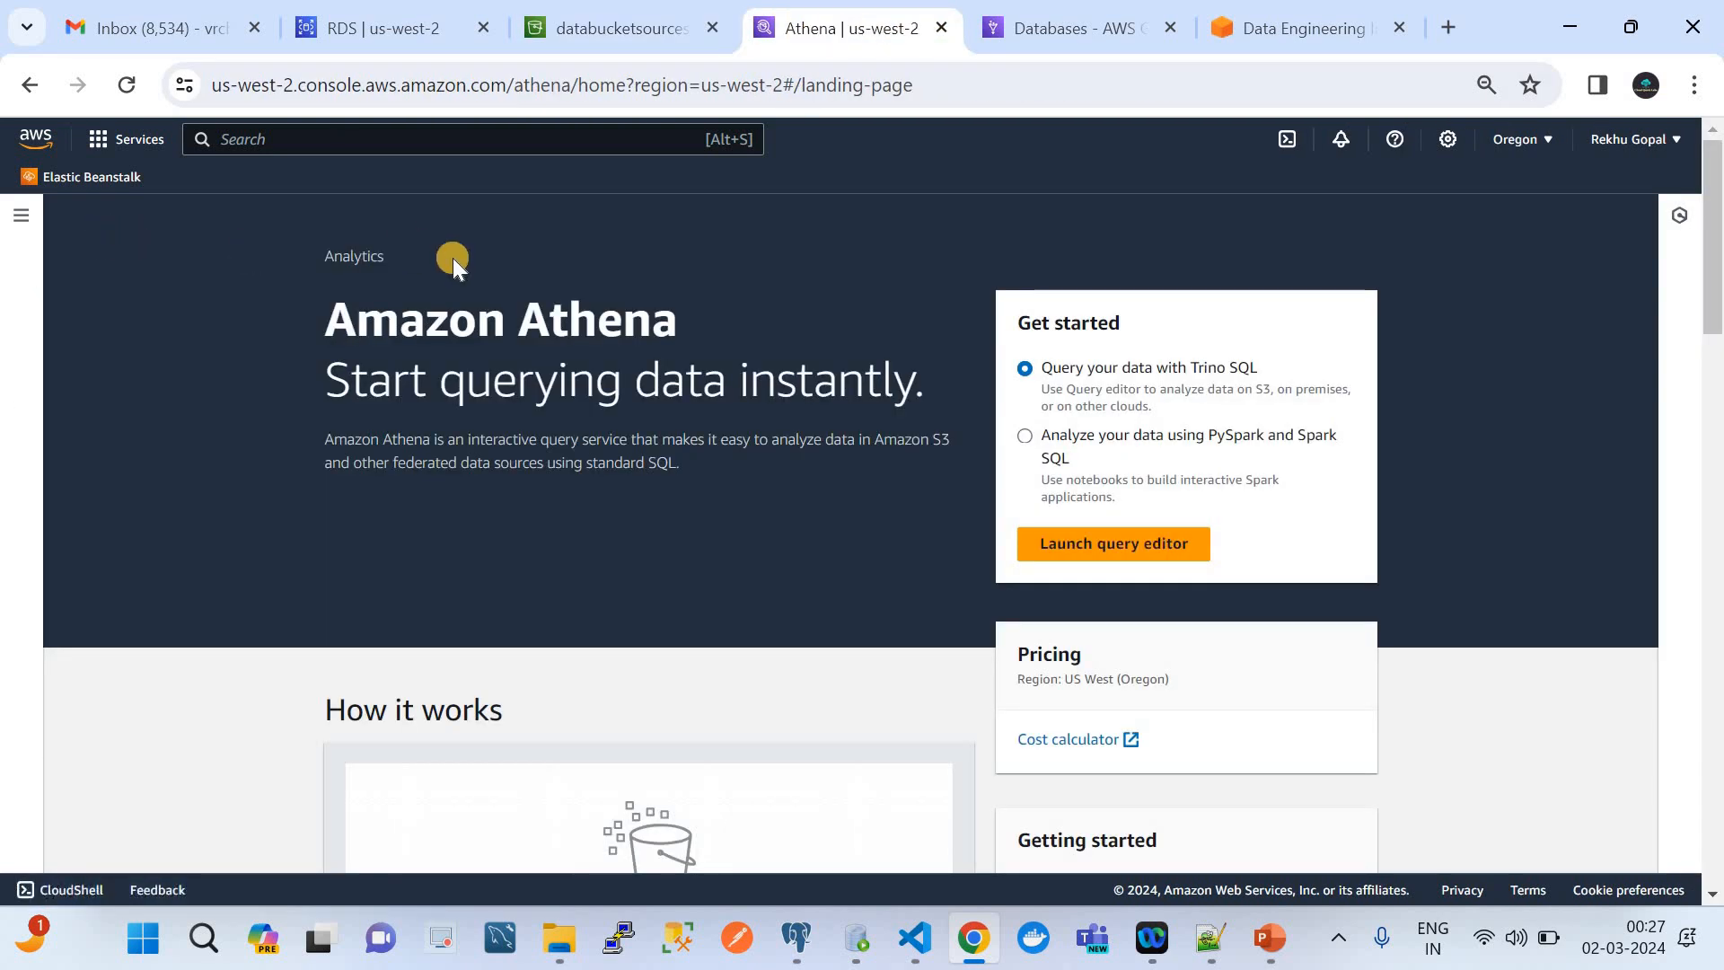
{"action": "left_click", "coordinate": [369, 23]}
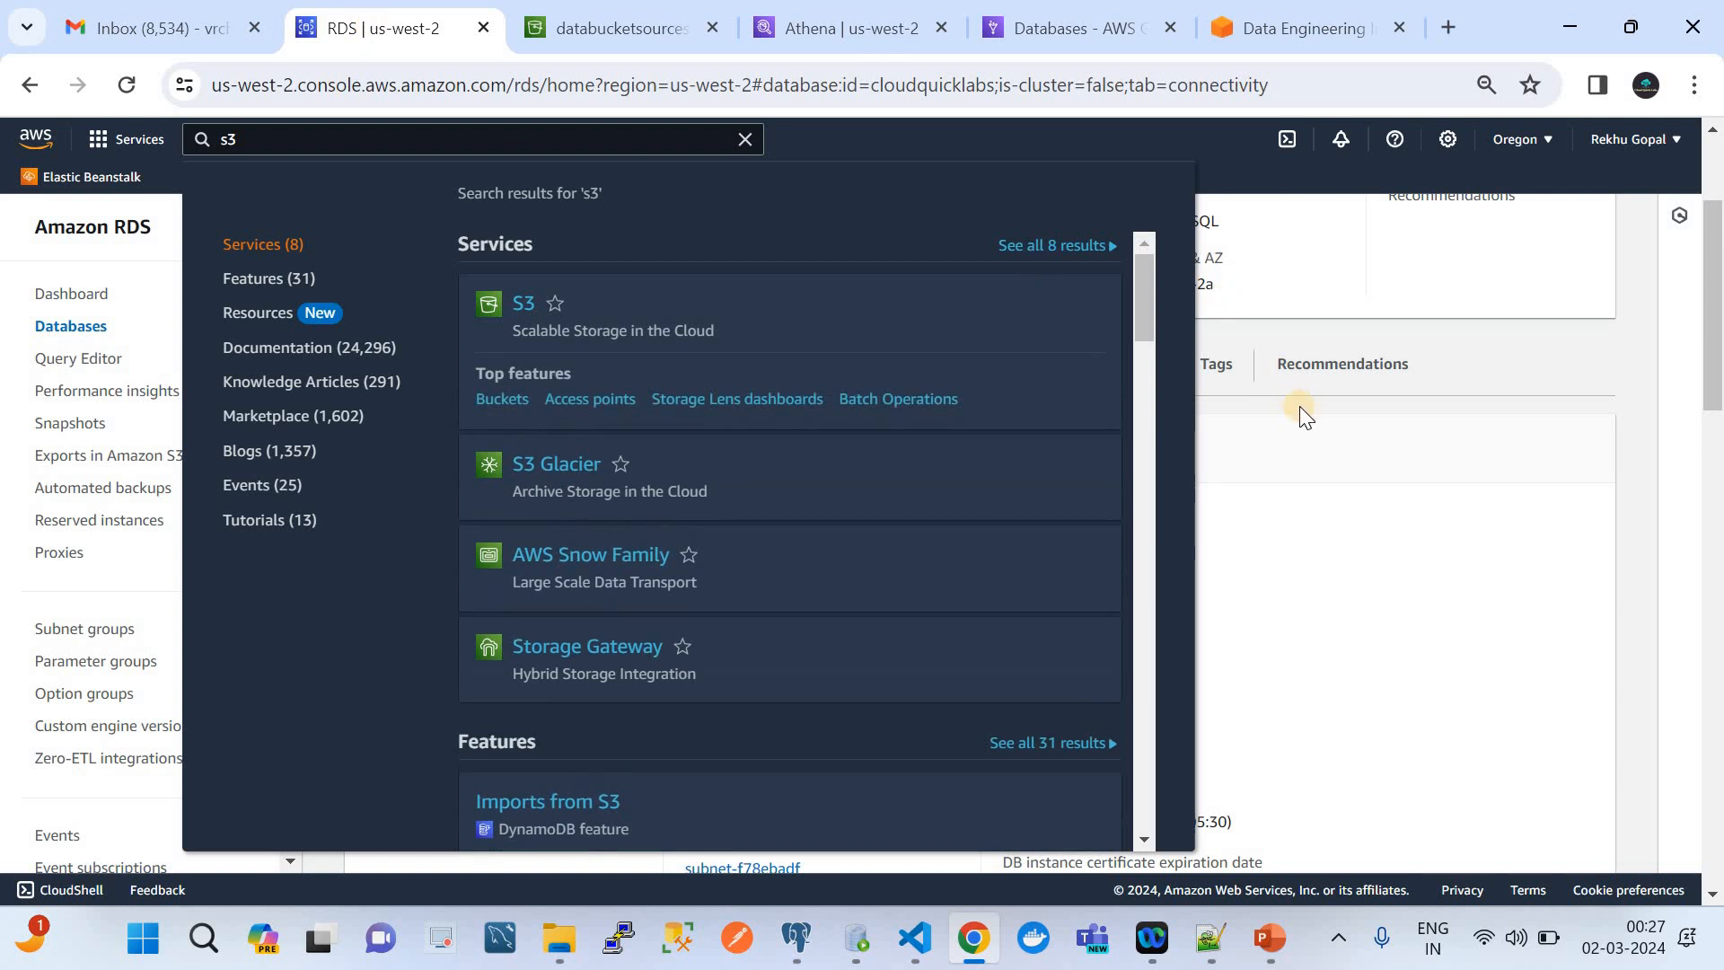
{"action": "left_click", "coordinate": [1464, 160]}
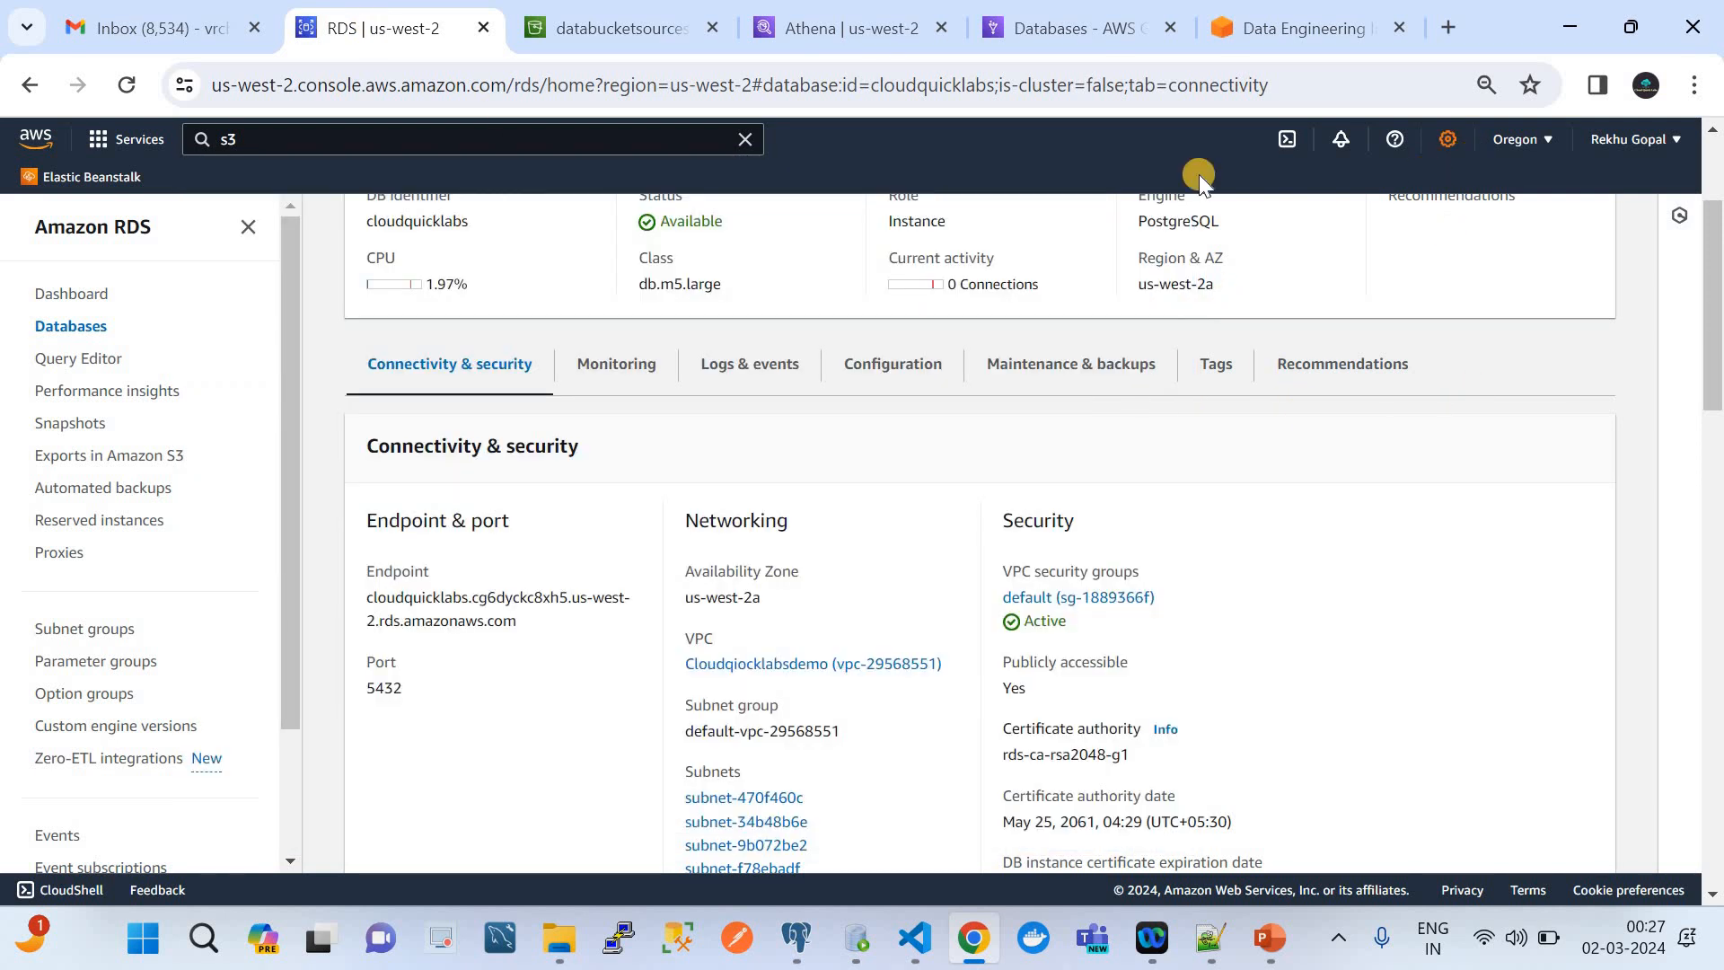
Open the query editor in Amazon Athena and refresh its data panel for the AwsDataCatalog source
{"action": "left_click", "coordinate": [859, 18]}
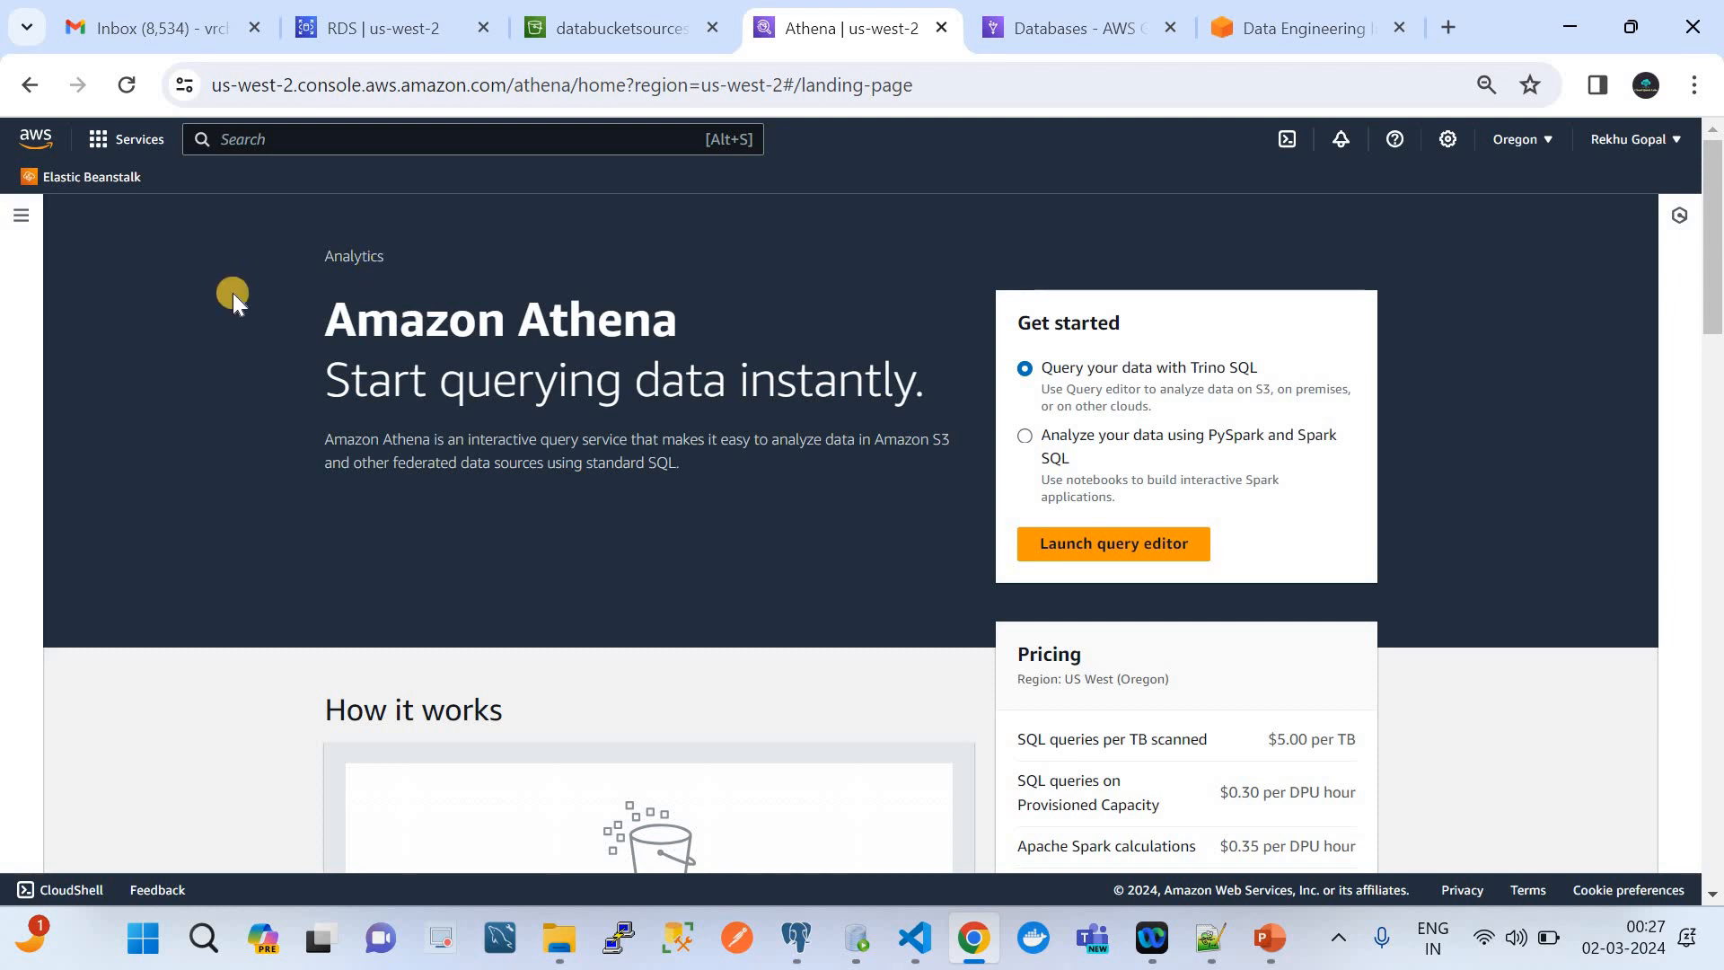
{"action": "left_click", "coordinate": [33, 215]}
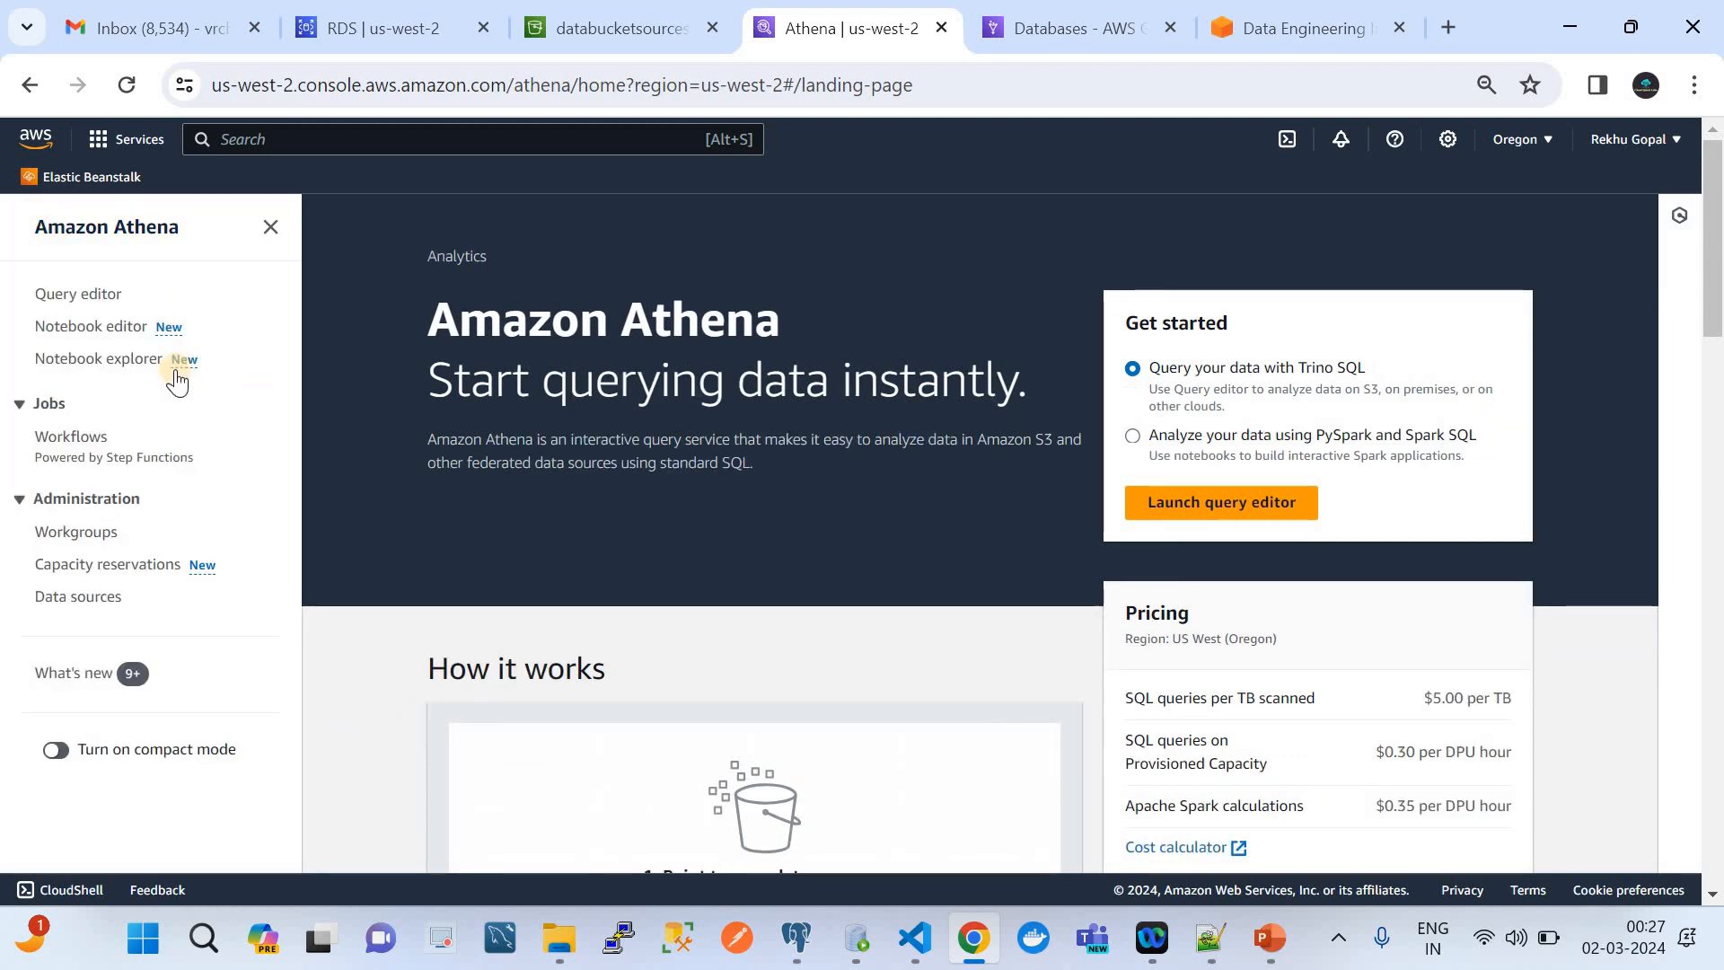
{"action": "left_click", "coordinate": [79, 297]}
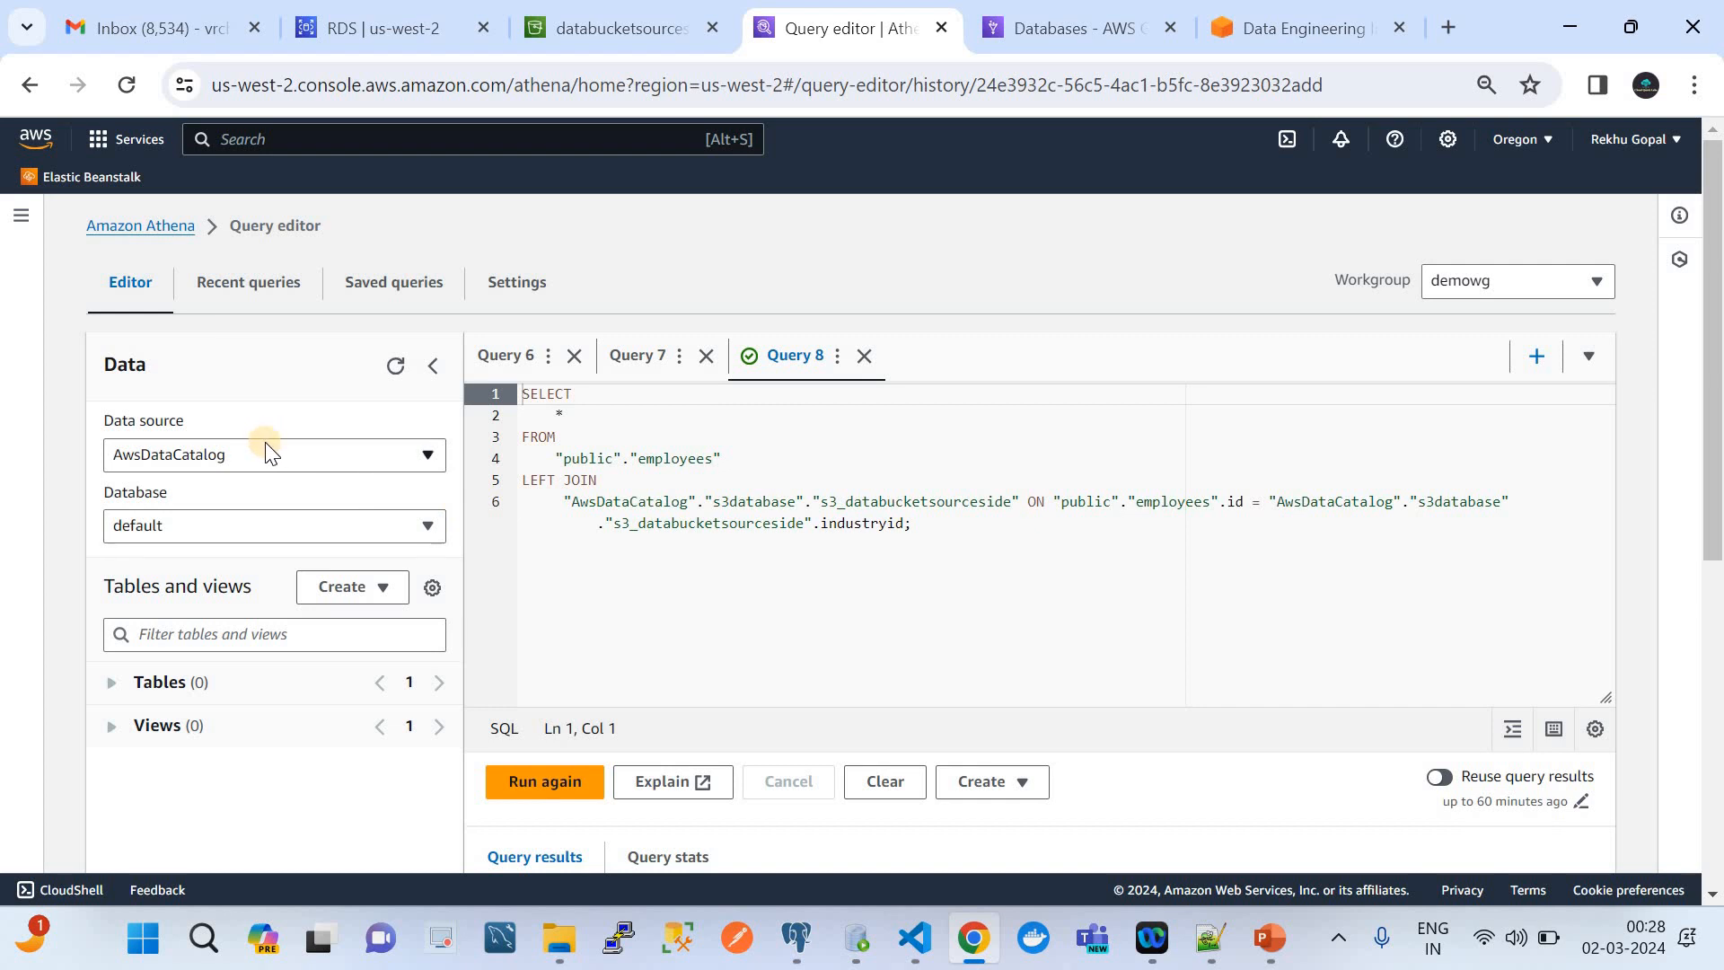
{"action": "left_click", "coordinate": [394, 369]}
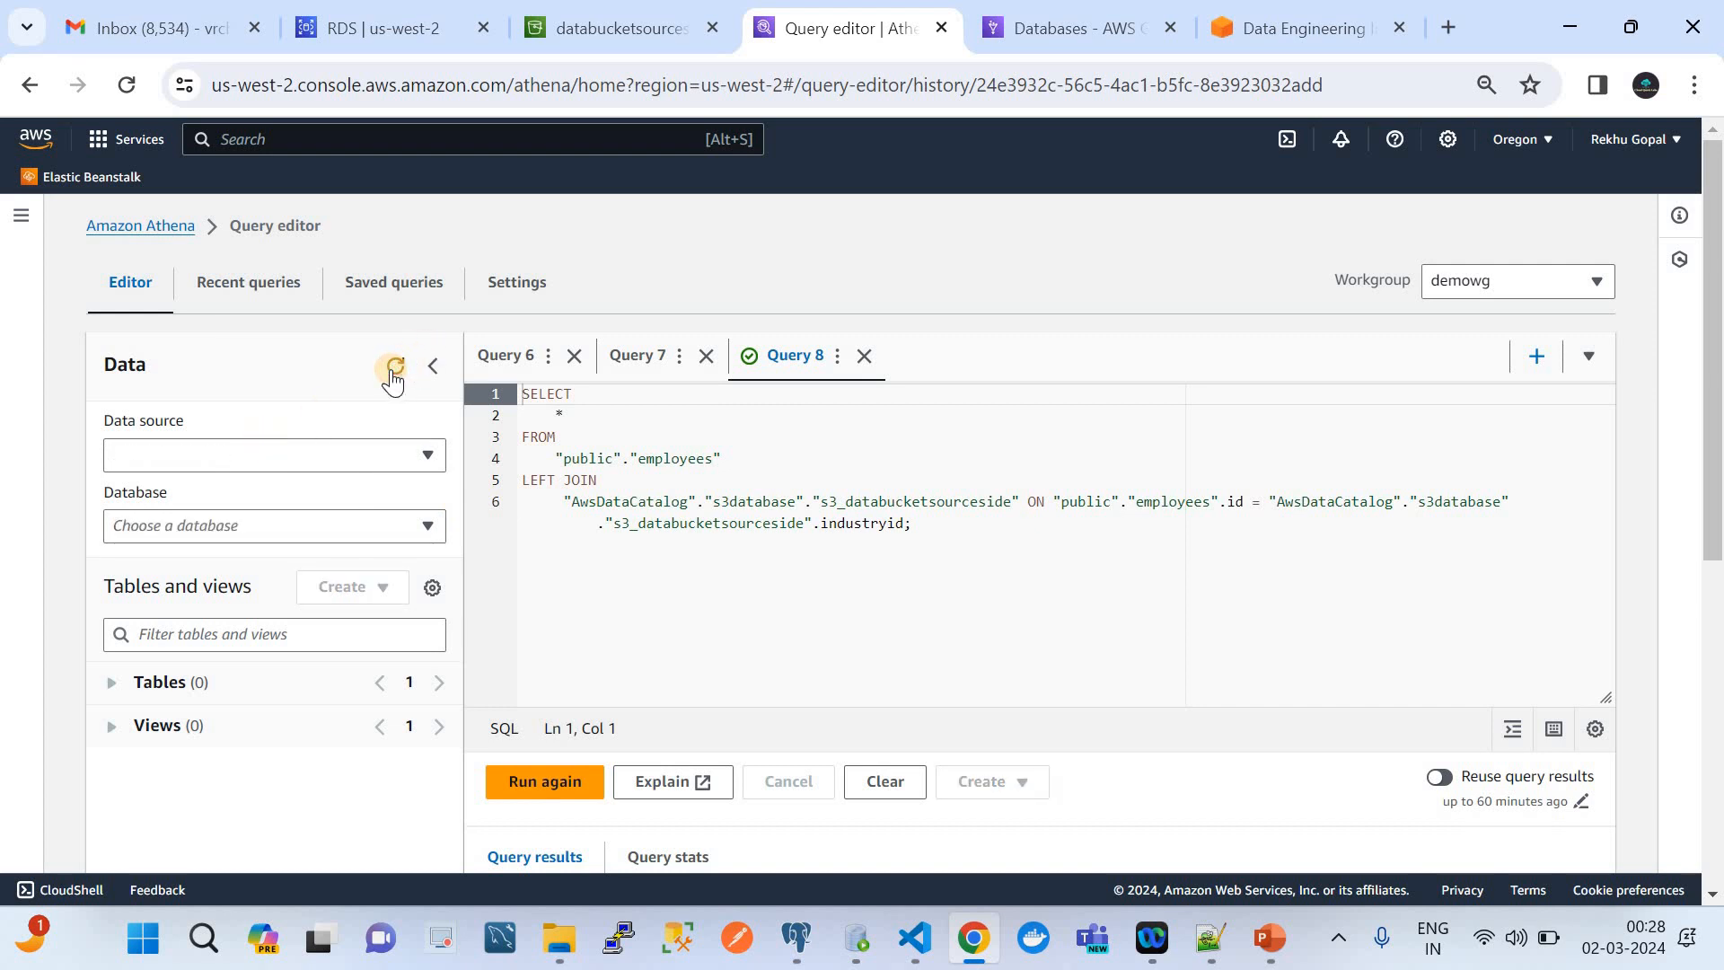
Switch to PowerPoint to examine the Athena Federated Query architecture slide
{"action": "left_click", "coordinate": [1262, 940]}
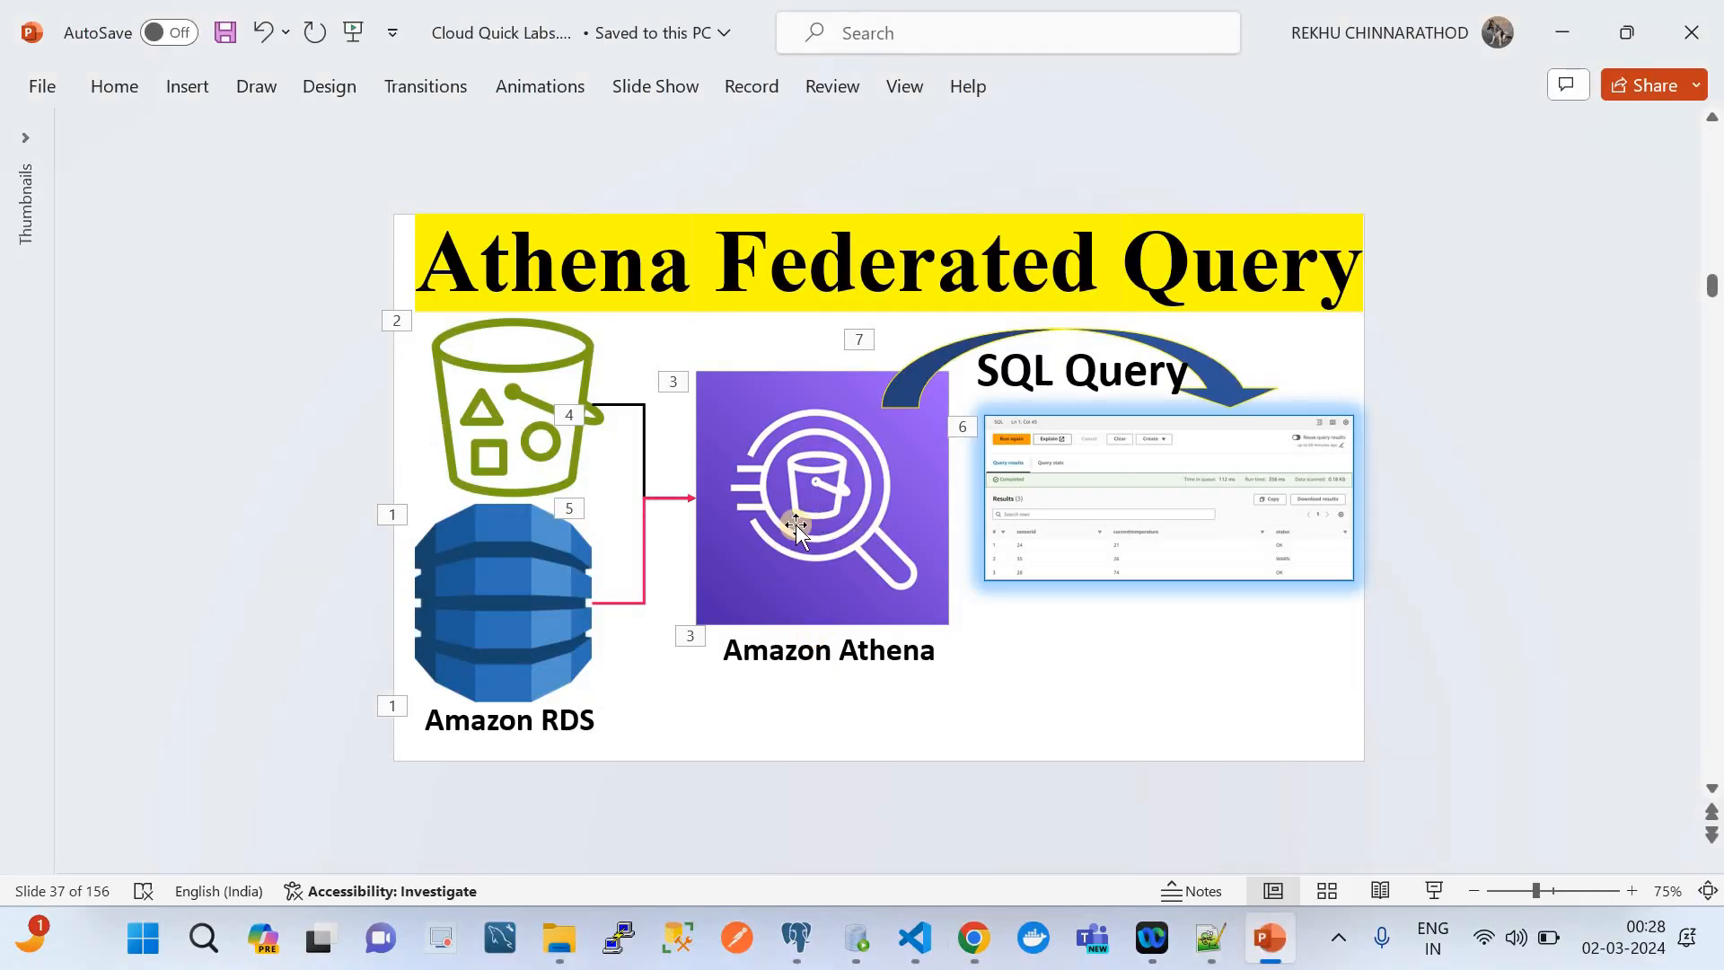
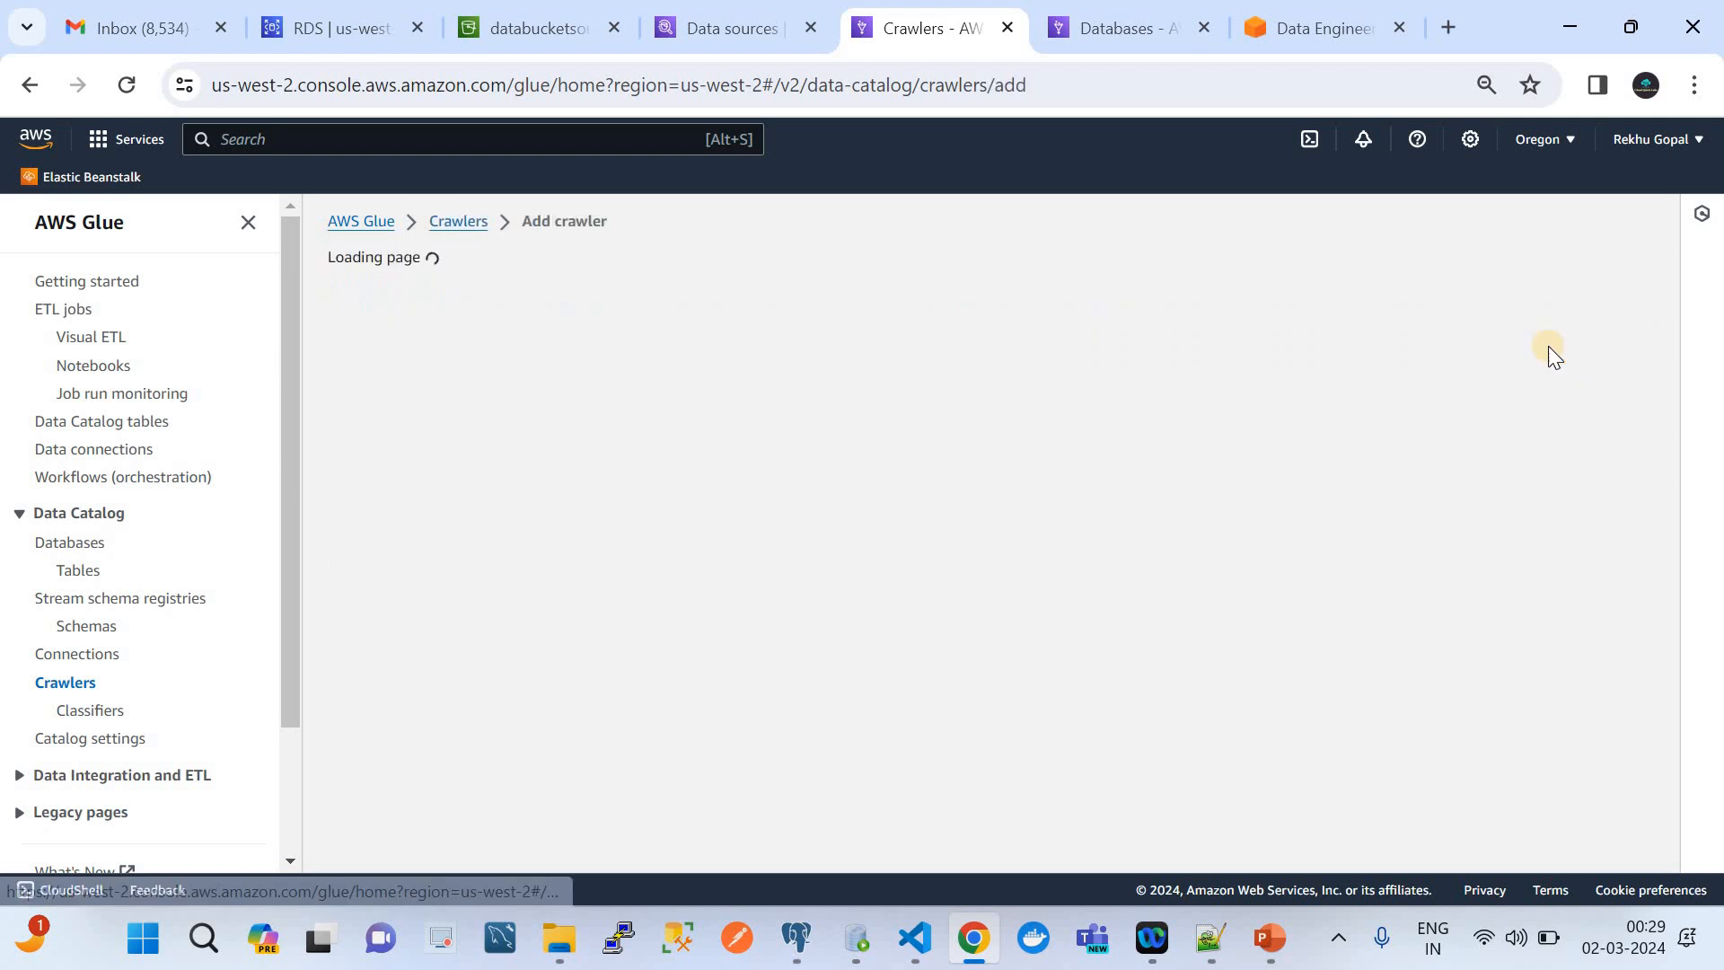
Name the new Glue crawler s3bucket and continue to its data source settings
{"action": "left_click", "coordinate": [749, 415]}
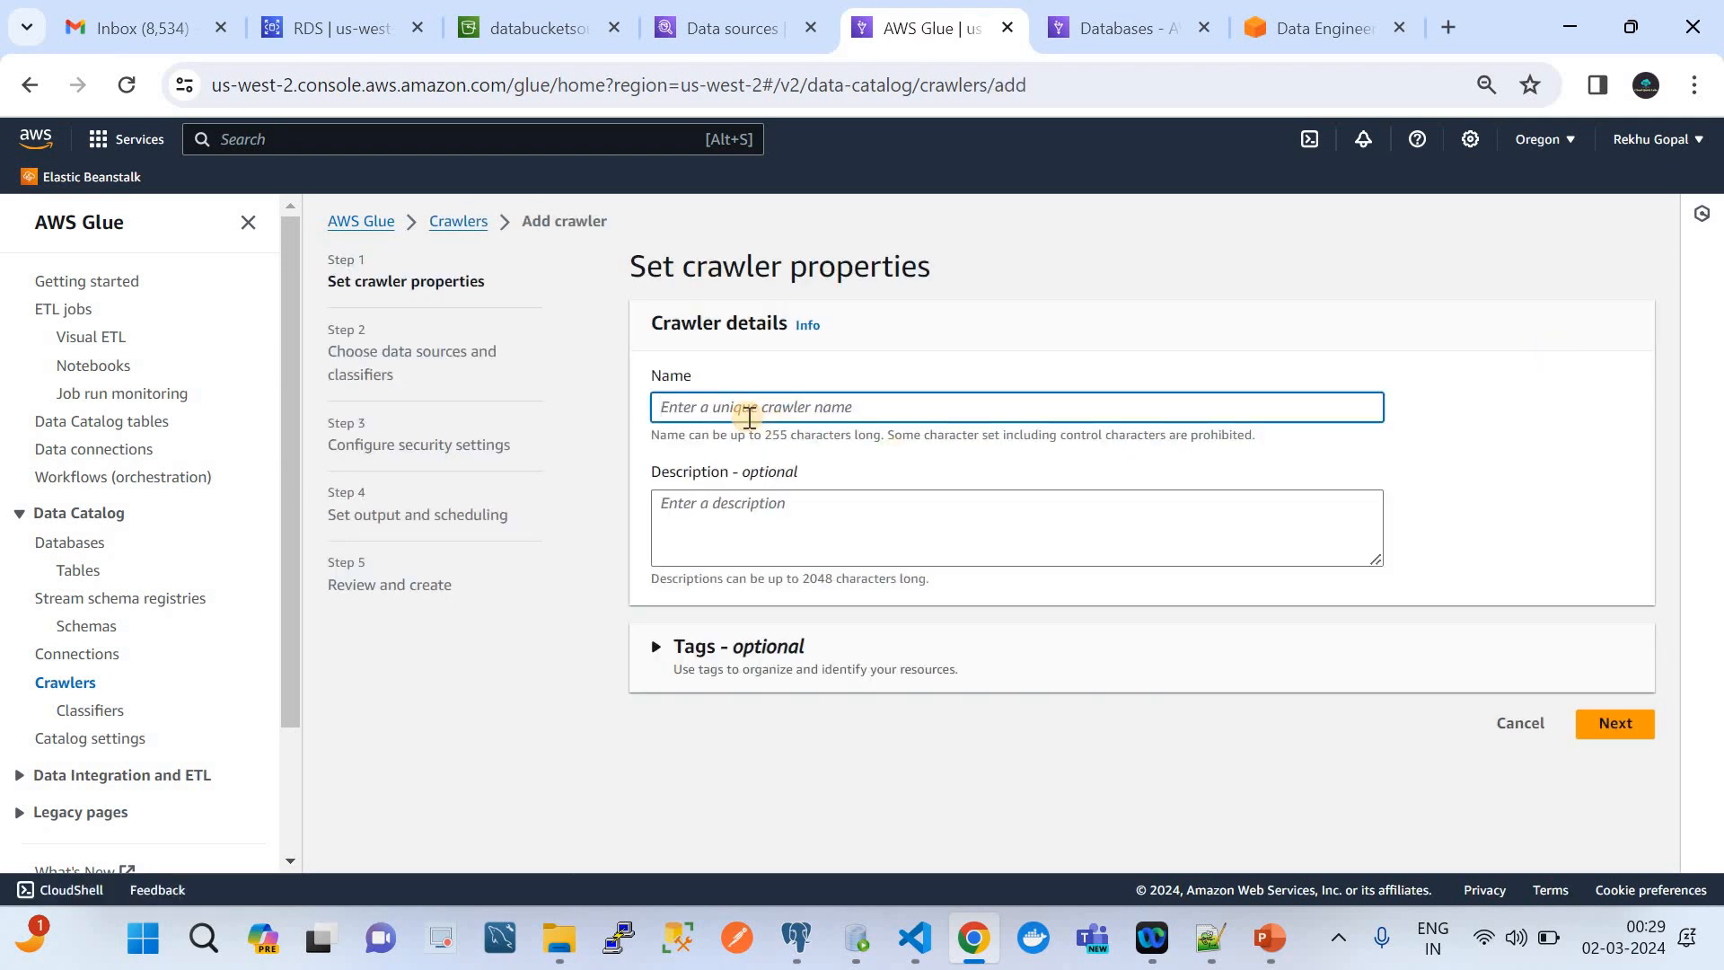
{"action": "type", "text": "s3bucket"}
{"action": "left_click", "coordinate": [1616, 724]}
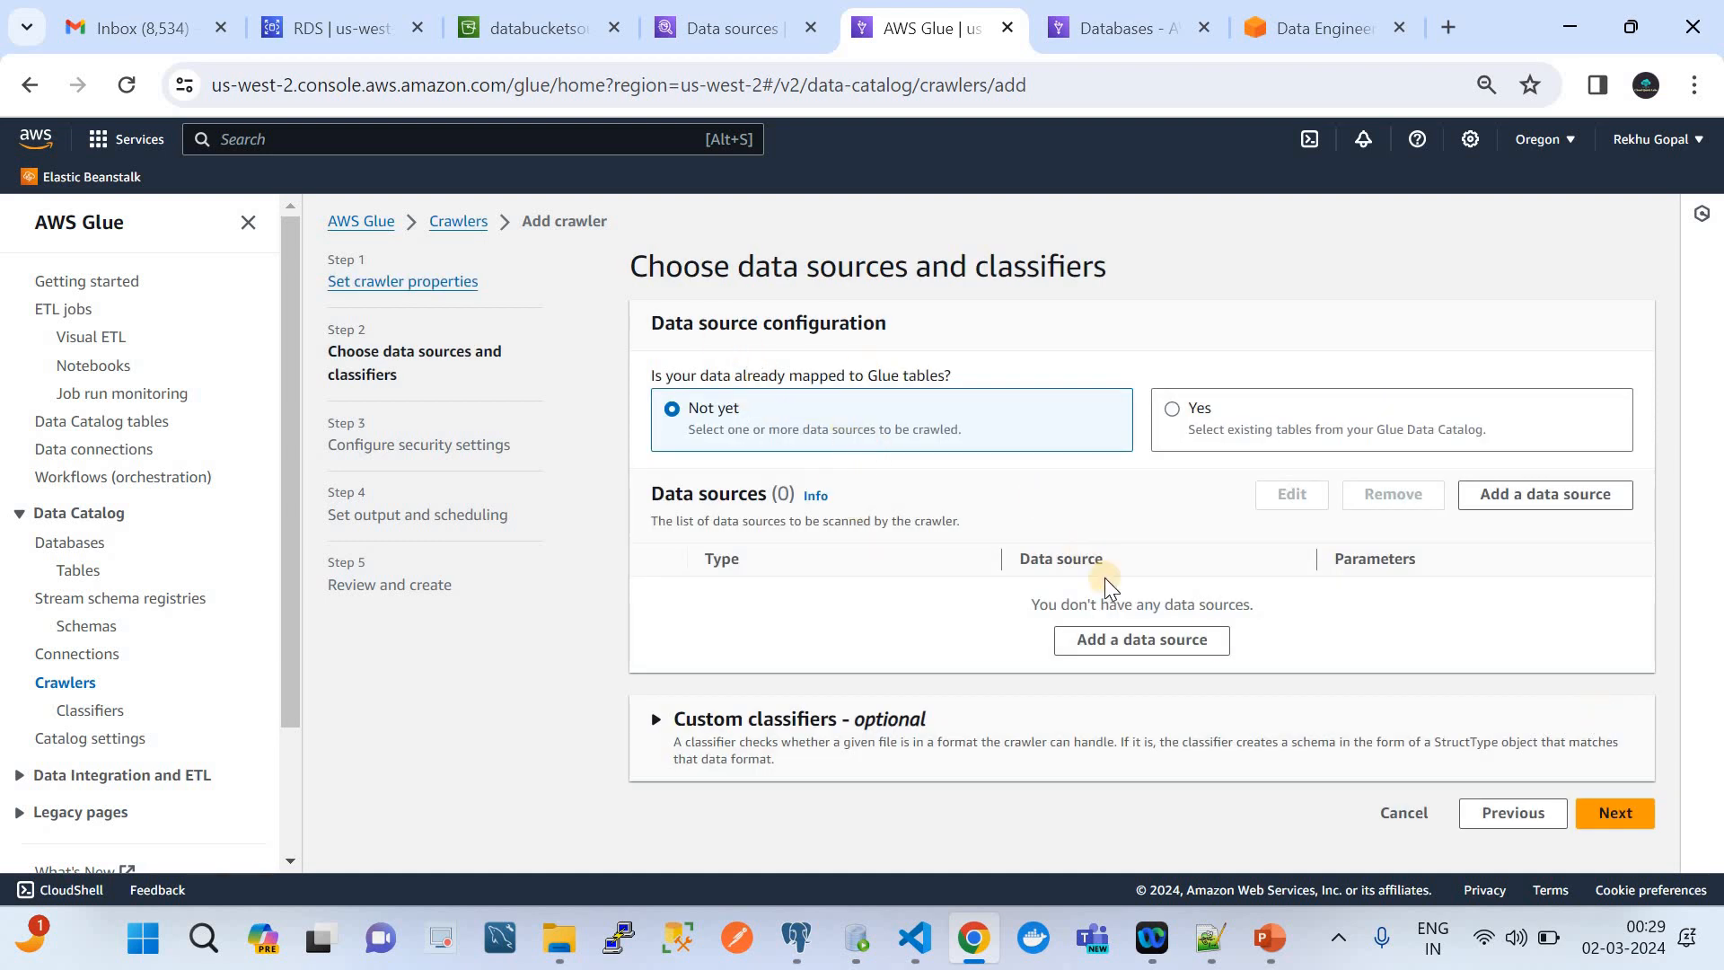
Add the databucketsourceside bucket as the crawler's S3 data source, crawling all sub-folders, and proceed to the security settings
{"action": "left_click", "coordinate": [1141, 640]}
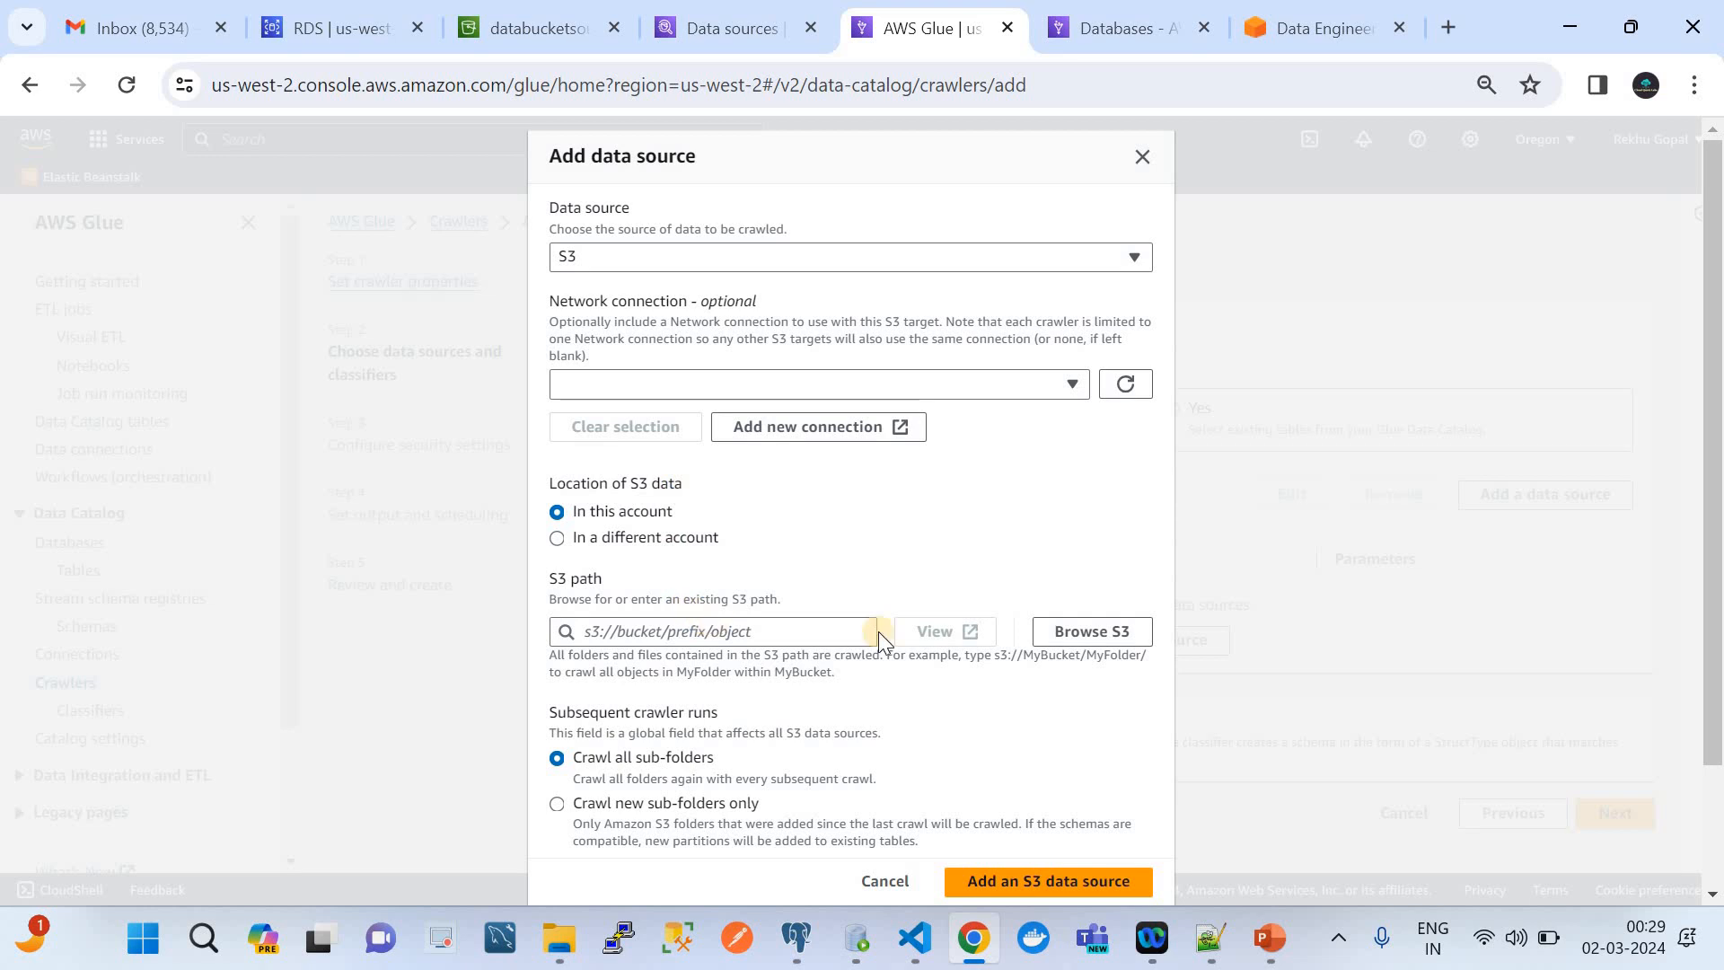
{"action": "left_click", "coordinate": [1075, 639]}
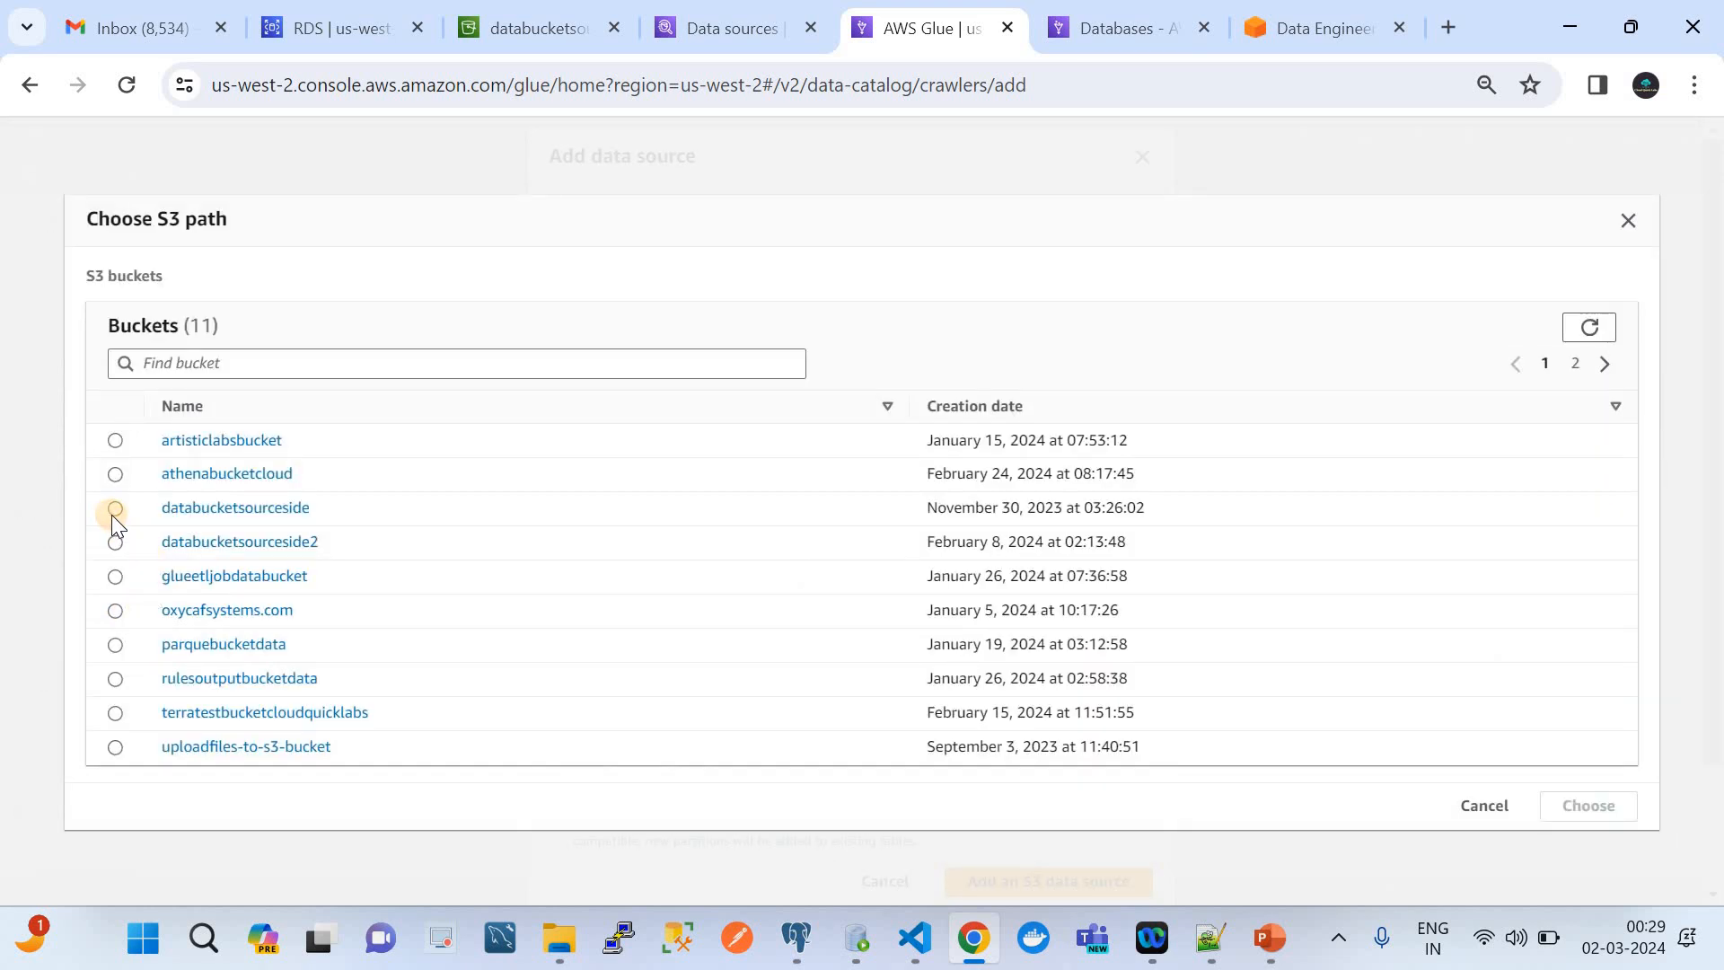
{"action": "left_click", "coordinate": [112, 513]}
{"action": "left_click", "coordinate": [1586, 792]}
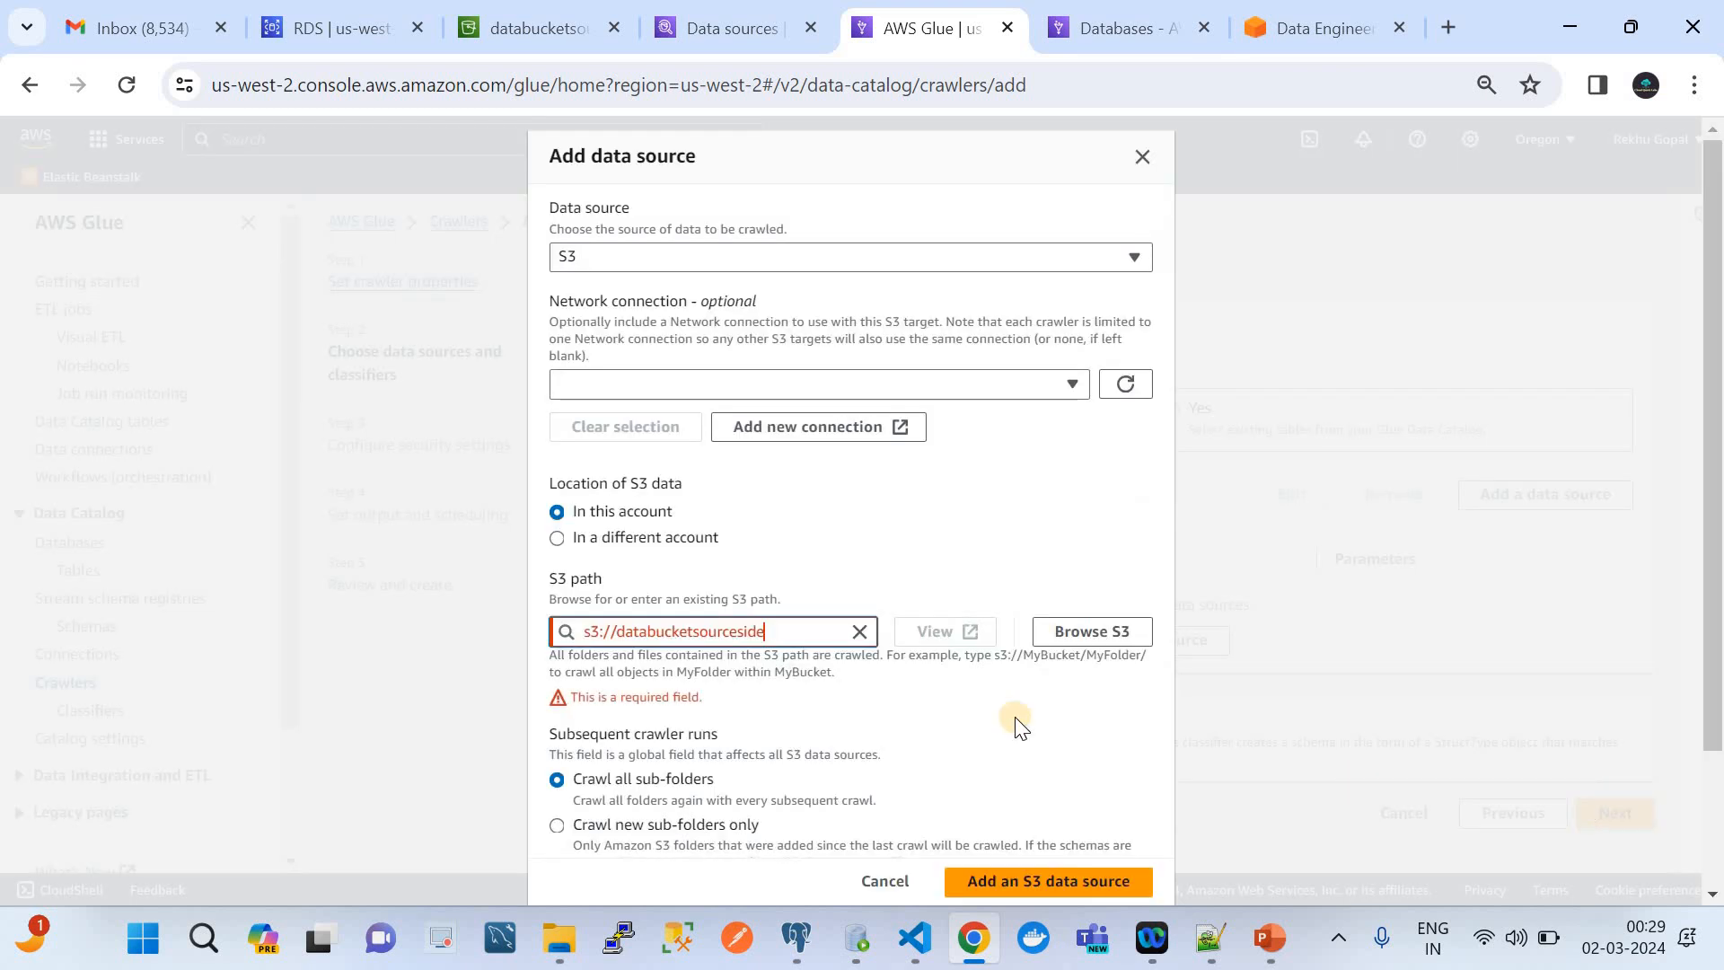
{"action": "scroll", "coordinate": [1015, 717], "scroll_direction": "down", "scroll_amount": 3}
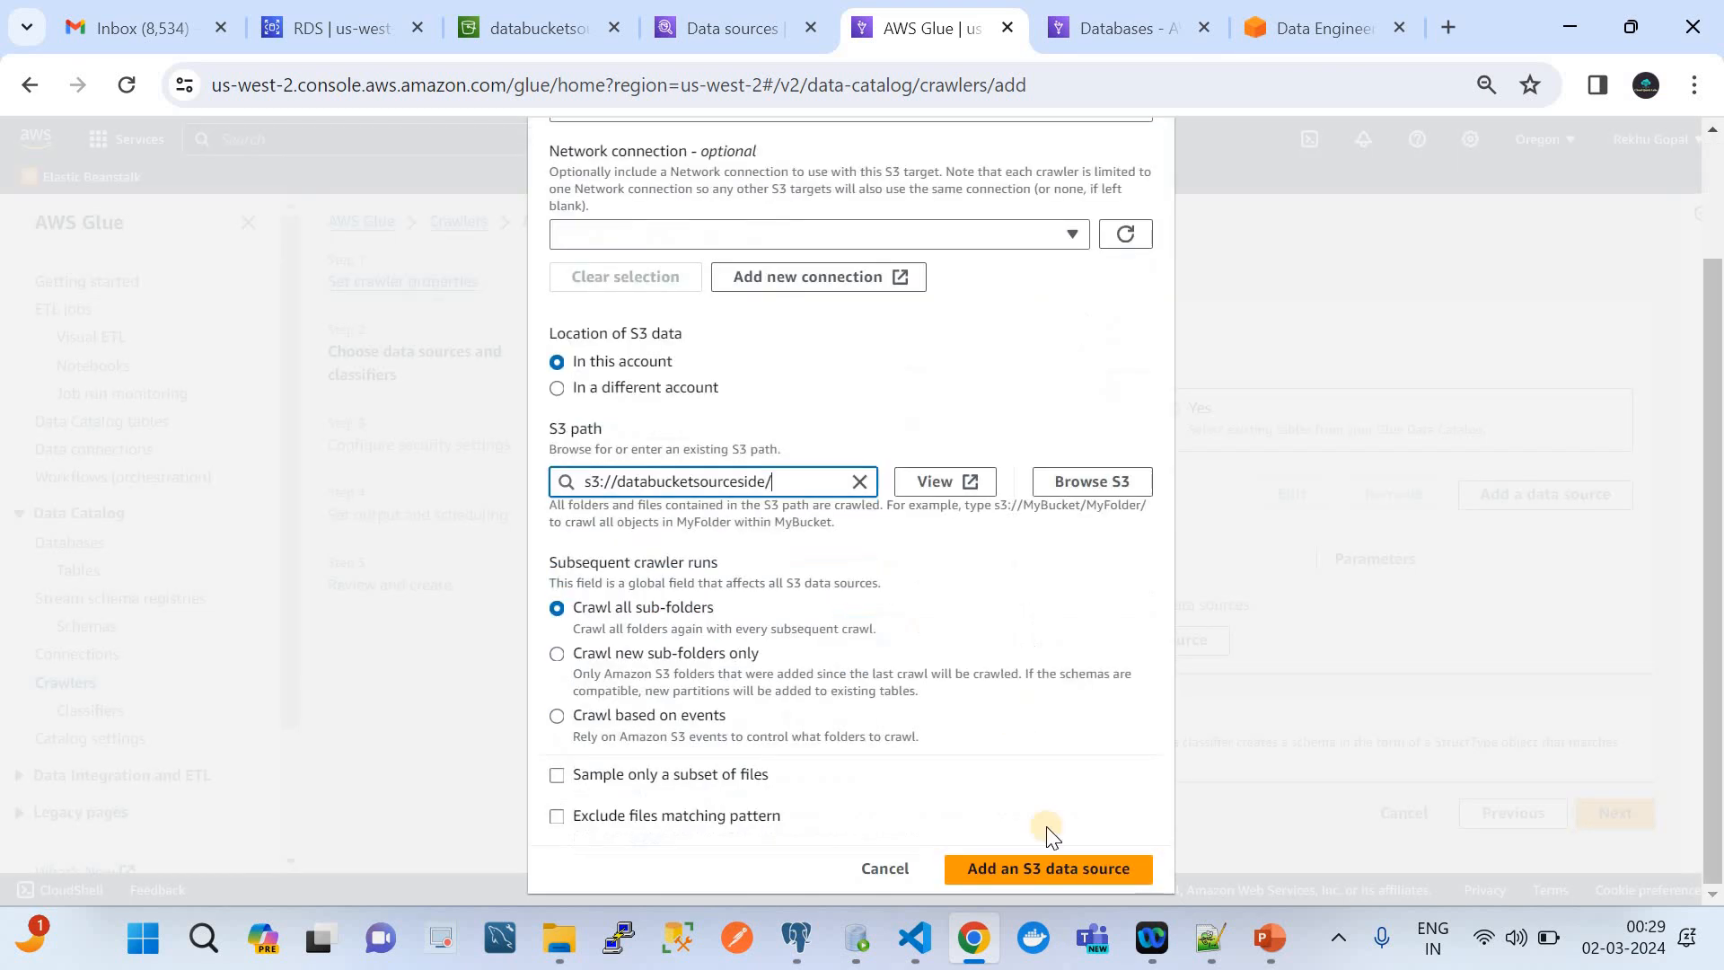
{"action": "left_click", "coordinate": [1056, 871]}
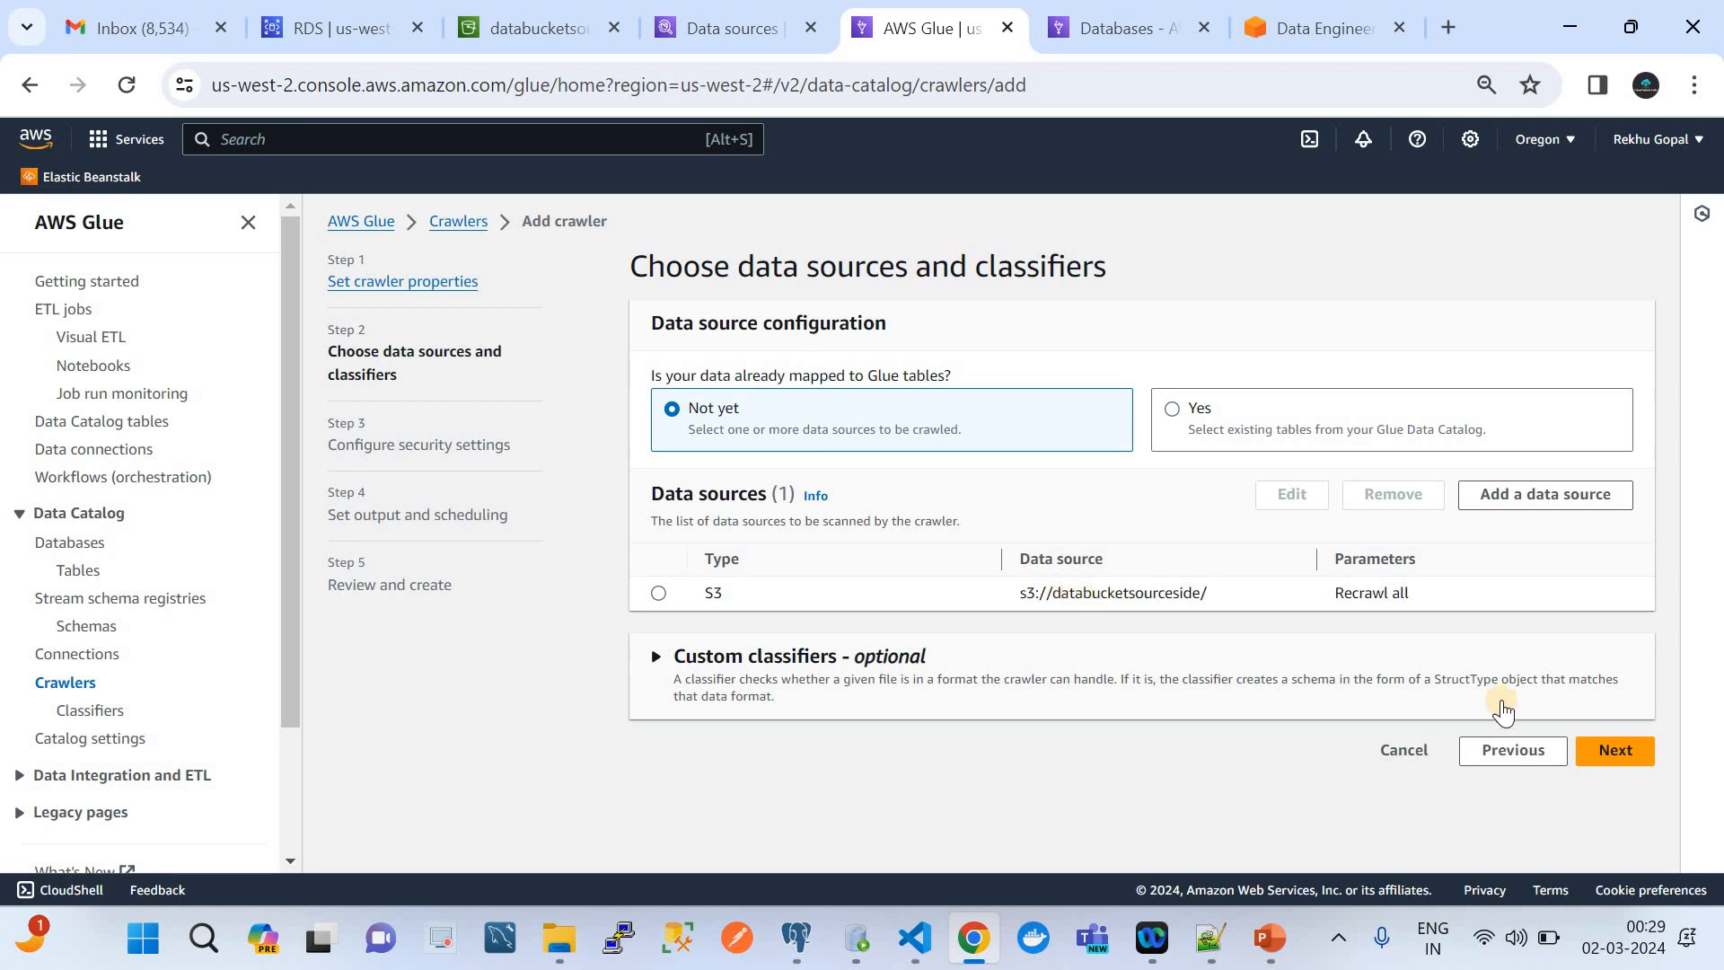
{"action": "left_click", "coordinate": [1616, 757]}
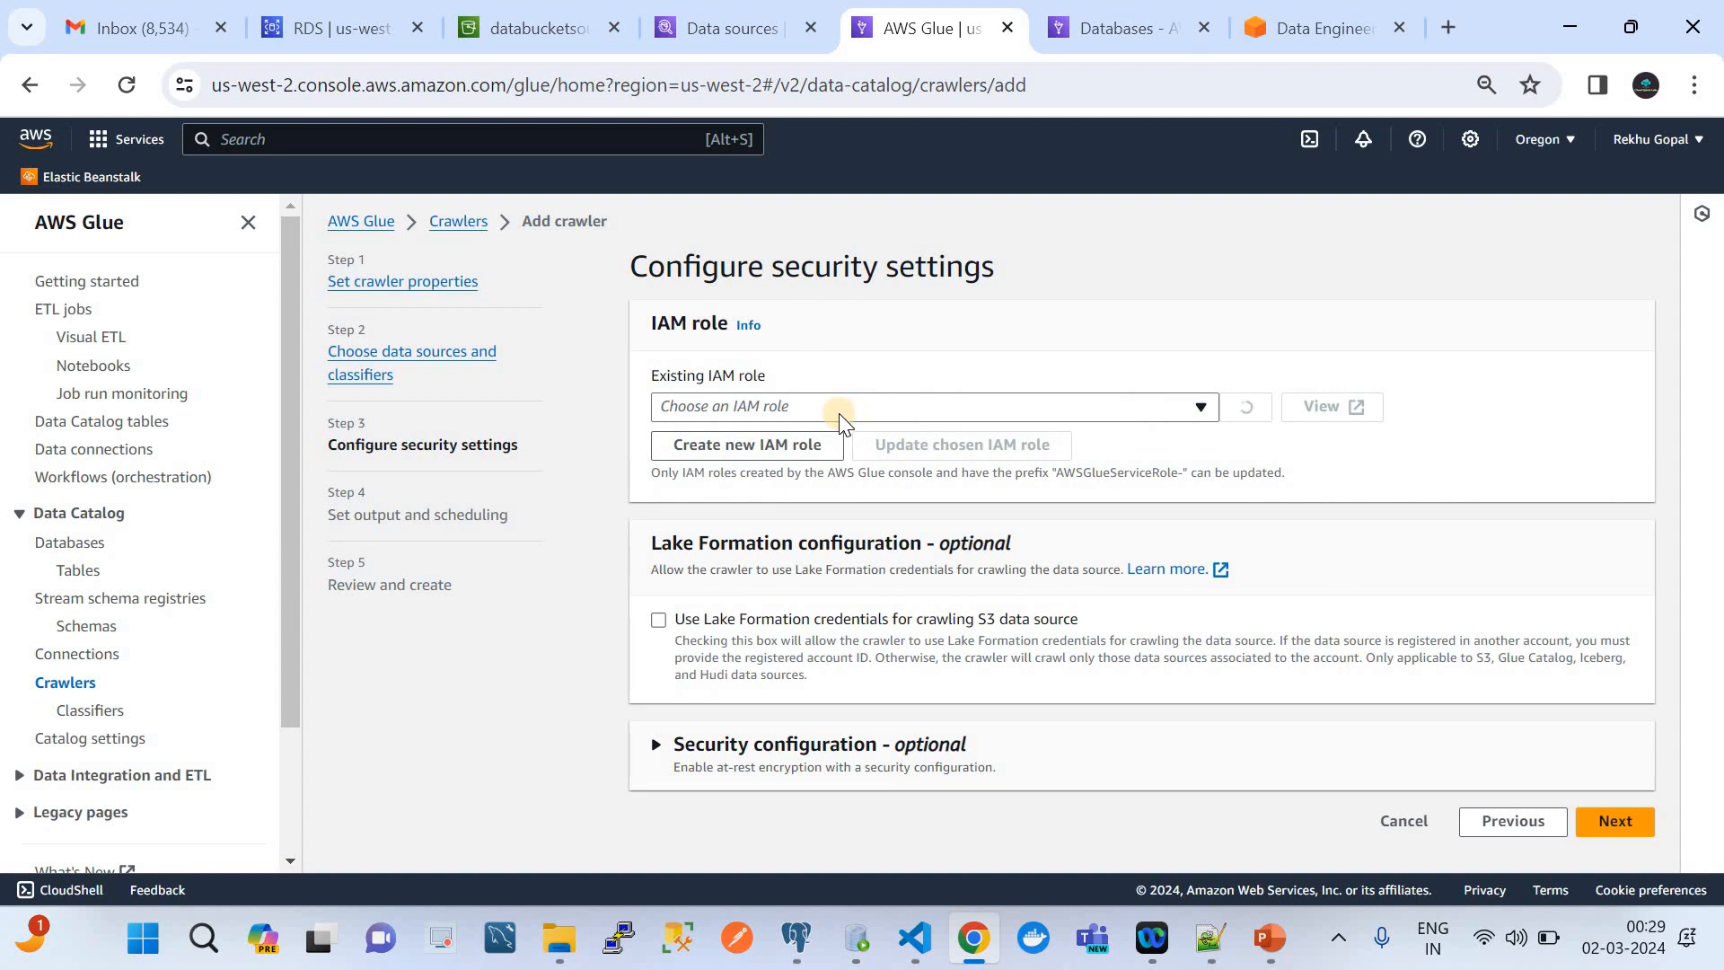
Assign the existing IAM role ETLlambdaAccessRole to the crawler and continue to output and scheduling
{"action": "left_click", "coordinate": [839, 413]}
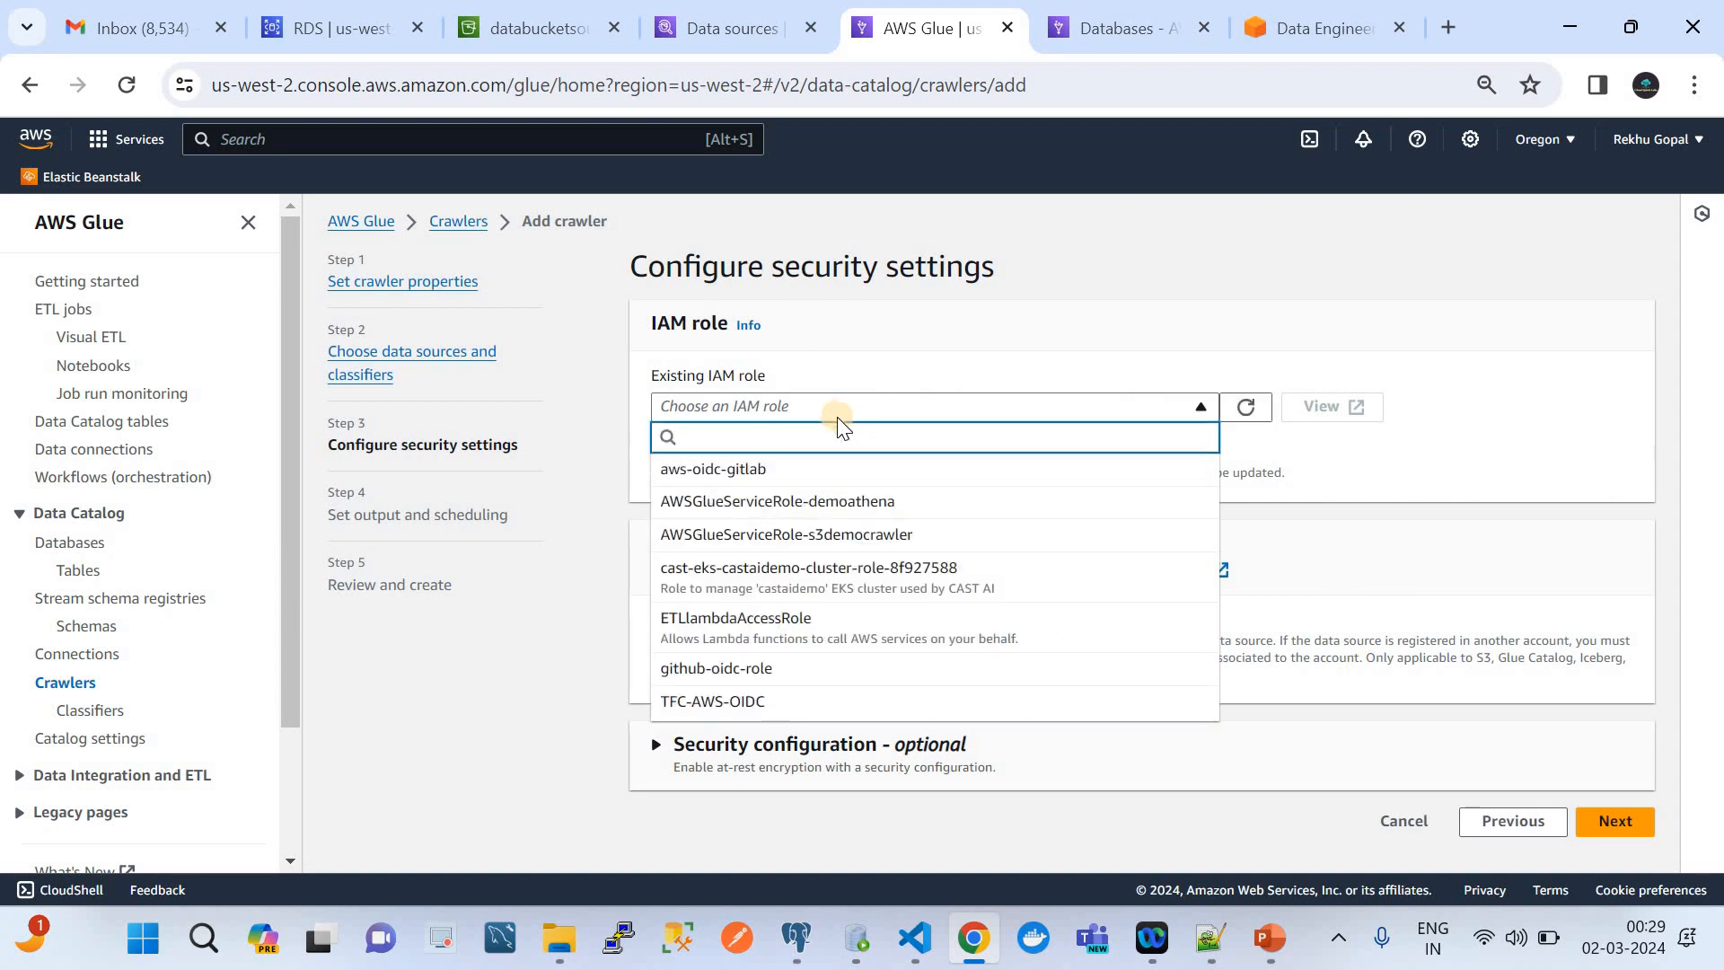
{"action": "left_click", "coordinate": [805, 618]}
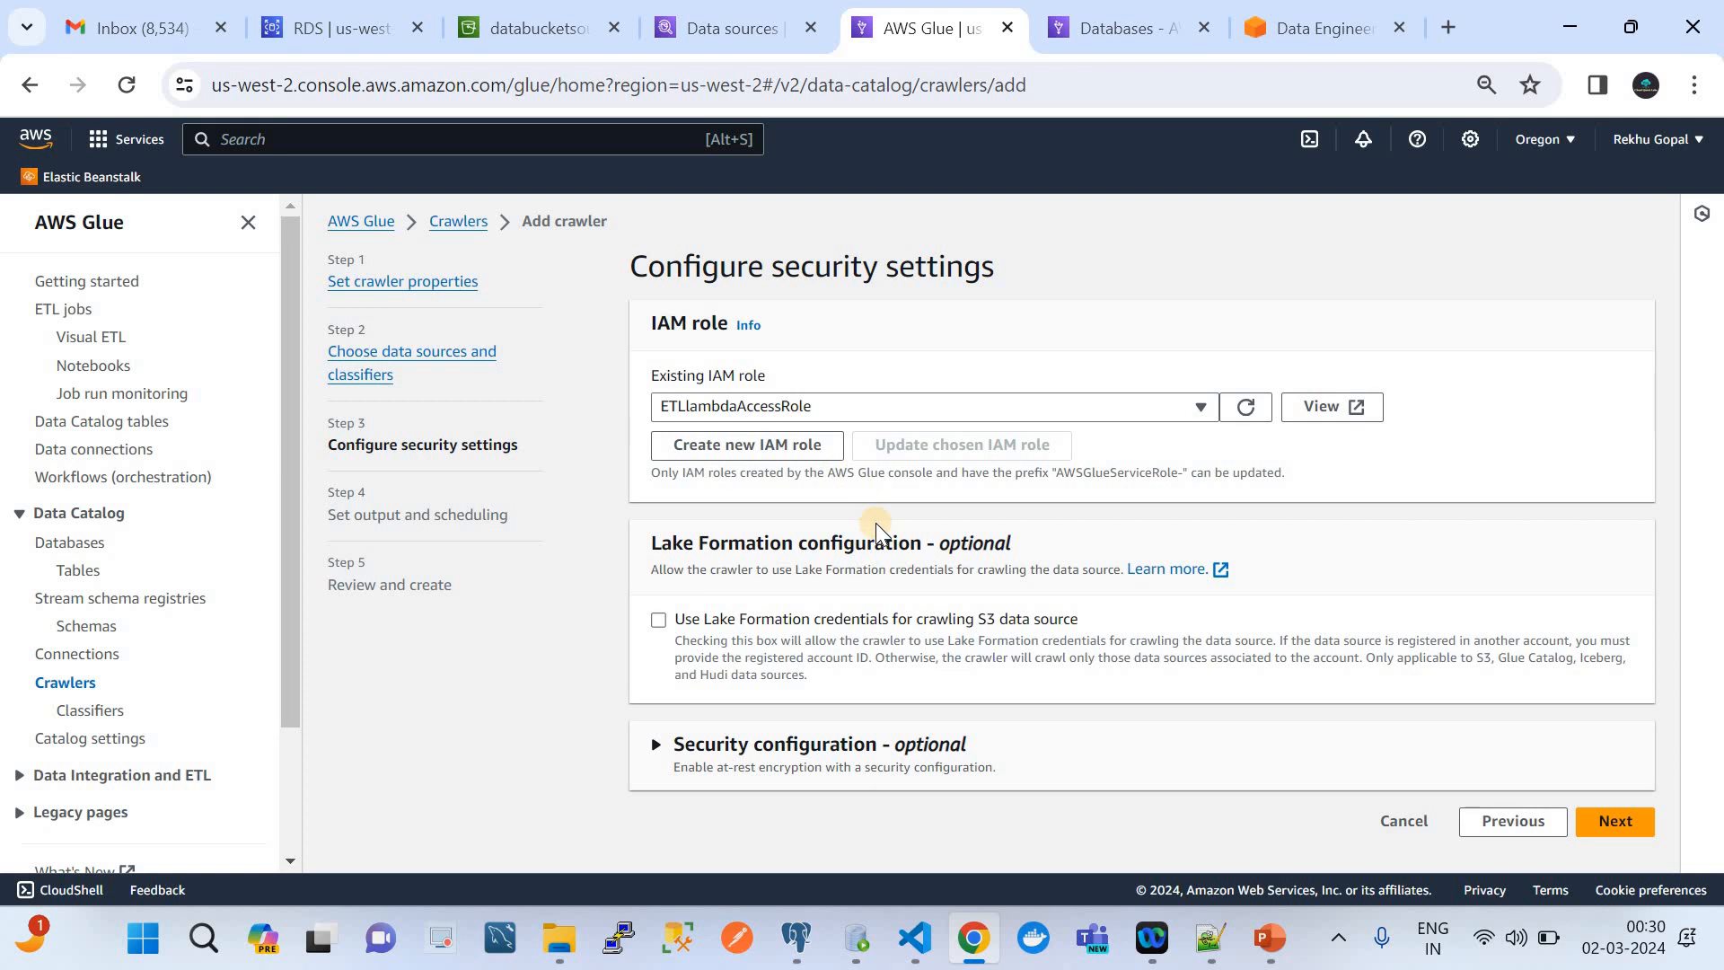
{"action": "left_click", "coordinate": [1600, 821]}
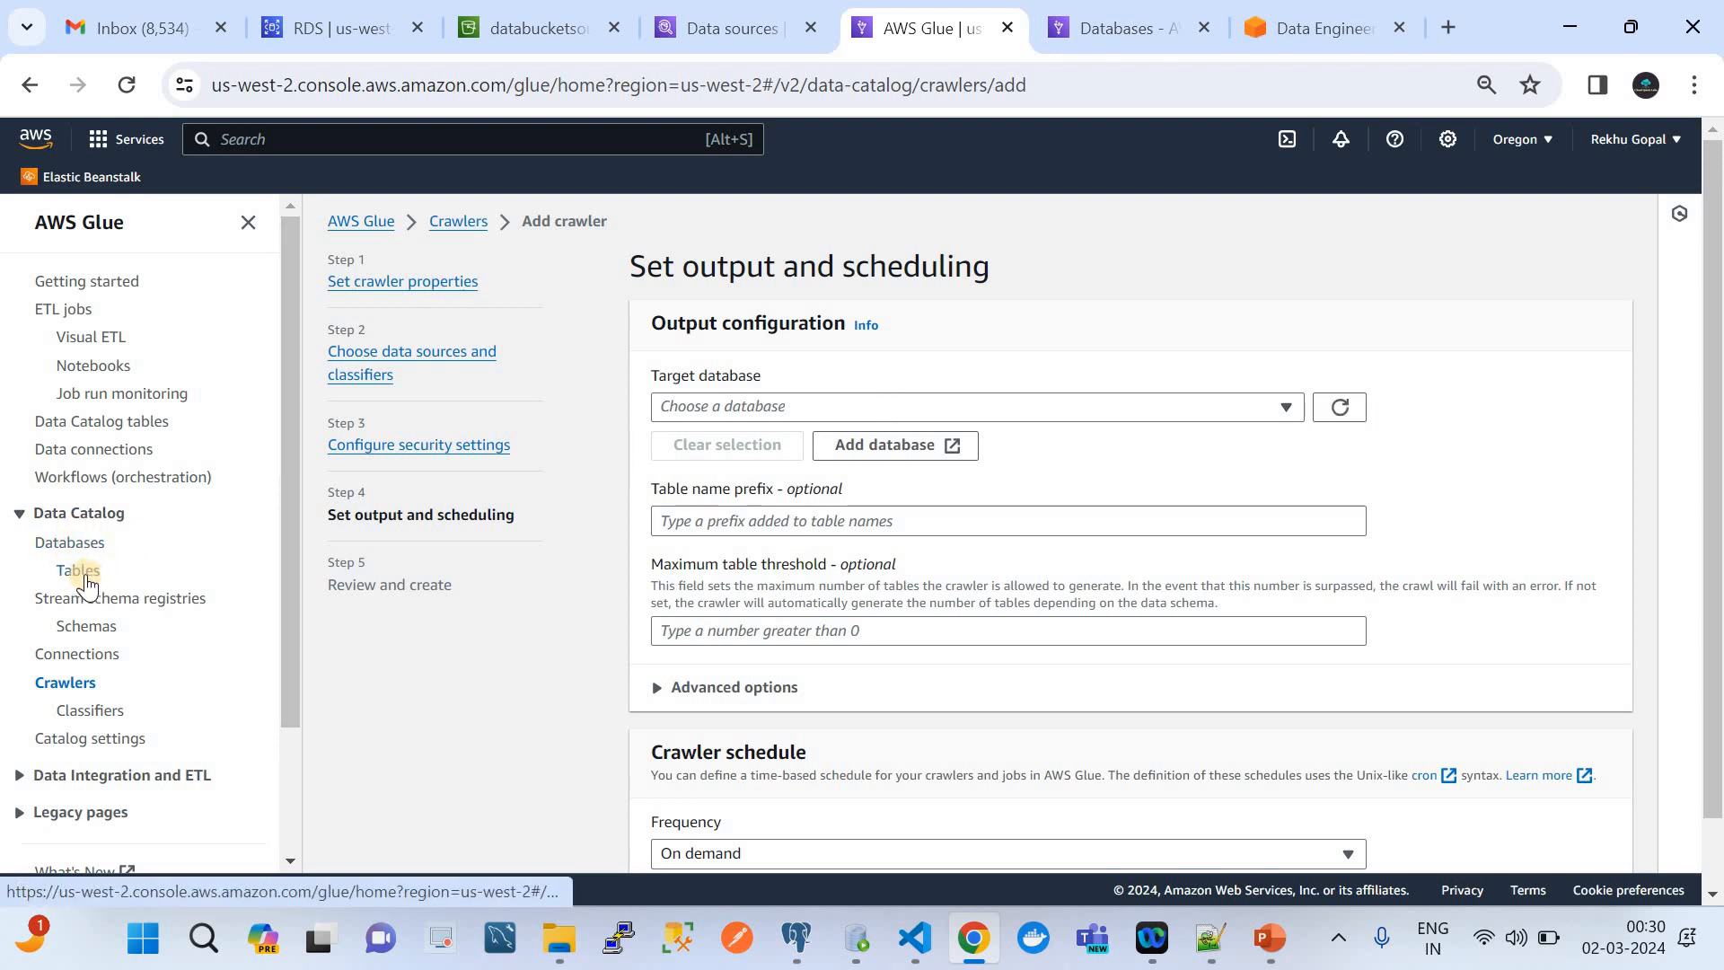
Check the available target databases, and create a new Glue Data Catalog database named s3db
{"action": "left_click", "coordinate": [724, 400]}
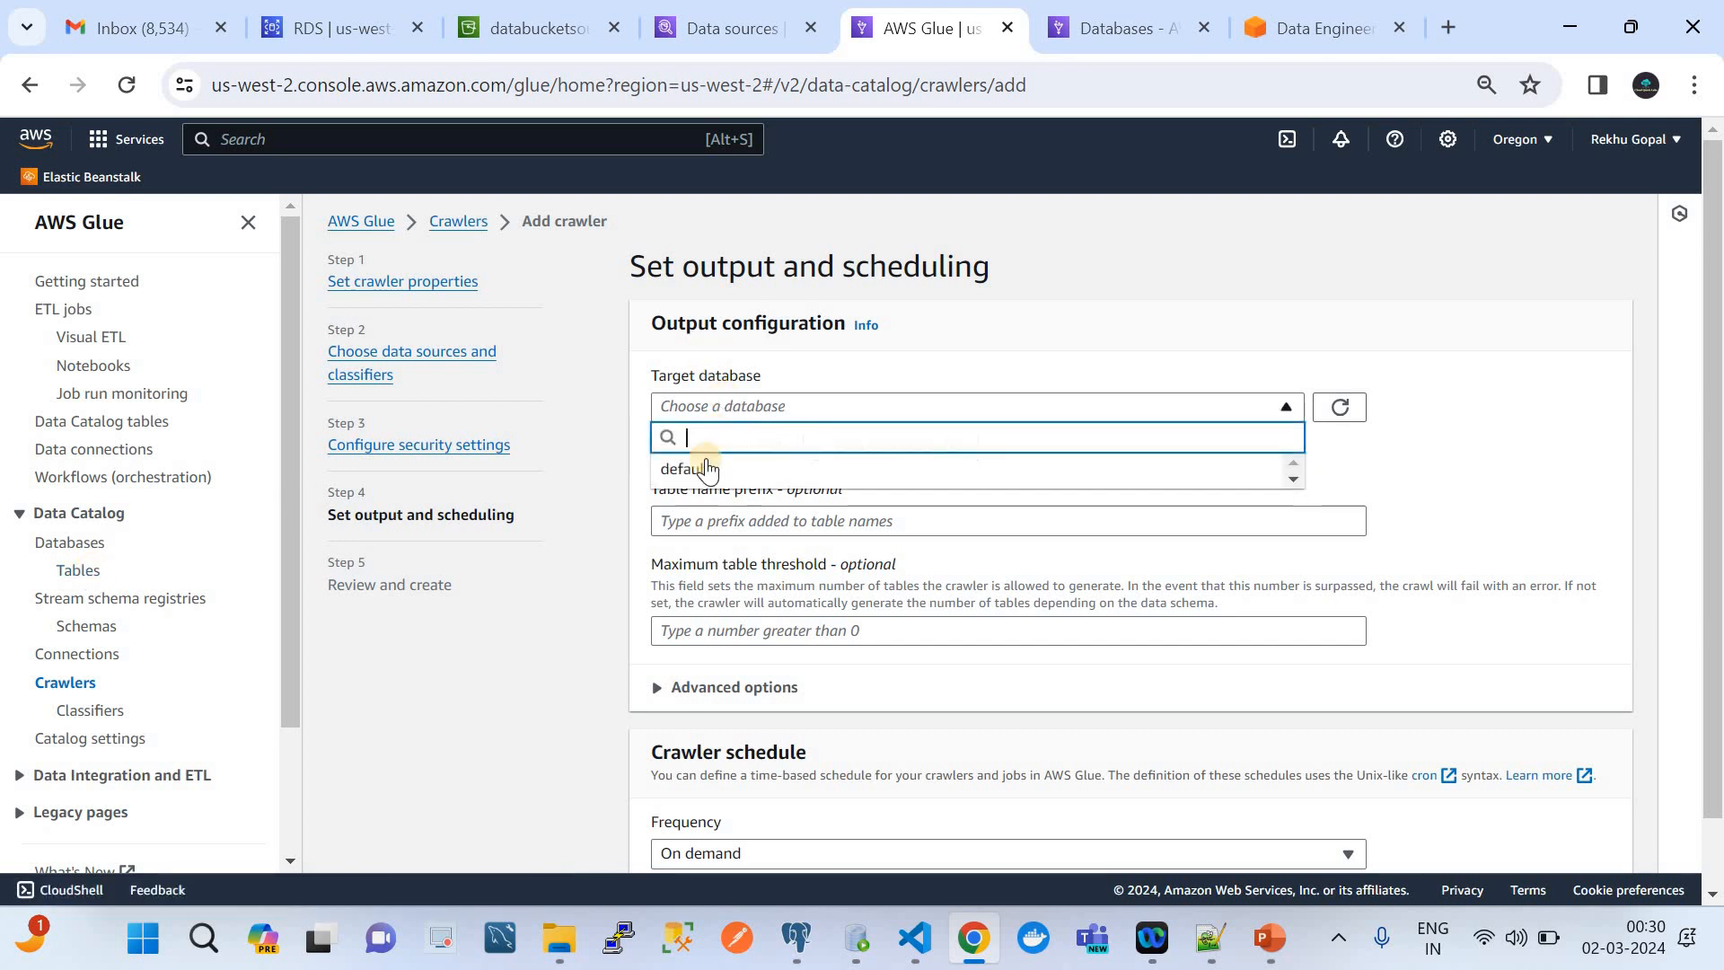
{"action": "left_click", "coordinate": [1398, 427]}
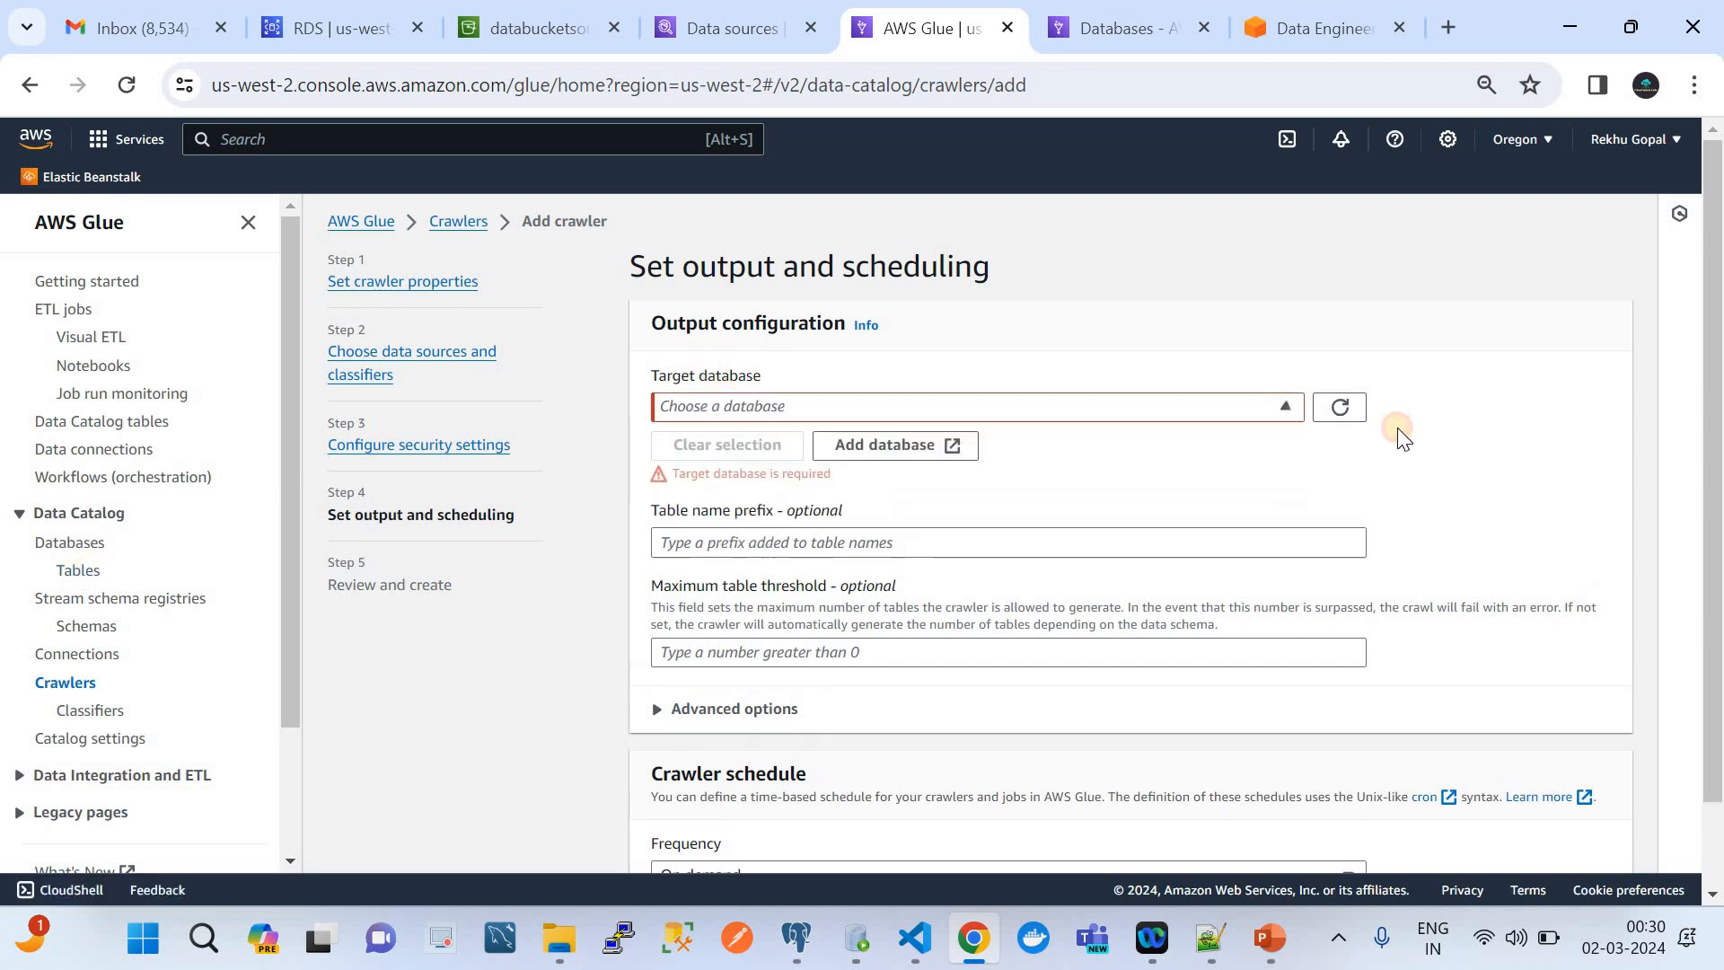
{"action": "left_click", "coordinate": [885, 449]}
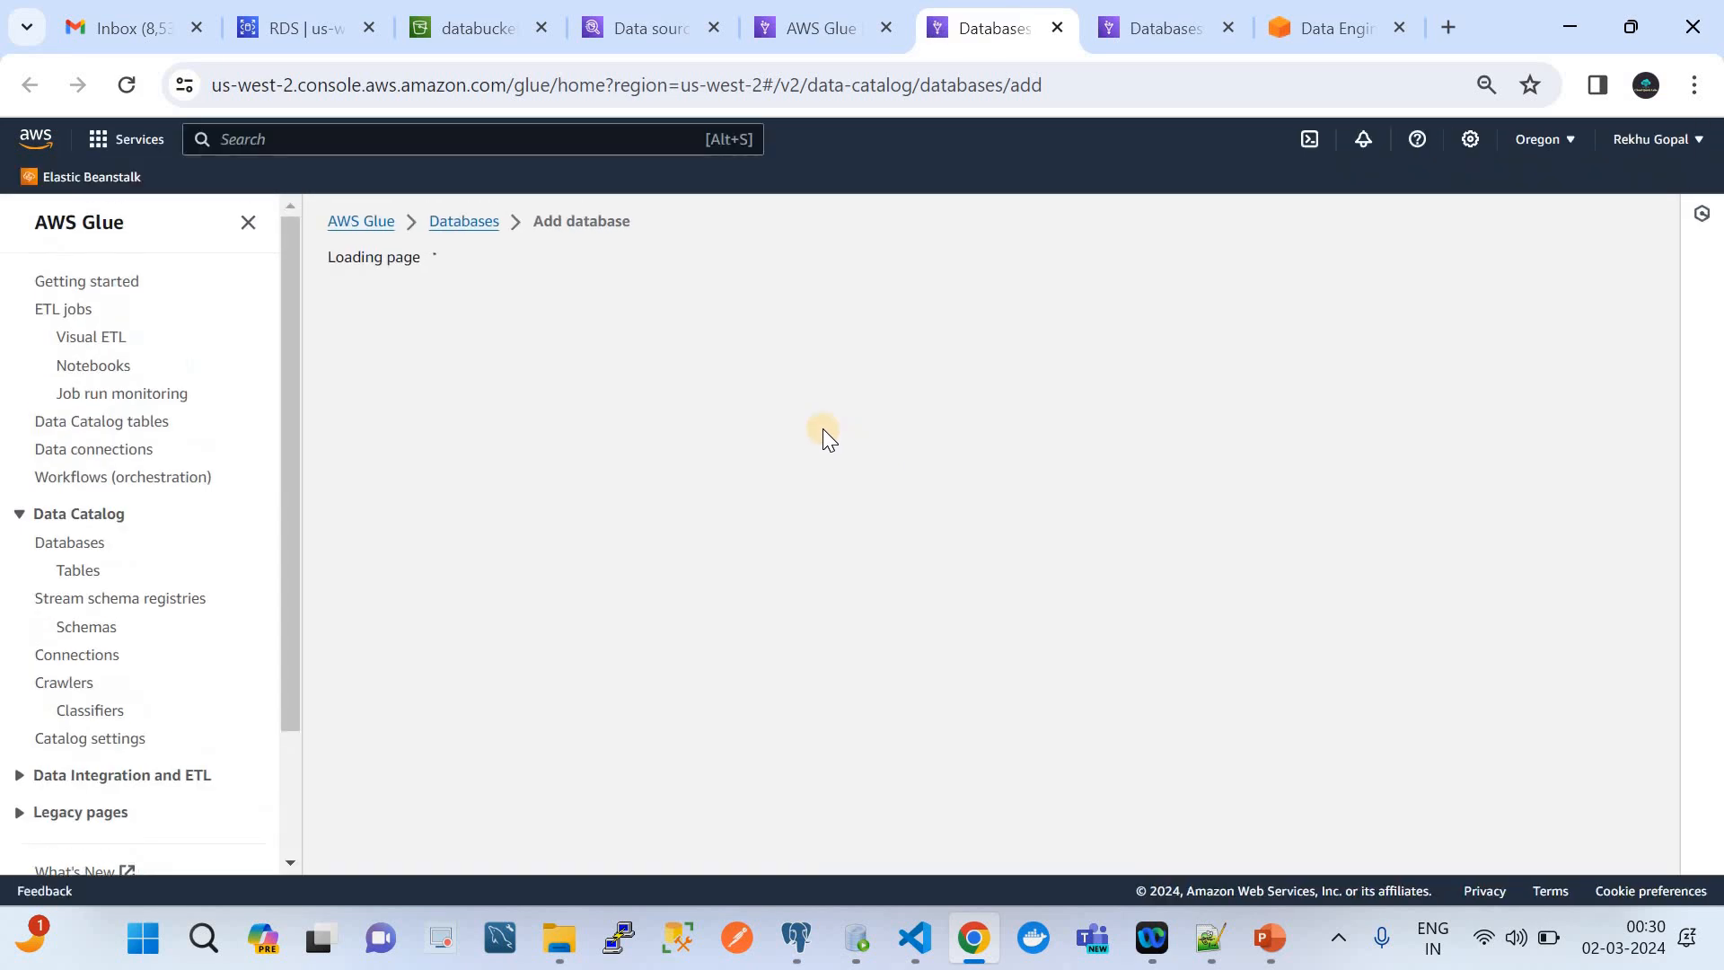
{"action": "left_click", "coordinate": [582, 425]}
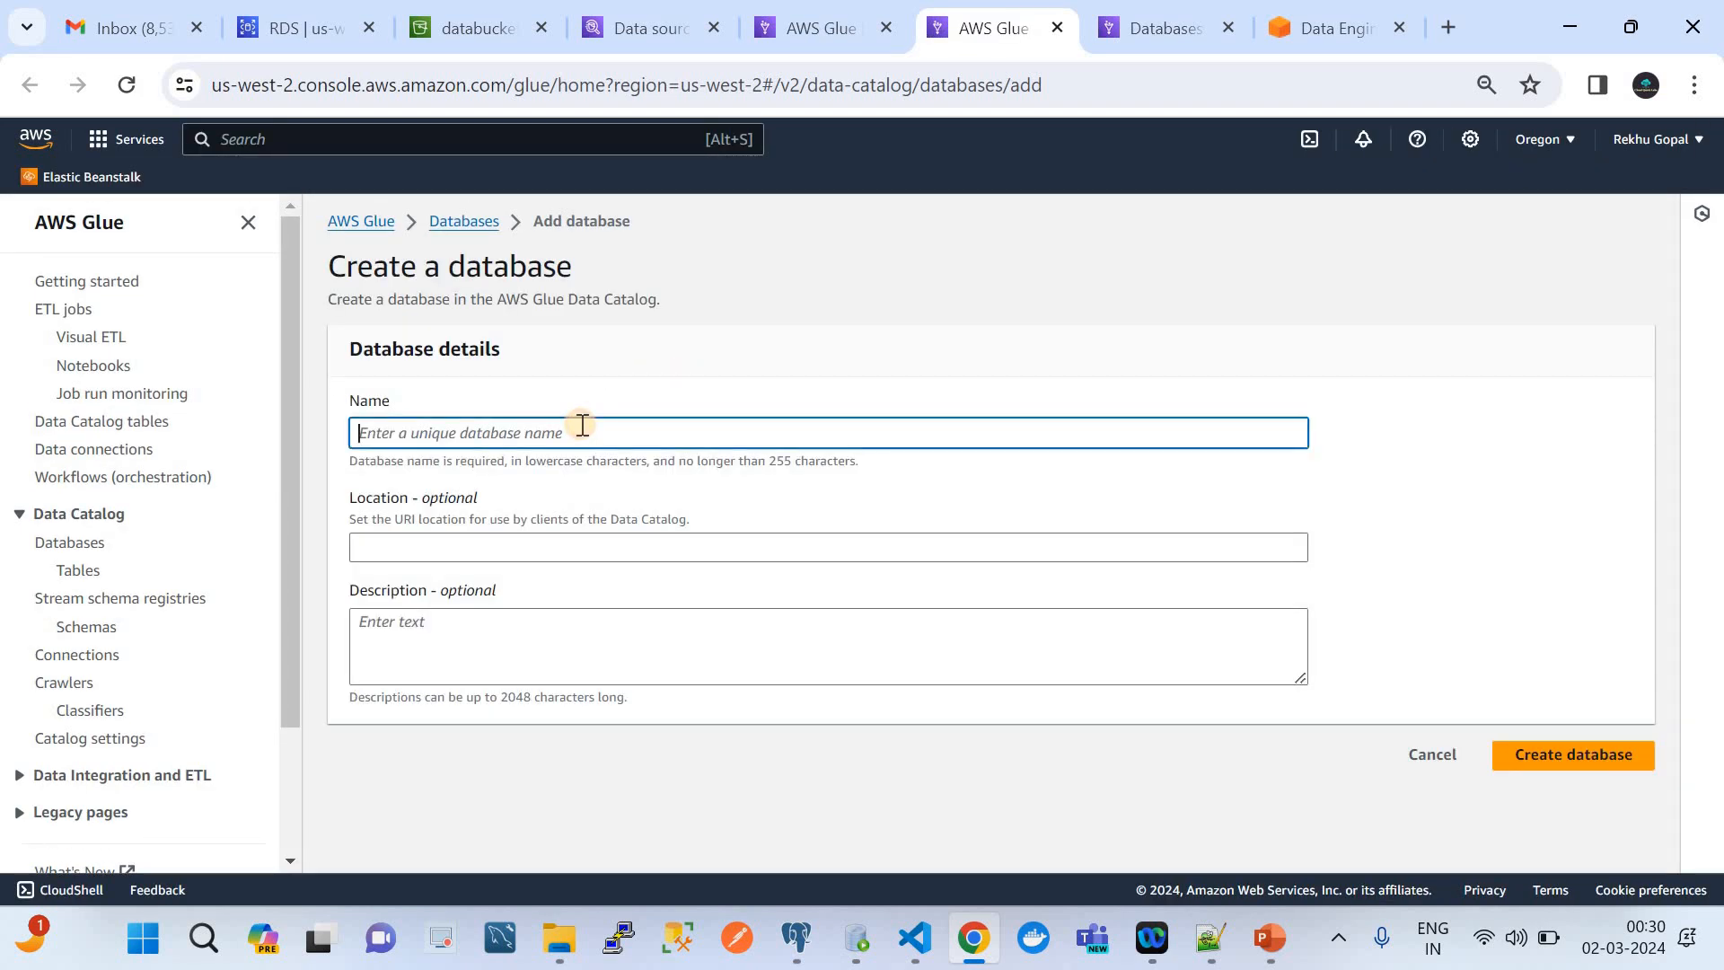
{"action": "type", "text": "s3"}
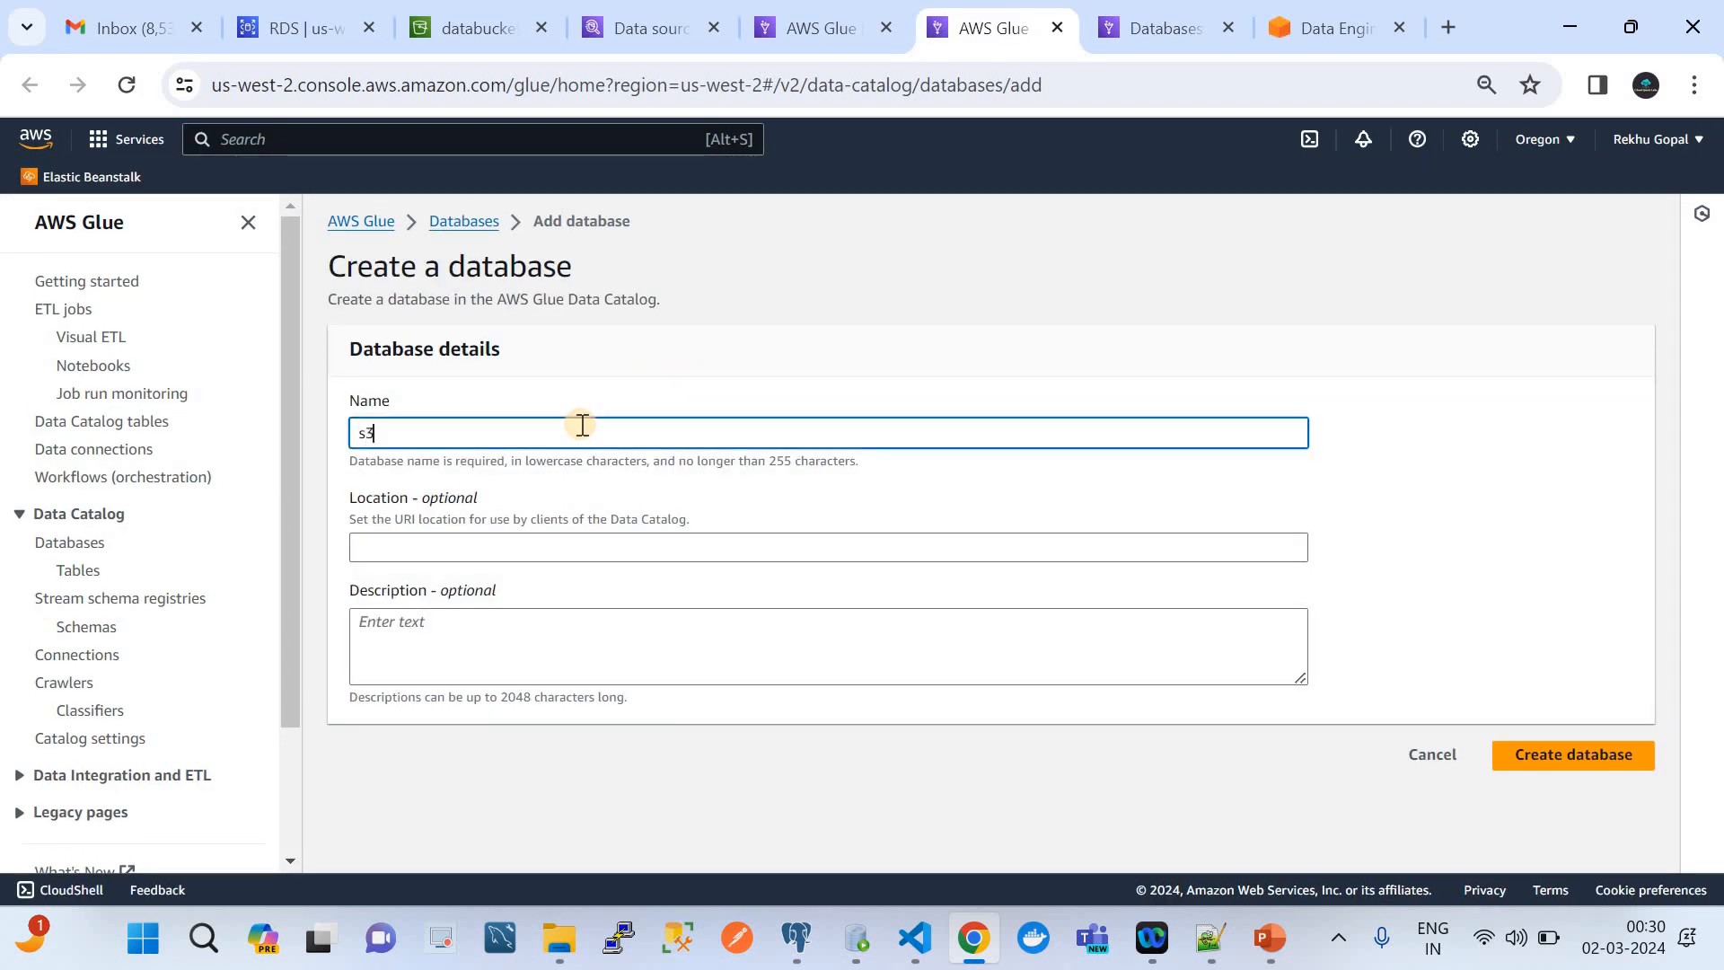
{"action": "type", "text": "db"}
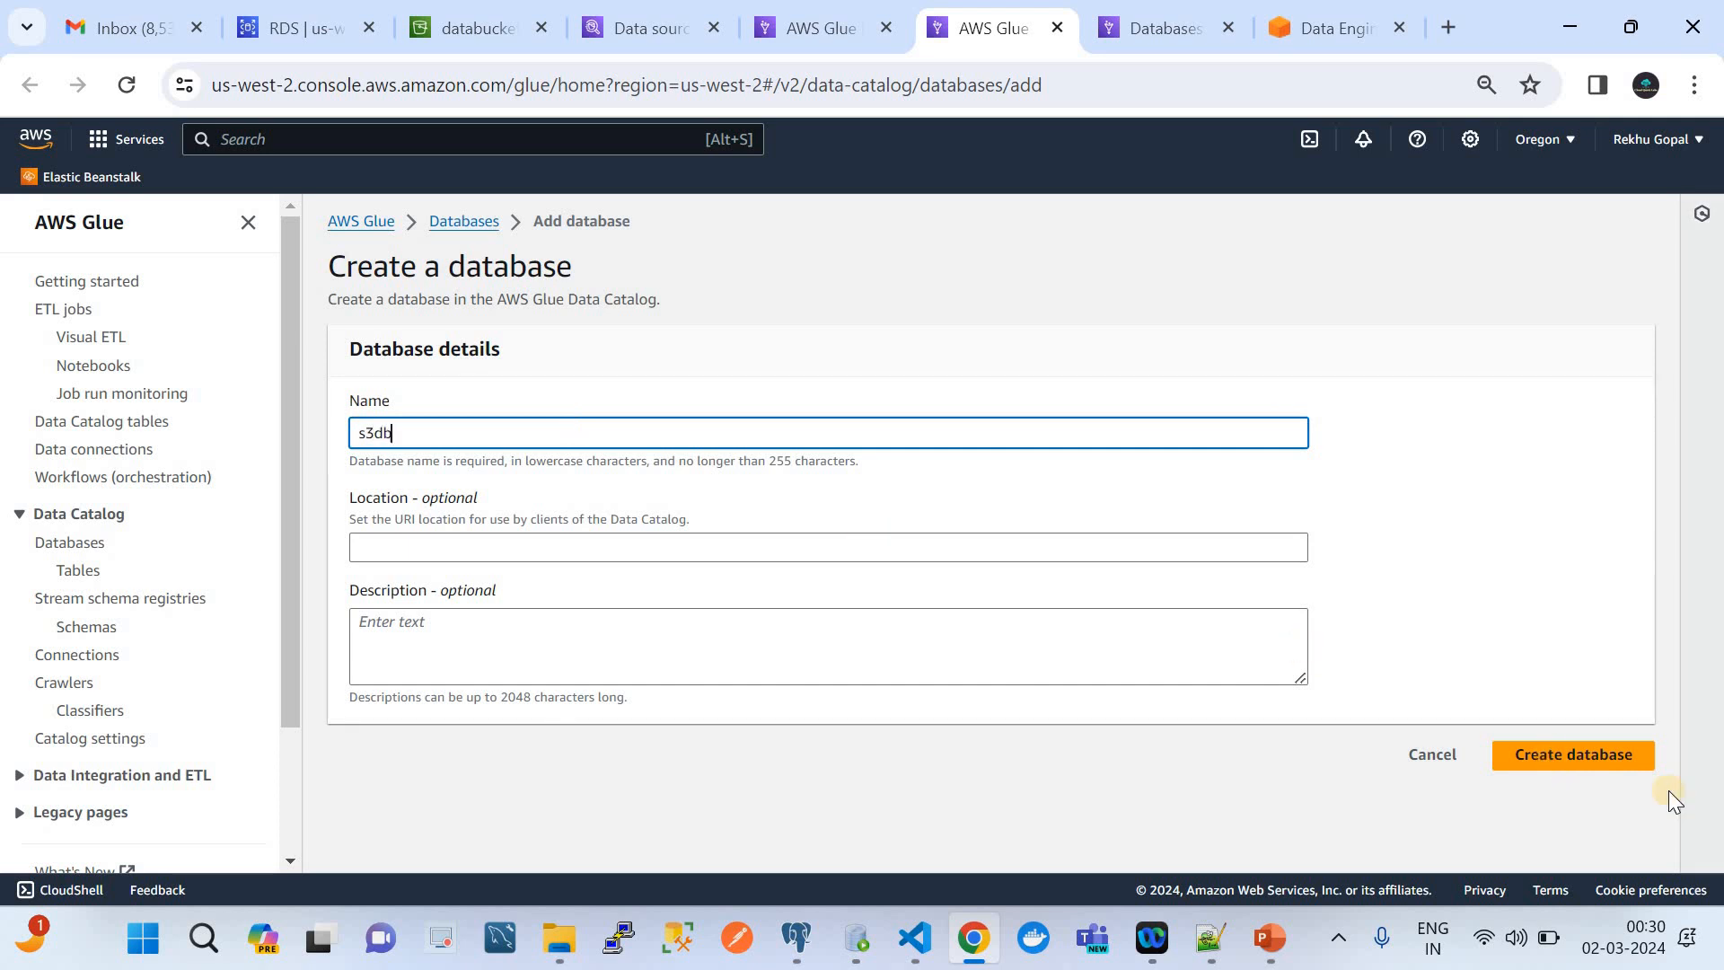
{"action": "left_click", "coordinate": [1562, 762]}
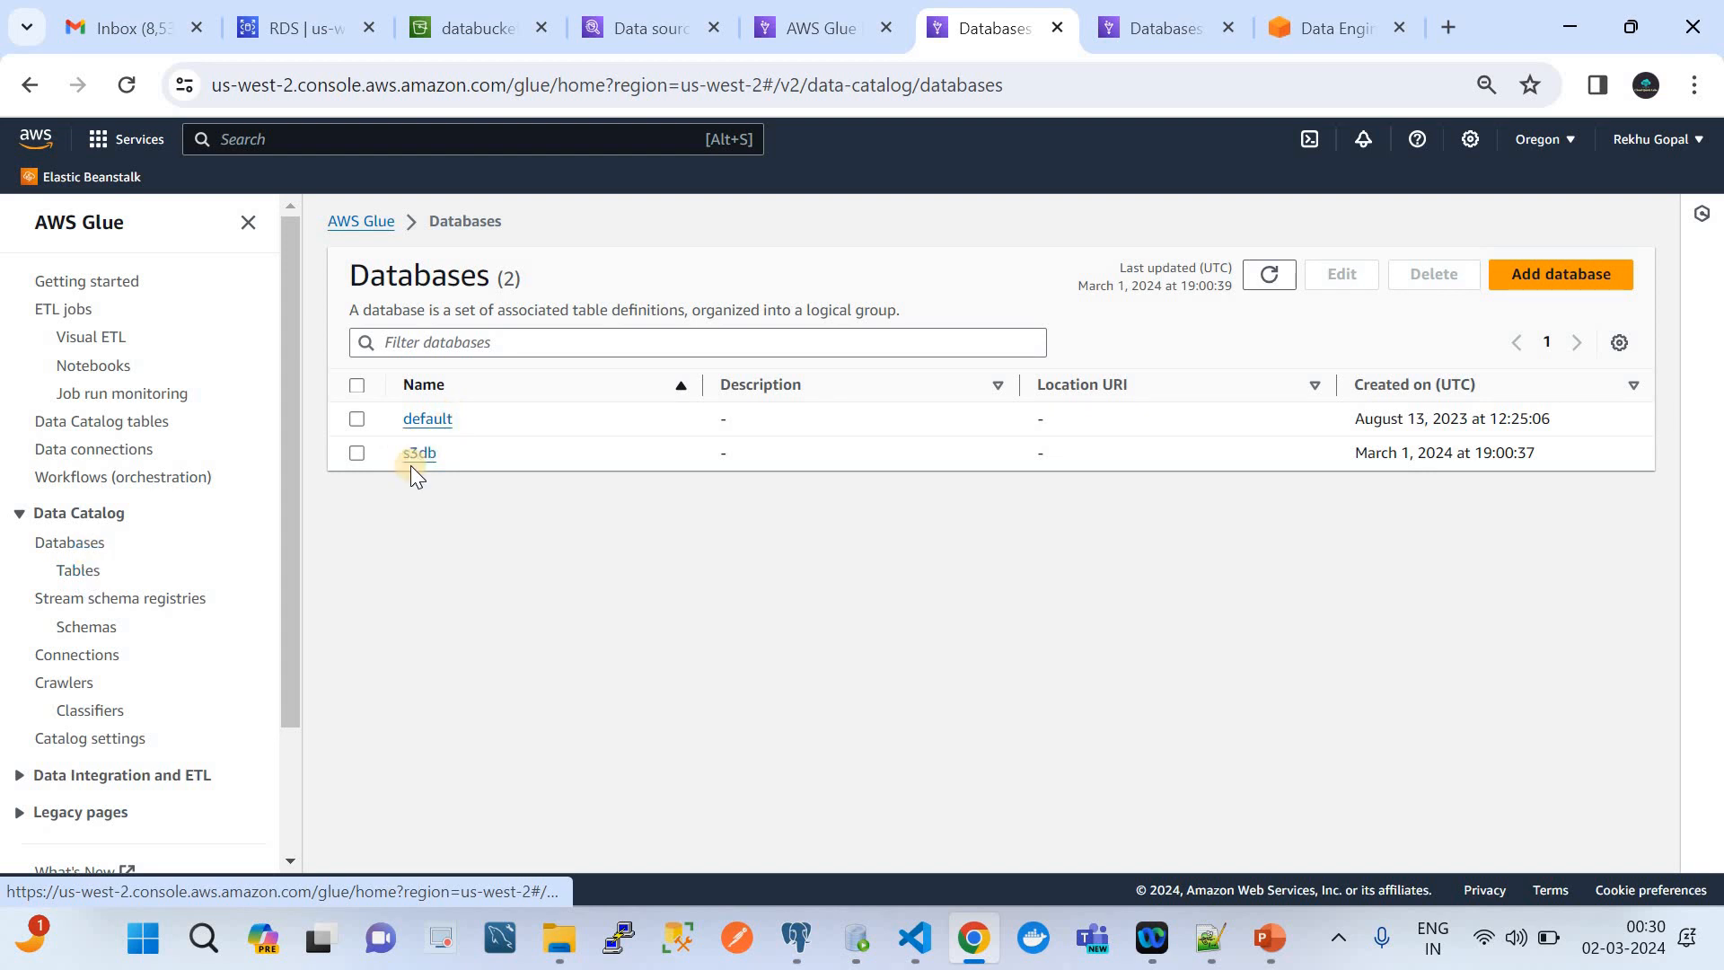
Return to the crawler setup, set the target database to s3db and the table name prefix to s3_, and continue to the review
{"action": "left_click", "coordinate": [785, 33]}
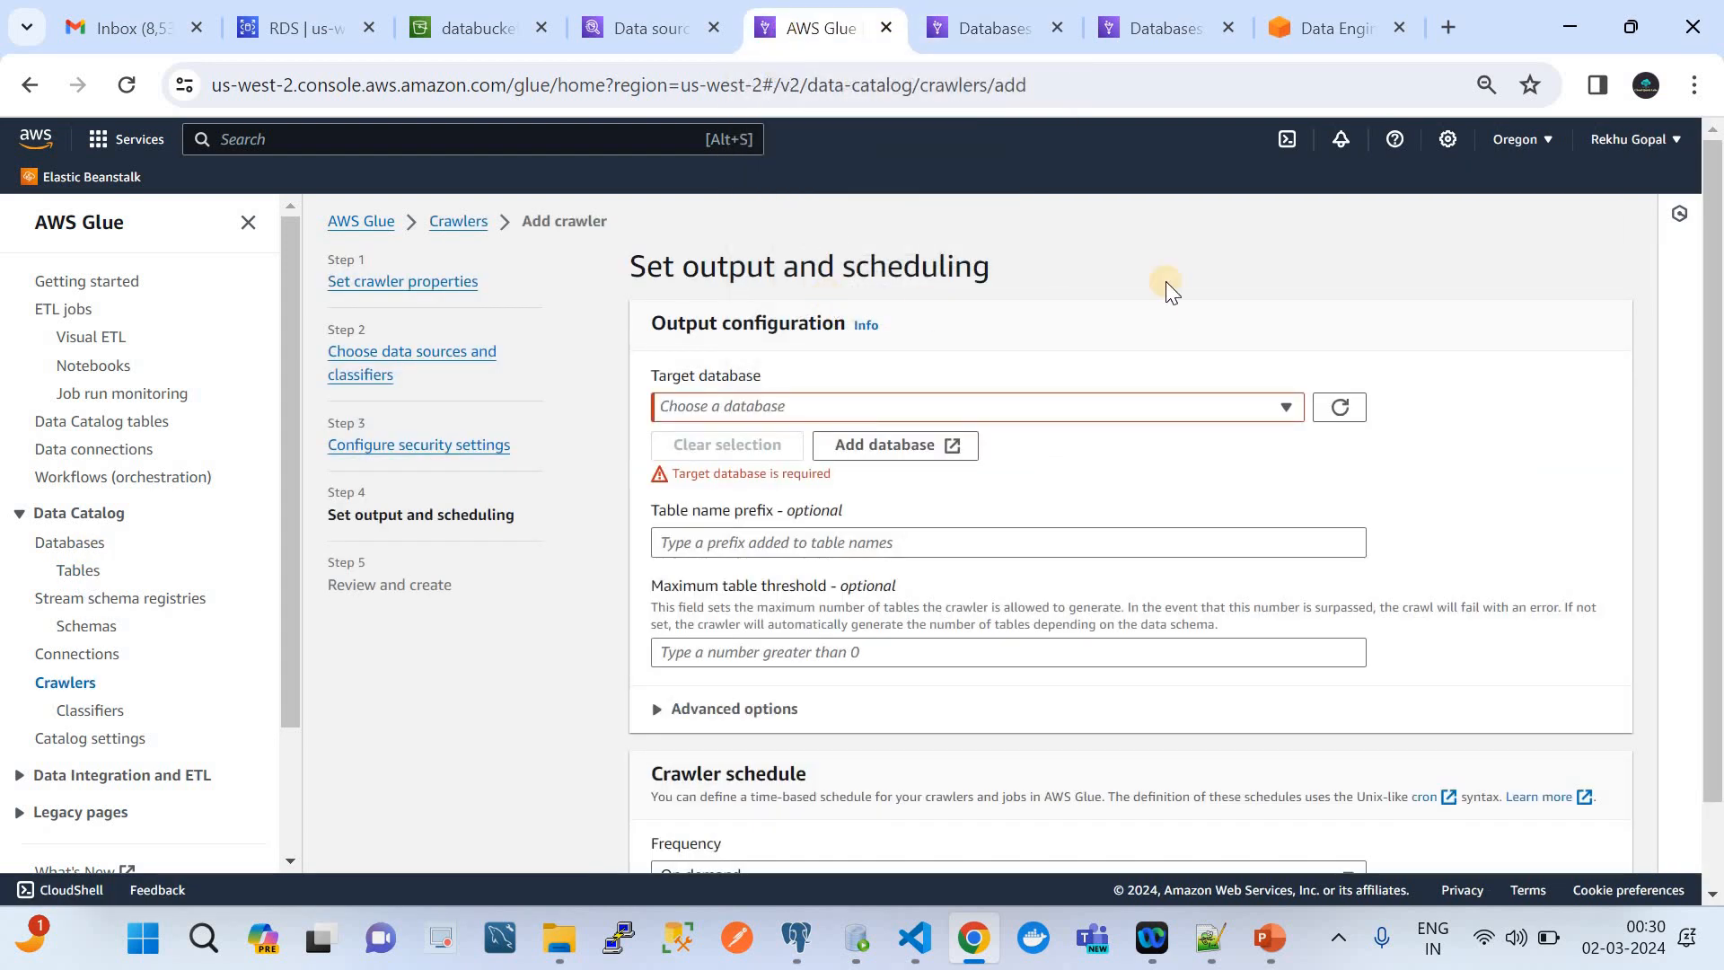
{"action": "left_click", "coordinate": [1347, 412]}
{"action": "left_click", "coordinate": [1146, 412]}
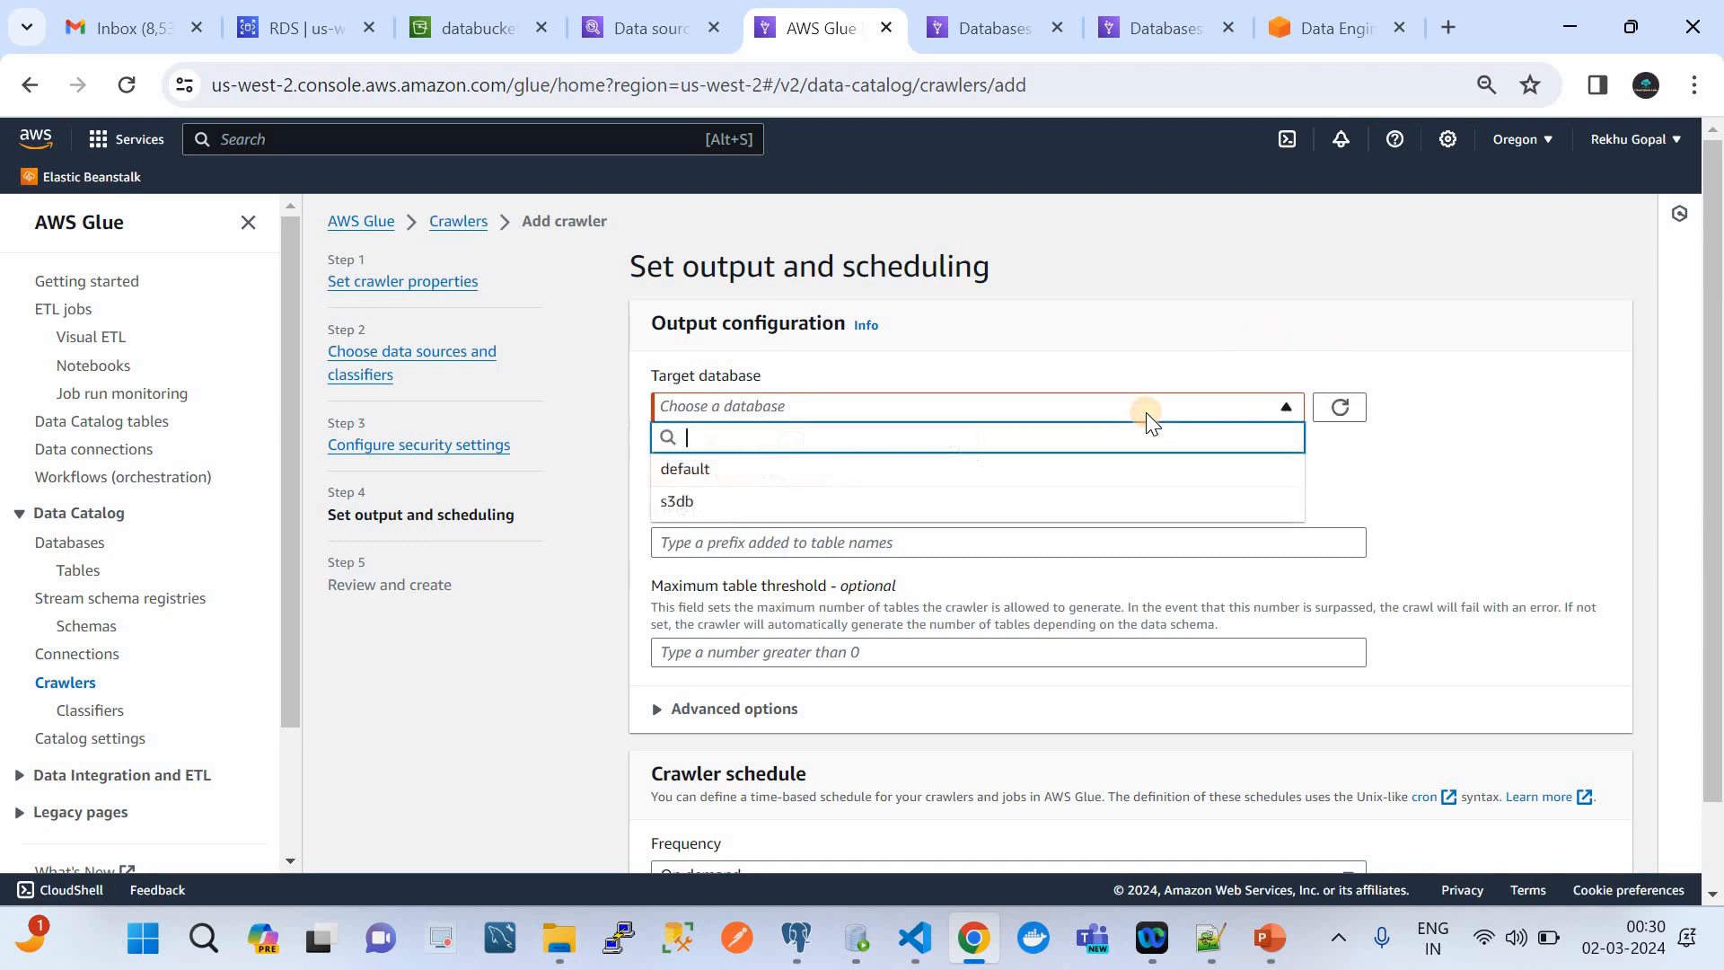
{"action": "left_click", "coordinate": [840, 509]}
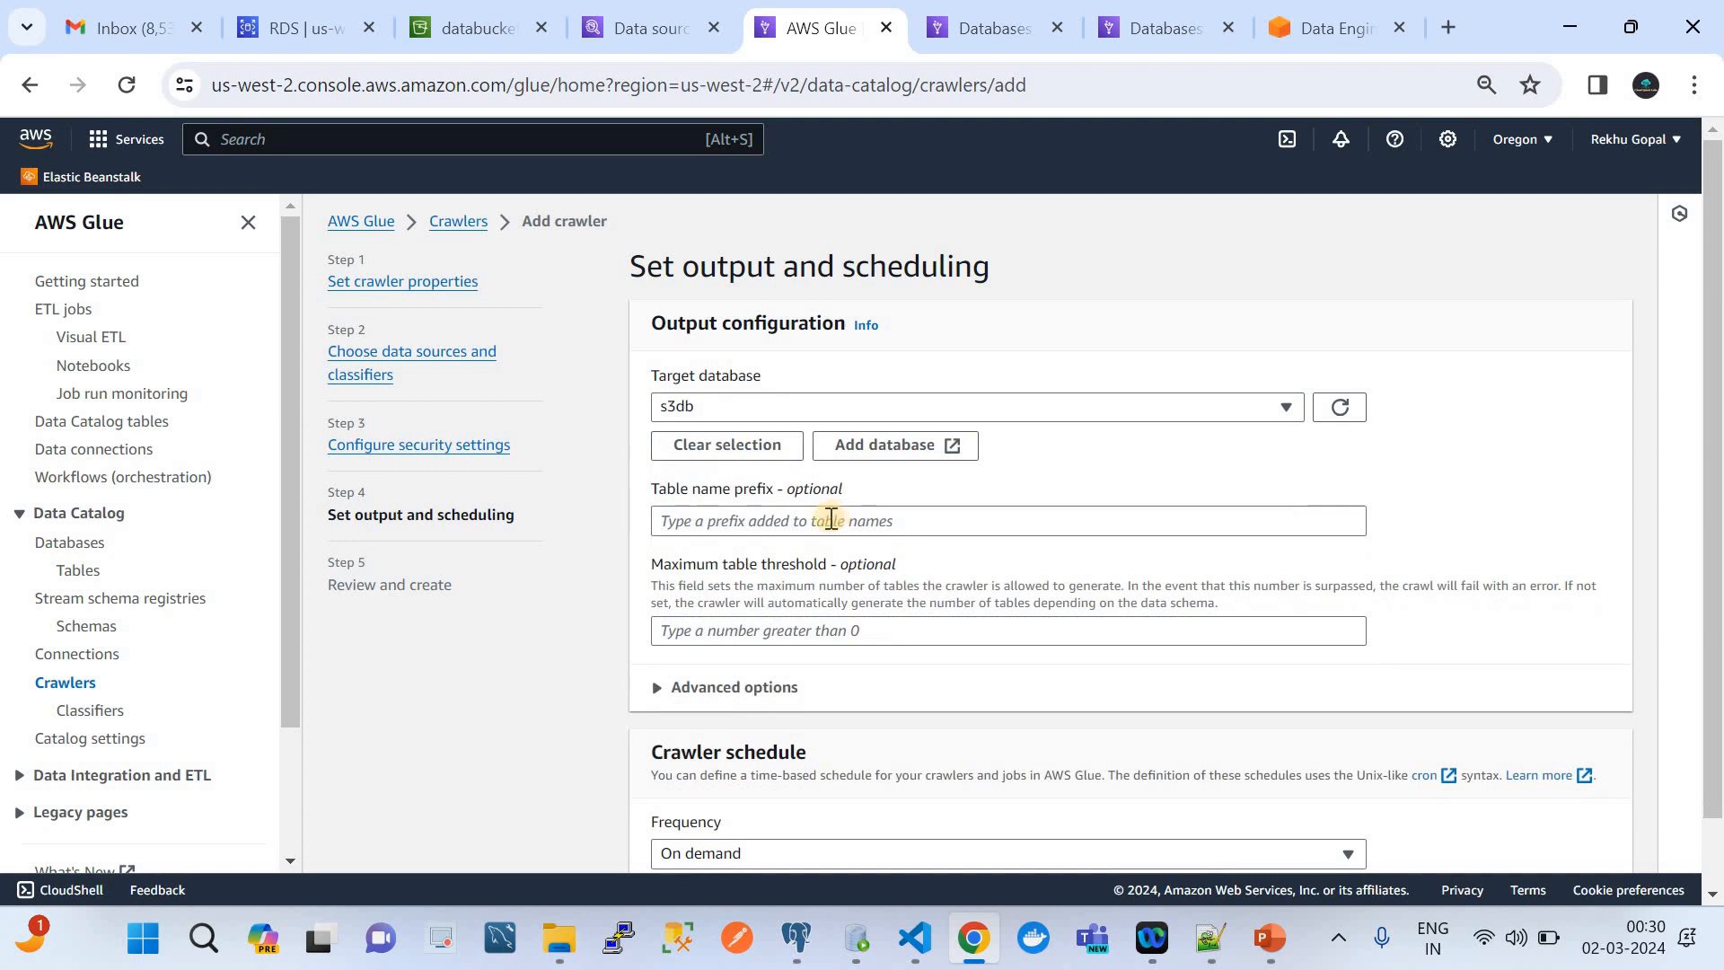
{"action": "left_click", "coordinate": [831, 521]}
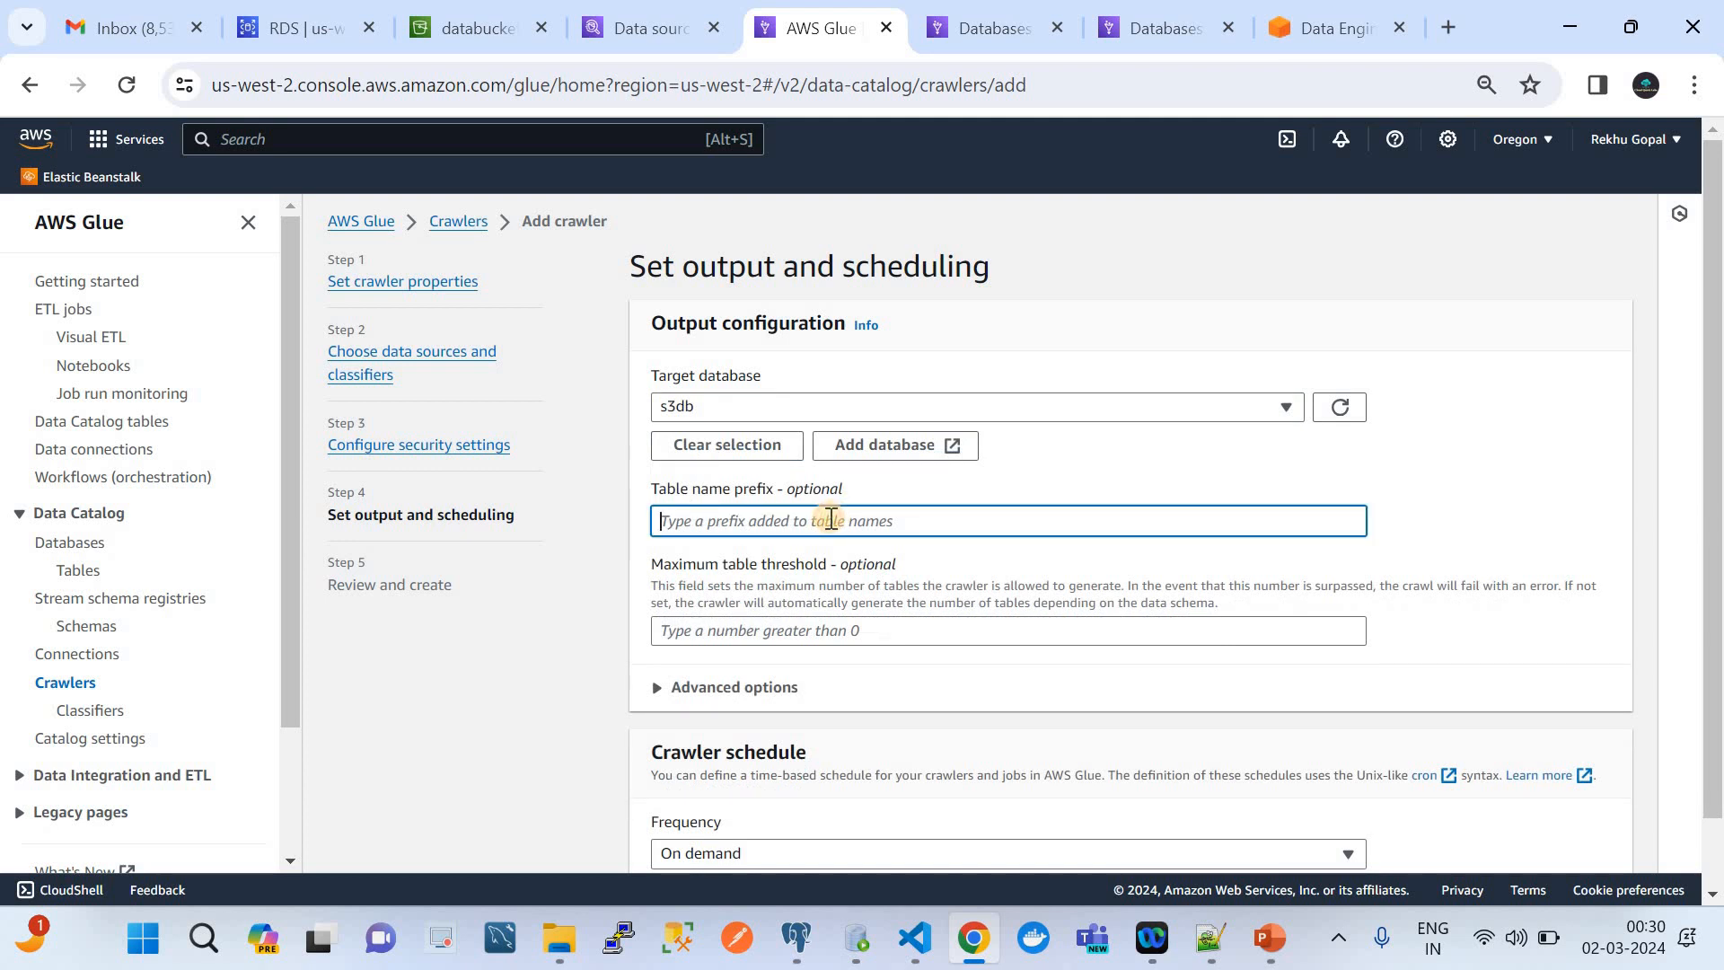
{"action": "type", "text": "s3_"}
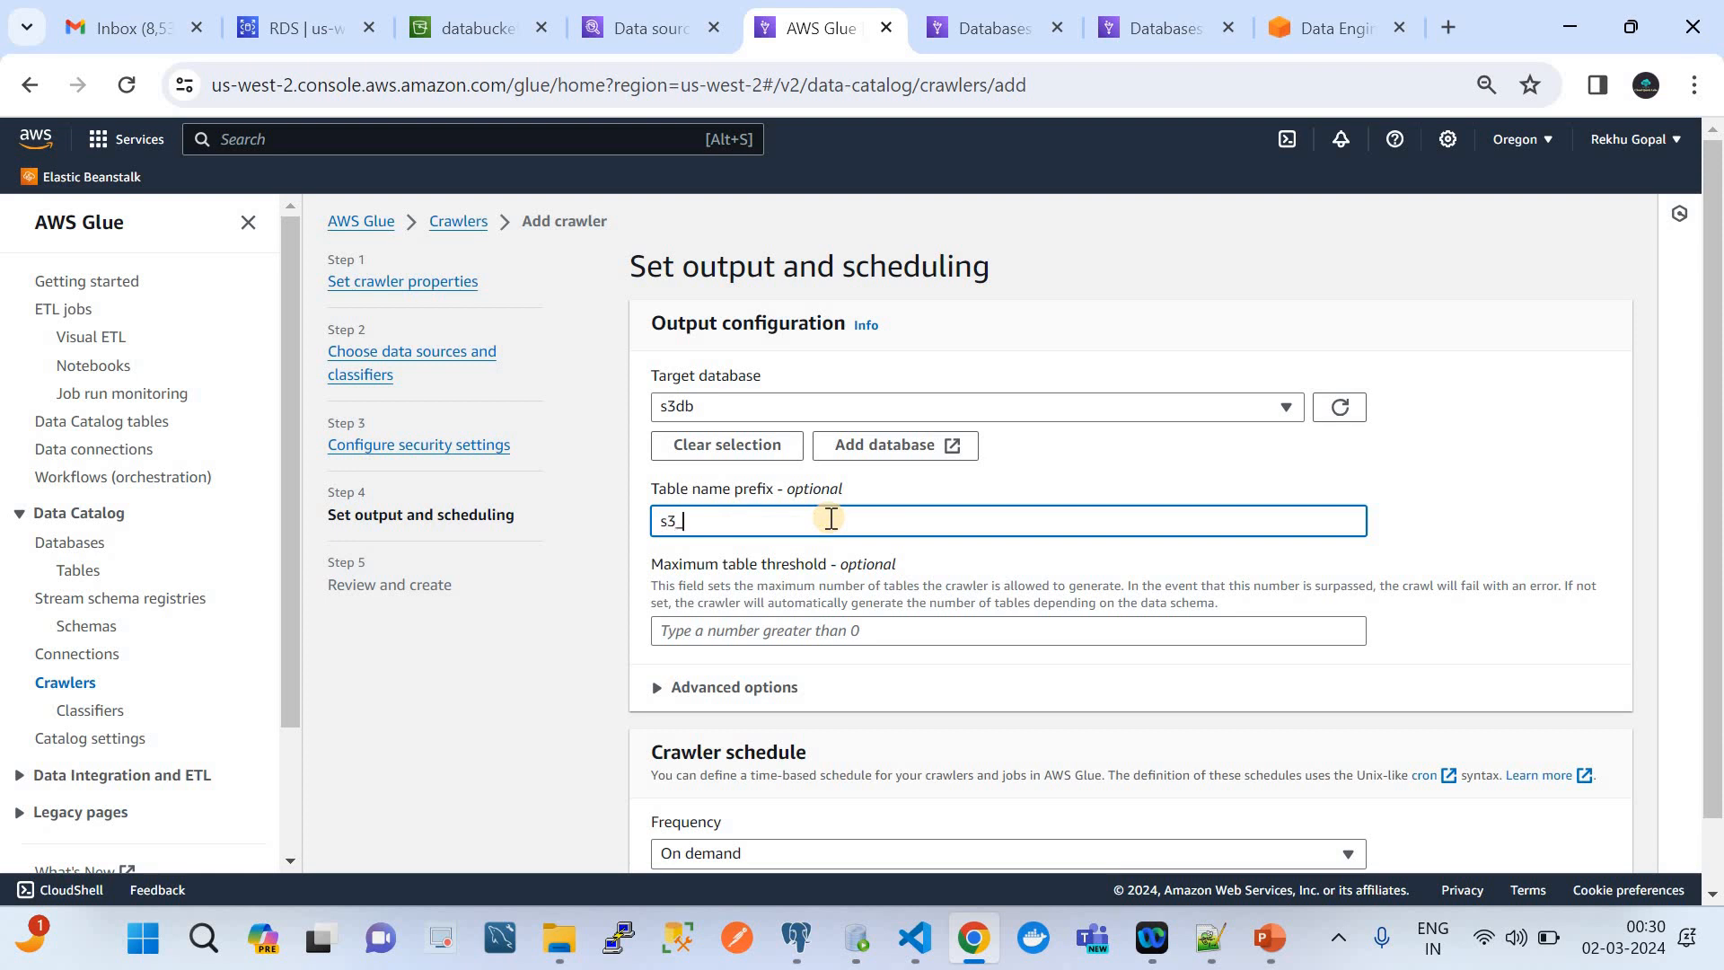
{"action": "scroll", "coordinate": [955, 628], "scroll_direction": "down", "scroll_amount": 1}
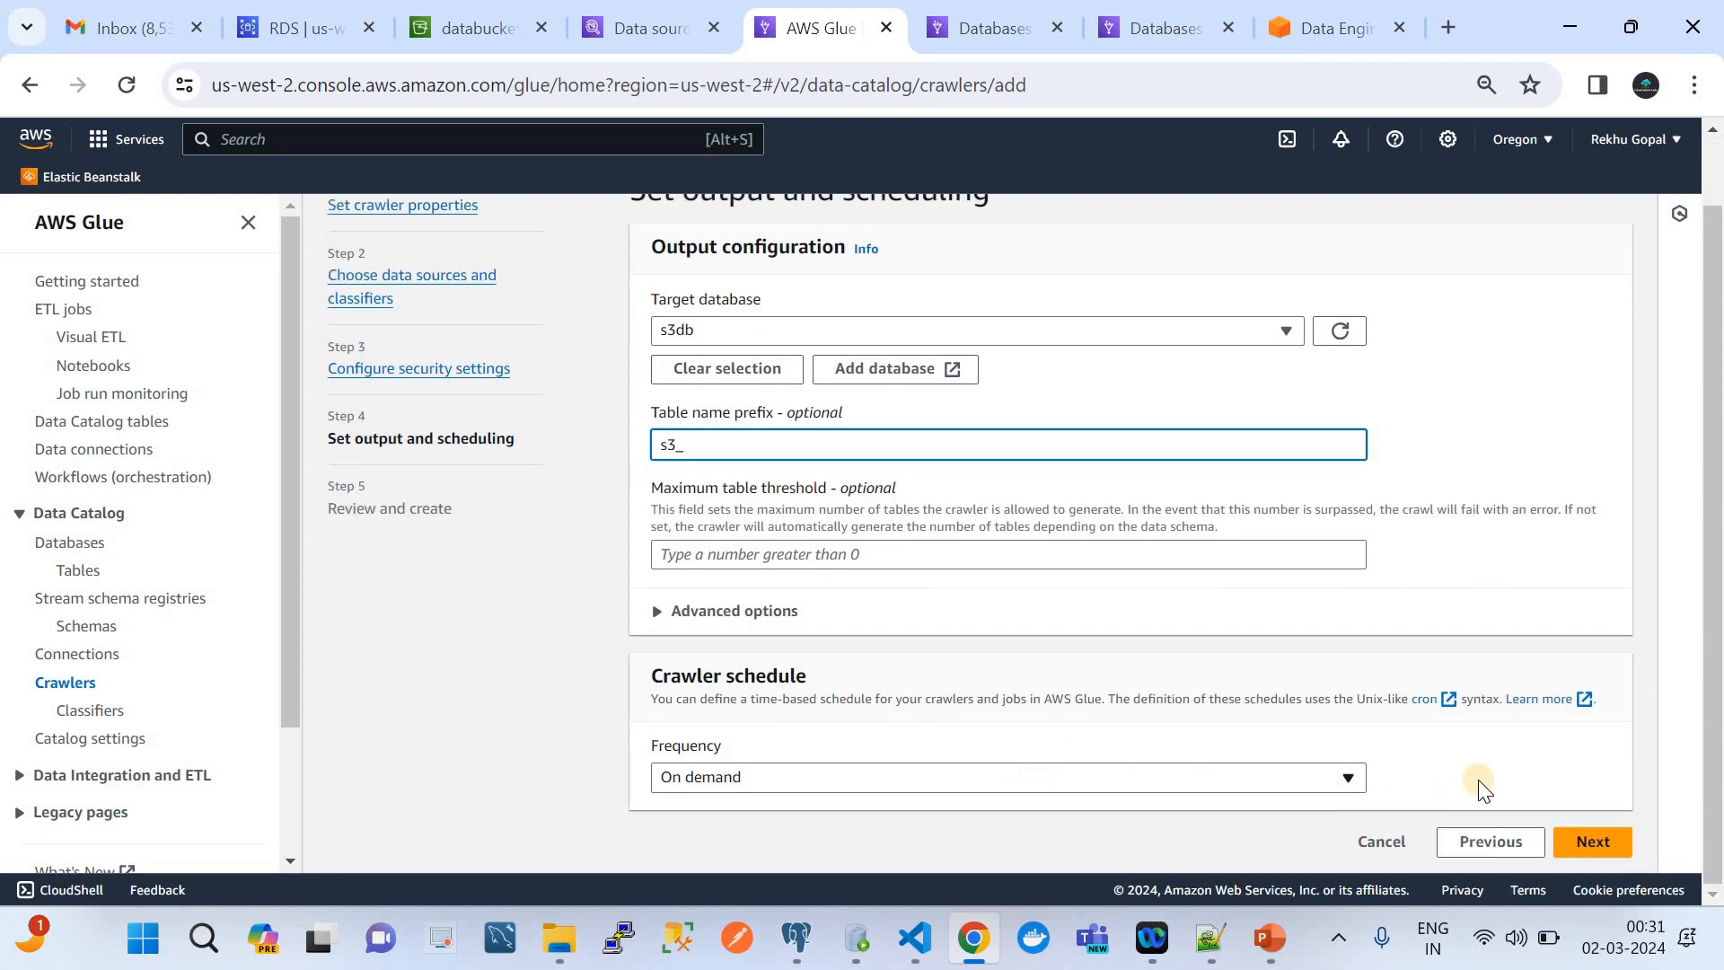
{"action": "left_click", "coordinate": [1587, 843]}
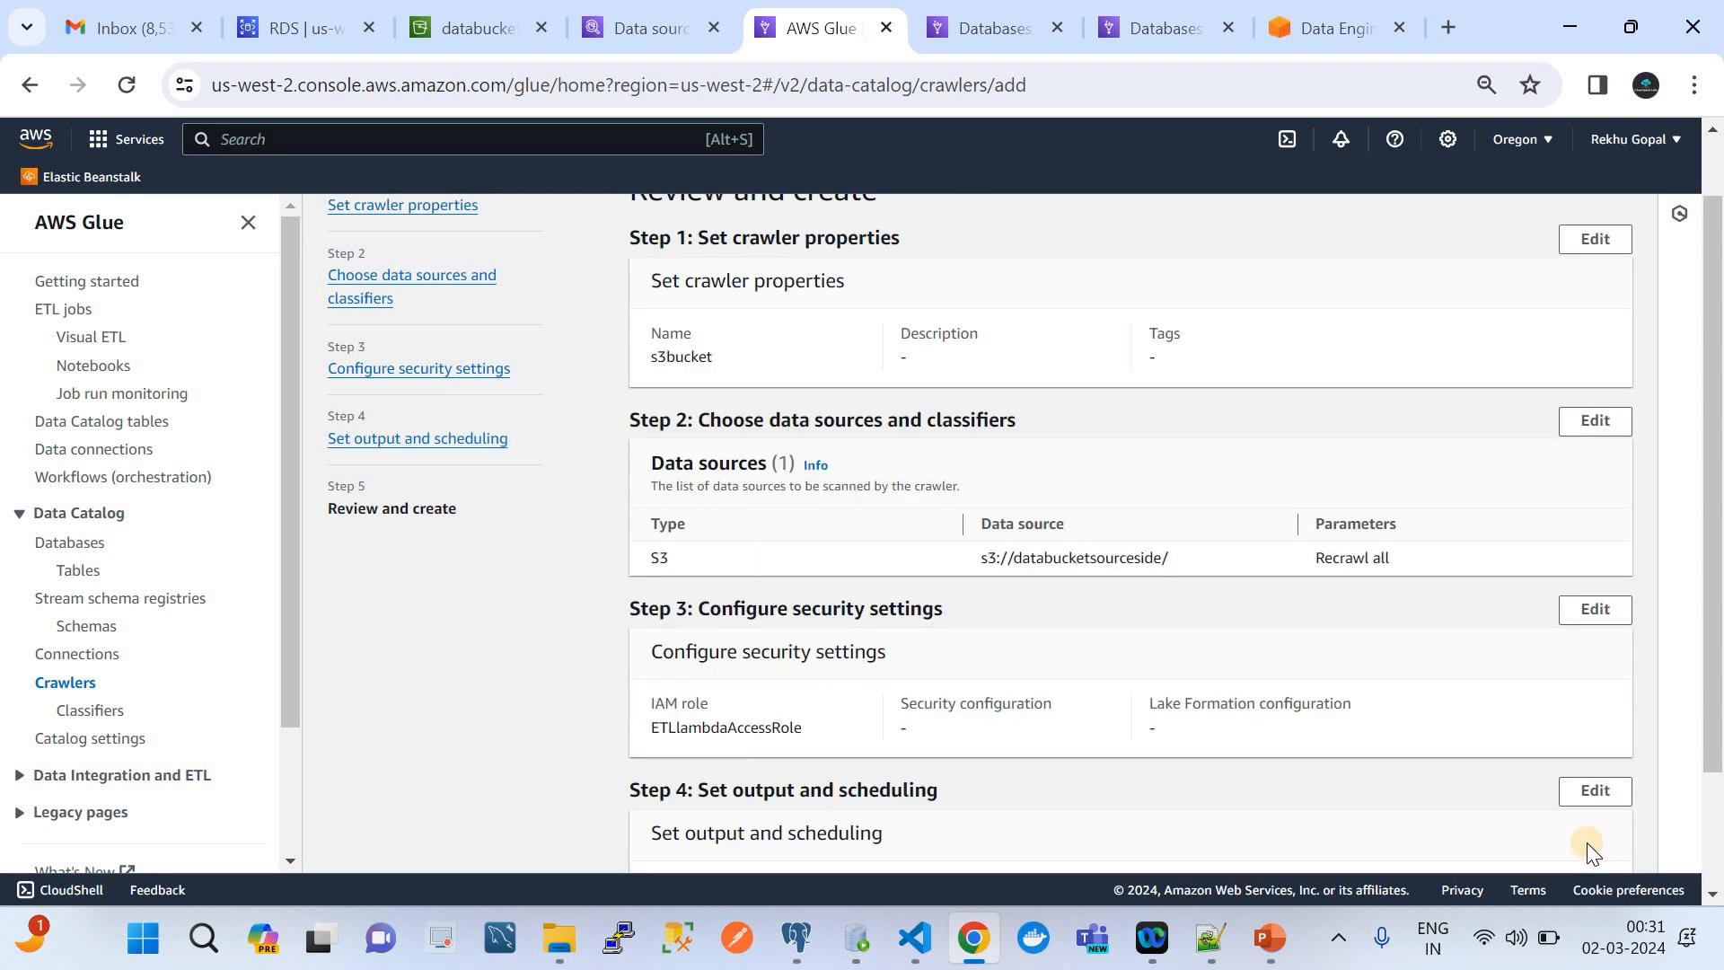
Create the crawler from the review page and open the refreshed list of crawlers
{"action": "scroll", "coordinate": [1587, 843], "scroll_direction": "down", "scroll_amount": 2}
{"action": "left_click", "coordinate": [1587, 842]}
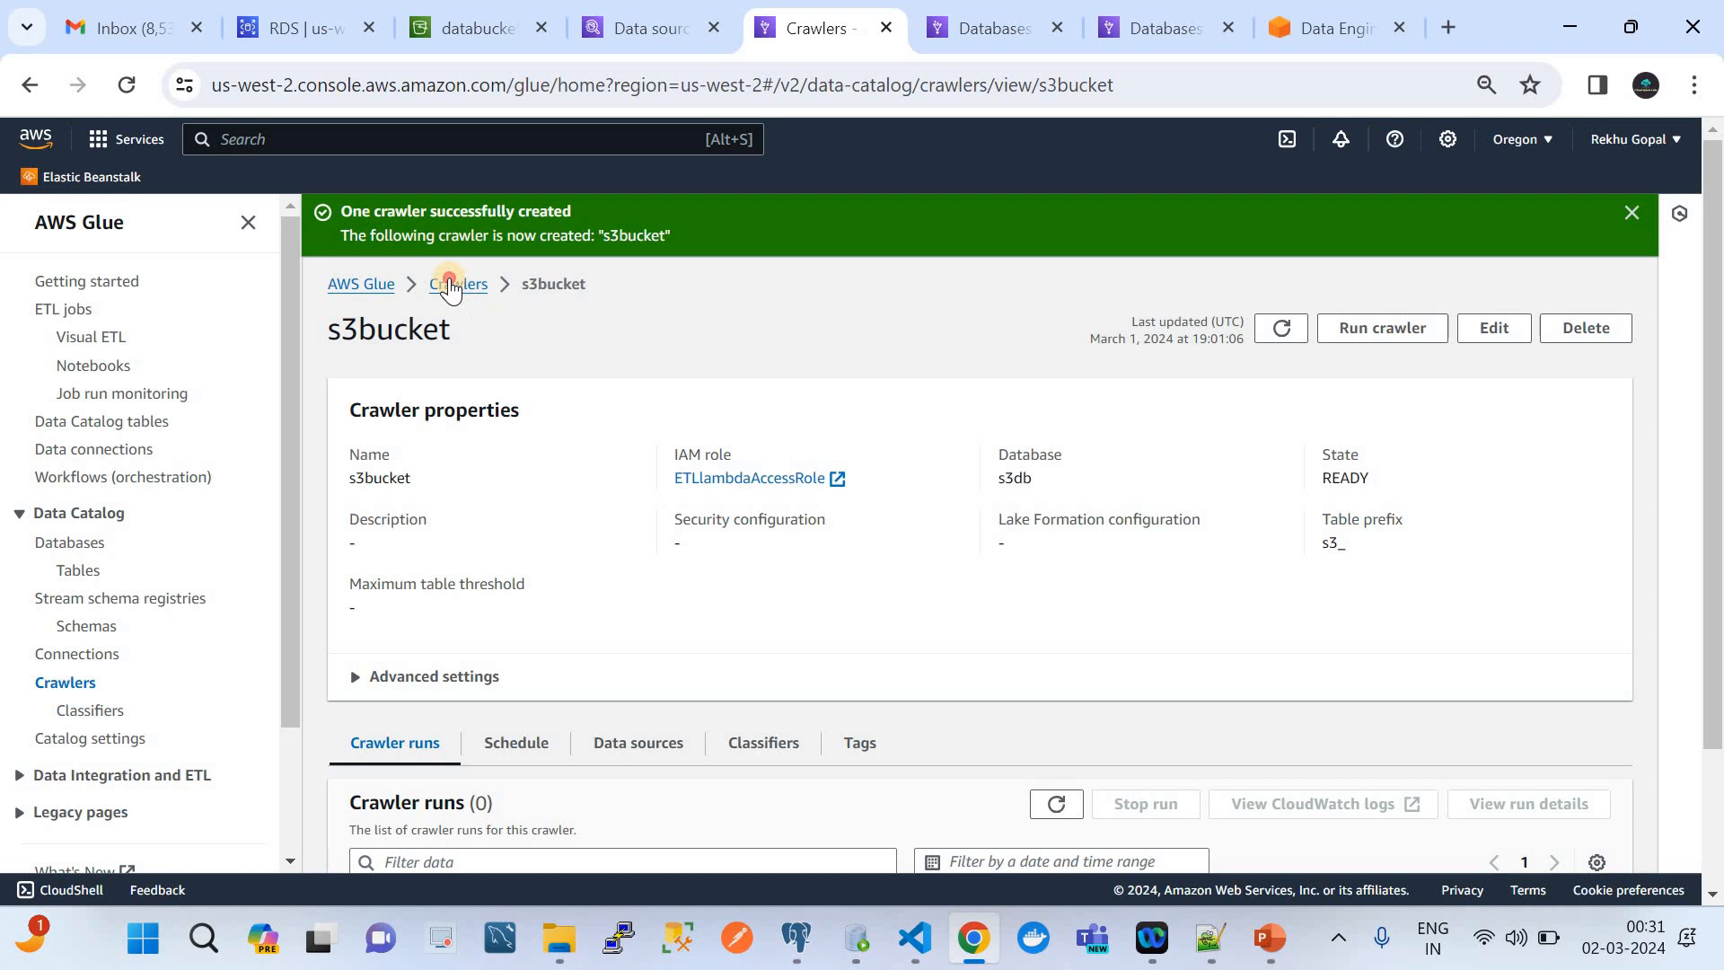
{"action": "left_click", "coordinate": [454, 284]}
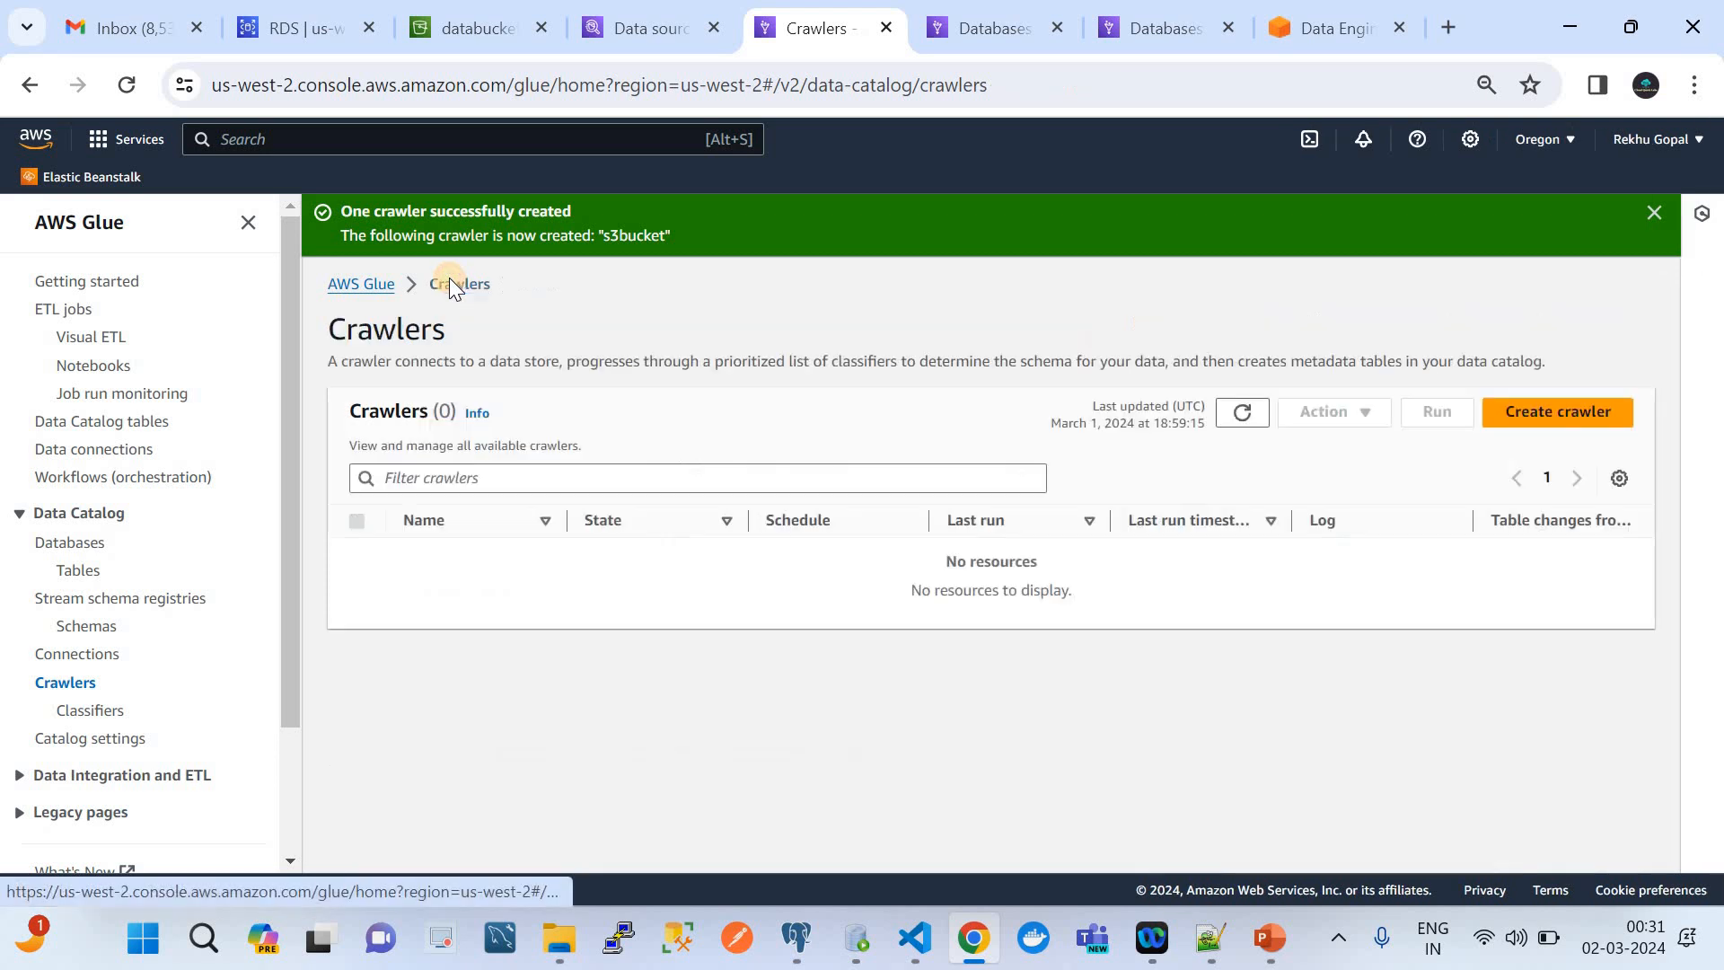
{"action": "left_click", "coordinate": [1631, 222]}
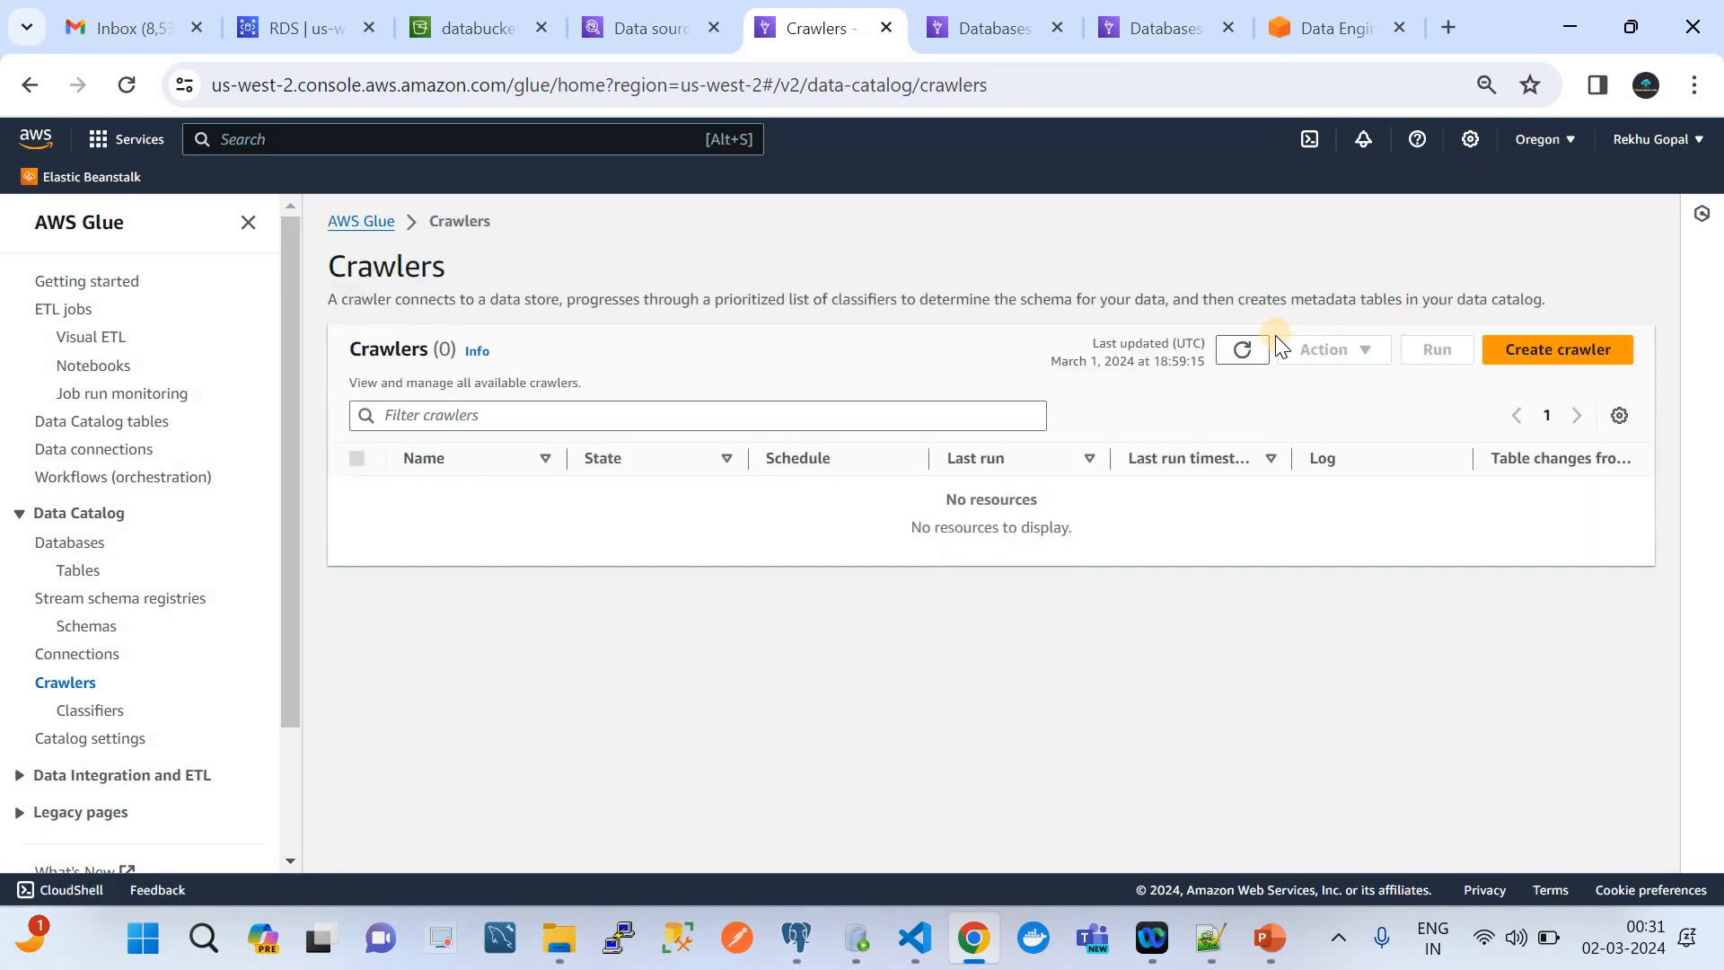
{"action": "left_click", "coordinate": [1242, 349]}
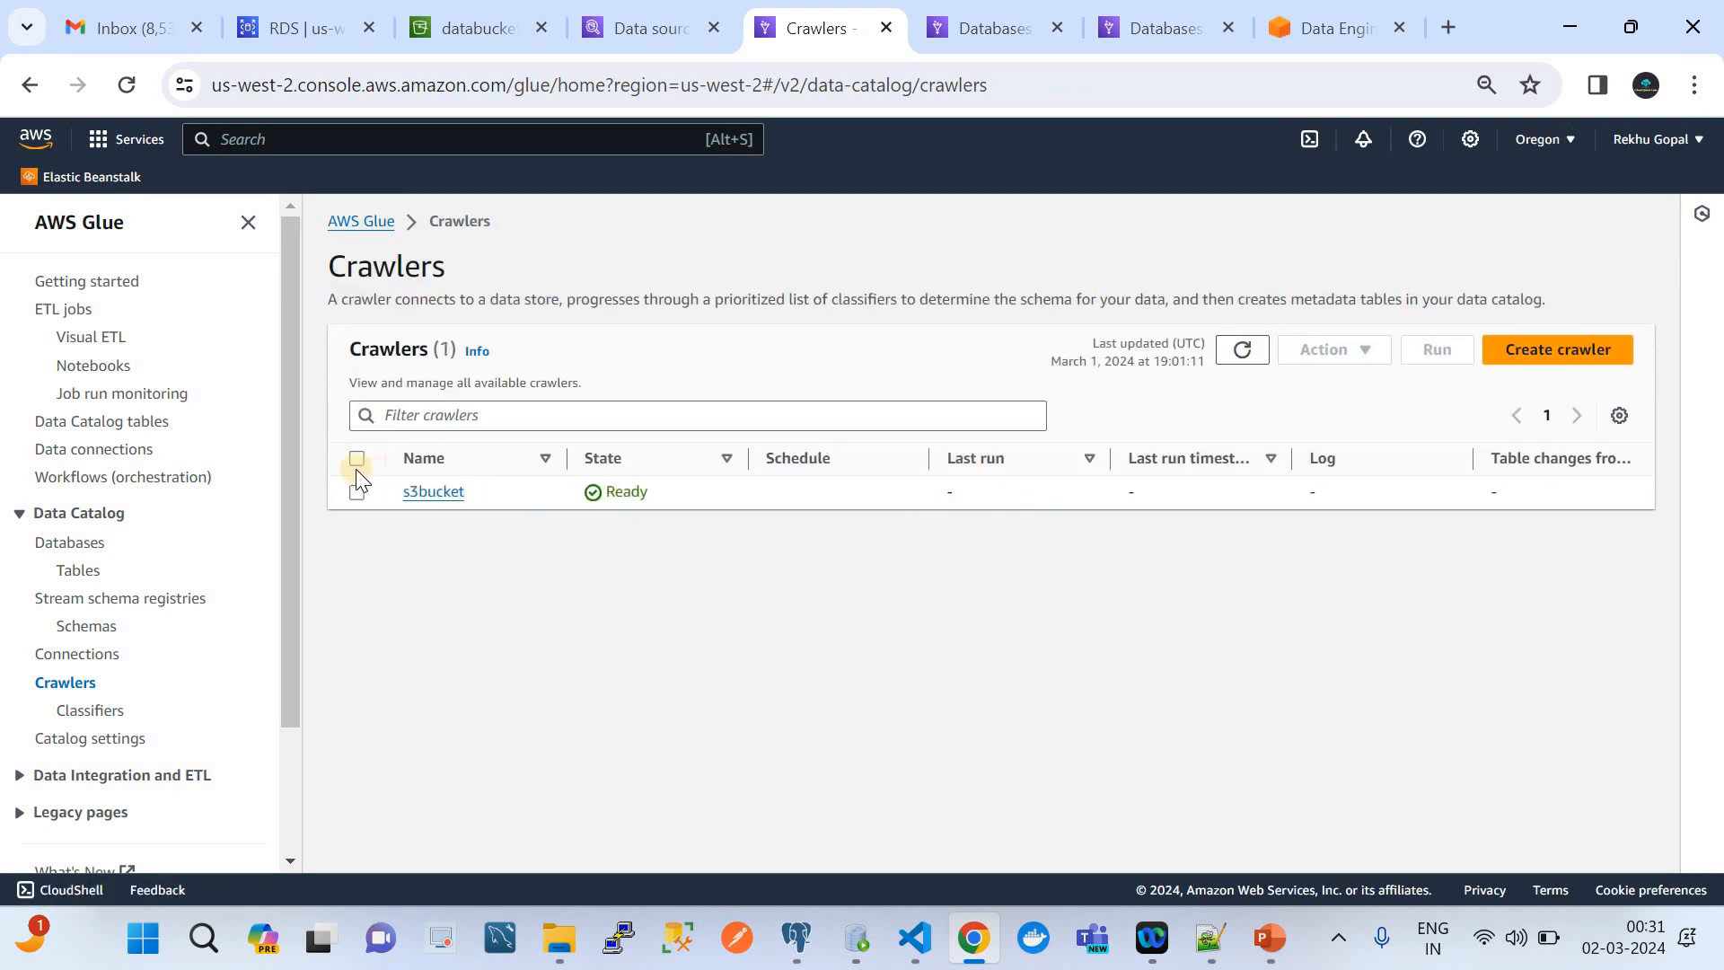
Run the s3bucket crawler and refresh the crawler list to follow its state
{"action": "left_click", "coordinate": [356, 460]}
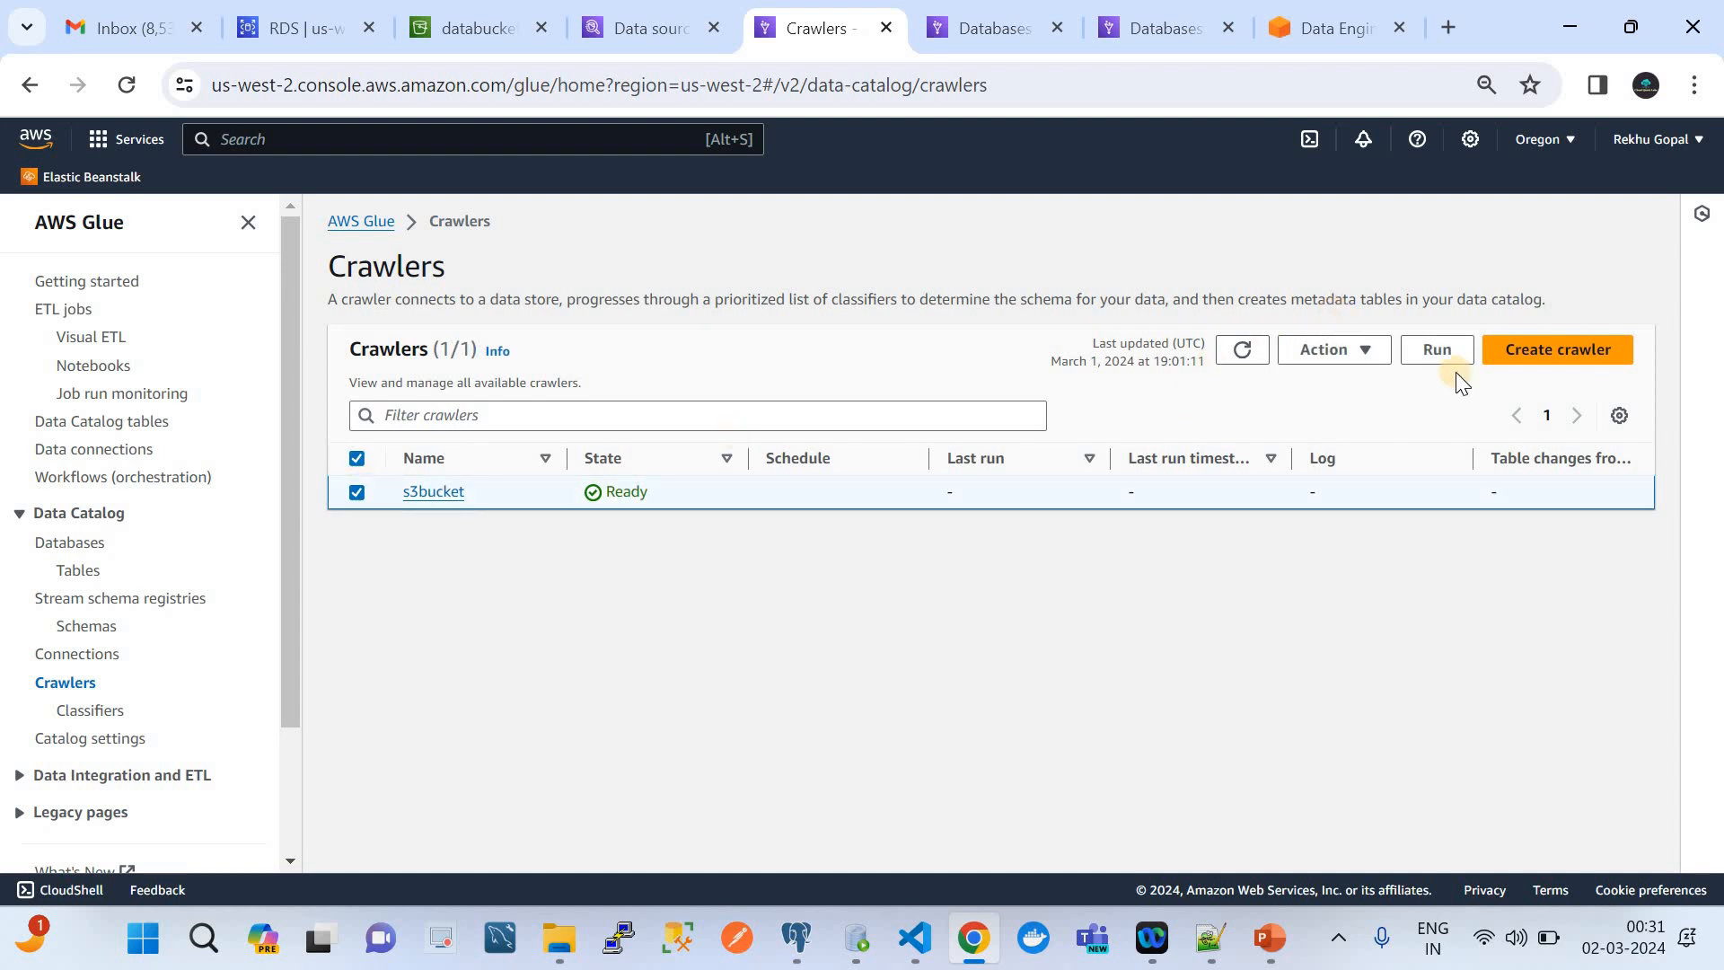
{"action": "left_click", "coordinate": [1437, 350]}
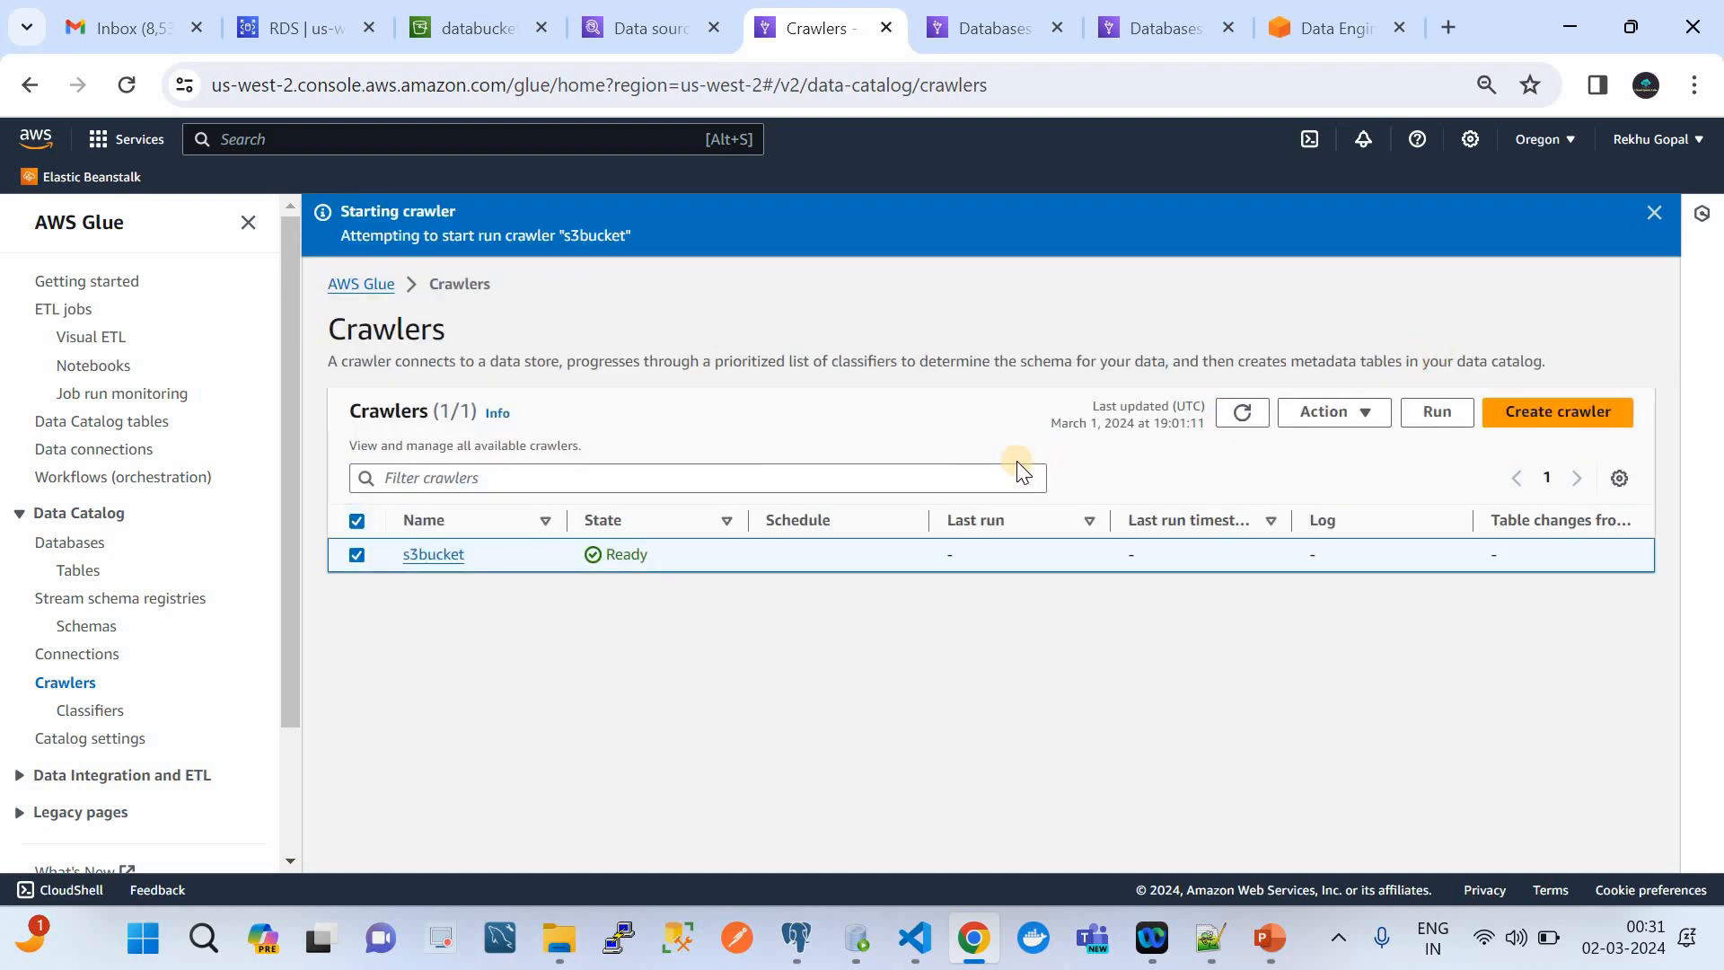
{"action": "left_click", "coordinate": [1242, 415]}
{"action": "left_click", "coordinate": [1243, 415]}
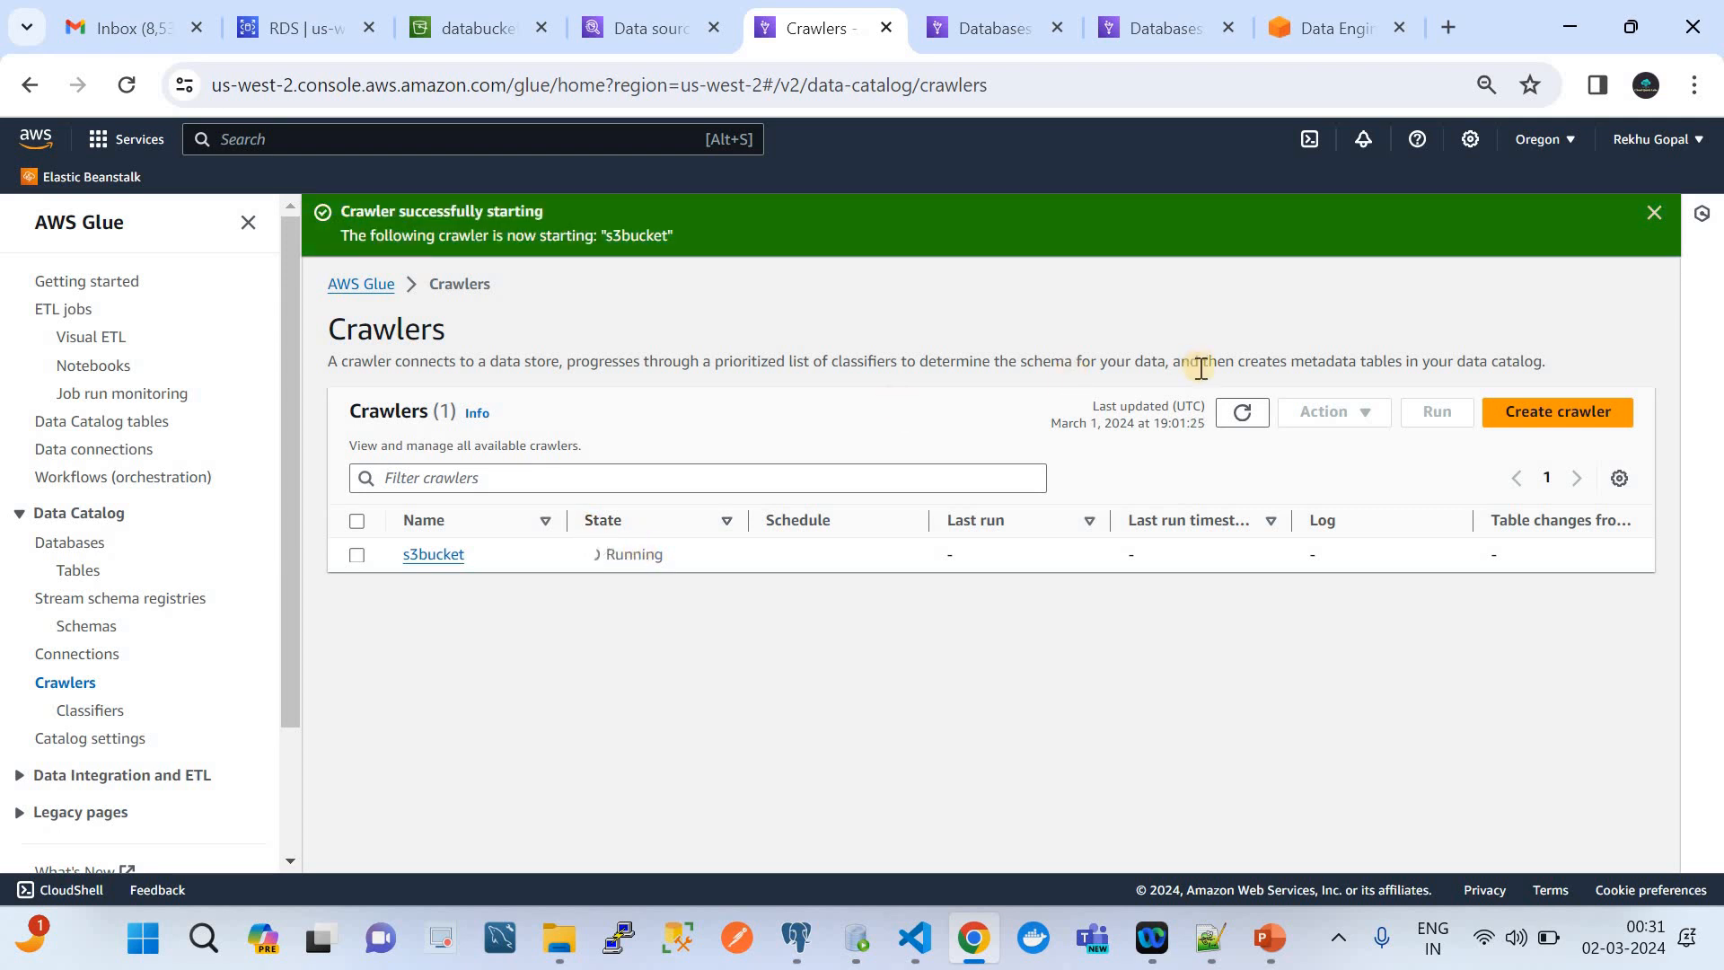
{"action": "left_click", "coordinate": [1242, 414]}
Check the refreshed Data Catalog tables list and the s3db database for tables from the crawler
{"action": "left_click", "coordinate": [86, 573]}
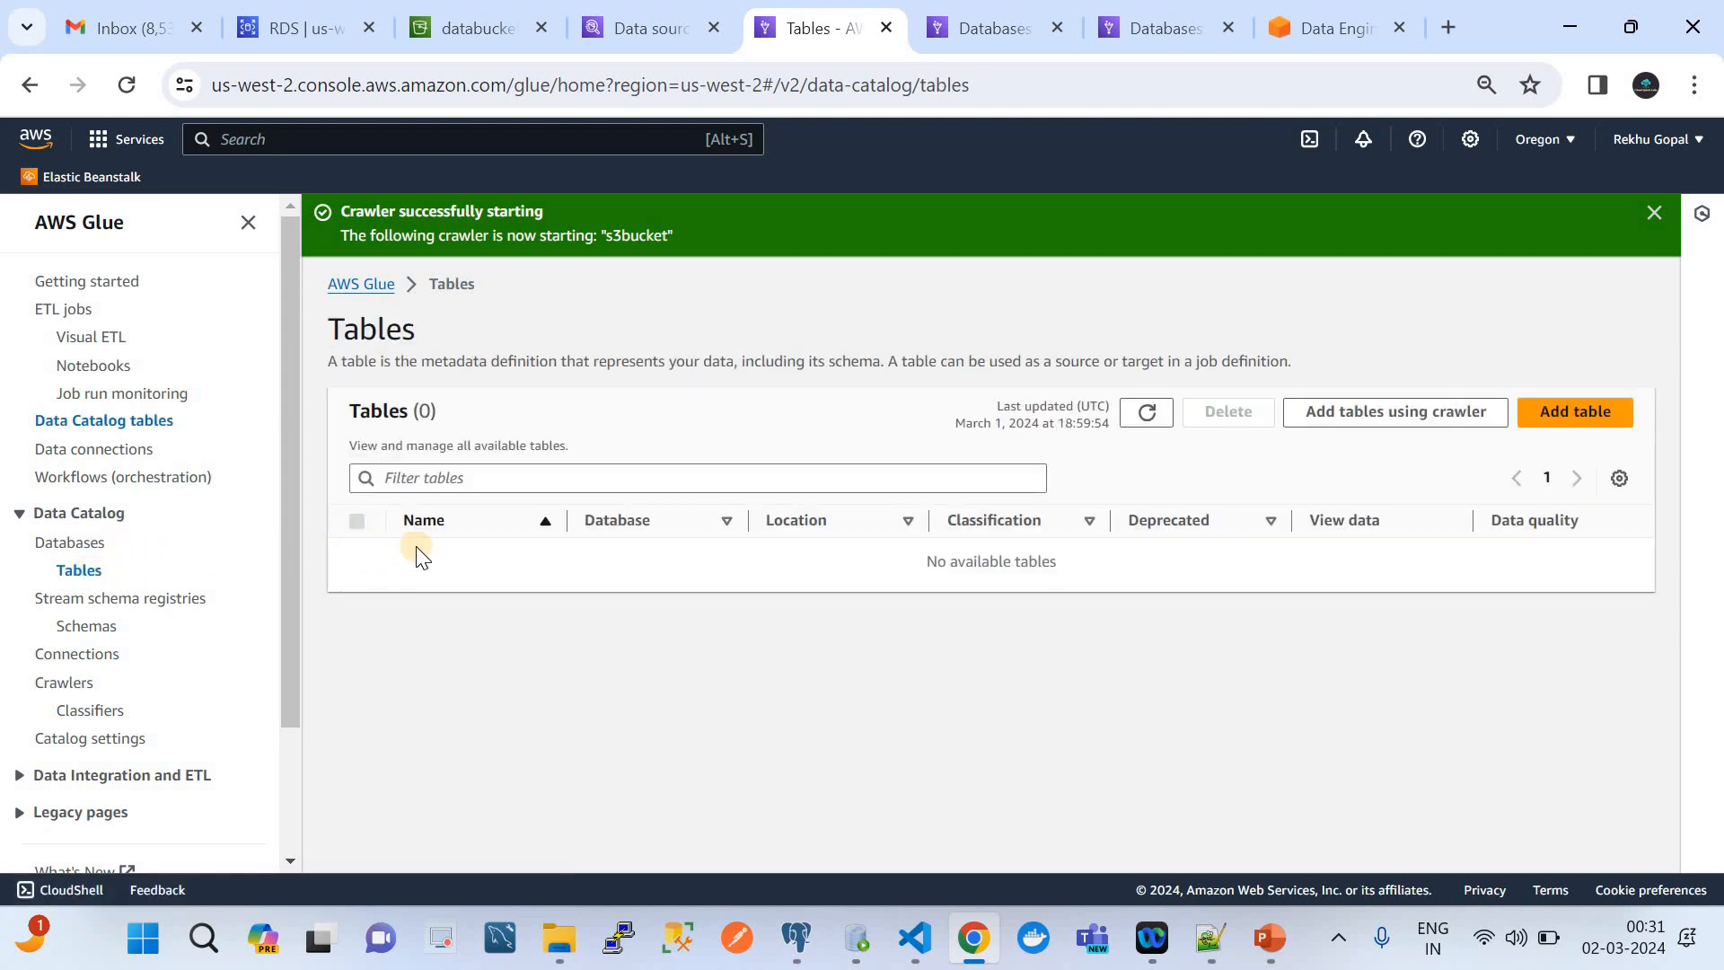
{"action": "left_click", "coordinate": [1148, 412]}
{"action": "left_click", "coordinate": [81, 542]}
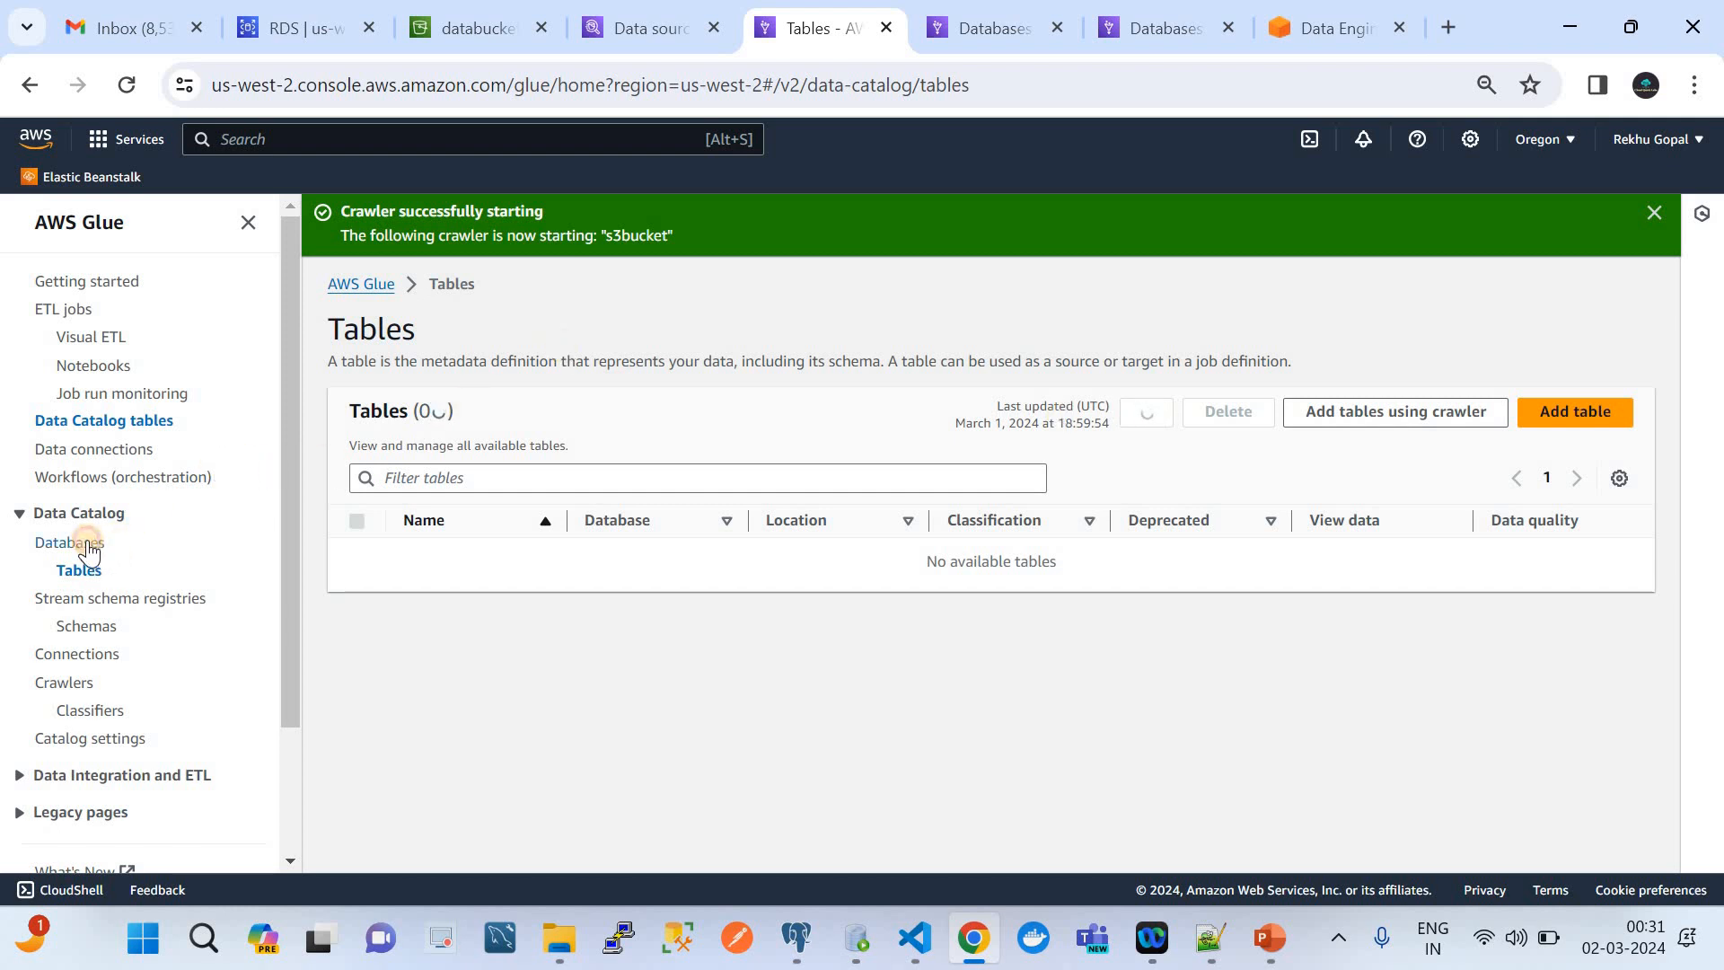
{"action": "left_click", "coordinate": [422, 515]}
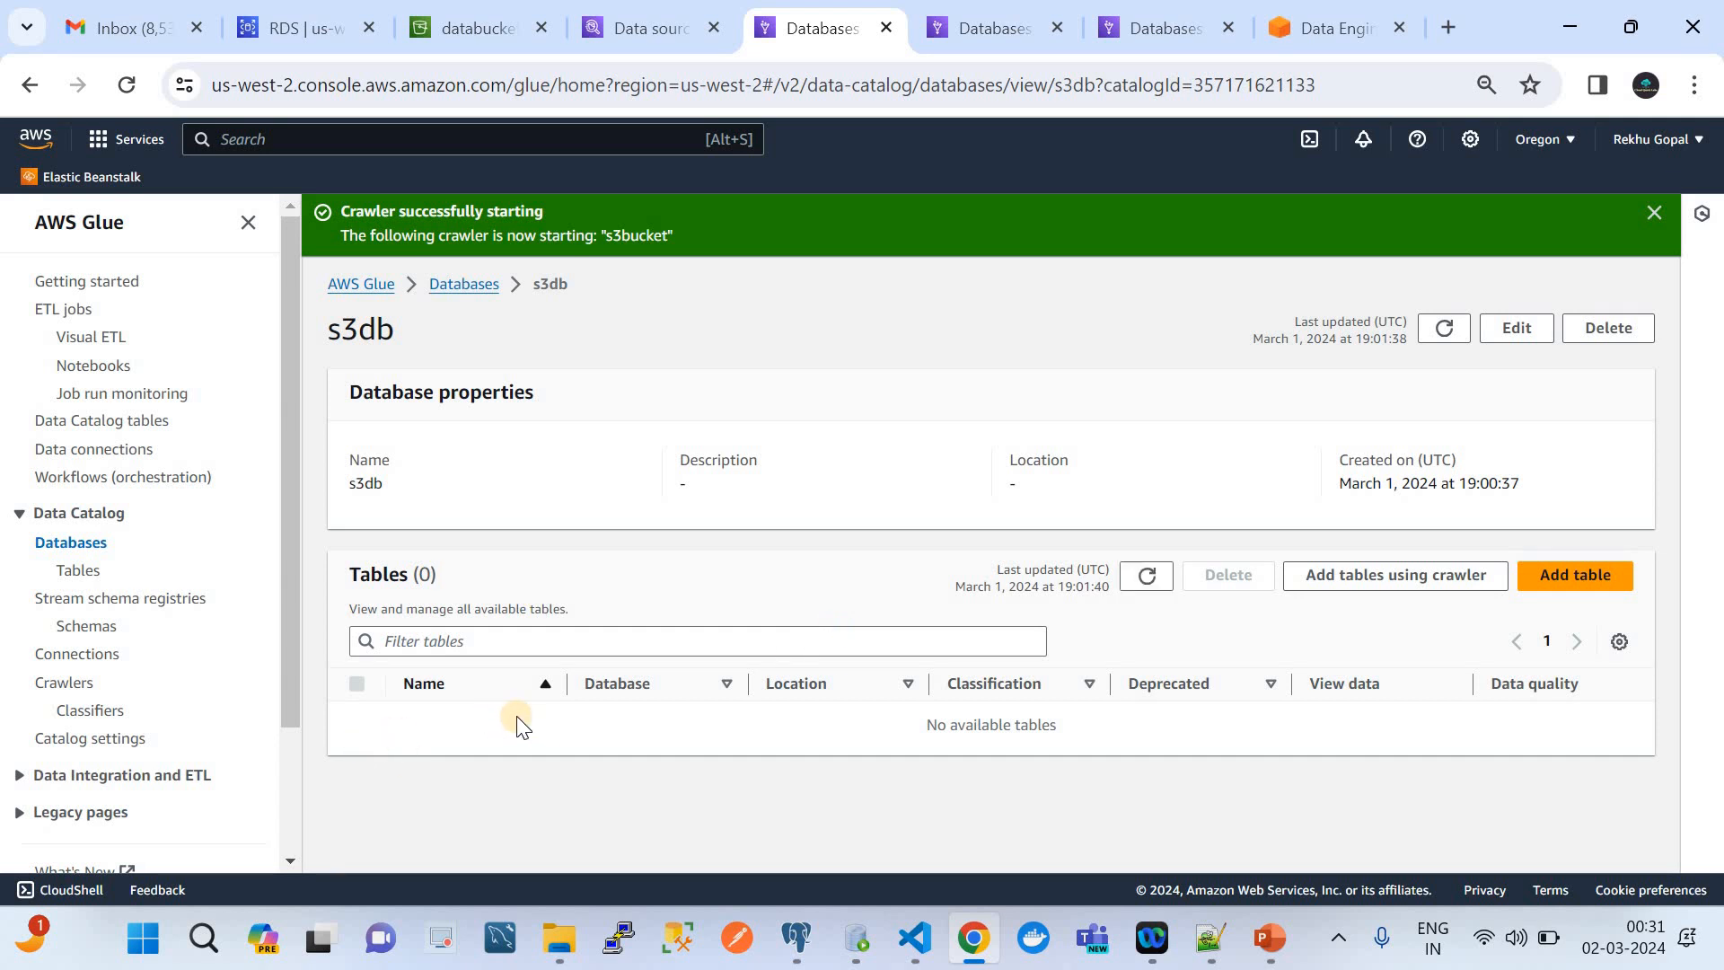
Reopen the list of crawlers, dismiss the start notification, and refresh the list repeatedly to follow the s3bucket crawler's run
{"action": "left_click", "coordinate": [81, 686]}
{"action": "left_click", "coordinate": [1237, 427]}
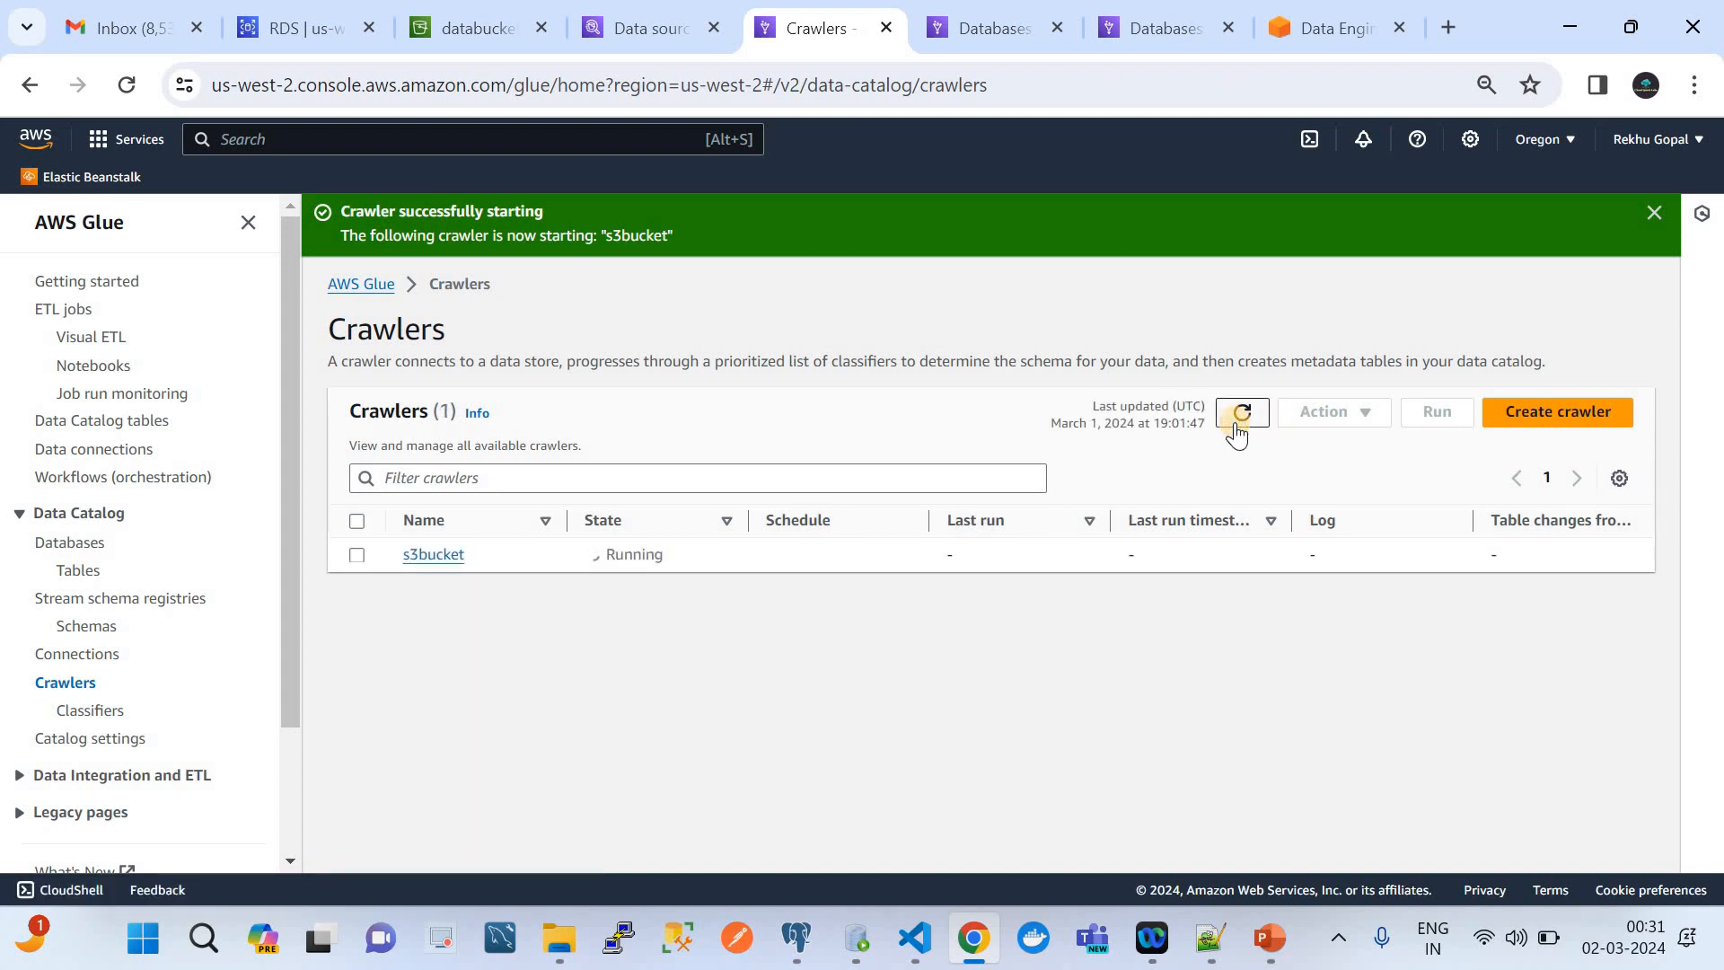
{"action": "left_click", "coordinate": [1239, 422]}
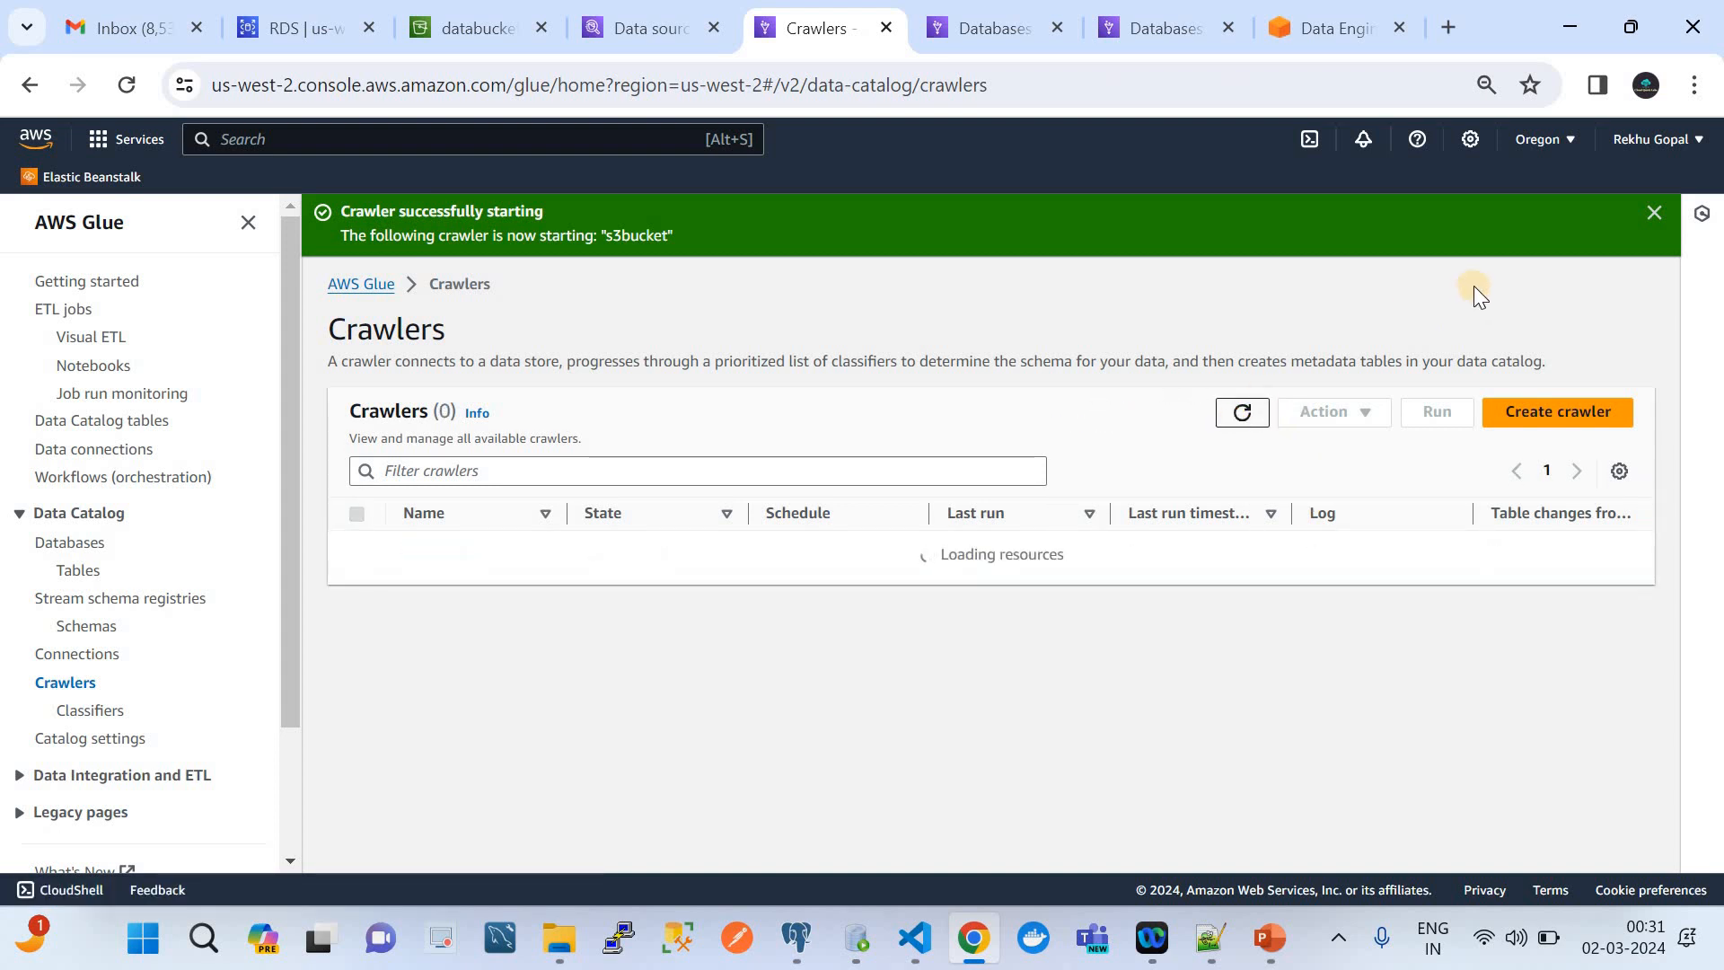
{"action": "left_click", "coordinate": [1658, 214]}
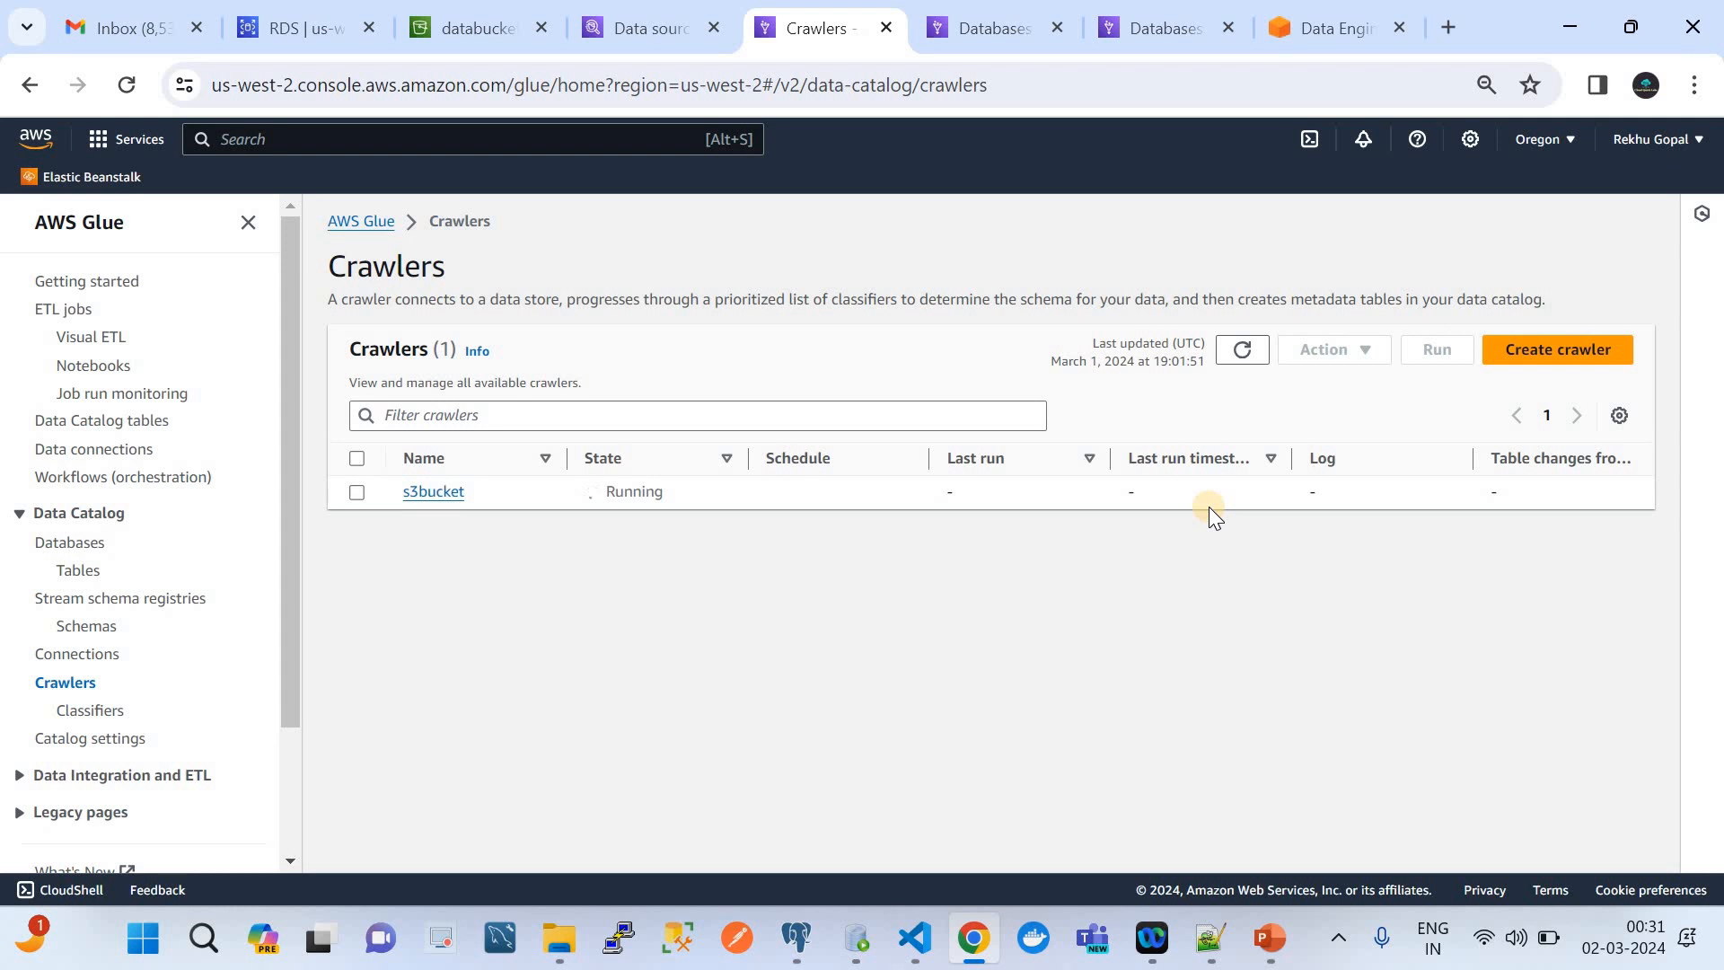
{"action": "left_click", "coordinate": [1233, 350]}
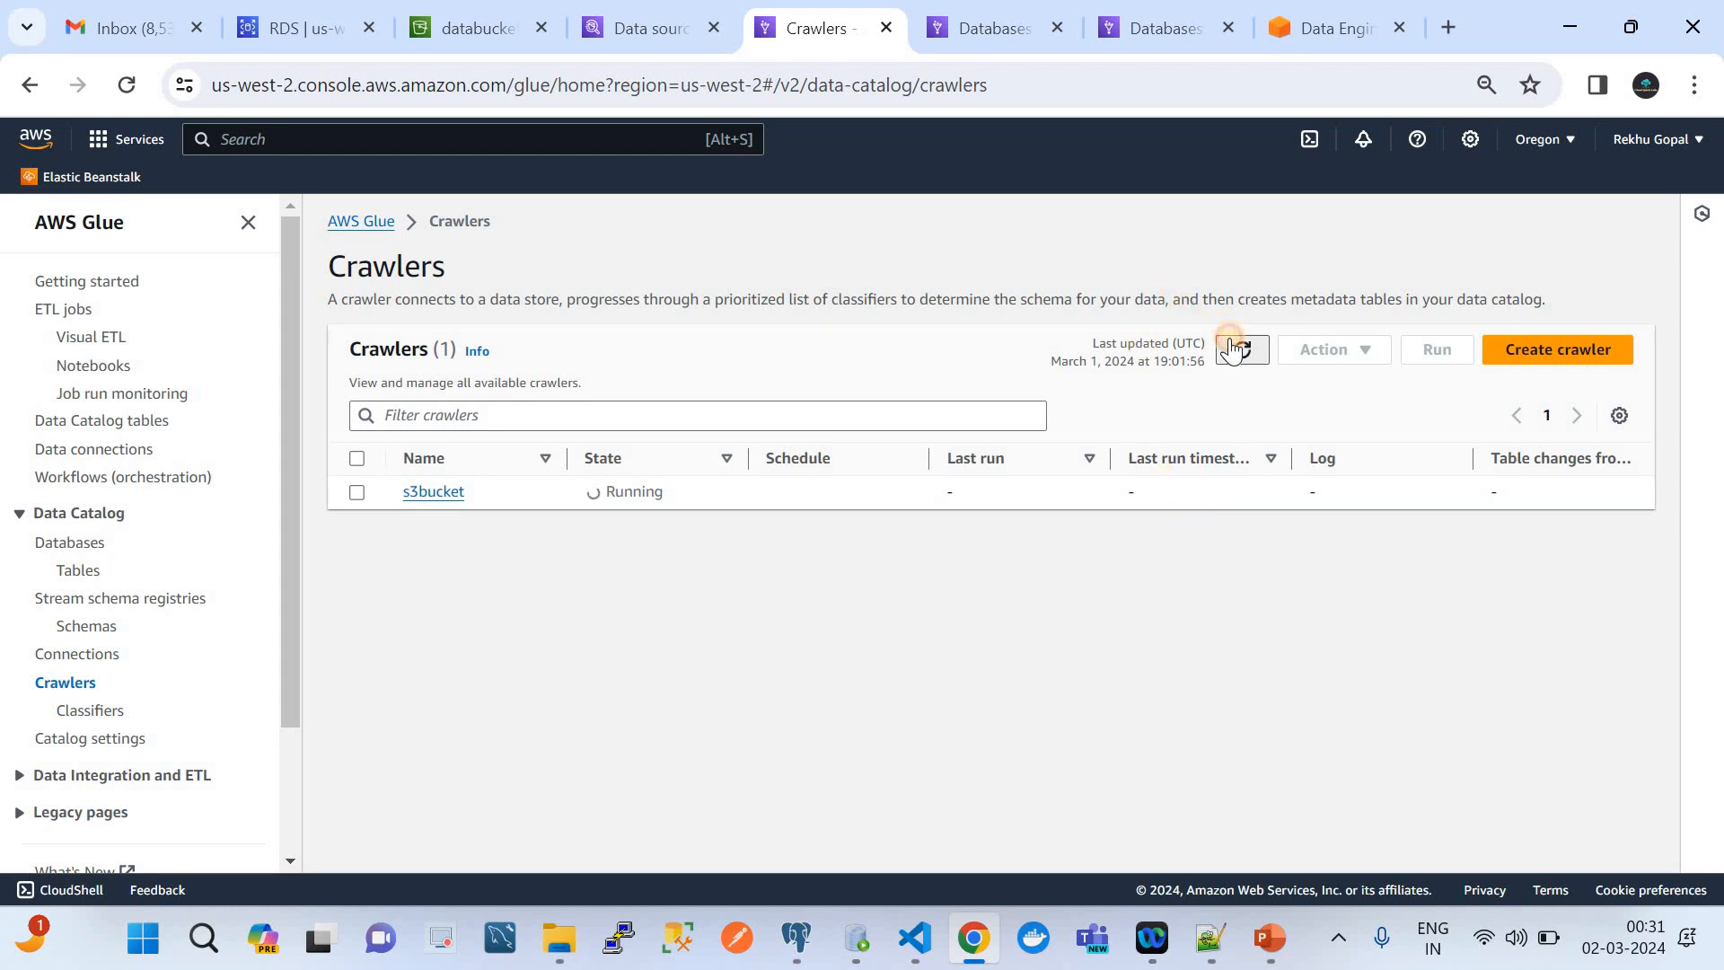
{"action": "left_click", "coordinate": [1233, 350]}
{"action": "left_click", "coordinate": [1239, 350]}
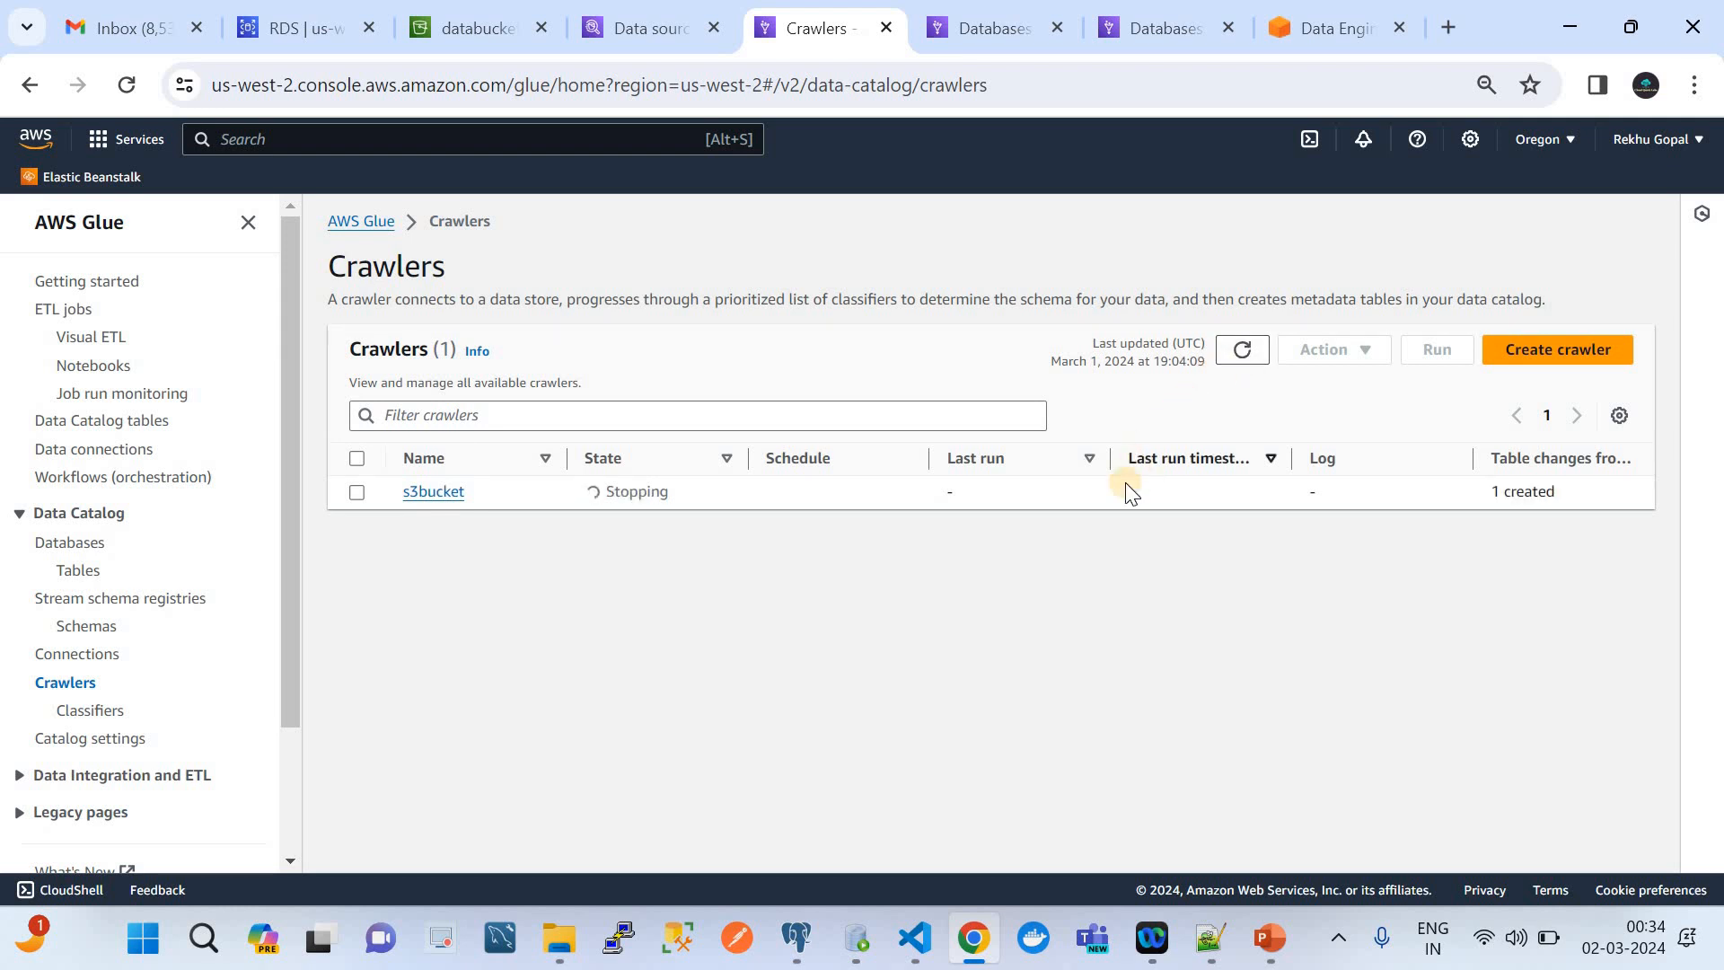
{"action": "left_click", "coordinate": [1241, 352]}
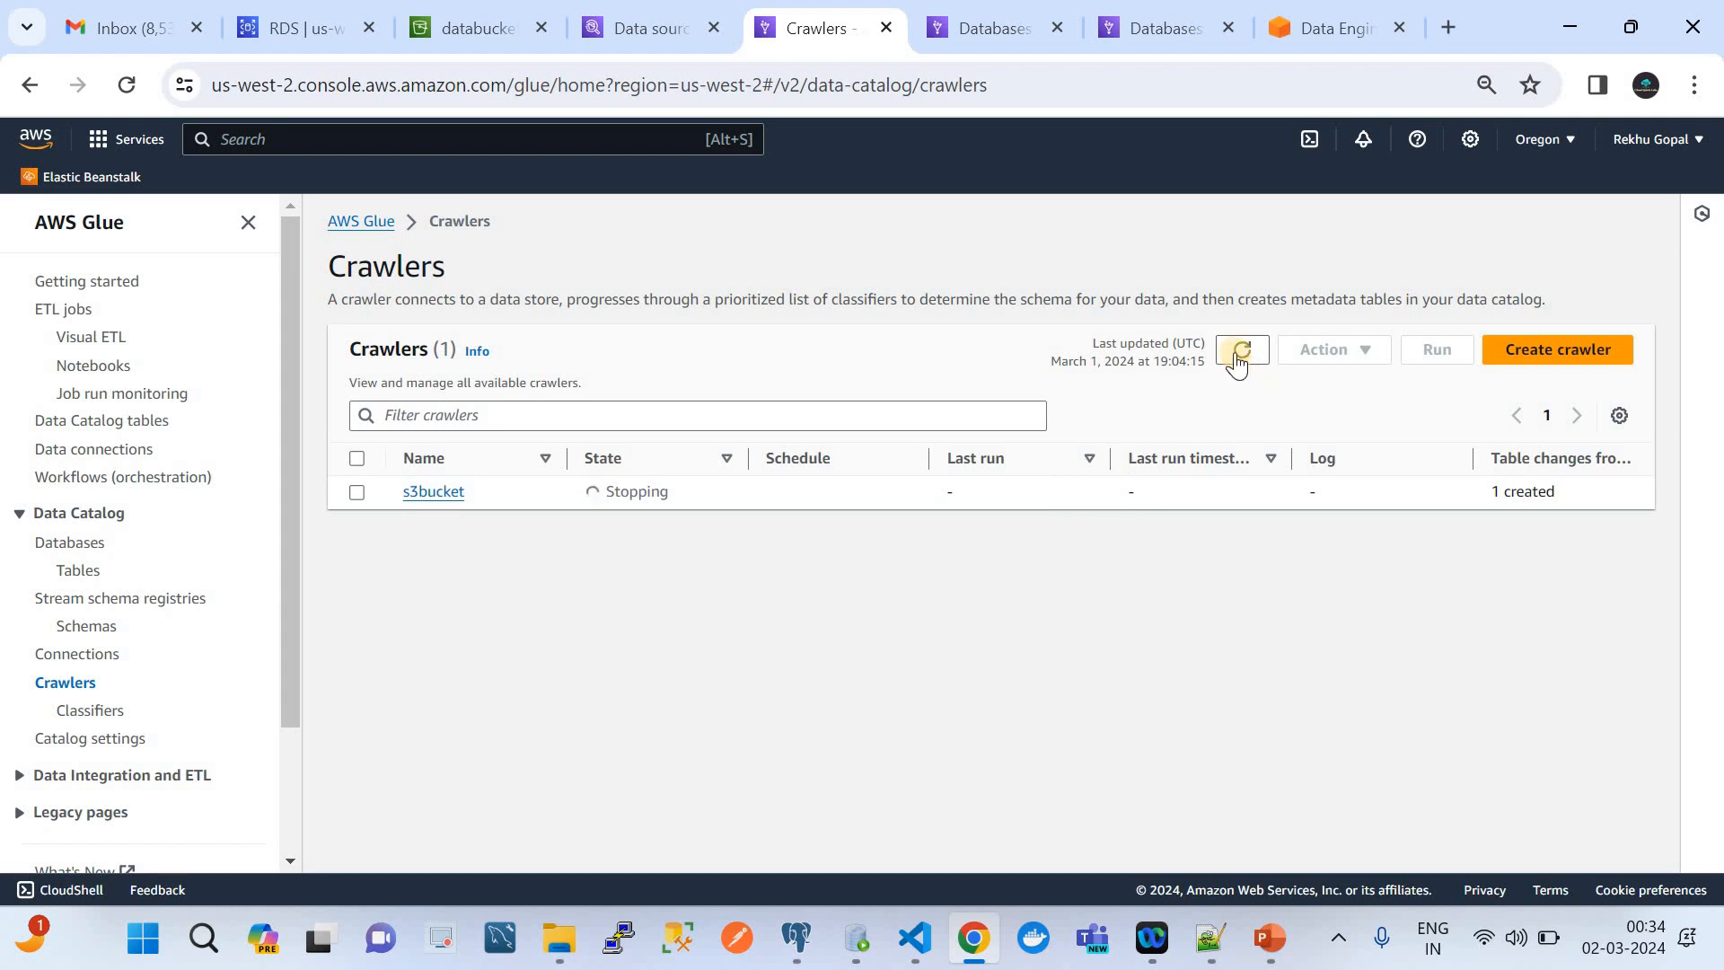
{"action": "left_click", "coordinate": [1240, 351]}
Check the refreshed tables of the s3db database and look at the Athena Federated Query slide in PowerPoint before returning to Chrome
{"action": "left_click", "coordinate": [77, 556]}
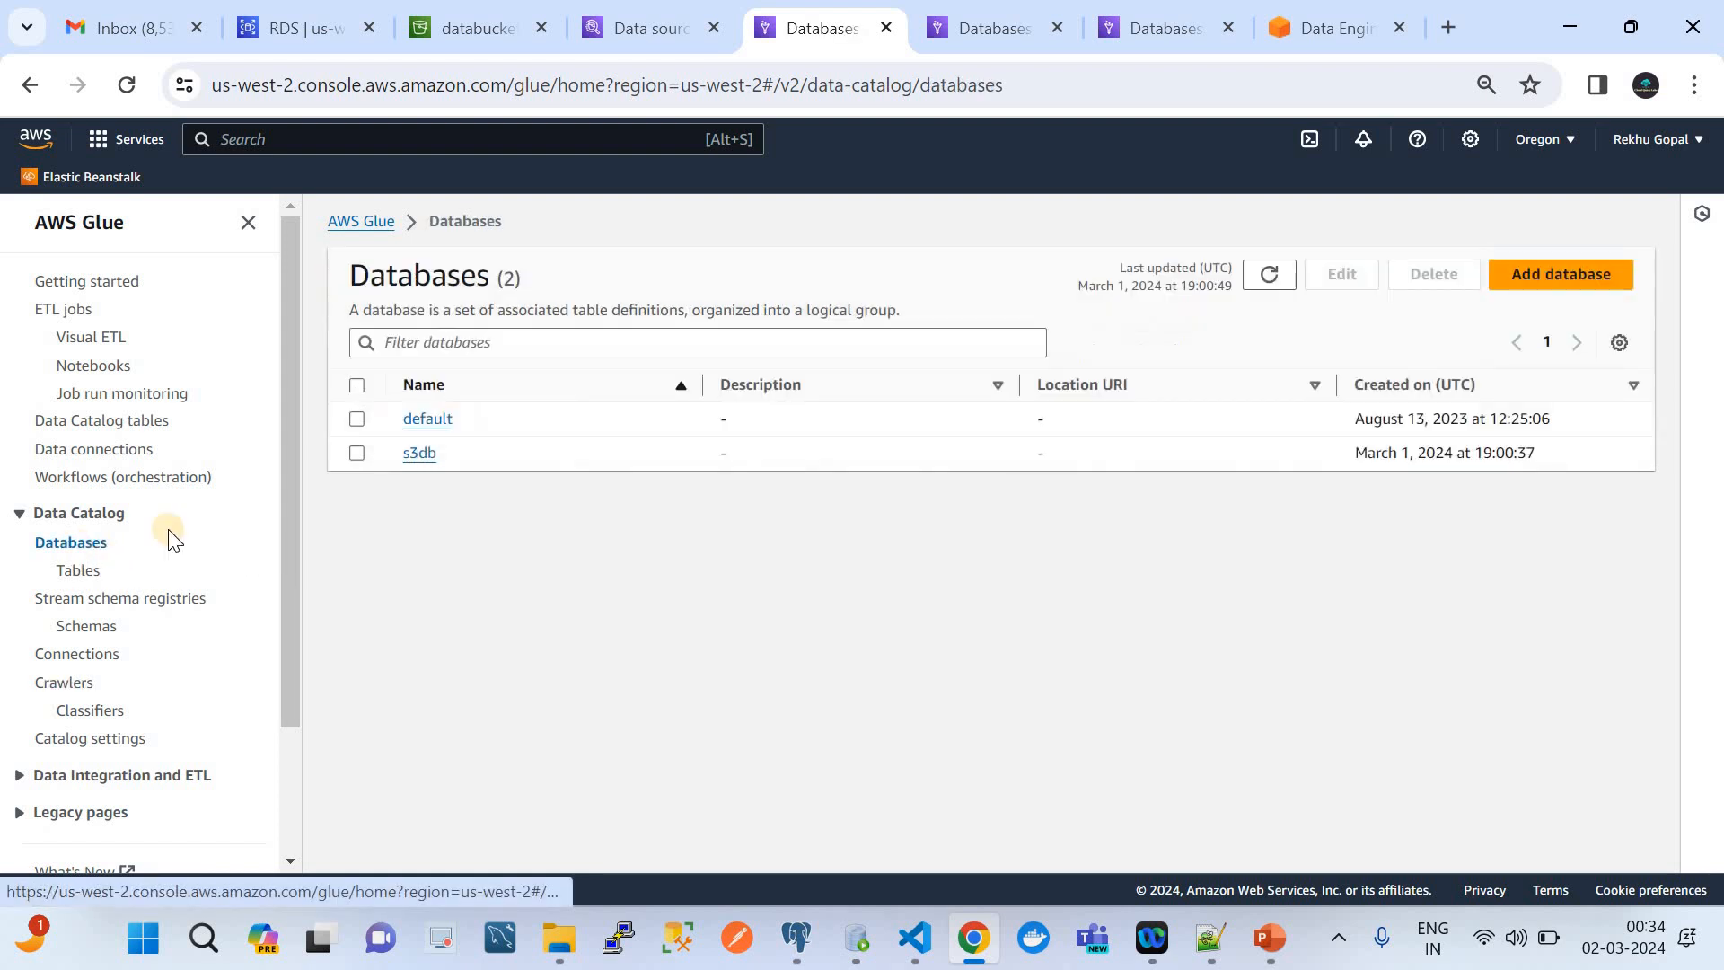
{"action": "left_click", "coordinate": [420, 454]}
{"action": "left_click", "coordinate": [1147, 513]}
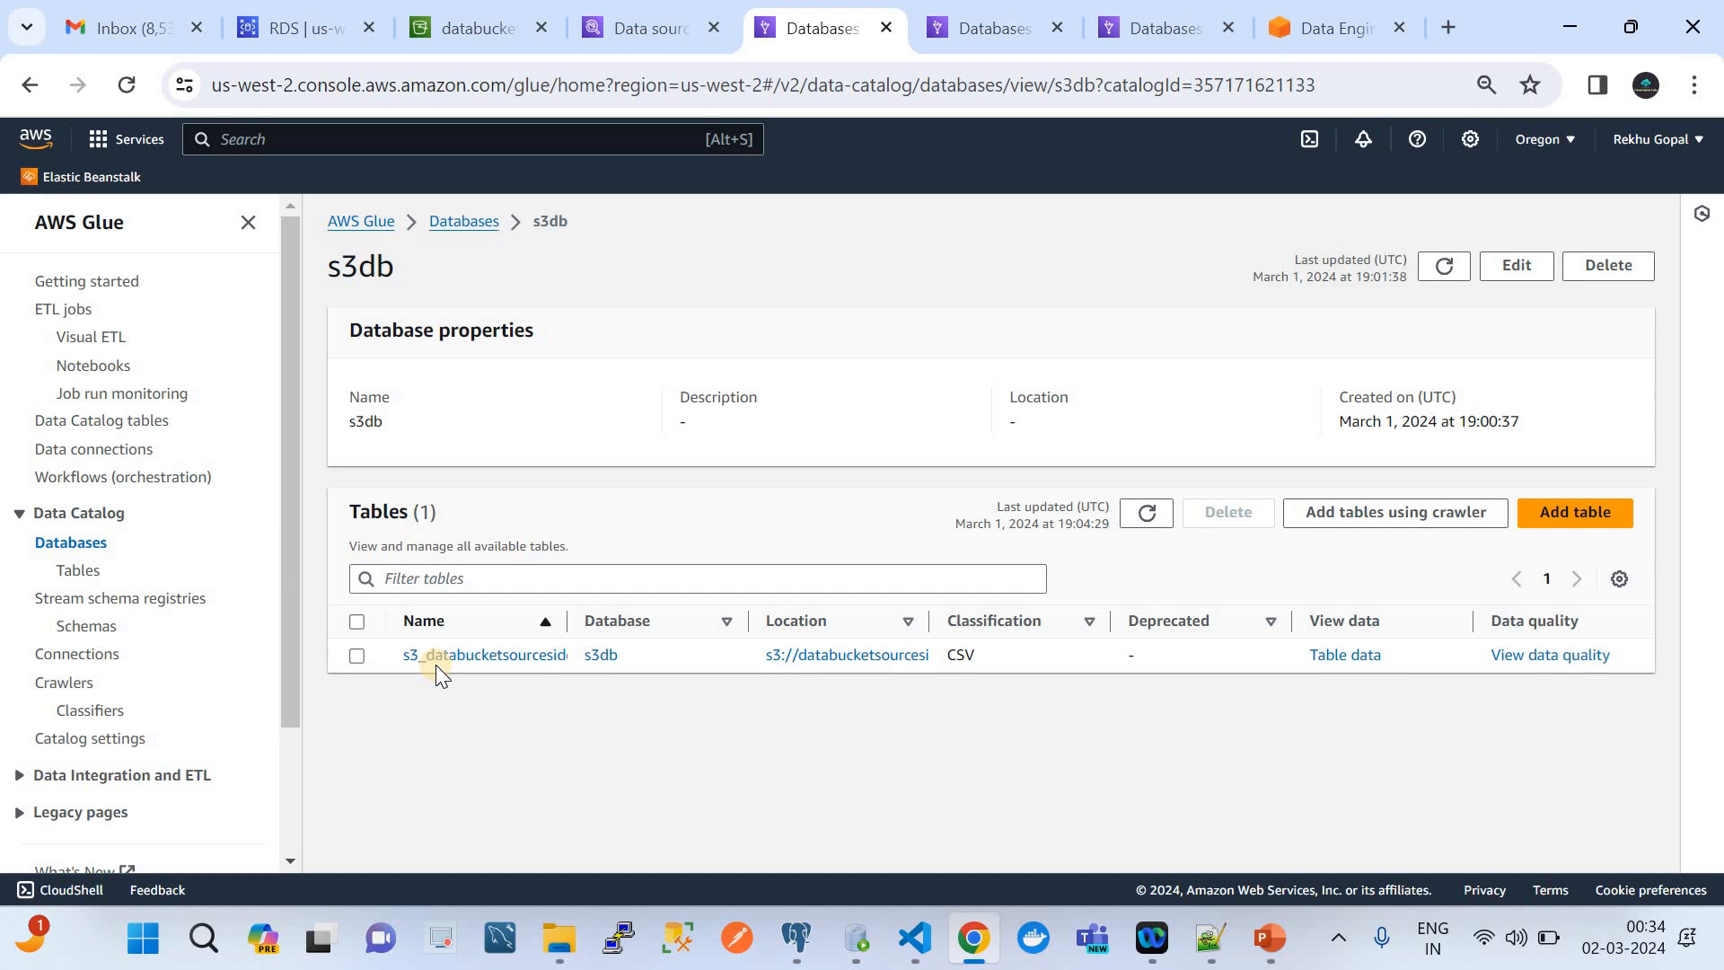
{"action": "left_click", "coordinate": [1262, 938]}
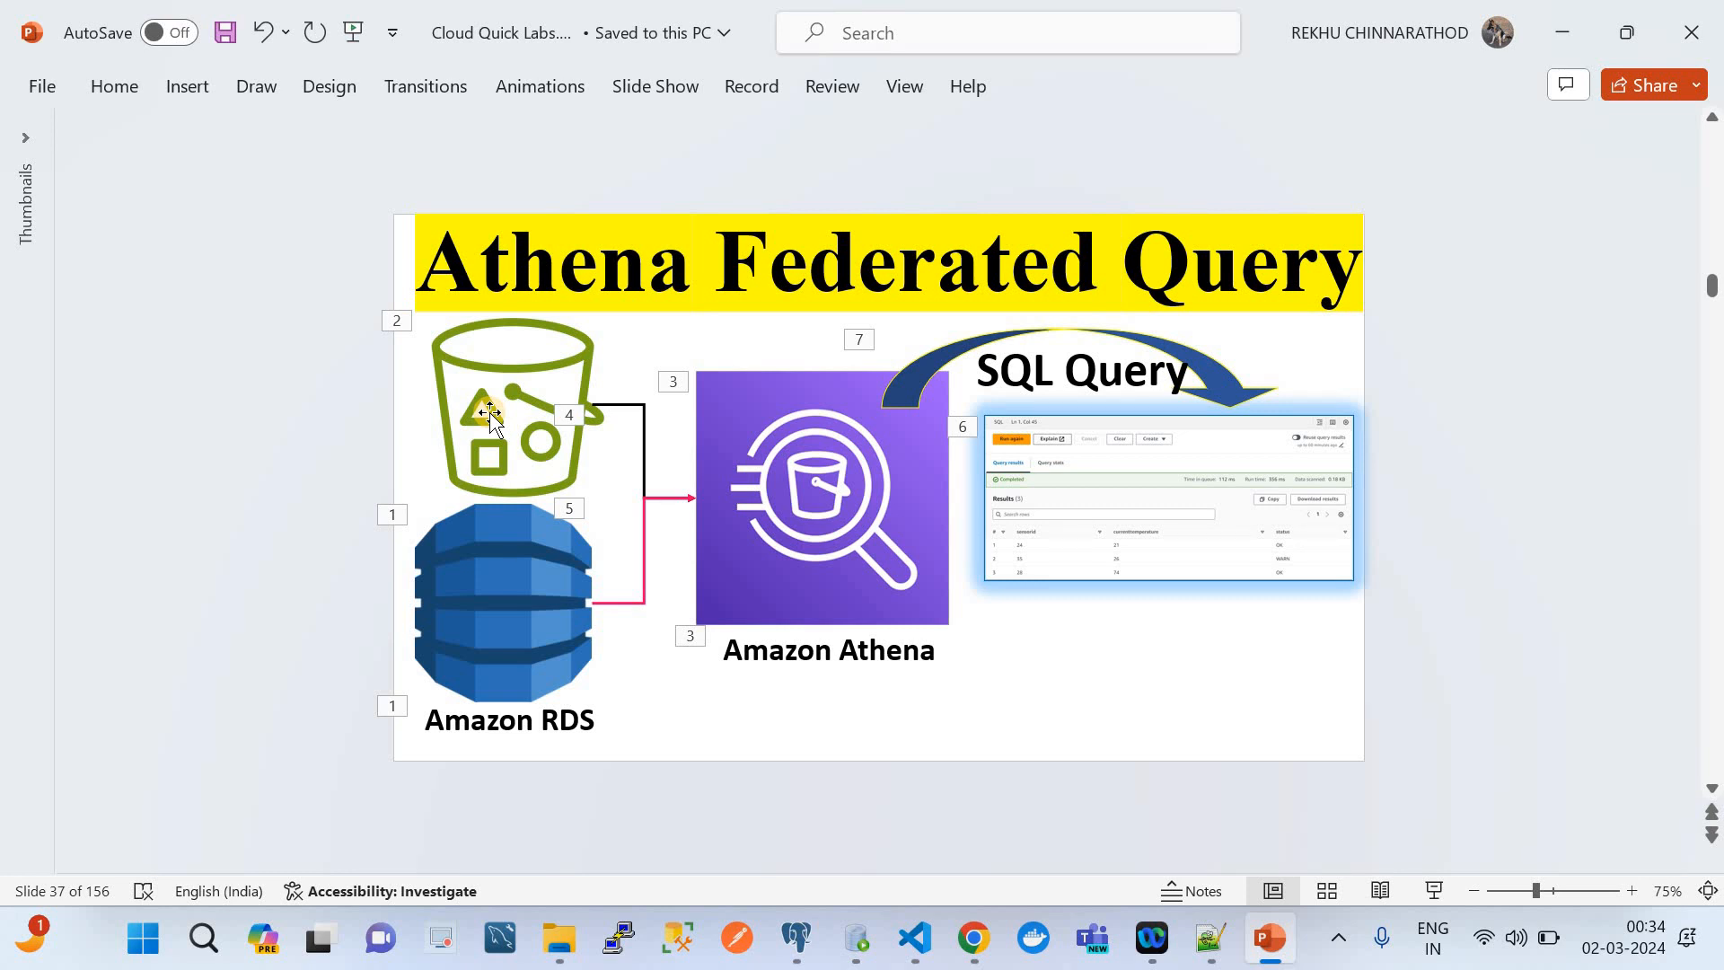
{"action": "left_click", "coordinate": [974, 937]}
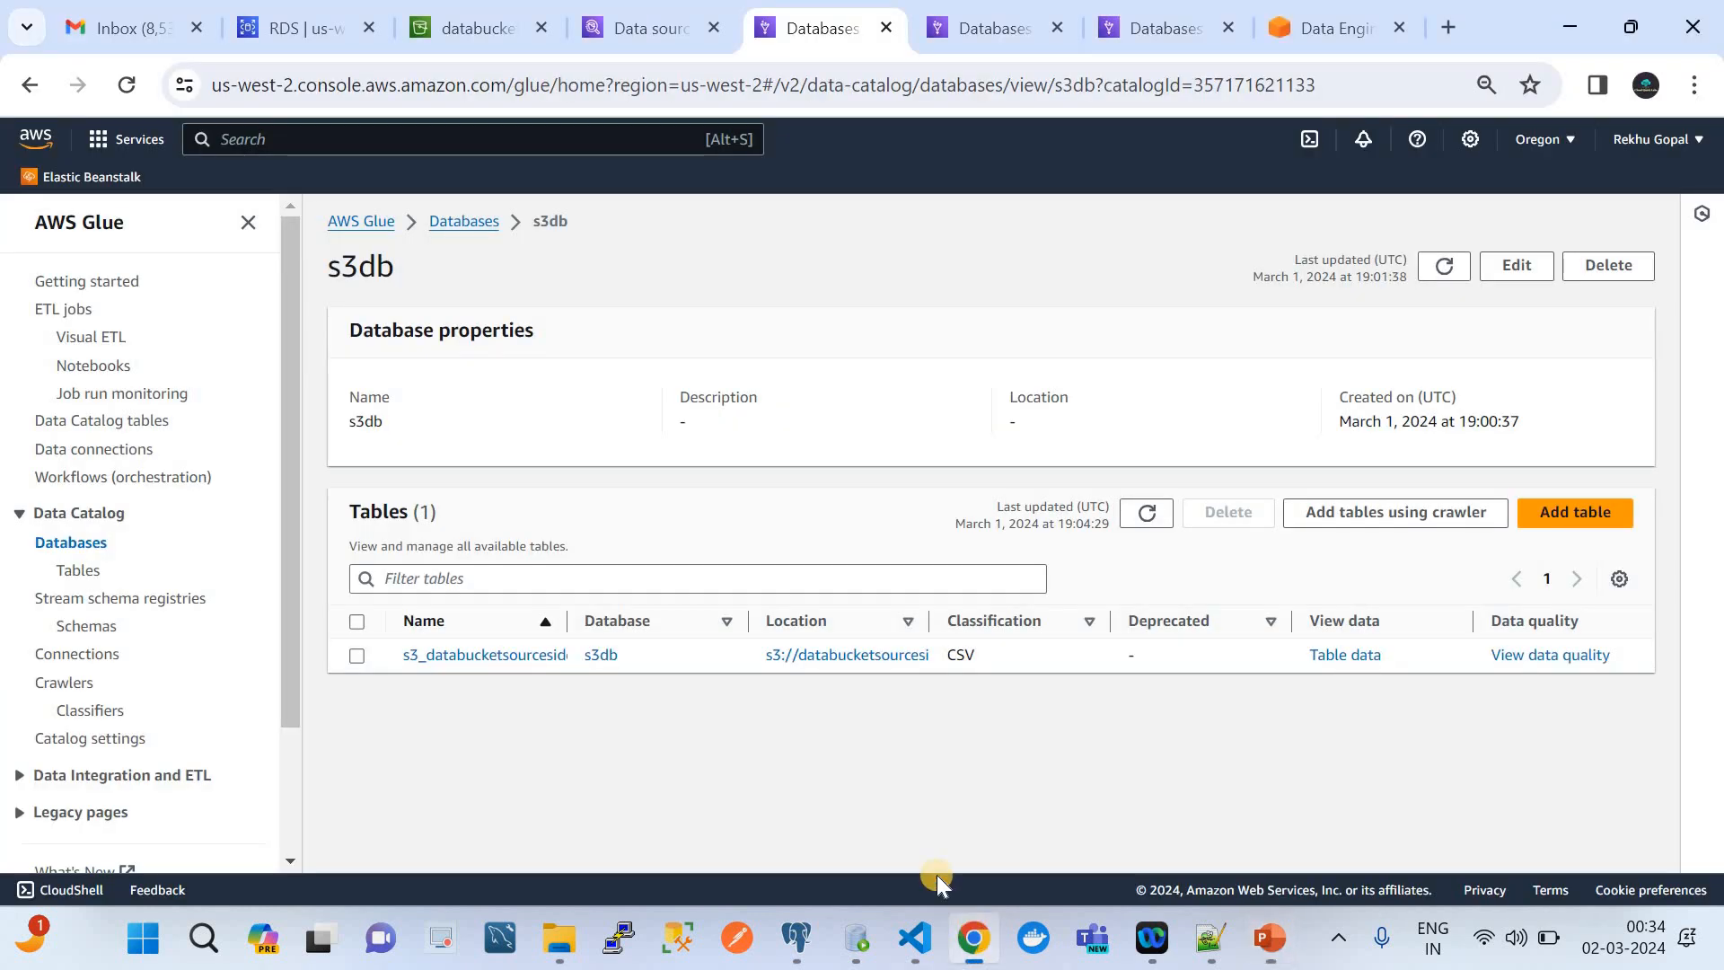
Return to the Athena console, dismiss the service search results, and open the query editor
{"action": "left_click", "coordinate": [629, 12]}
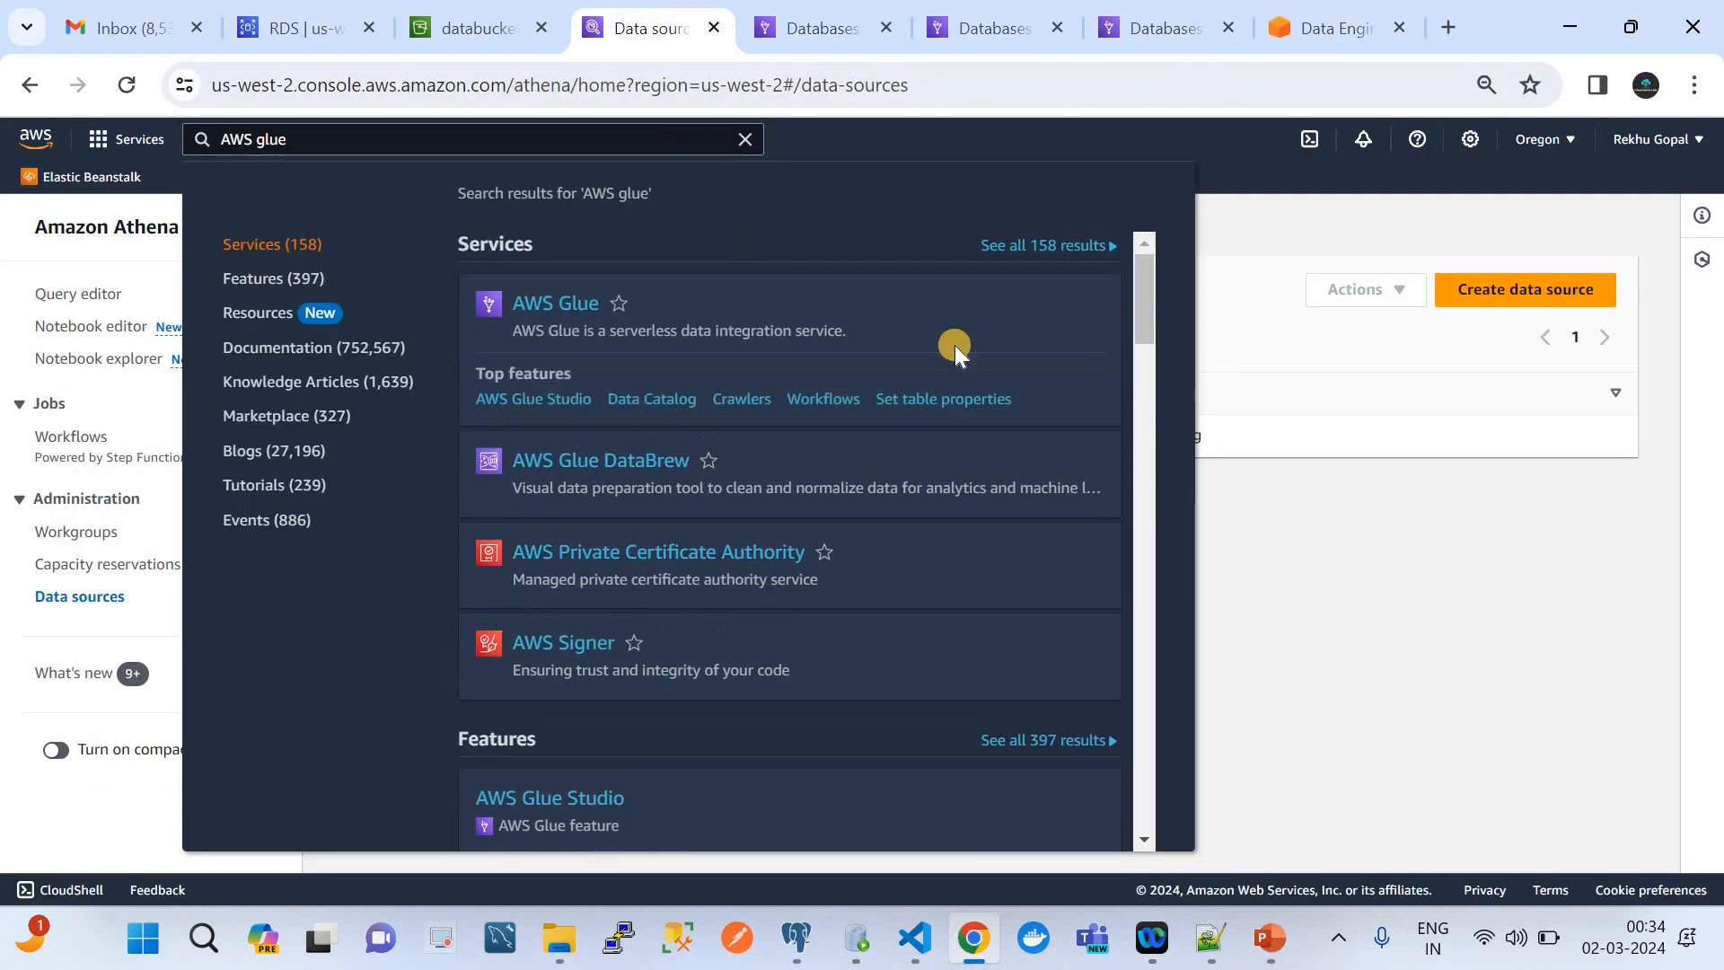
{"action": "left_click", "coordinate": [1242, 508]}
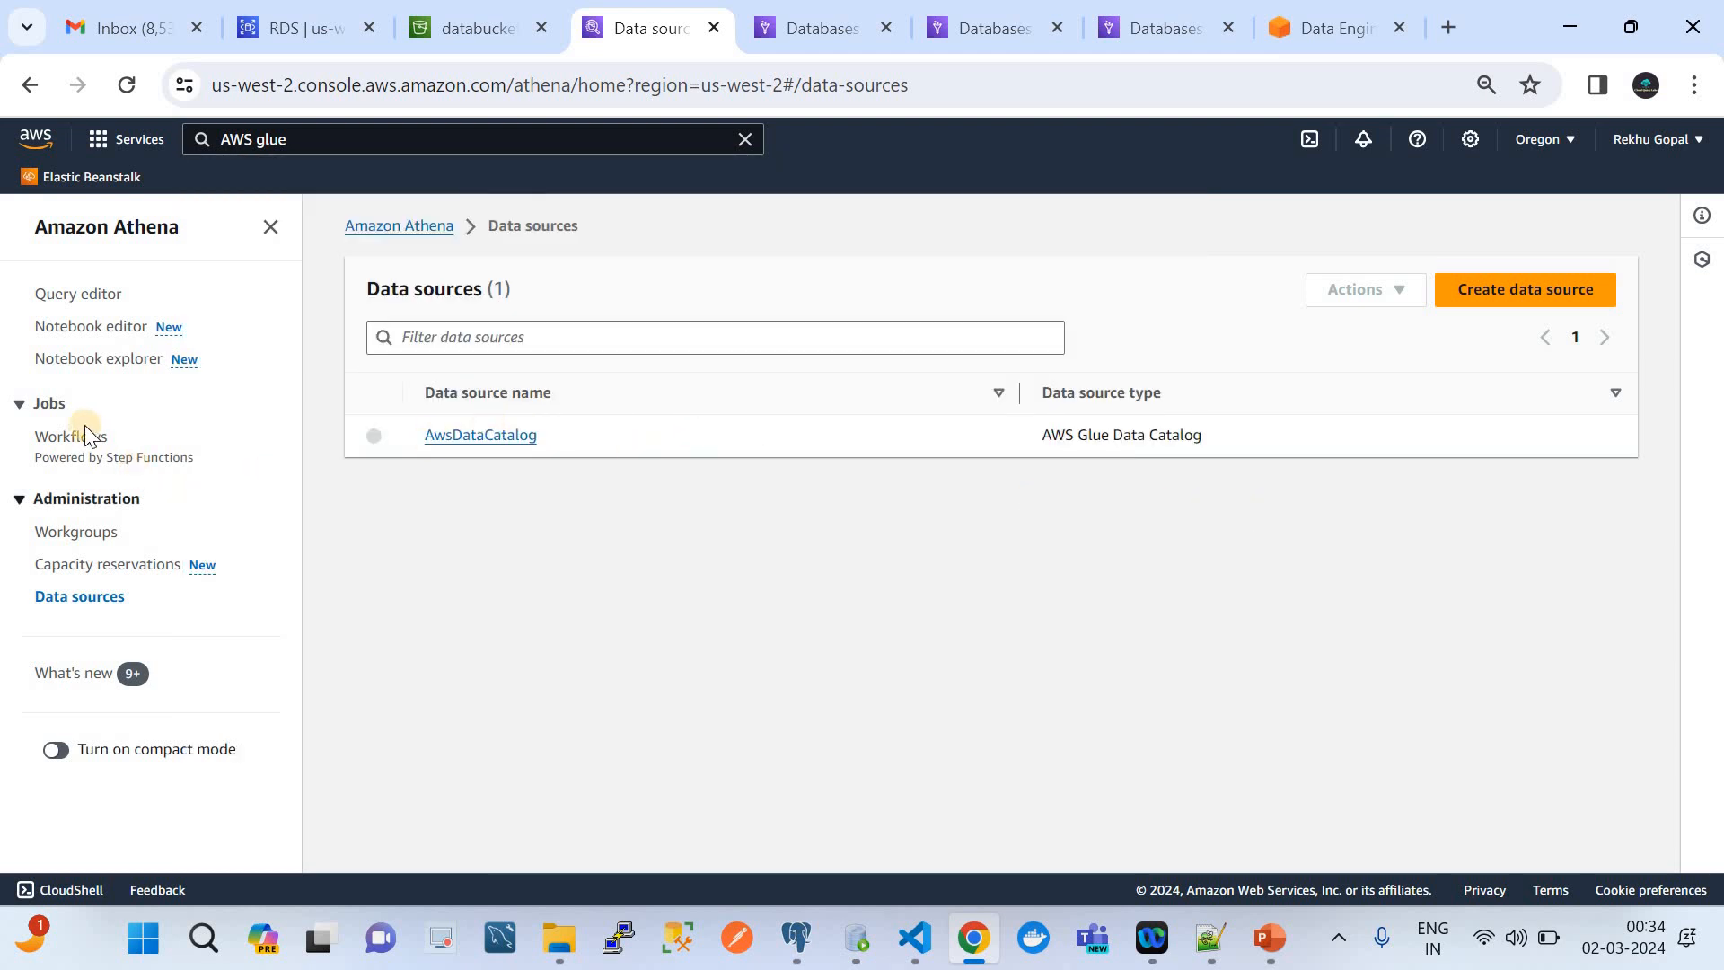
{"action": "left_click", "coordinate": [83, 292]}
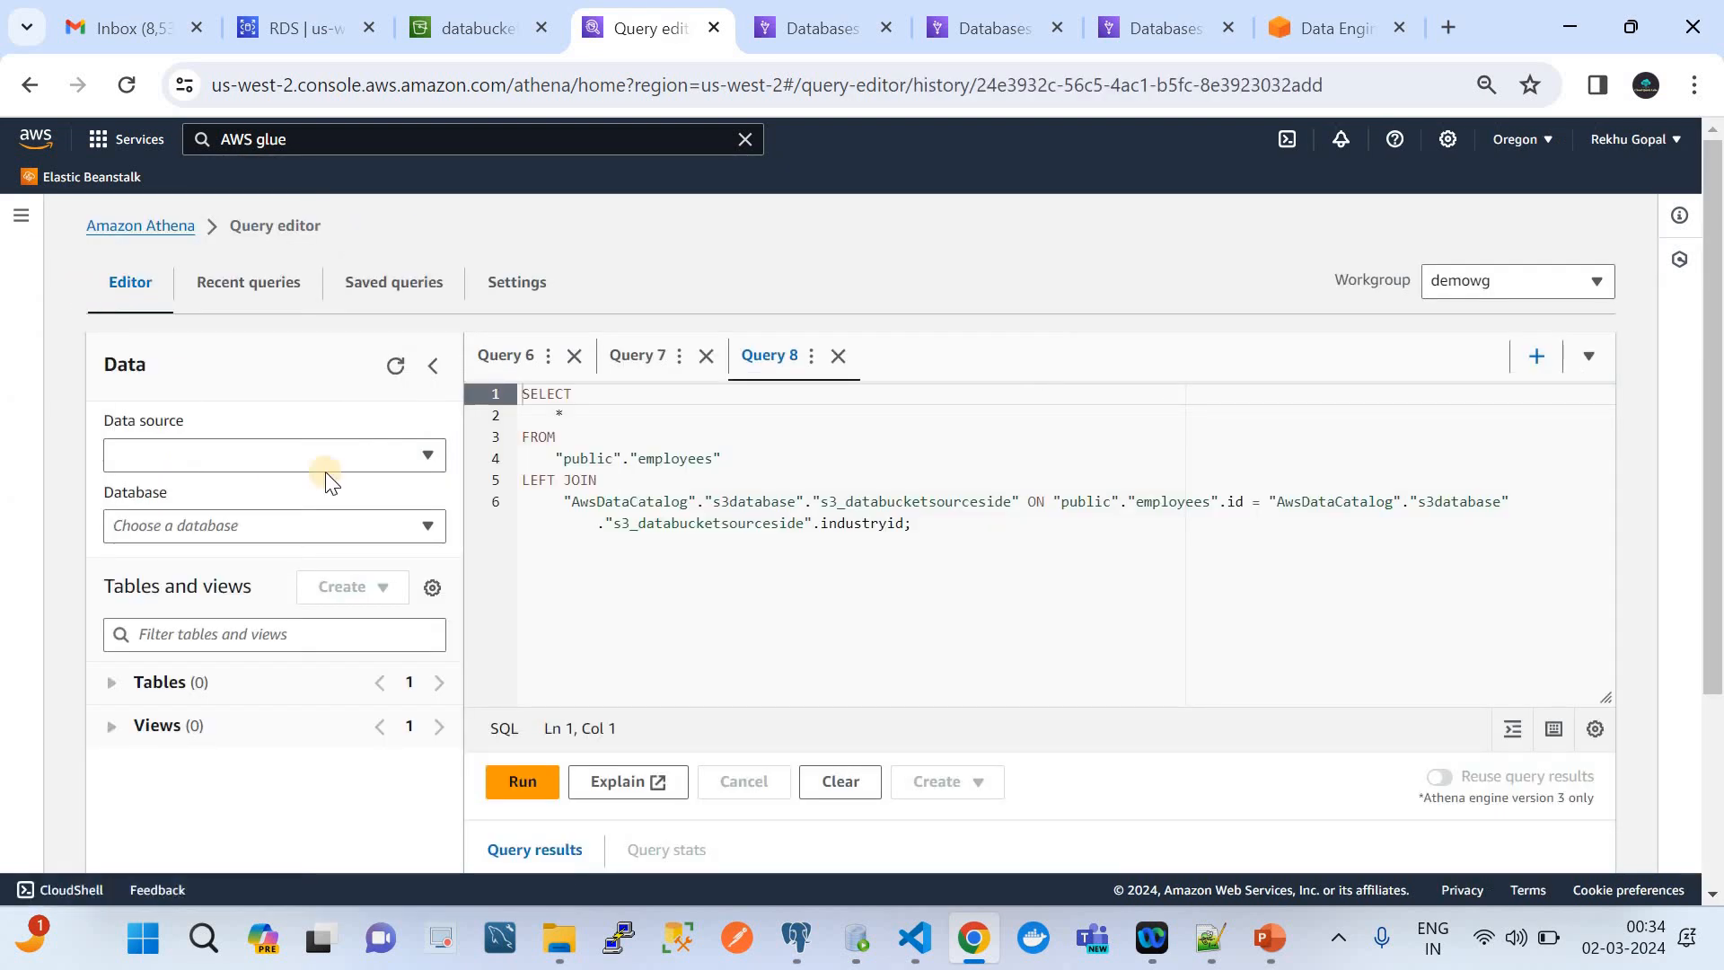
Select AwsDataCatalog as the query editor's data source, refresh the data listing, and choose the s3db database
{"action": "left_click", "coordinate": [265, 453]}
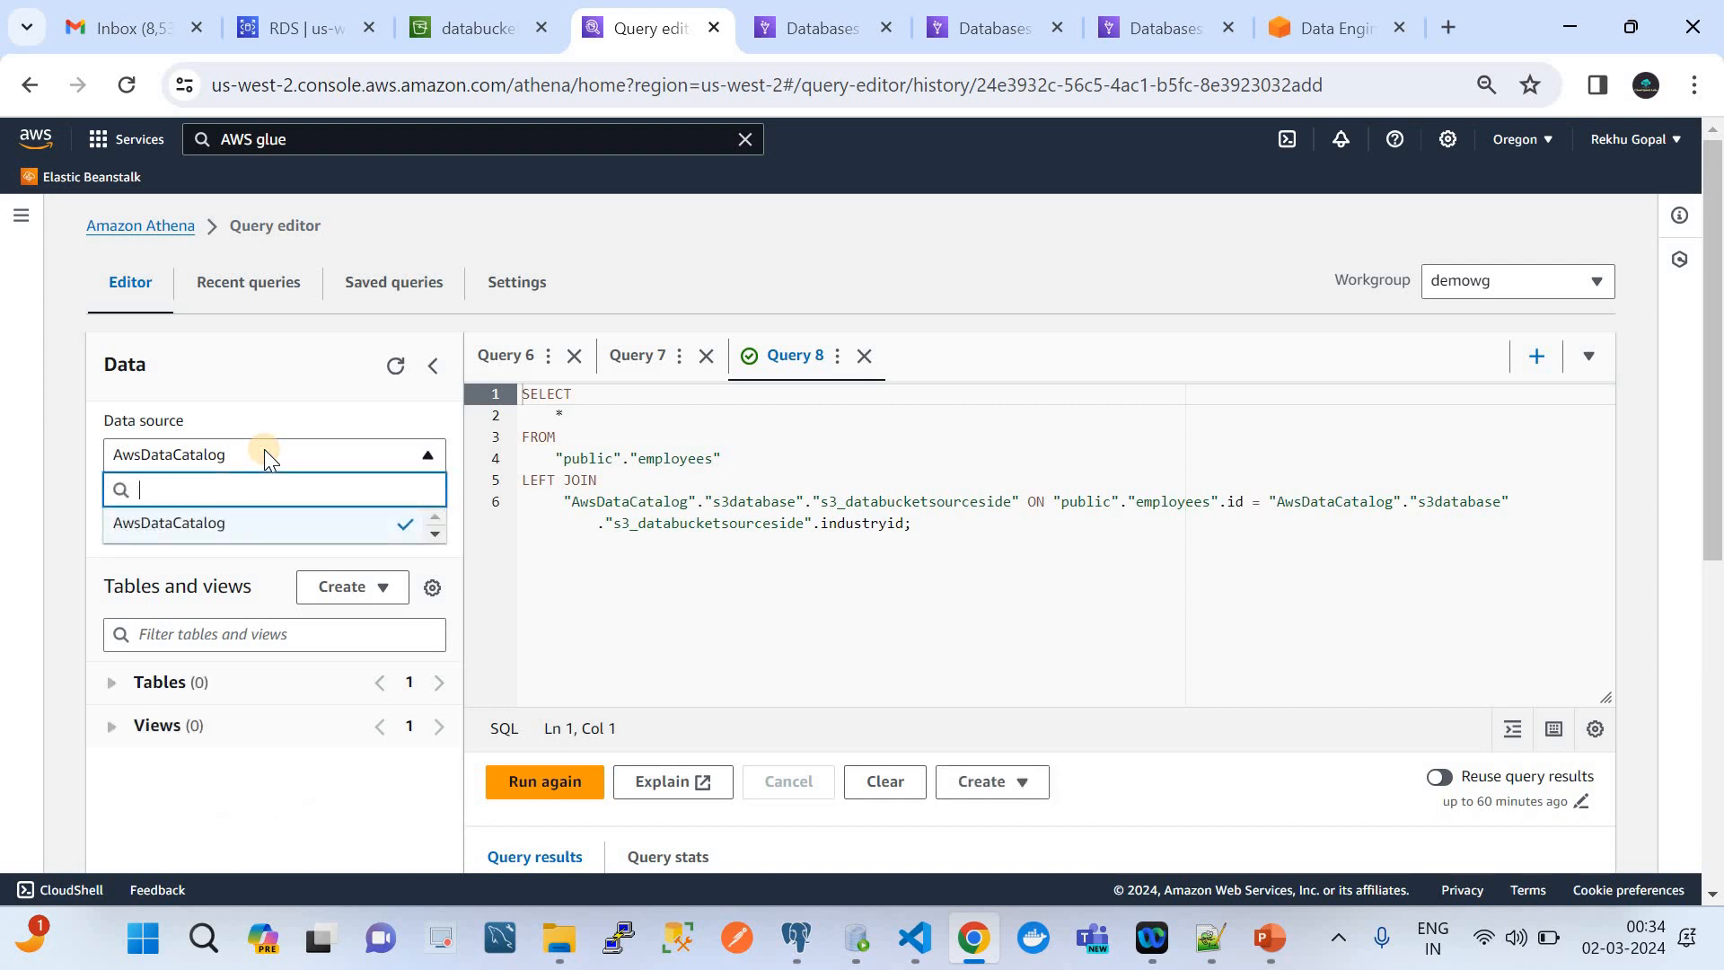
{"action": "left_click", "coordinate": [239, 524]}
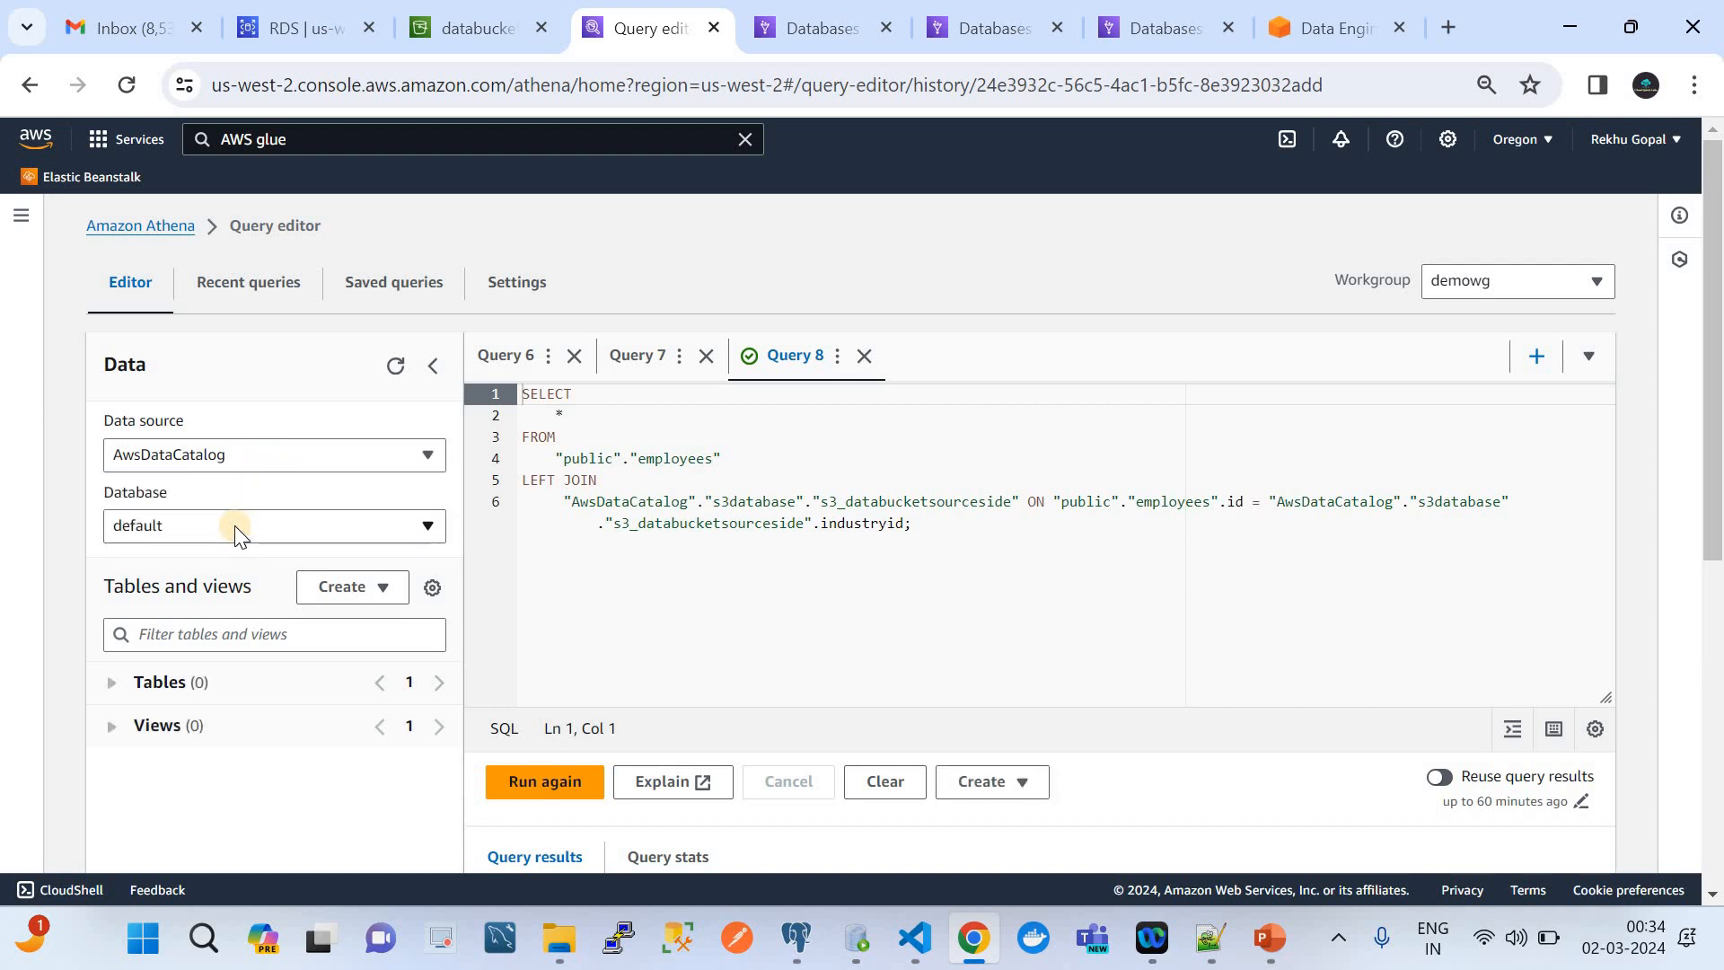
{"action": "left_click", "coordinate": [235, 526]}
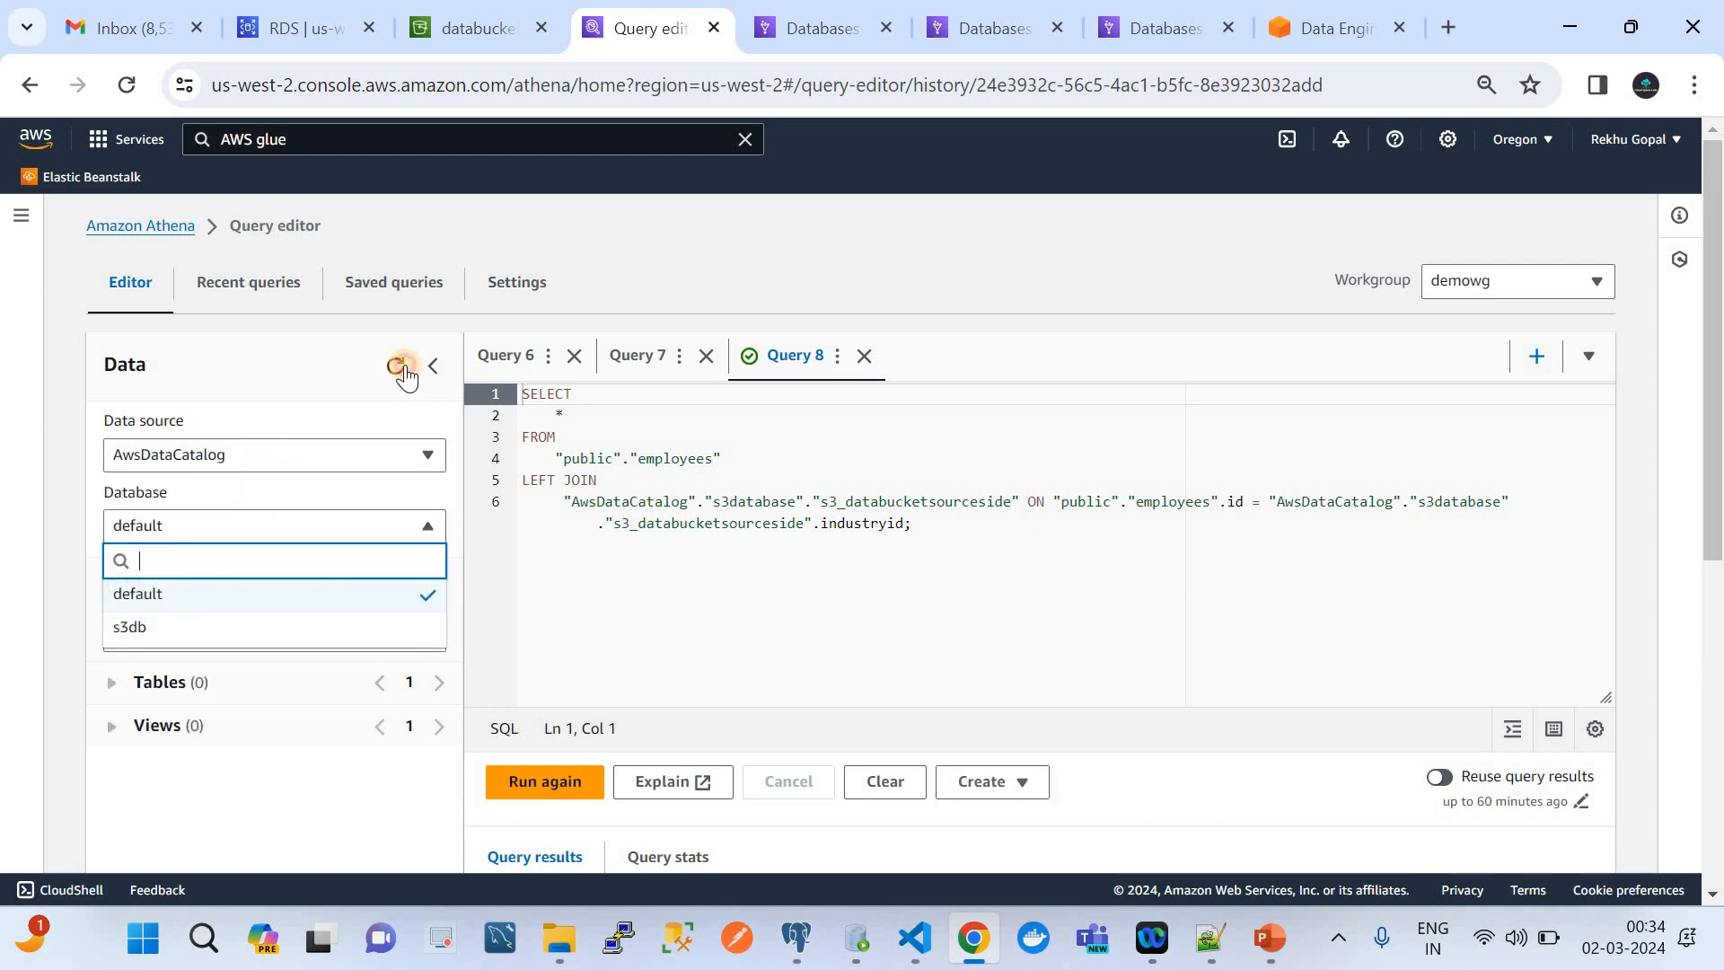
{"action": "left_click", "coordinate": [401, 368]}
{"action": "left_click", "coordinate": [267, 521]}
{"action": "left_click", "coordinate": [182, 626]}
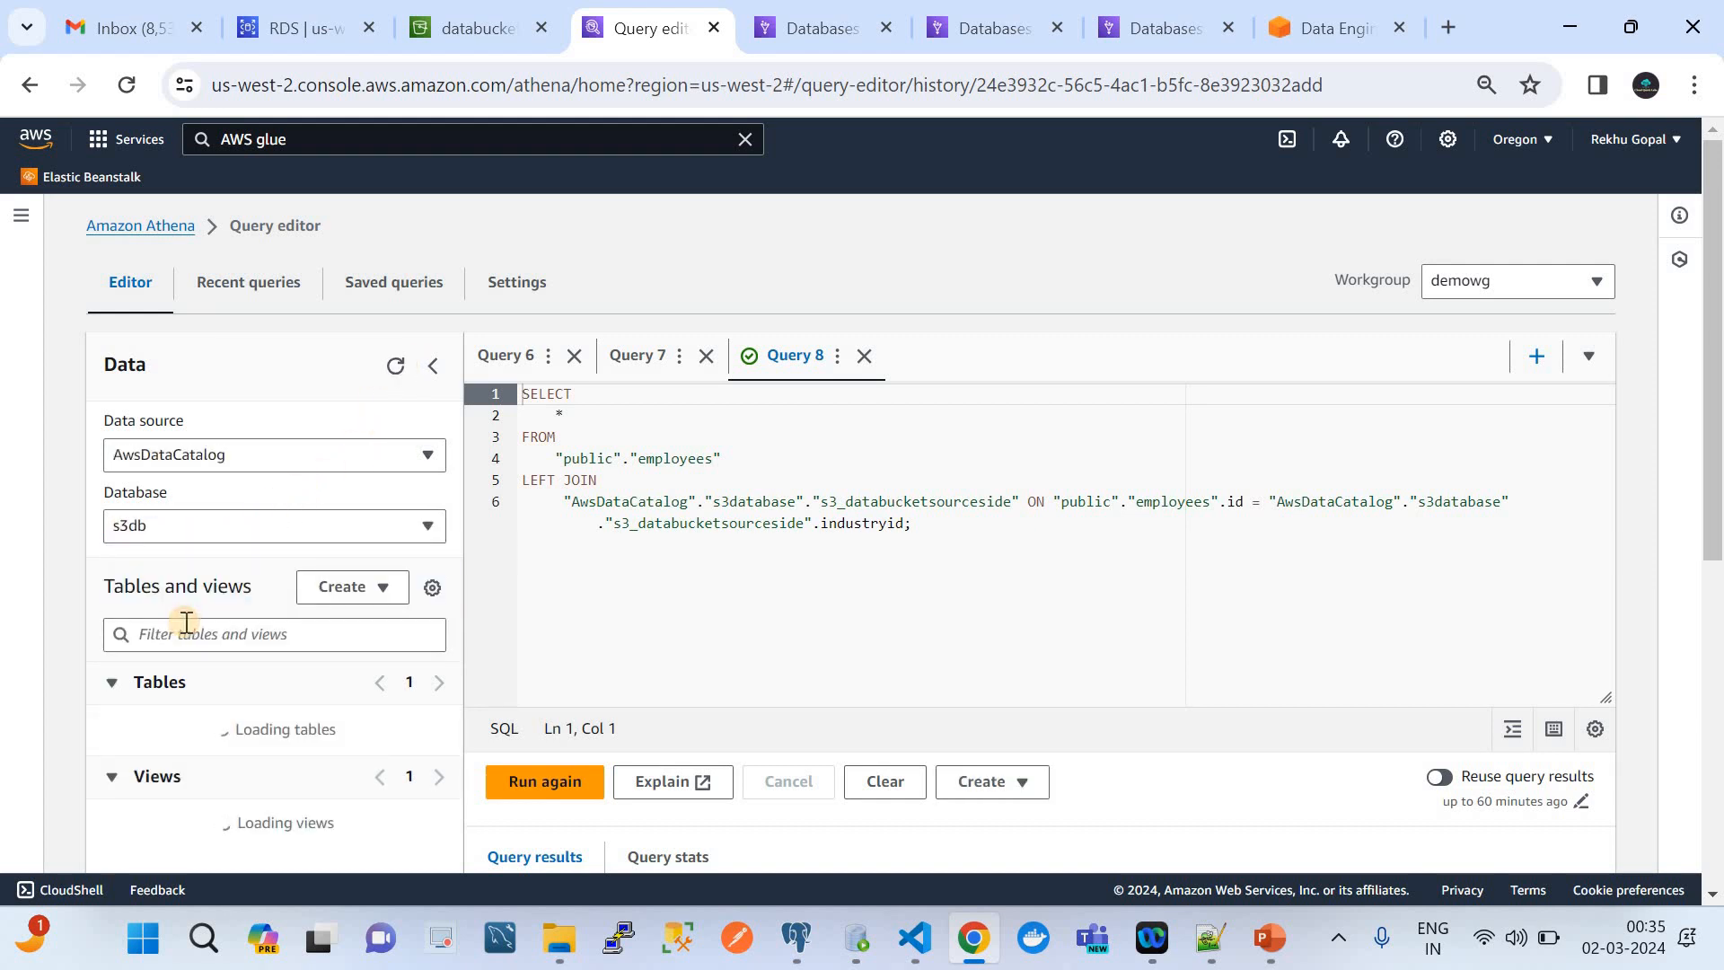
Run a table preview query on s3_databucketsourceside from its table options
{"action": "right_click", "coordinate": [440, 723]}
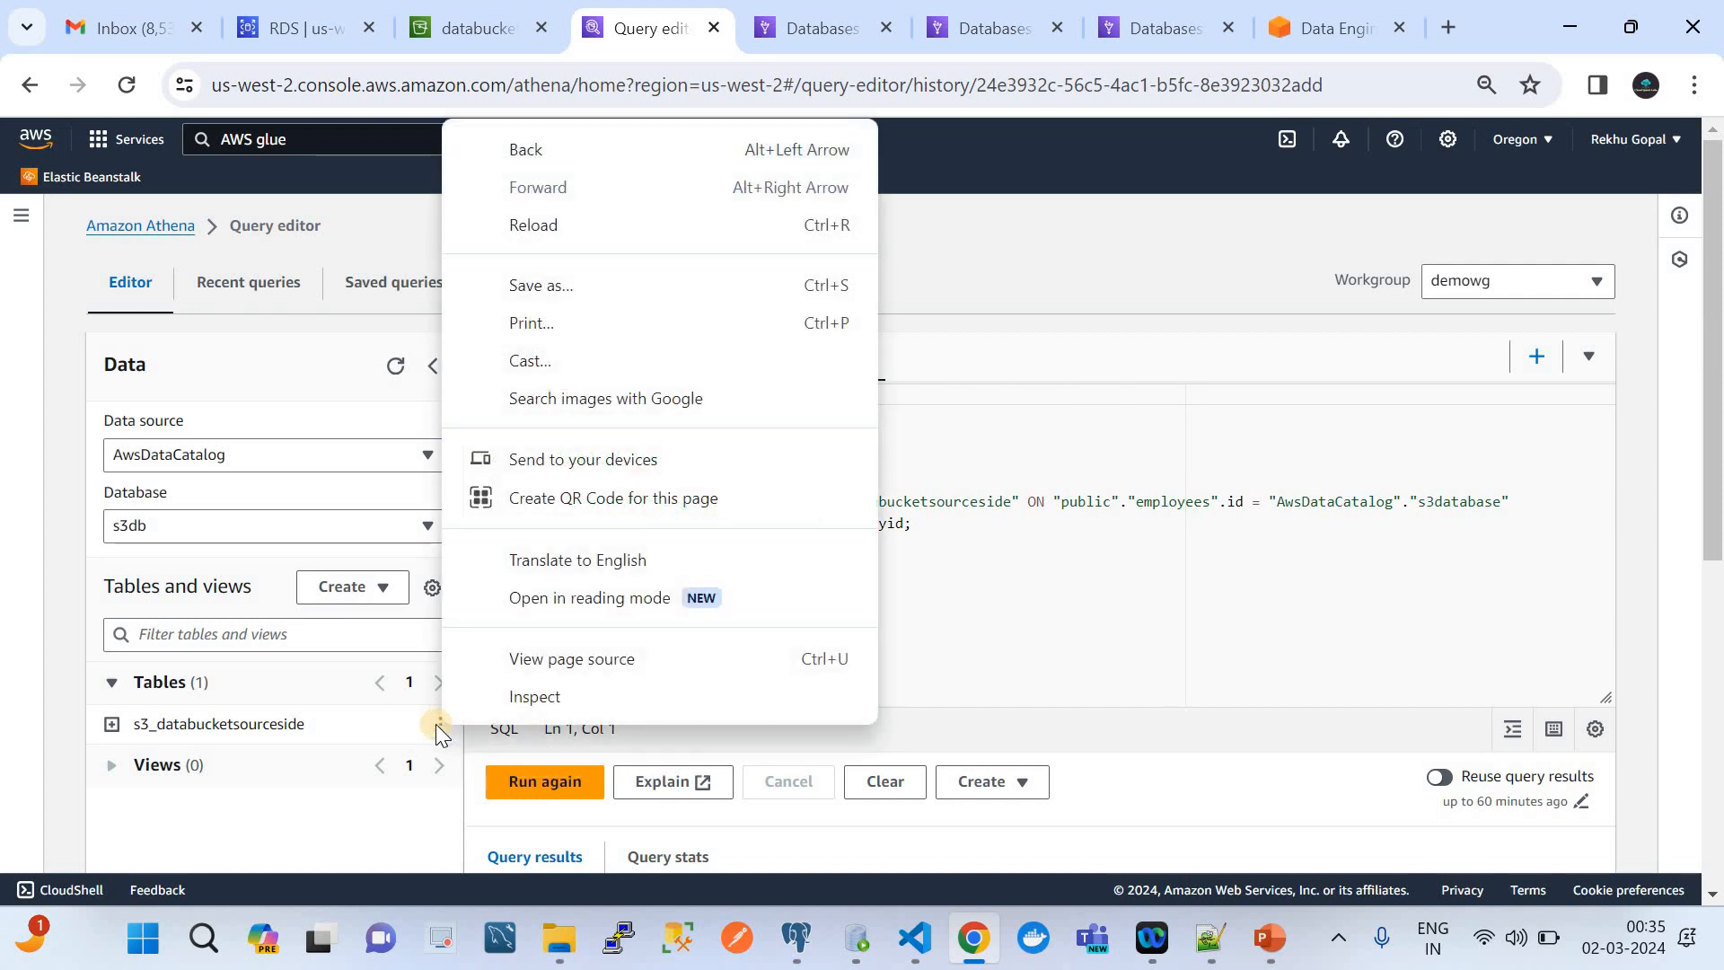
{"action": "left_click", "coordinate": [438, 724]}
{"action": "left_click", "coordinate": [438, 724]}
{"action": "left_click", "coordinate": [438, 724]}
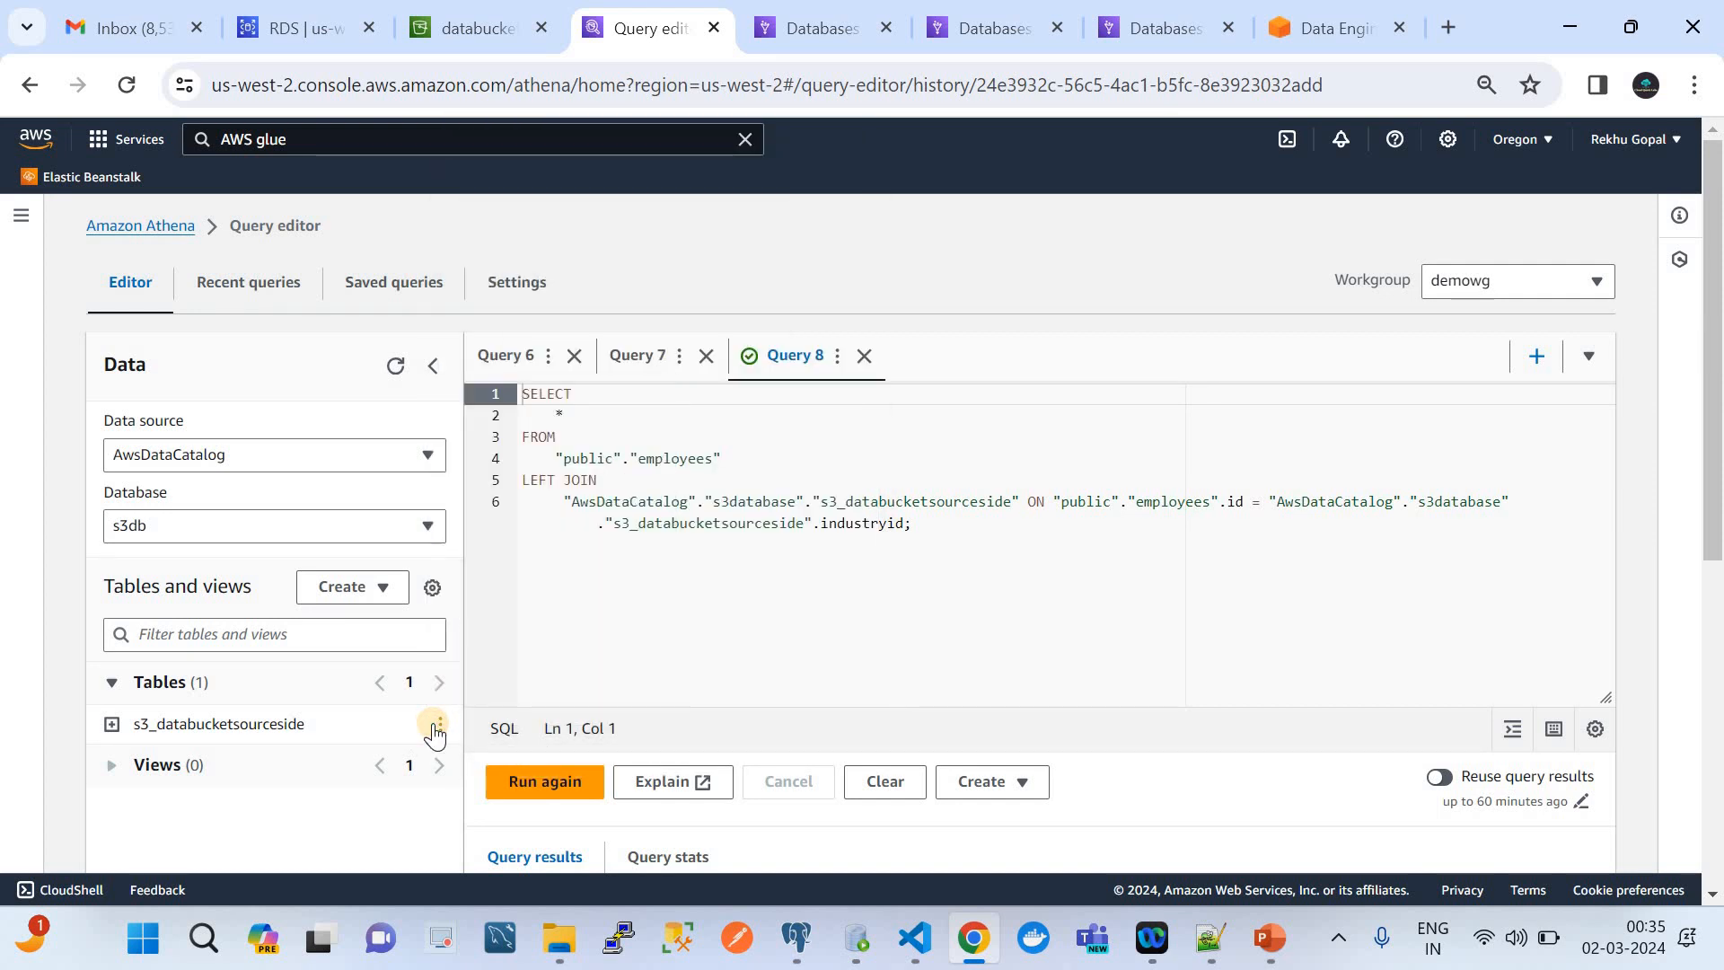
{"action": "right_click", "coordinate": [433, 724]}
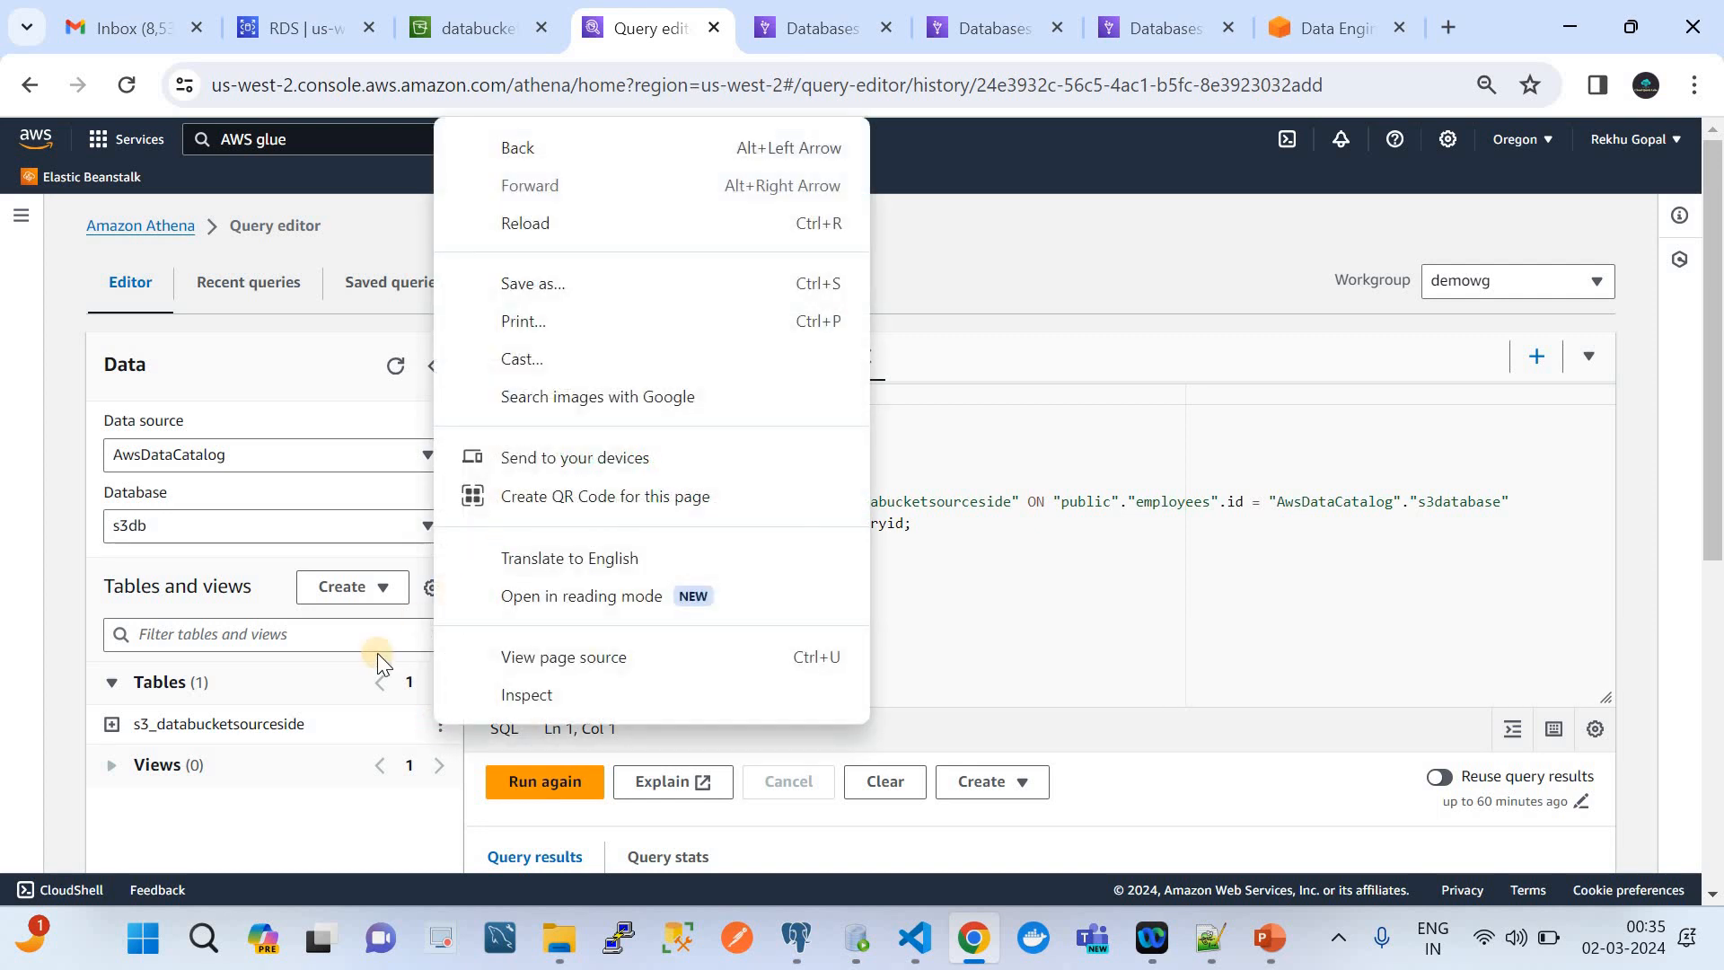
{"action": "left_click", "coordinate": [341, 720]}
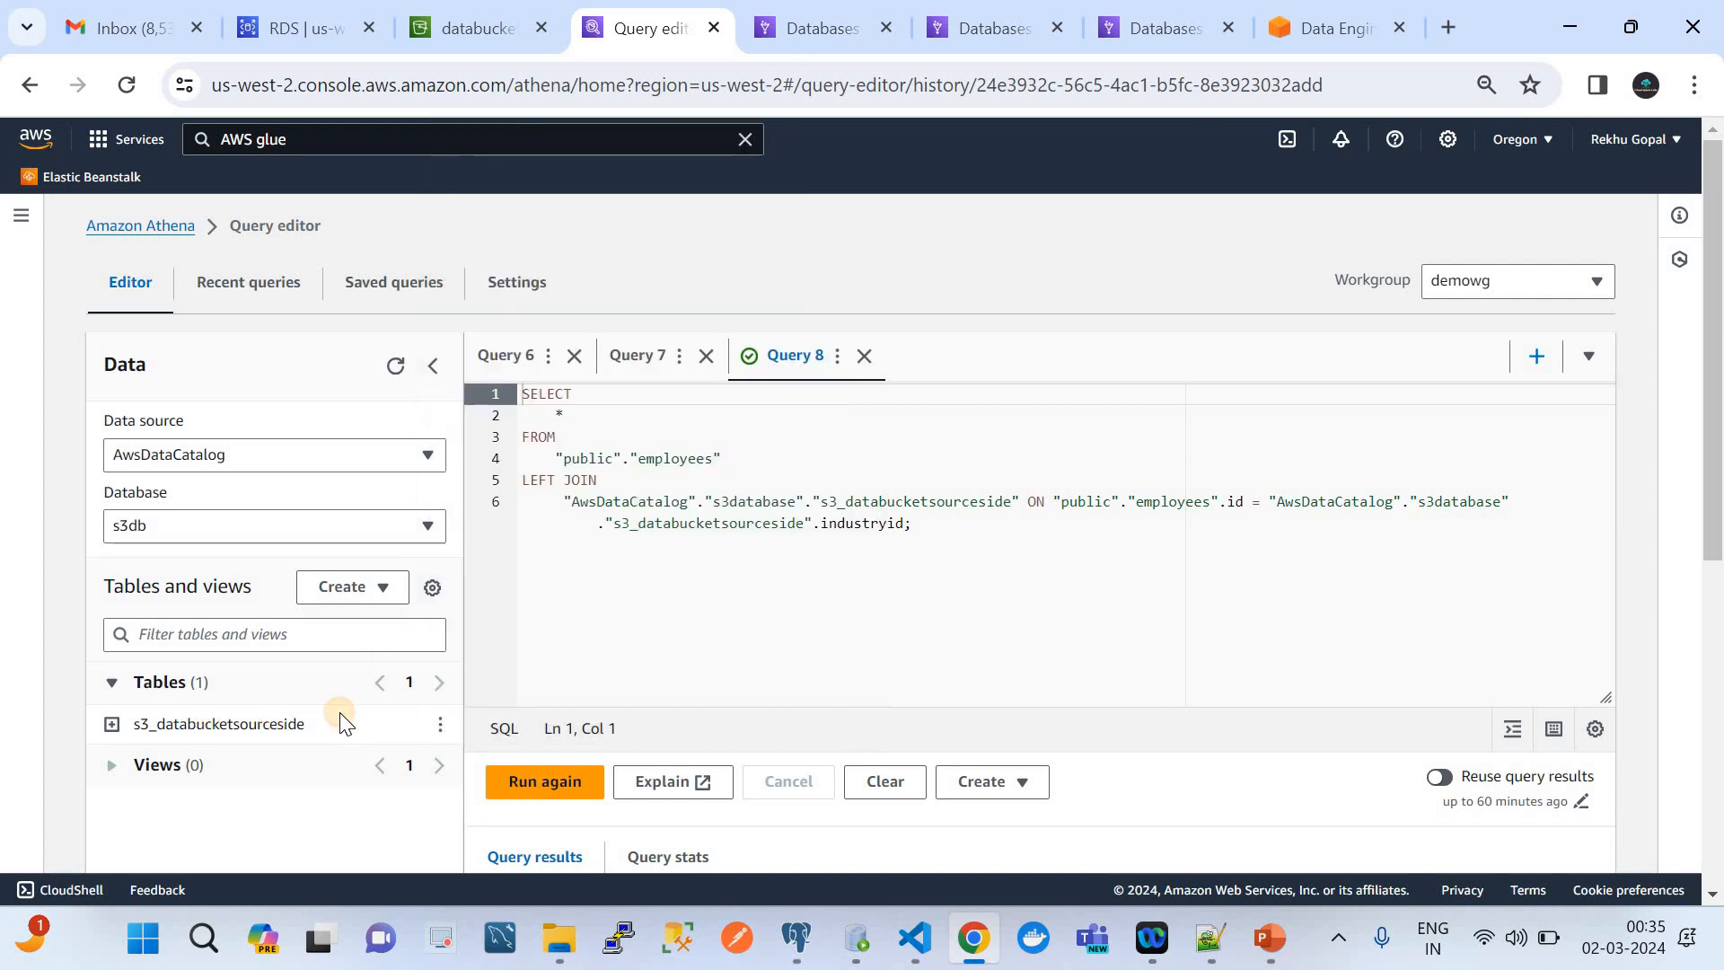
{"action": "left_click", "coordinate": [438, 724]}
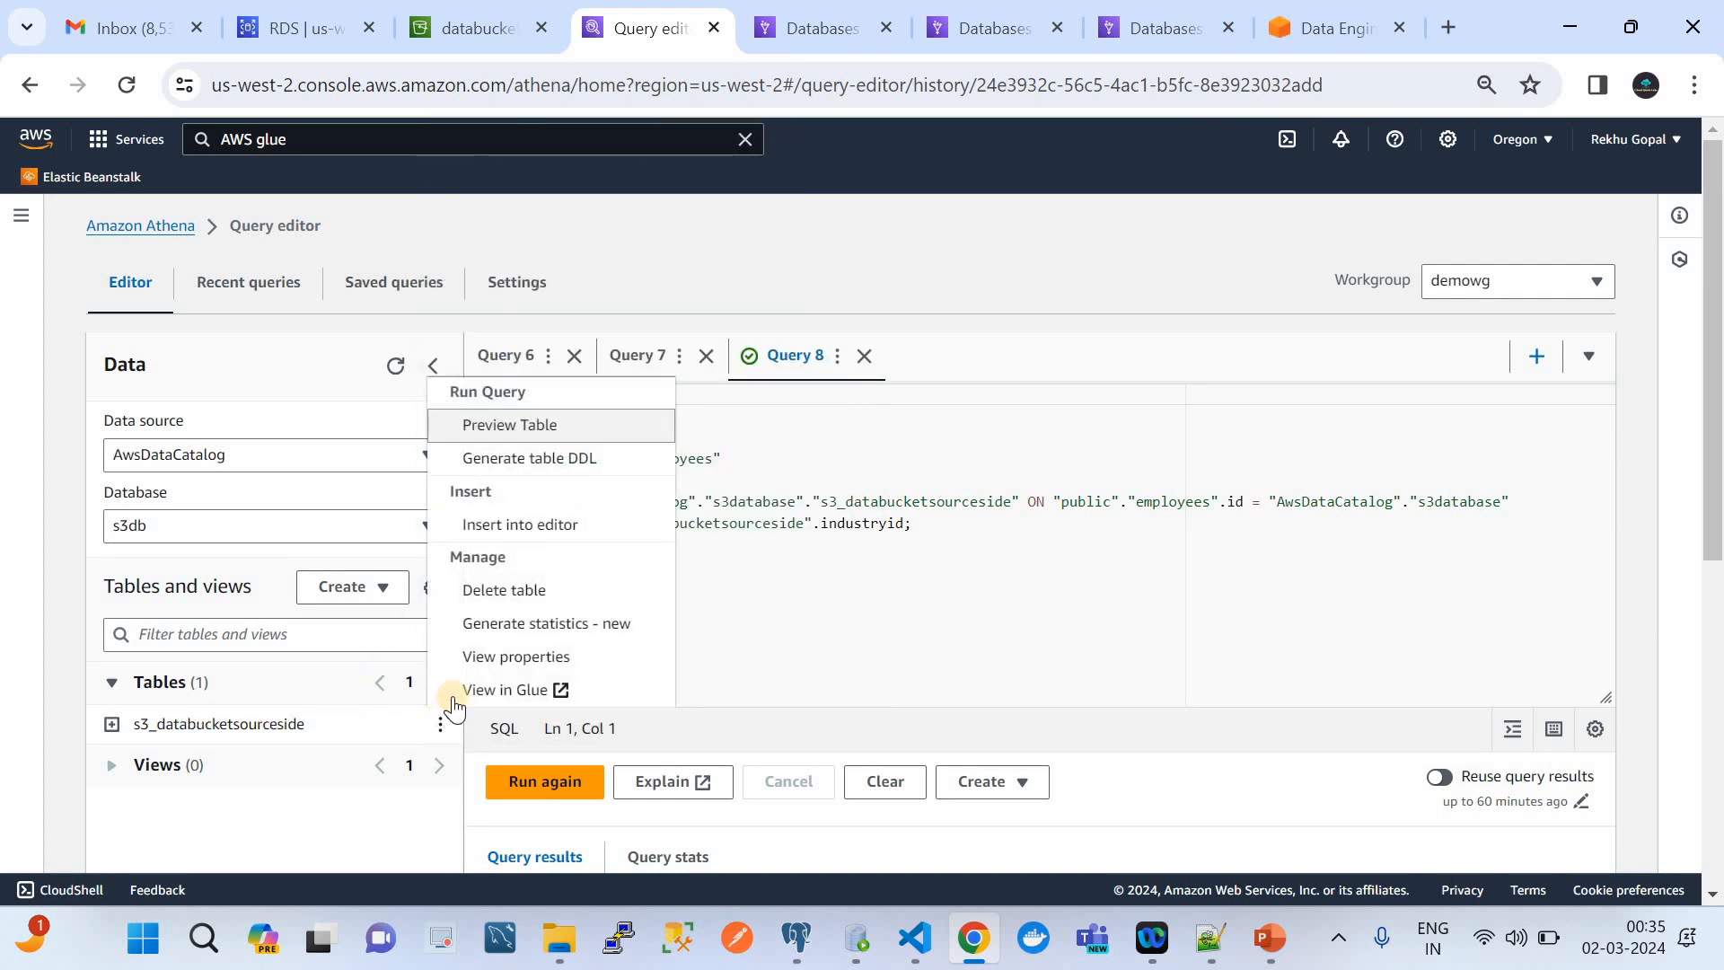
{"action": "left_click", "coordinate": [543, 418]}
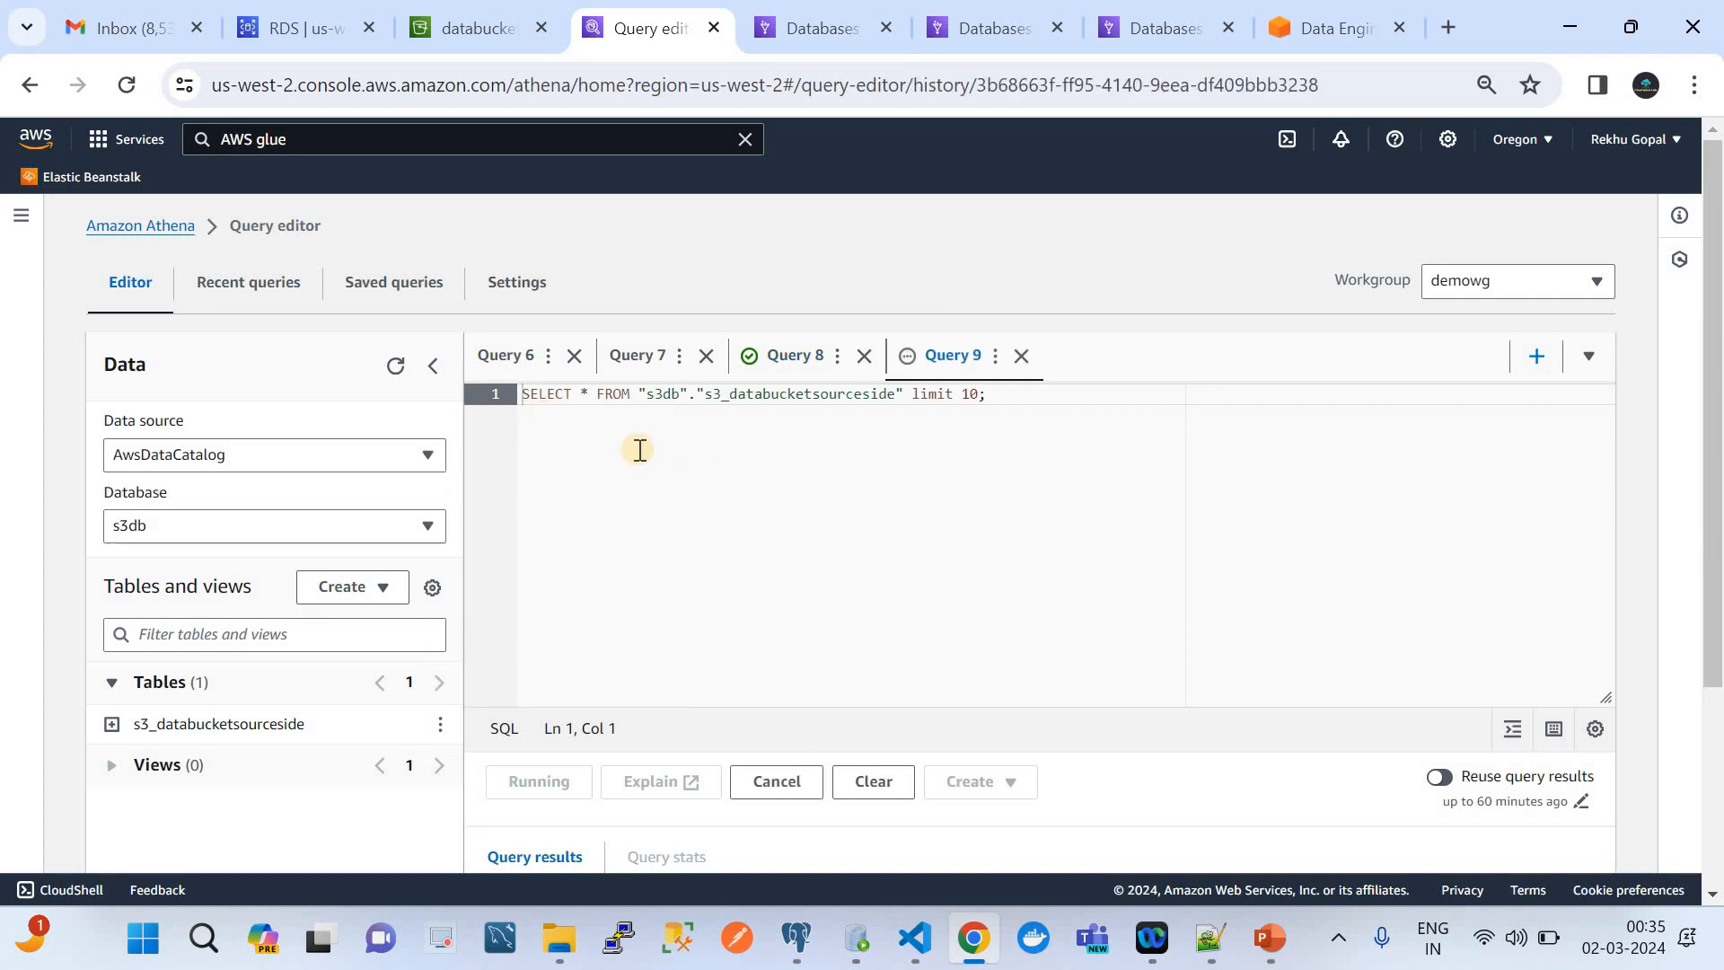
Run the s3_databucketsourceside preview query again and review all the returned rows
{"action": "scroll", "coordinate": [839, 596], "scroll_direction": "down", "scroll_amount": 3}
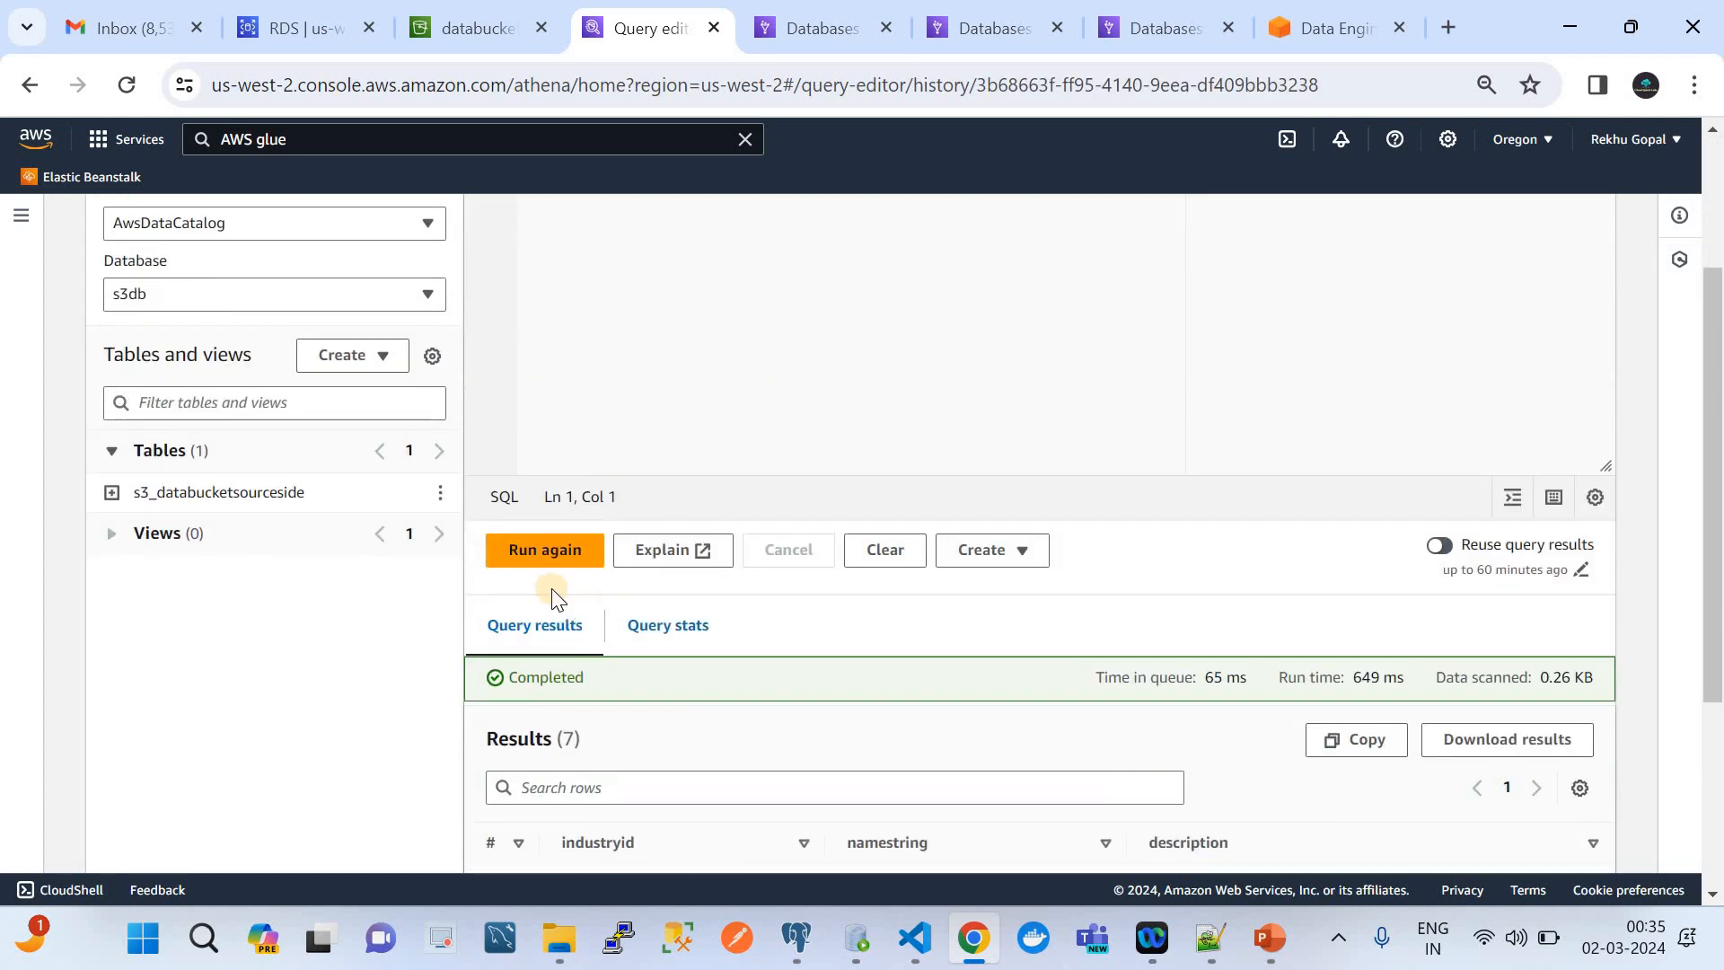
{"action": "left_click", "coordinate": [534, 555]}
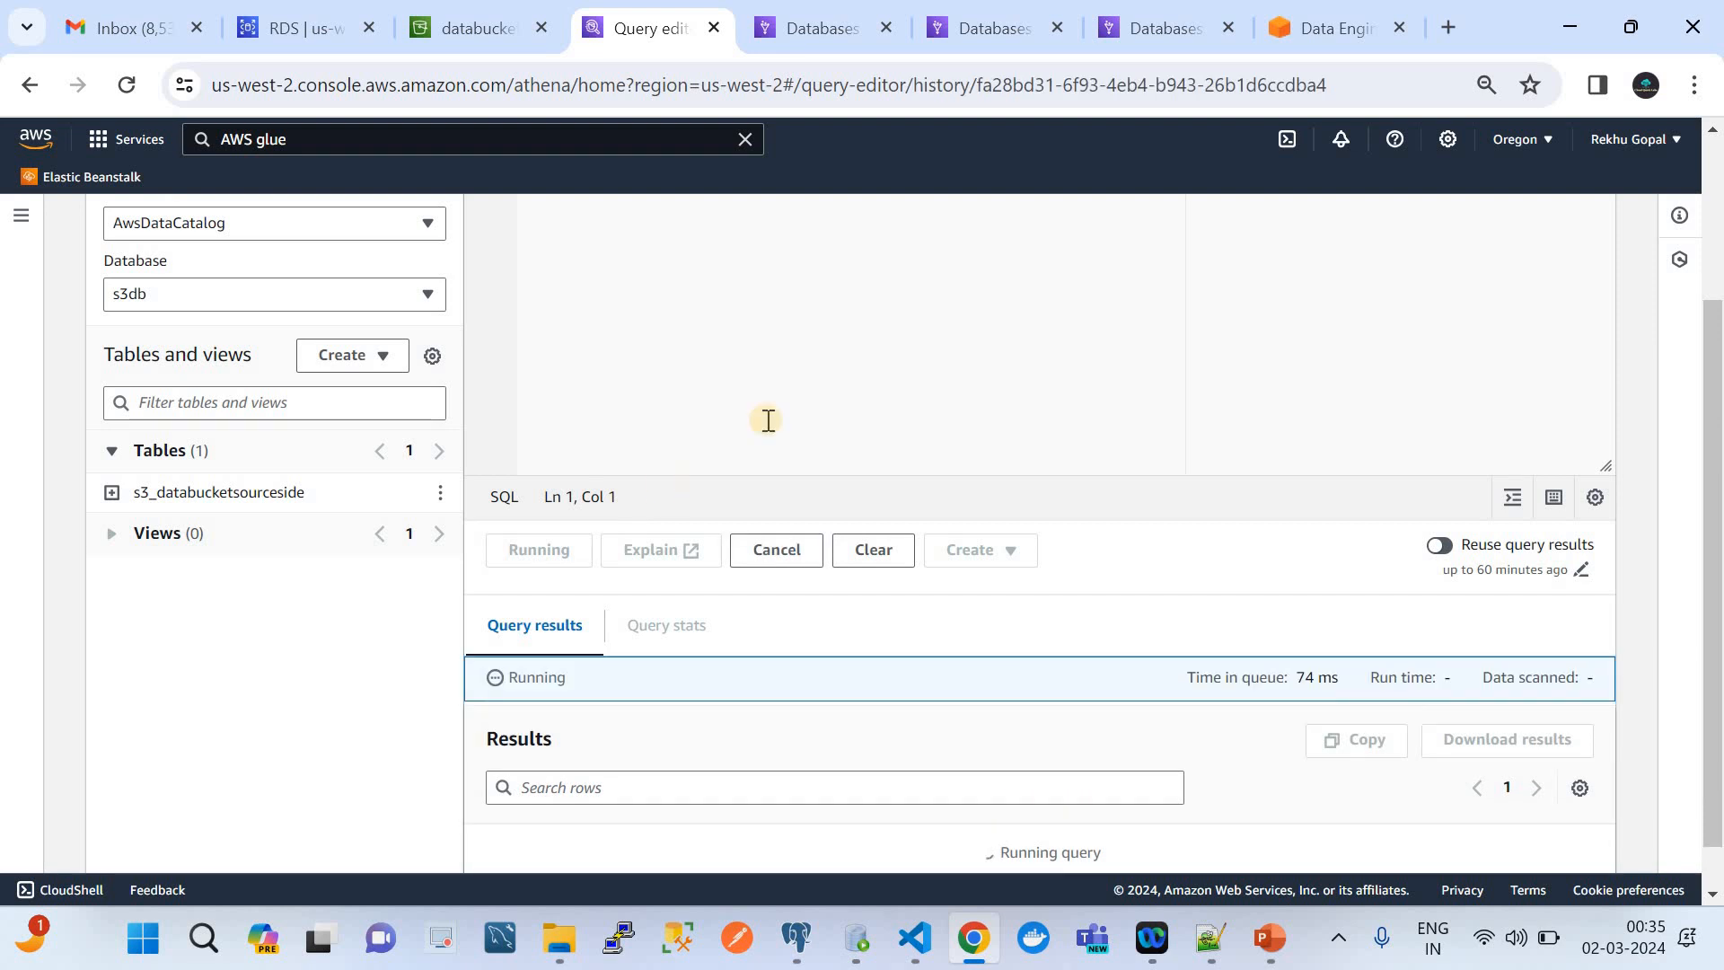
{"action": "scroll", "coordinate": [859, 408], "scroll_direction": "down", "scroll_amount": 2}
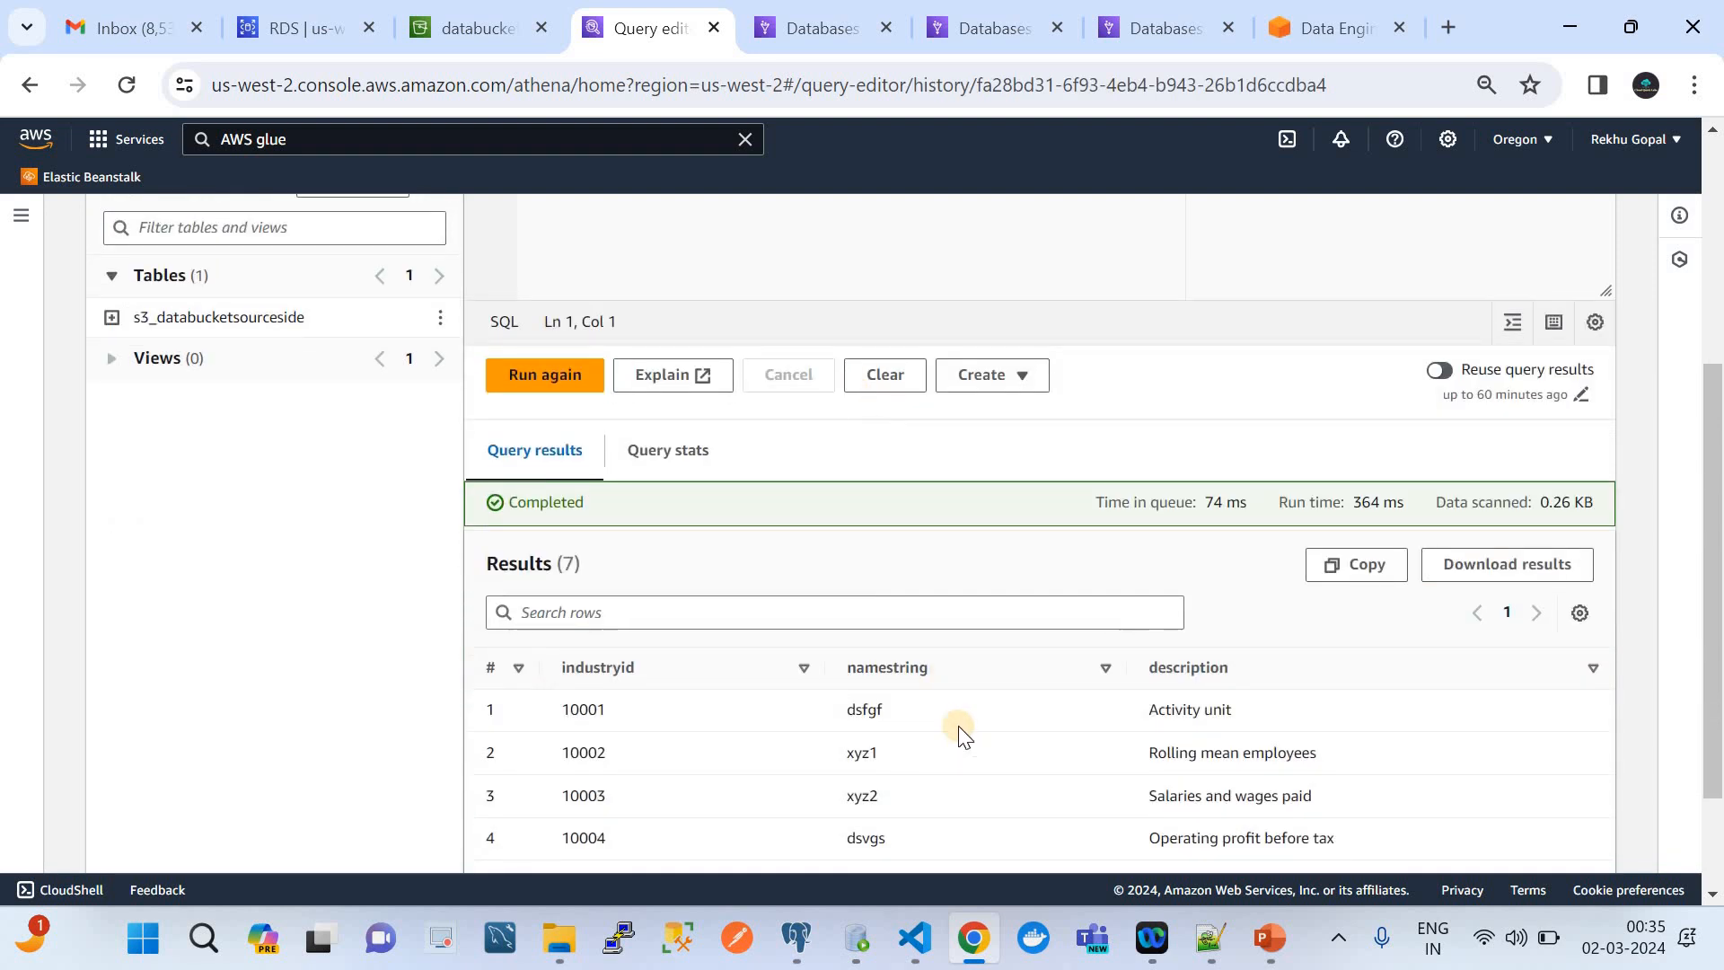
{"action": "scroll", "coordinate": [959, 727], "scroll_direction": "down", "scroll_amount": 2}
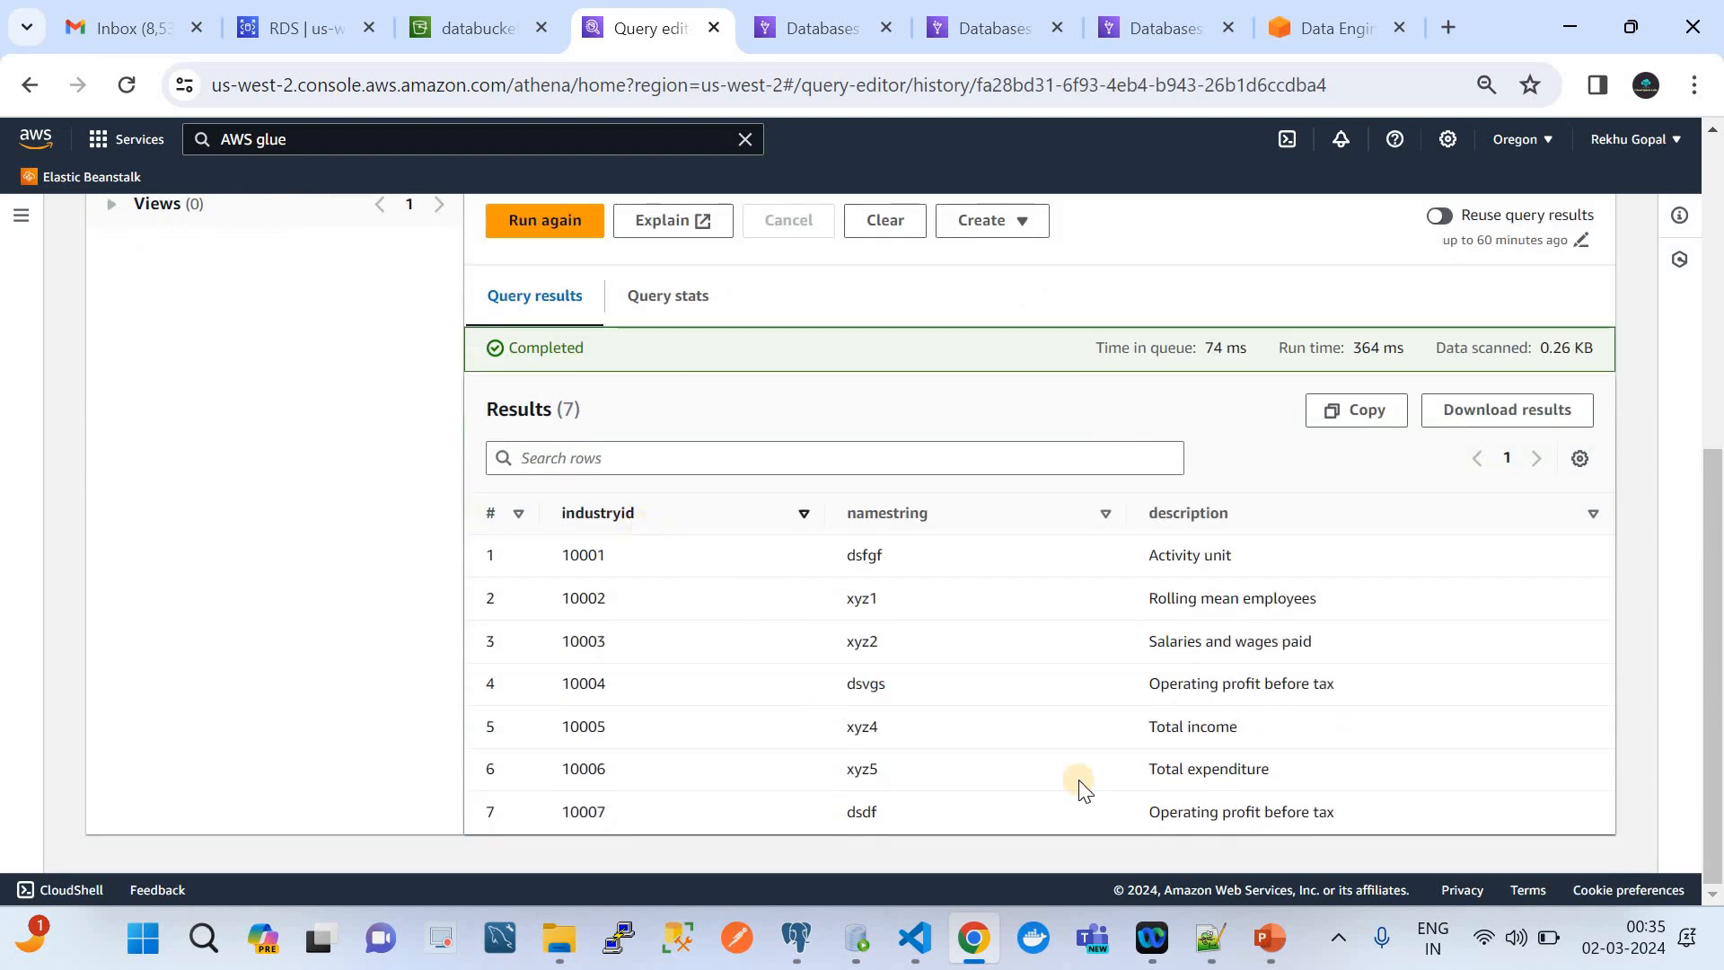
Switch to VS Code to compare the TestReport.csv contents with the Athena query and its results back in Chrome
{"action": "left_click", "coordinate": [915, 938]}
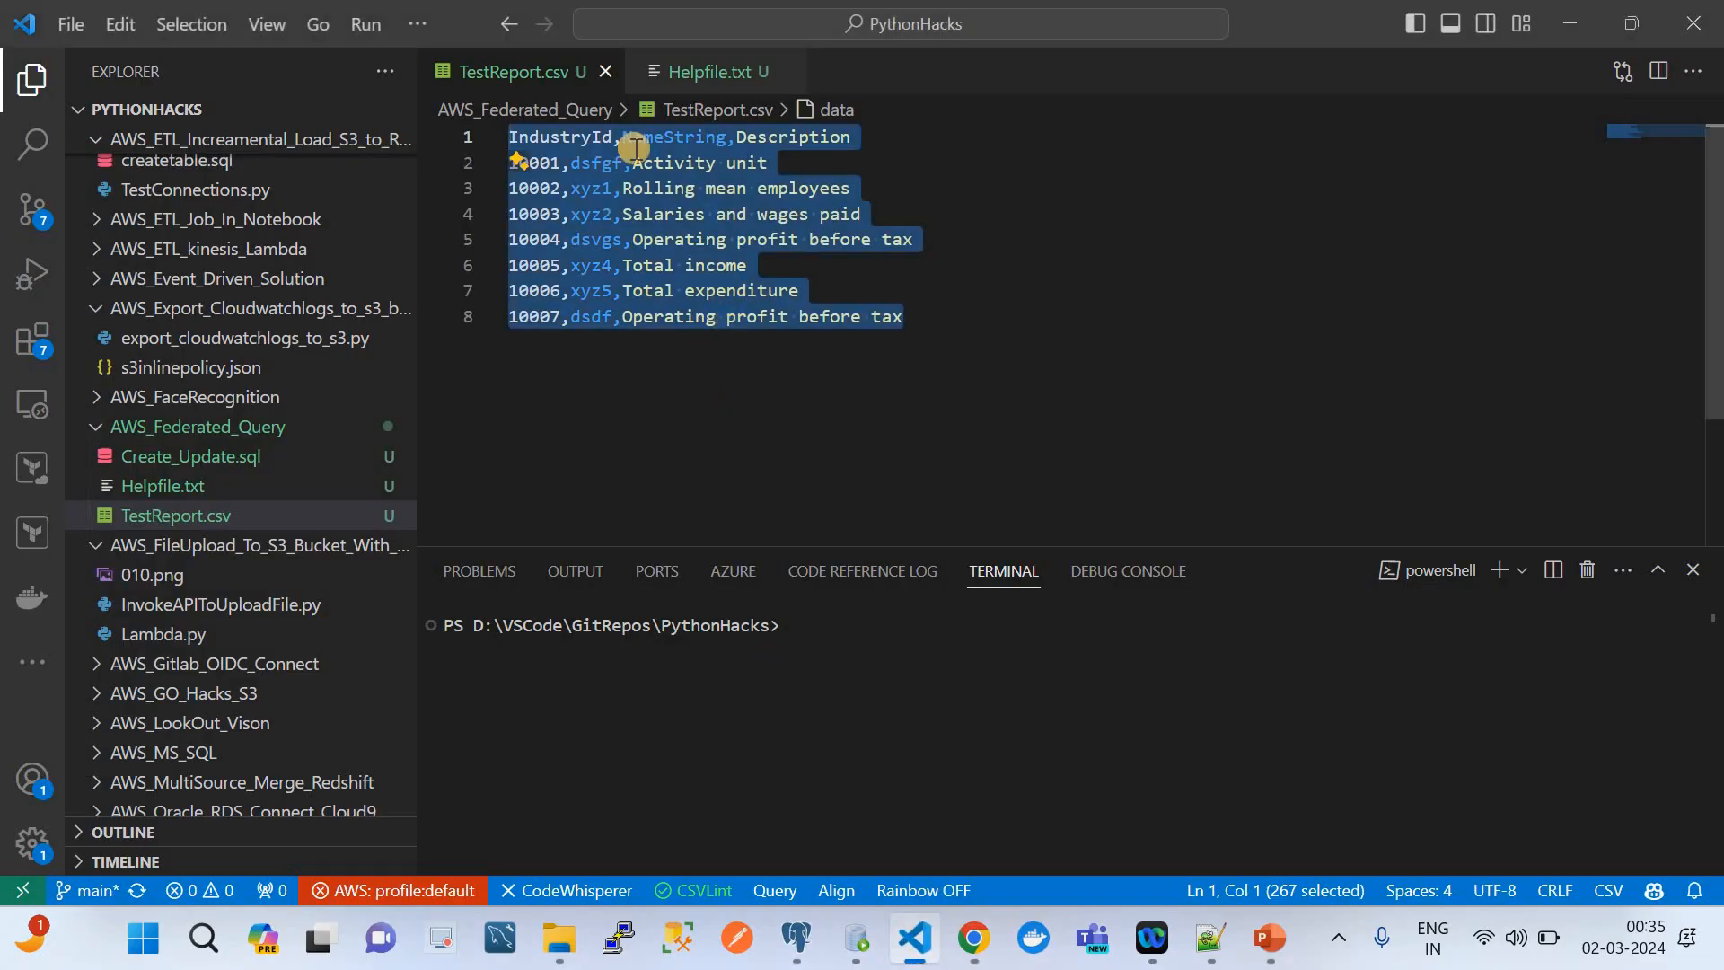
{"action": "left_click", "coordinate": [816, 351]}
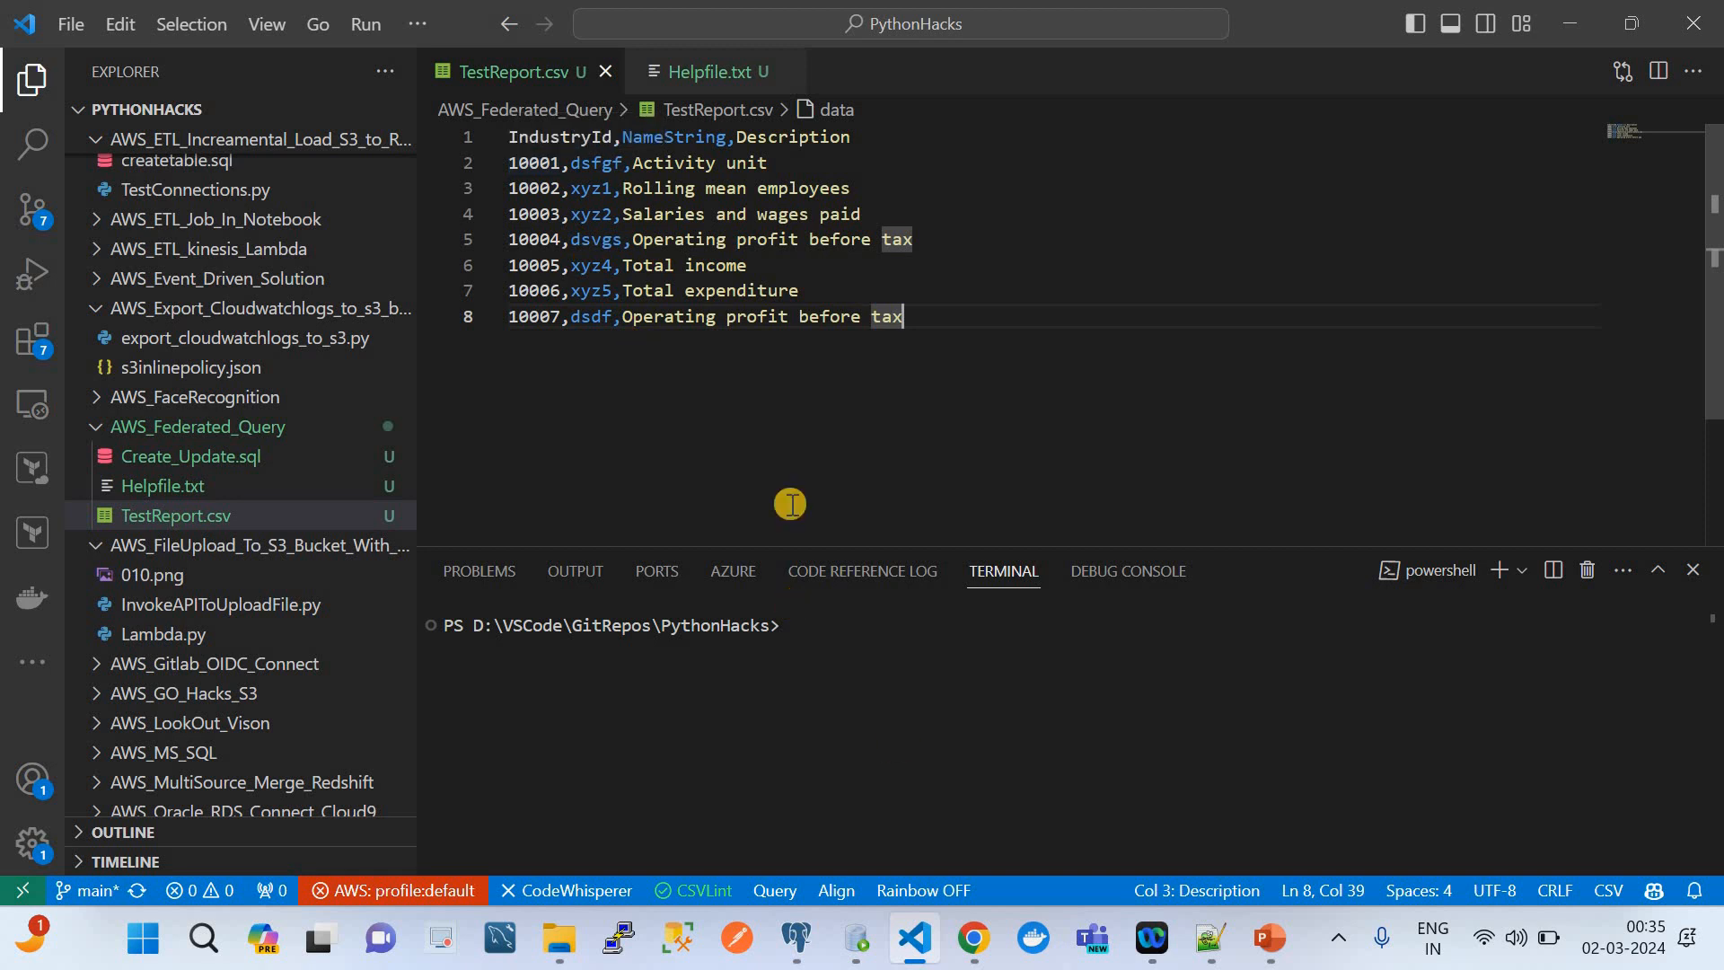
{"action": "left_click", "coordinate": [975, 938]}
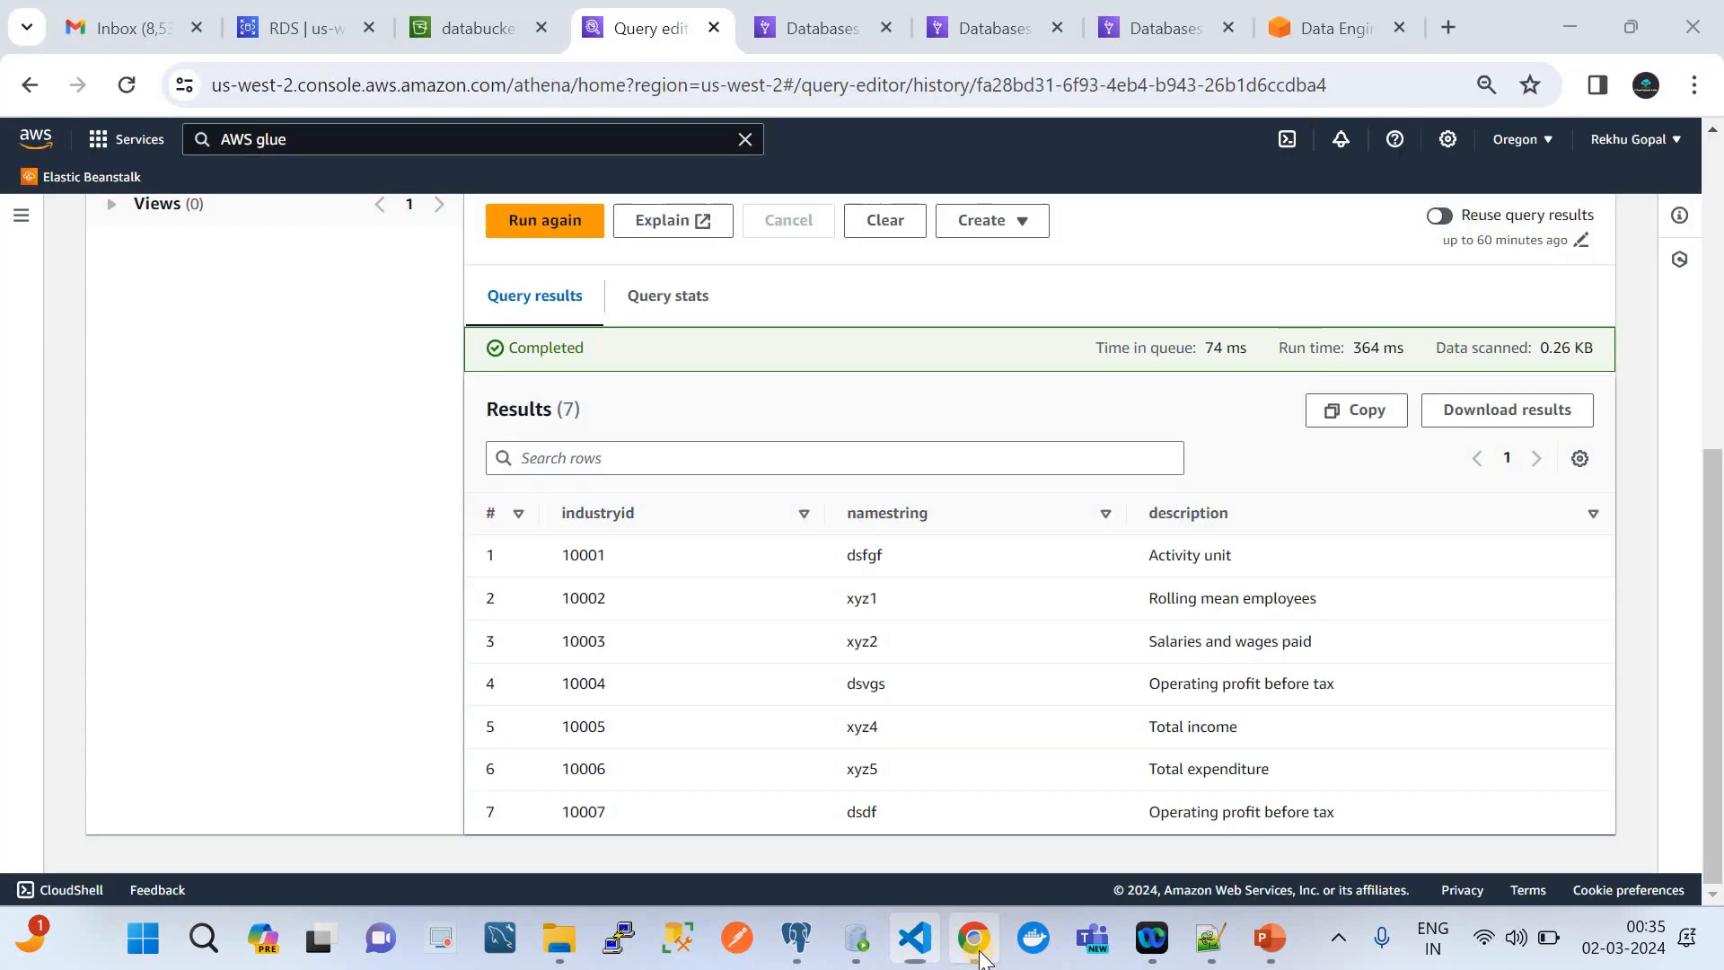
{"action": "scroll", "coordinate": [831, 626], "scroll_direction": "up", "scroll_amount": 6}
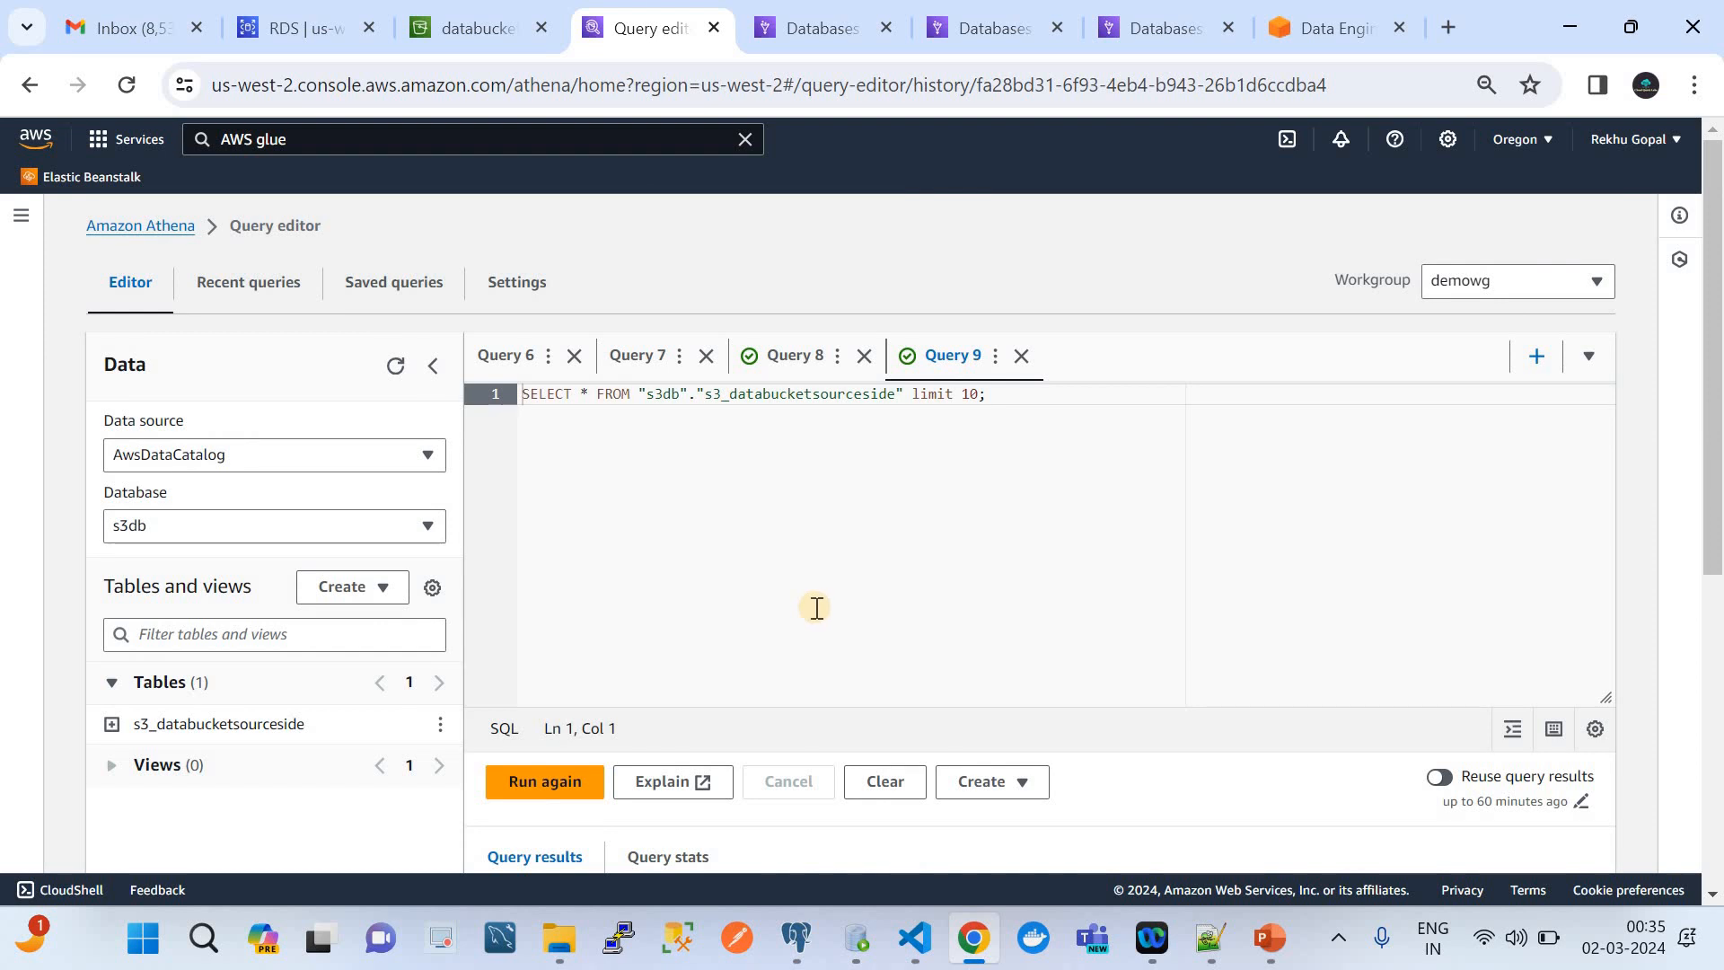
{"action": "scroll", "coordinate": [845, 579], "scroll_direction": "down", "scroll_amount": 4}
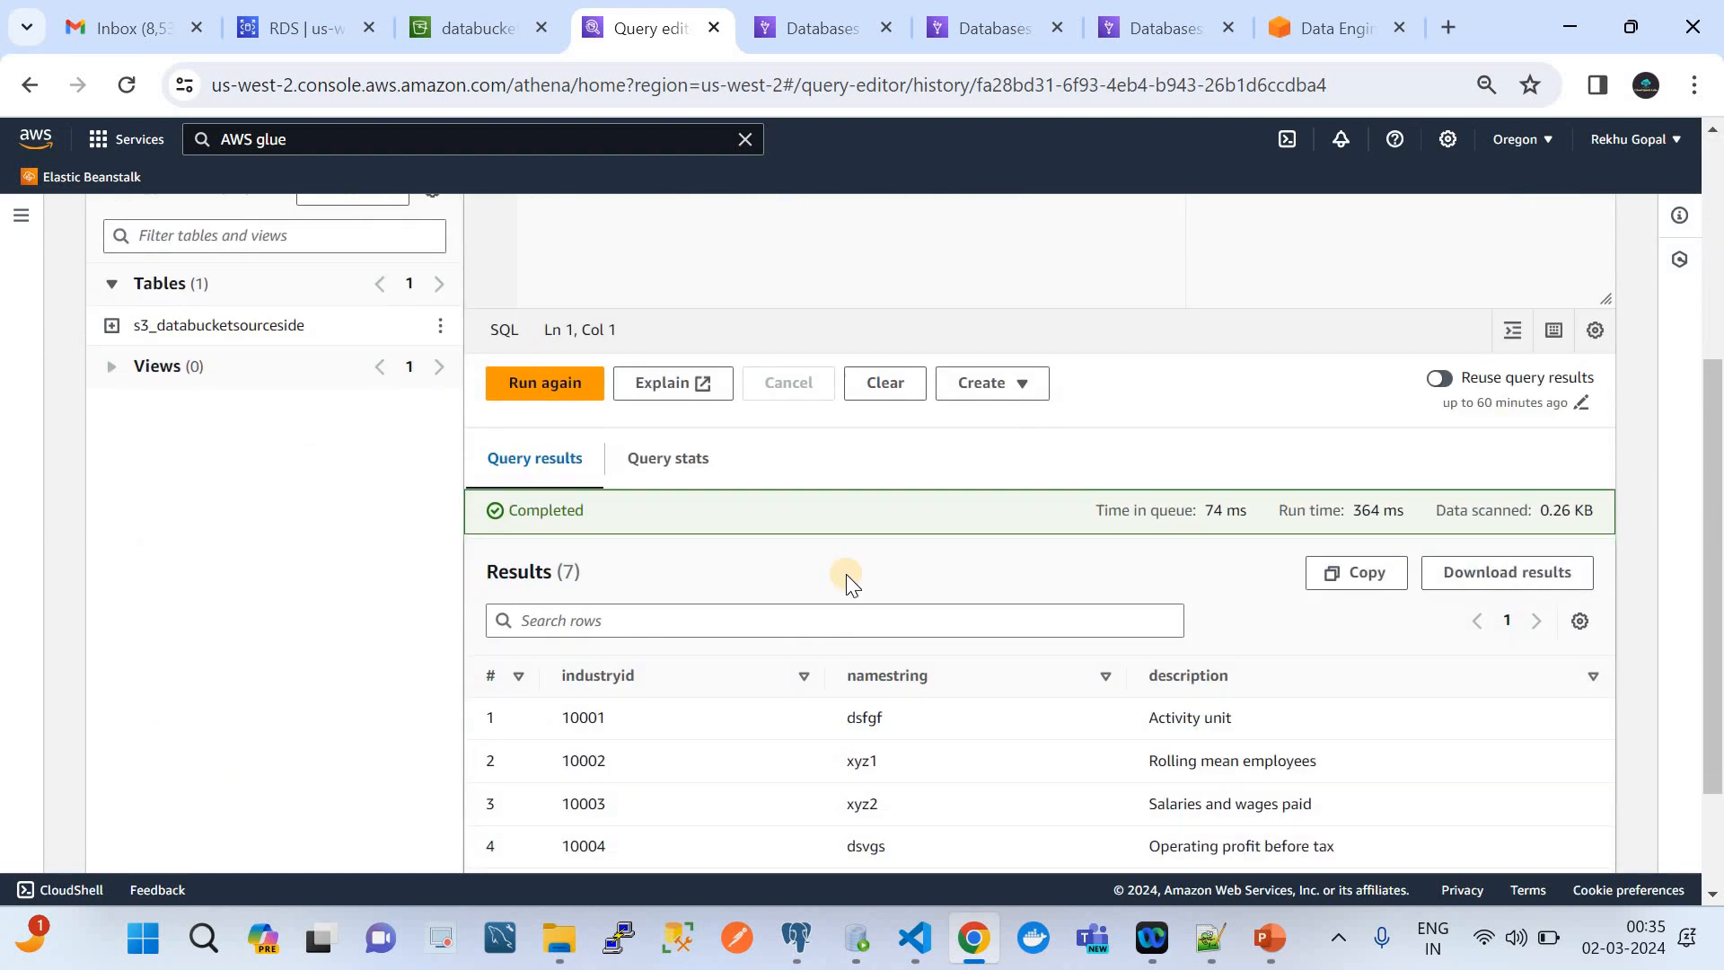
{"action": "scroll", "coordinate": [843, 583], "scroll_direction": "up", "scroll_amount": 4}
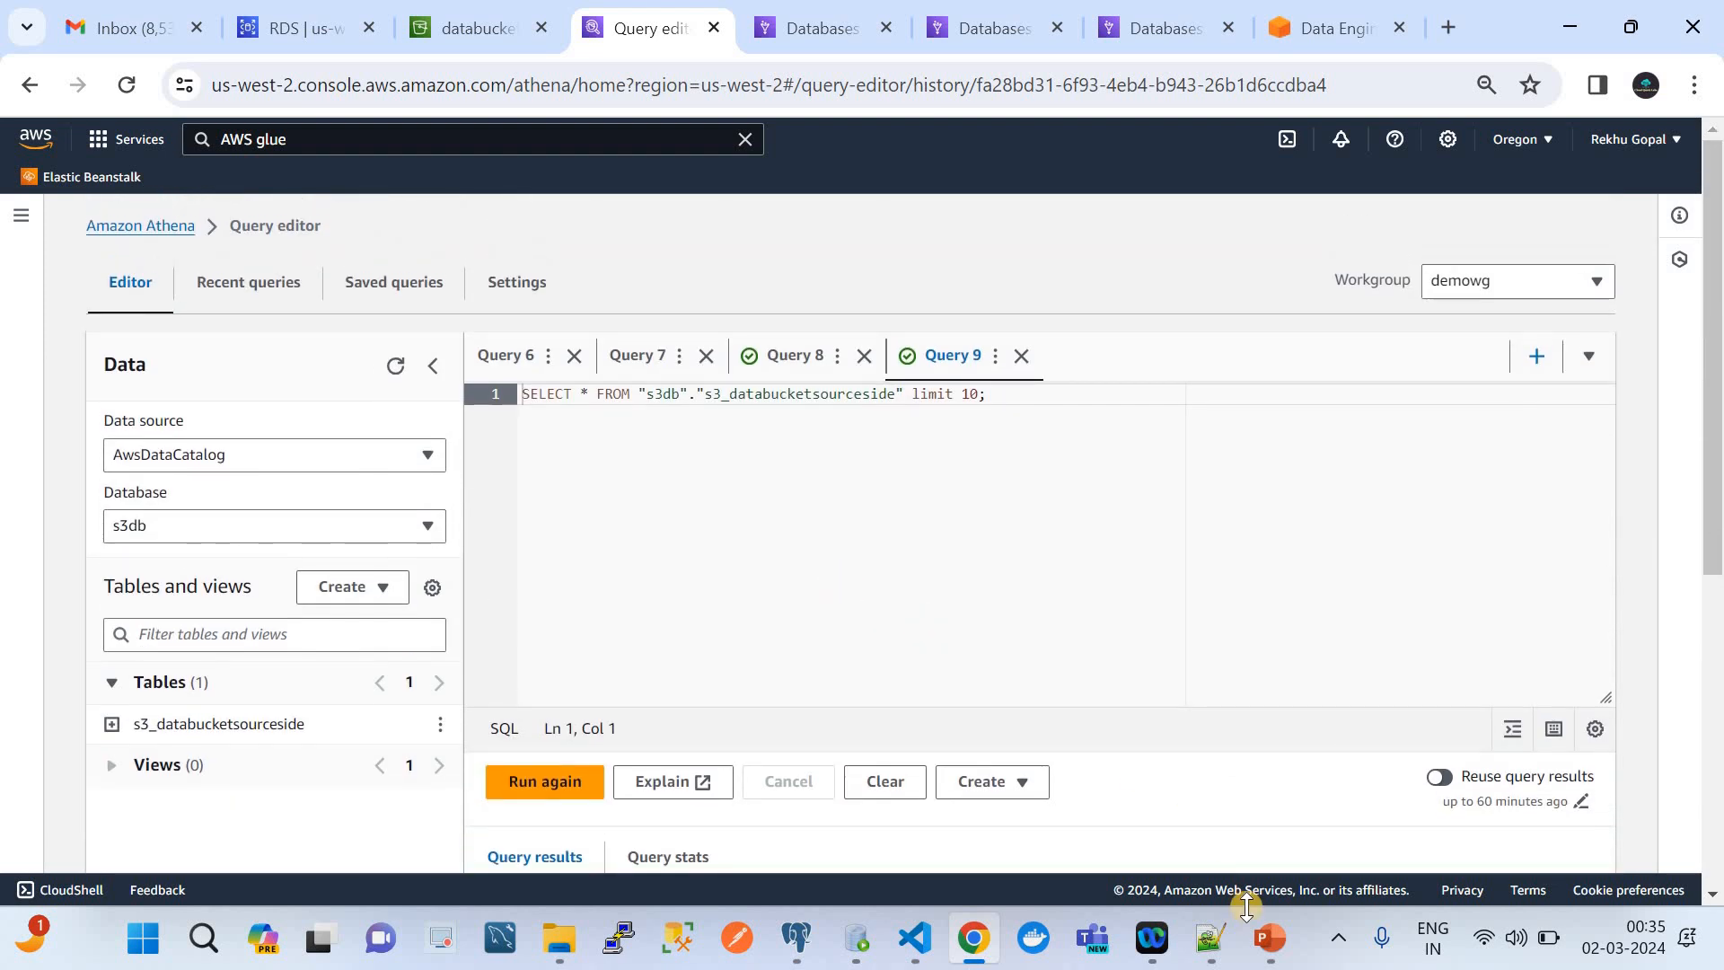
Review the Athena Federated Query diagram in PowerPoint and return to the Athena query editor in Chrome
{"action": "left_click", "coordinate": [1257, 936]}
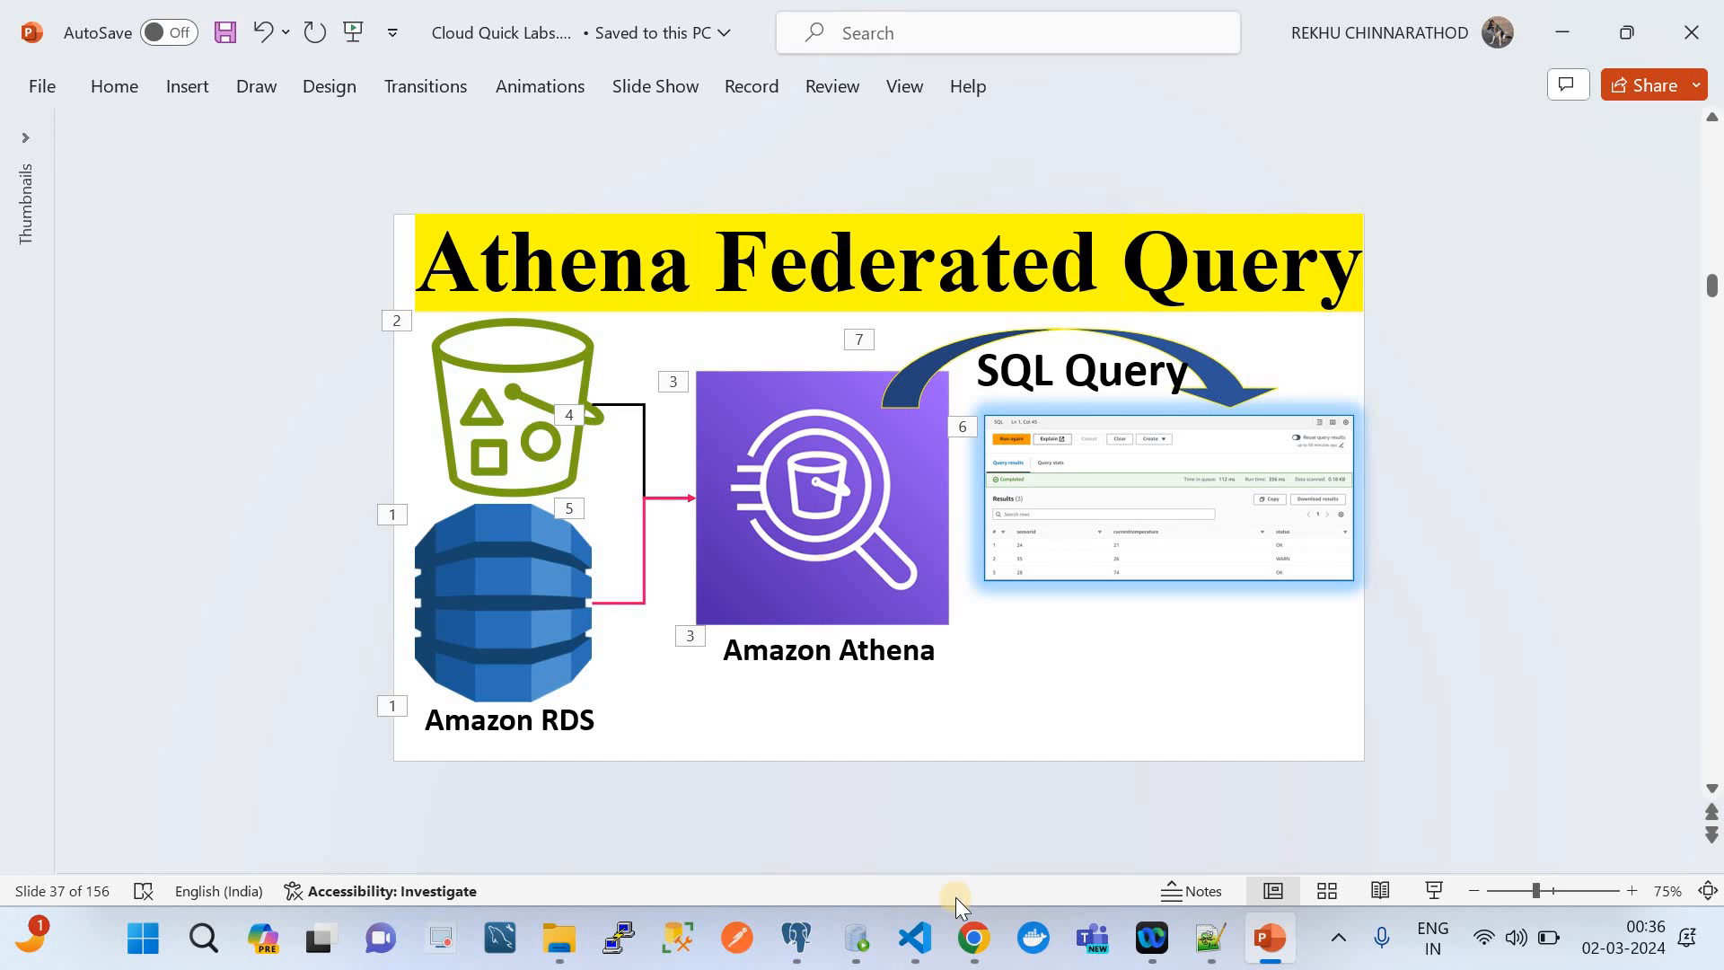
{"action": "left_click", "coordinate": [974, 938]}
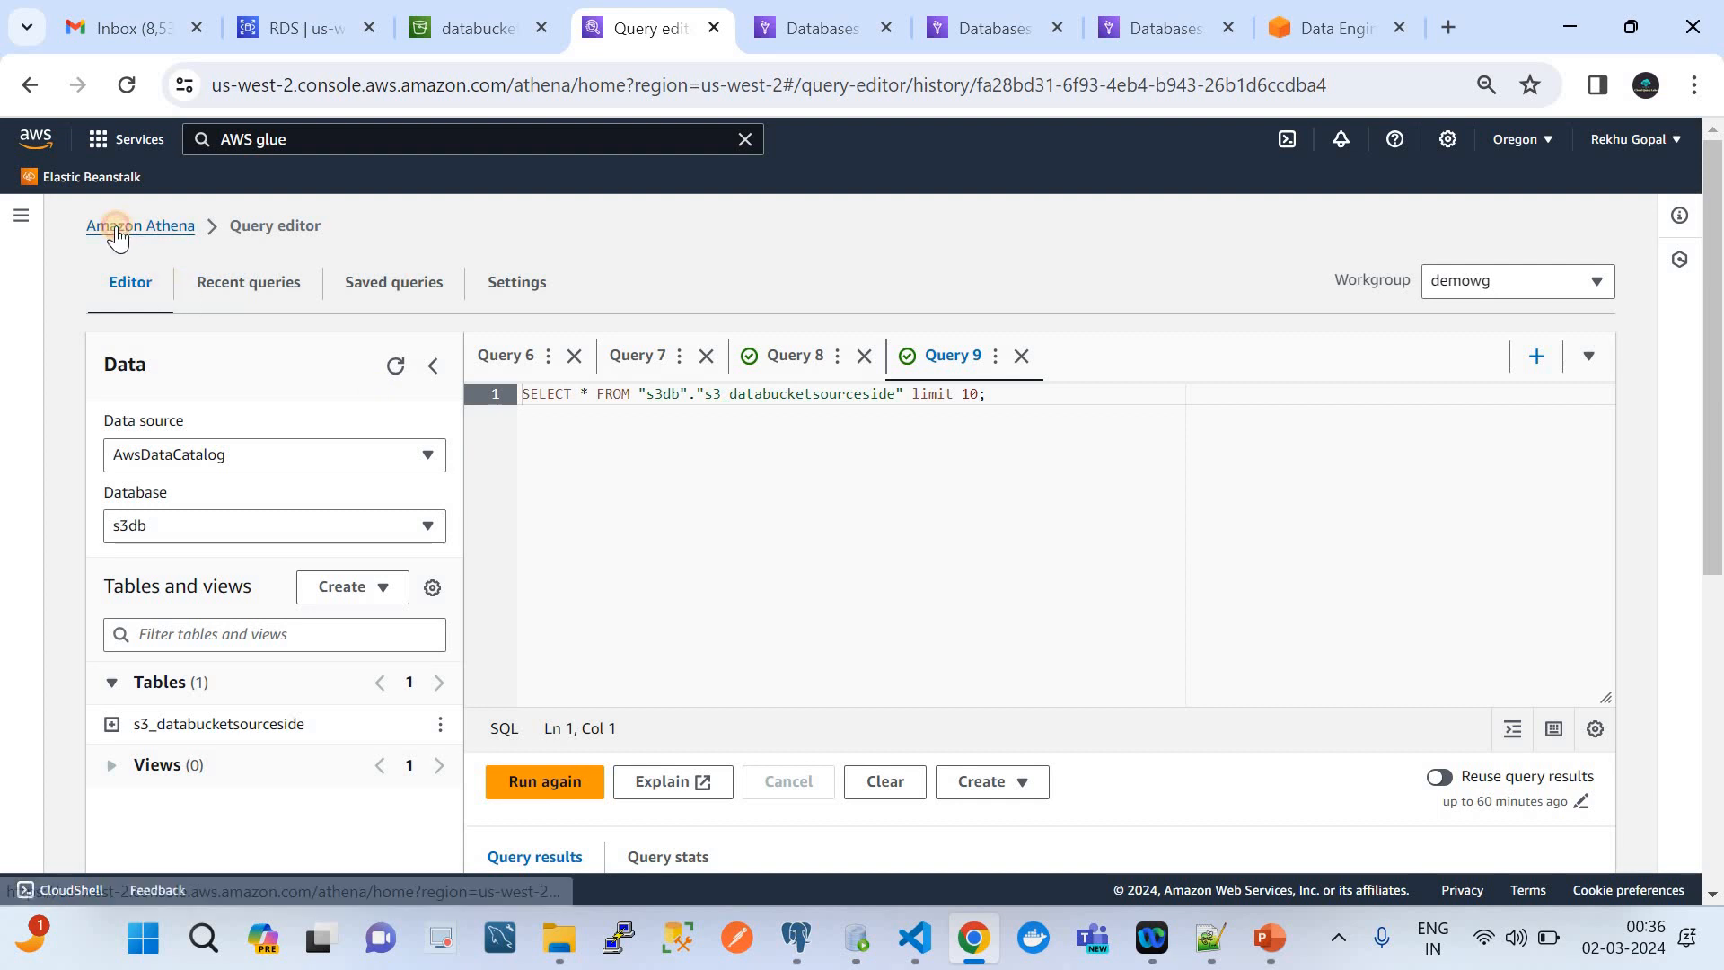
Open the Athena data sources administration page and start creating a new data source
{"action": "left_click", "coordinate": [116, 226]}
{"action": "left_click", "coordinate": [19, 216]}
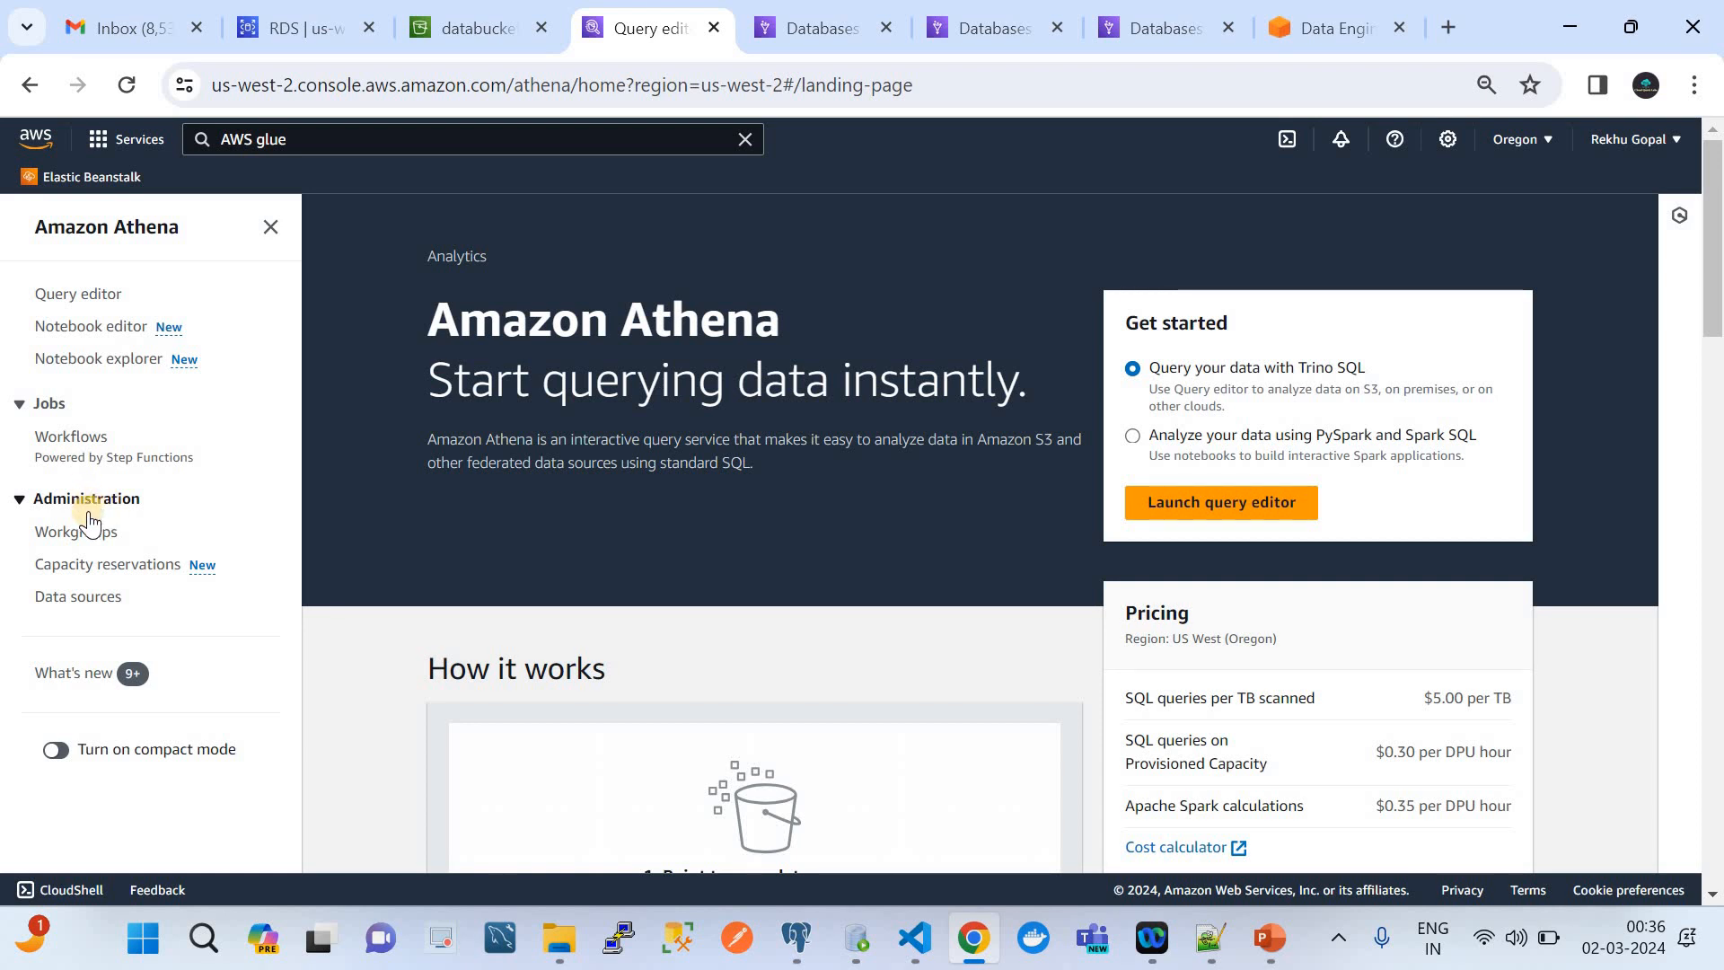
{"action": "left_click", "coordinate": [92, 599]}
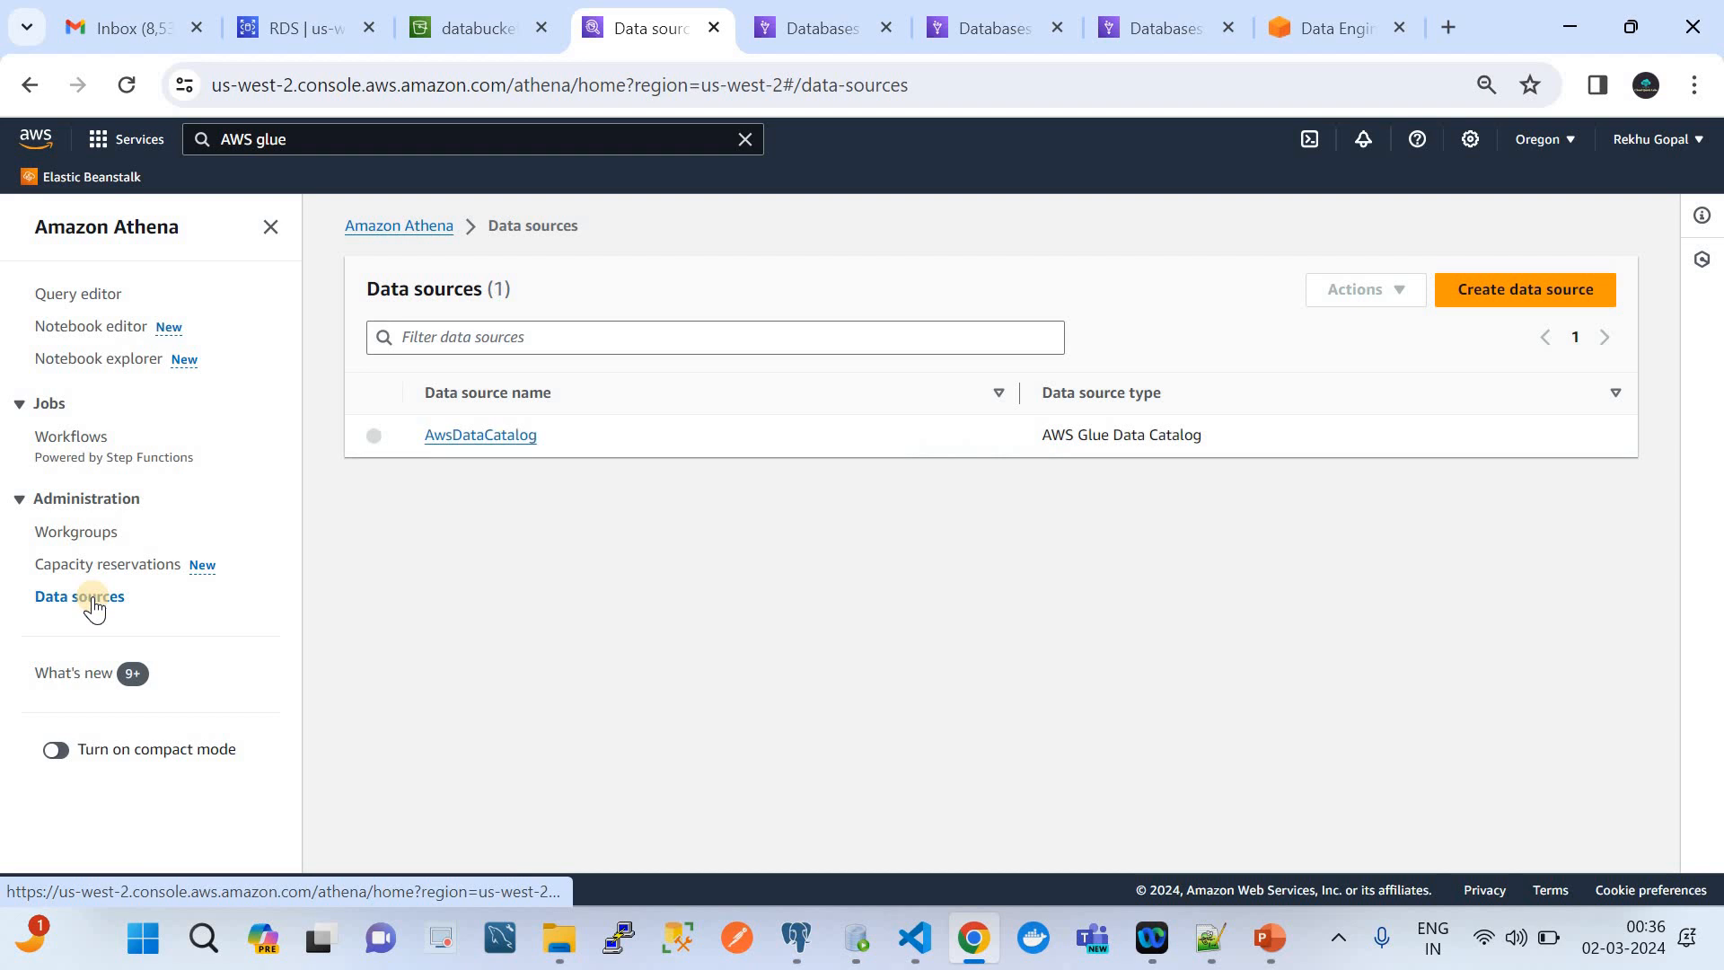
{"action": "left_click", "coordinate": [1469, 290]}
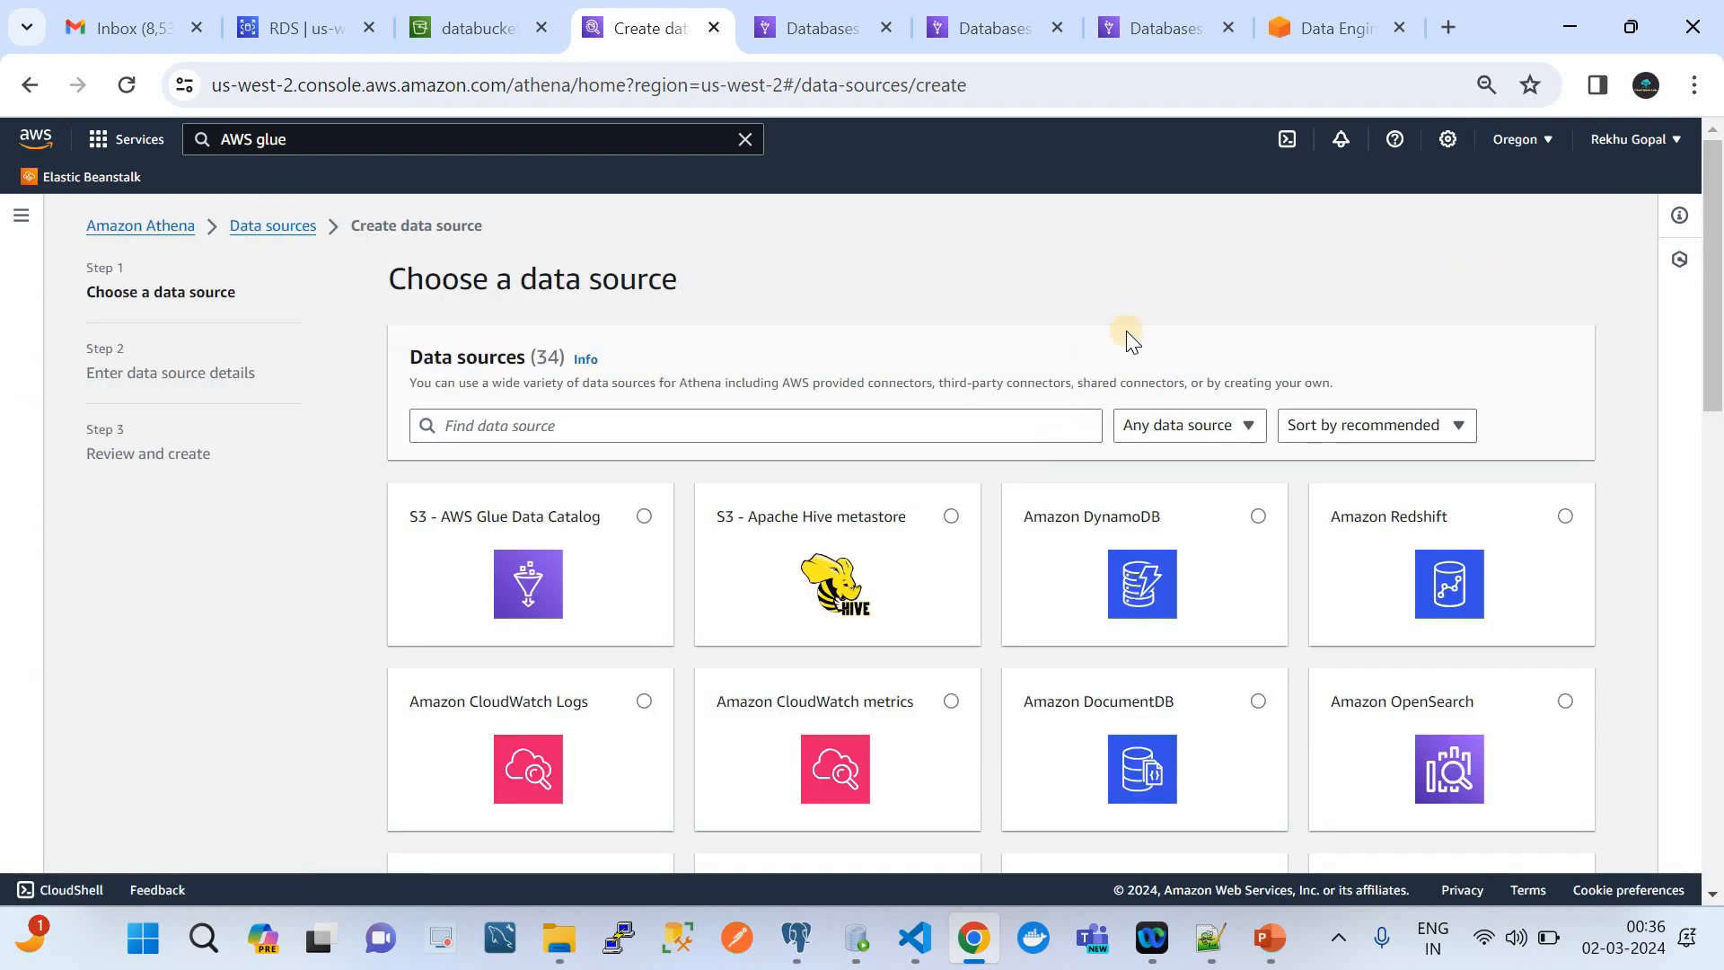
Choose PostgreSQL as the data source type and continue to the data source details
{"action": "scroll", "coordinate": [1121, 482], "scroll_direction": "down", "scroll_amount": 5}
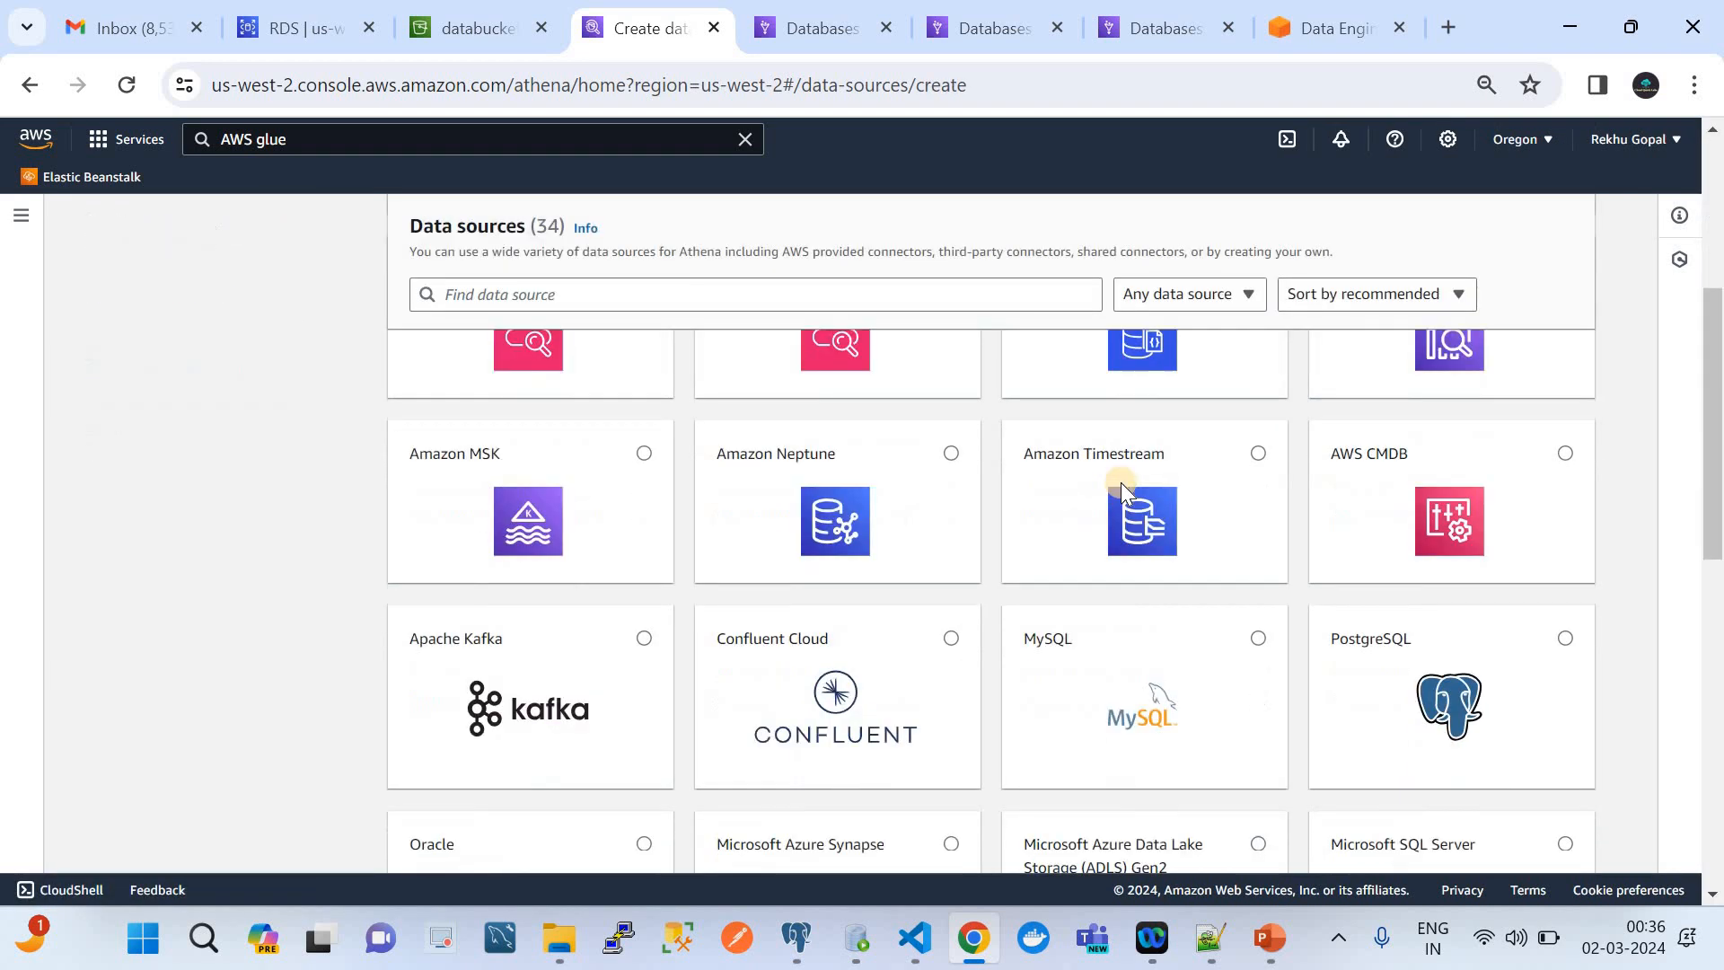
{"action": "scroll", "coordinate": [1122, 485], "scroll_direction": "up", "scroll_amount": 3}
{"action": "scroll", "coordinate": [1121, 483], "scroll_direction": "down", "scroll_amount": 2}
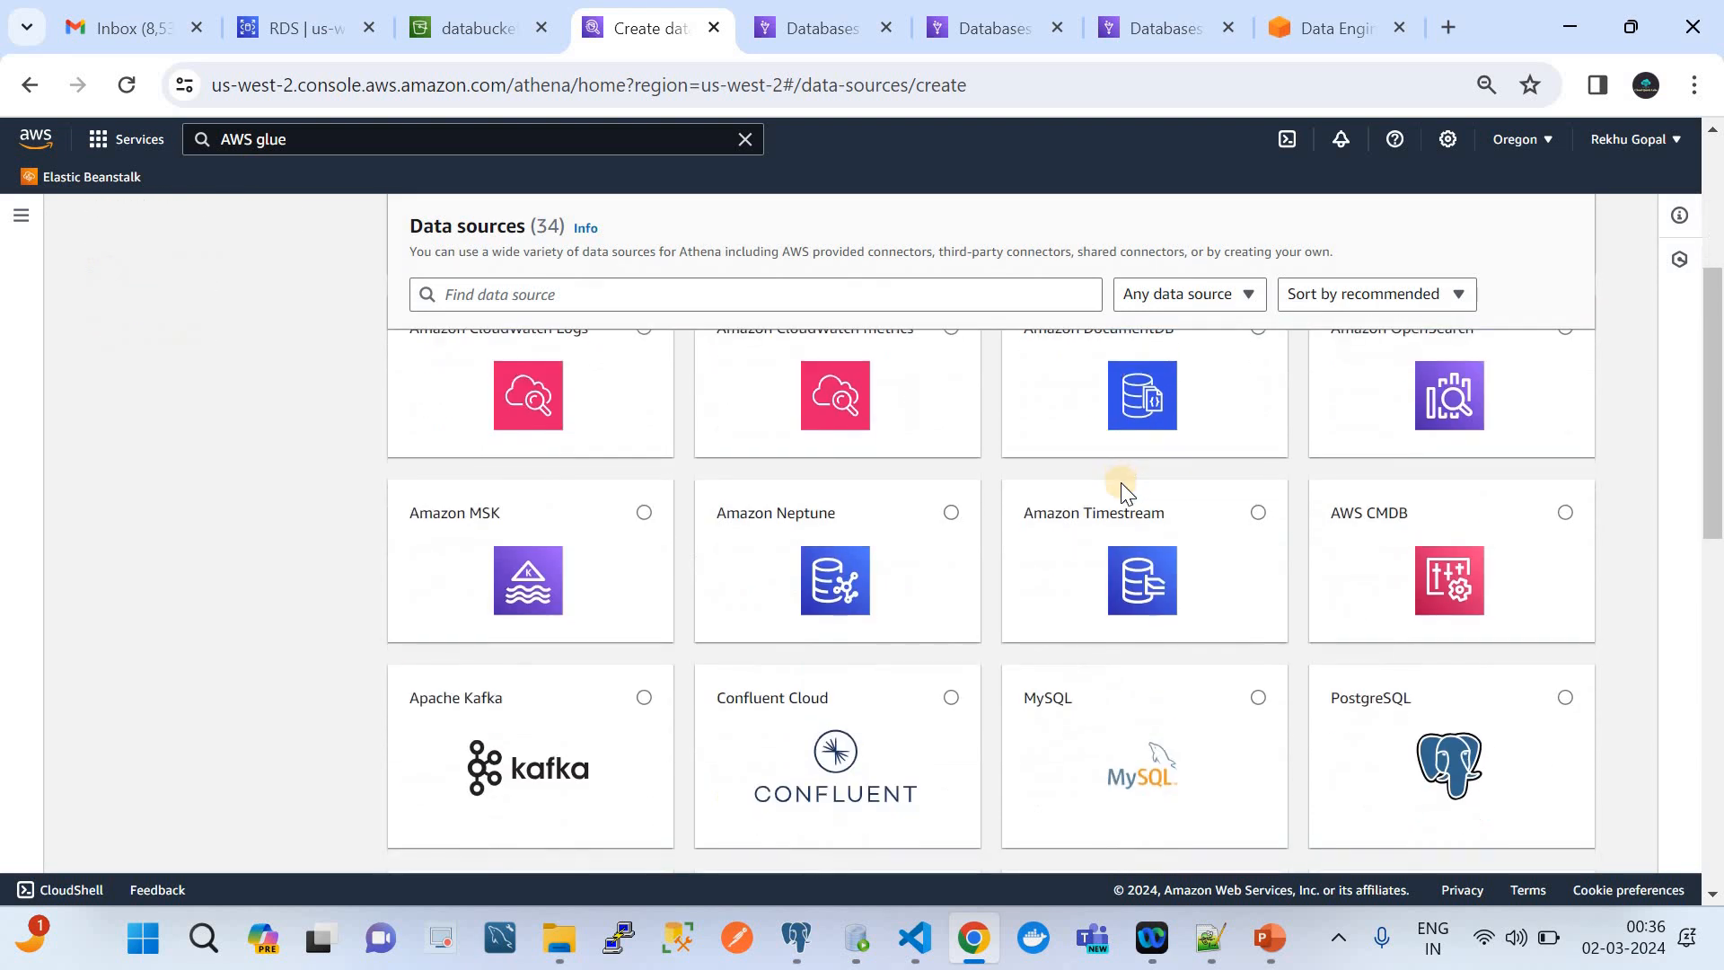
{"action": "scroll", "coordinate": [1480, 488], "scroll_direction": "down", "scroll_amount": 3}
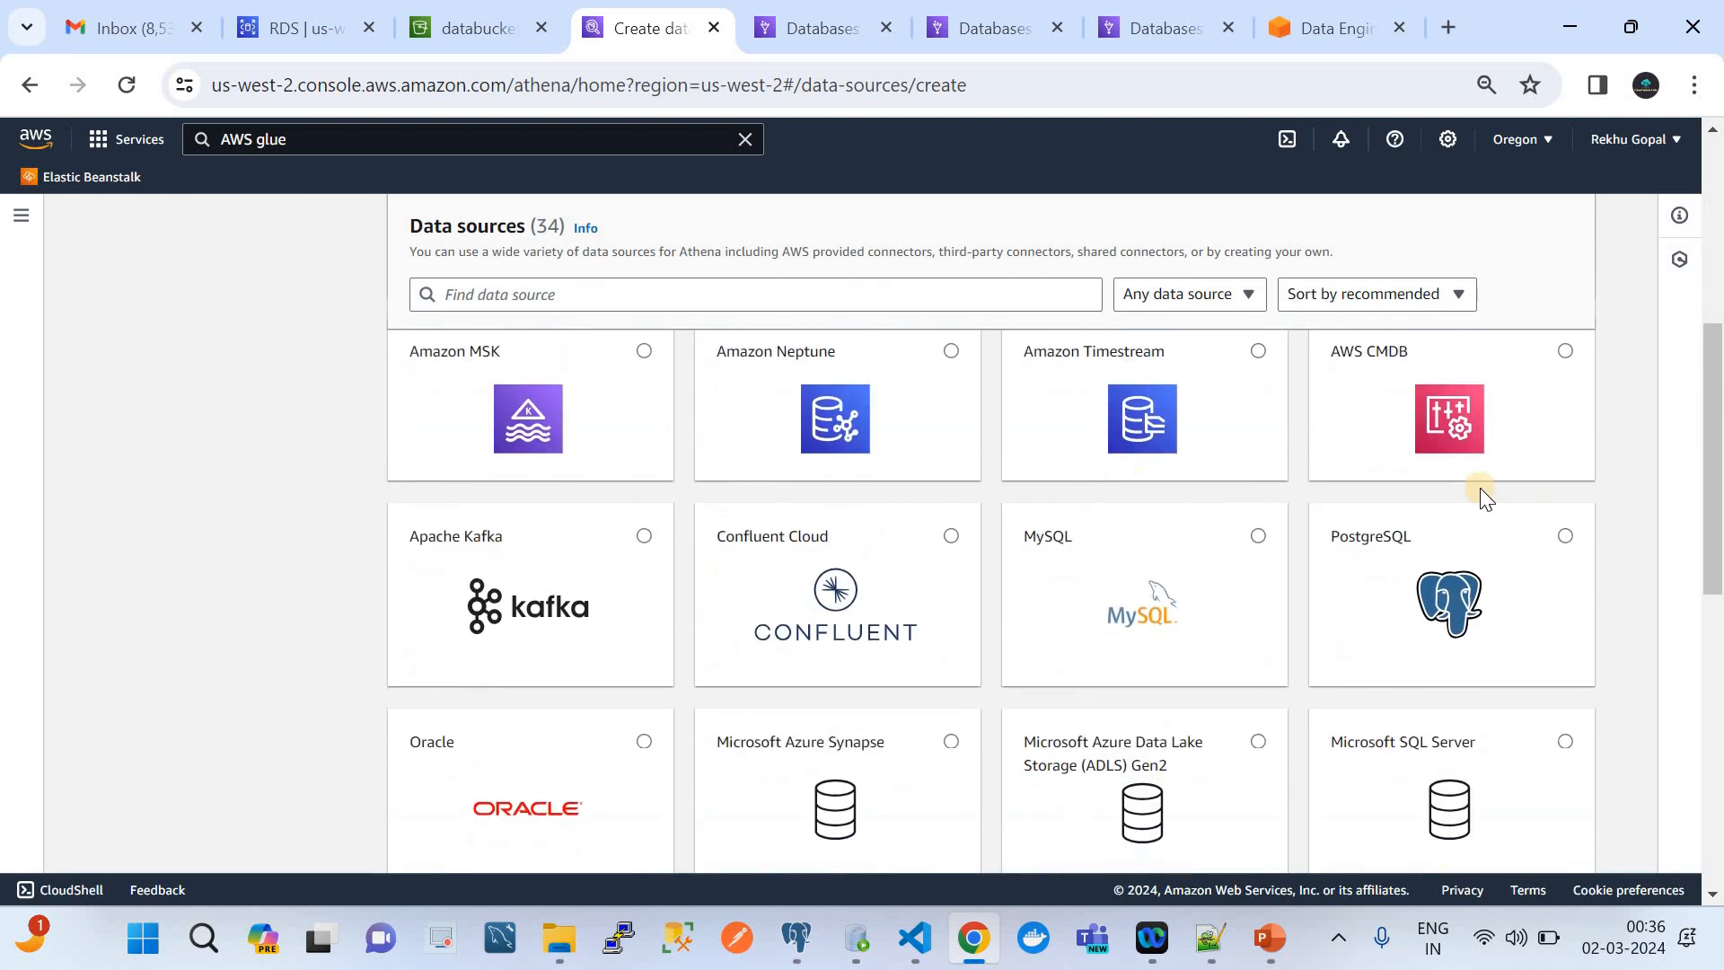
{"action": "left_click", "coordinate": [1567, 535]}
{"action": "scroll", "coordinate": [1641, 611], "scroll_direction": "down", "scroll_amount": 10}
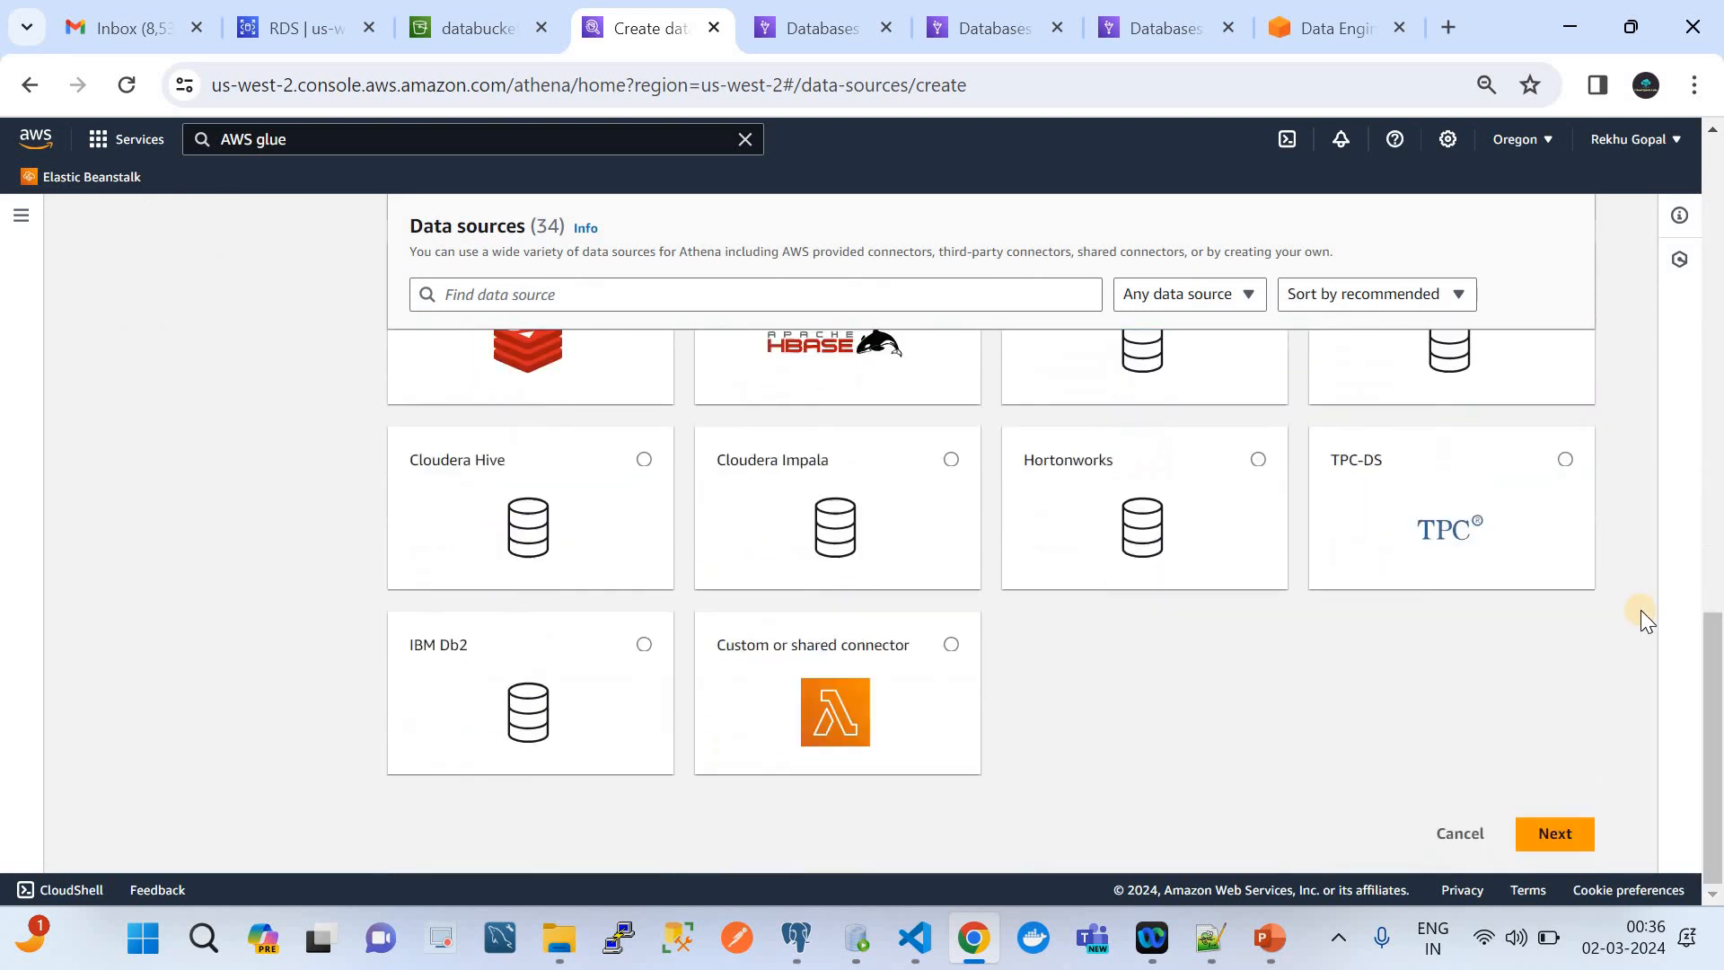
{"action": "left_click", "coordinate": [1555, 834]}
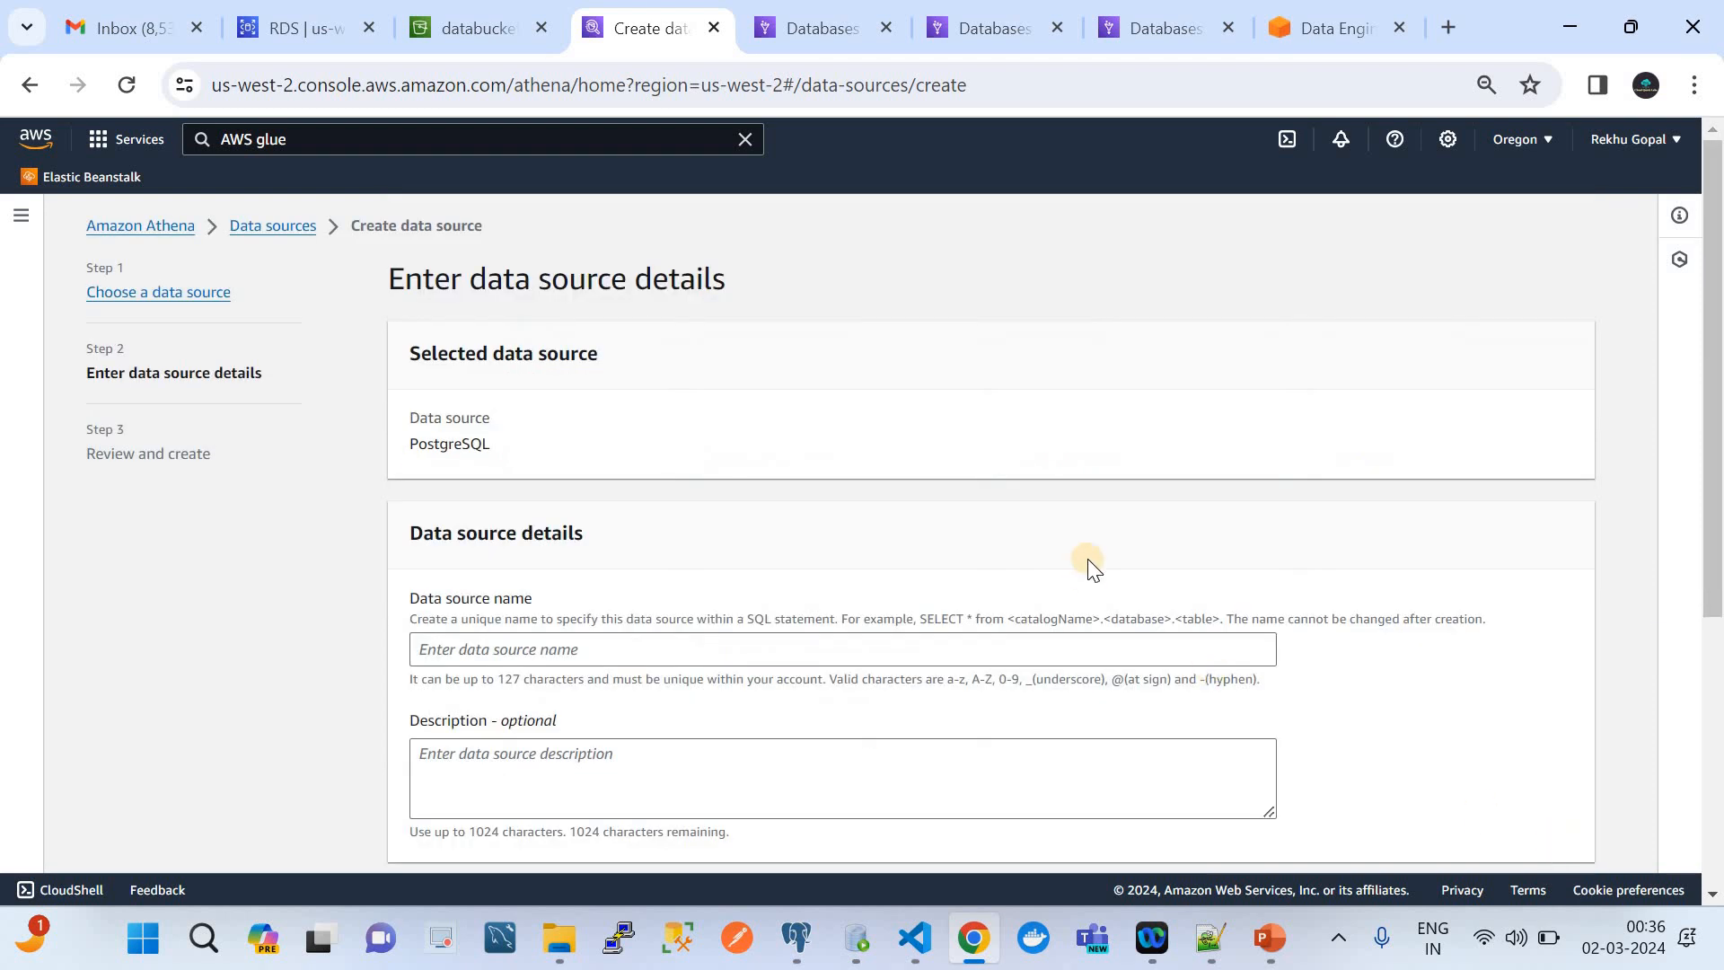
Name the new PostgreSQL data source posgressqldata
{"action": "scroll", "coordinate": [1090, 568], "scroll_direction": "down", "scroll_amount": 2}
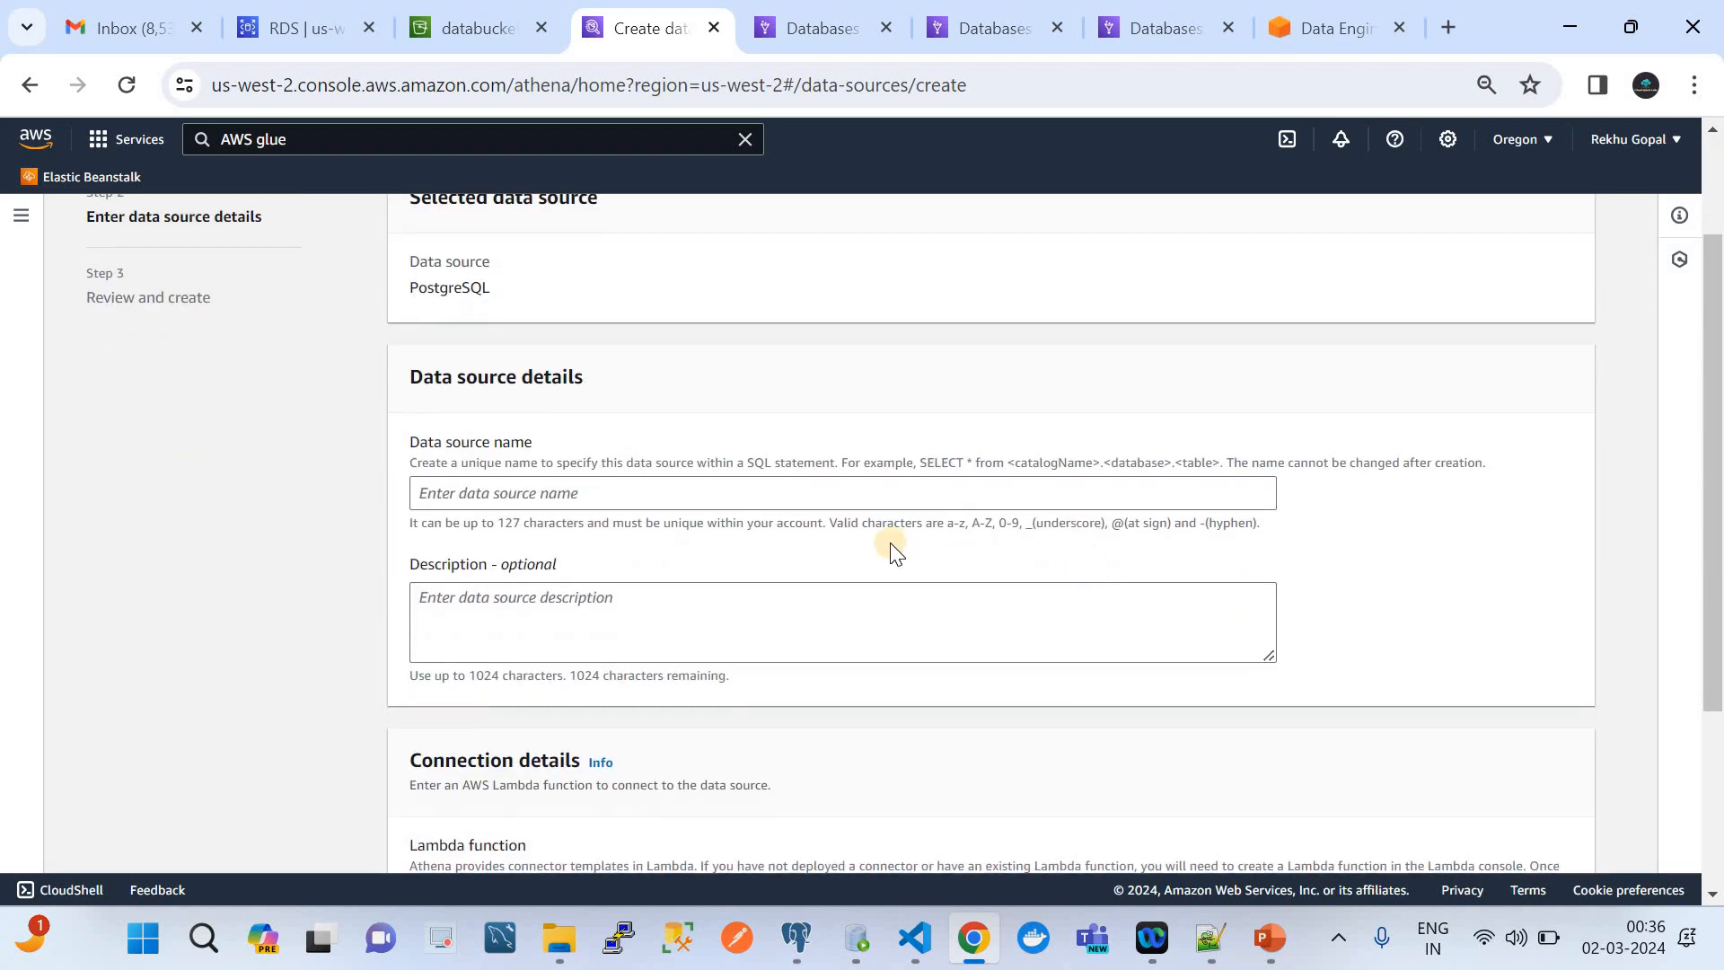
{"action": "left_click", "coordinate": [566, 493]}
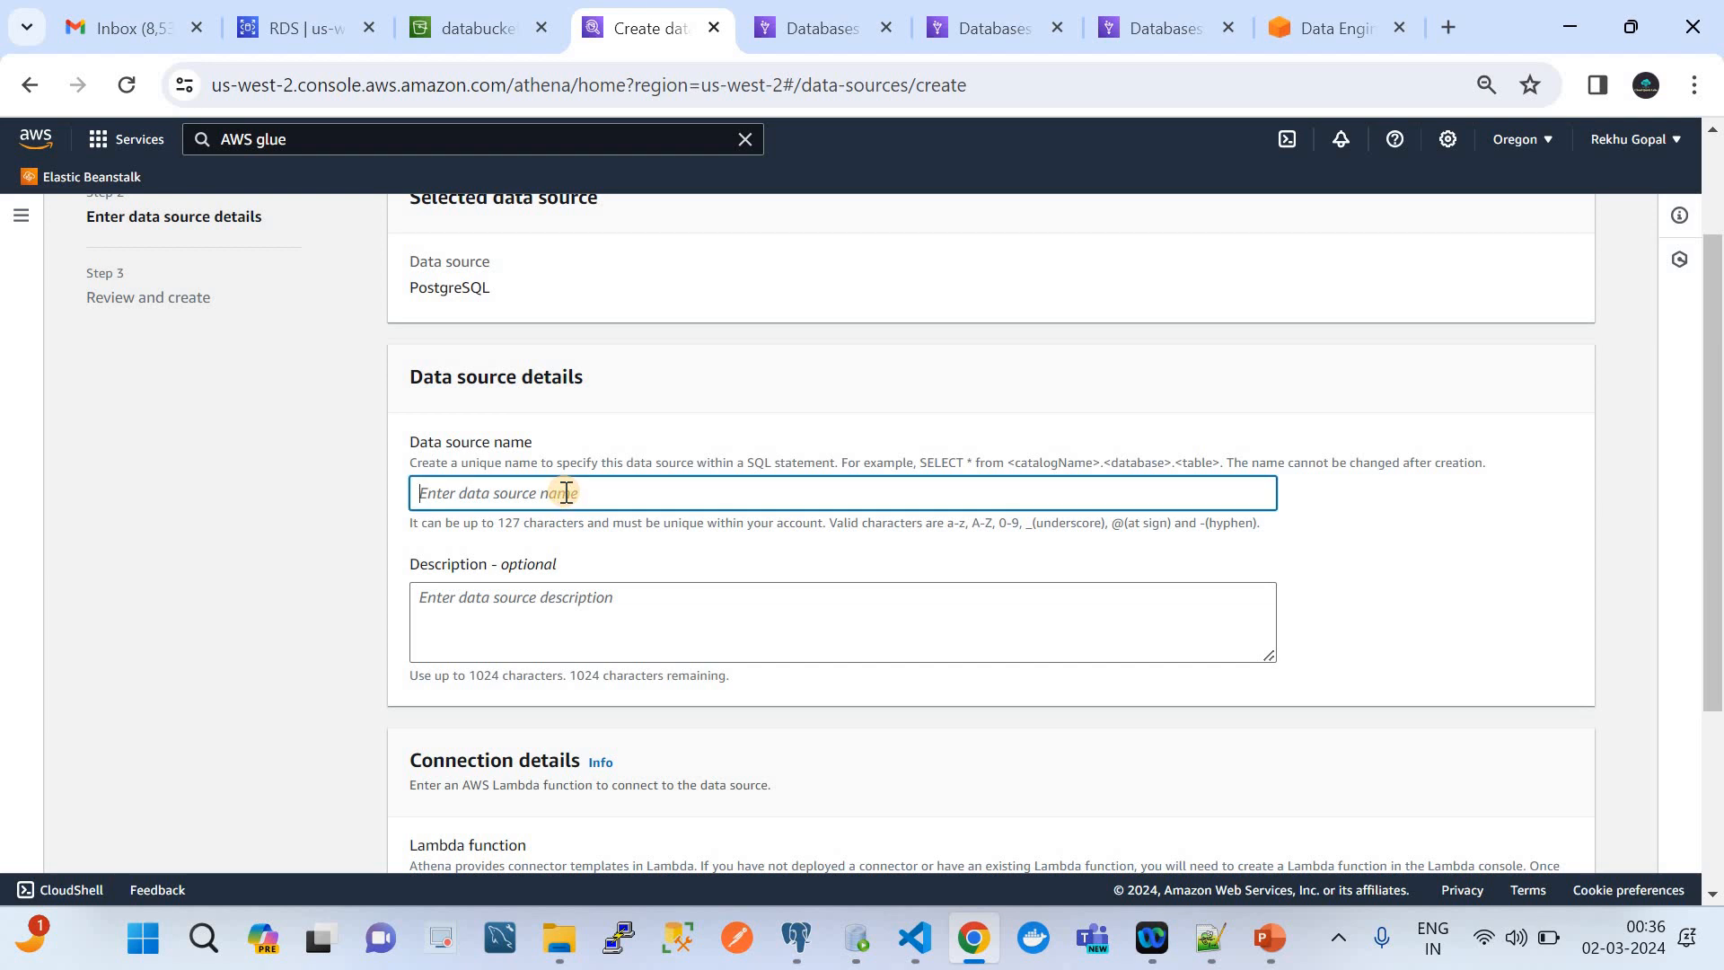
{"action": "type", "text": "posgr"}
{"action": "type", "text": "es"}
{"action": "type", "text": "s"}
{"action": "type", "text": "ql"}
{"action": "type", "text": "db"}
{"action": "type", "text": "ata"}
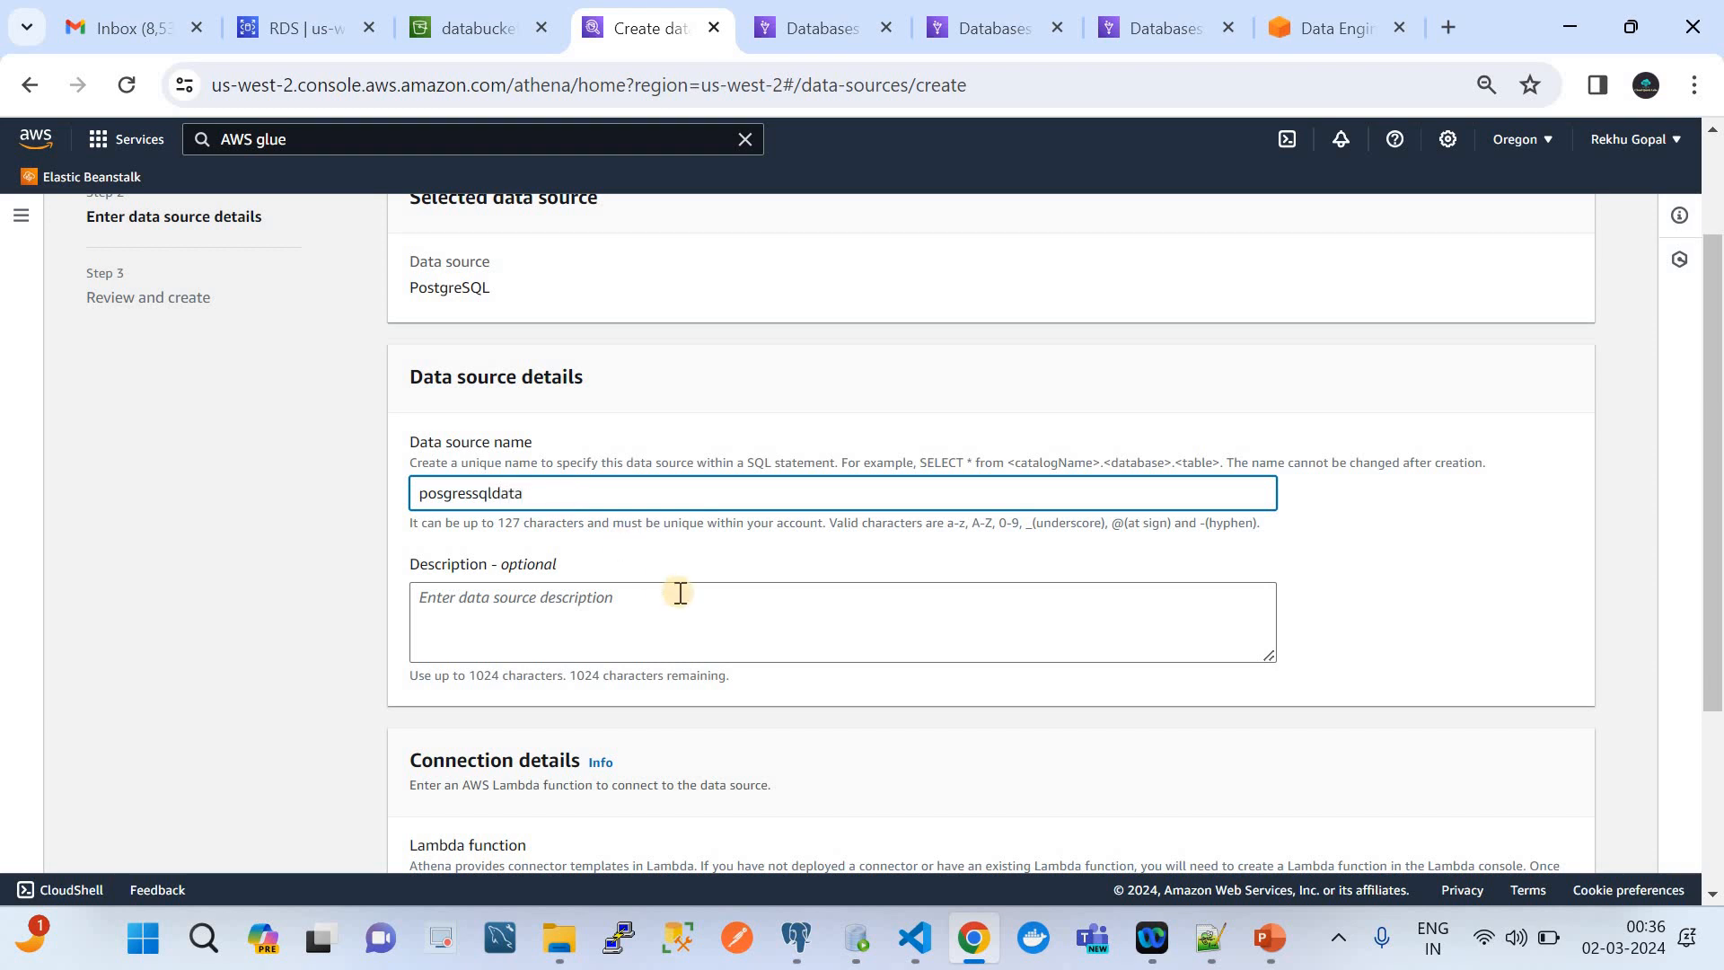
Start creating a Lambda function for the data source's connection details
{"action": "scroll", "coordinate": [677, 593], "scroll_direction": "up", "scroll_amount": 1}
{"action": "scroll", "coordinate": [680, 592], "scroll_direction": "down", "scroll_amount": 4}
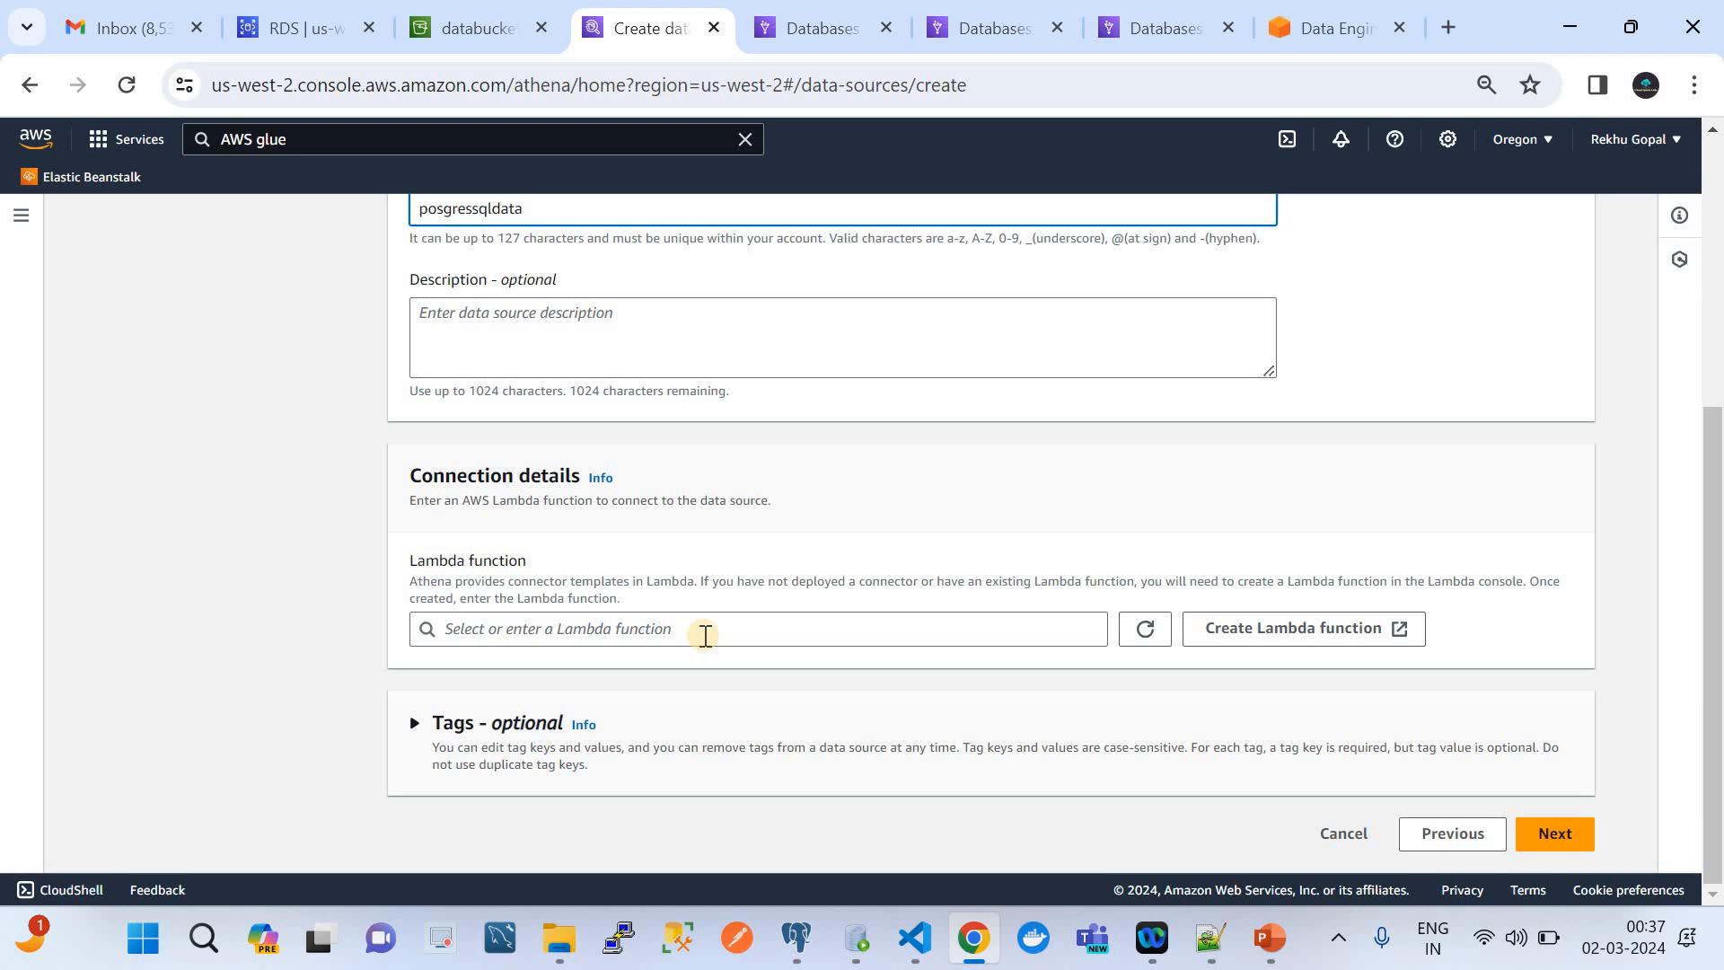
{"action": "left_click", "coordinate": [1244, 630]}
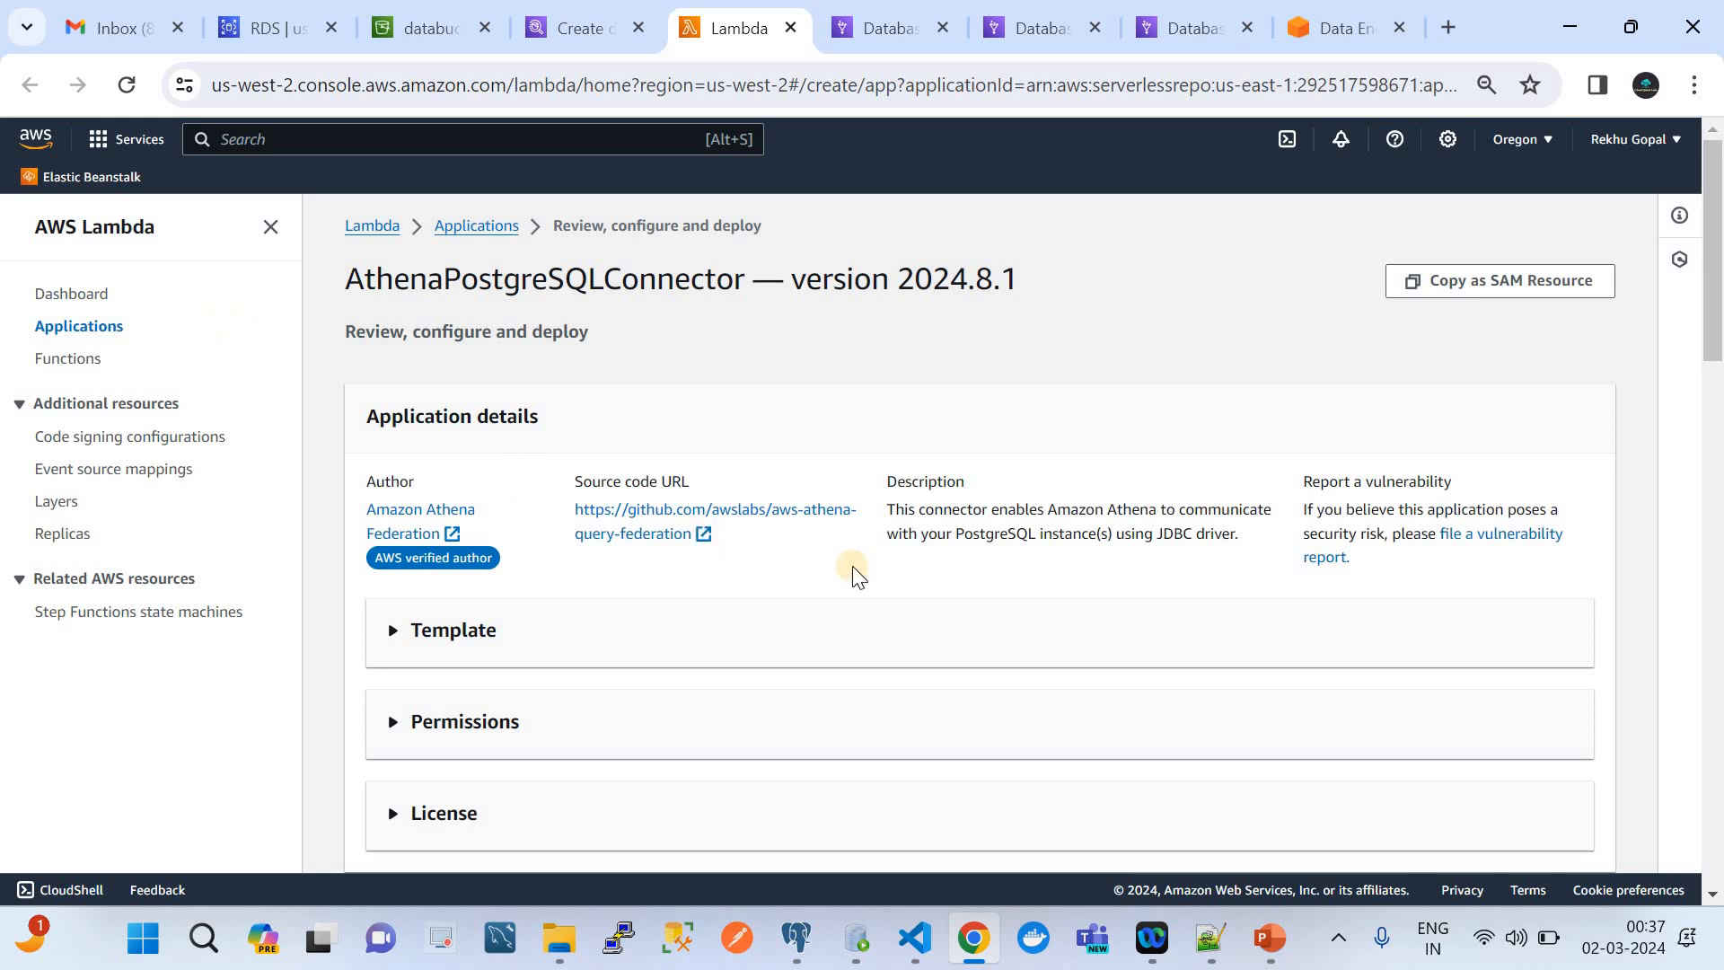
Set the connector's application name to AthenaPostgreSQLConnectortest in the application settings
{"action": "scroll", "coordinate": [886, 588], "scroll_direction": "down", "scroll_amount": 8}
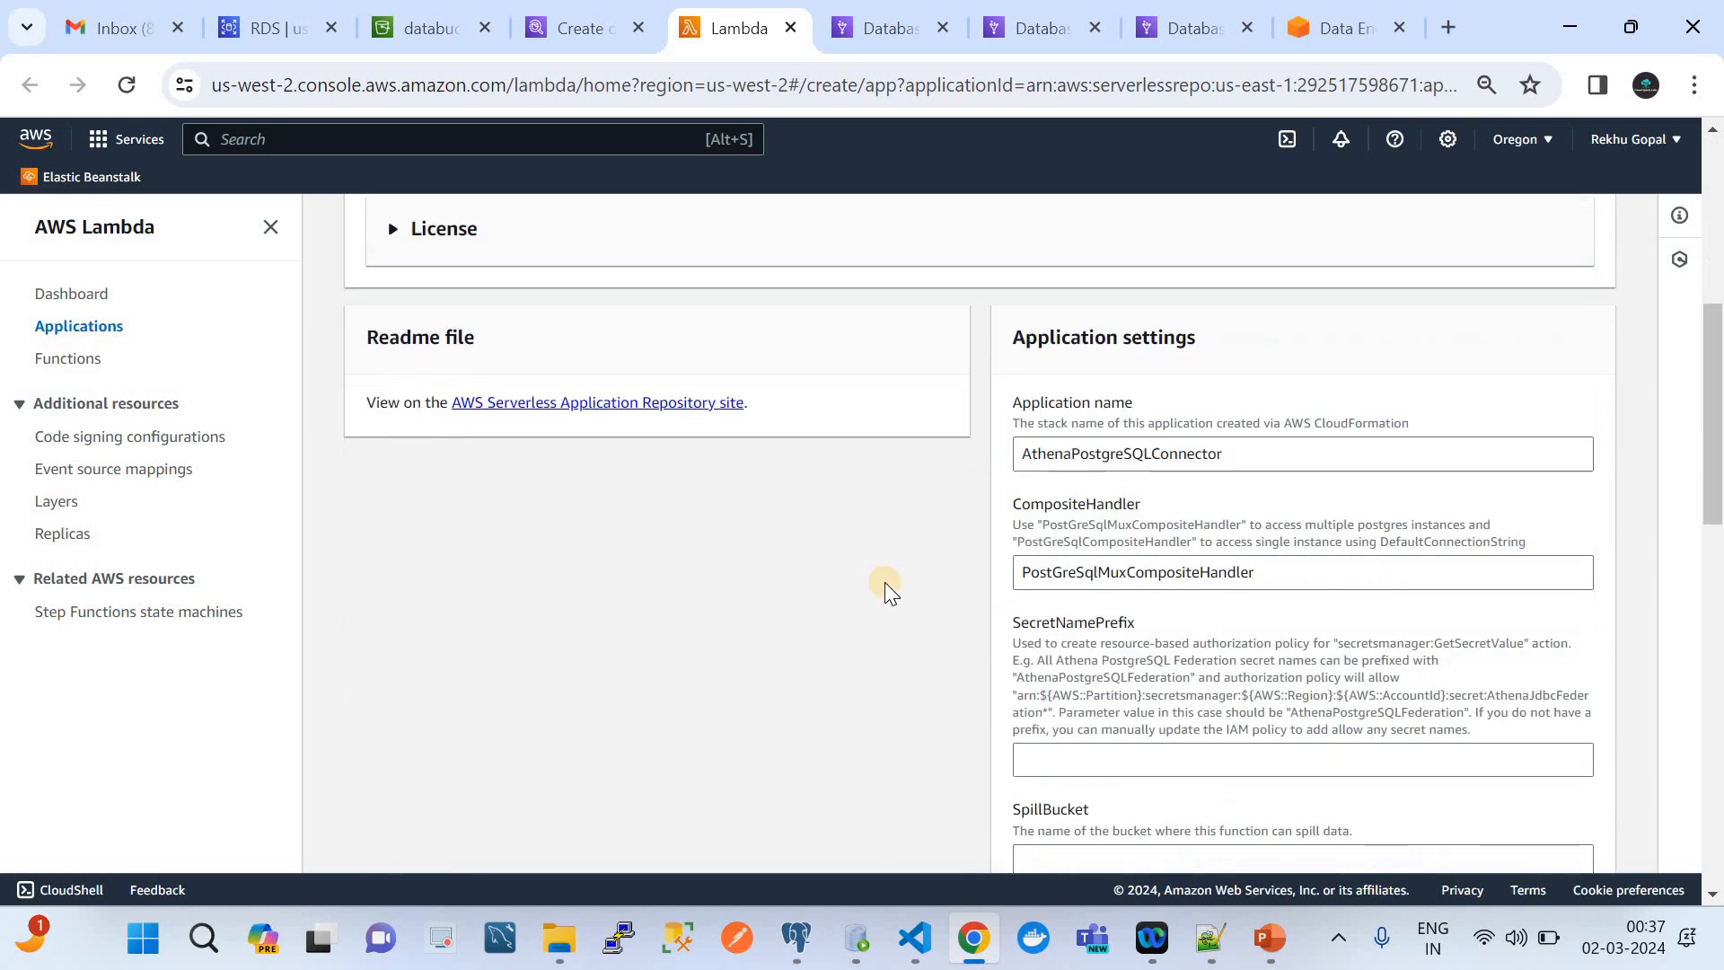
{"action": "scroll", "coordinate": [886, 582], "scroll_direction": "up", "scroll_amount": 1}
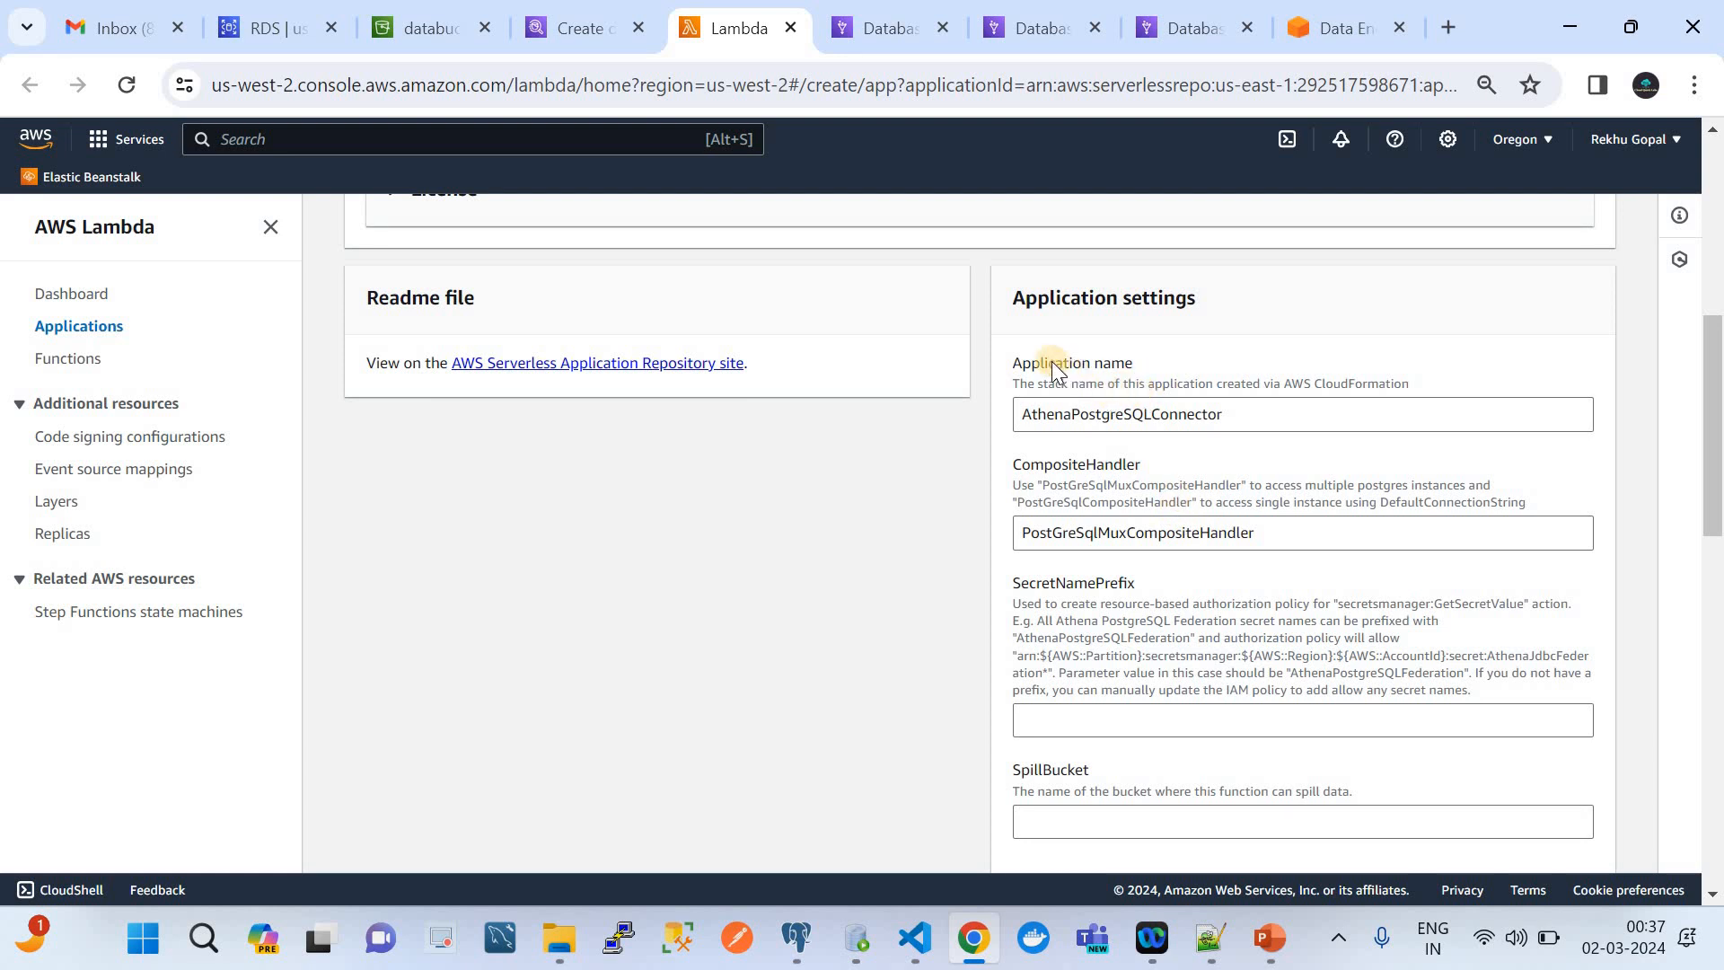
{"action": "left_click", "coordinate": [1224, 416]}
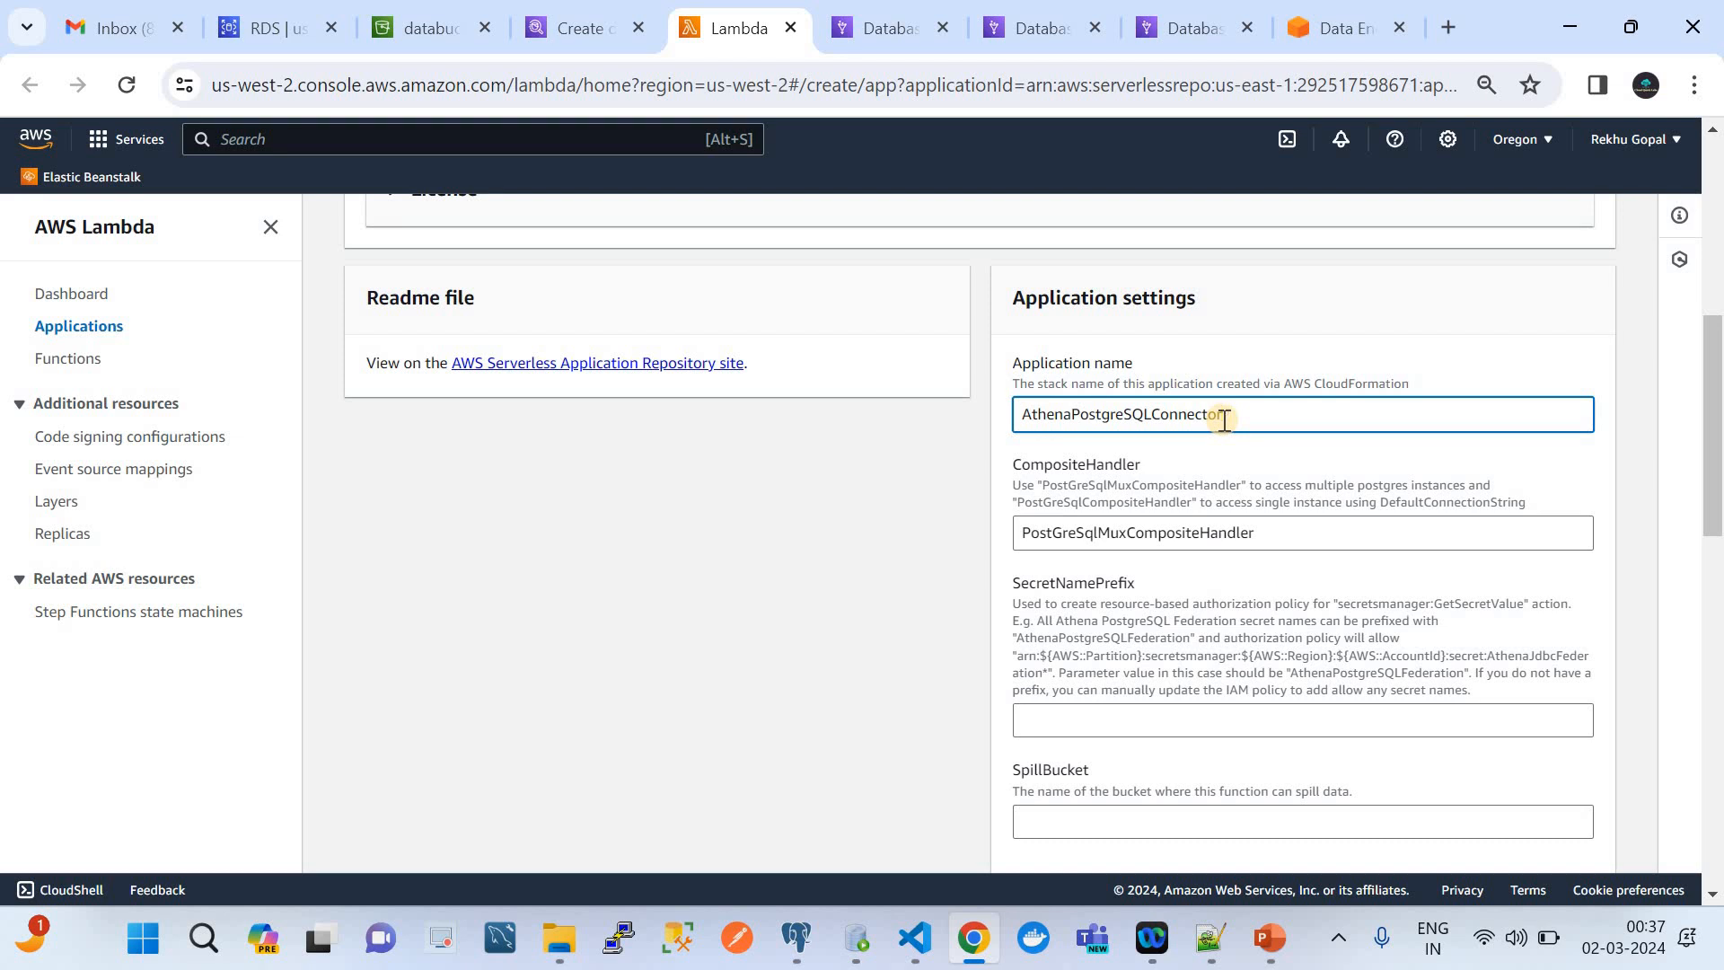
{"action": "type", "text": "test"}
Set SecretNamePrefix to AthenaPostgreSQLFederationtest, reusing the AthenaPostgreSQLFederation prefix from the field's description
{"action": "scroll", "coordinate": [1261, 568], "scroll_direction": "down", "scroll_amount": 1}
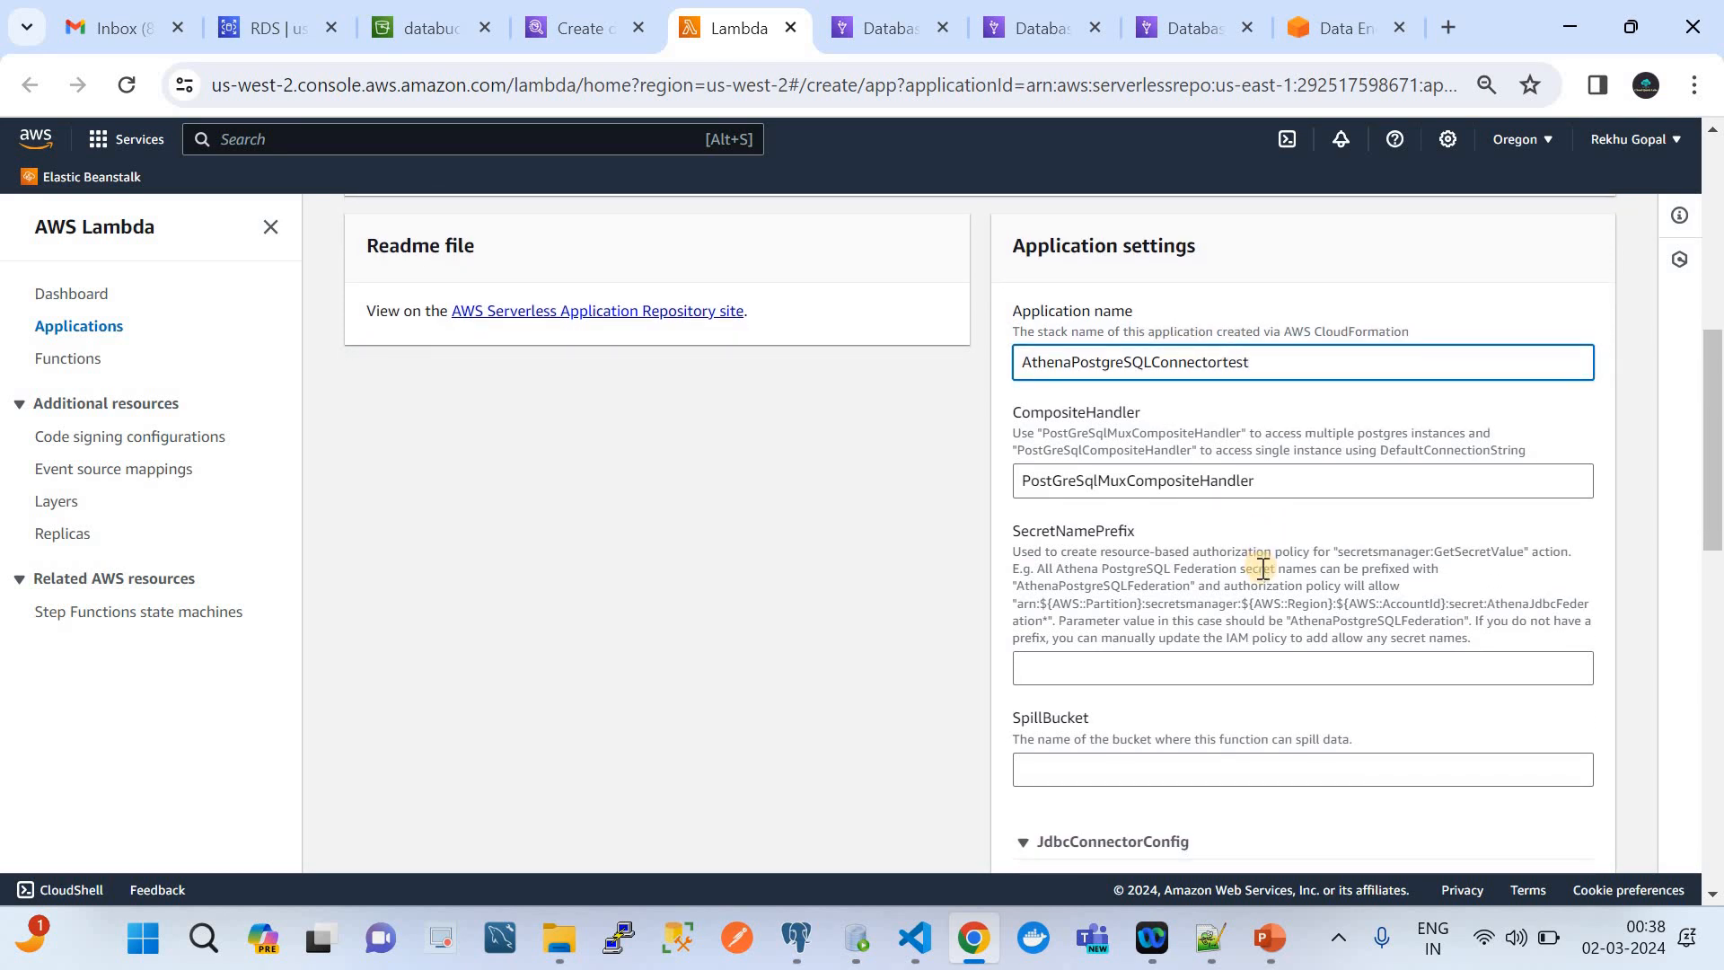
{"action": "scroll", "coordinate": [1263, 568], "scroll_direction": "down", "scroll_amount": 1}
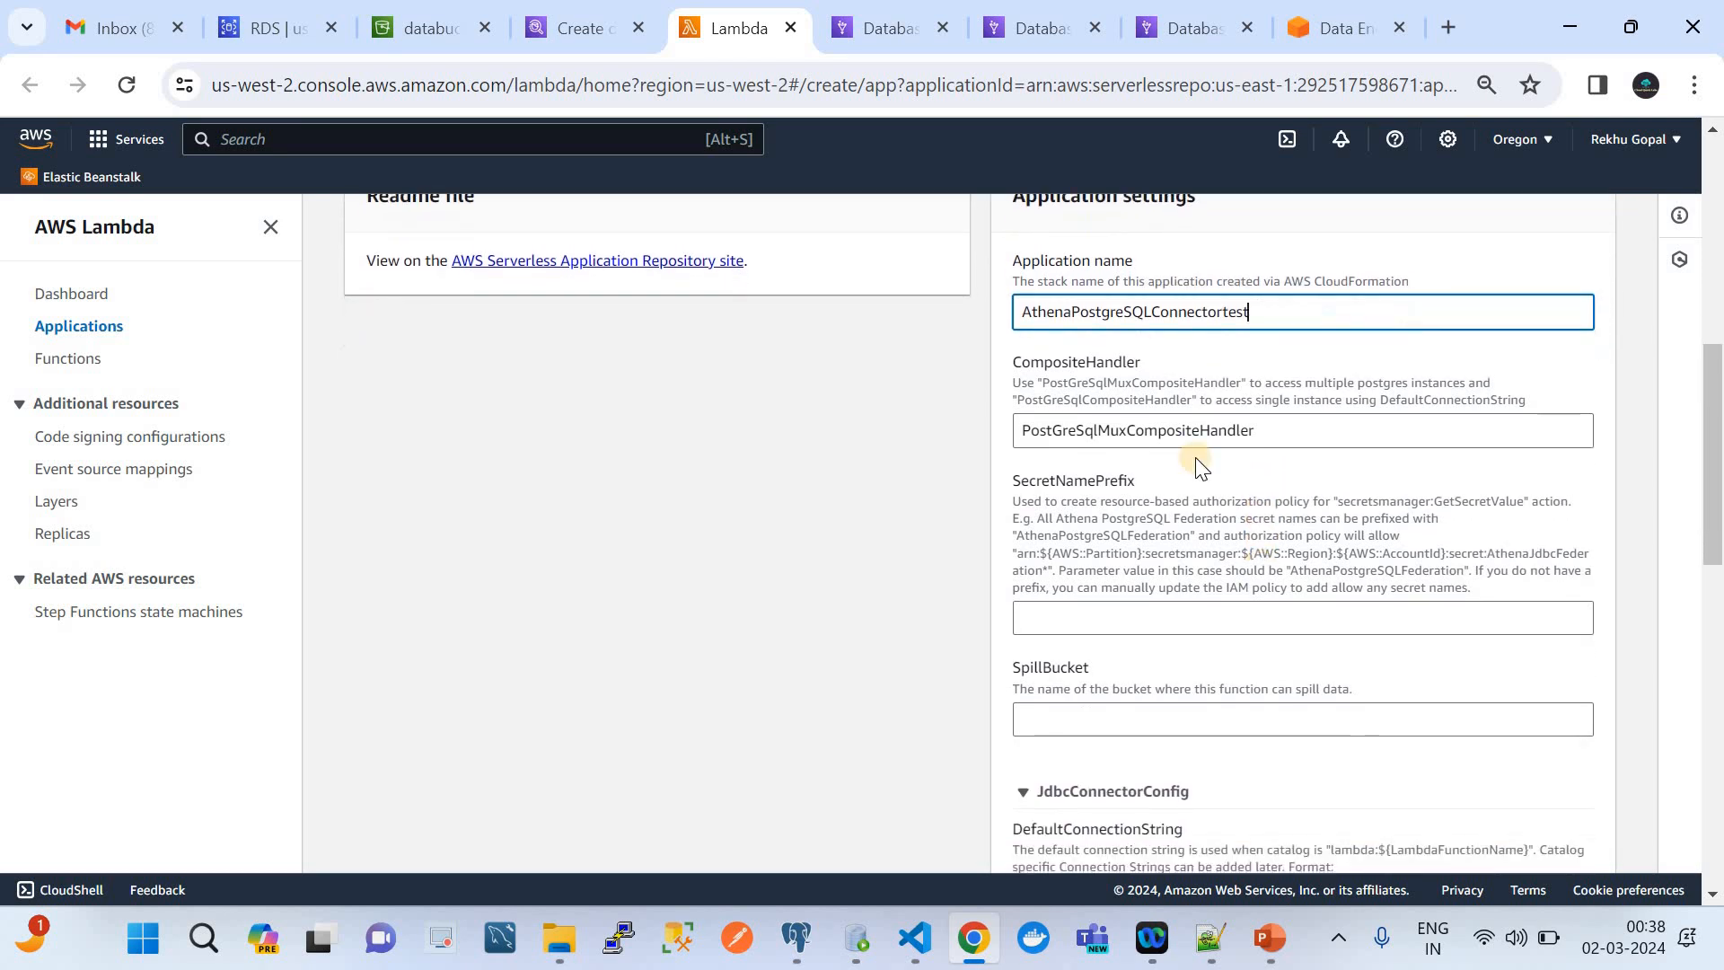
{"action": "left_click", "coordinate": [1156, 617]}
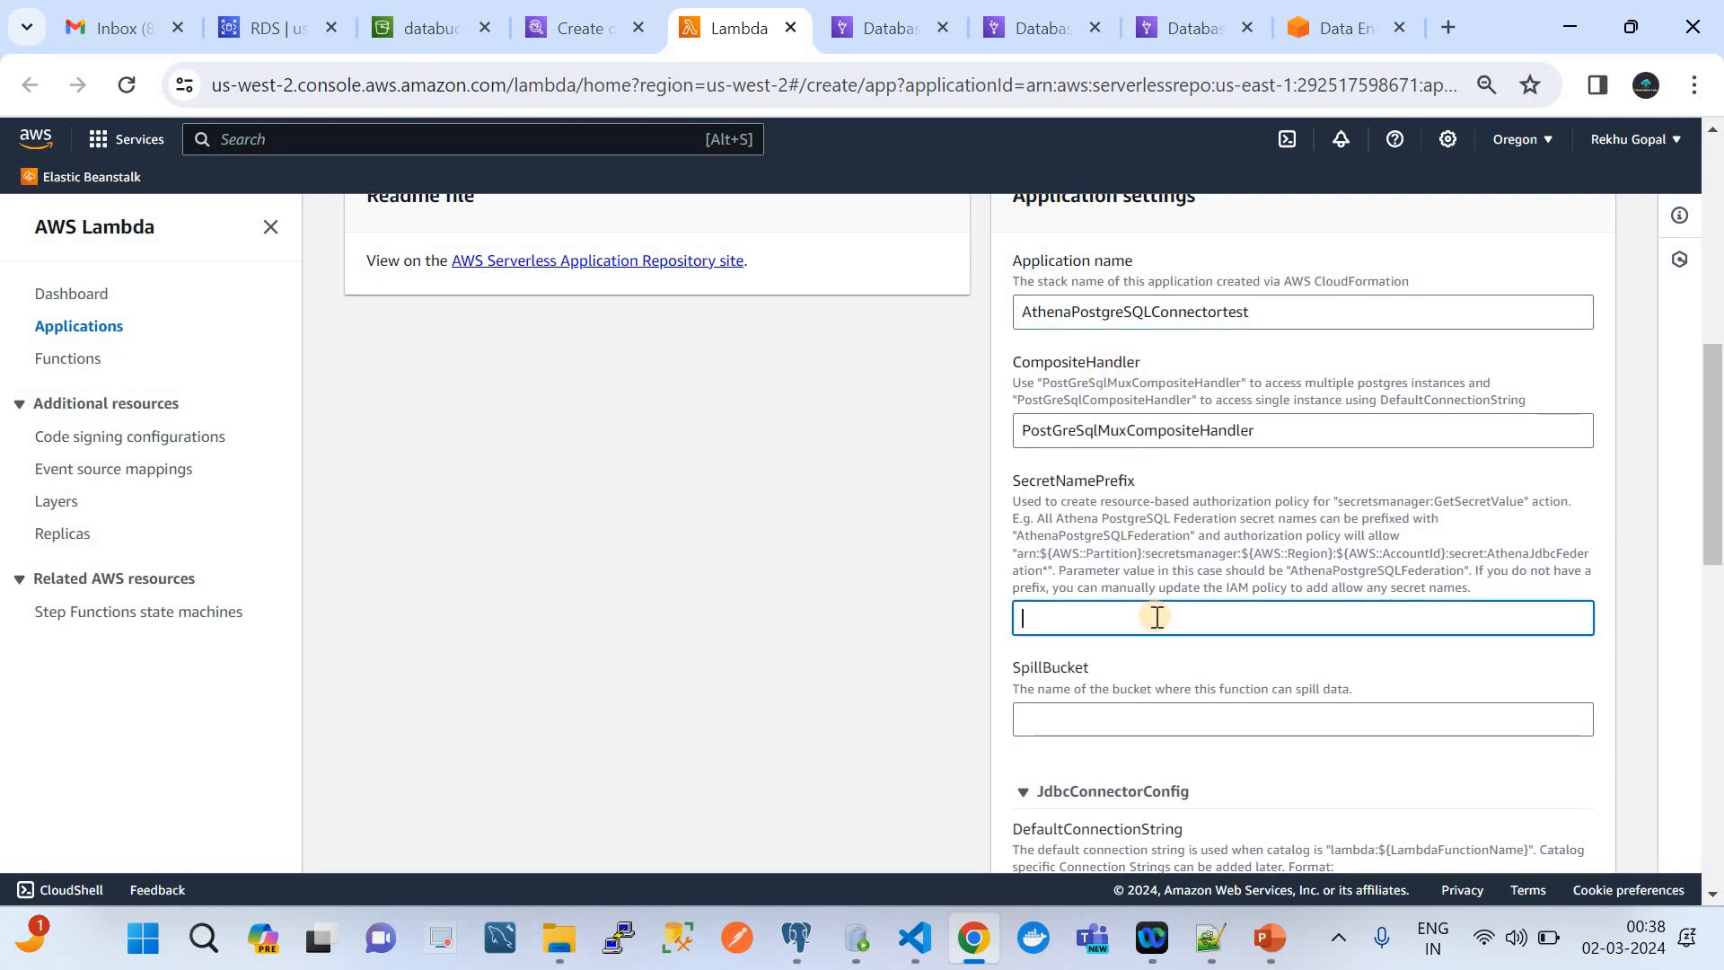
{"action": "double_click", "coordinate": [1087, 537]}
{"action": "key", "text": "ctrl+c"}
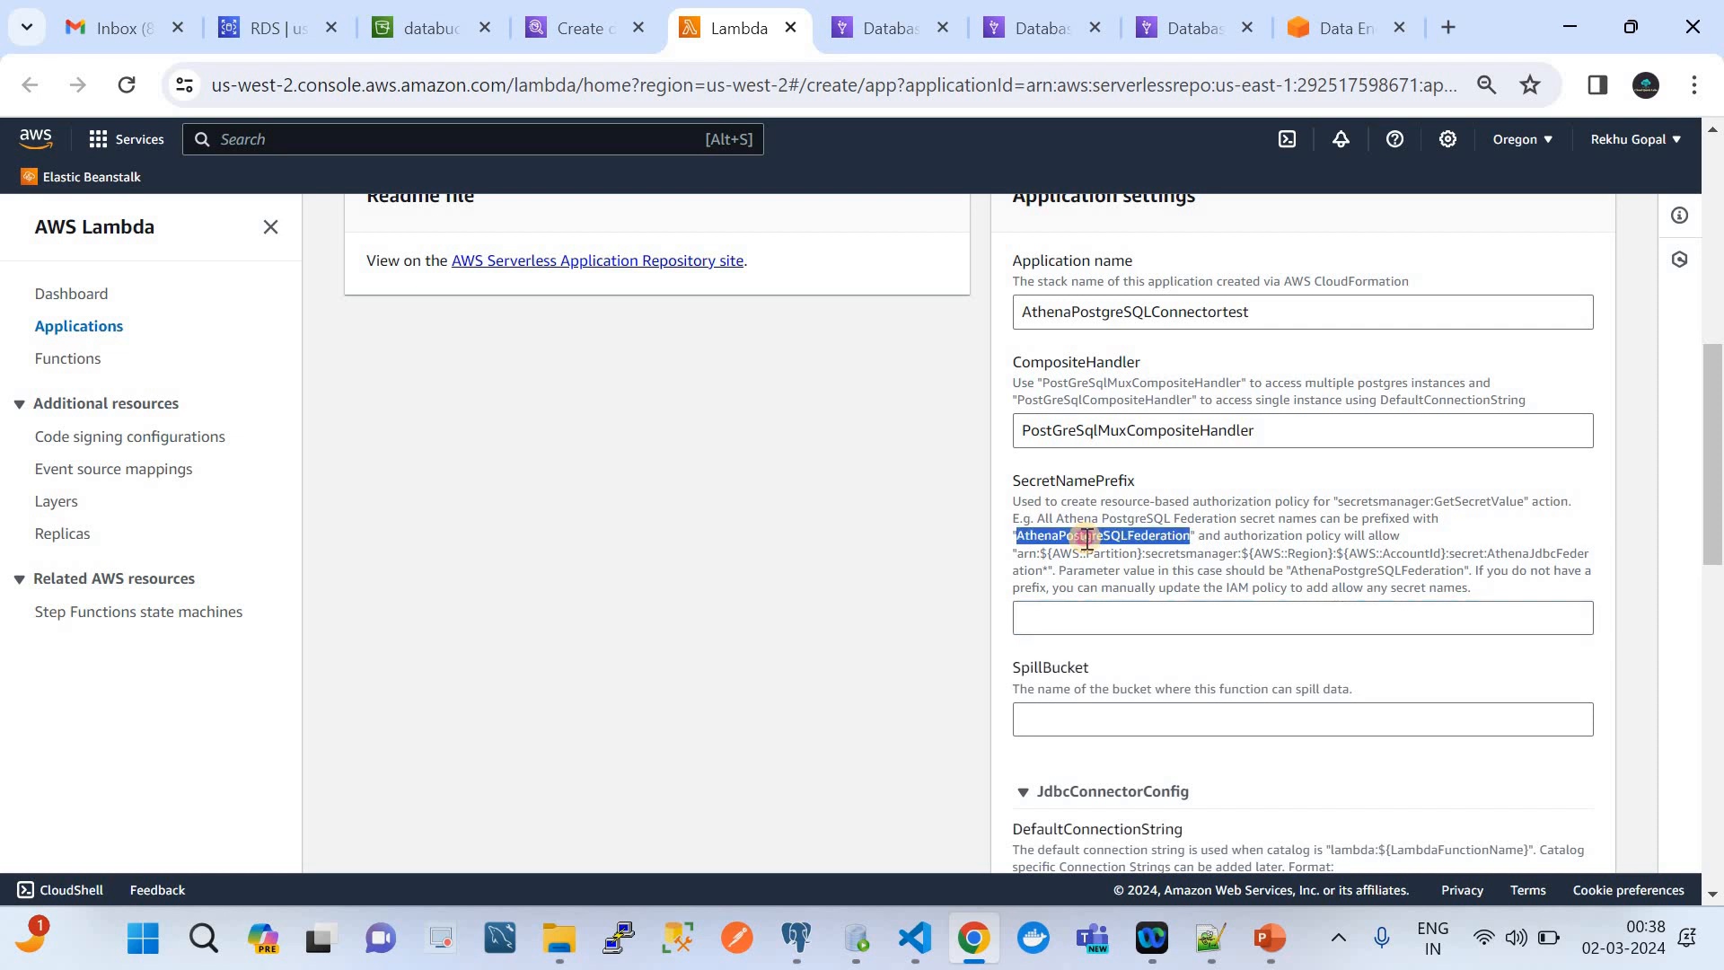
{"action": "left_click", "coordinate": [1071, 623]}
{"action": "key", "text": "ctrl+v"}
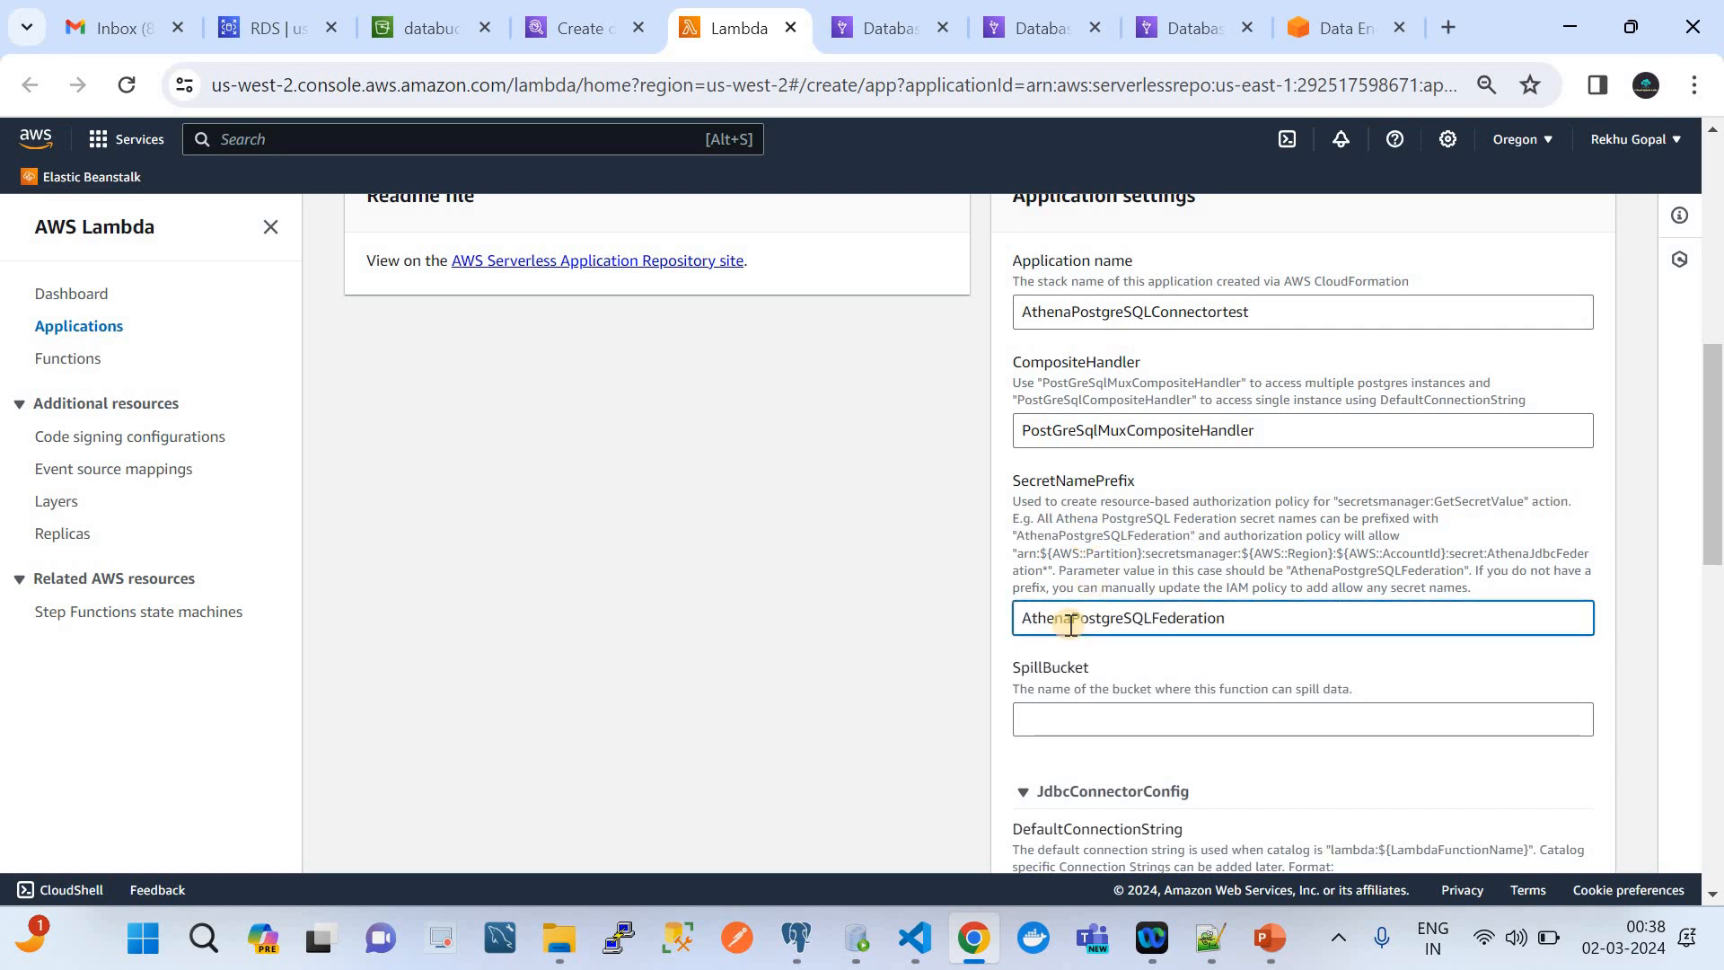
{"action": "type", "text": "test"}
Copy the bucket name glueetljobdatabucket from the S3 bucket list and set it as the connector's SpillBucket
{"action": "scroll", "coordinate": [1078, 629], "scroll_direction": "down", "scroll_amount": 1}
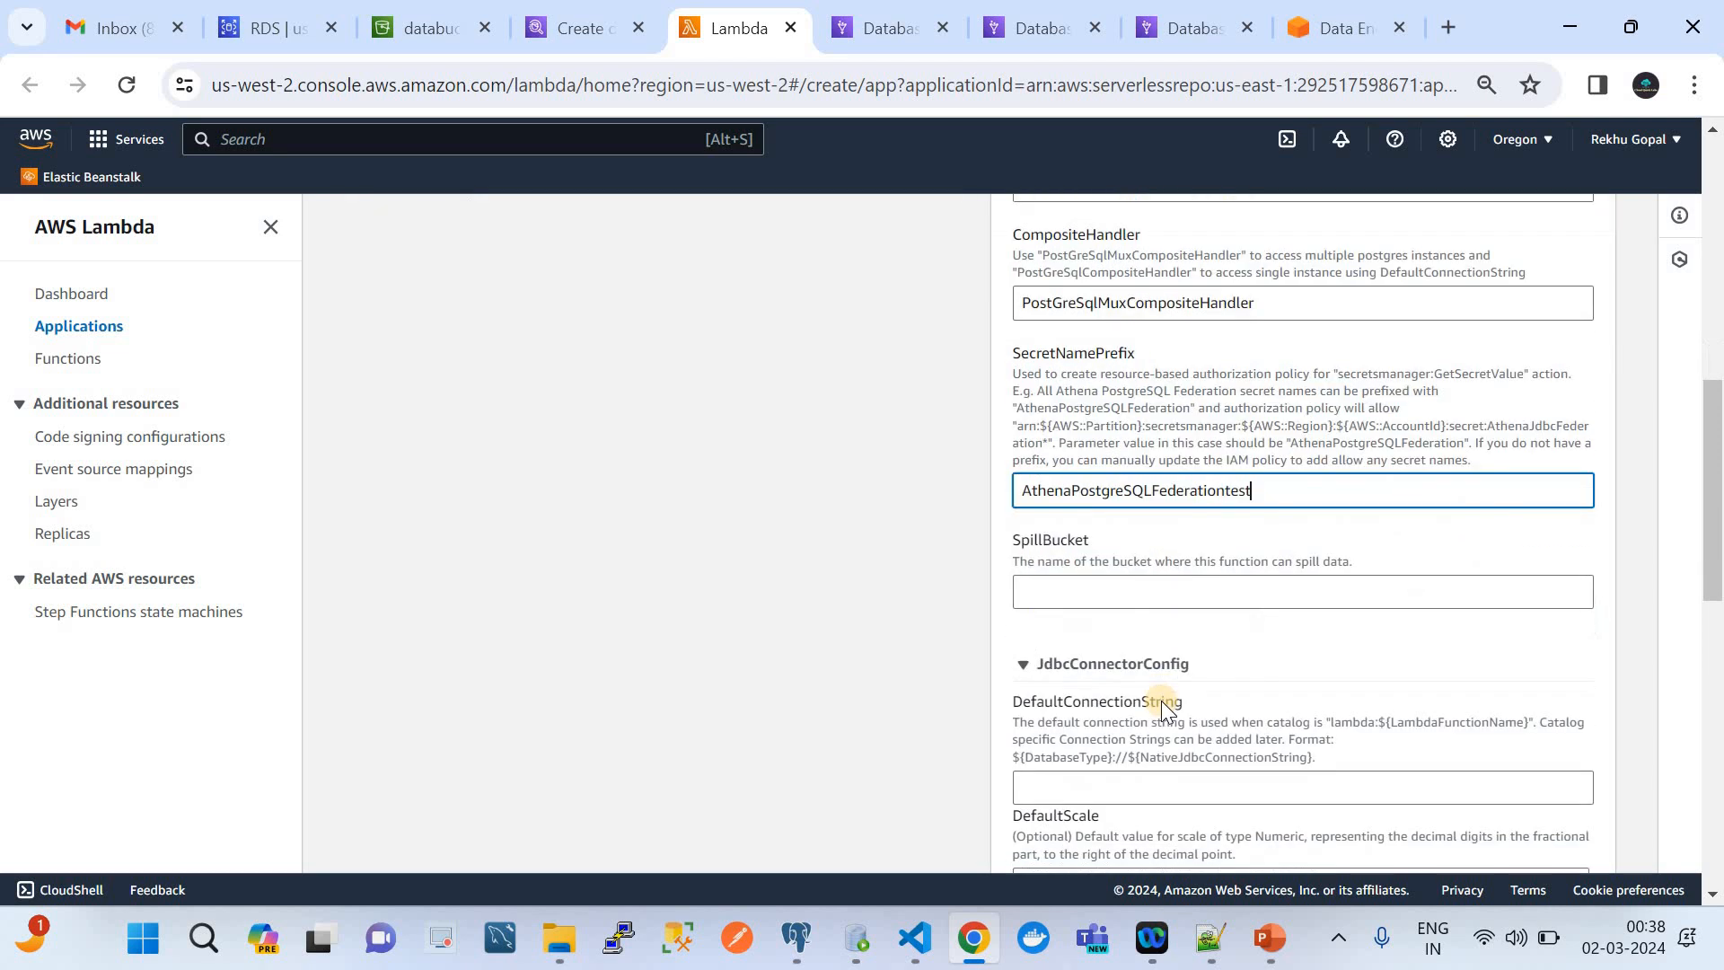
{"action": "left_click", "coordinate": [1063, 585]}
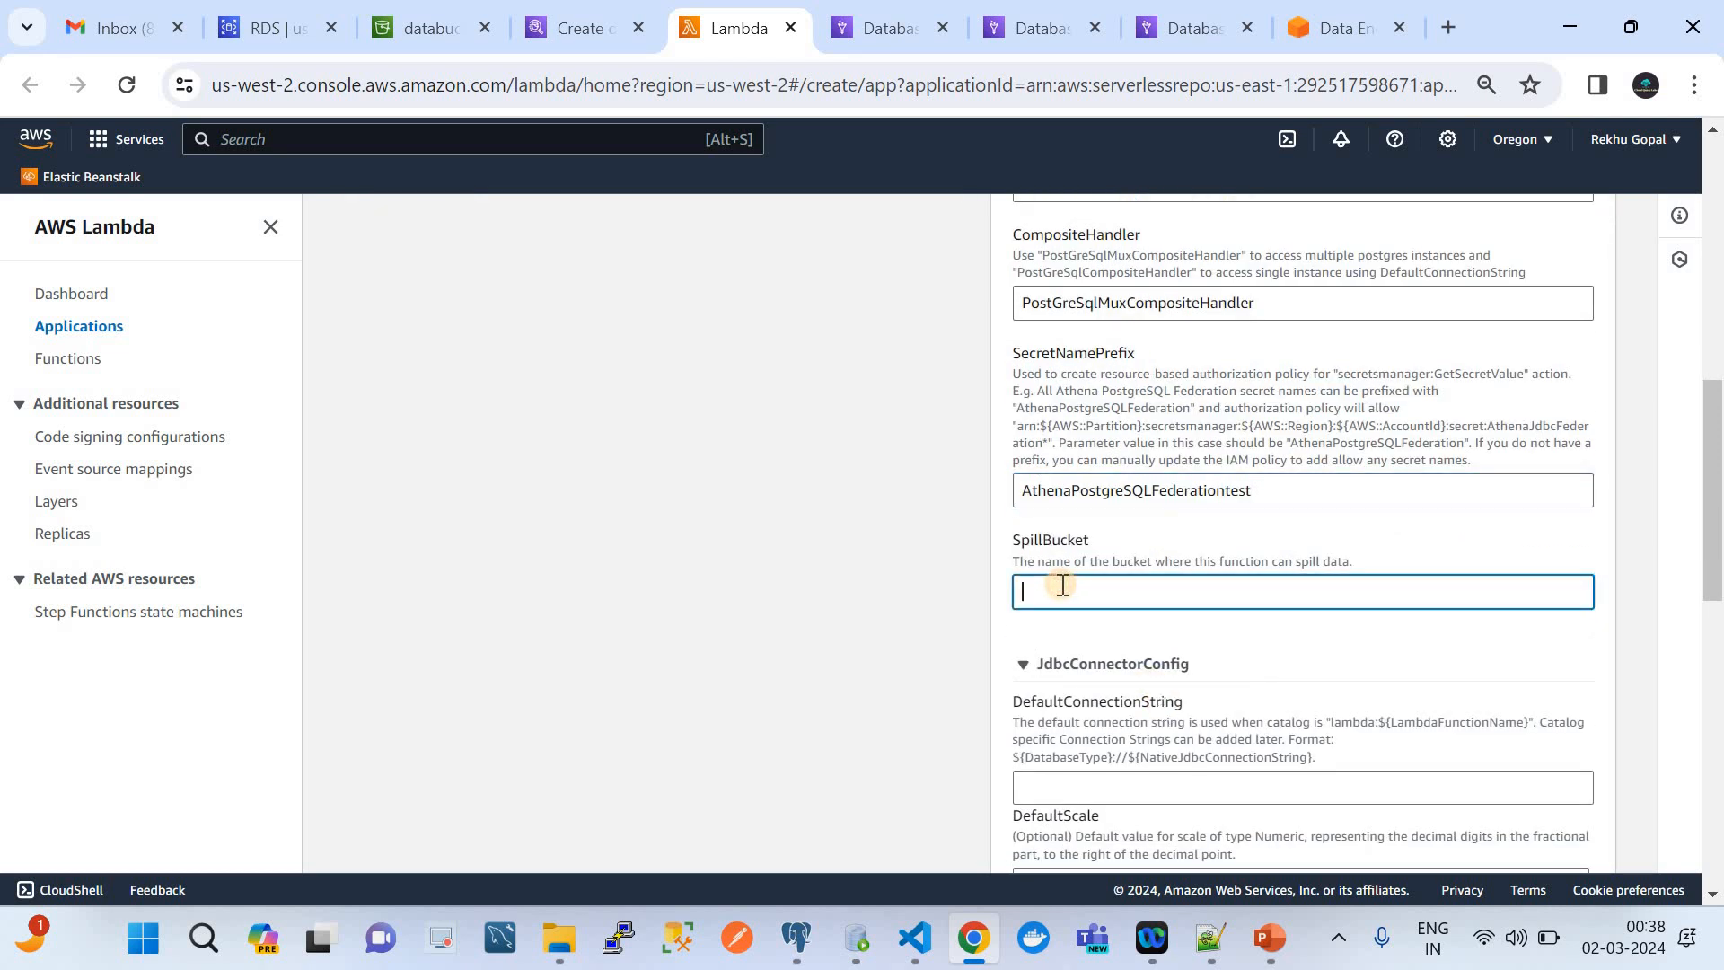
{"action": "left_click", "coordinate": [406, 20]}
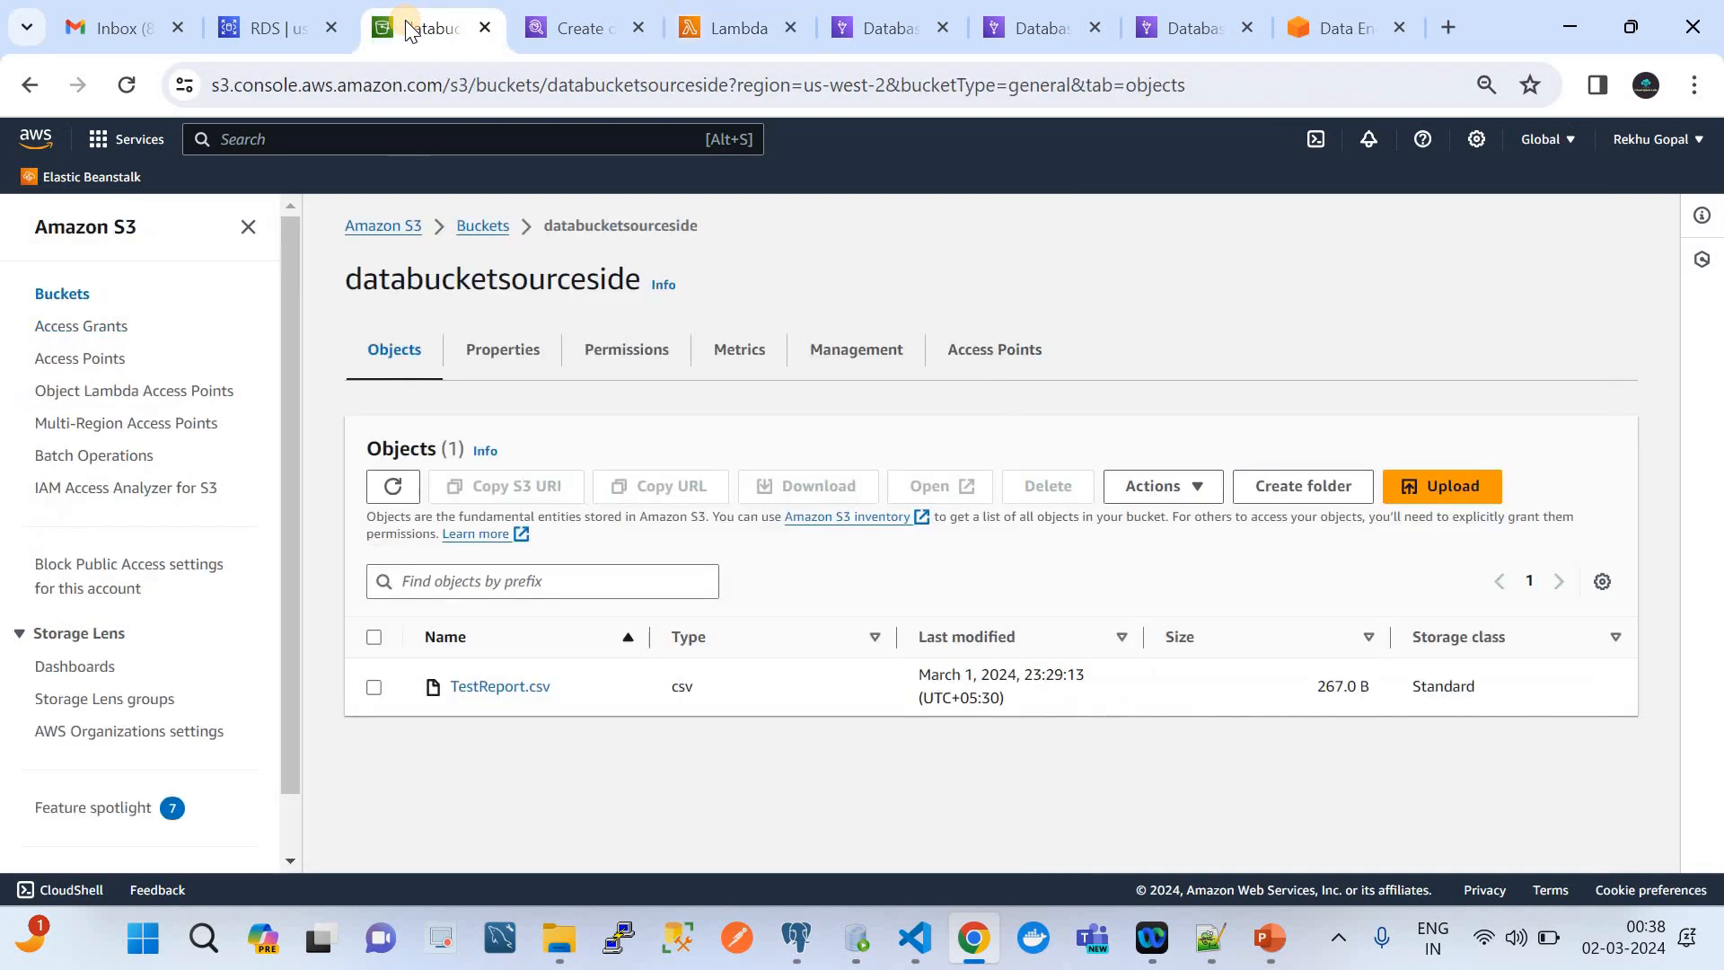
{"action": "left_click", "coordinate": [476, 227]}
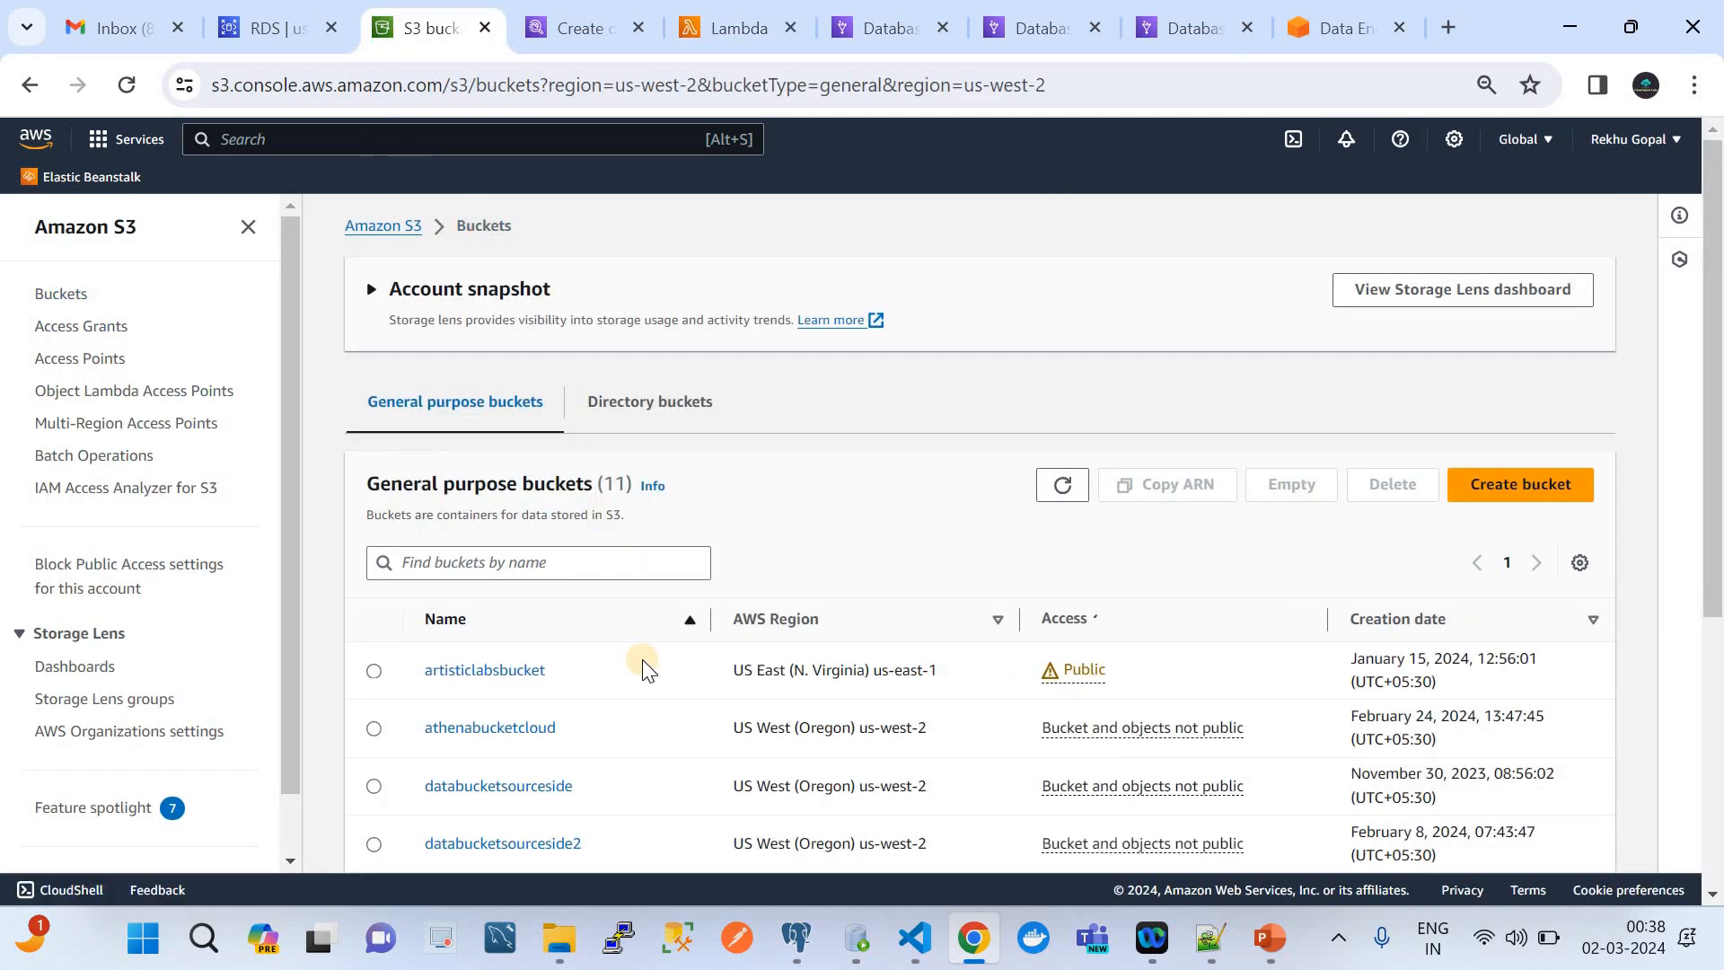
{"action": "scroll", "coordinate": [643, 669], "scroll_direction": "down", "scroll_amount": 2}
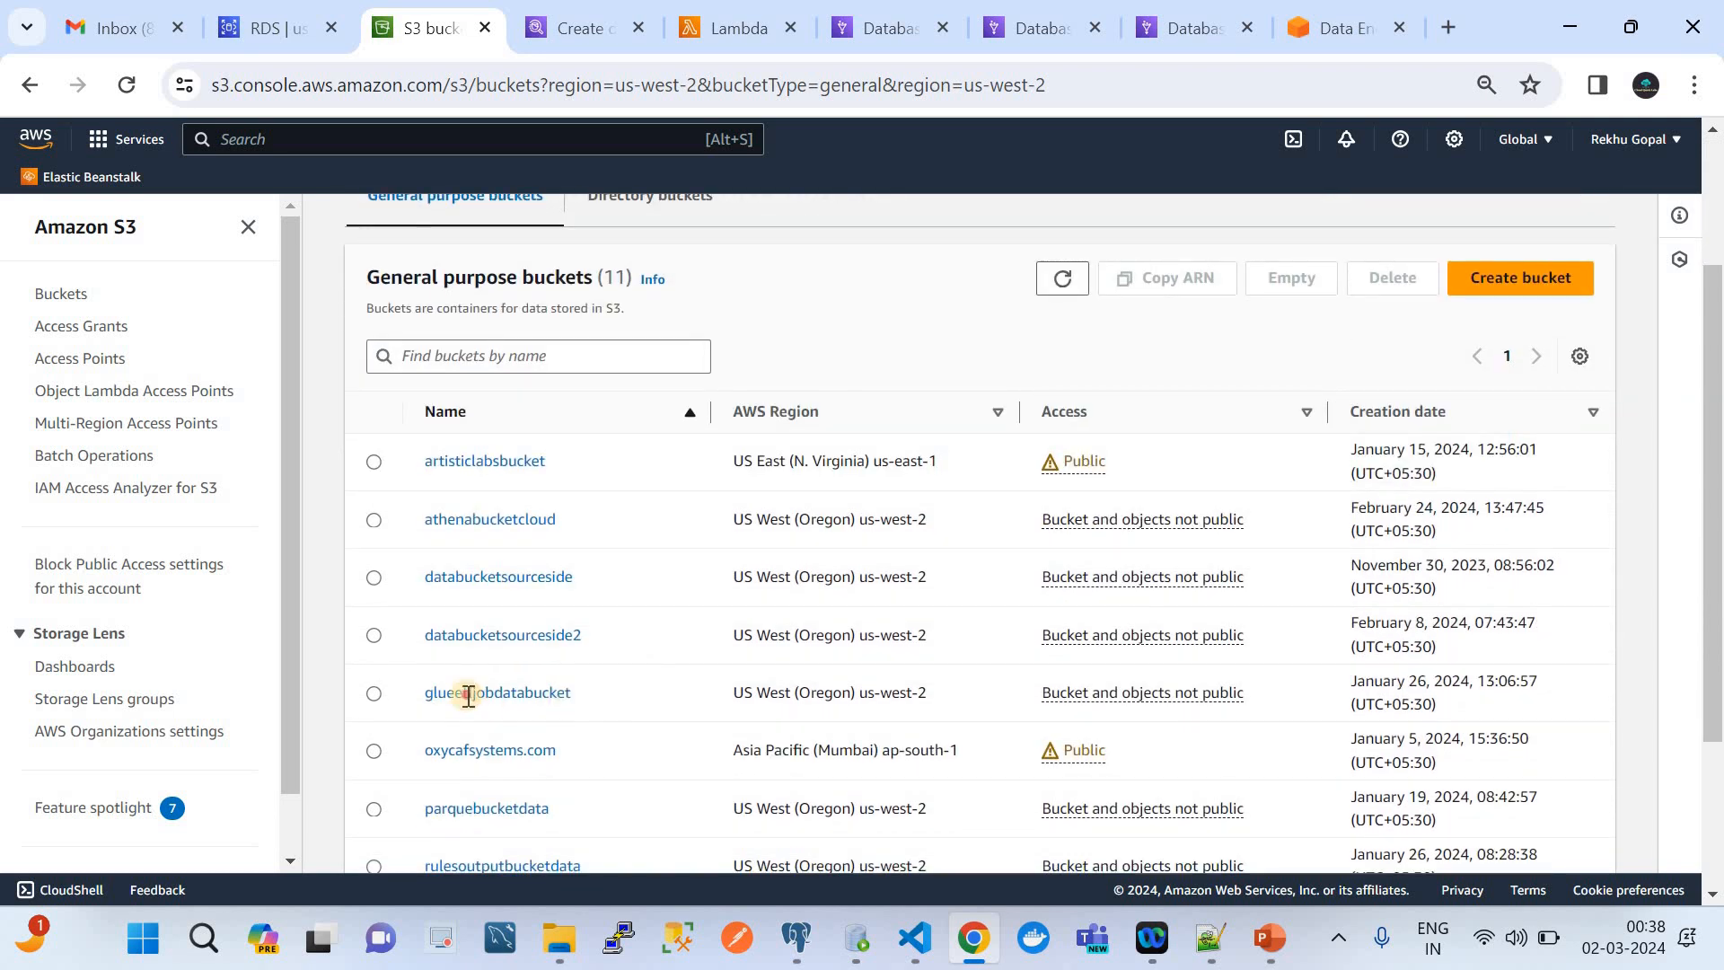
{"action": "double_click", "coordinate": [468, 698]}
{"action": "key", "text": "ctrl+c"}
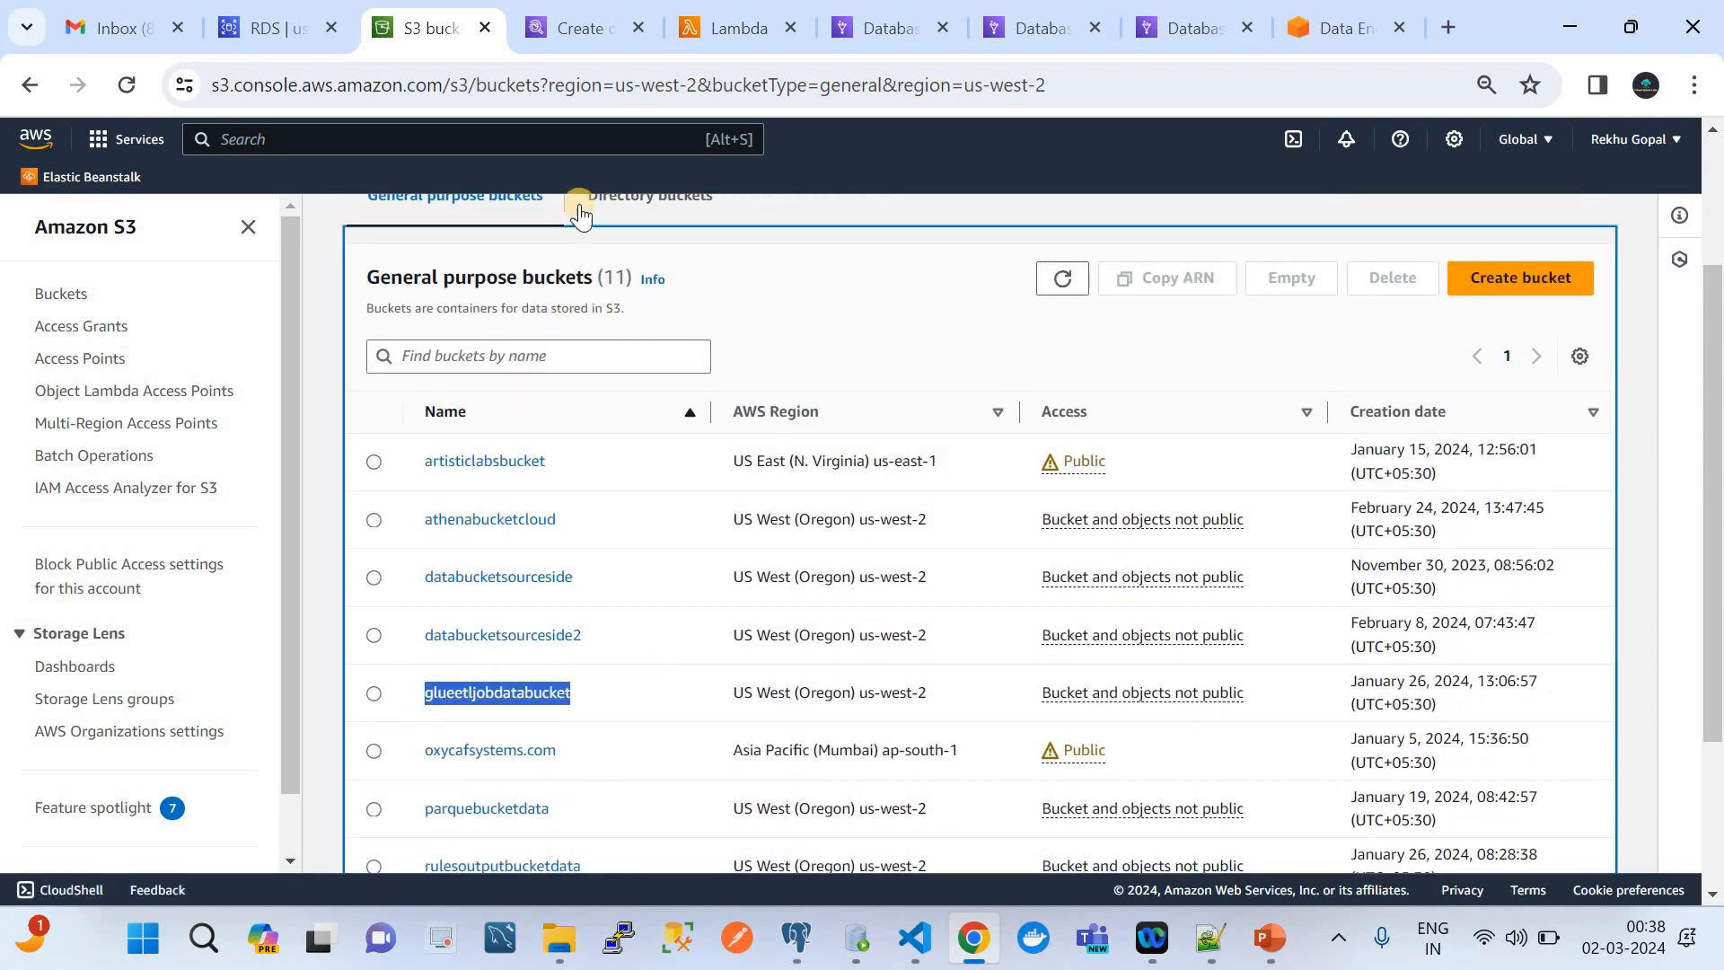
{"action": "left_click", "coordinate": [730, 27]}
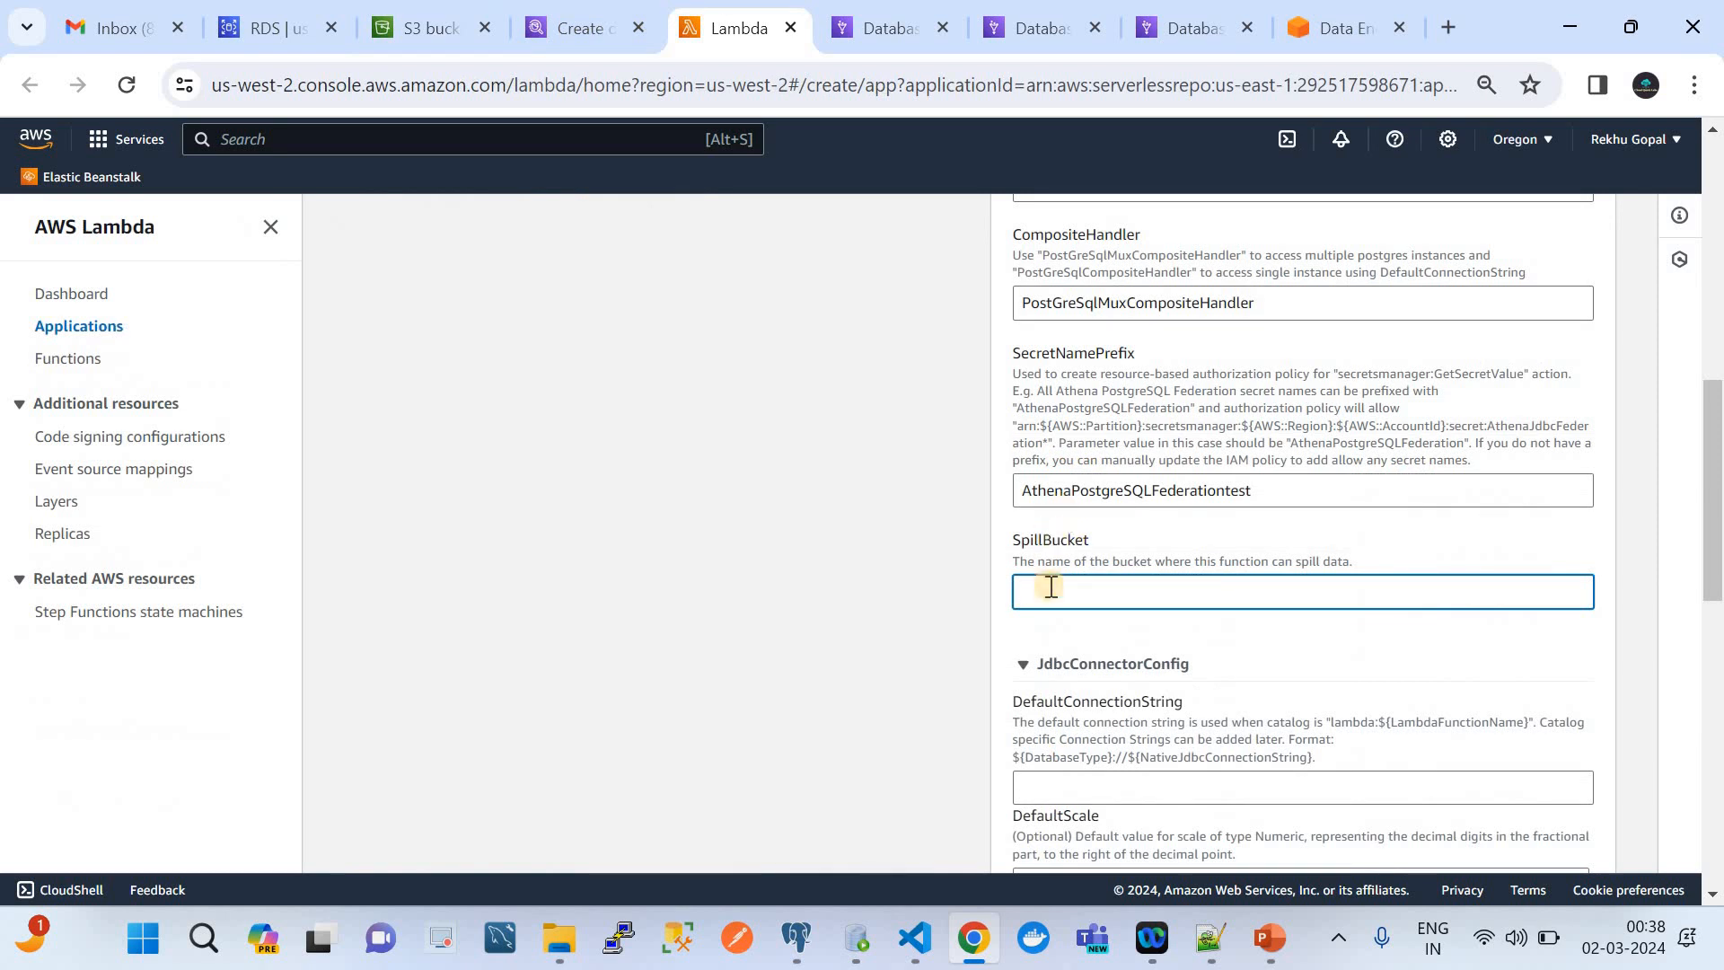
{"action": "key", "text": "ctrl+v"}
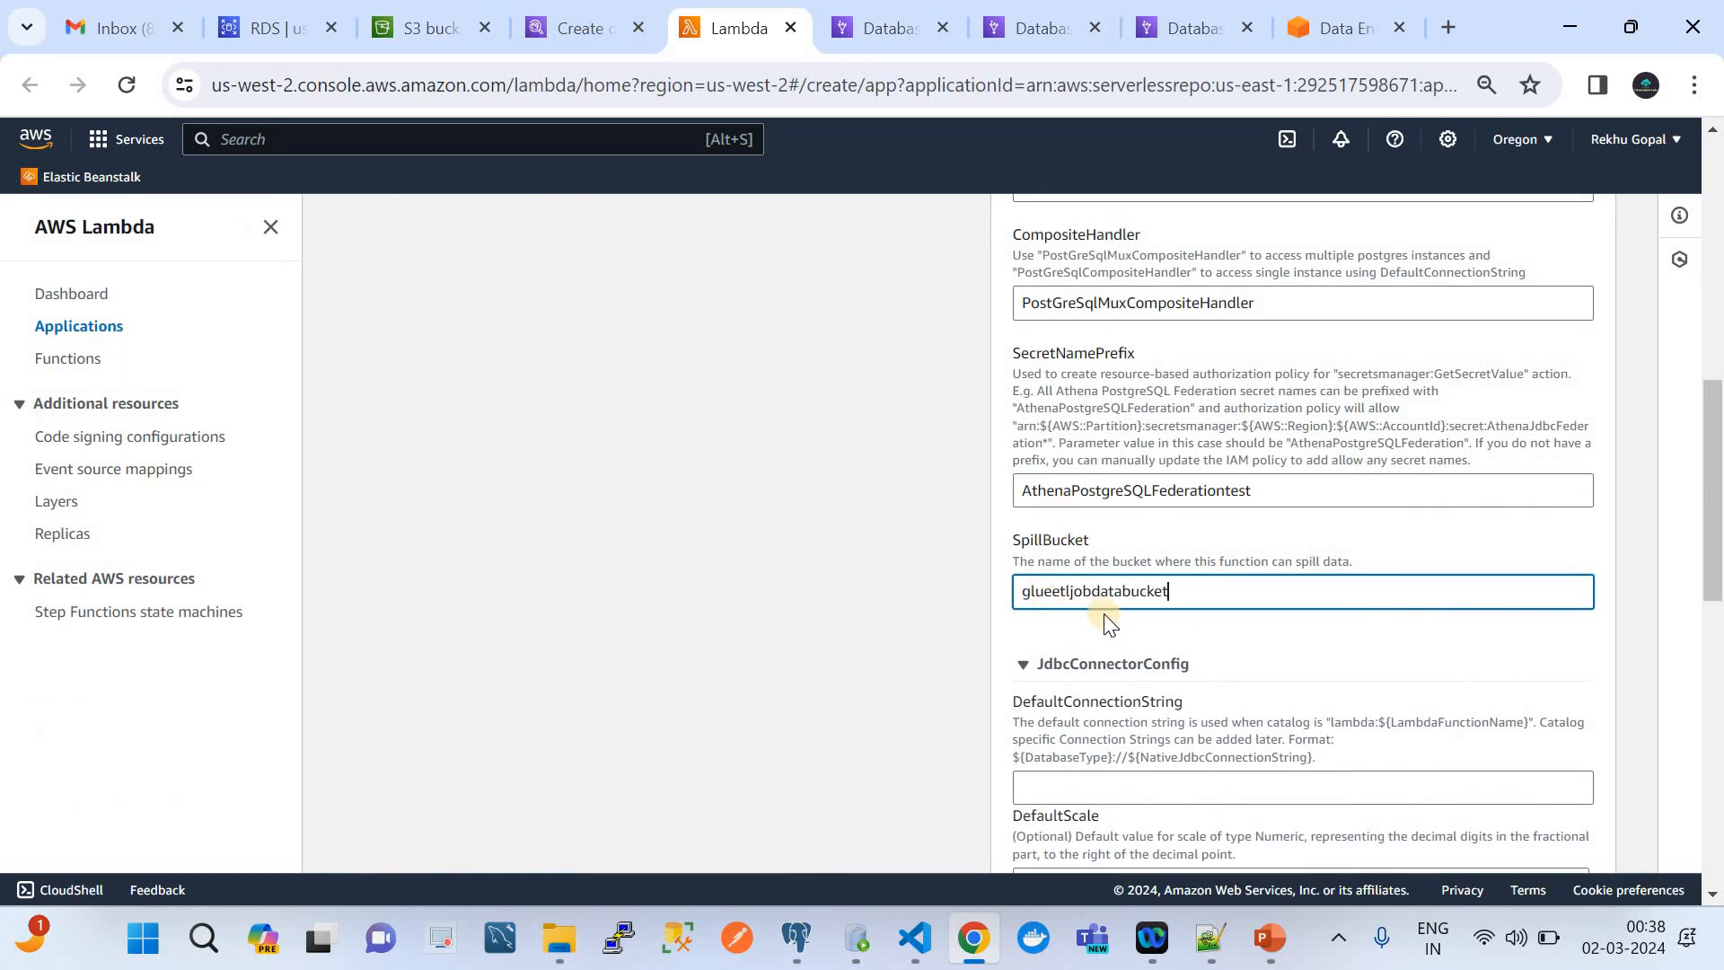
Switch to VS Code to examine the JDBC connection string template in Helpfile.txt for DefaultConnectionString, and return to Chrome
{"action": "scroll", "coordinate": [1141, 662], "scroll_direction": "down", "scroll_amount": 4}
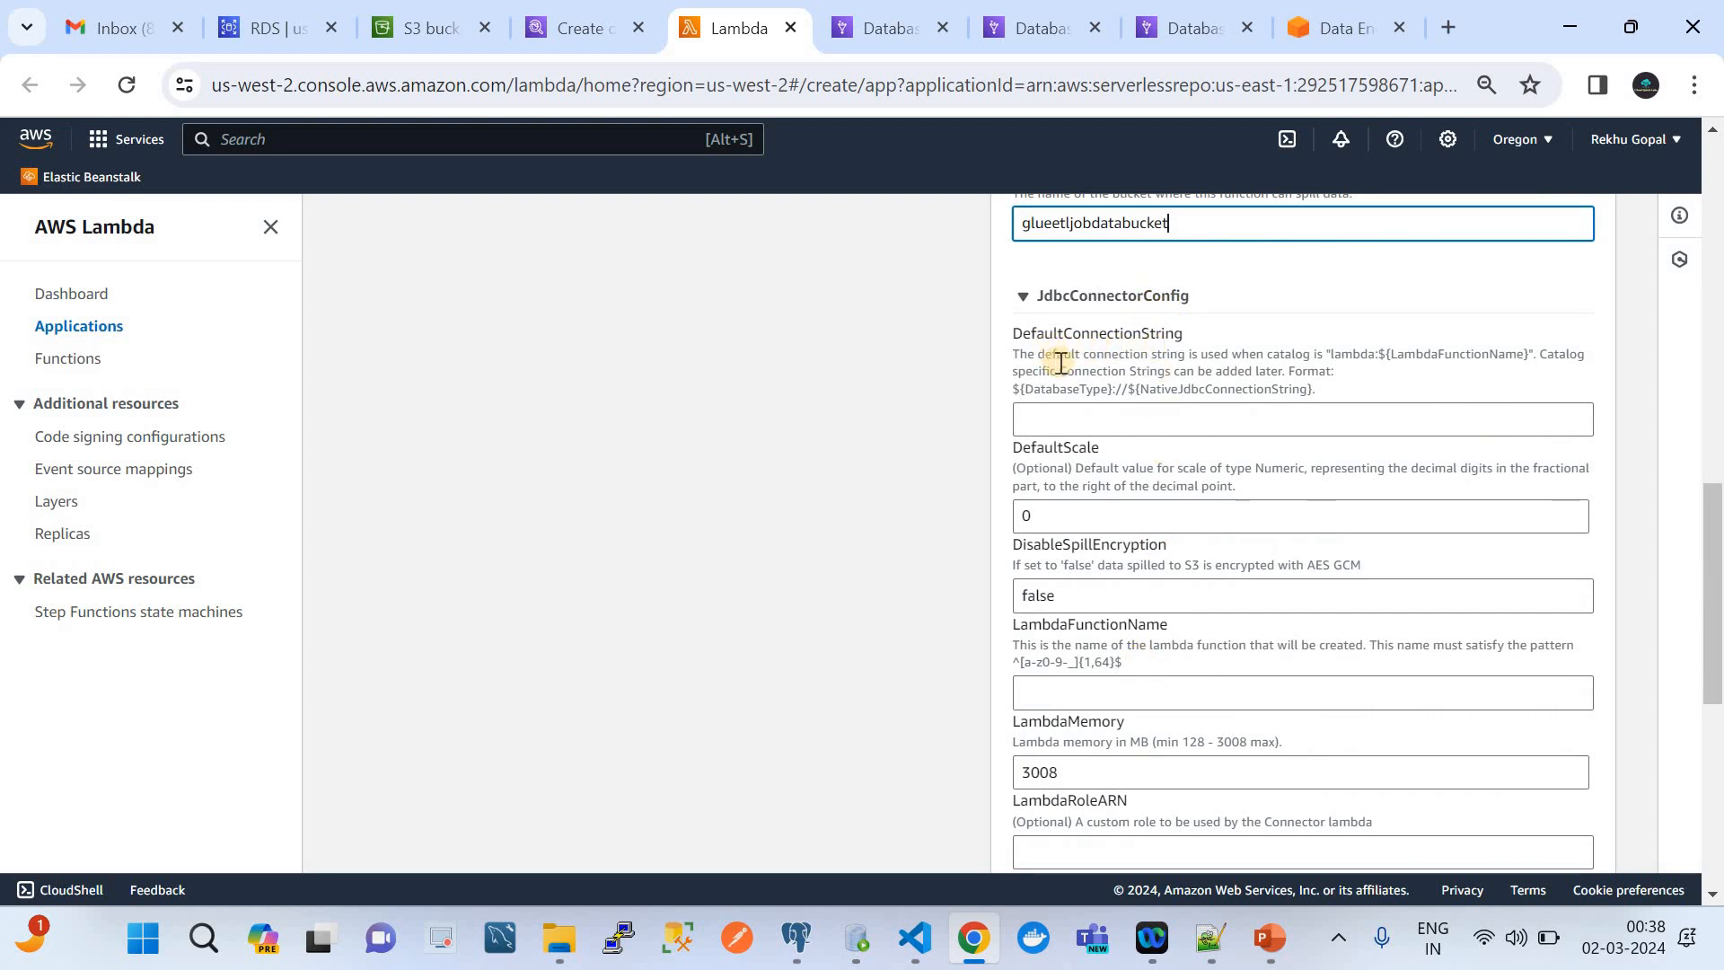
{"action": "left_click", "coordinate": [1089, 422]}
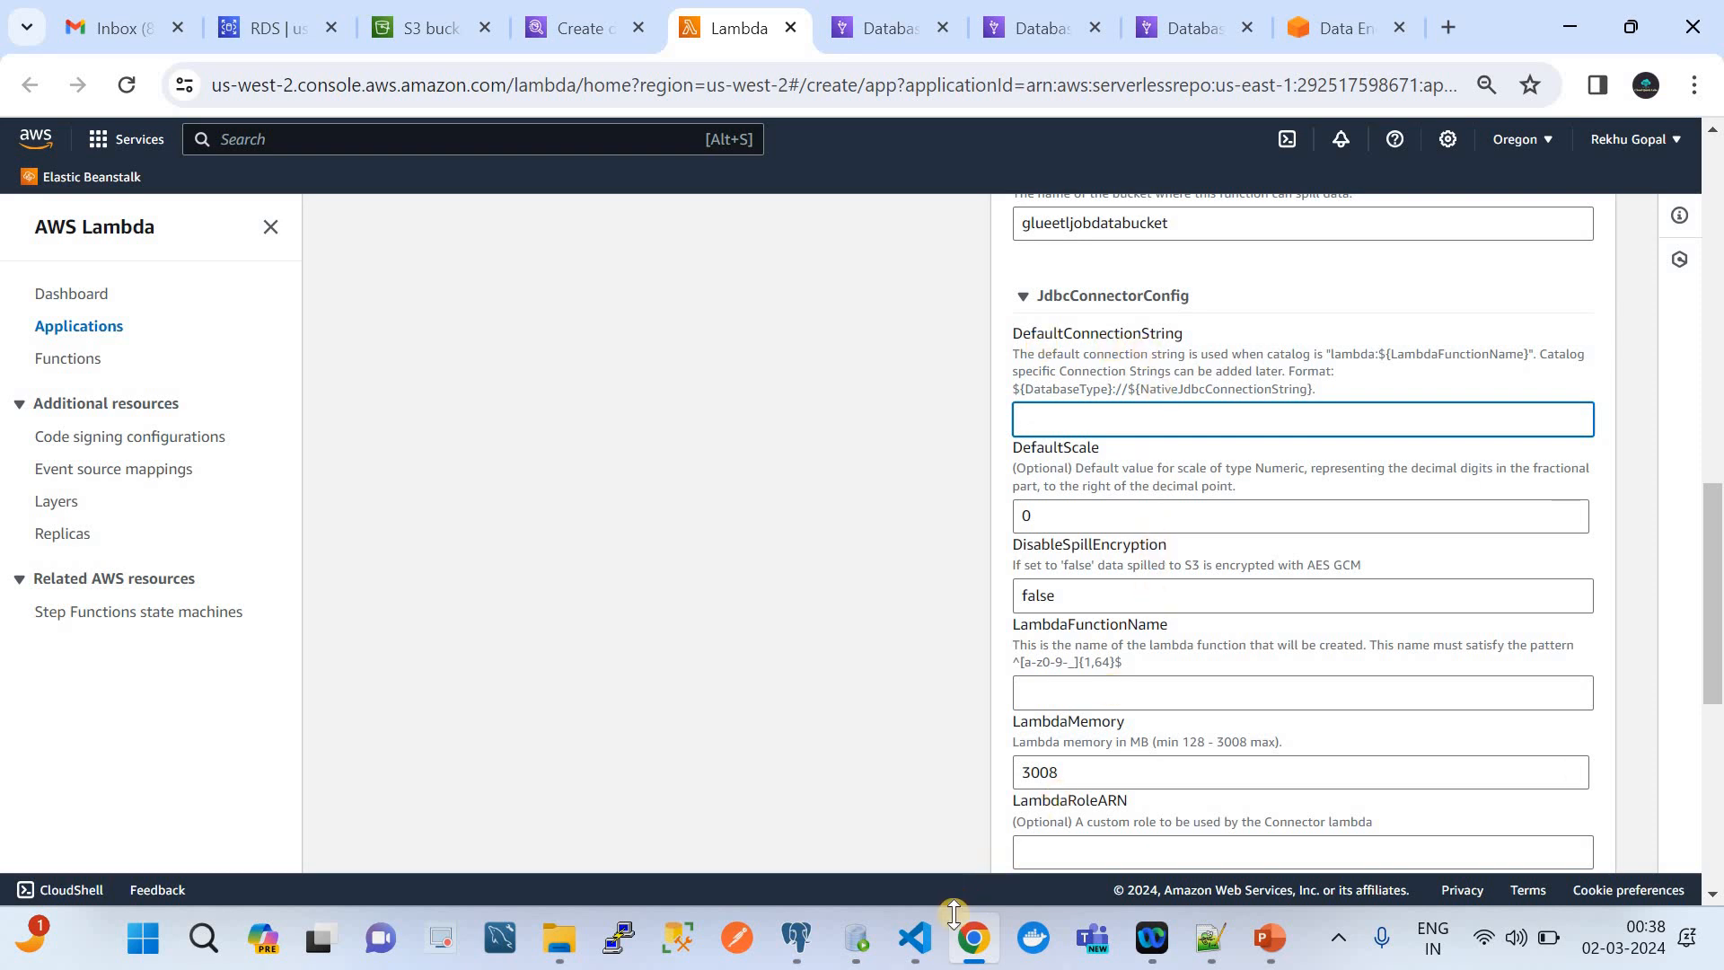
{"action": "left_click", "coordinate": [909, 955]}
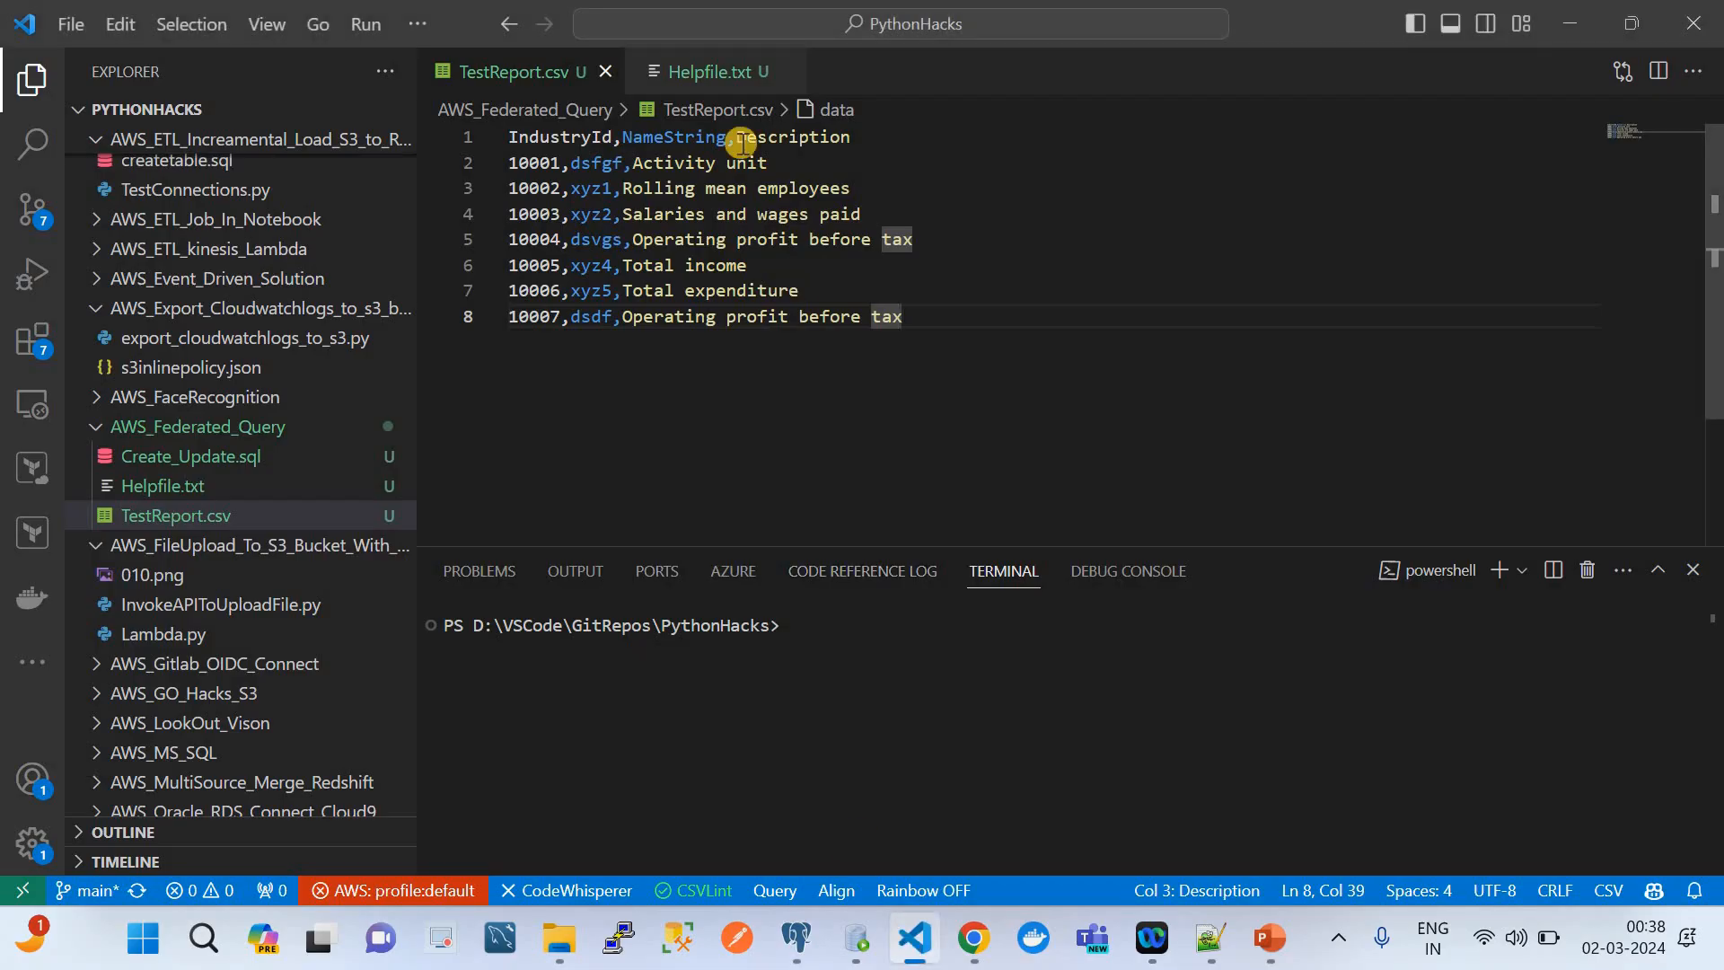
{"action": "left_click", "coordinate": [705, 74]}
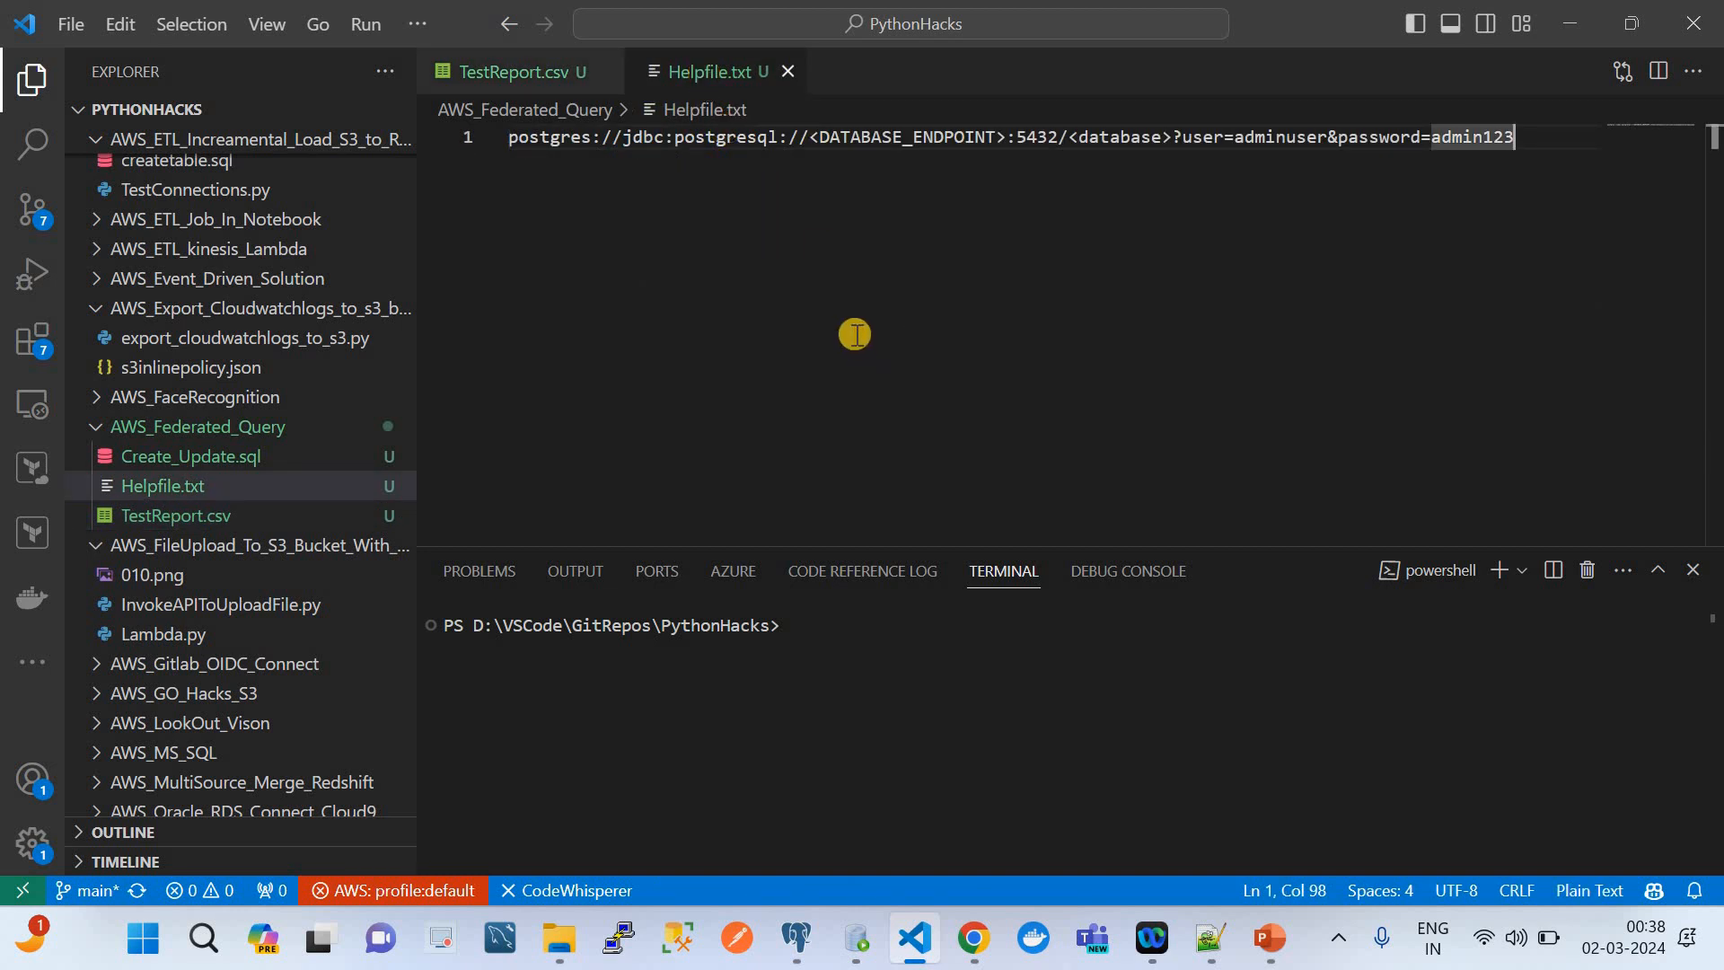
{"action": "left_click", "coordinate": [536, 137]}
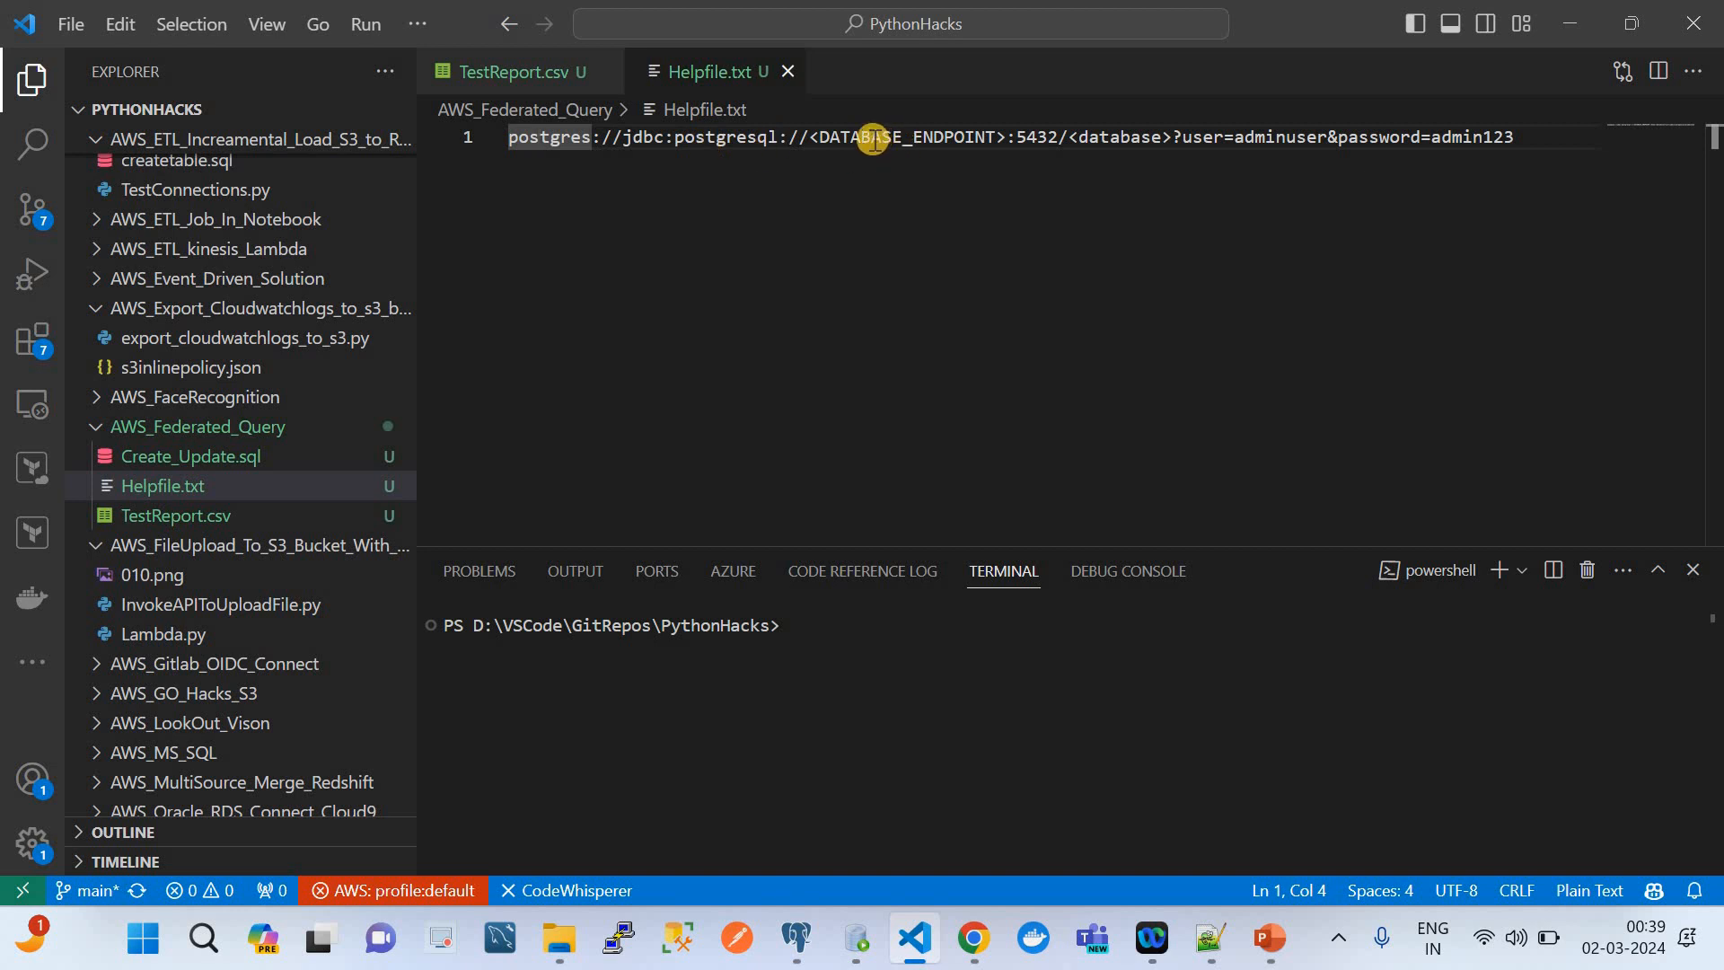
{"action": "left_click", "coordinate": [973, 938]}
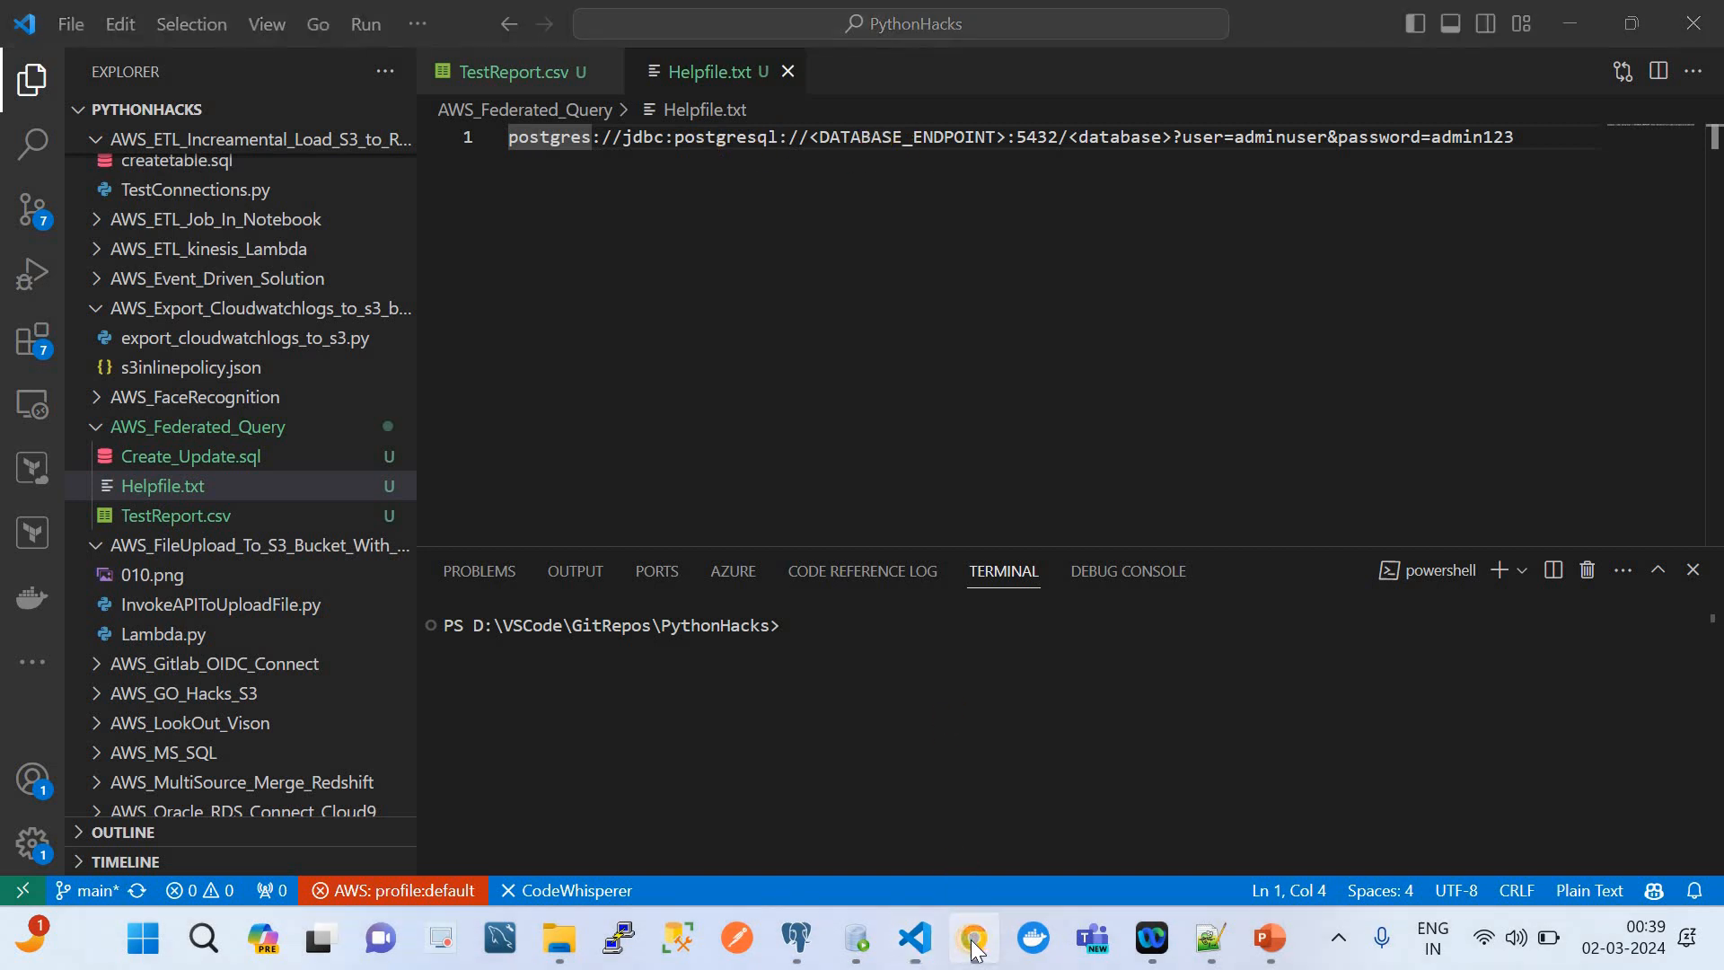
Copy the endpoint of the cloudquicklabs PostgreSQL database from its RDS connectivity details
{"action": "left_click", "coordinate": [256, 19]}
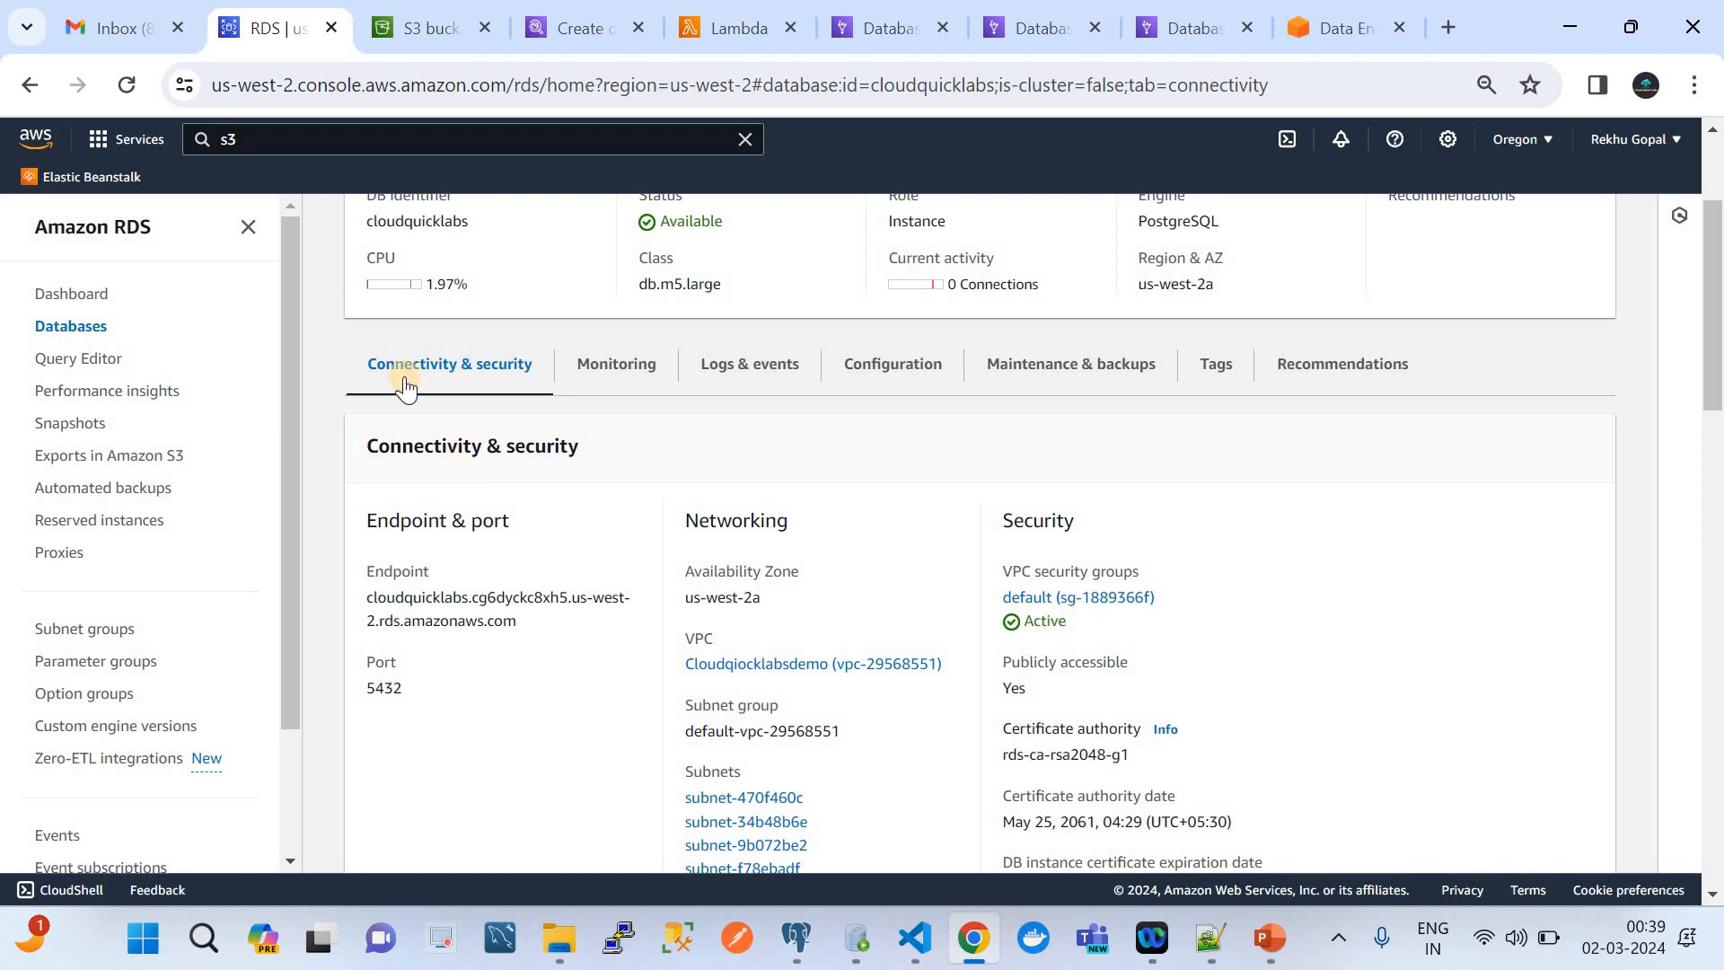
{"action": "scroll", "coordinate": [405, 378], "scroll_direction": "up", "scroll_amount": 3}
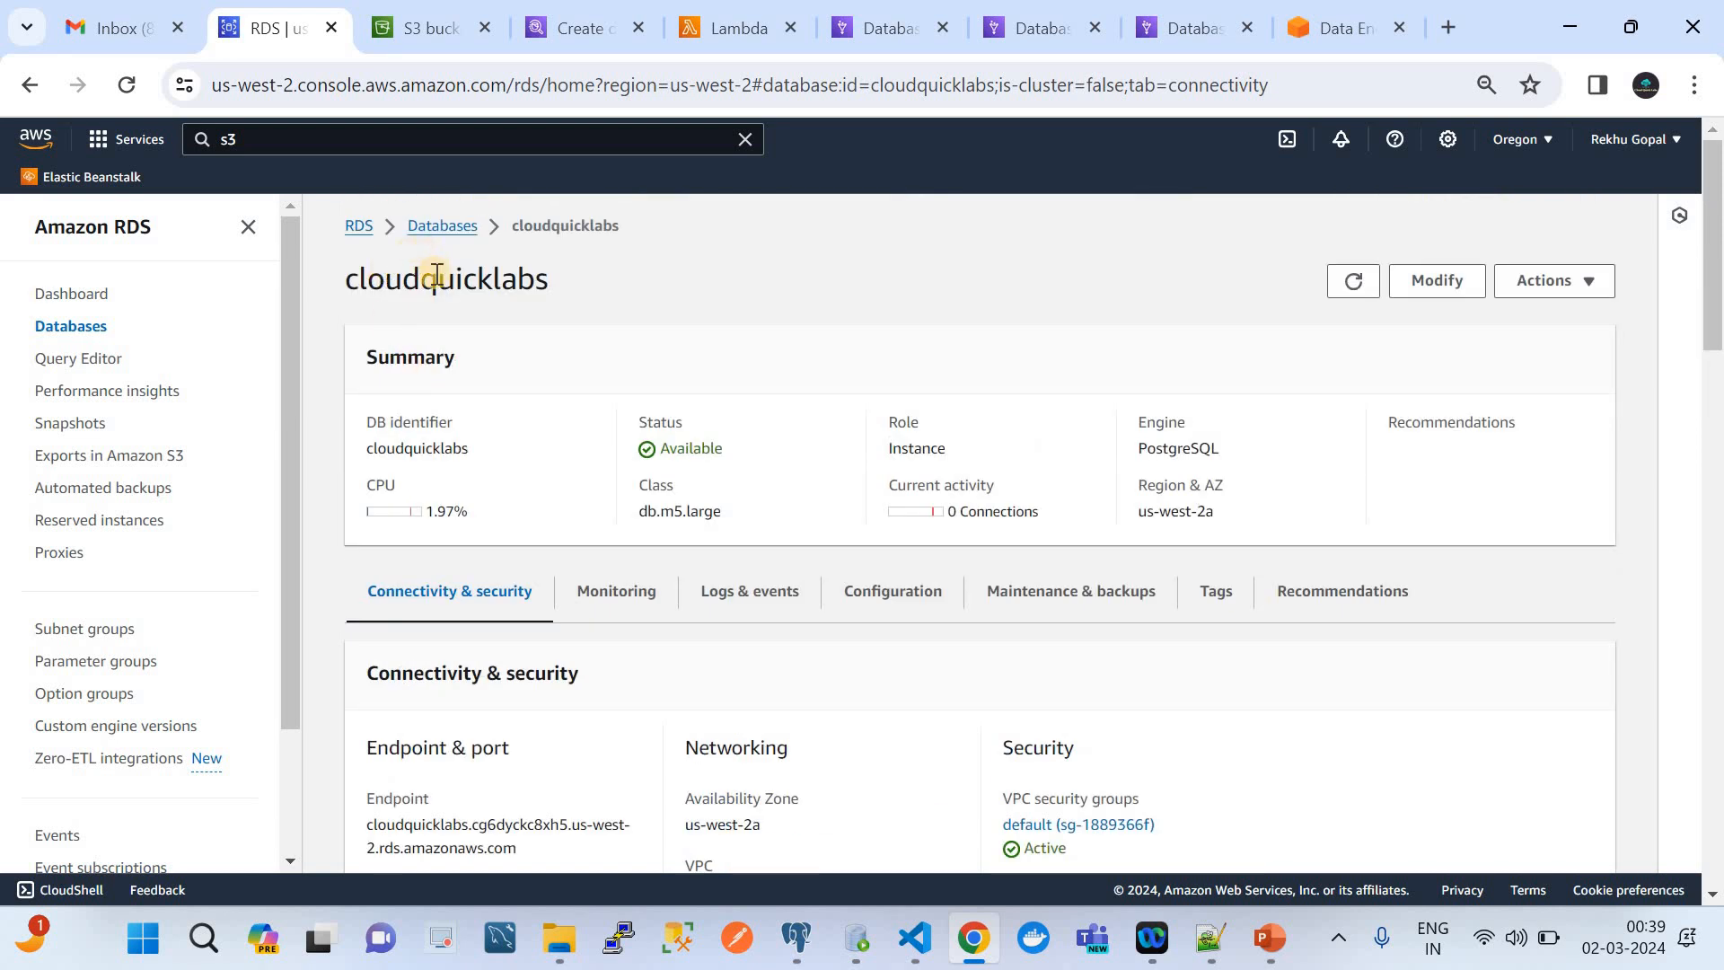
{"action": "scroll", "coordinate": [510, 455], "scroll_direction": "down", "scroll_amount": 2}
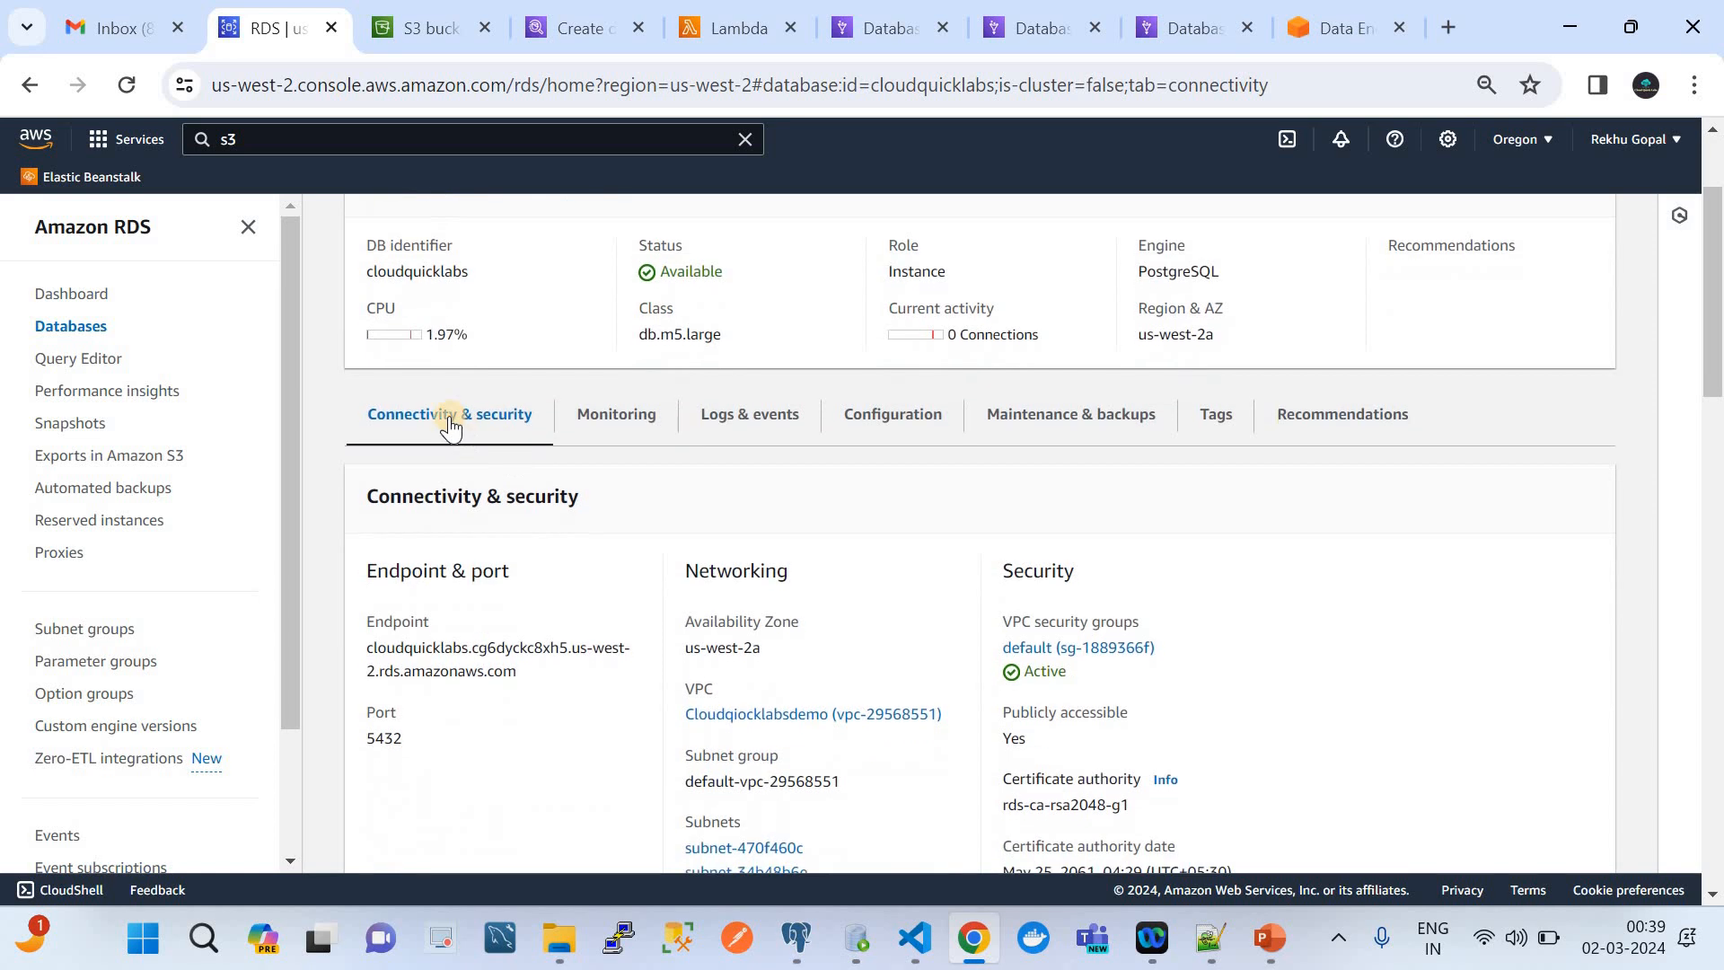
{"action": "scroll", "coordinate": [515, 557], "scroll_direction": "down", "scroll_amount": 2}
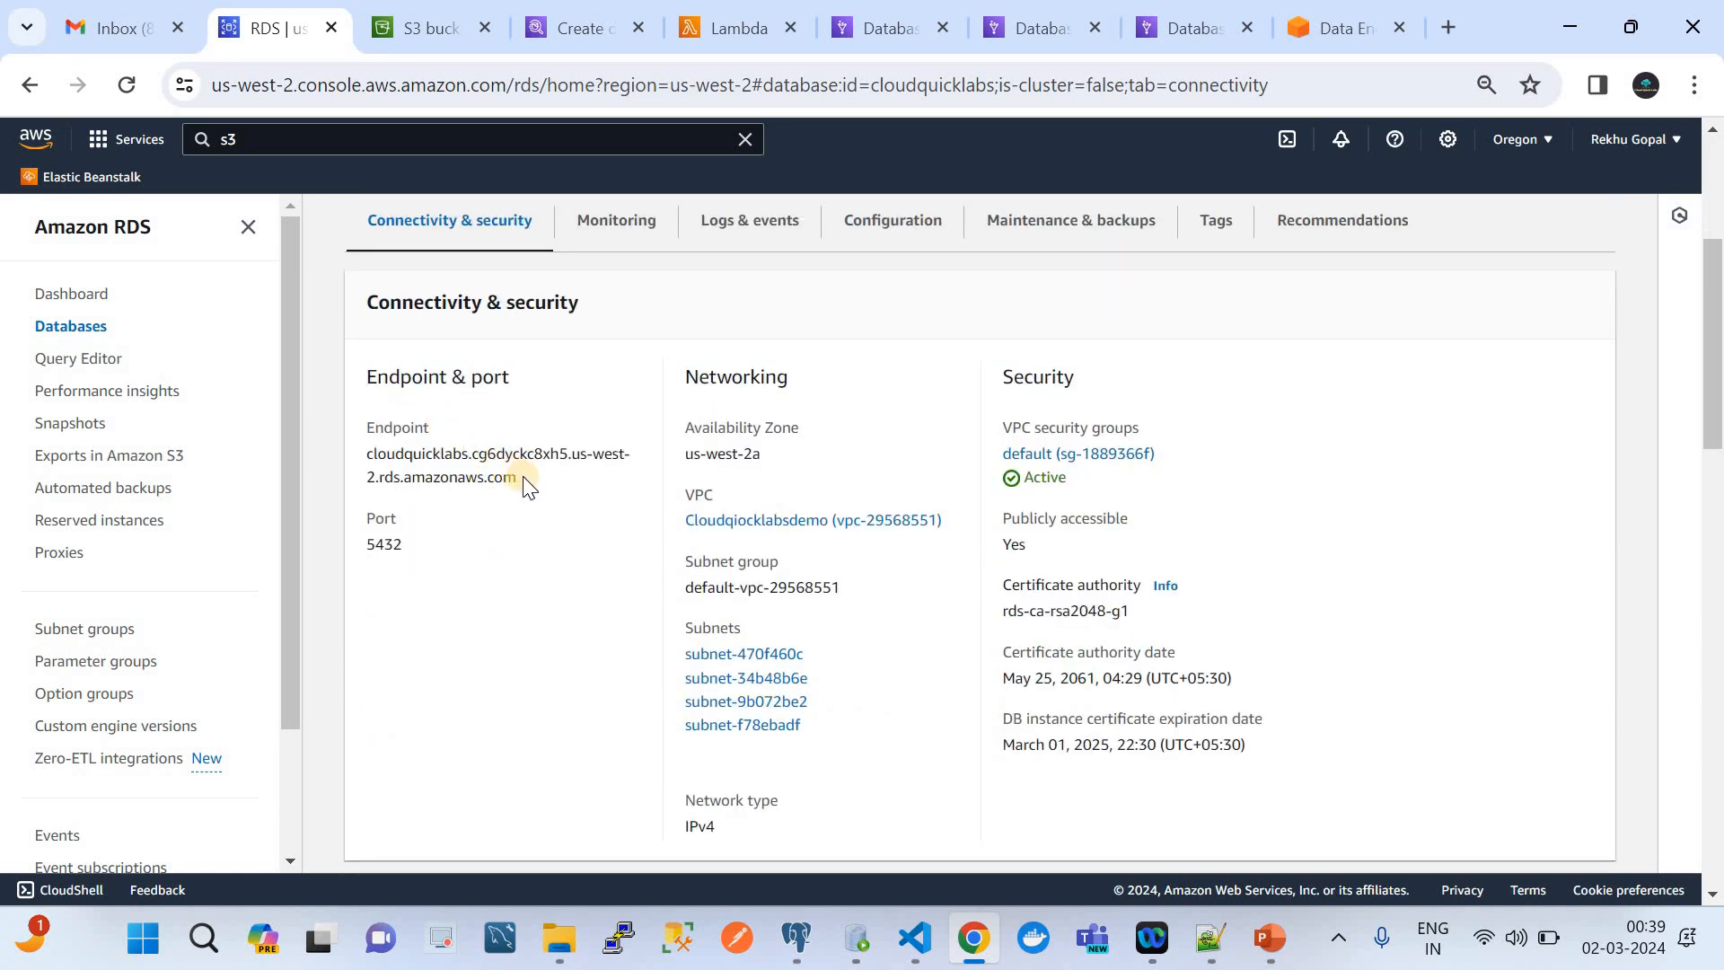
{"action": "left_click_drag", "start_coordinate": [518, 478], "coordinate": [369, 452]}
{"action": "key", "text": "ctrl+c"}
Switch to VS Code and replace the <DATABASE_ENDPOINT> placeholder in Helpfile.txt with the copied RDS endpoint
{"action": "left_click", "coordinate": [797, 937]}
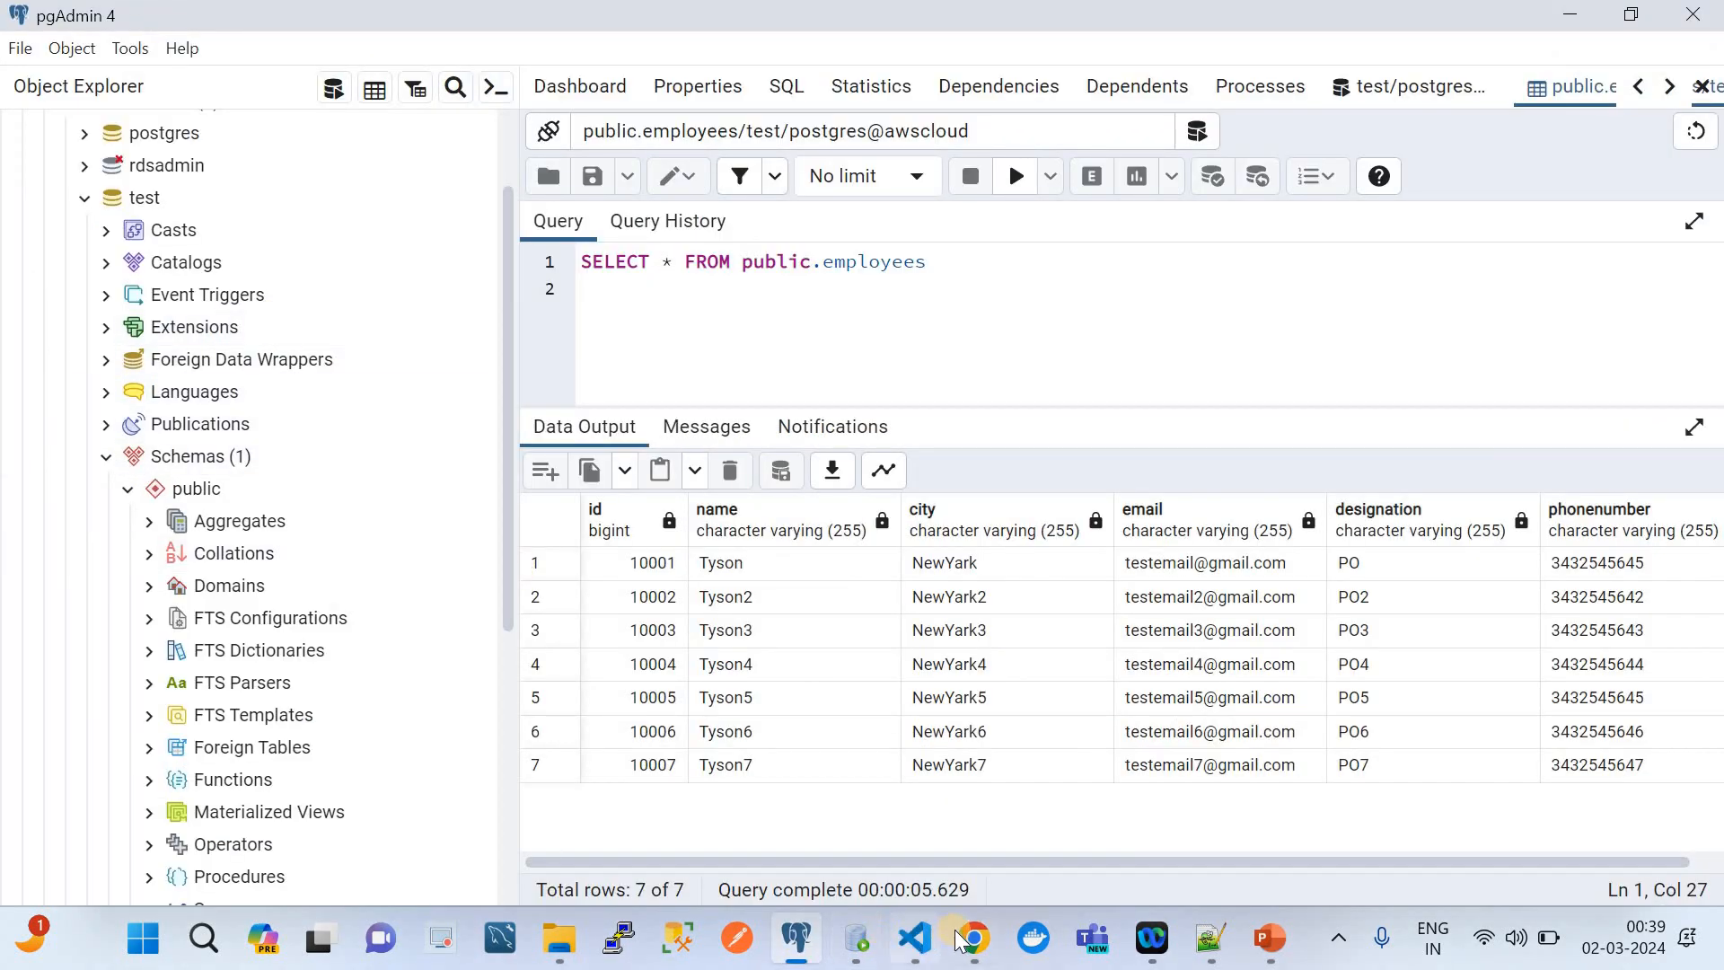
{"action": "mouse_move", "coordinate": [963, 941]}
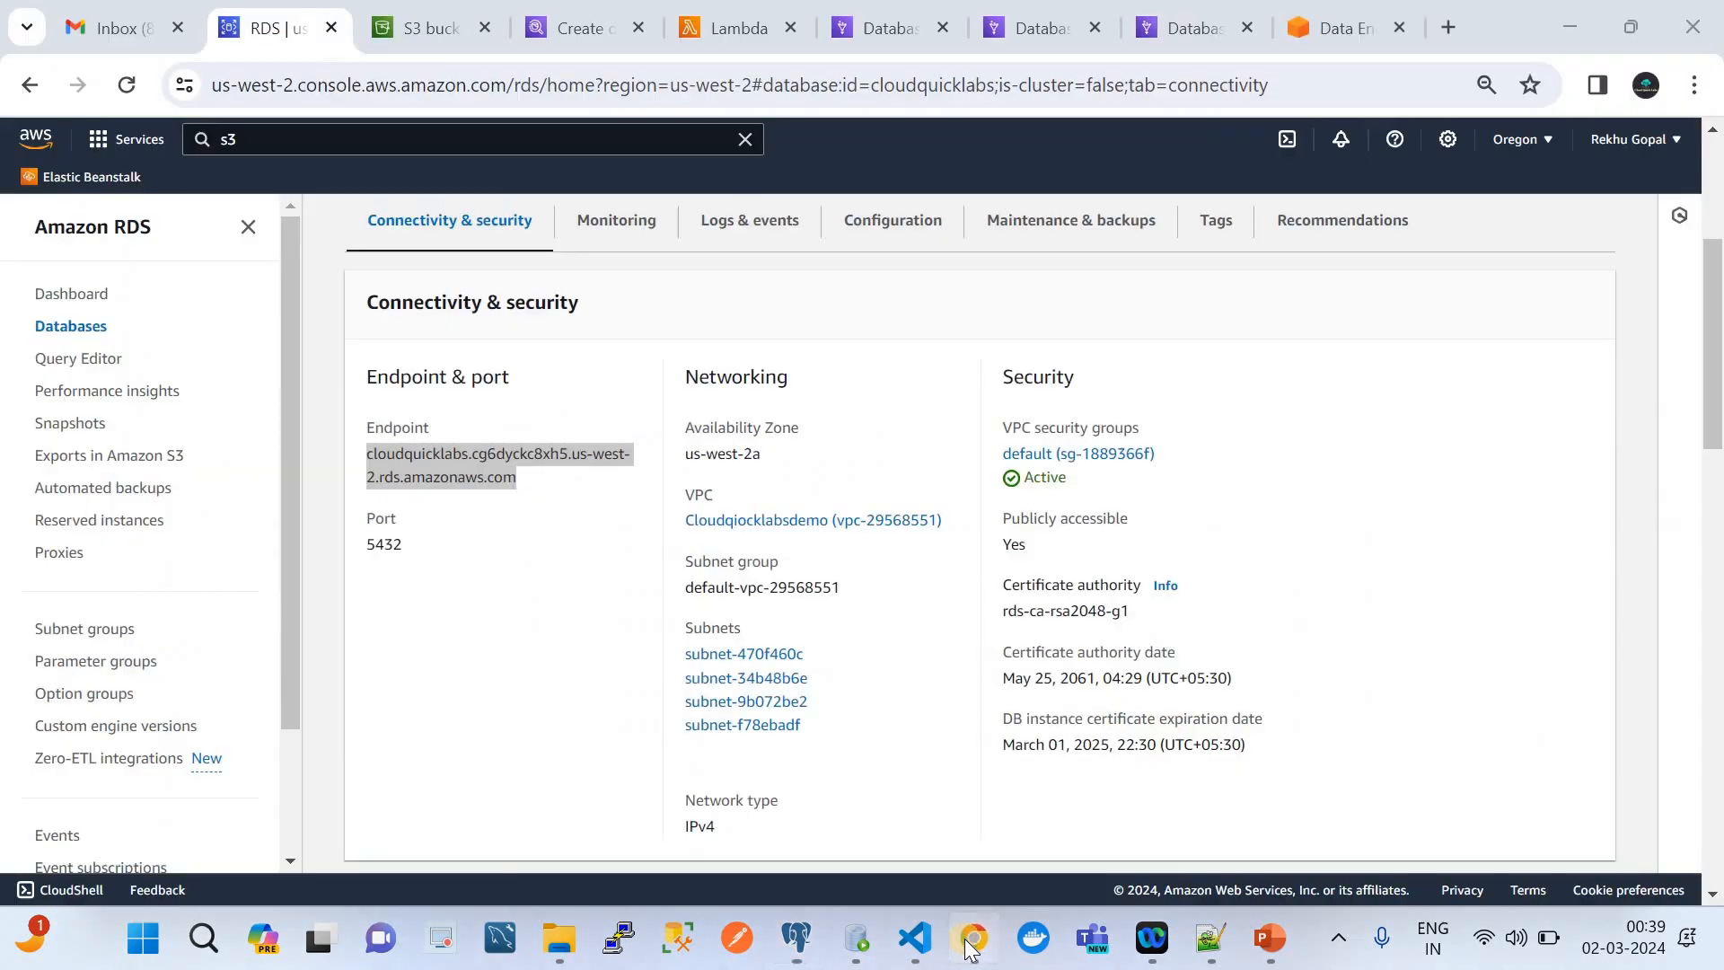
{"action": "left_click", "coordinate": [963, 941]}
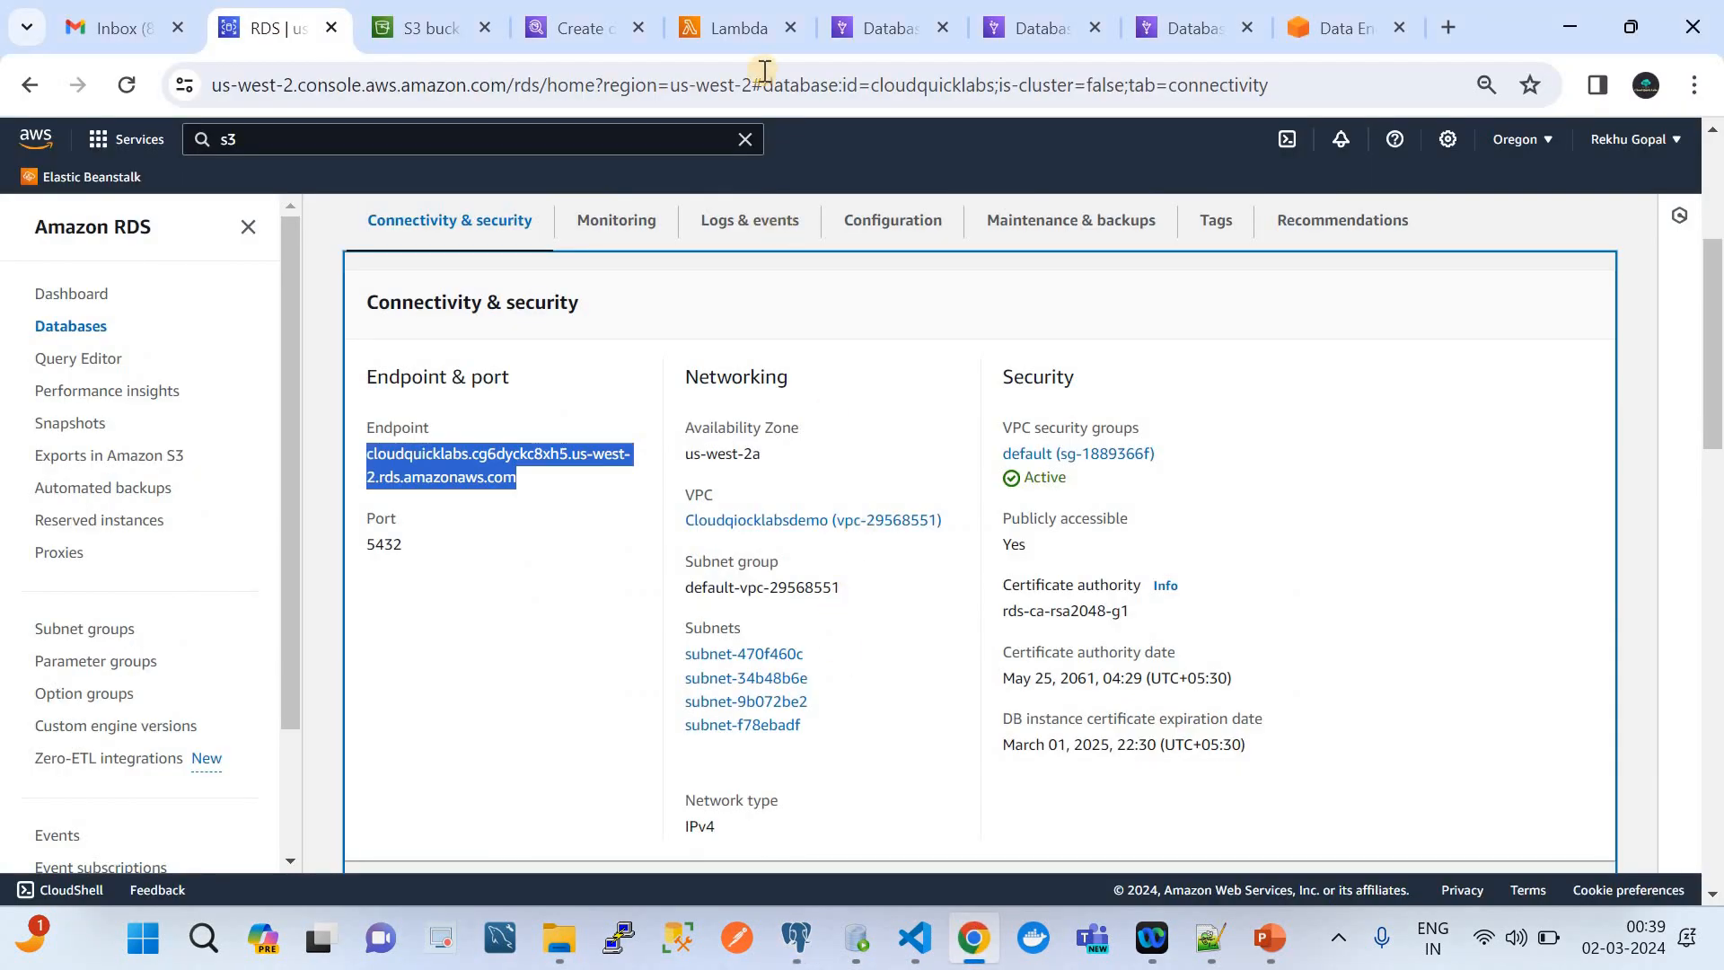
{"action": "left_click", "coordinate": [730, 28]}
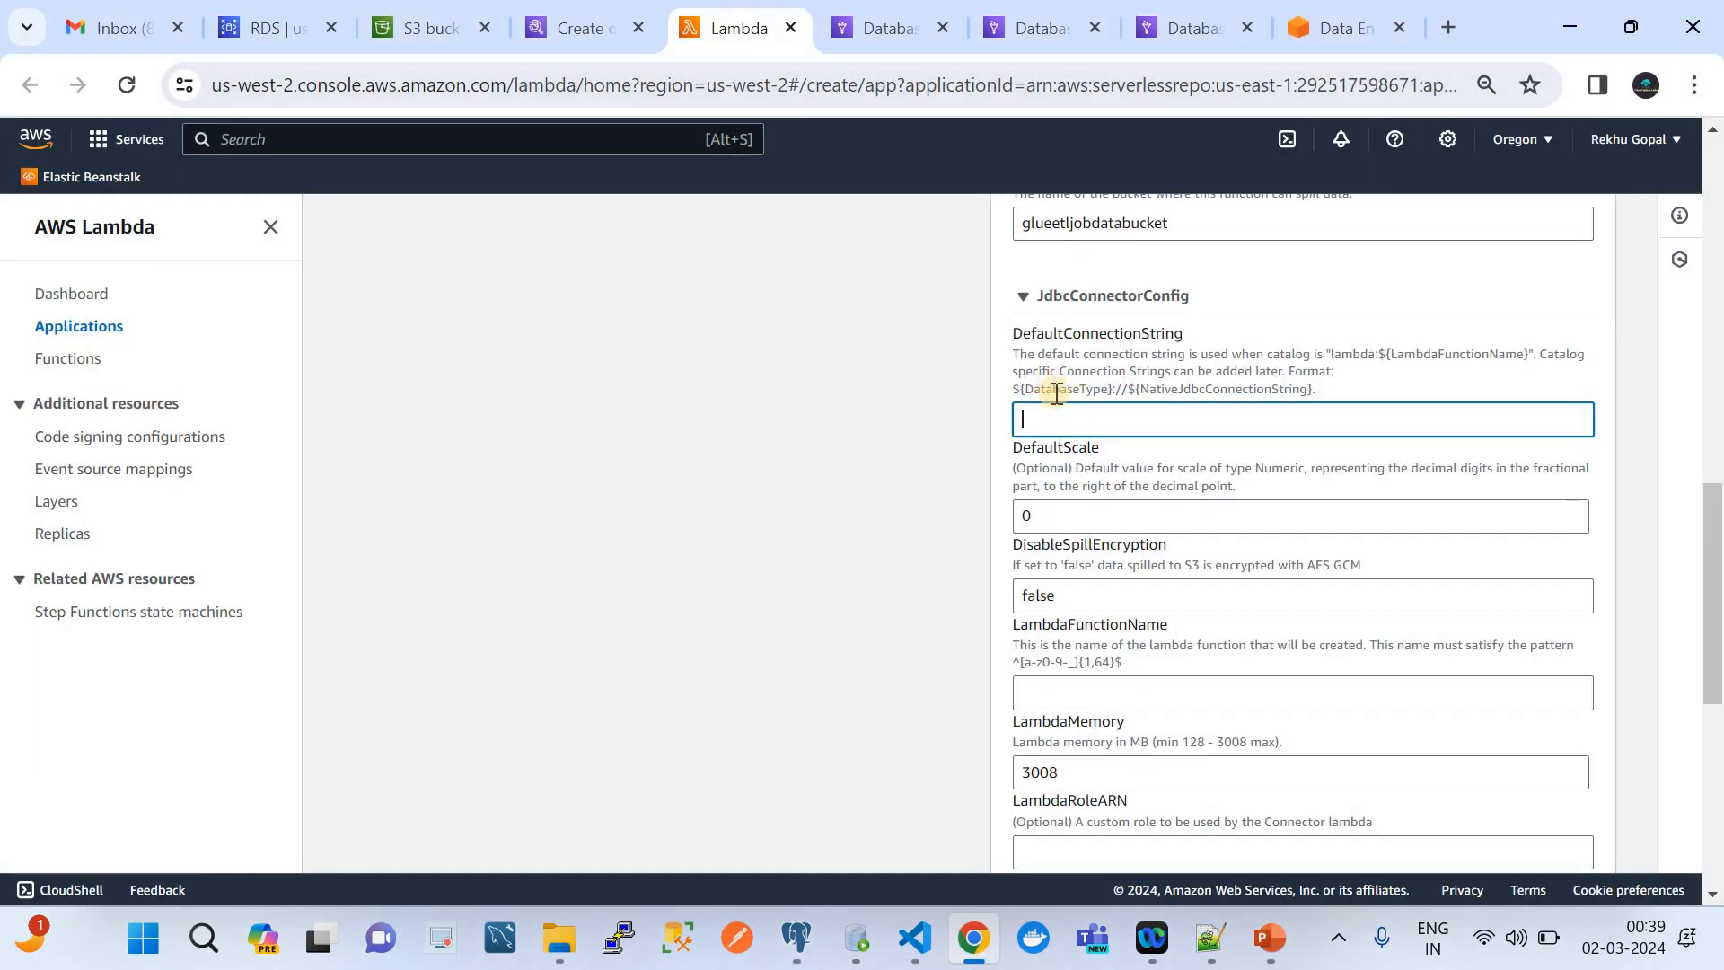
{"action": "left_click", "coordinate": [917, 941]}
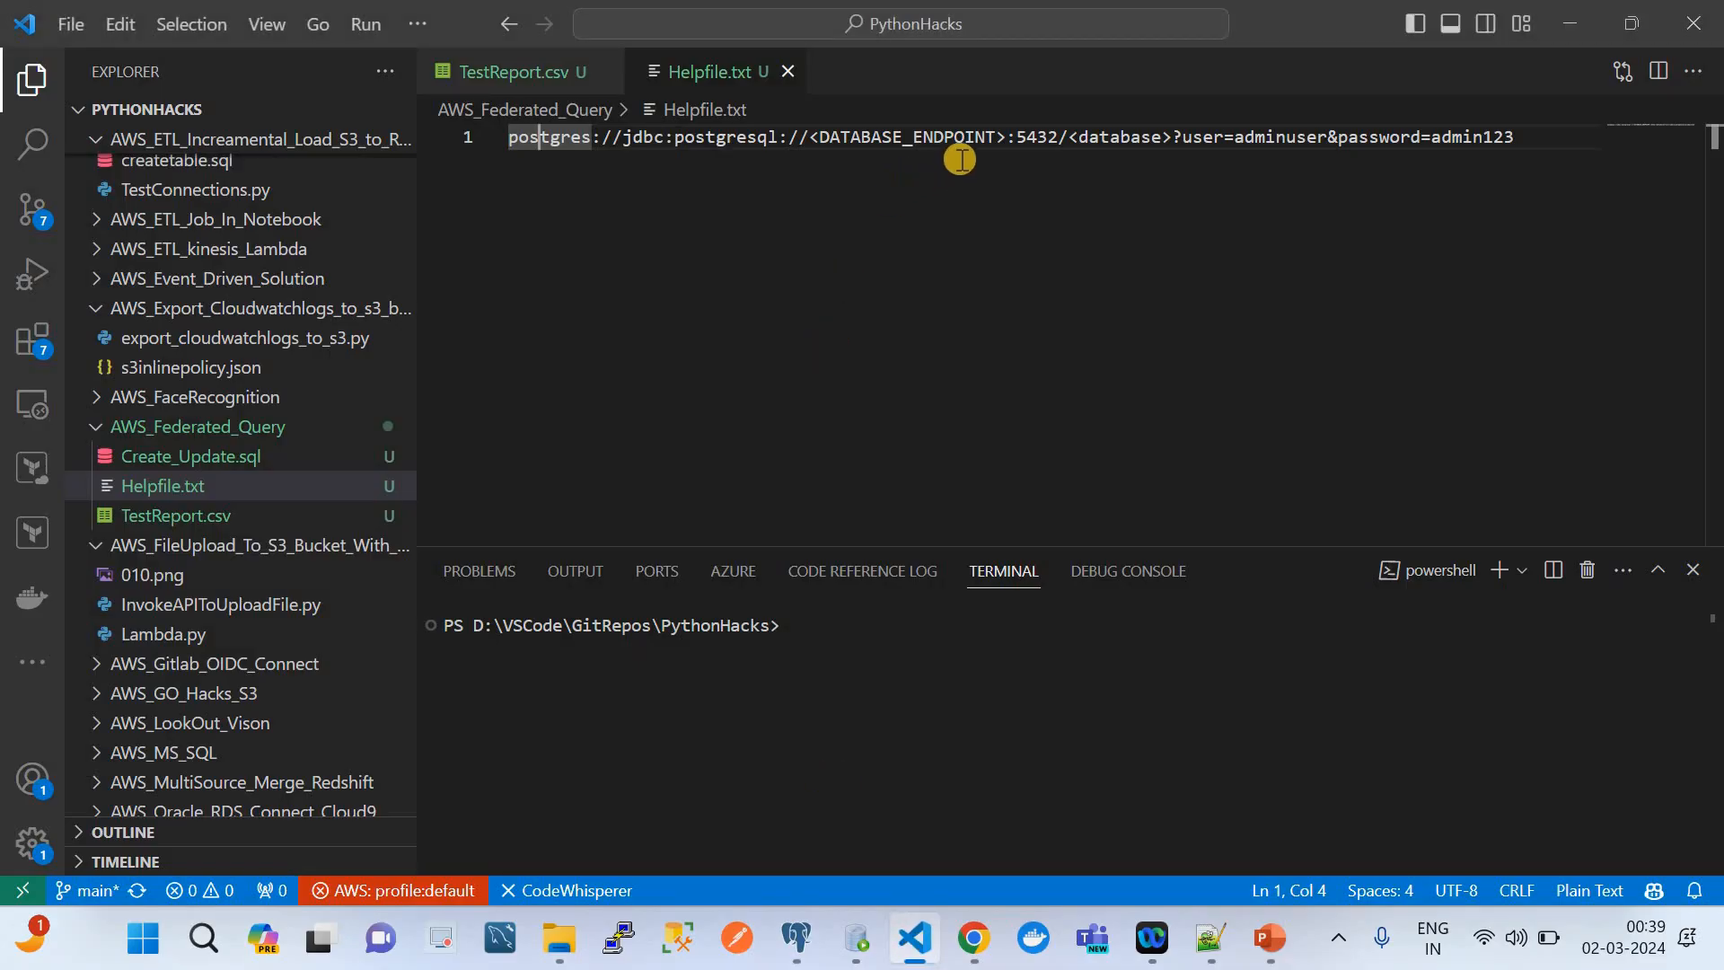
{"action": "left_click_drag", "start_coordinate": [1004, 137], "coordinate": [812, 136]}
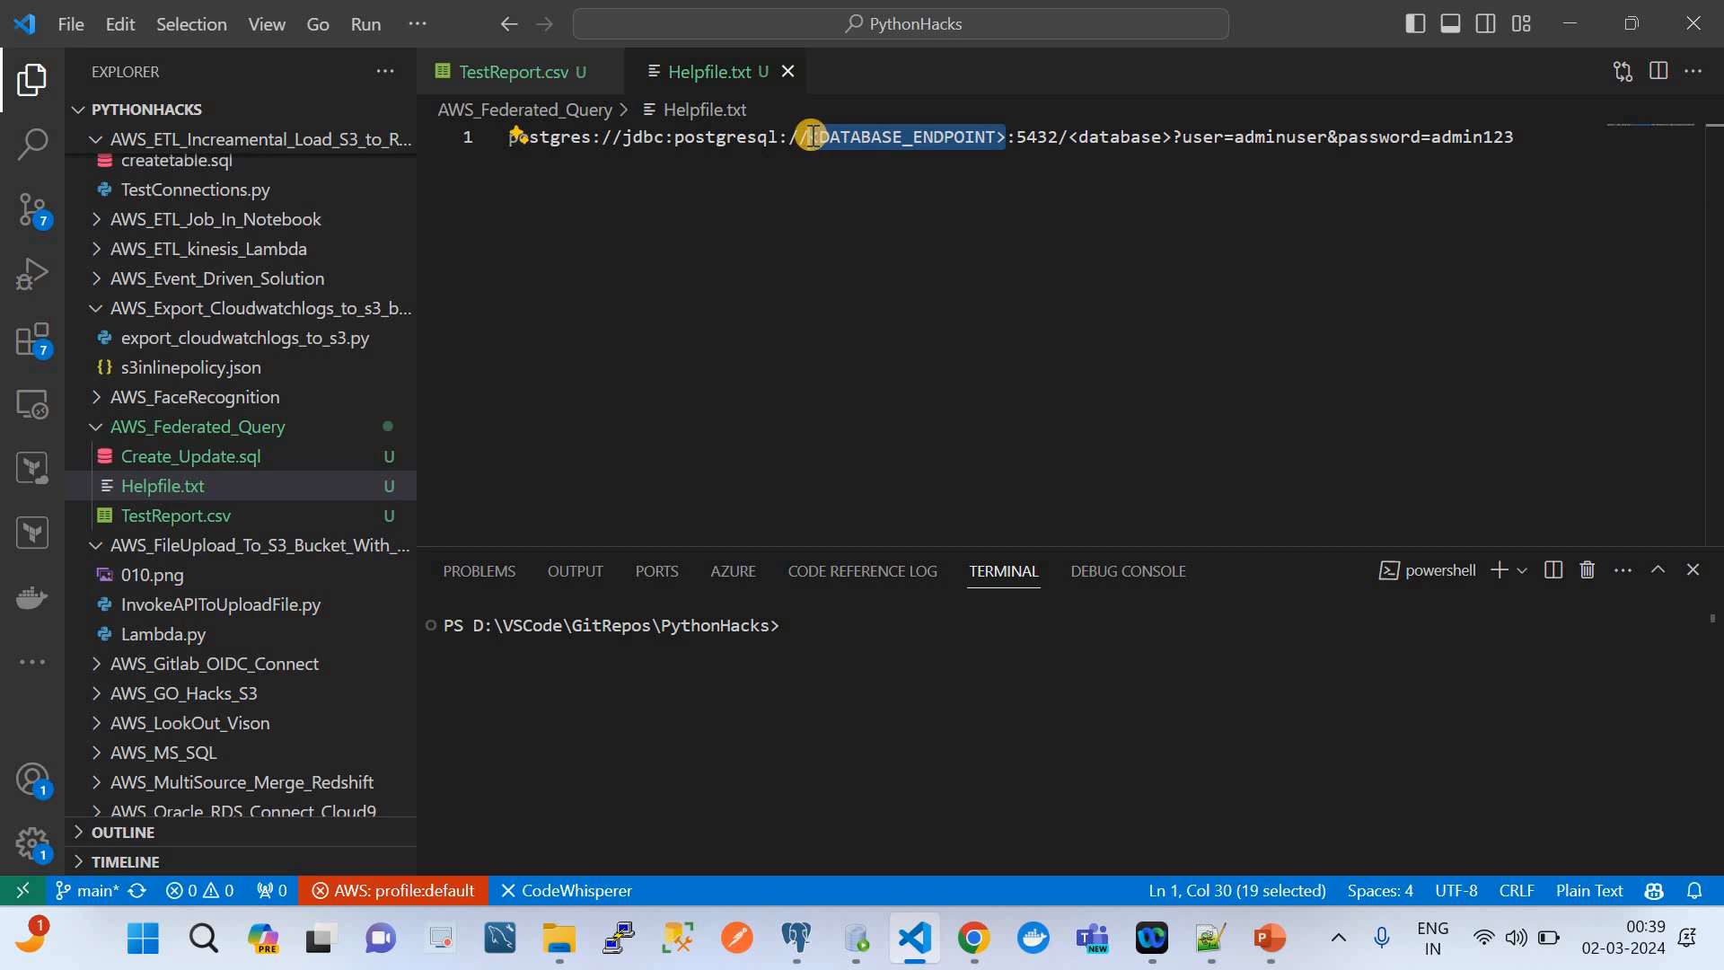
{"action": "key", "text": "ctrl+v"}
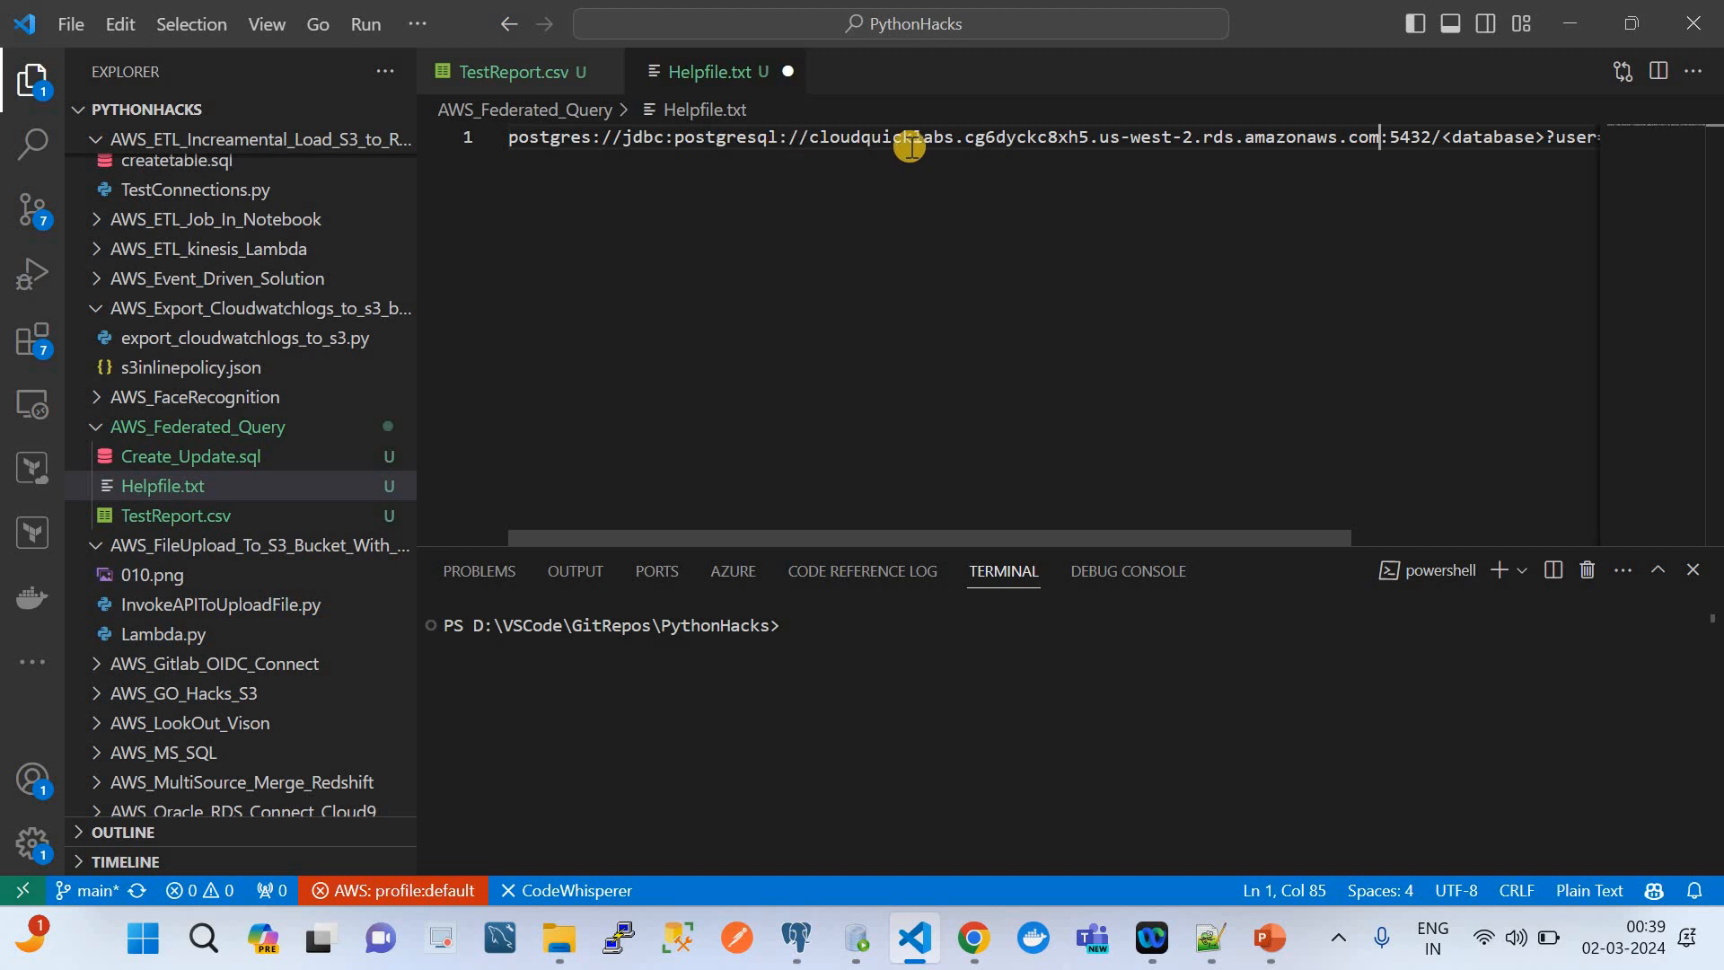
Check the database name in pgAdmin and replace the <database> placeholder in the Helpfile.txt connection string with test
{"action": "scroll", "coordinate": [1033, 166], "scroll_direction": "right", "scroll_amount": 3}
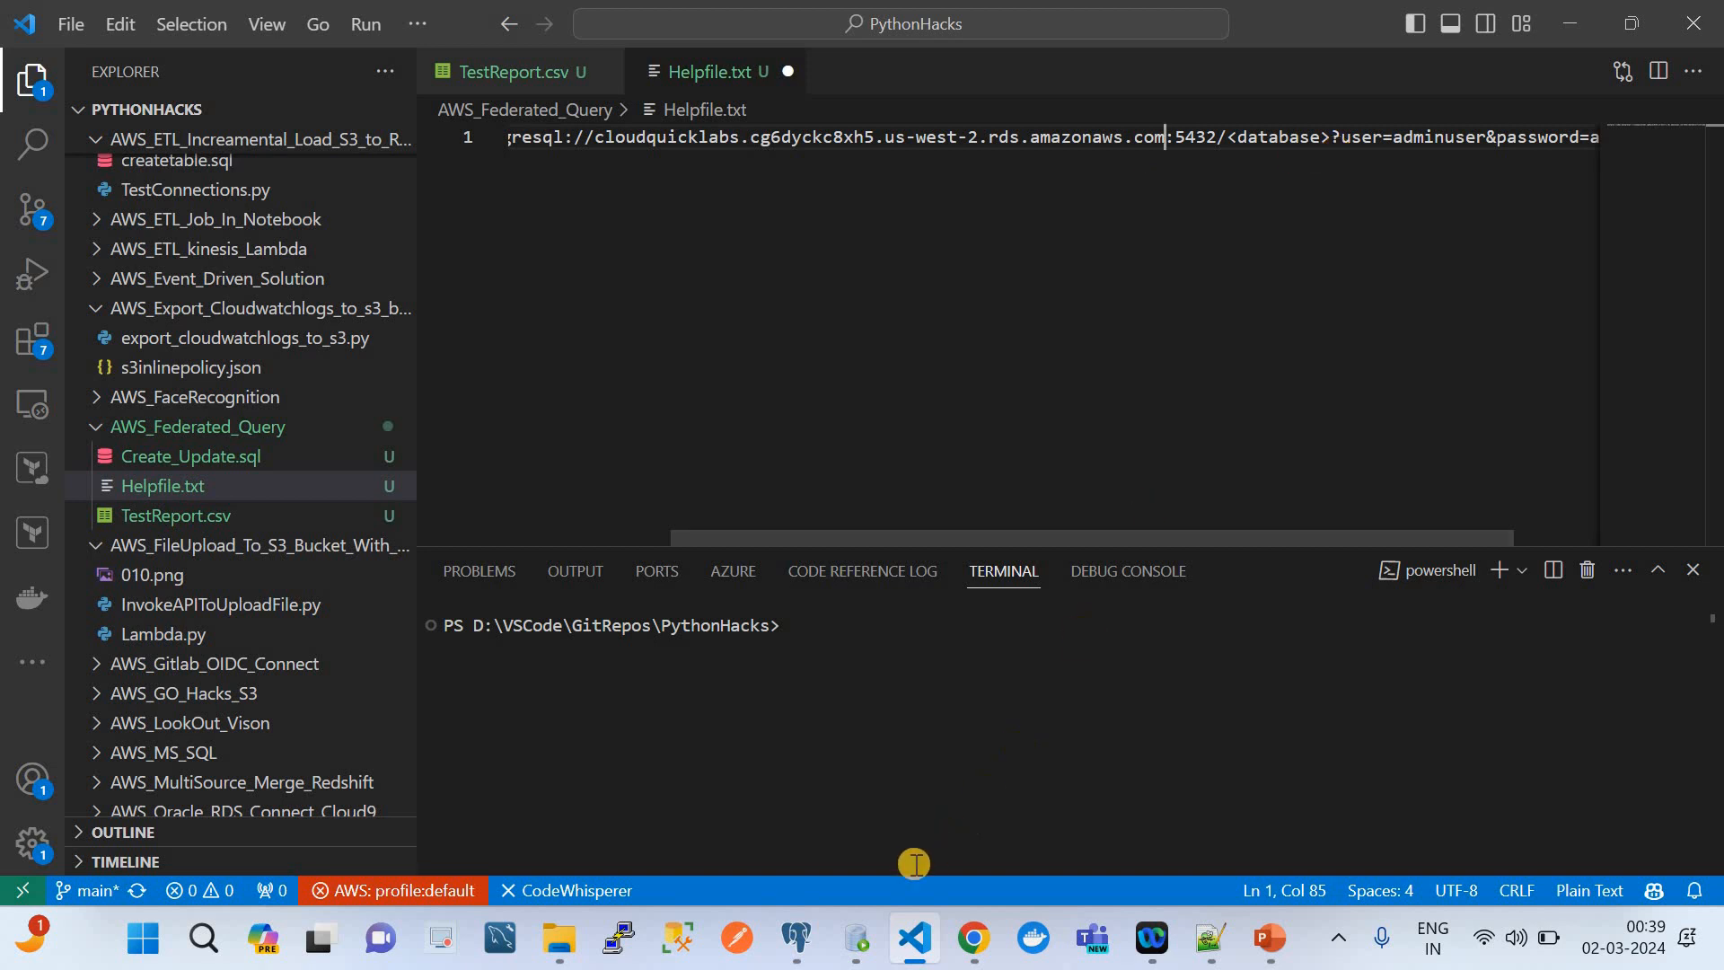
{"action": "left_click", "coordinate": [797, 939]}
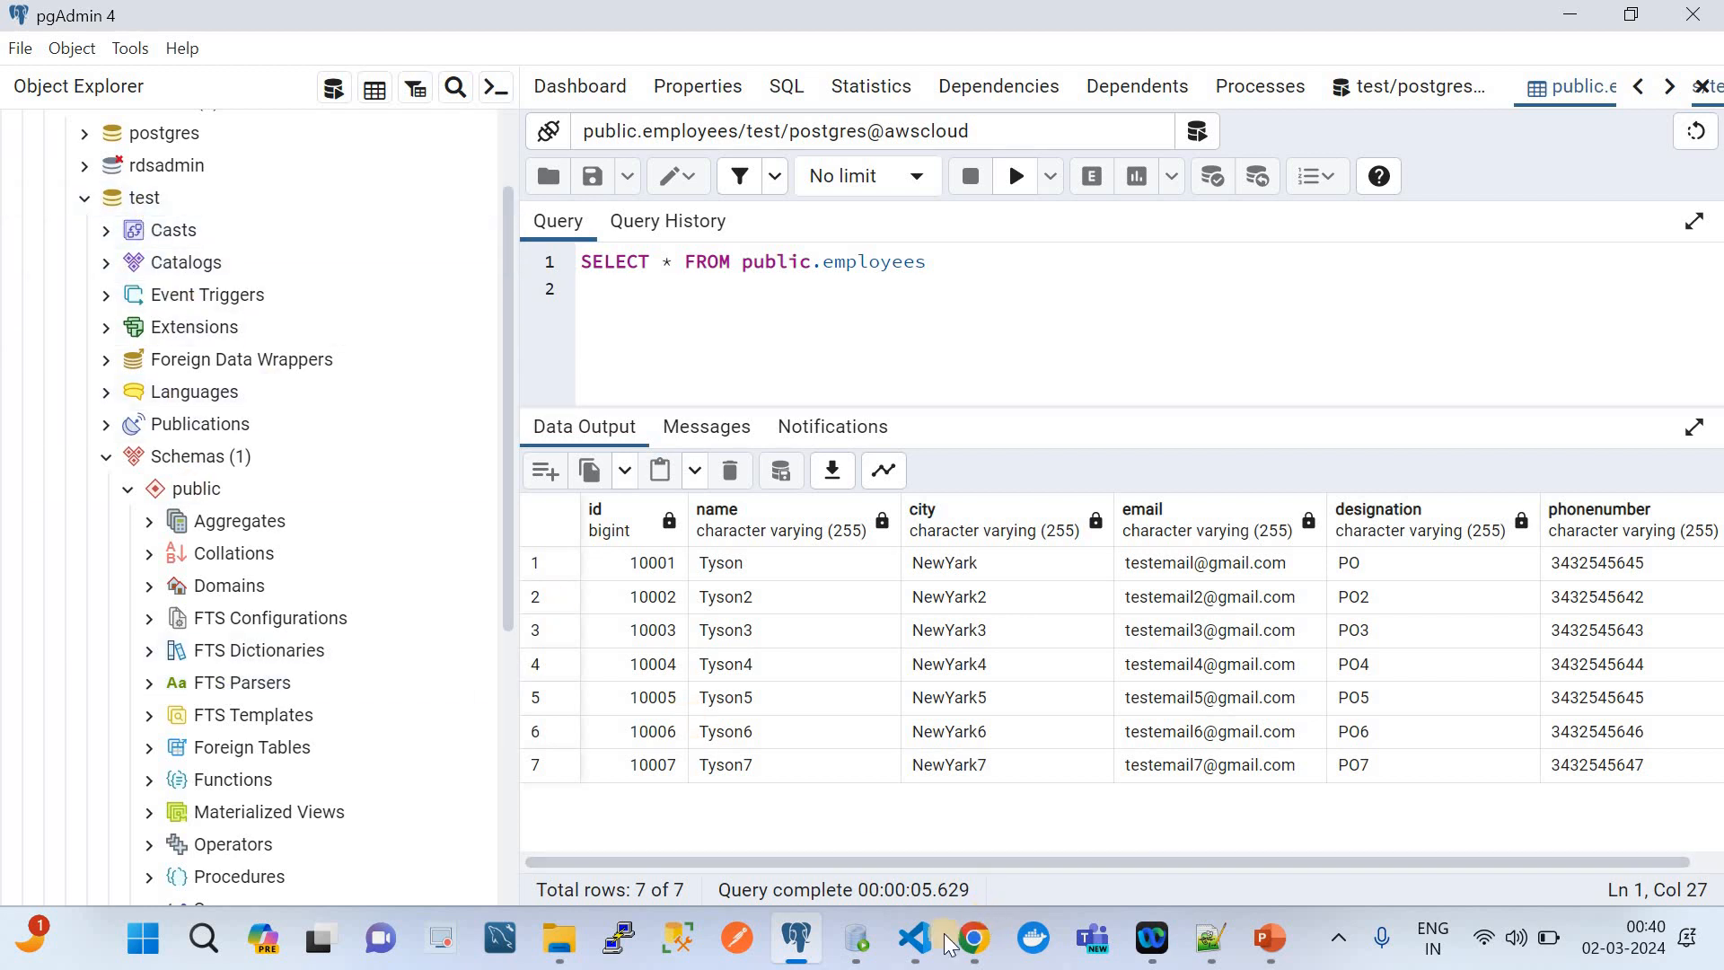
{"action": "left_click", "coordinate": [914, 938]}
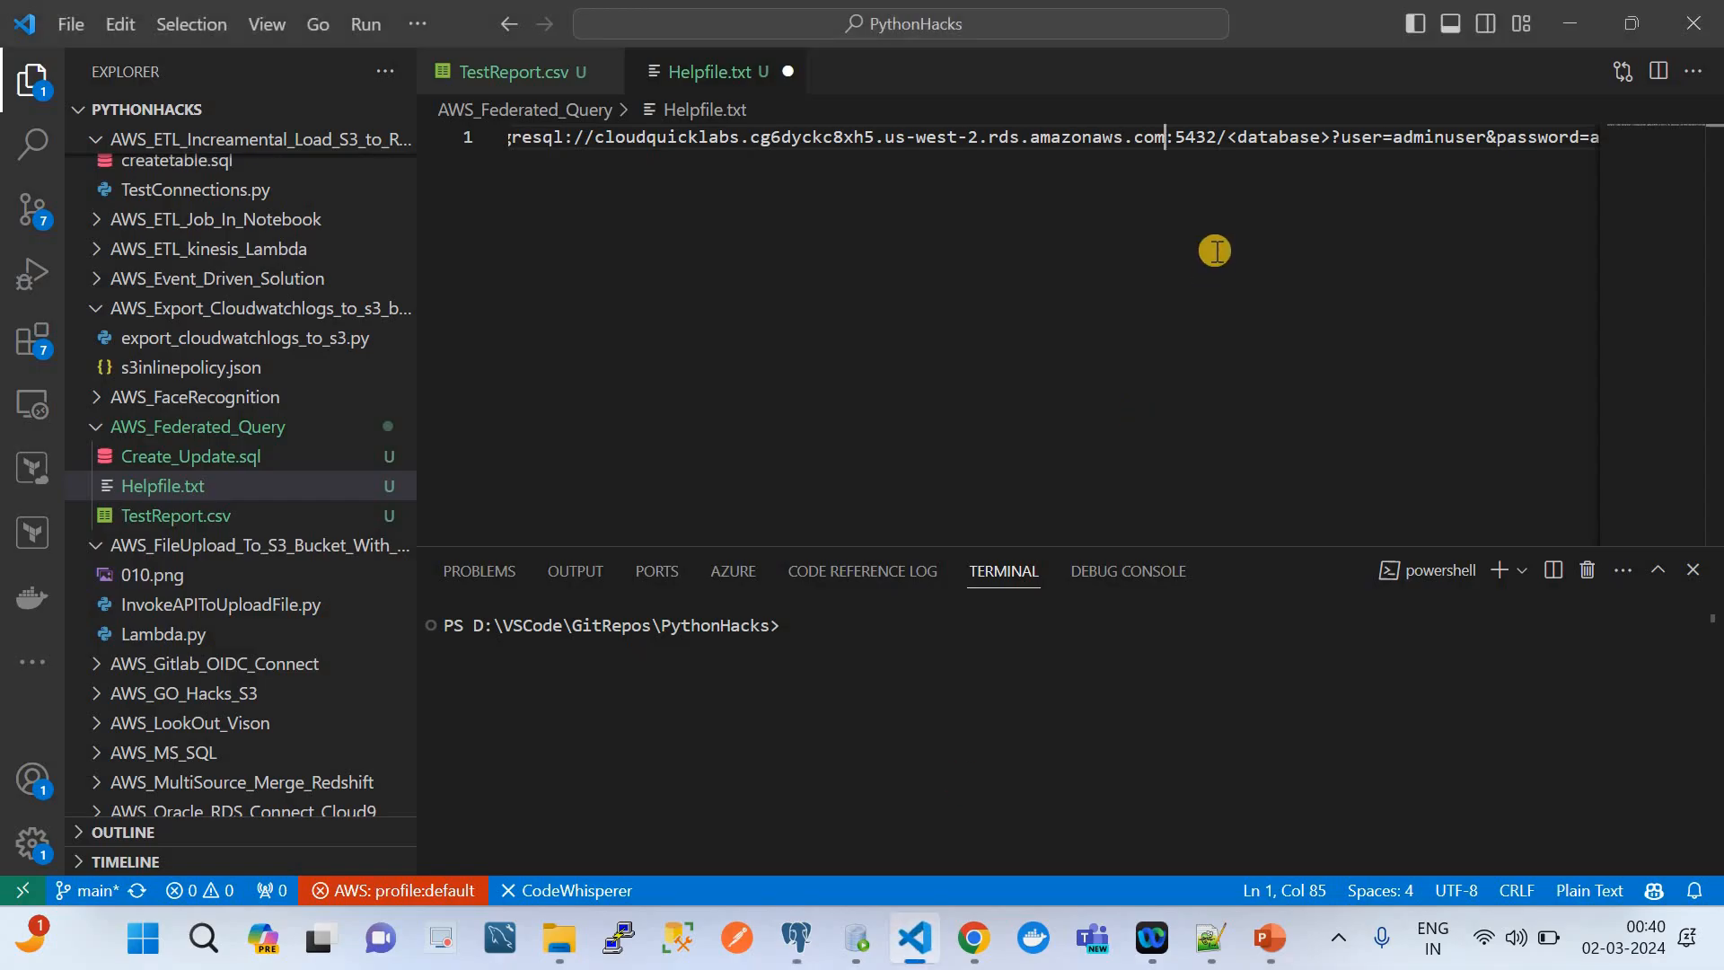
{"action": "left_click", "coordinate": [1327, 139]}
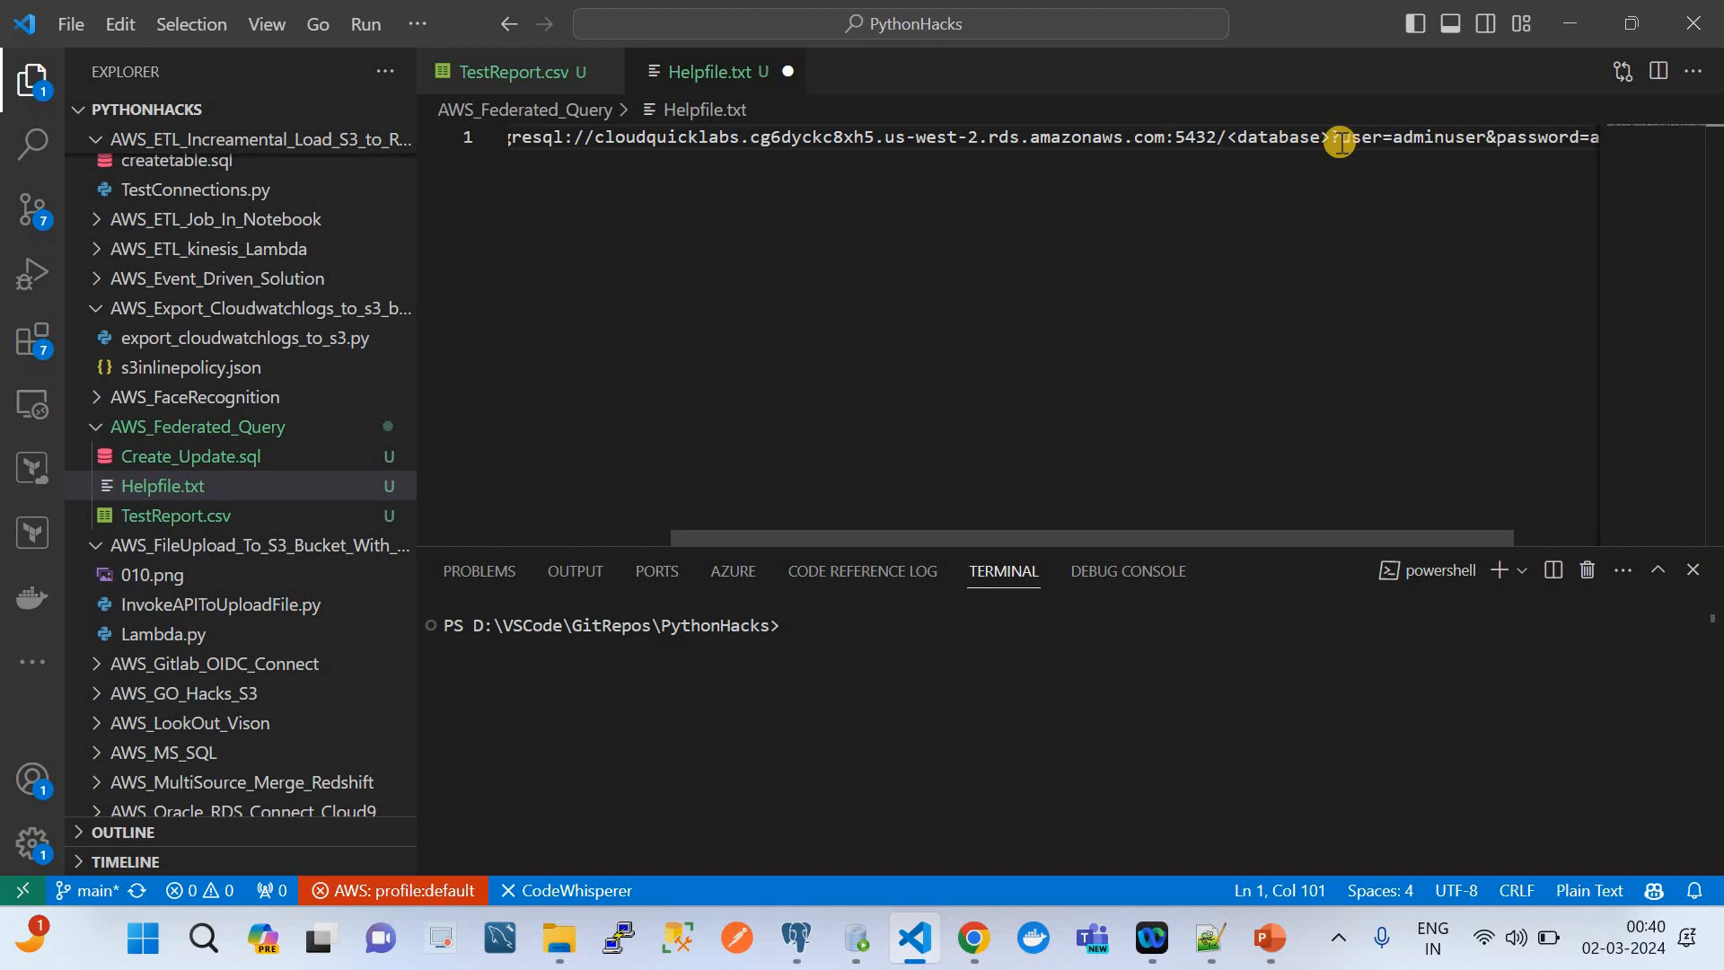
{"action": "key", "text": "BackSpace"}
{"action": "key", "text": "BackSpace"}
{"action": "key", "text": "BackSpace"}
{"action": "key", "text": "BackSpace"}
{"action": "key", "text": "BackSpace"}
{"action": "key", "text": "BackSpace"}
{"action": "key", "text": "BackSpace"}
{"action": "key", "text": "BackSpace"}
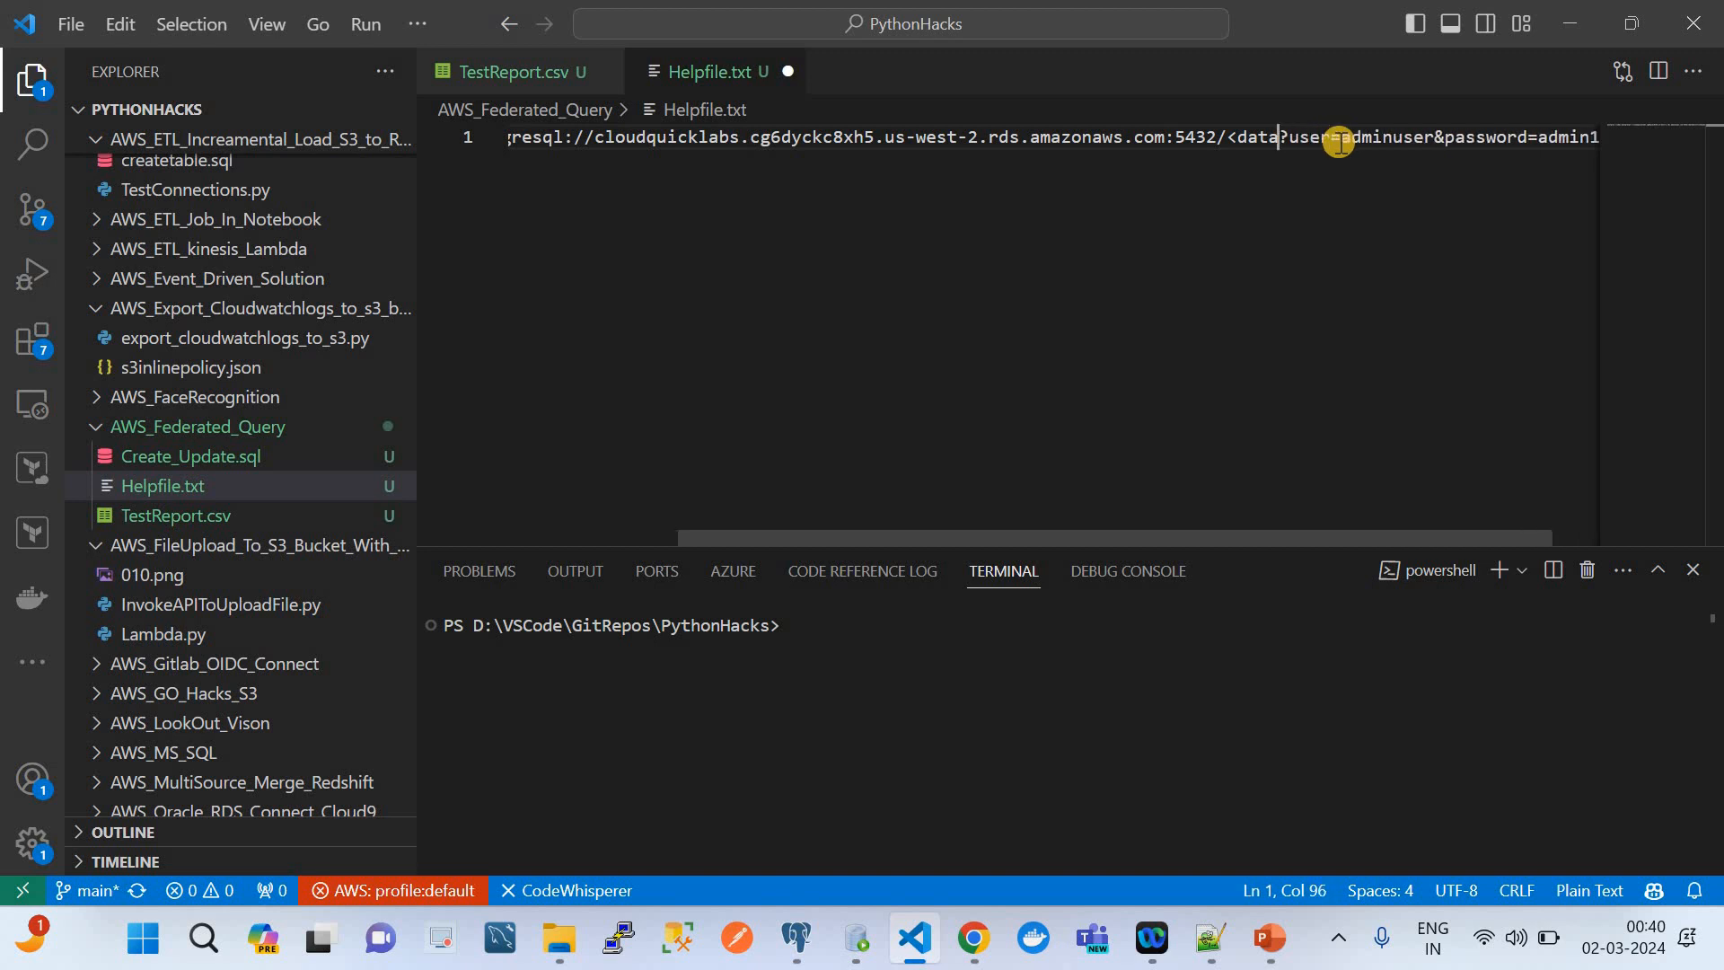
{"action": "key", "text": "BackSpace"}
{"action": "key", "text": "BackSpace"}
{"action": "type", "text": "test"}
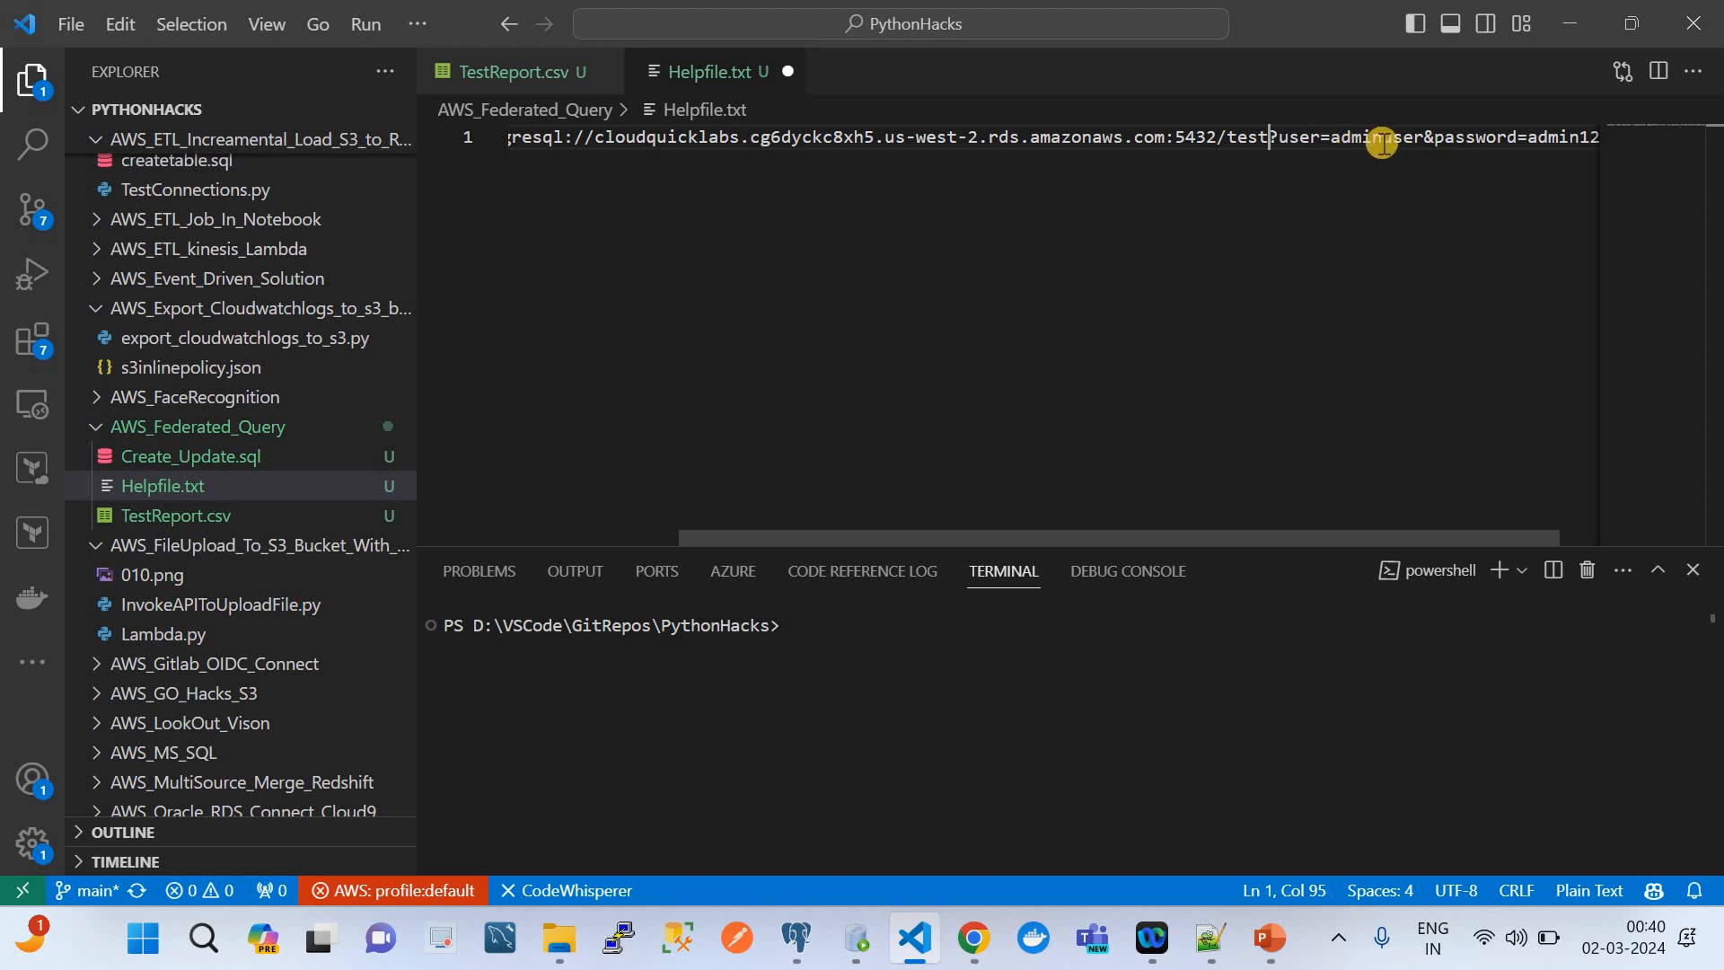
Copy the master username postgres from the RDS instance configuration in Chrome and use it as the user value in Helpfile.txt's connection string
{"action": "scroll", "coordinate": [1374, 139], "scroll_direction": "right", "scroll_amount": 1}
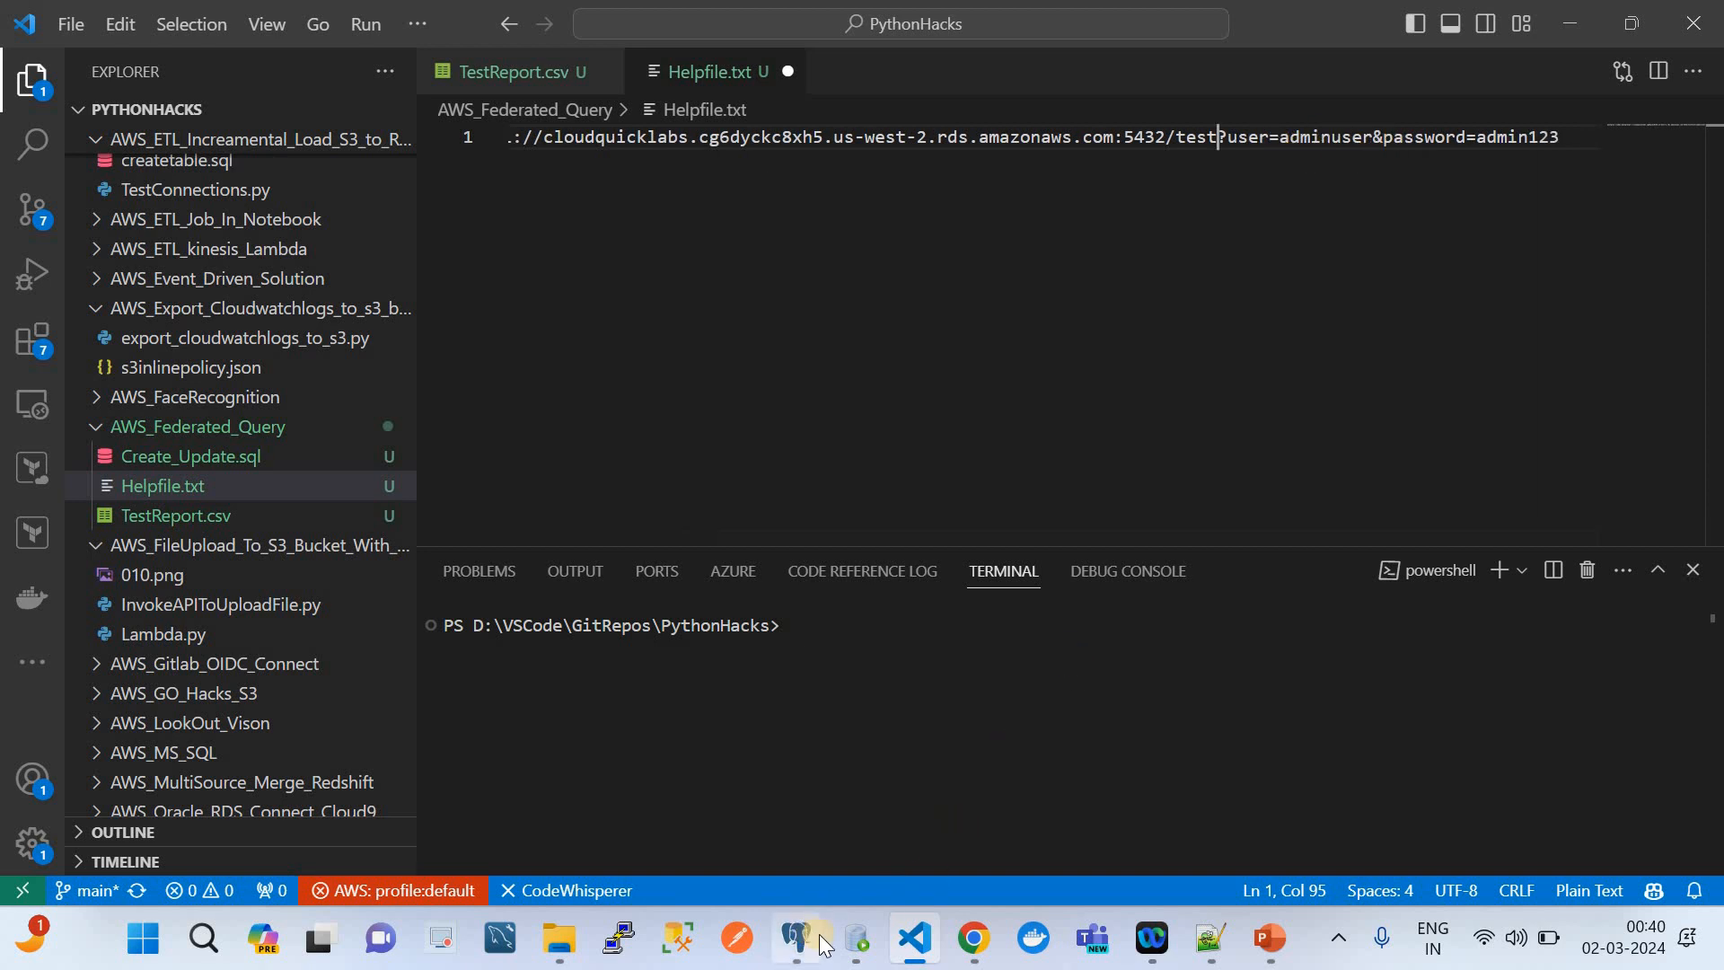
{"action": "left_click", "coordinate": [974, 937]}
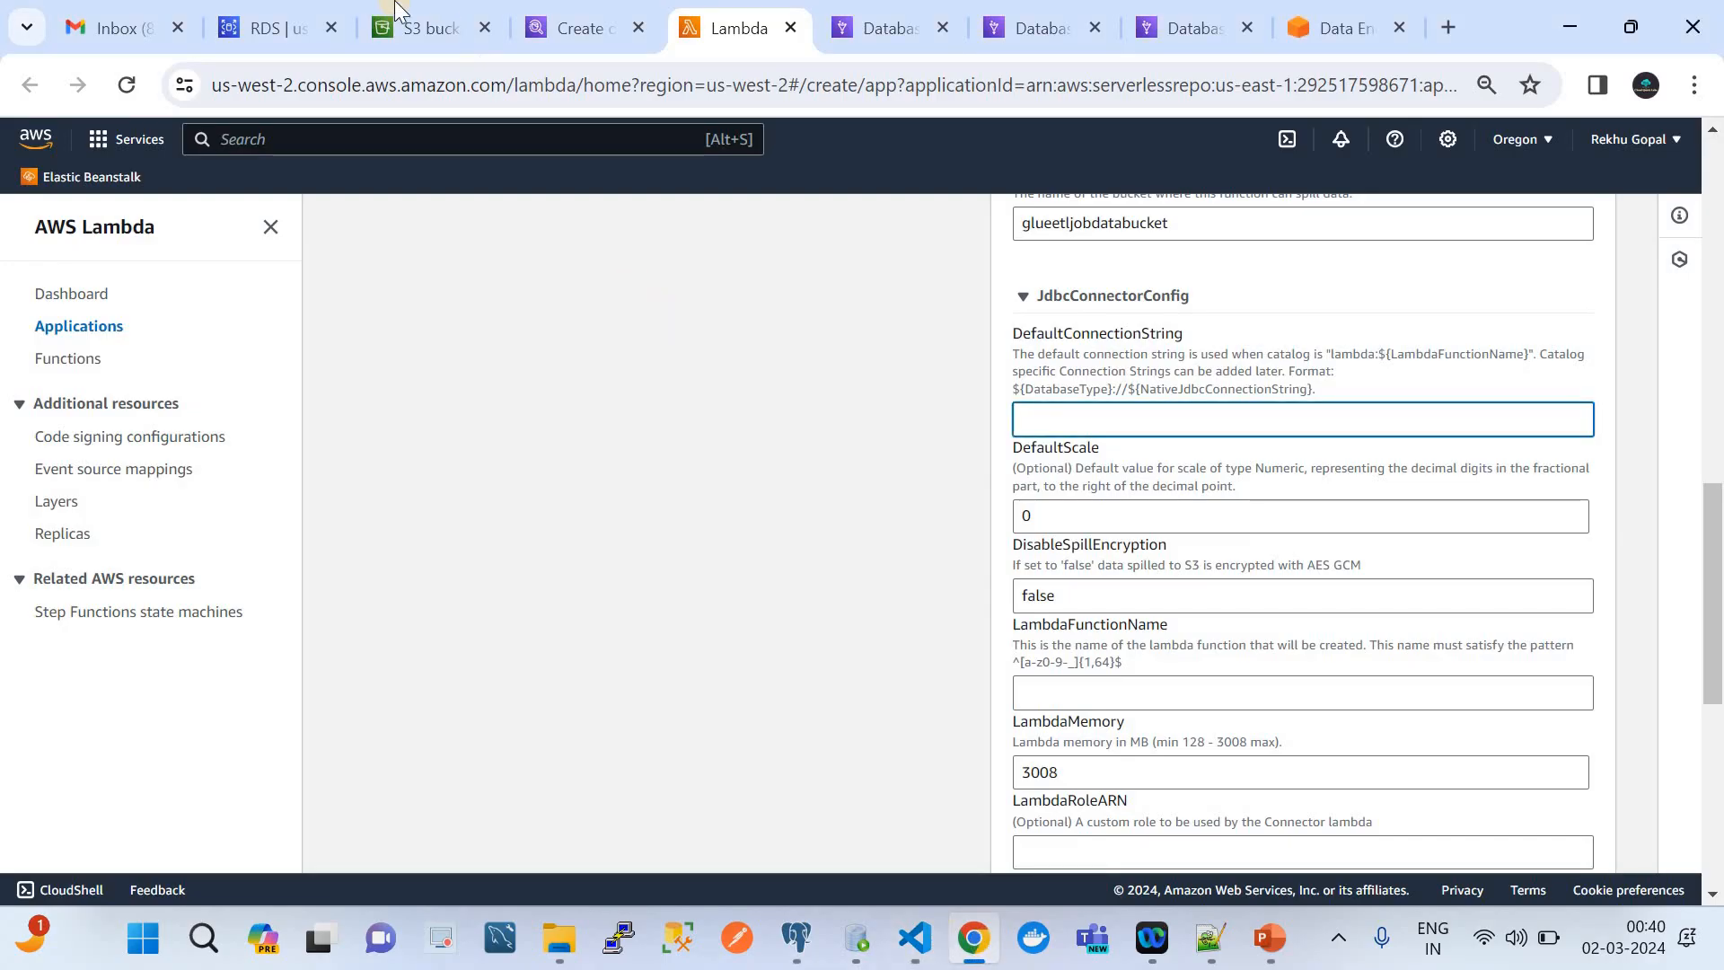
{"action": "left_click", "coordinate": [250, 22]}
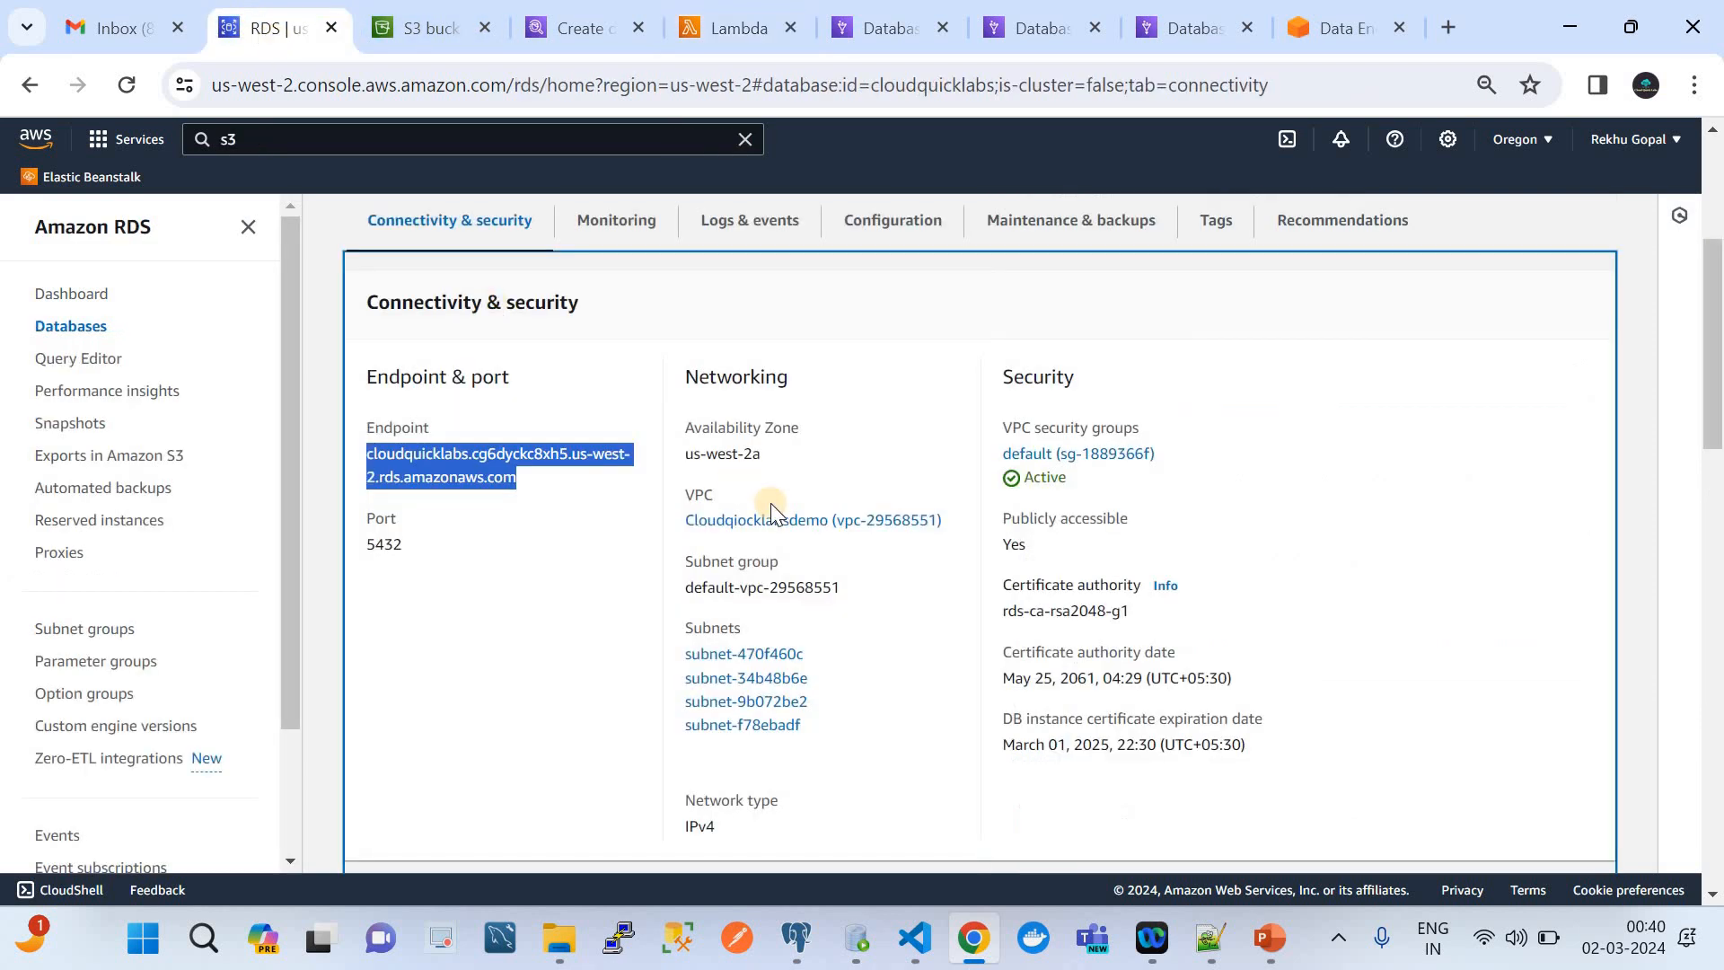
{"action": "left_click", "coordinate": [896, 240]}
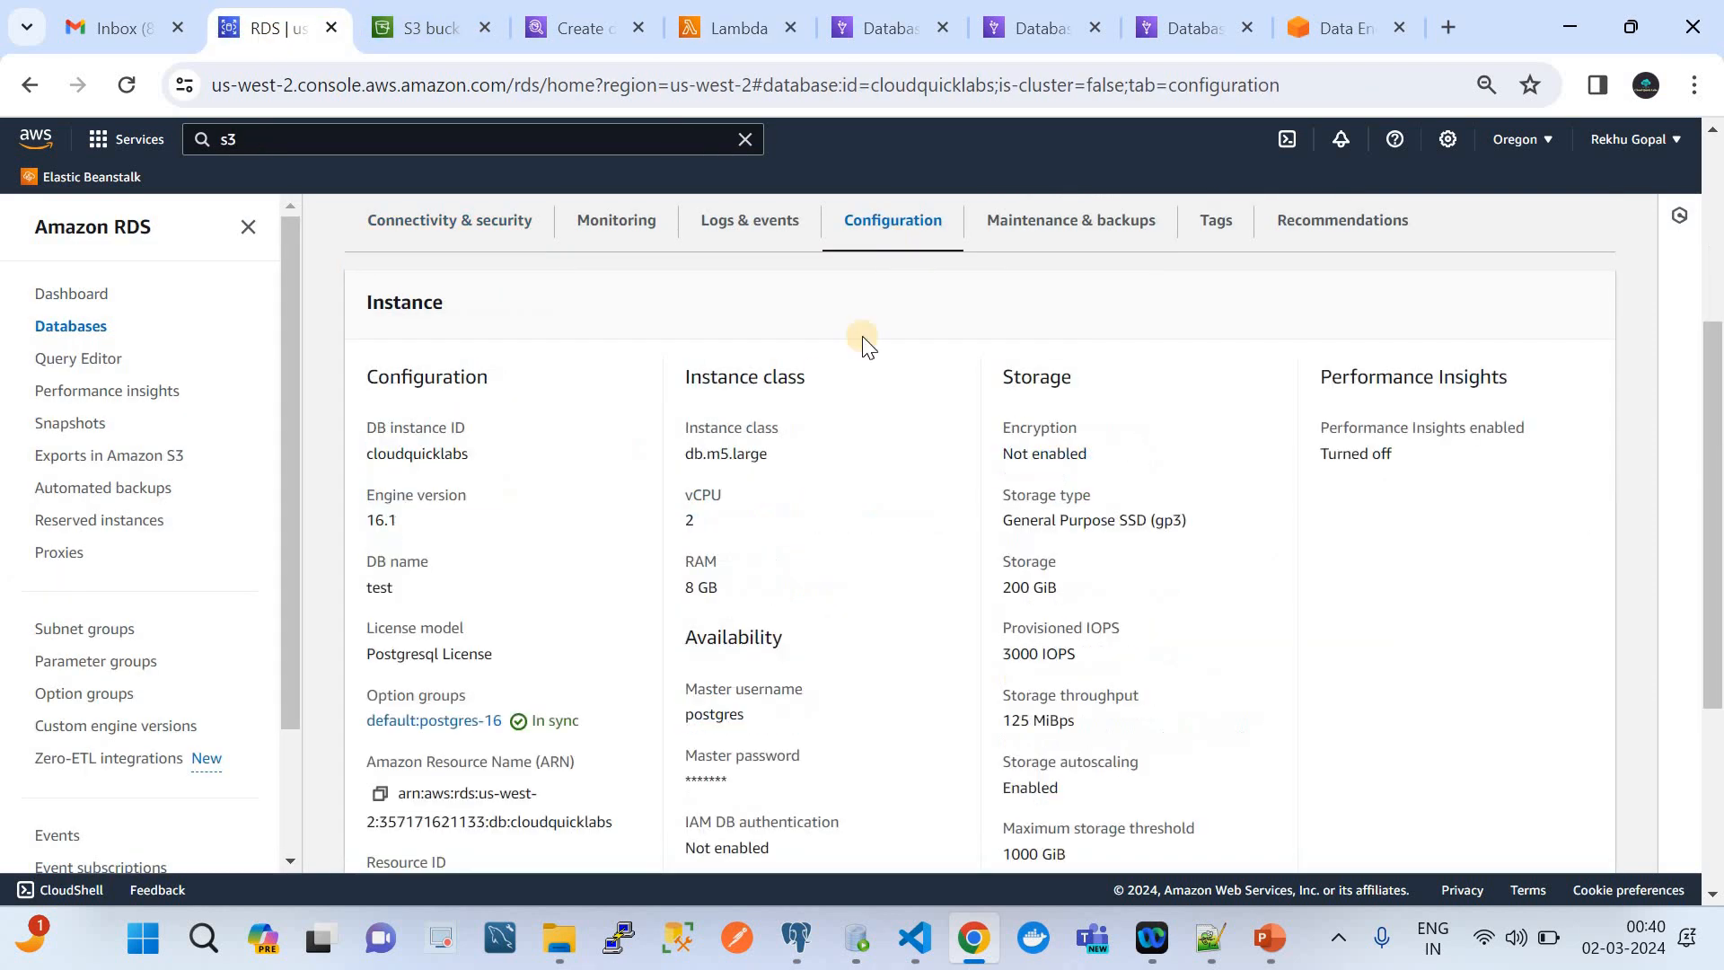
{"action": "double_click", "coordinate": [723, 714]}
{"action": "key", "text": "ctrl+c"}
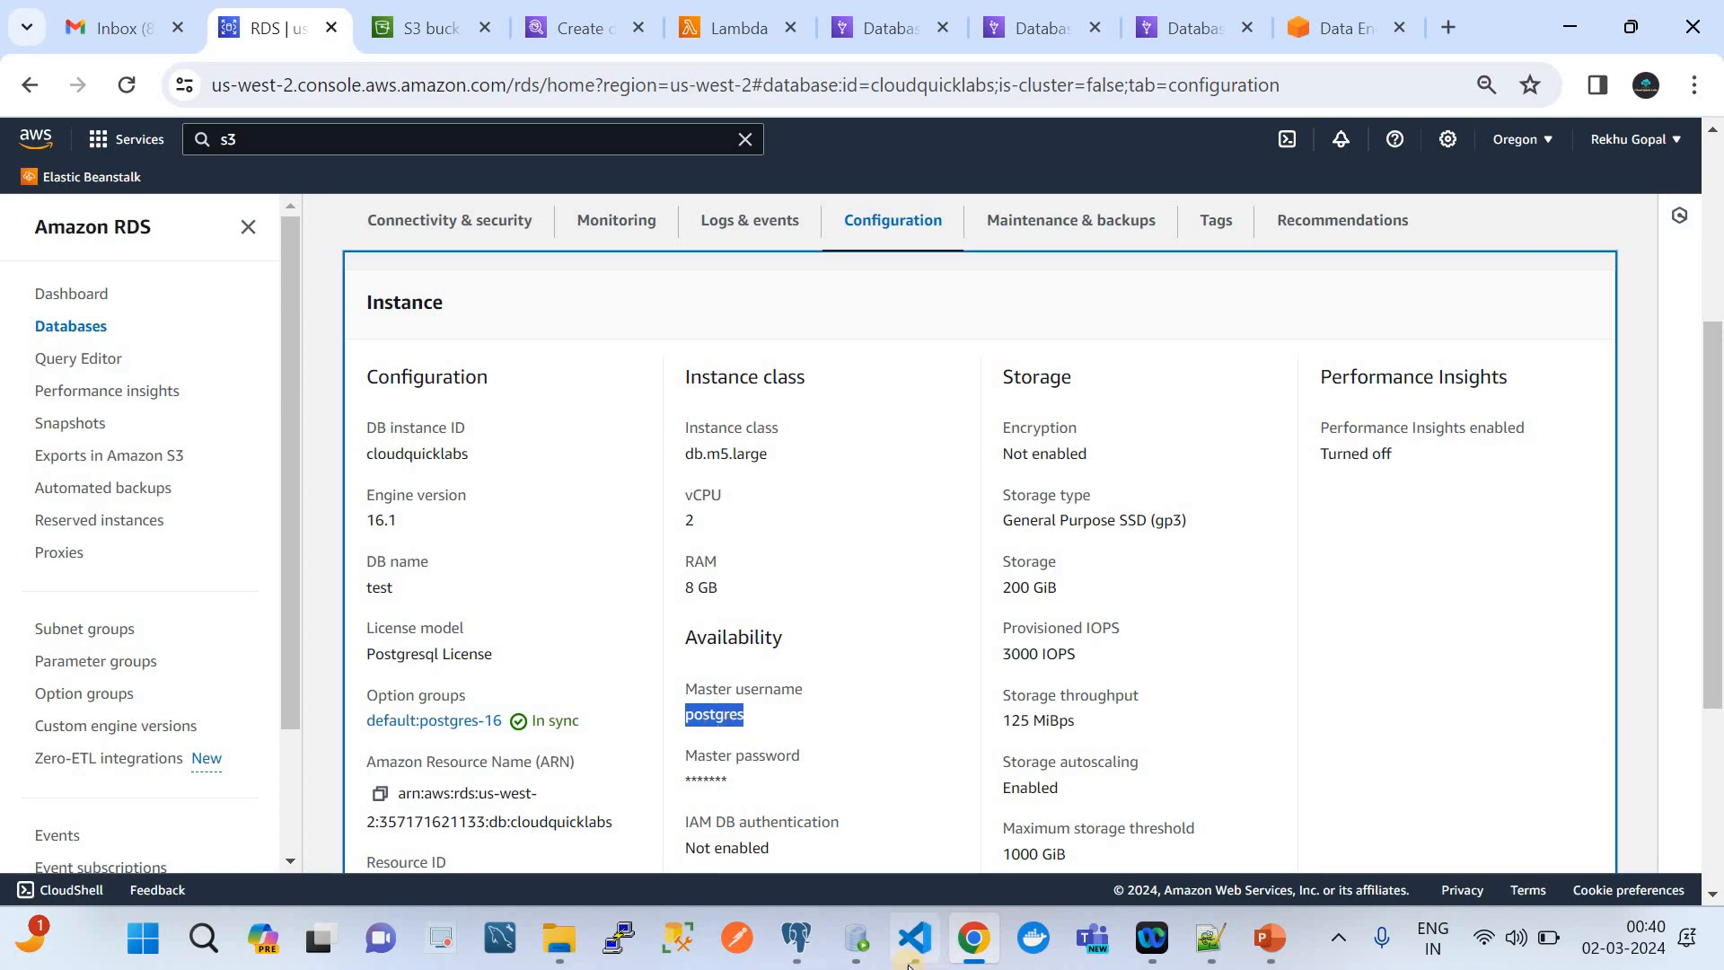
{"action": "left_click", "coordinate": [914, 938]}
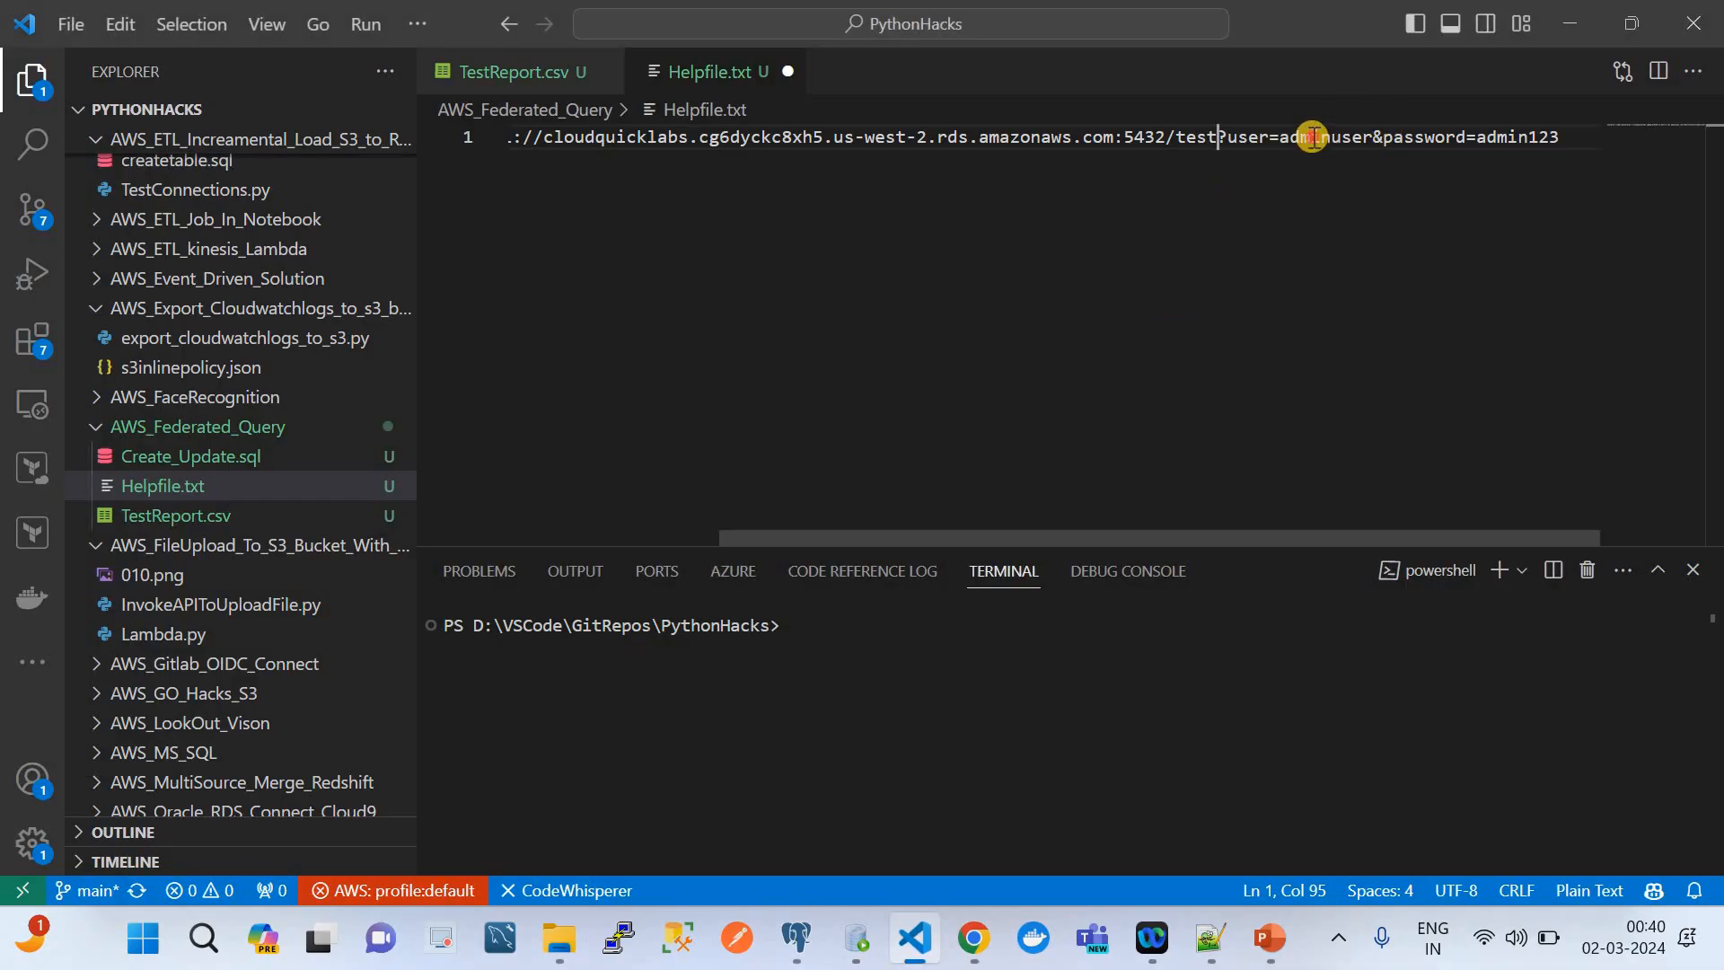
{"action": "double_click", "coordinate": [1312, 137]}
{"action": "key", "text": "ctrl+v"}
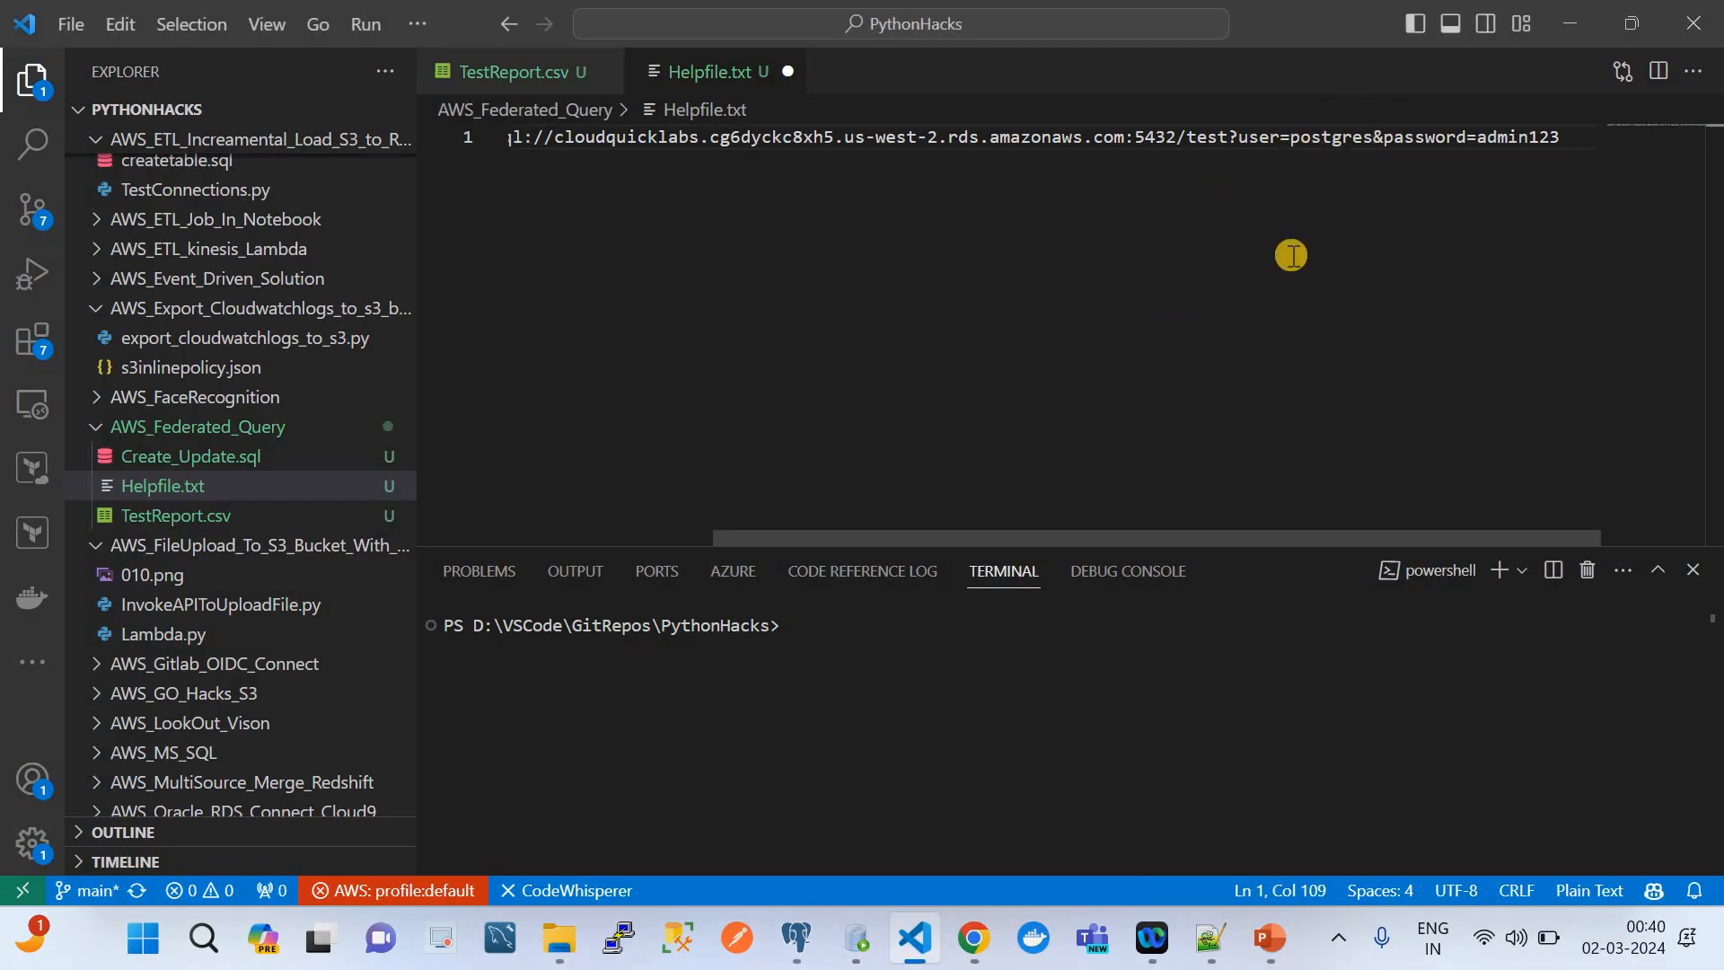
Copy the database password from Notepad++, paste it over the password value in Helpfile.txt's connection string, and save the file
{"action": "left_click", "coordinate": [1213, 948]}
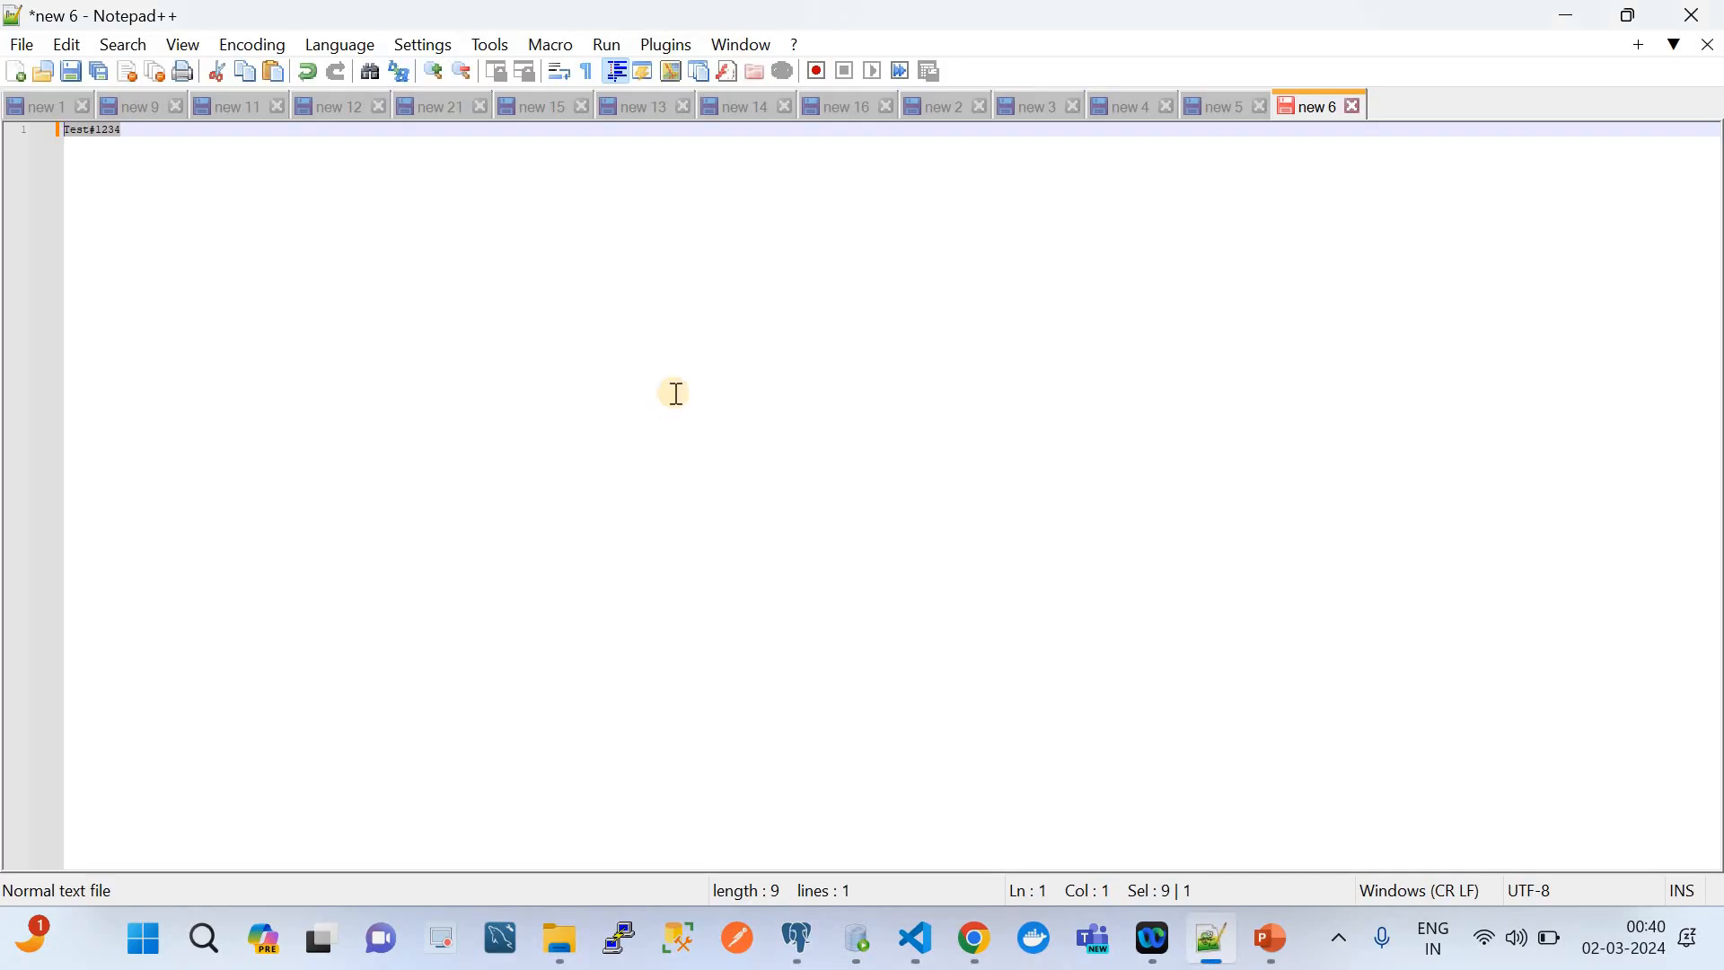
{"action": "left_click", "coordinate": [155, 134]}
{"action": "key", "text": "ctrl+a"}
{"action": "key", "text": "ctrl+c"}
{"action": "left_click", "coordinate": [917, 948]}
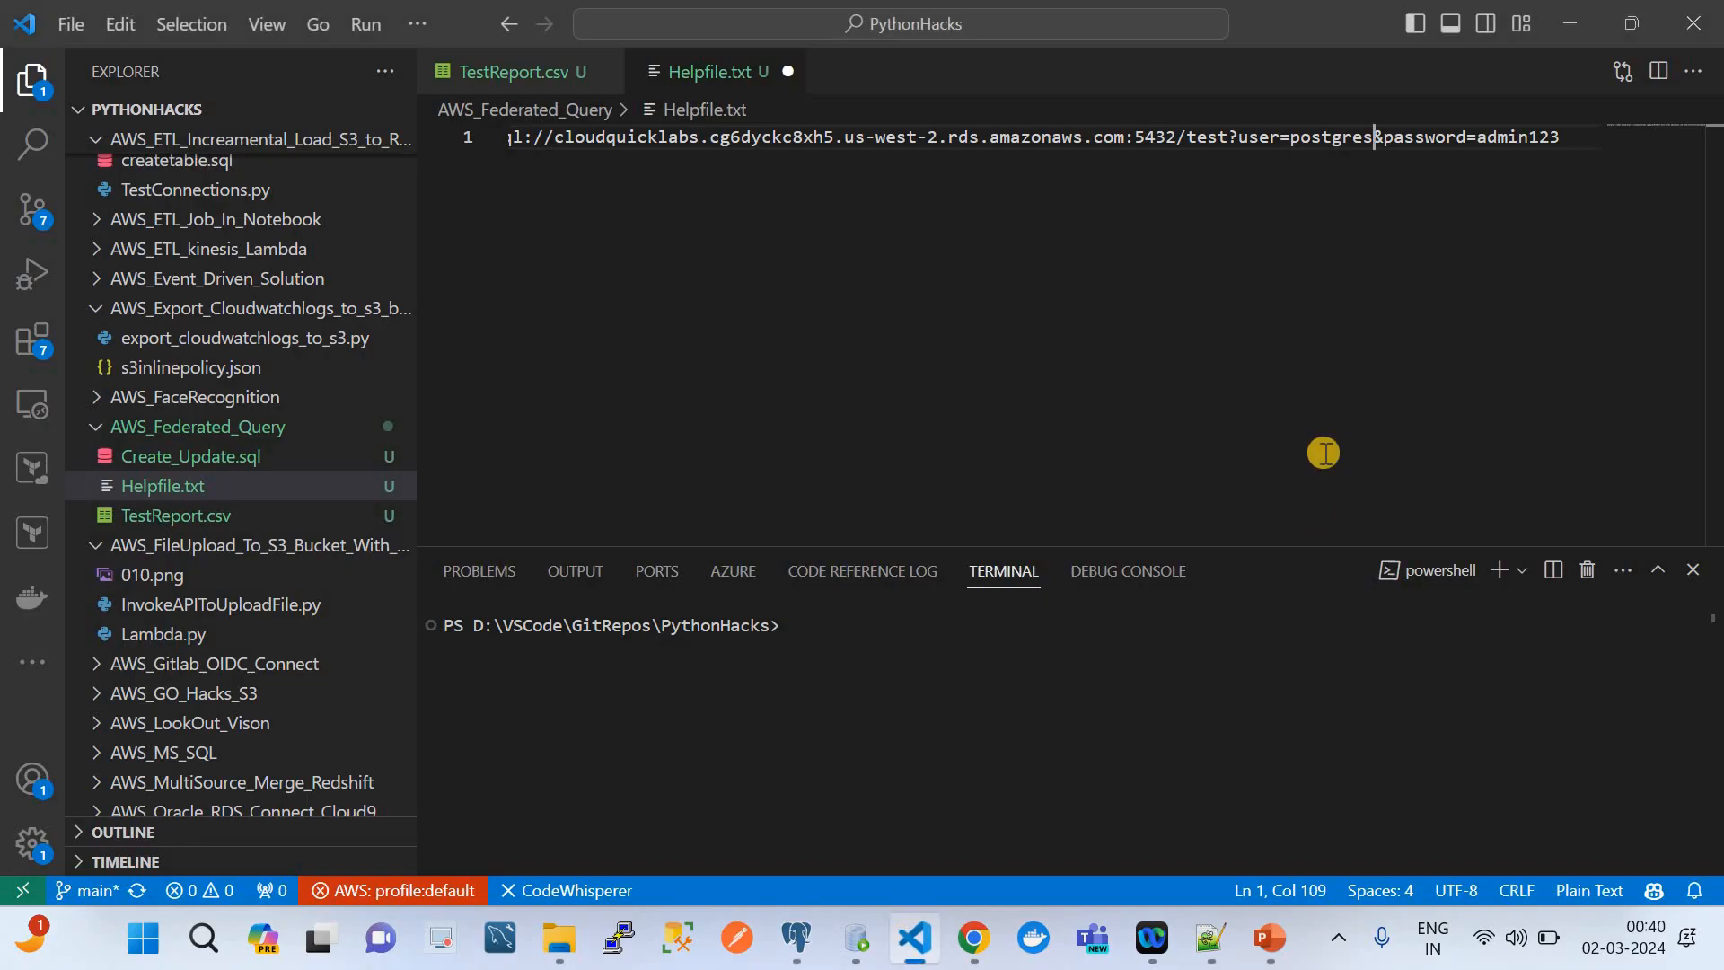
{"action": "double_click", "coordinate": [1506, 137]}
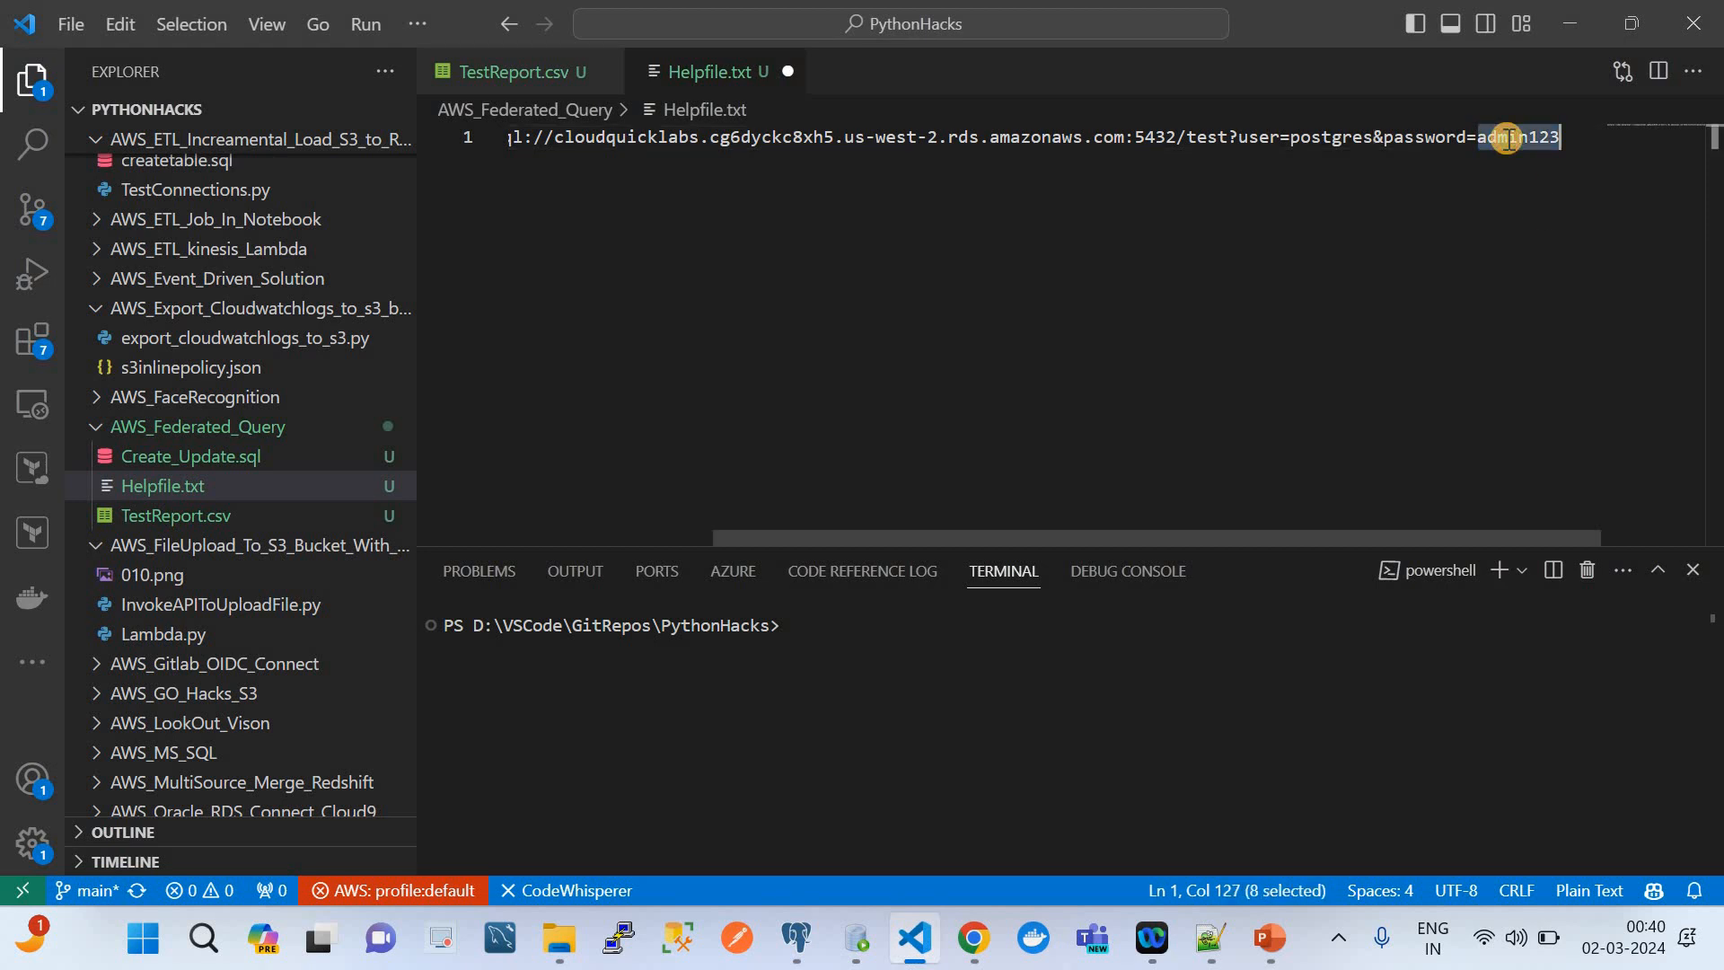
{"action": "key", "text": "ctrl+v"}
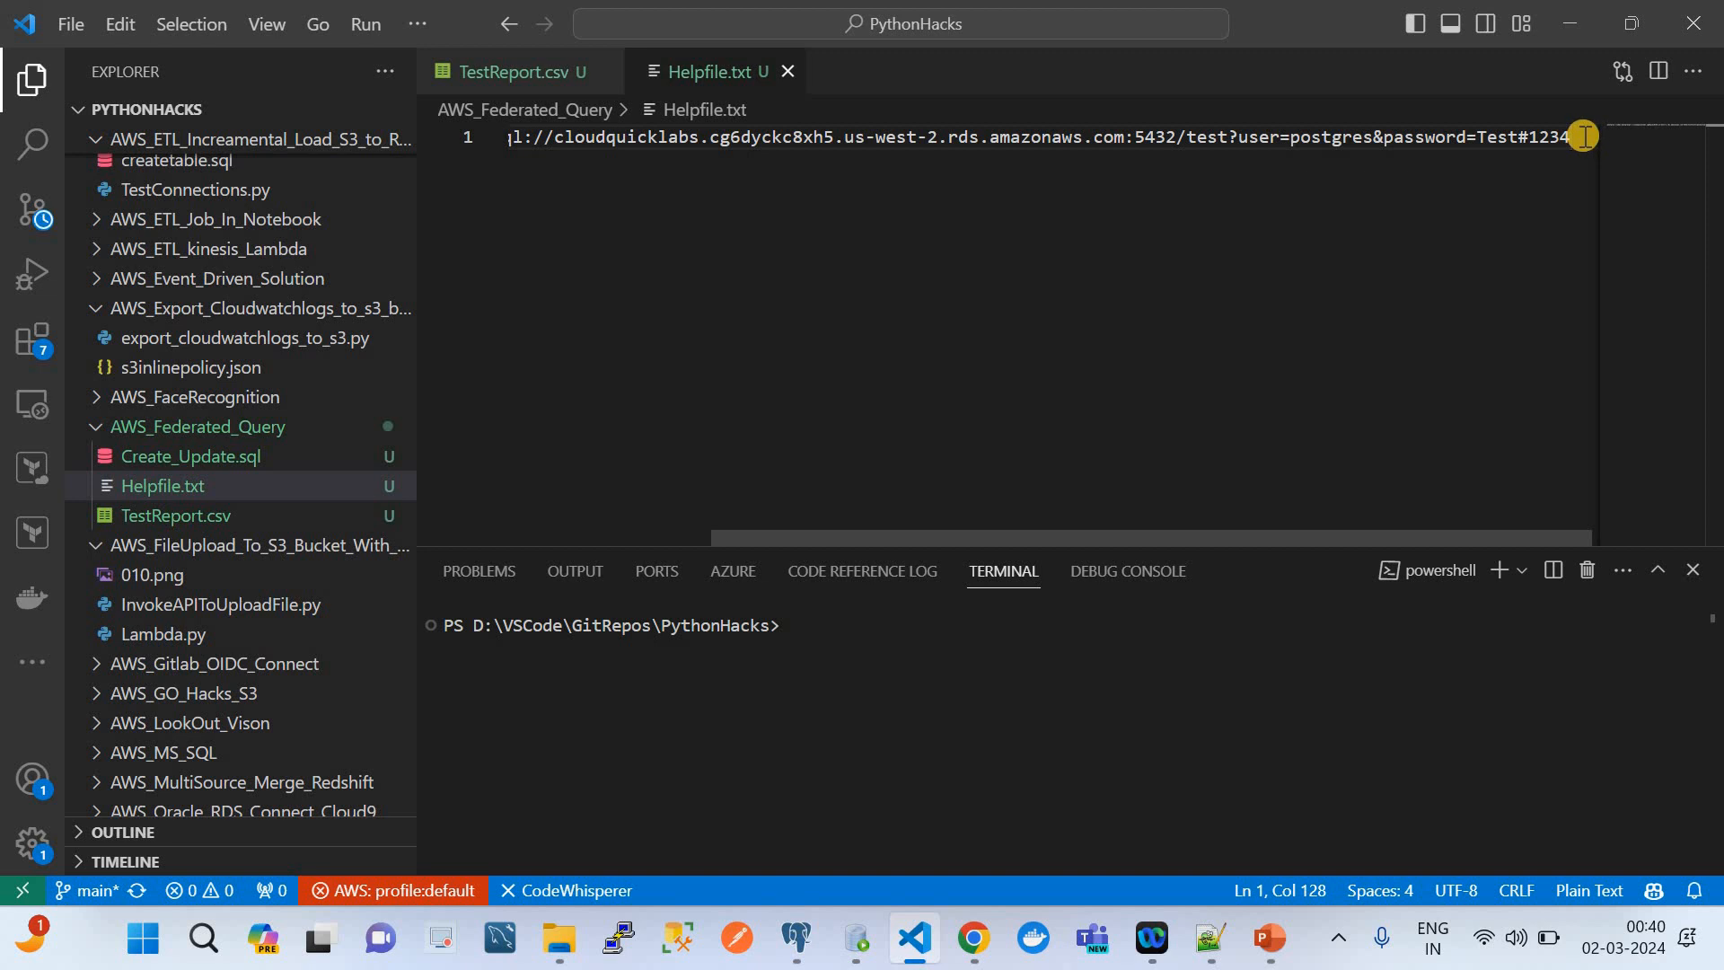
Copy the complete connection string, including the database password, from Helpfile.txt into the connector's DefaultConnectionString in Chrome
{"action": "key", "text": "ctrl+a"}
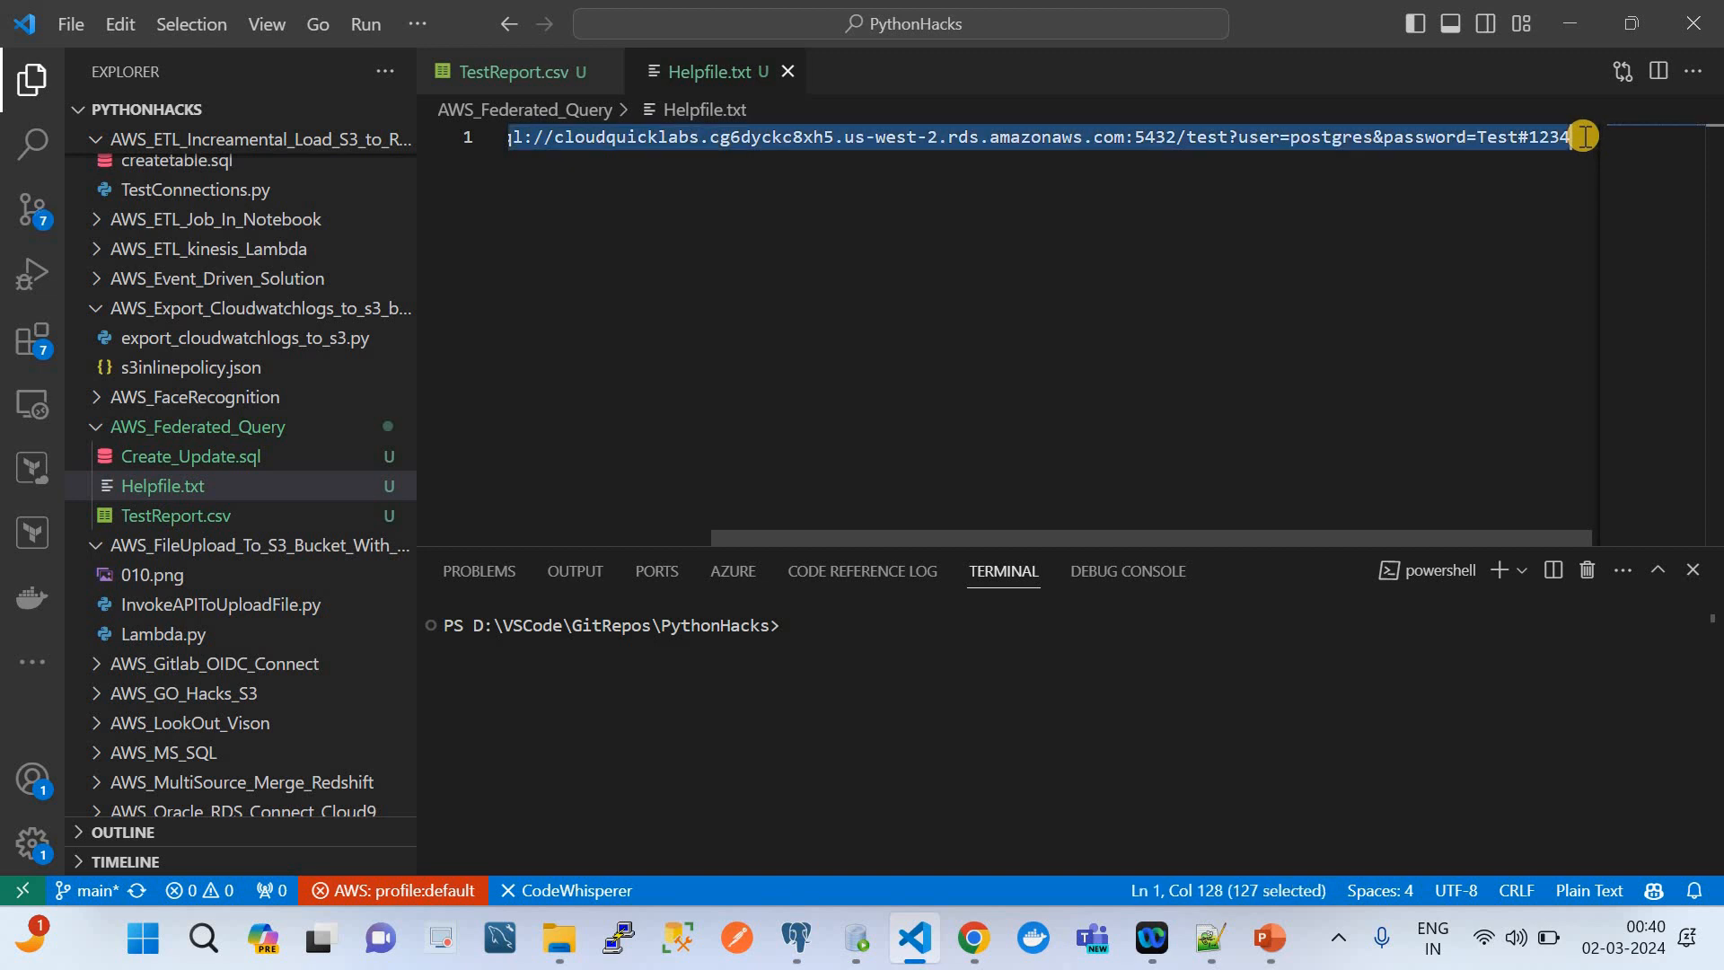
{"action": "left_click", "coordinate": [973, 939]}
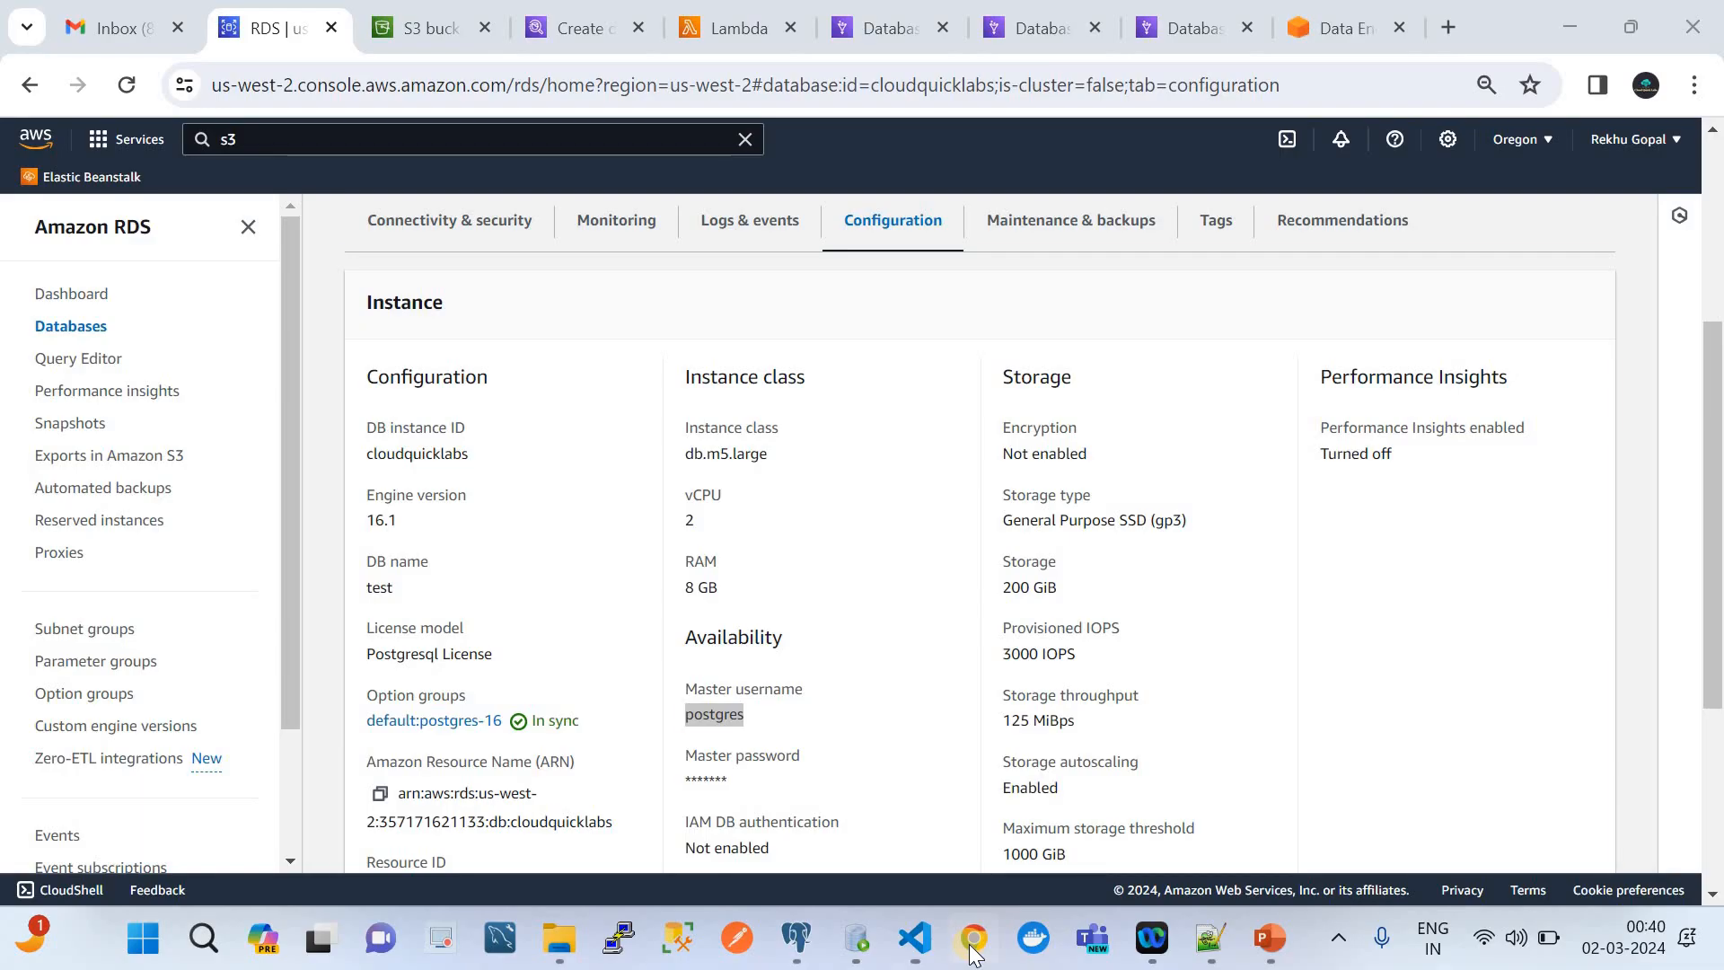
{"action": "left_click", "coordinate": [715, 23]}
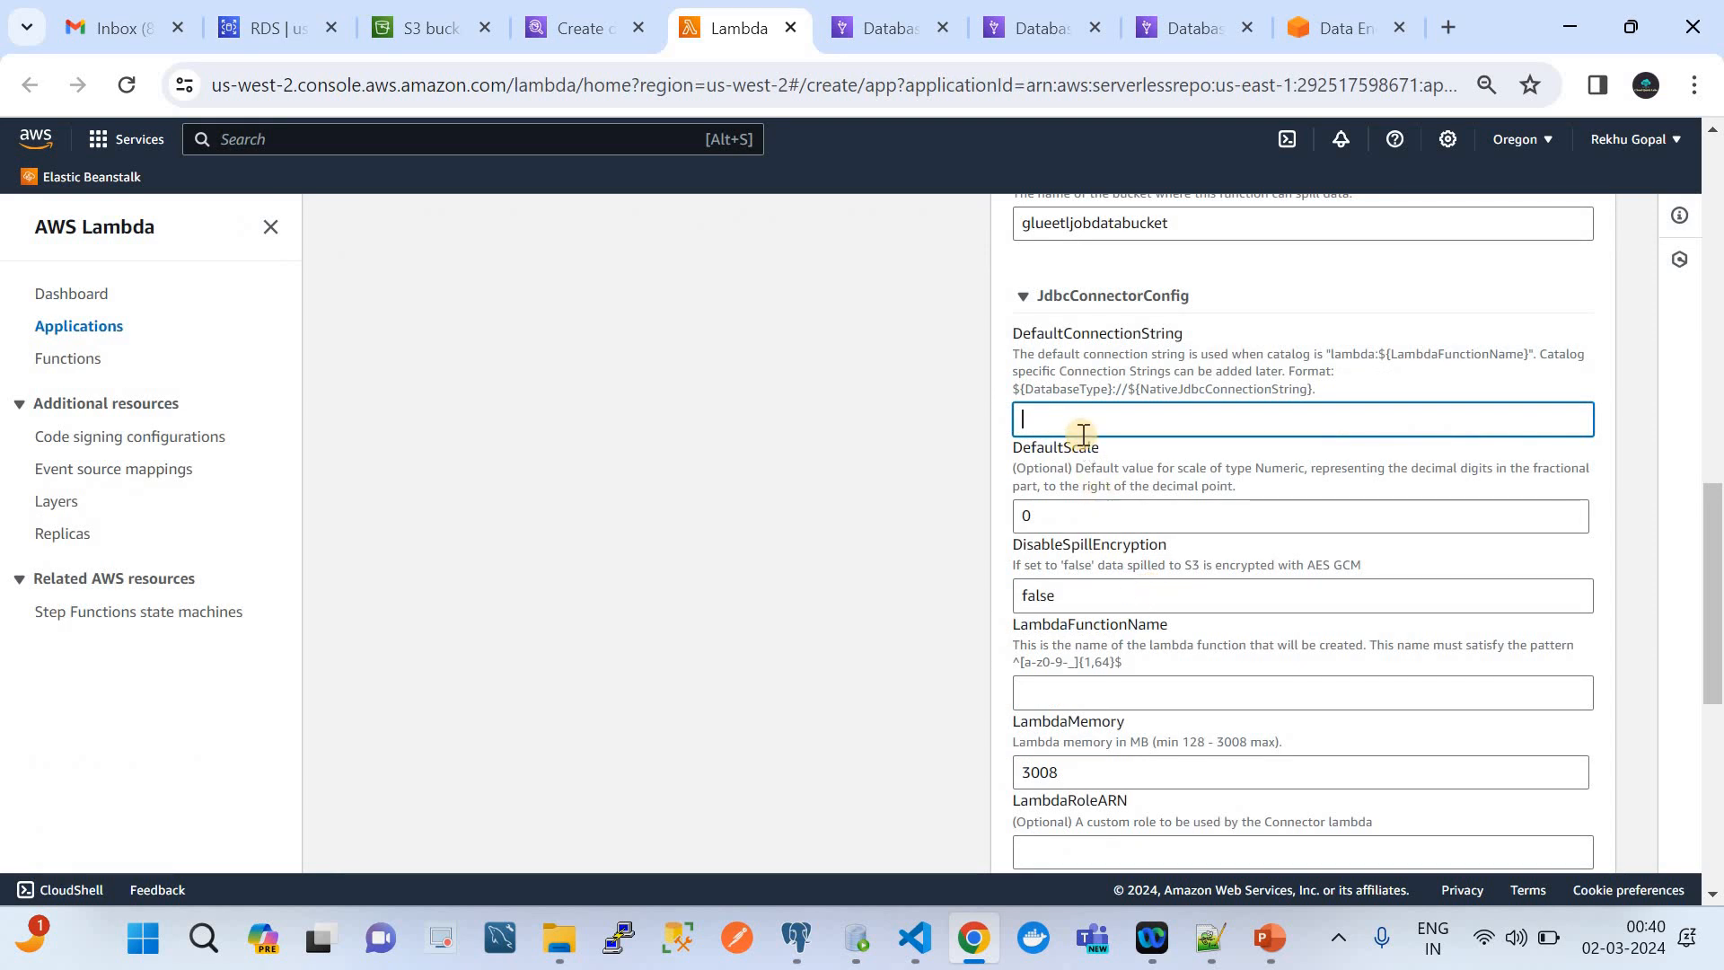
{"action": "key", "text": "ctrl+v"}
Set the connector's LambdaFunctionName to demofedratedquerylambda
{"action": "scroll", "coordinate": [1125, 511], "scroll_direction": "down", "scroll_amount": 1}
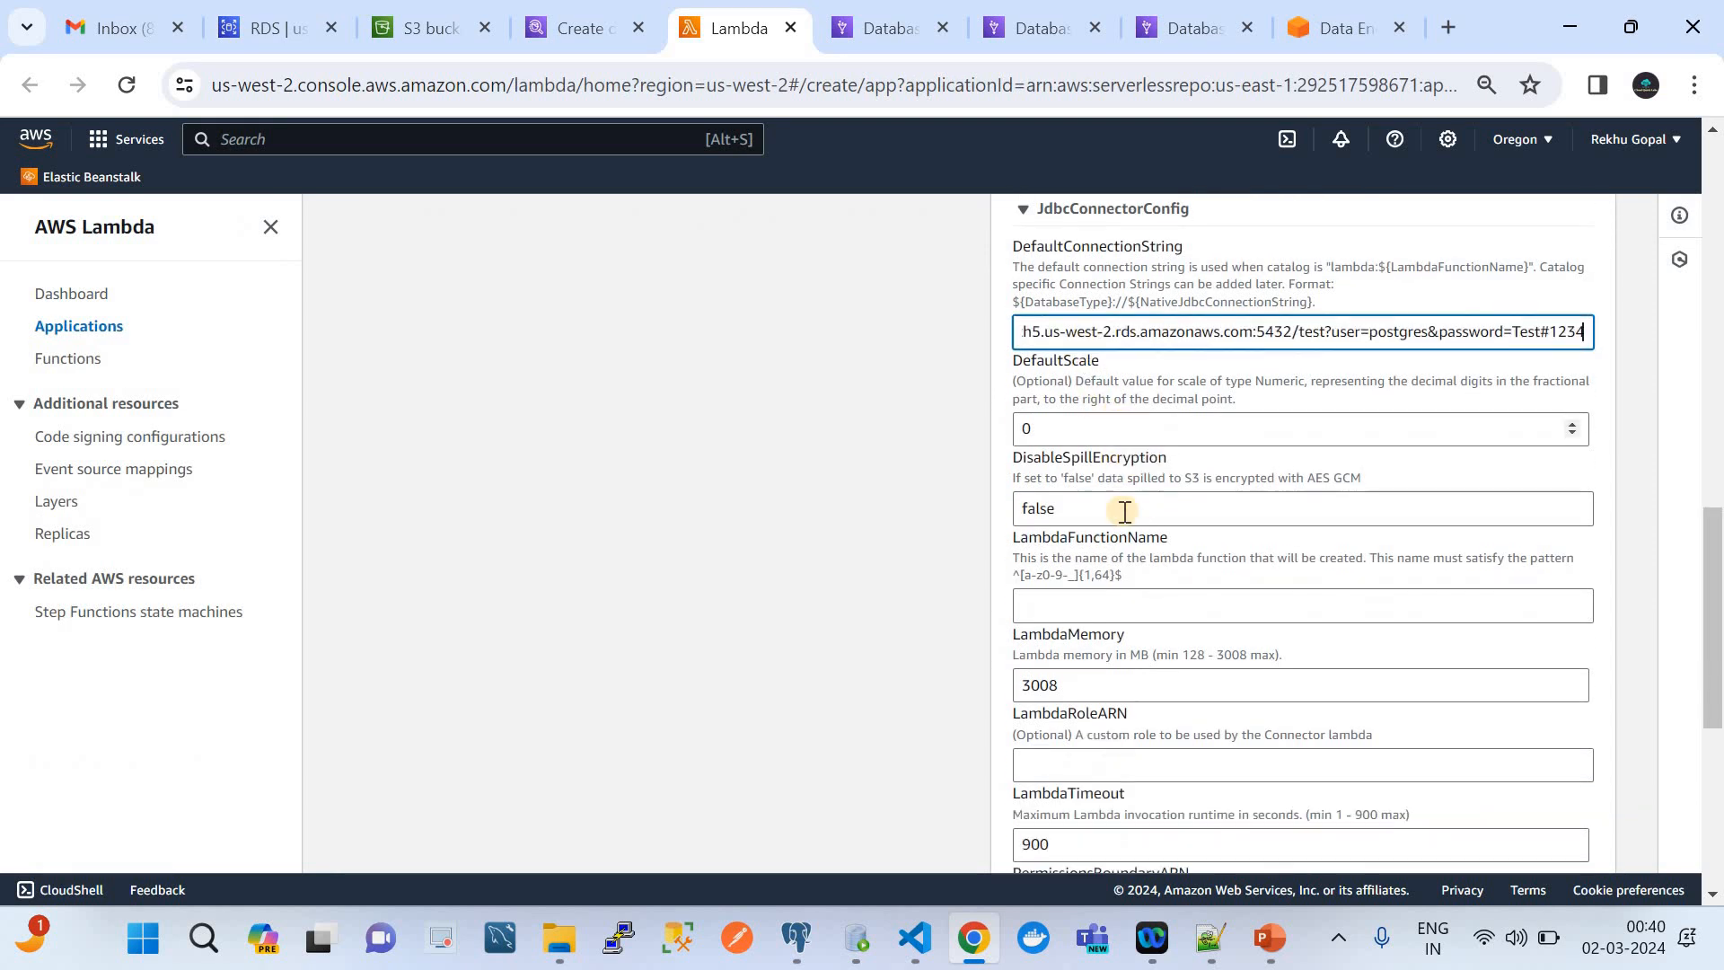
{"action": "scroll", "coordinate": [1125, 511], "scroll_direction": "down", "scroll_amount": 1}
{"action": "scroll", "coordinate": [1123, 511], "scroll_direction": "down", "scroll_amount": 2}
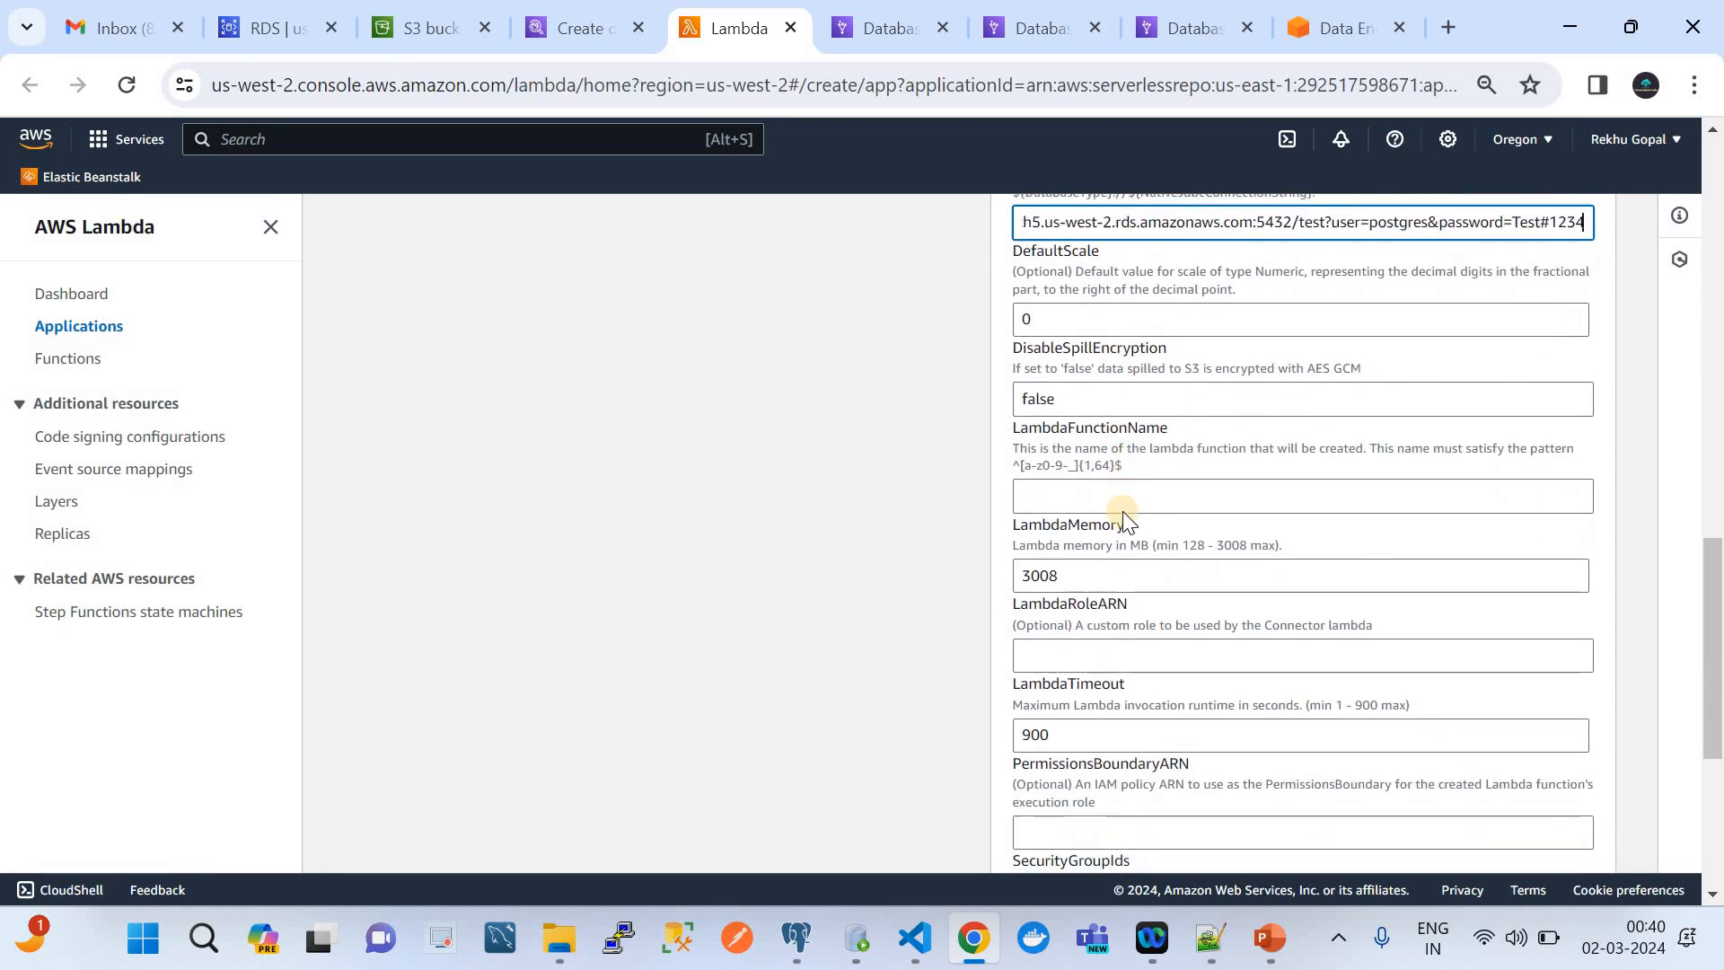
{"action": "left_click", "coordinate": [1057, 445]}
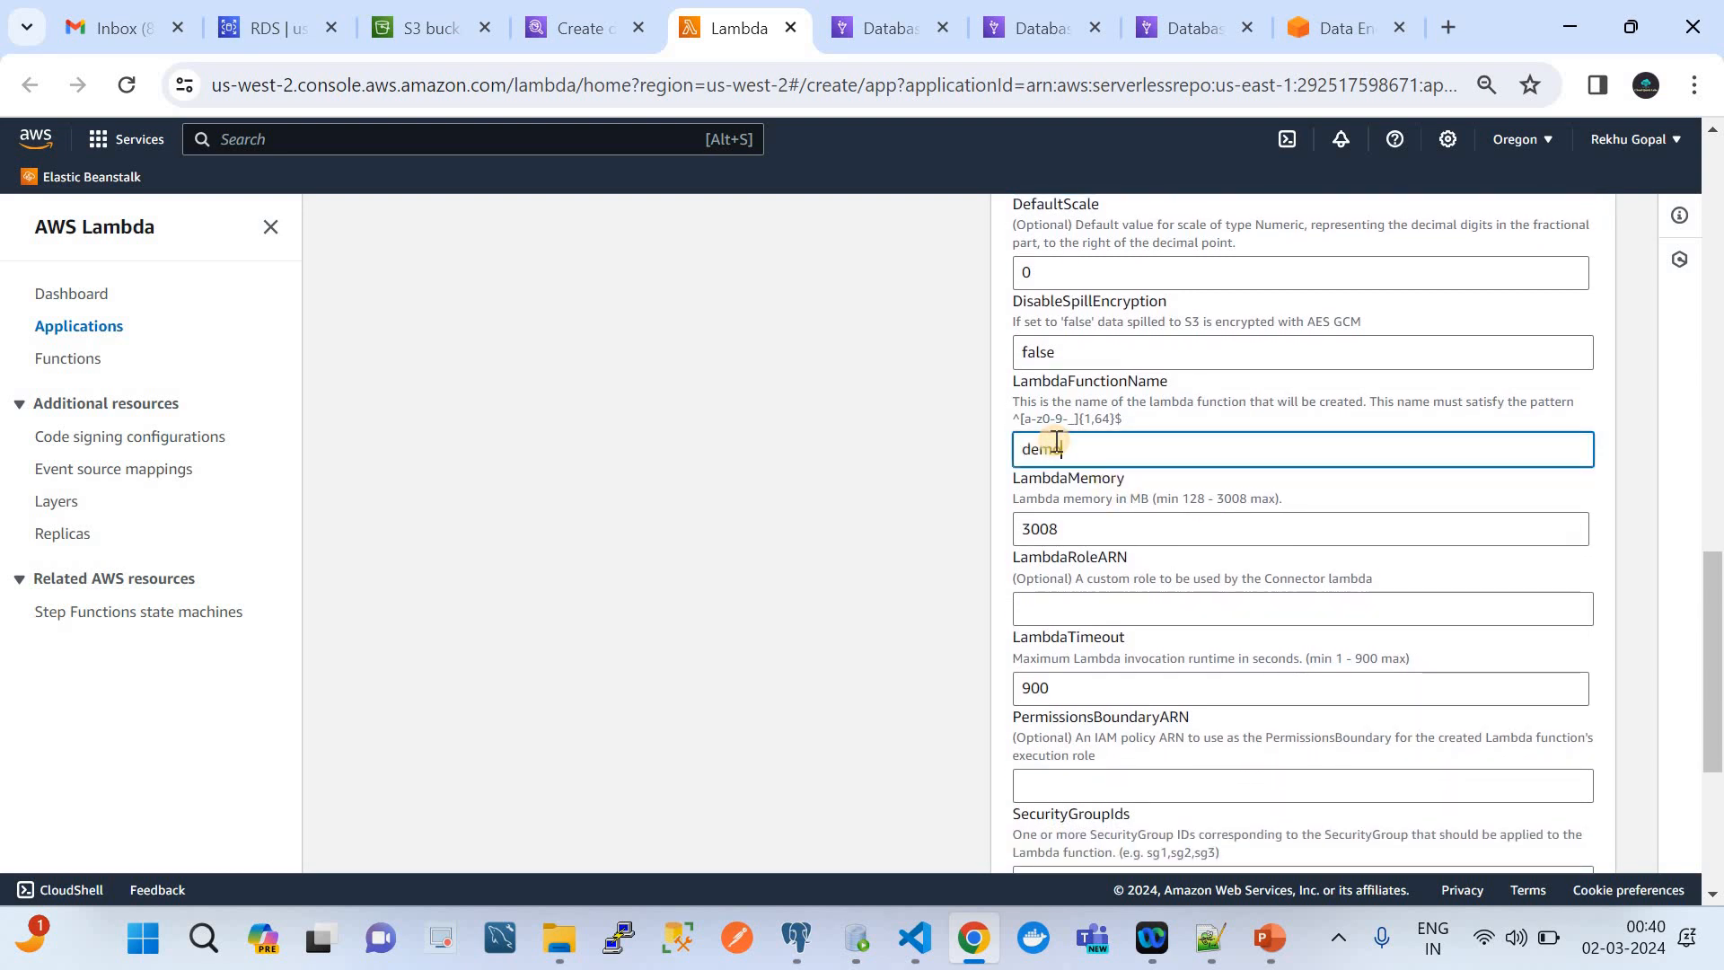
{"action": "type", "text": "demofedratedquerylambda"}
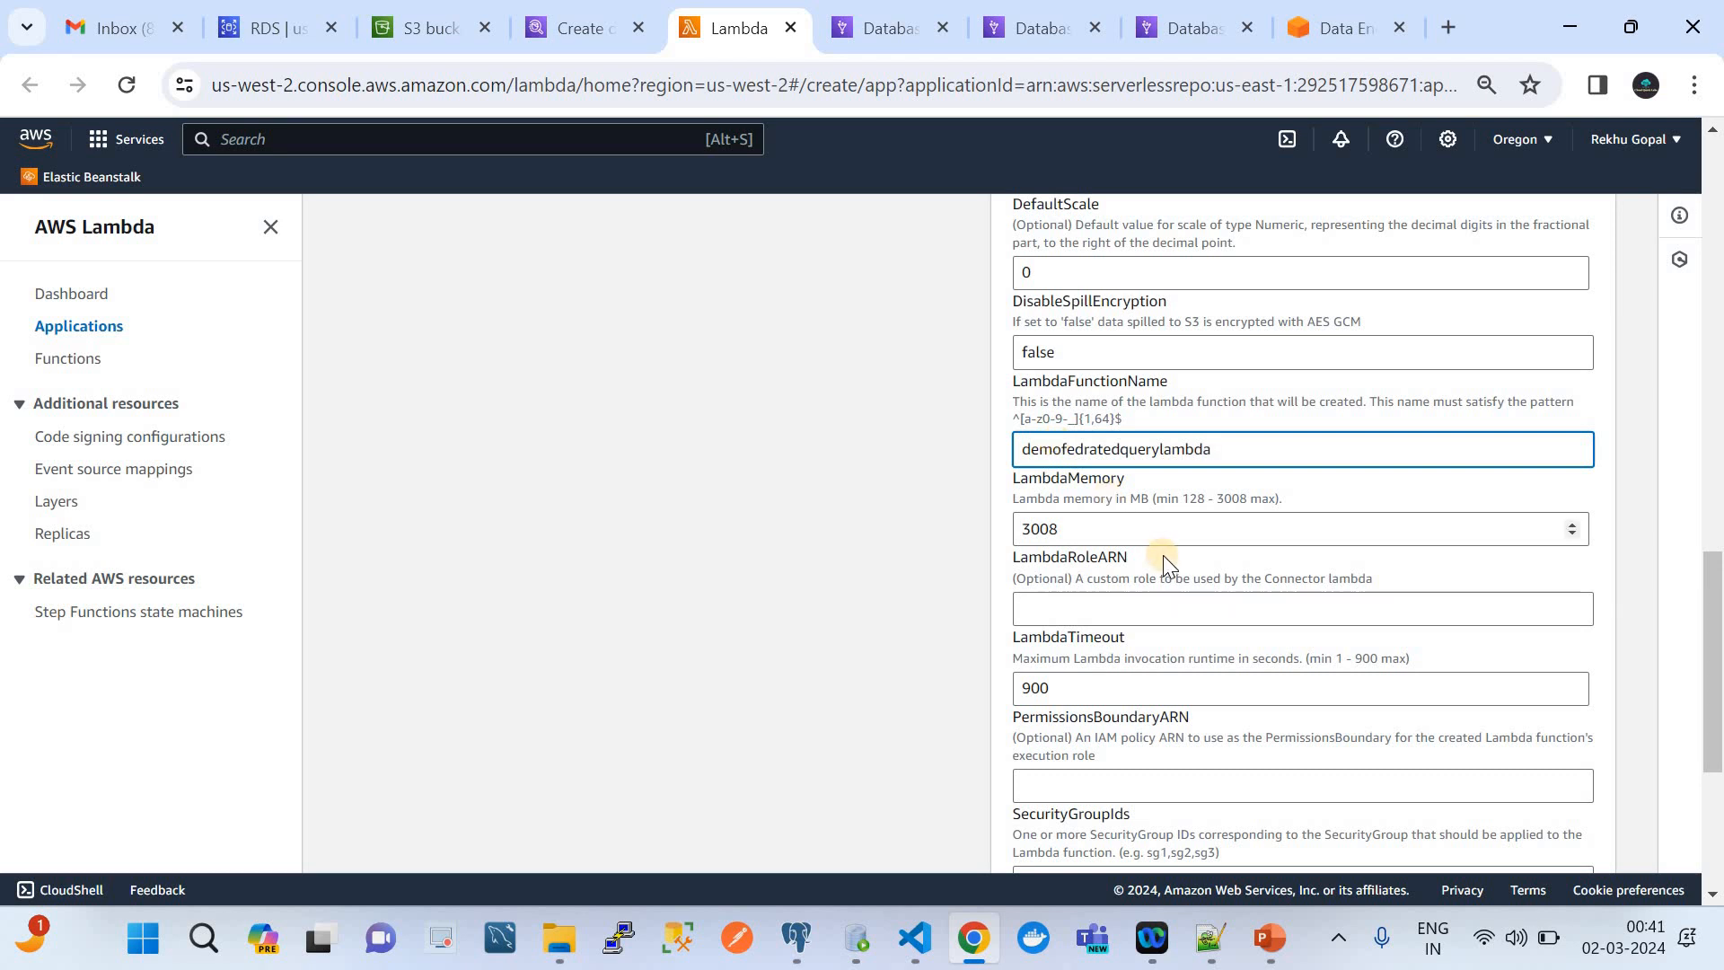
Copy the subnet group value default-vpc-29568551 from the RDS instance's connectivity details into the connector's SecurityGroupIds
{"action": "scroll", "coordinate": [1162, 555], "scroll_direction": "down", "scroll_amount": 1}
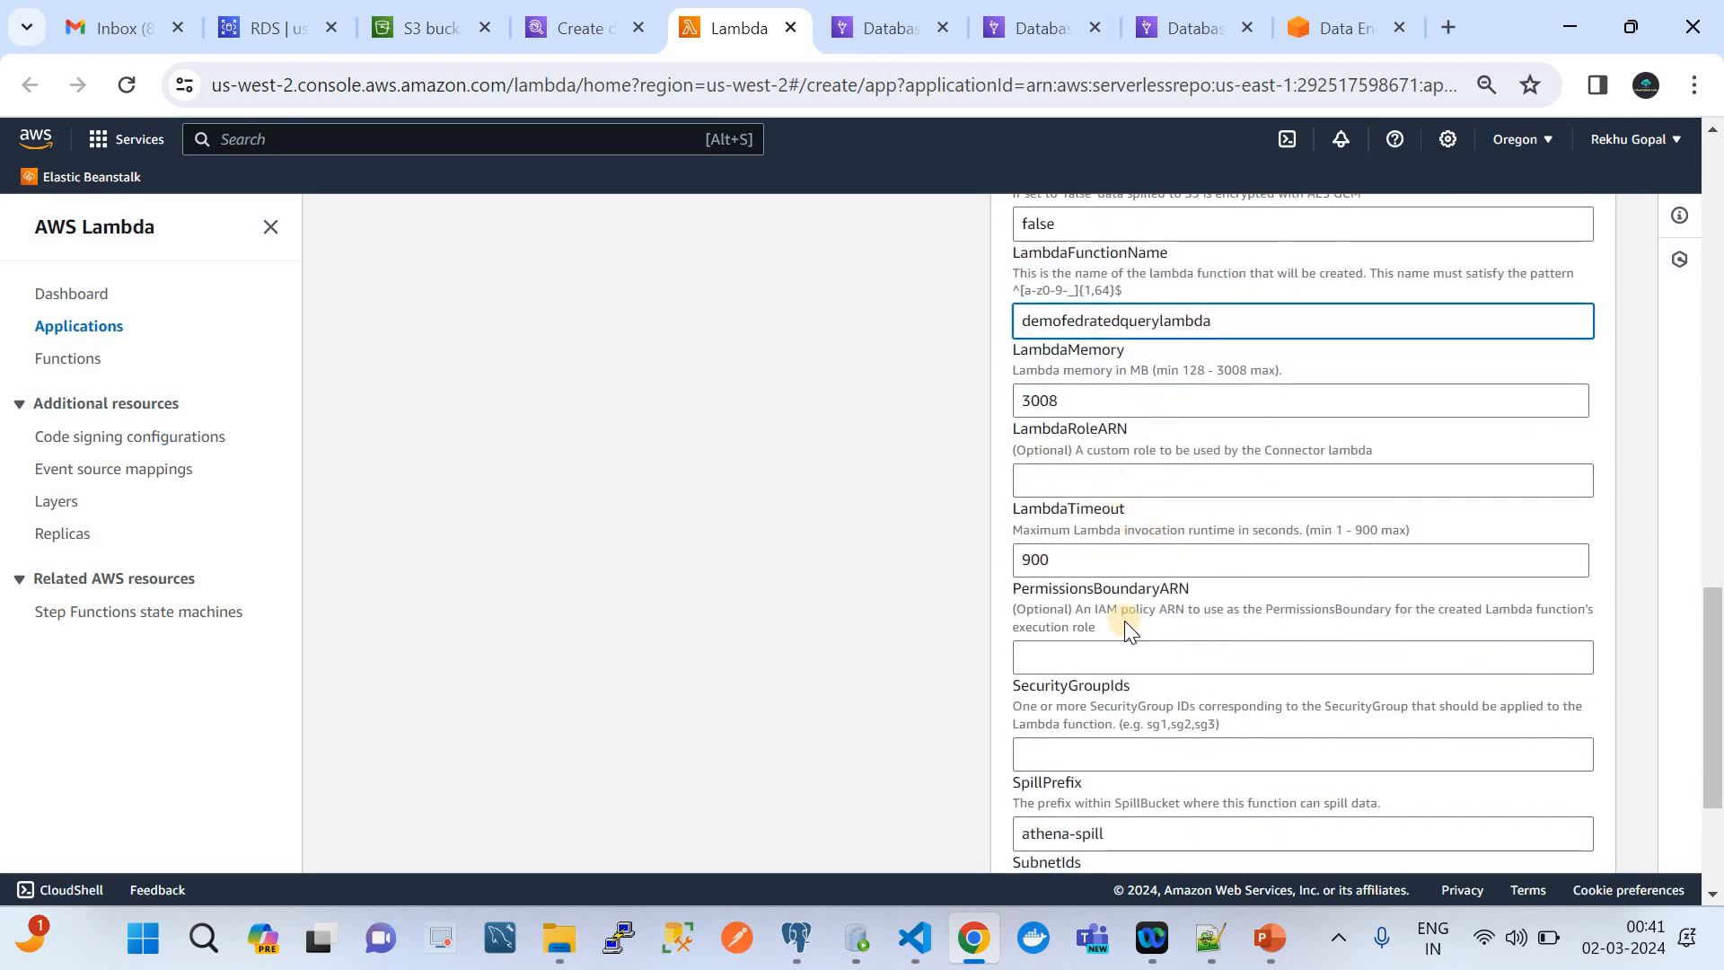
{"action": "scroll", "coordinate": [1124, 623], "scroll_direction": "down", "scroll_amount": 1}
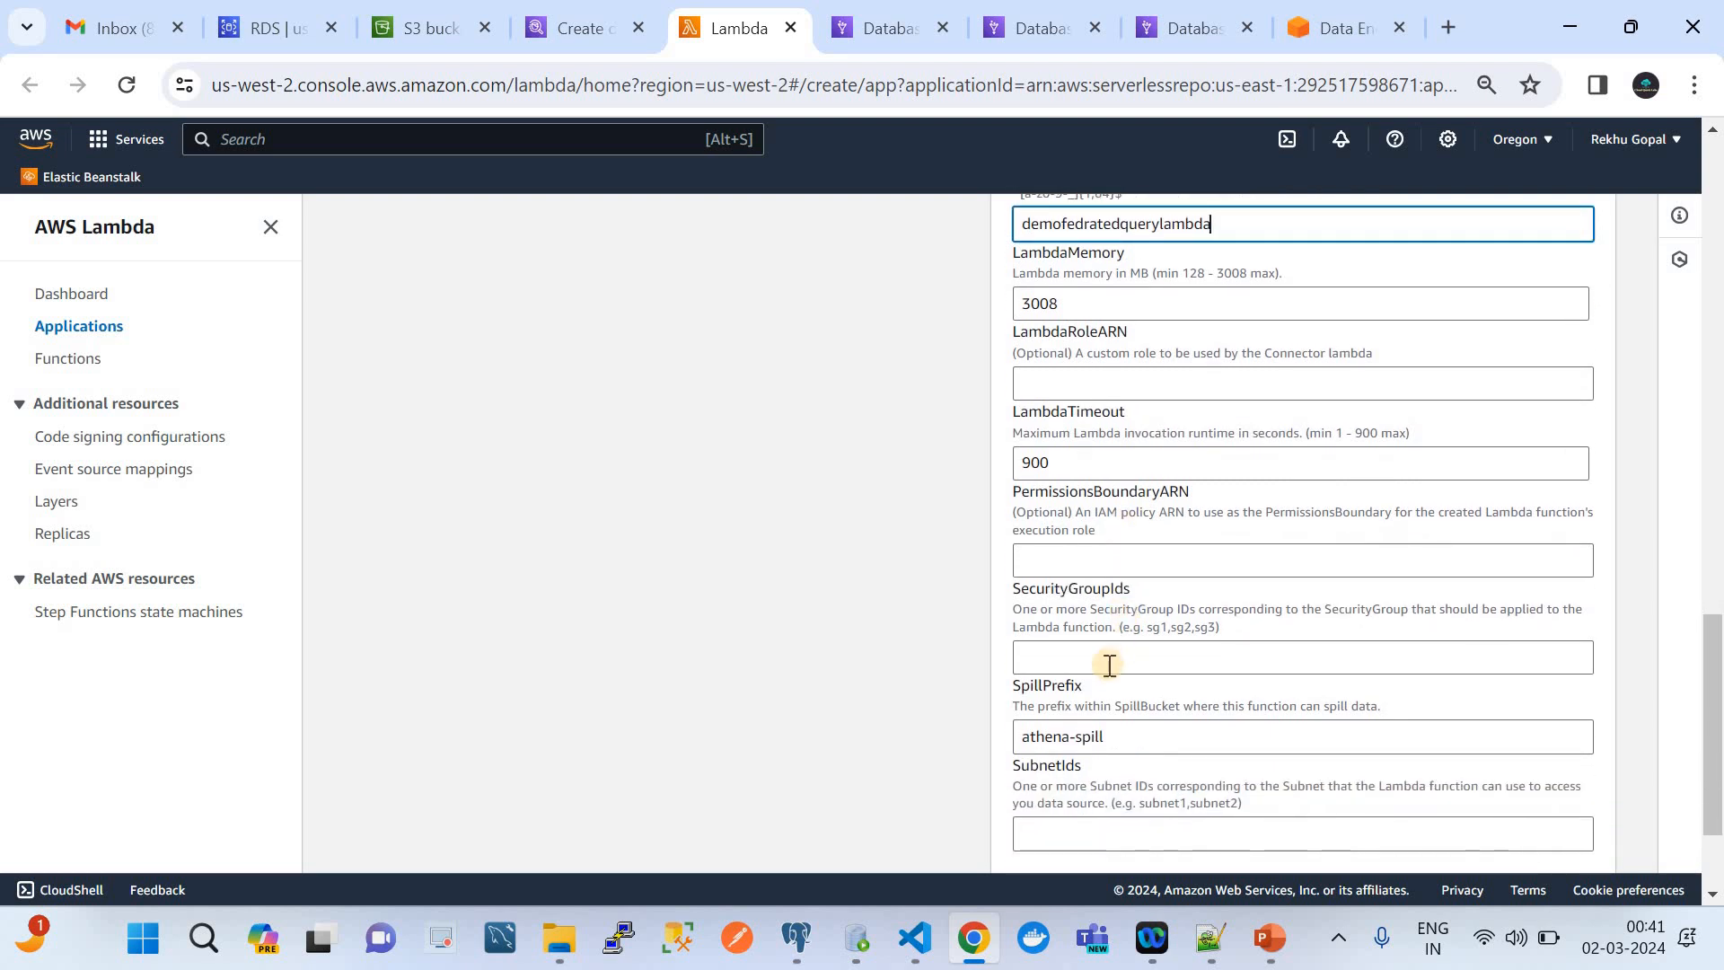
{"action": "left_click", "coordinate": [1122, 656]}
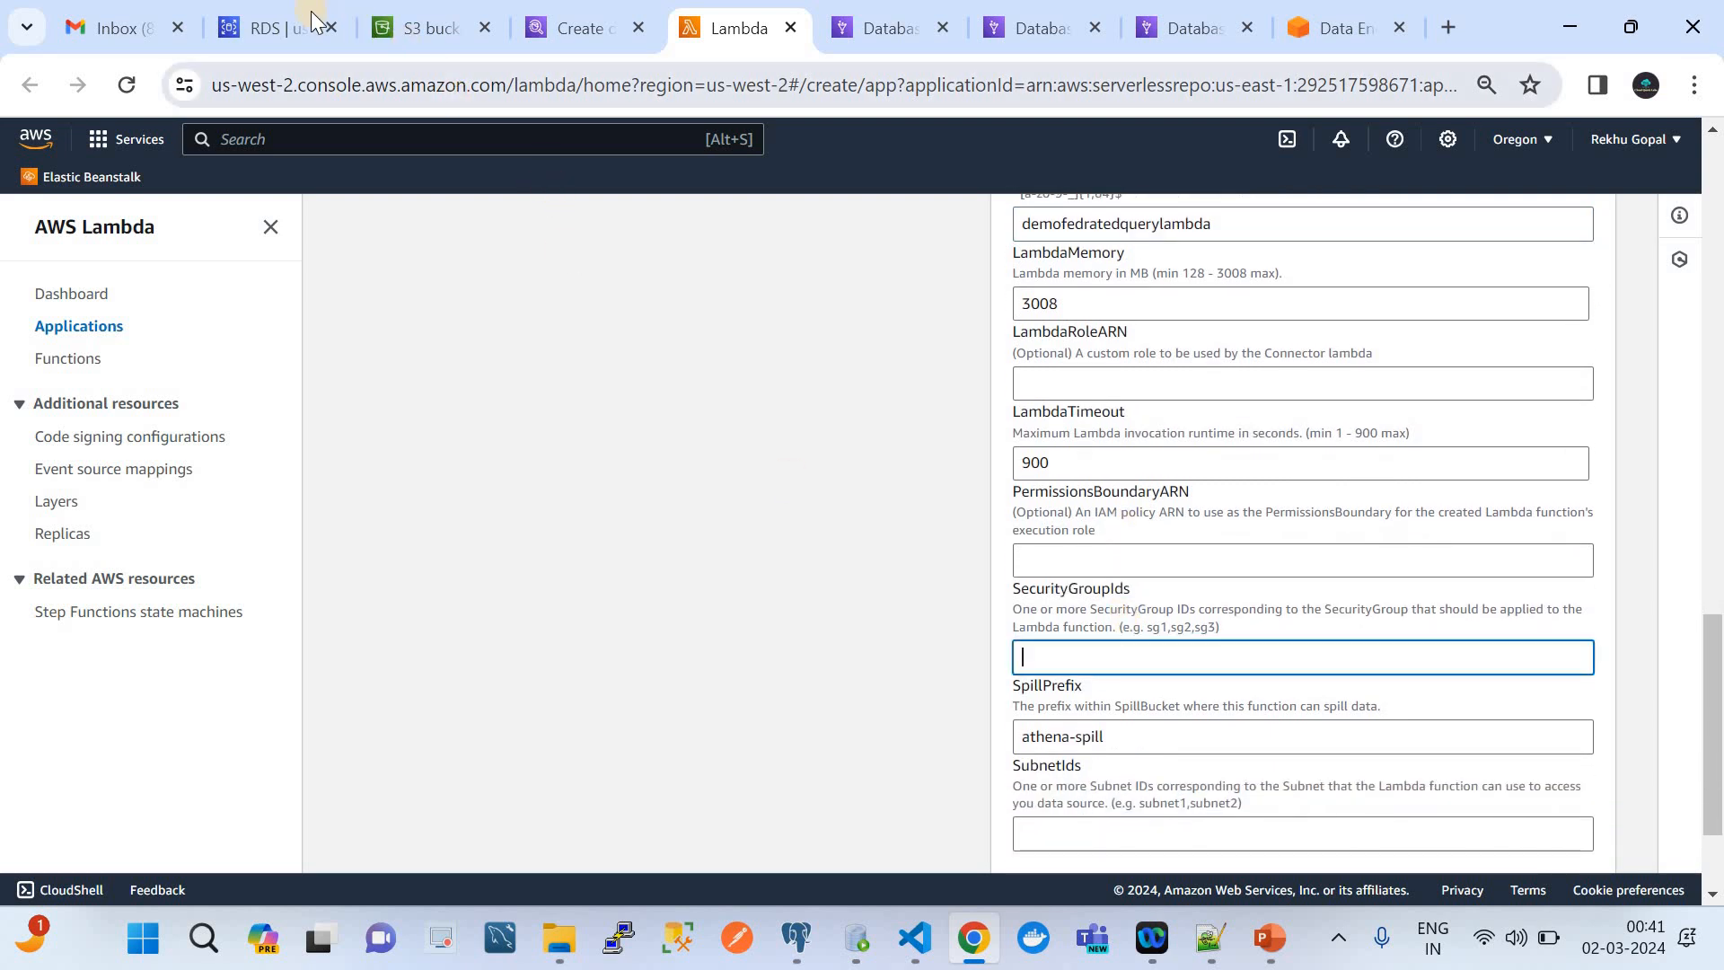
{"action": "left_click", "coordinate": [274, 23]}
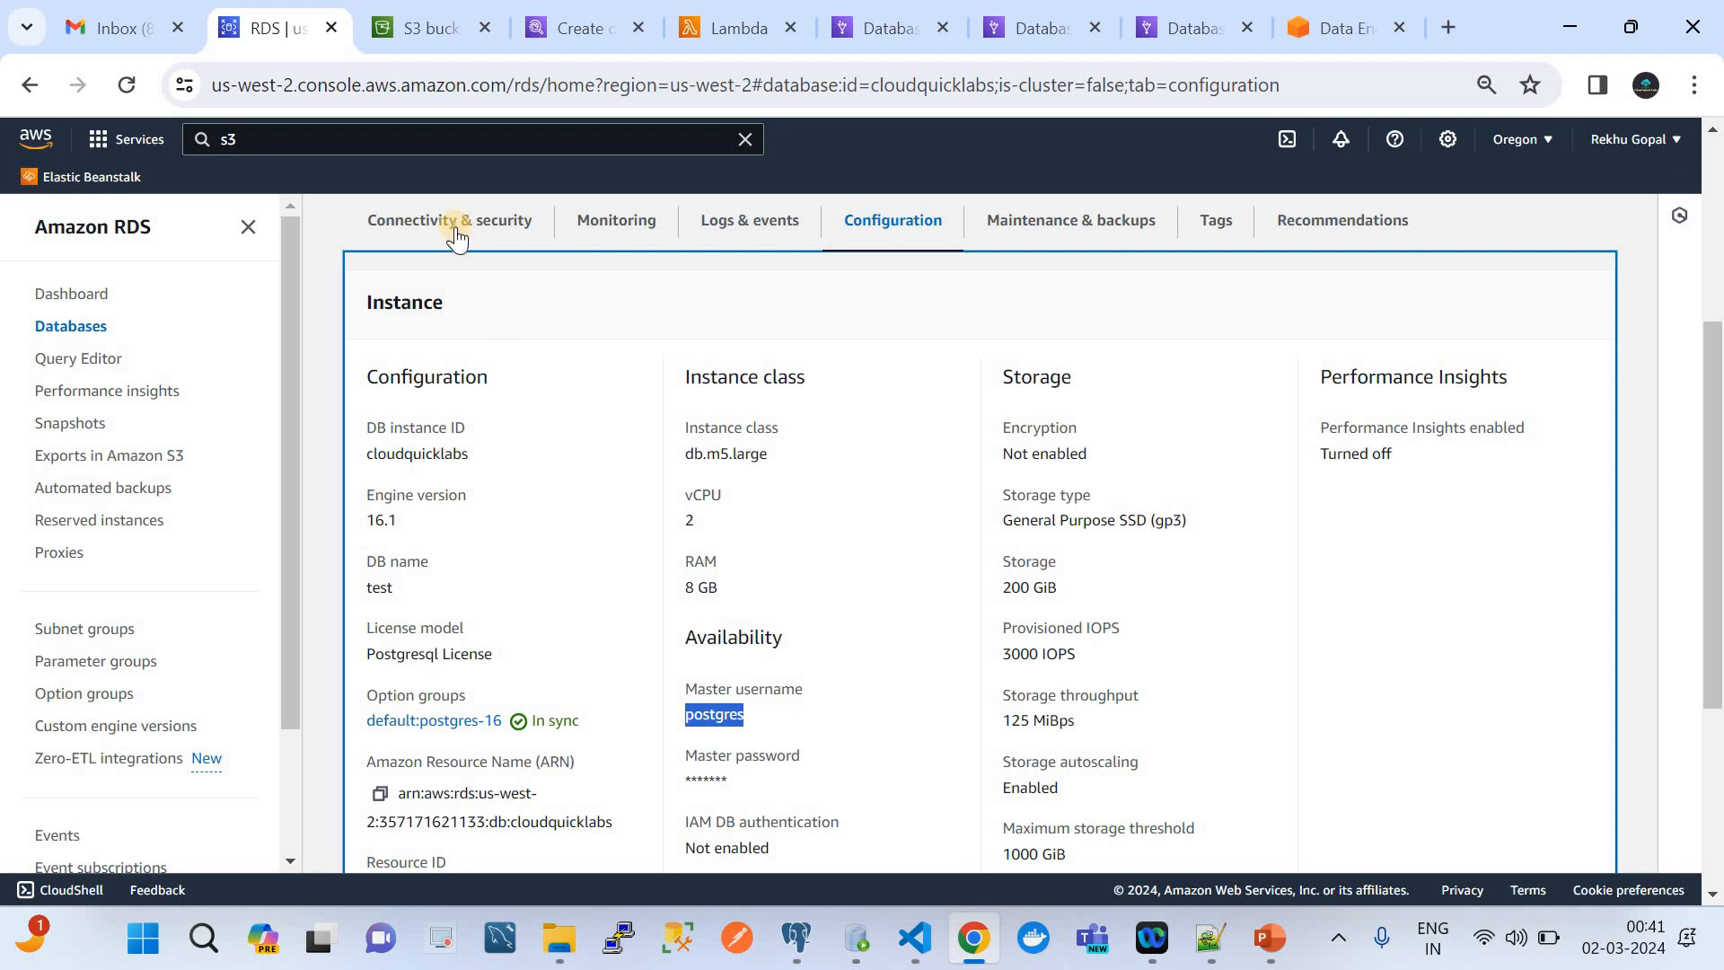
{"action": "left_click", "coordinate": [452, 232]}
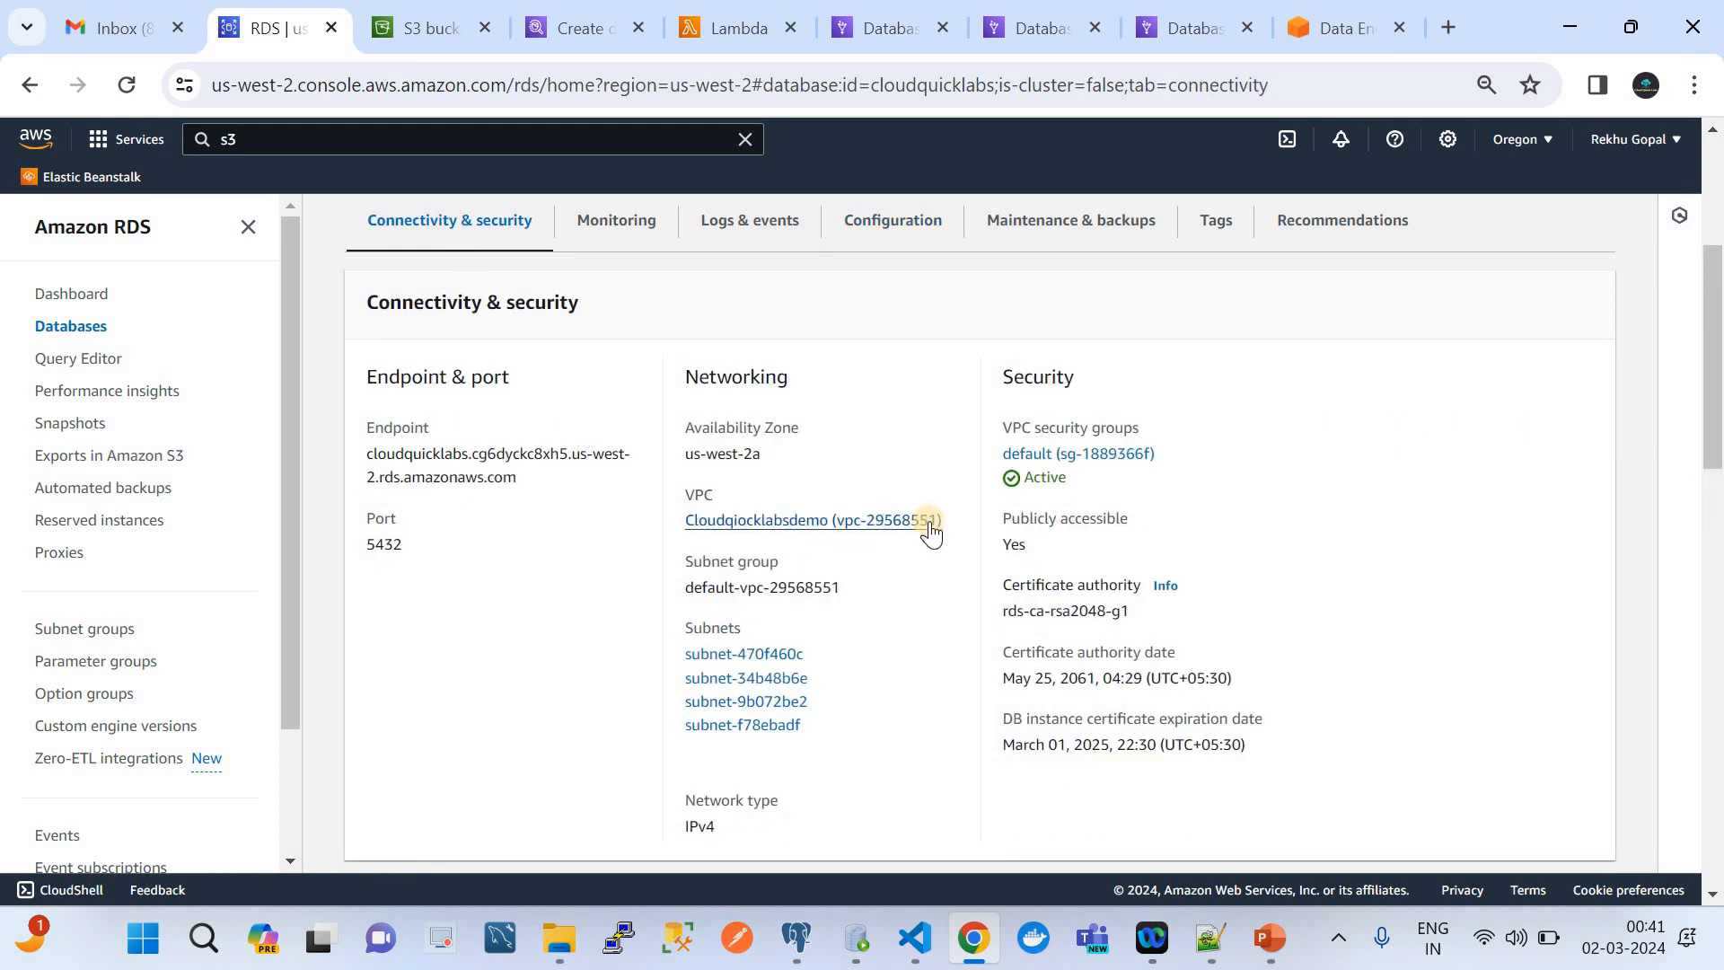
{"action": "left_click_drag", "start_coordinate": [851, 588], "coordinate": [676, 588]}
{"action": "key", "text": "ctrl+c"}
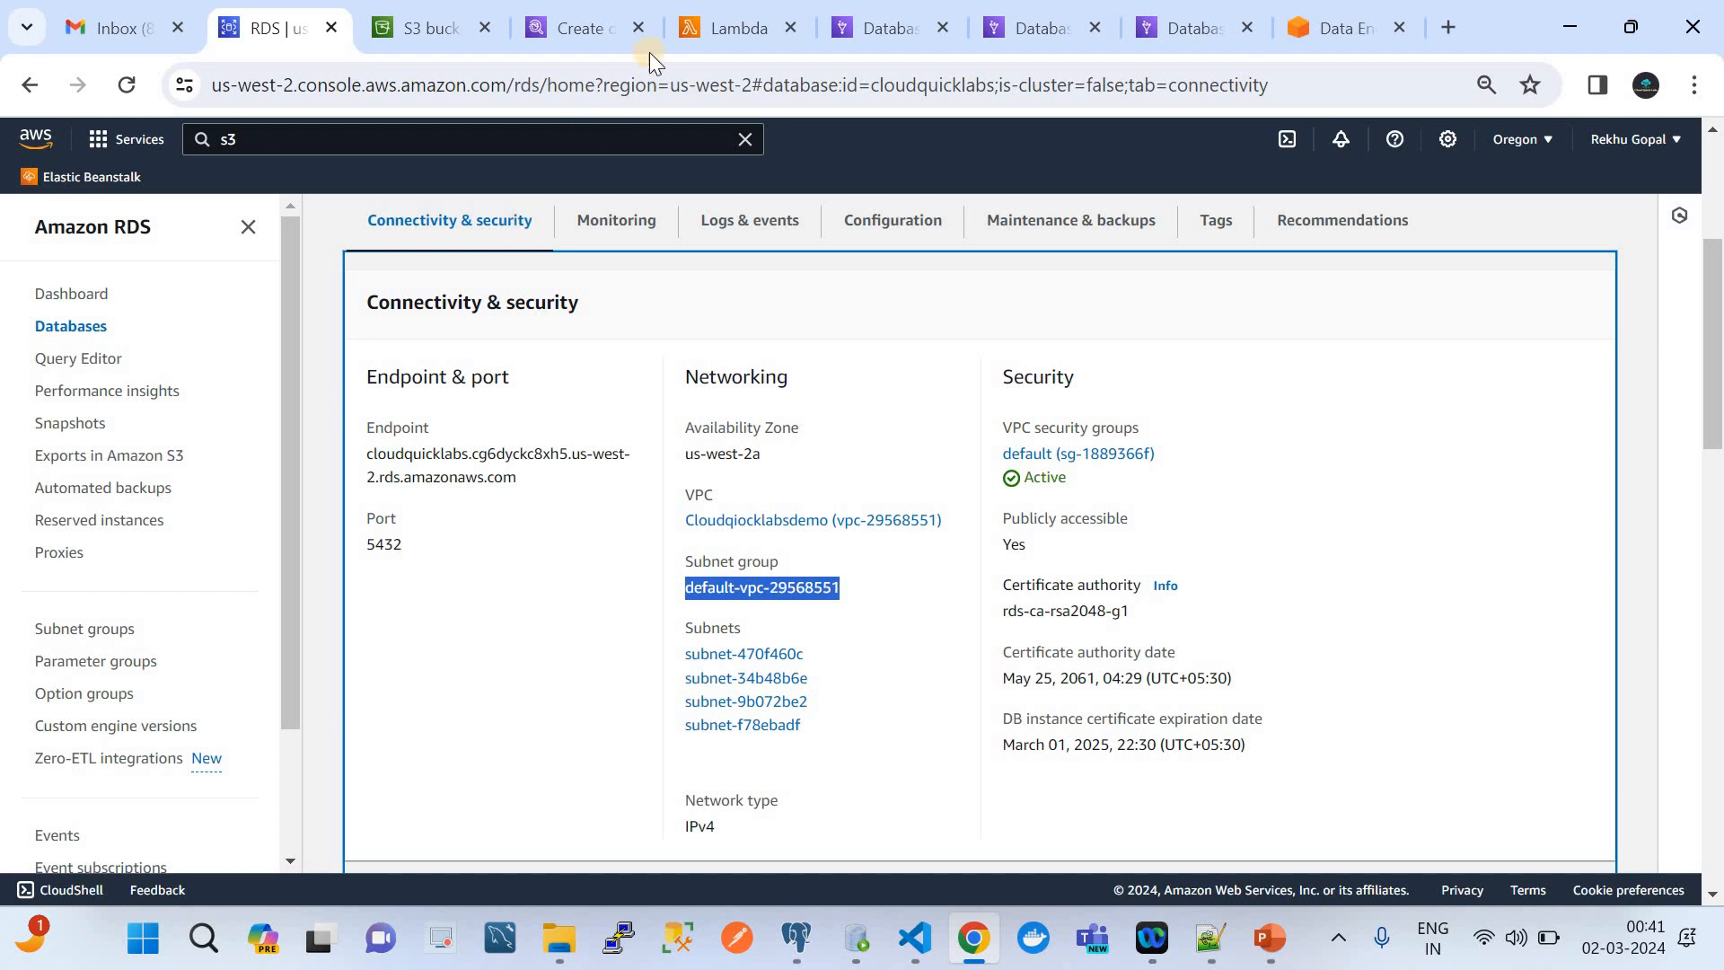
{"action": "left_click", "coordinate": [715, 29]}
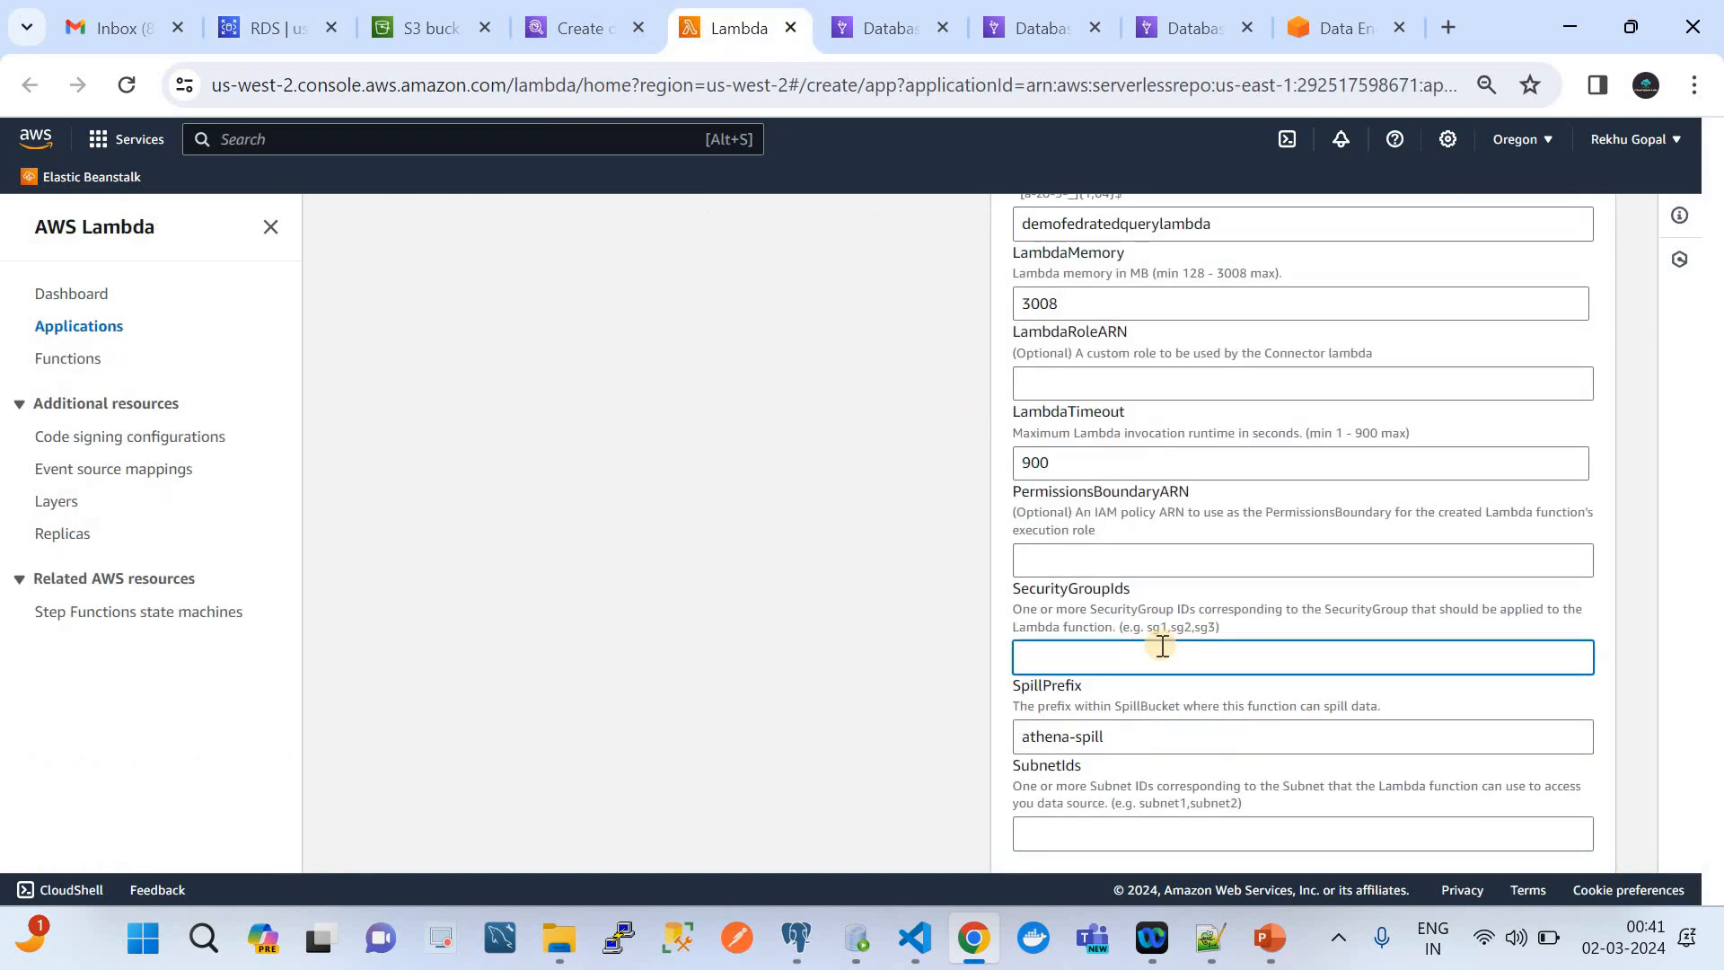
{"action": "key", "text": "ctrl+v"}
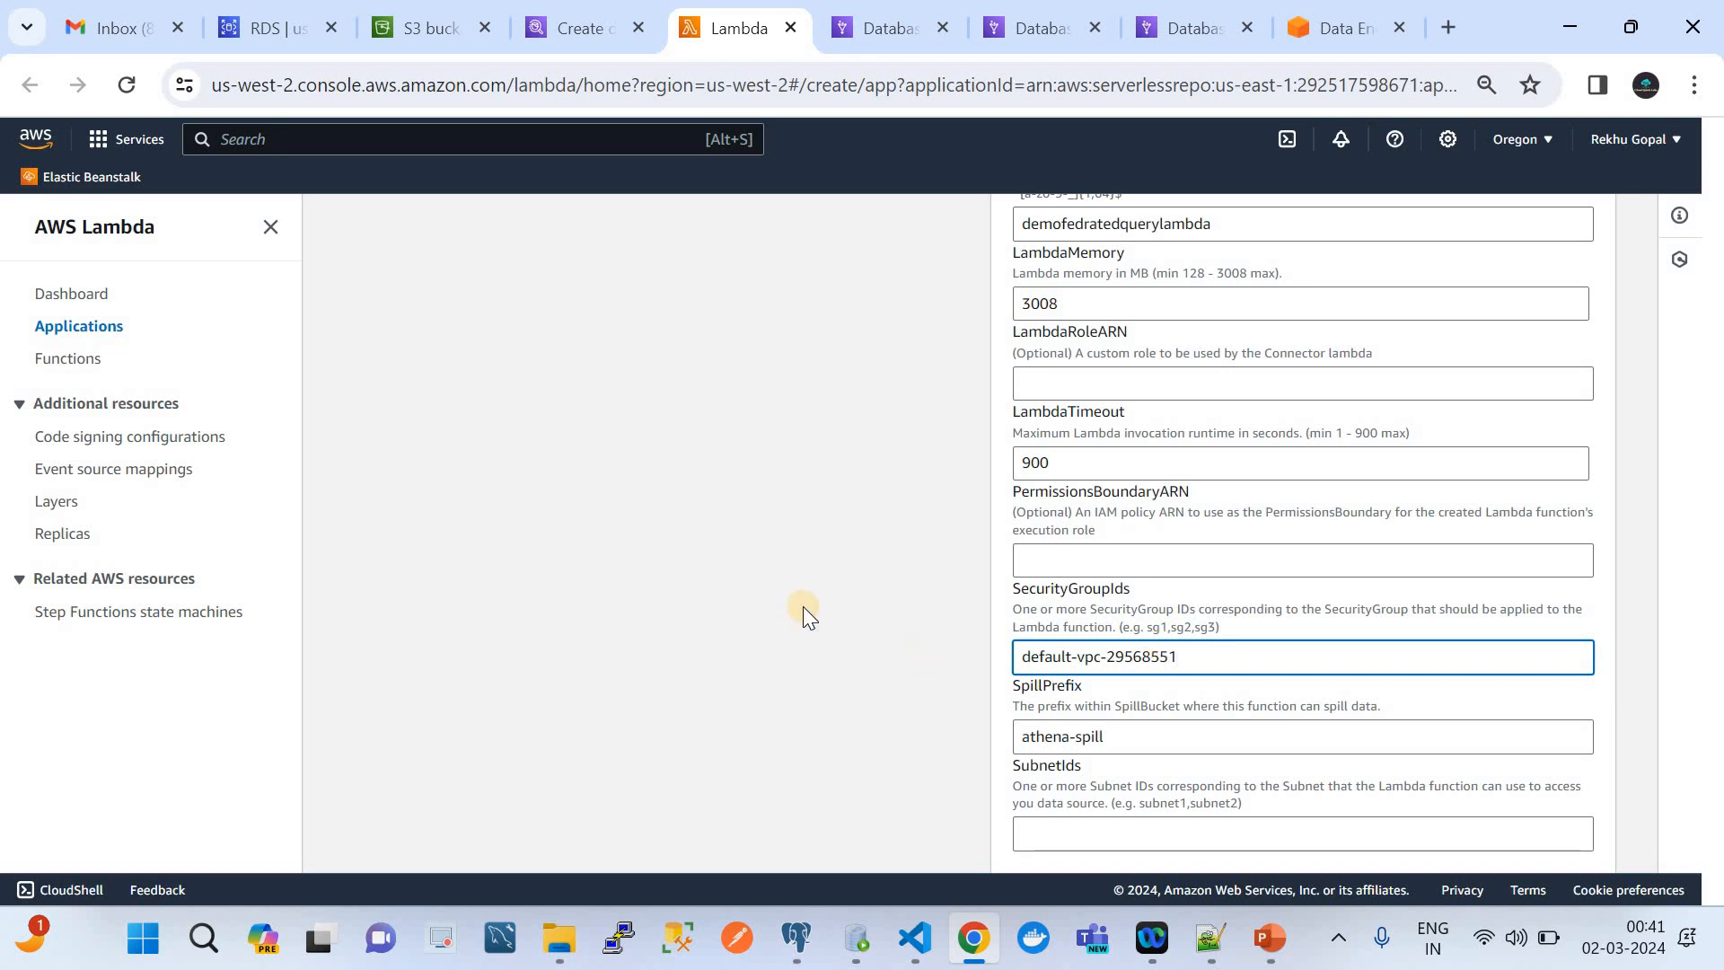
Copy the first subnet ID, subnet-470f460c, from the RDS instance's connectivity details into the connector's SubnetIds
{"action": "scroll", "coordinate": [803, 606], "scroll_direction": "down", "scroll_amount": 2}
{"action": "left_click", "coordinate": [265, 27]}
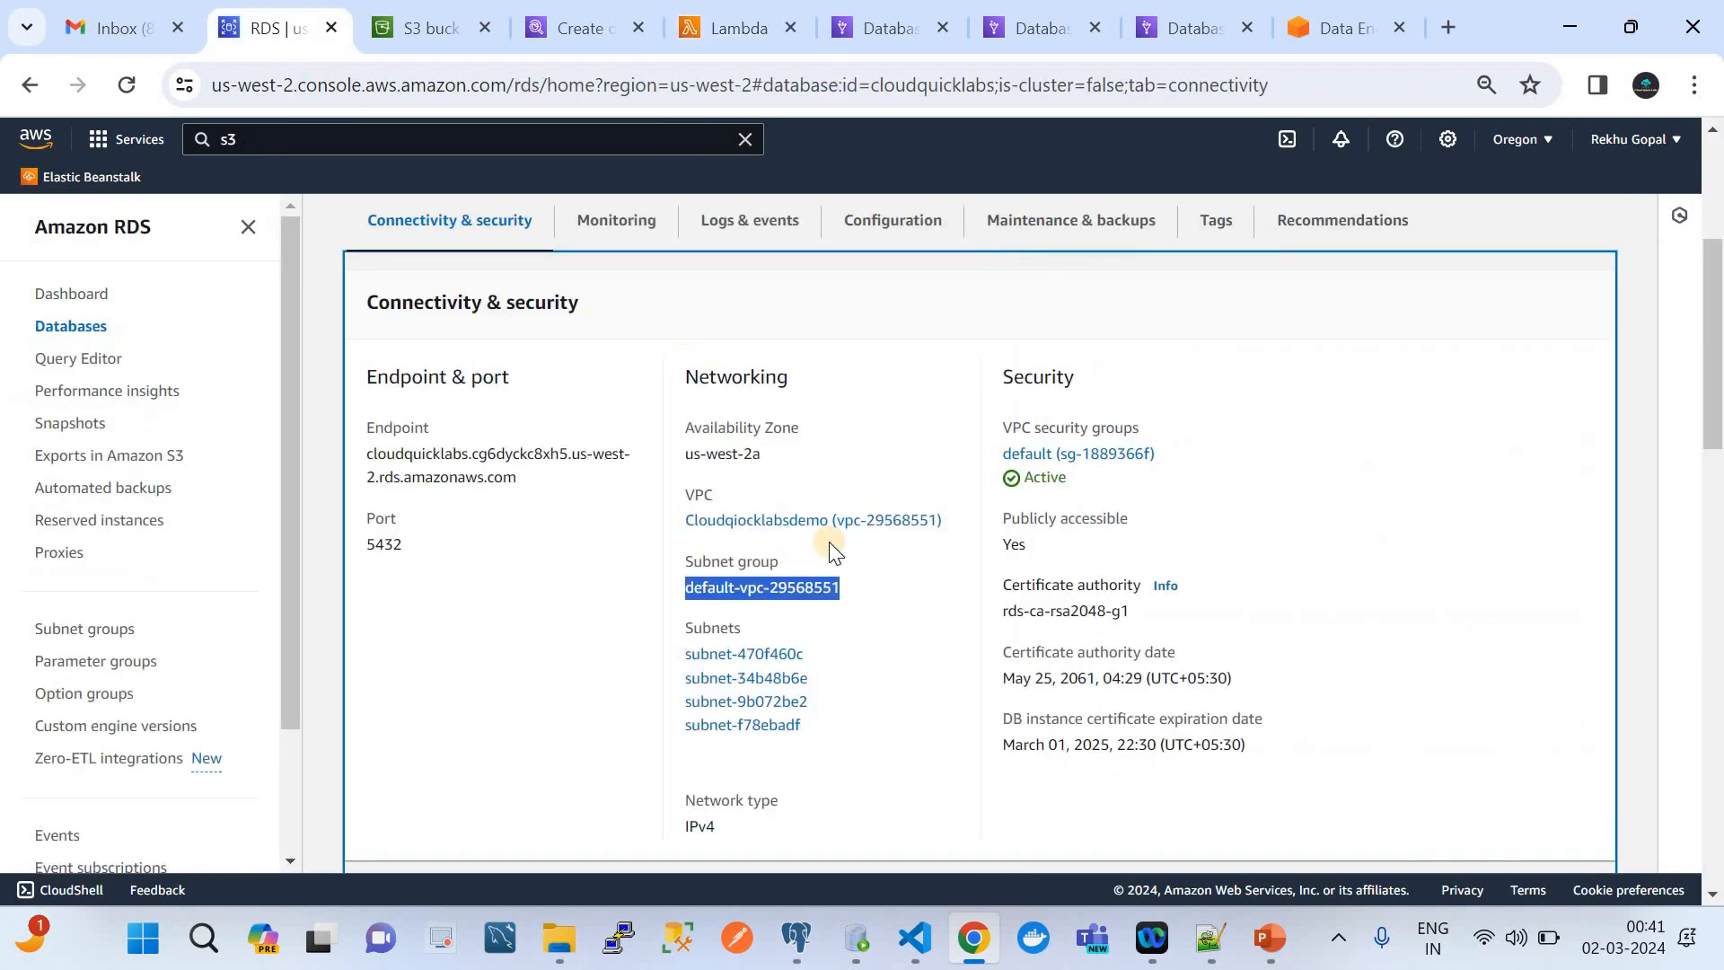
{"action": "left_click", "coordinate": [812, 636]}
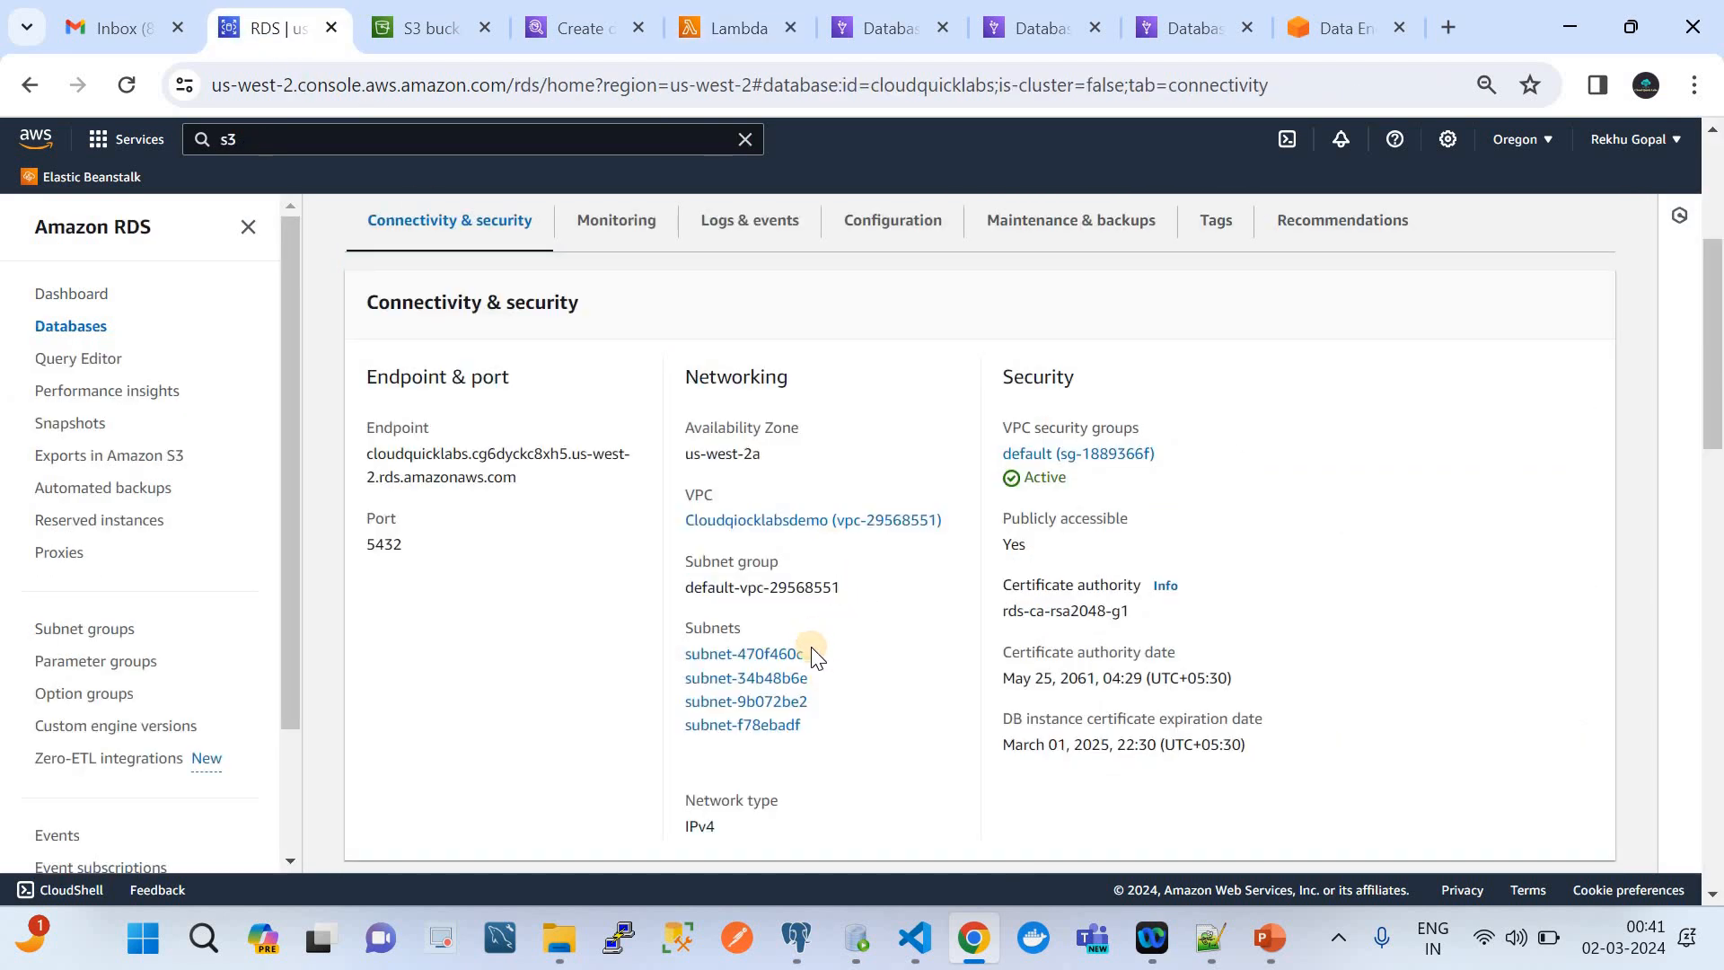
{"action": "left_click_drag", "start_coordinate": [808, 654], "coordinate": [674, 651]}
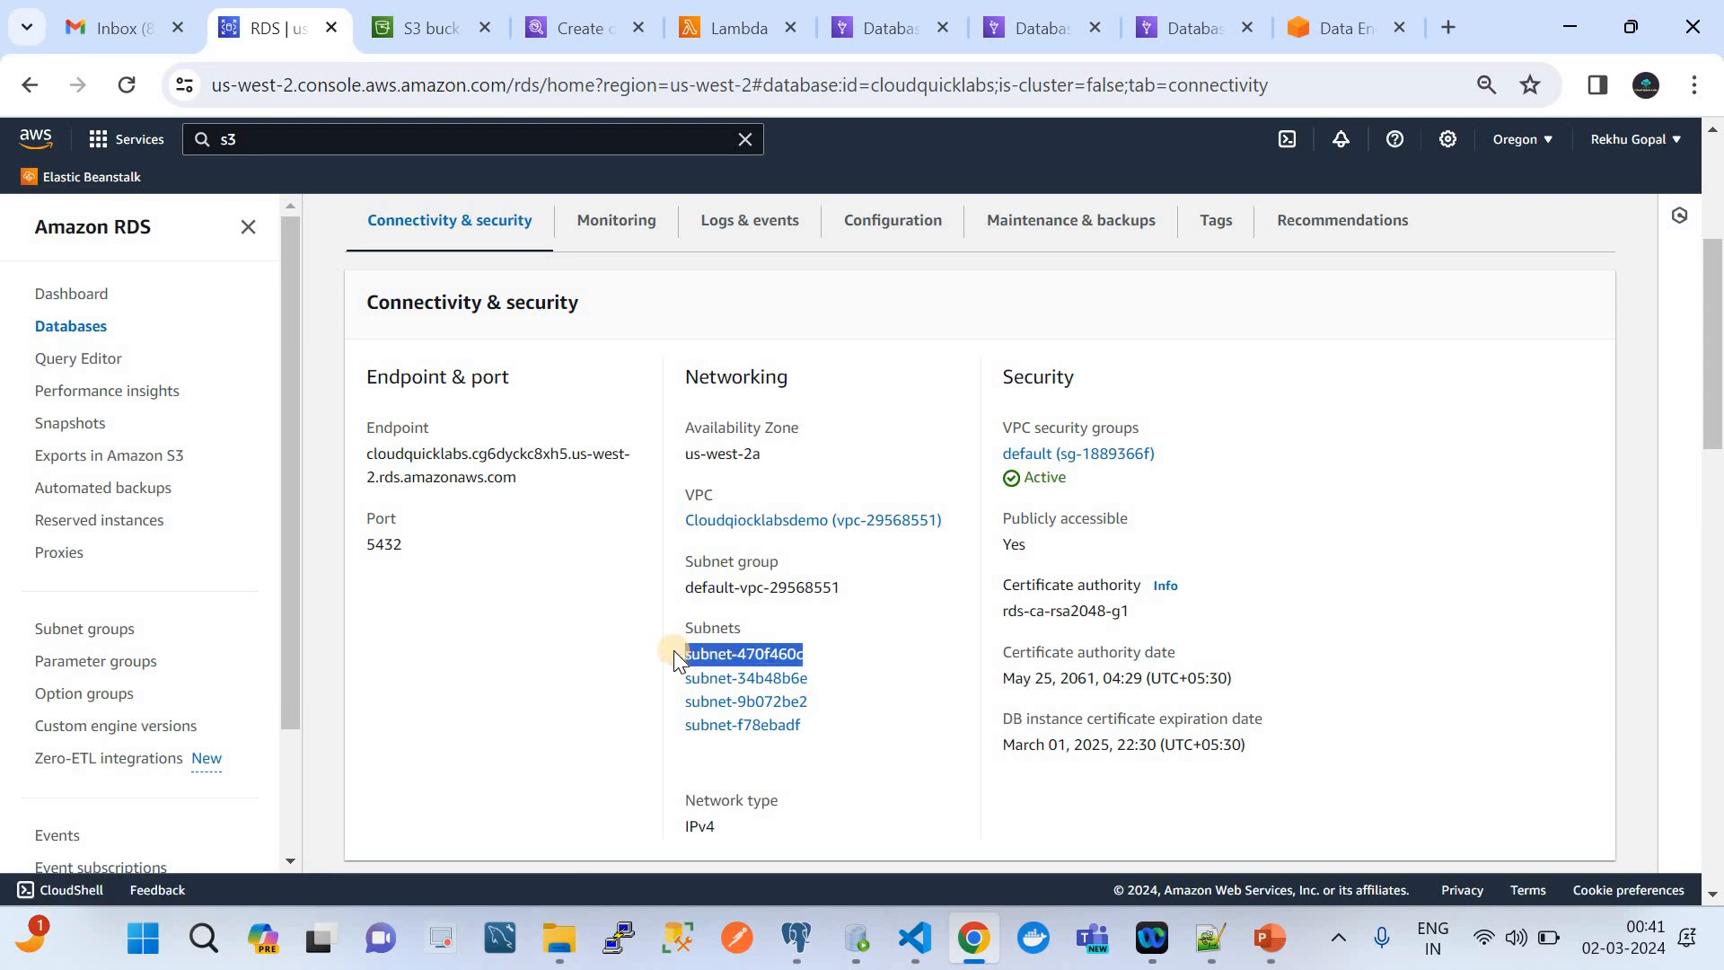
{"action": "left_click", "coordinate": [719, 29]}
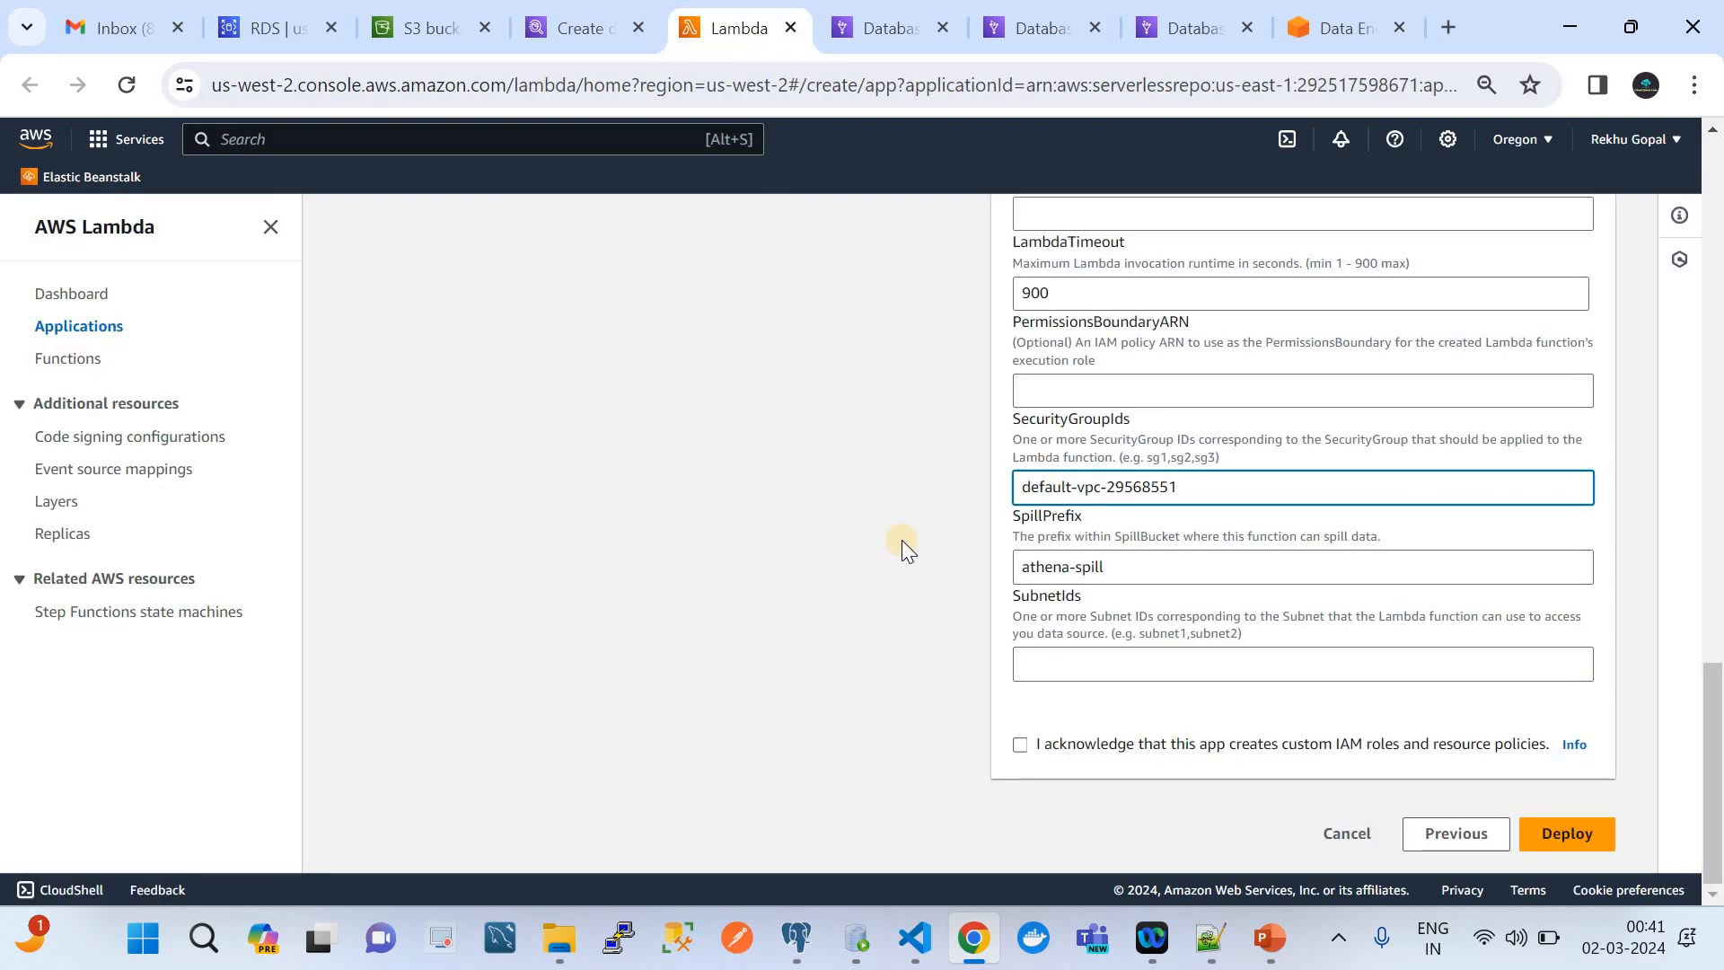
{"action": "left_click", "coordinate": [1107, 664]}
{"action": "key", "text": "ctrl+v"}
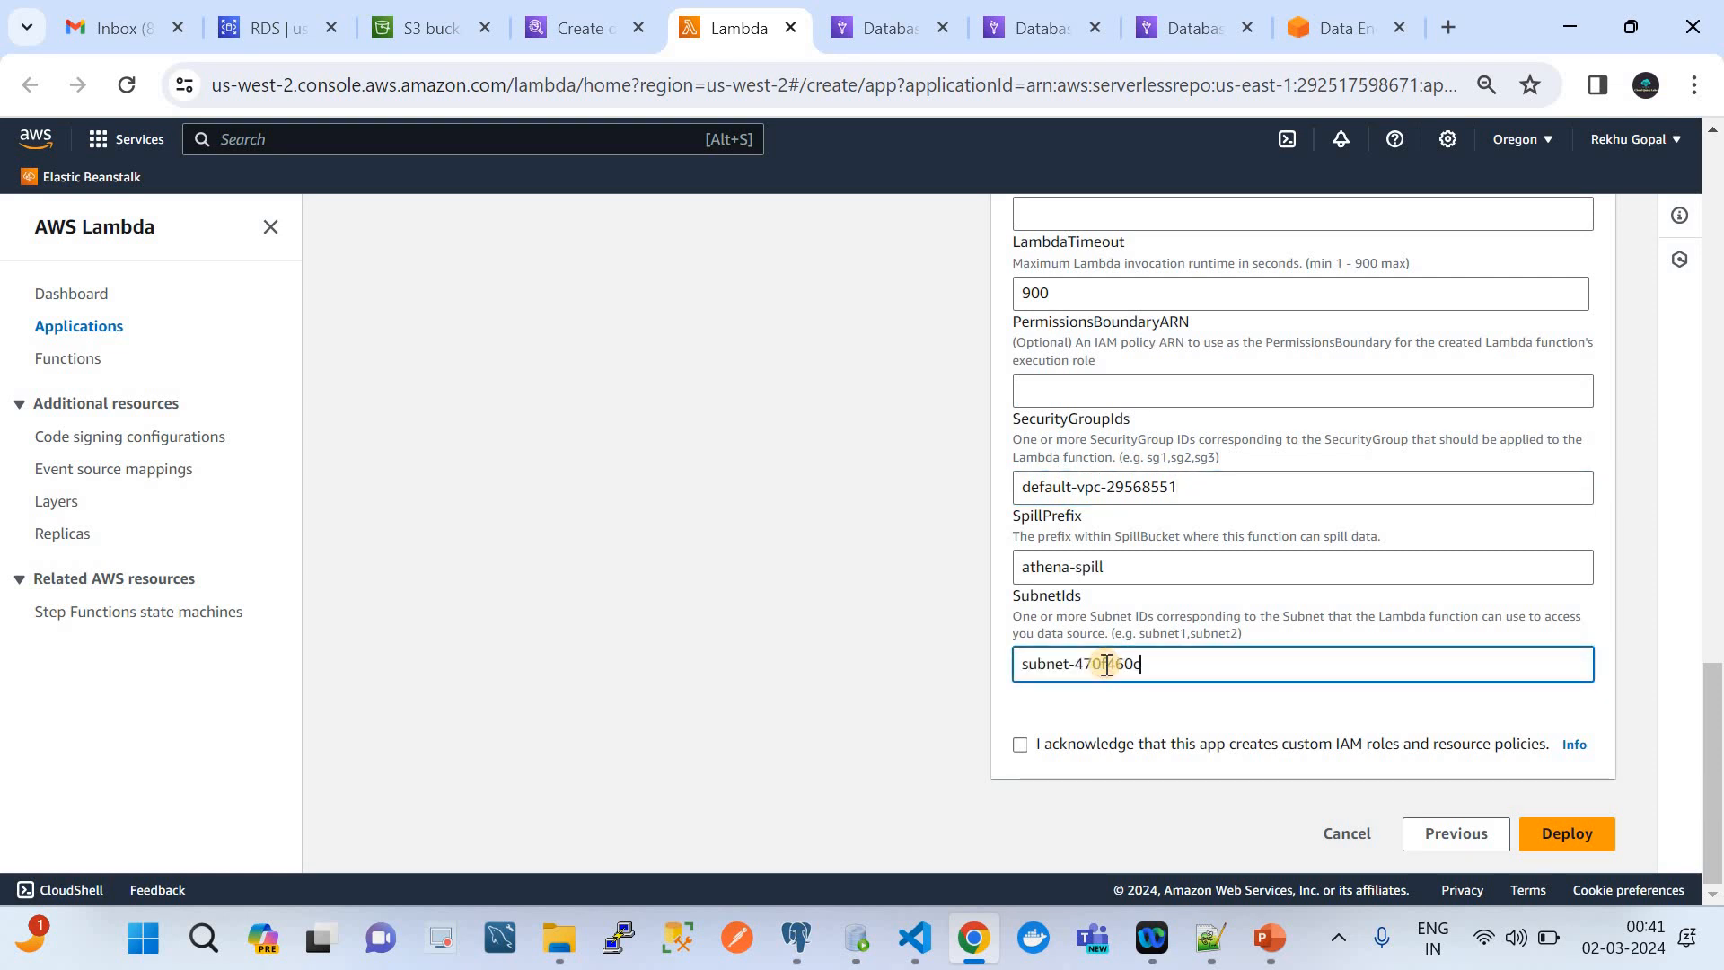
Acknowledge that the app creates custom IAM roles and resource policies, and deploy the PostgreSQL connector application
{"action": "left_click", "coordinate": [1024, 745]}
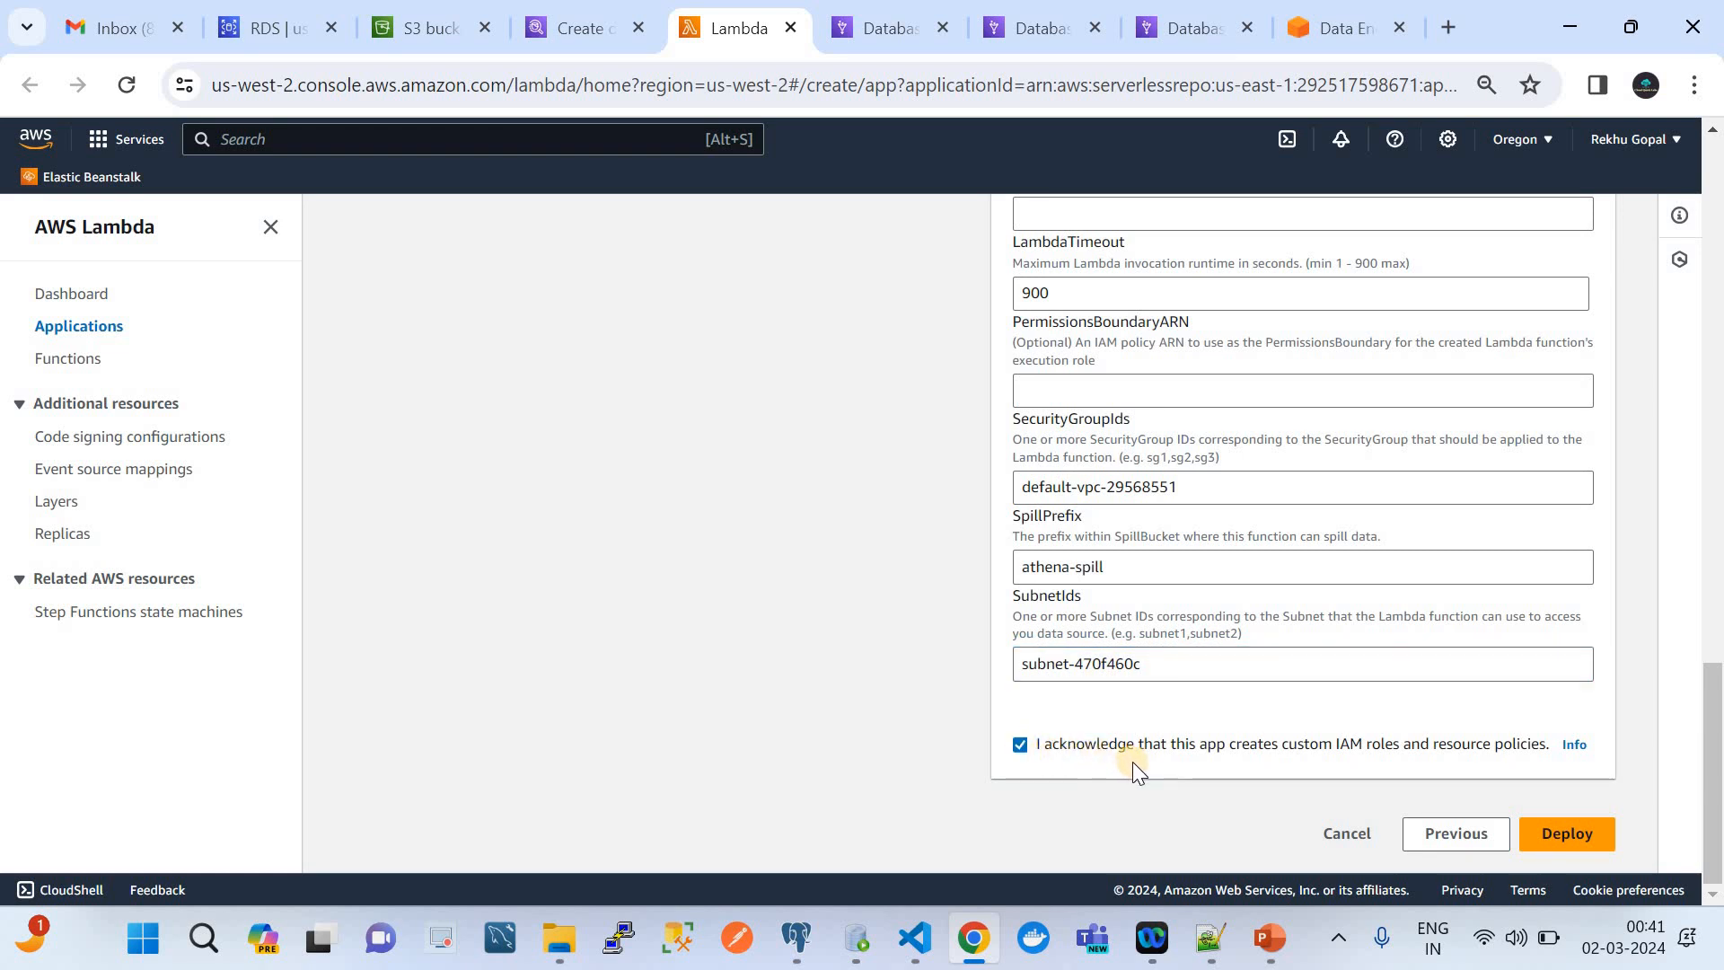
{"action": "scroll", "coordinate": [1134, 762], "scroll_direction": "up", "scroll_amount": 3}
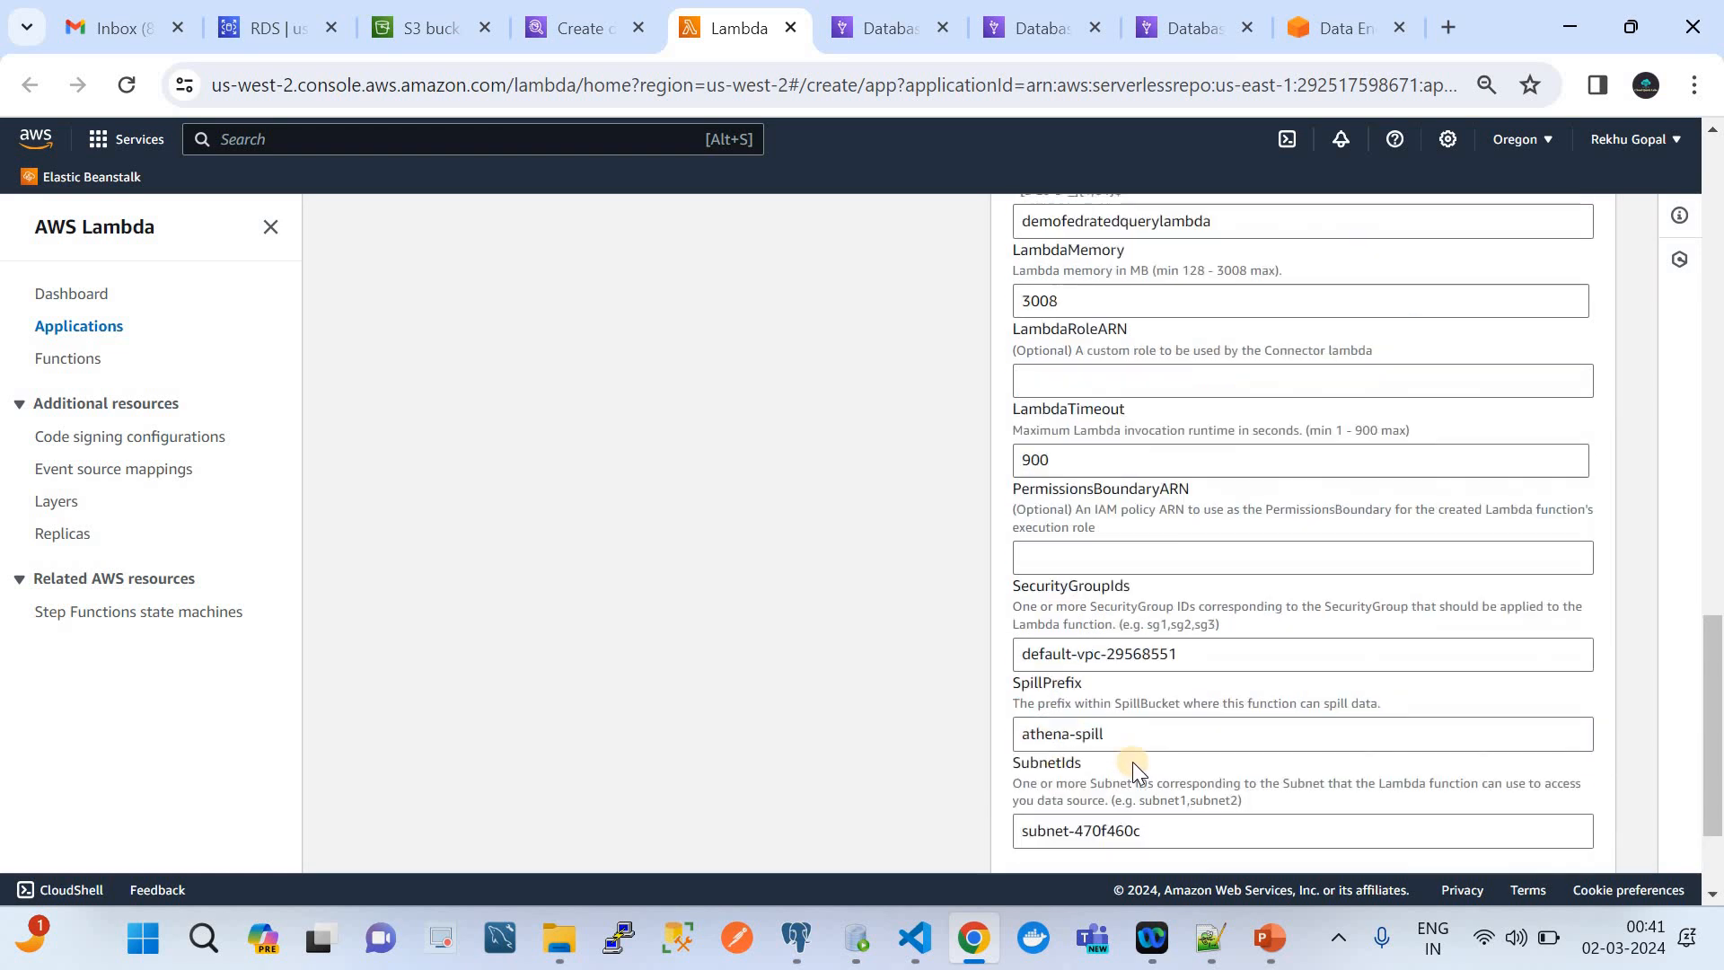
{"action": "scroll", "coordinate": [1133, 762], "scroll_direction": "down", "scroll_amount": 3}
{"action": "left_click", "coordinate": [1567, 834]}
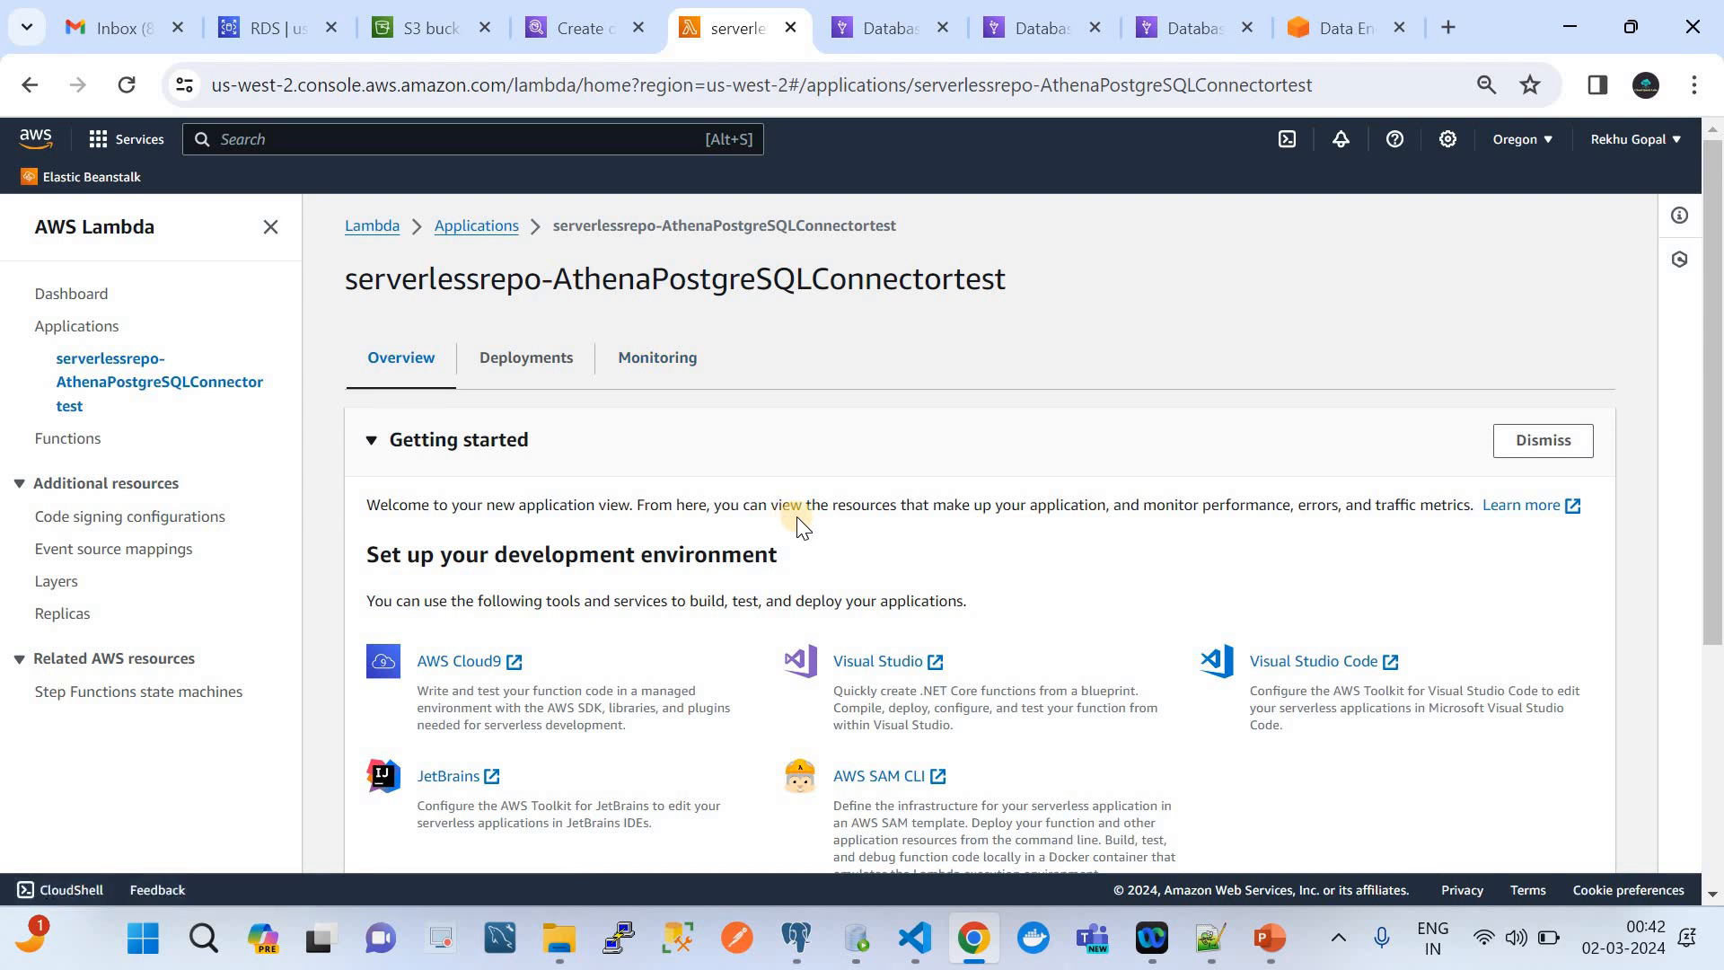
Check the deployed connector application's resources and its deployment history
{"action": "scroll", "coordinate": [802, 528], "scroll_direction": "down", "scroll_amount": 4}
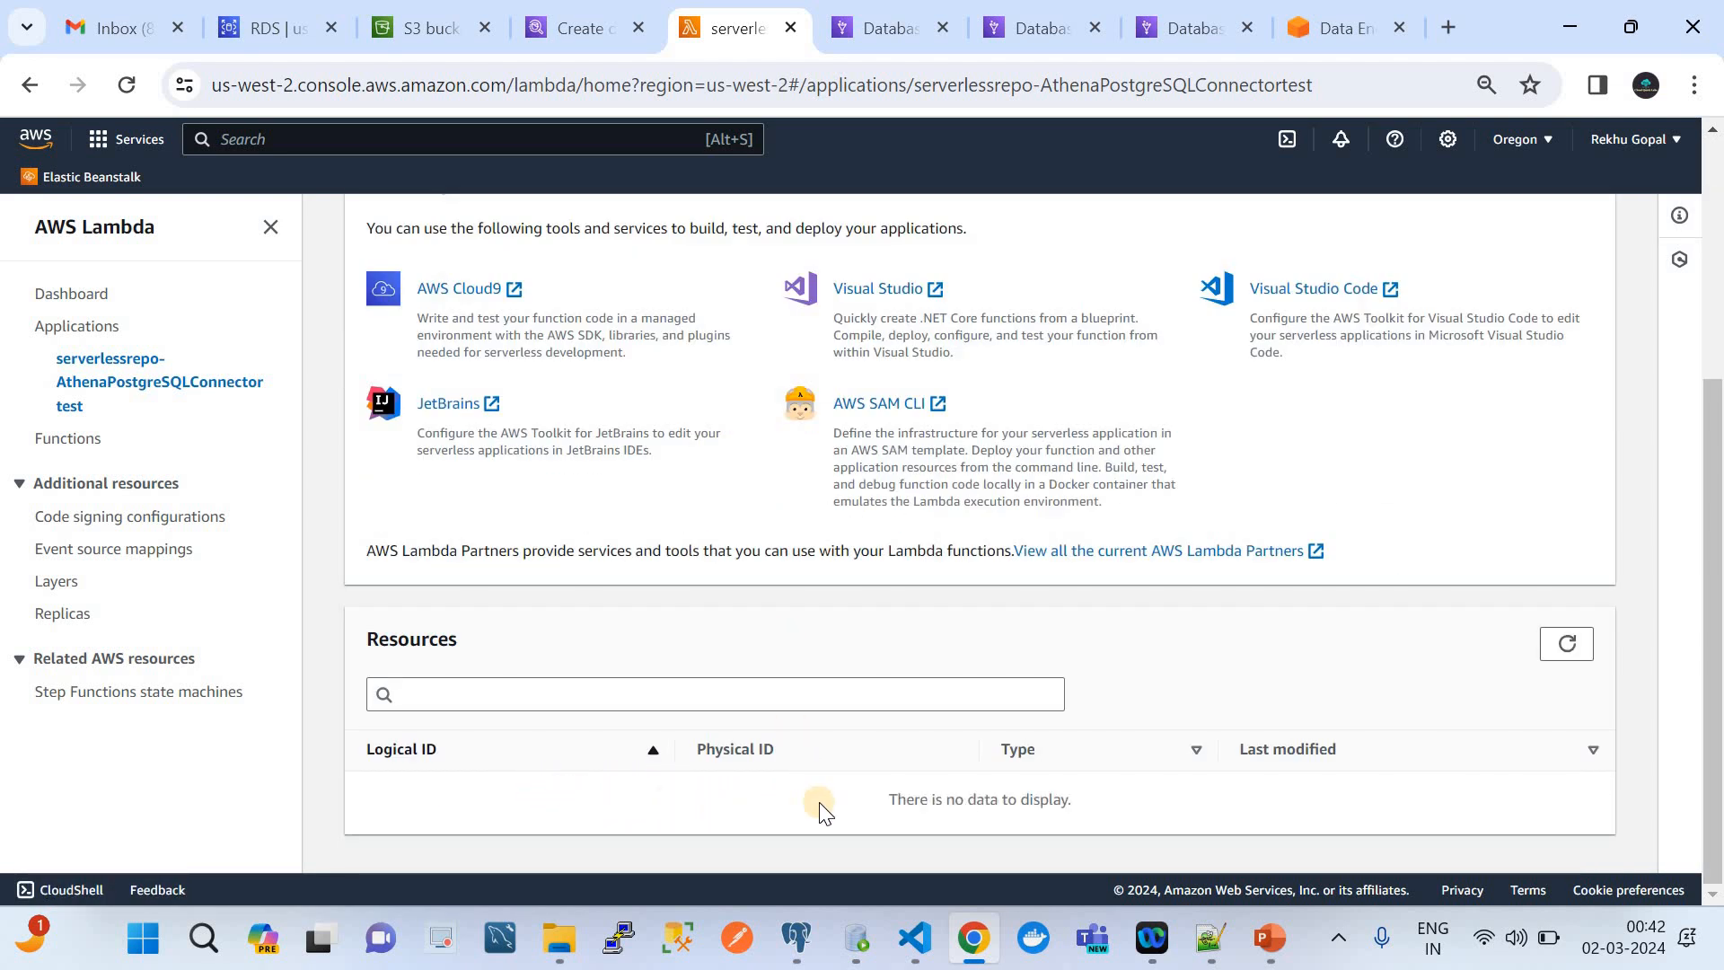
{"action": "scroll", "coordinate": [808, 790], "scroll_direction": "up", "scroll_amount": 4}
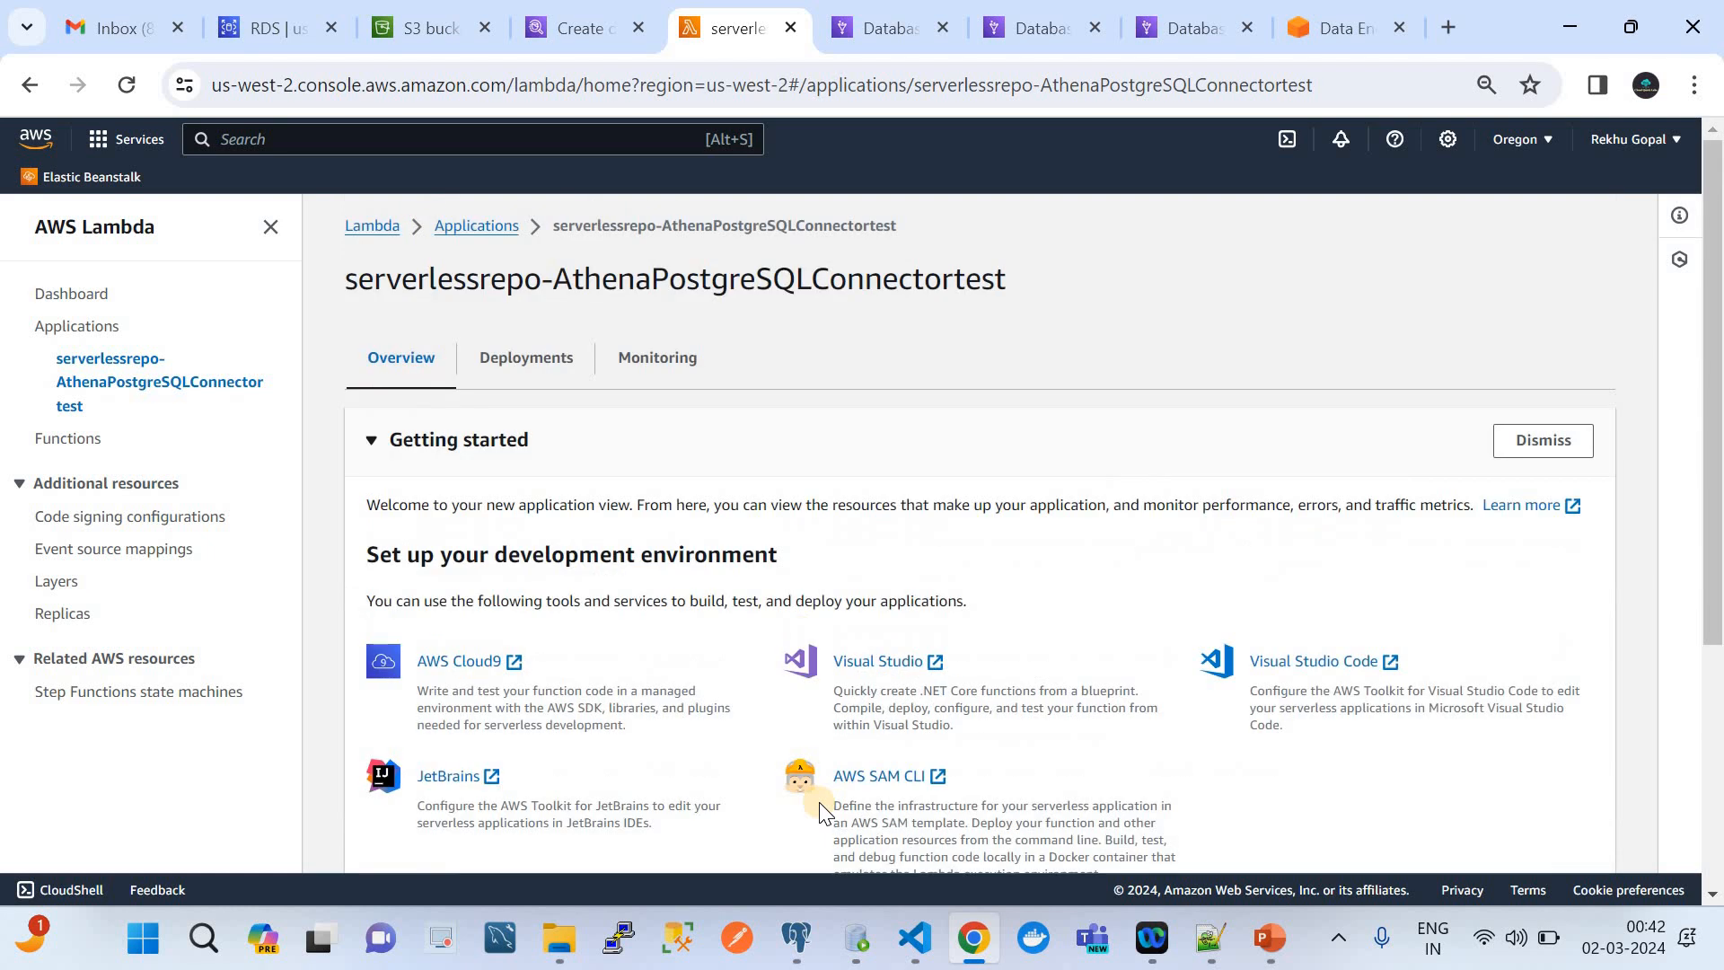
{"action": "left_click", "coordinate": [508, 371]}
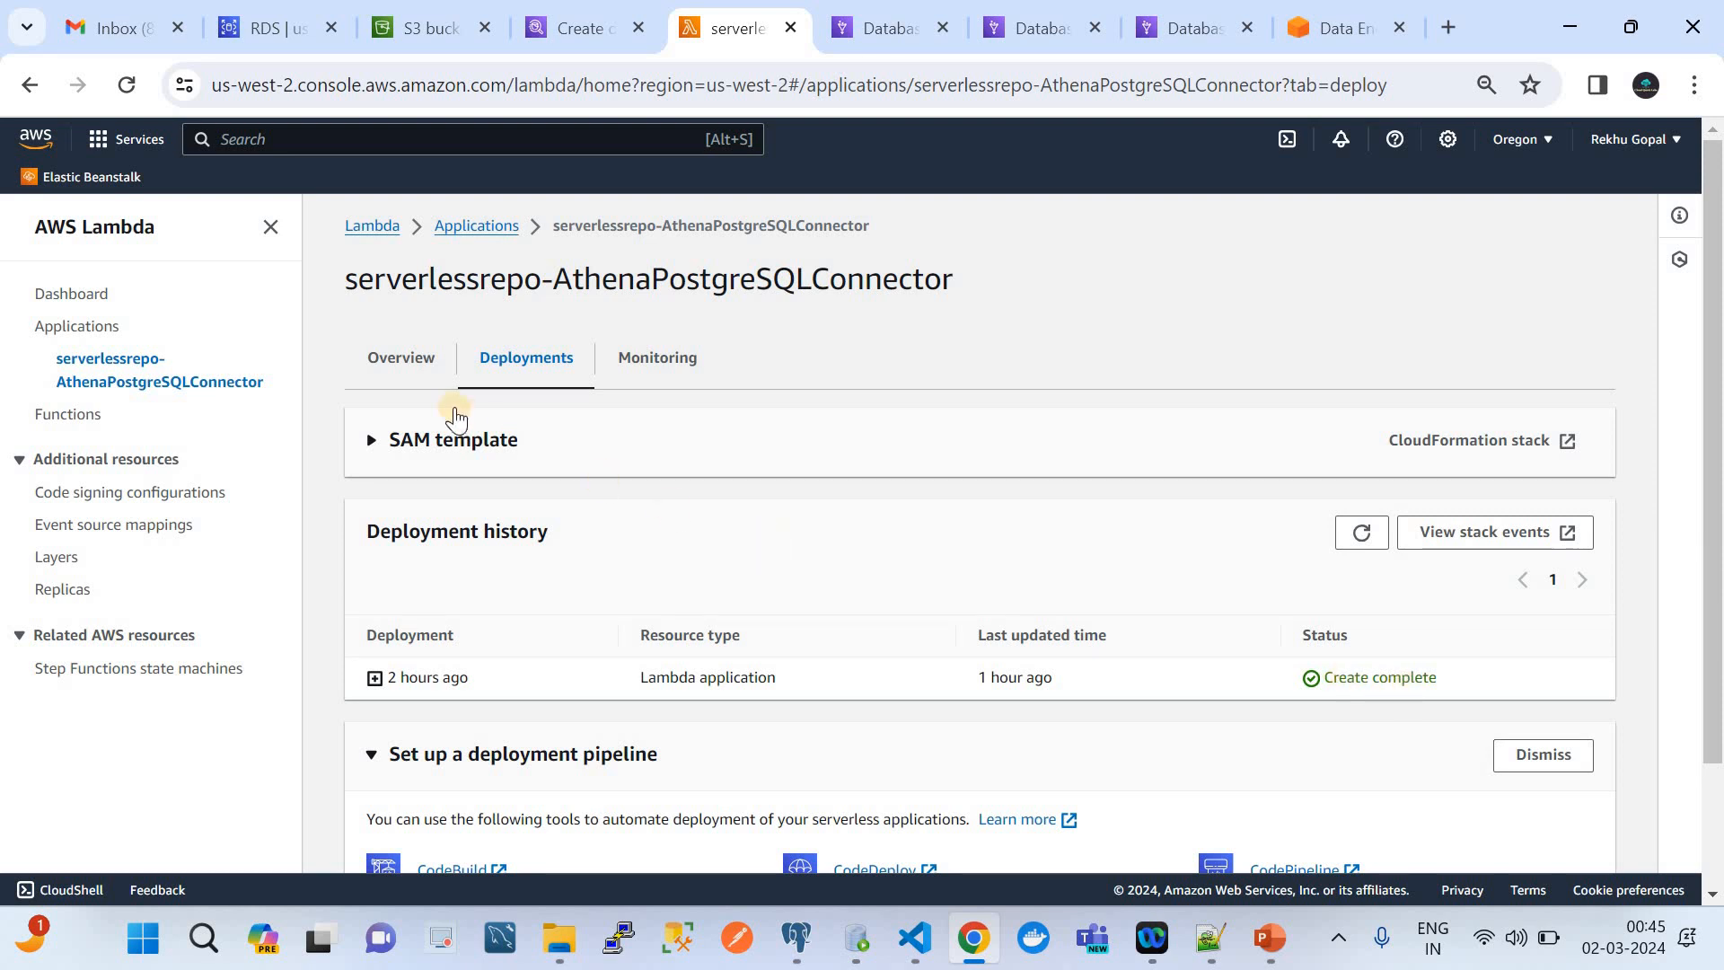
Open the postgresqllambda function from the Lambda functions list and copy its function ARN
{"action": "left_click", "coordinate": [70, 296]}
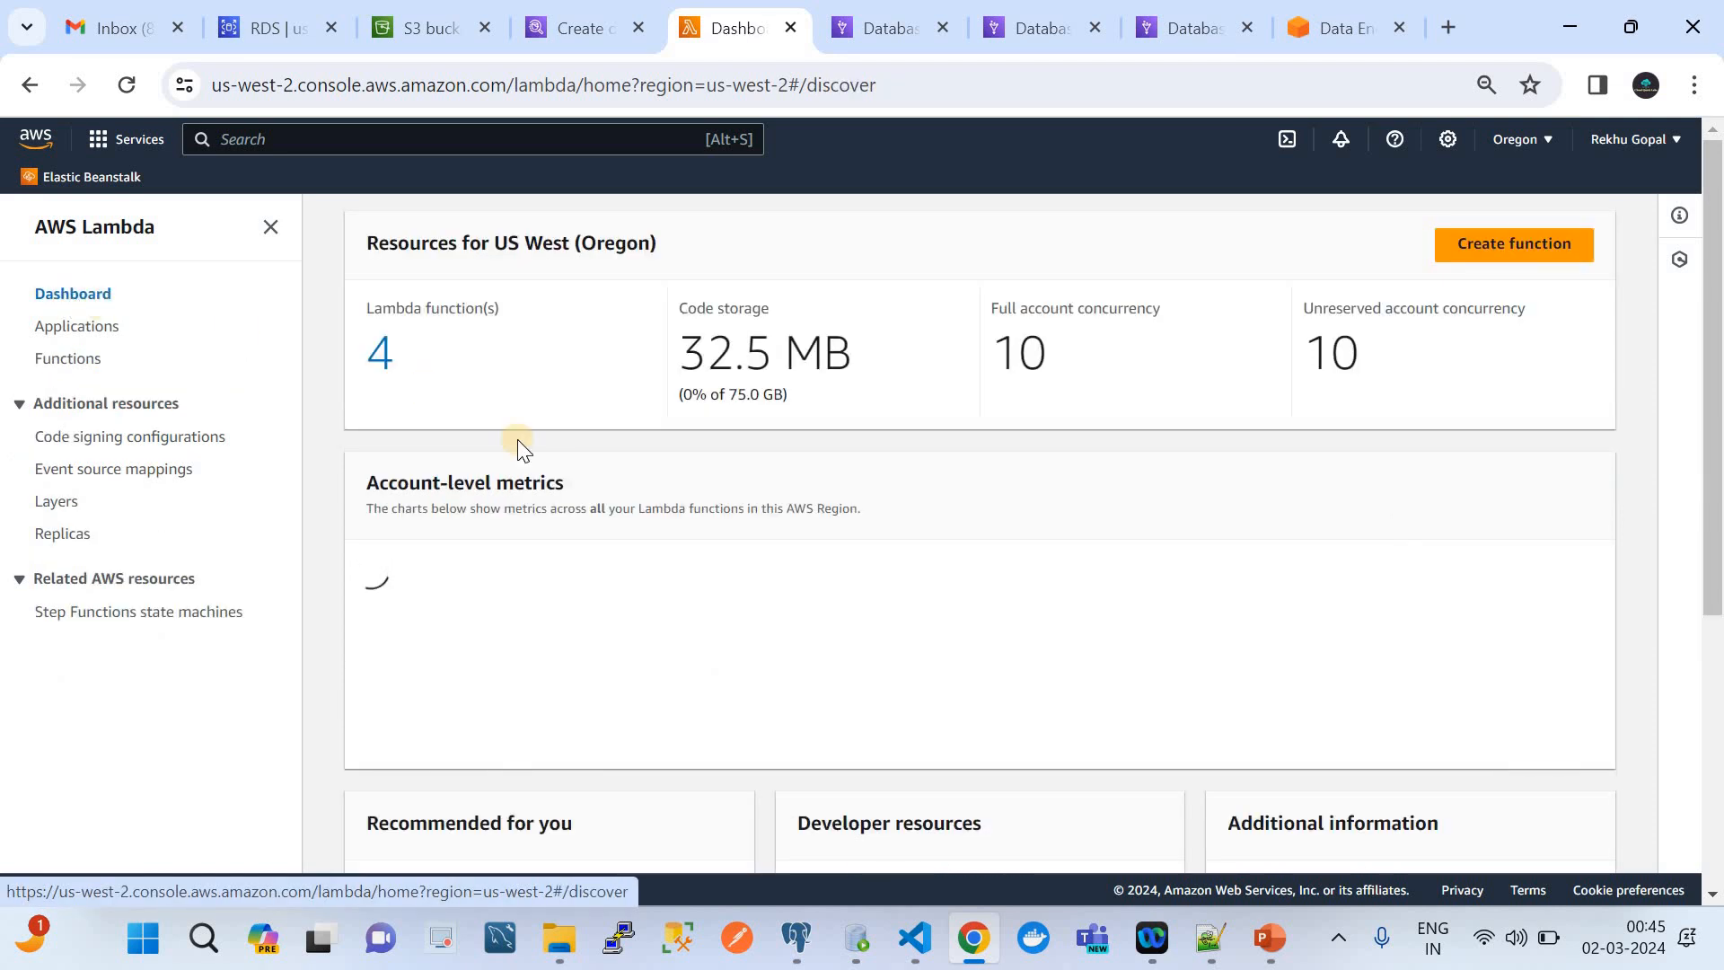
{"action": "left_click", "coordinate": [71, 359]}
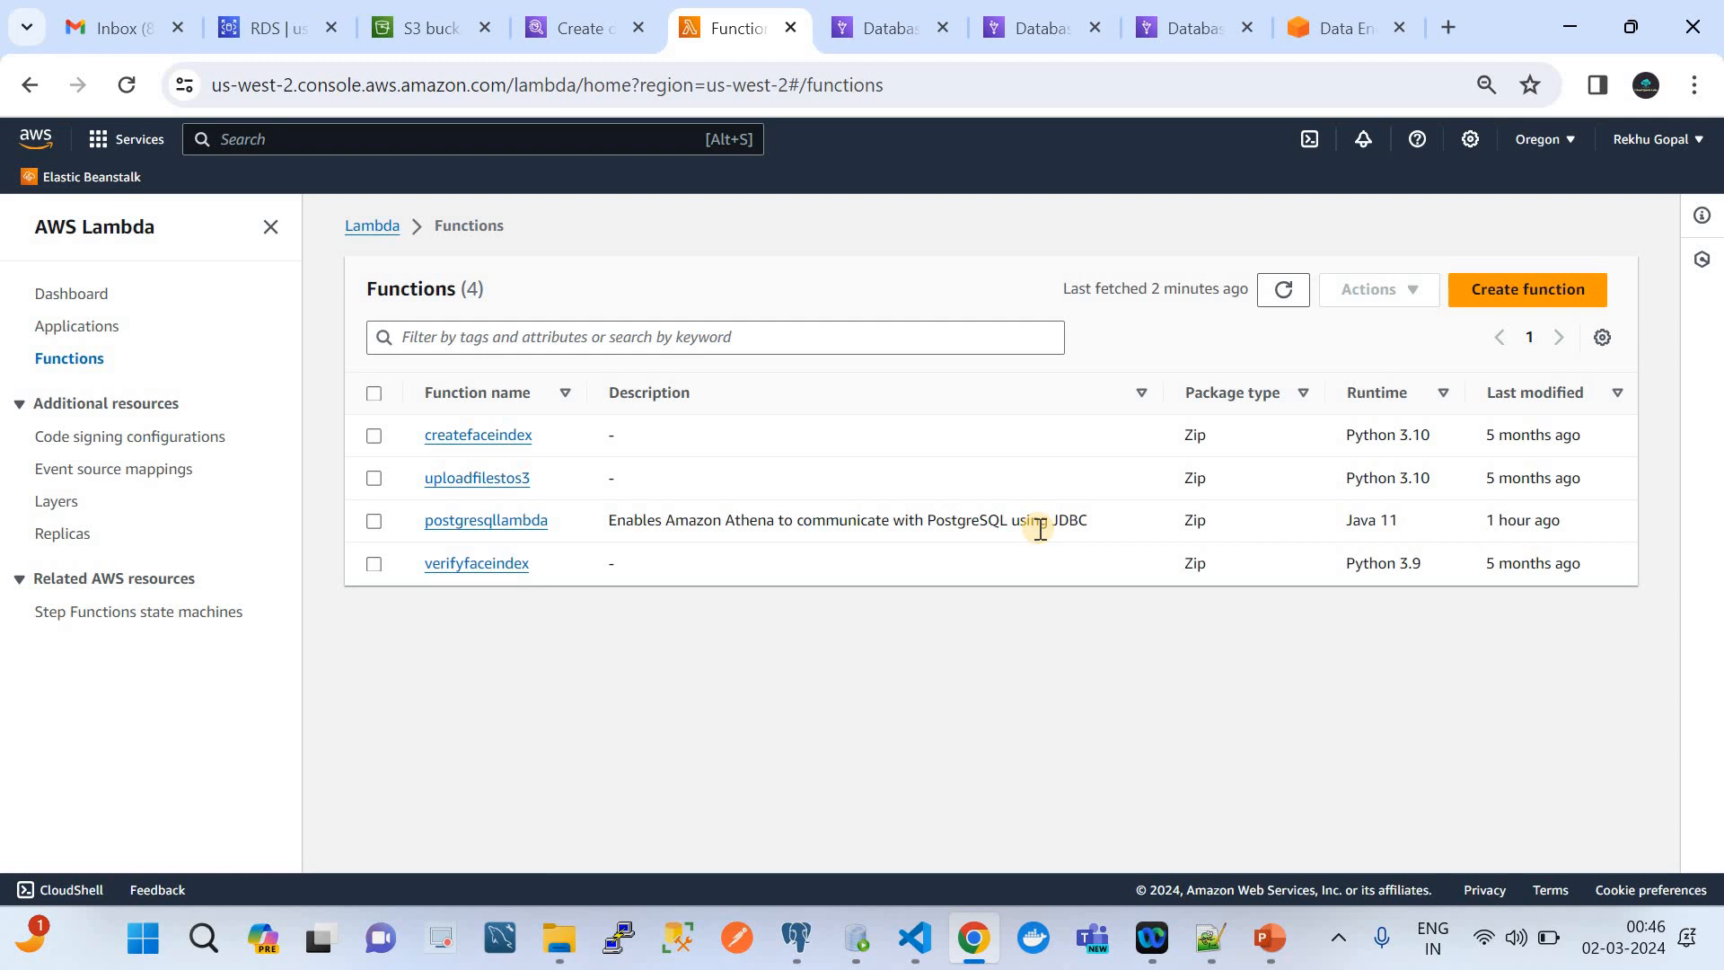
{"action": "left_click", "coordinate": [484, 521]}
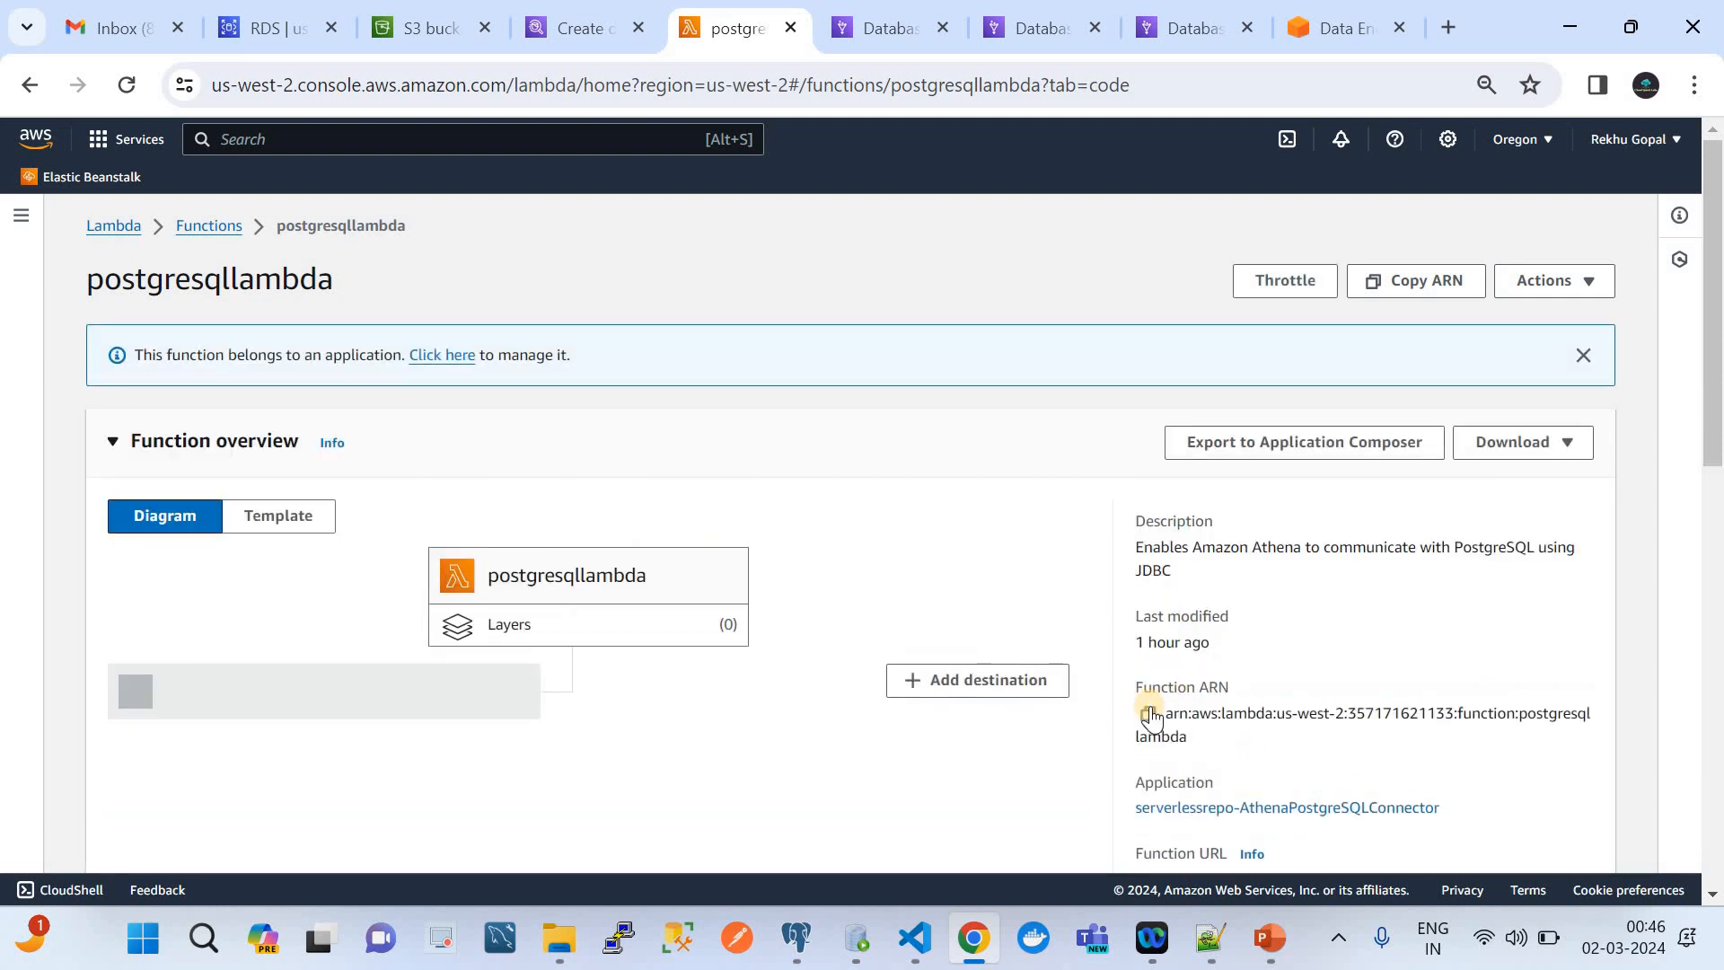
{"action": "left_click", "coordinate": [1148, 714]}
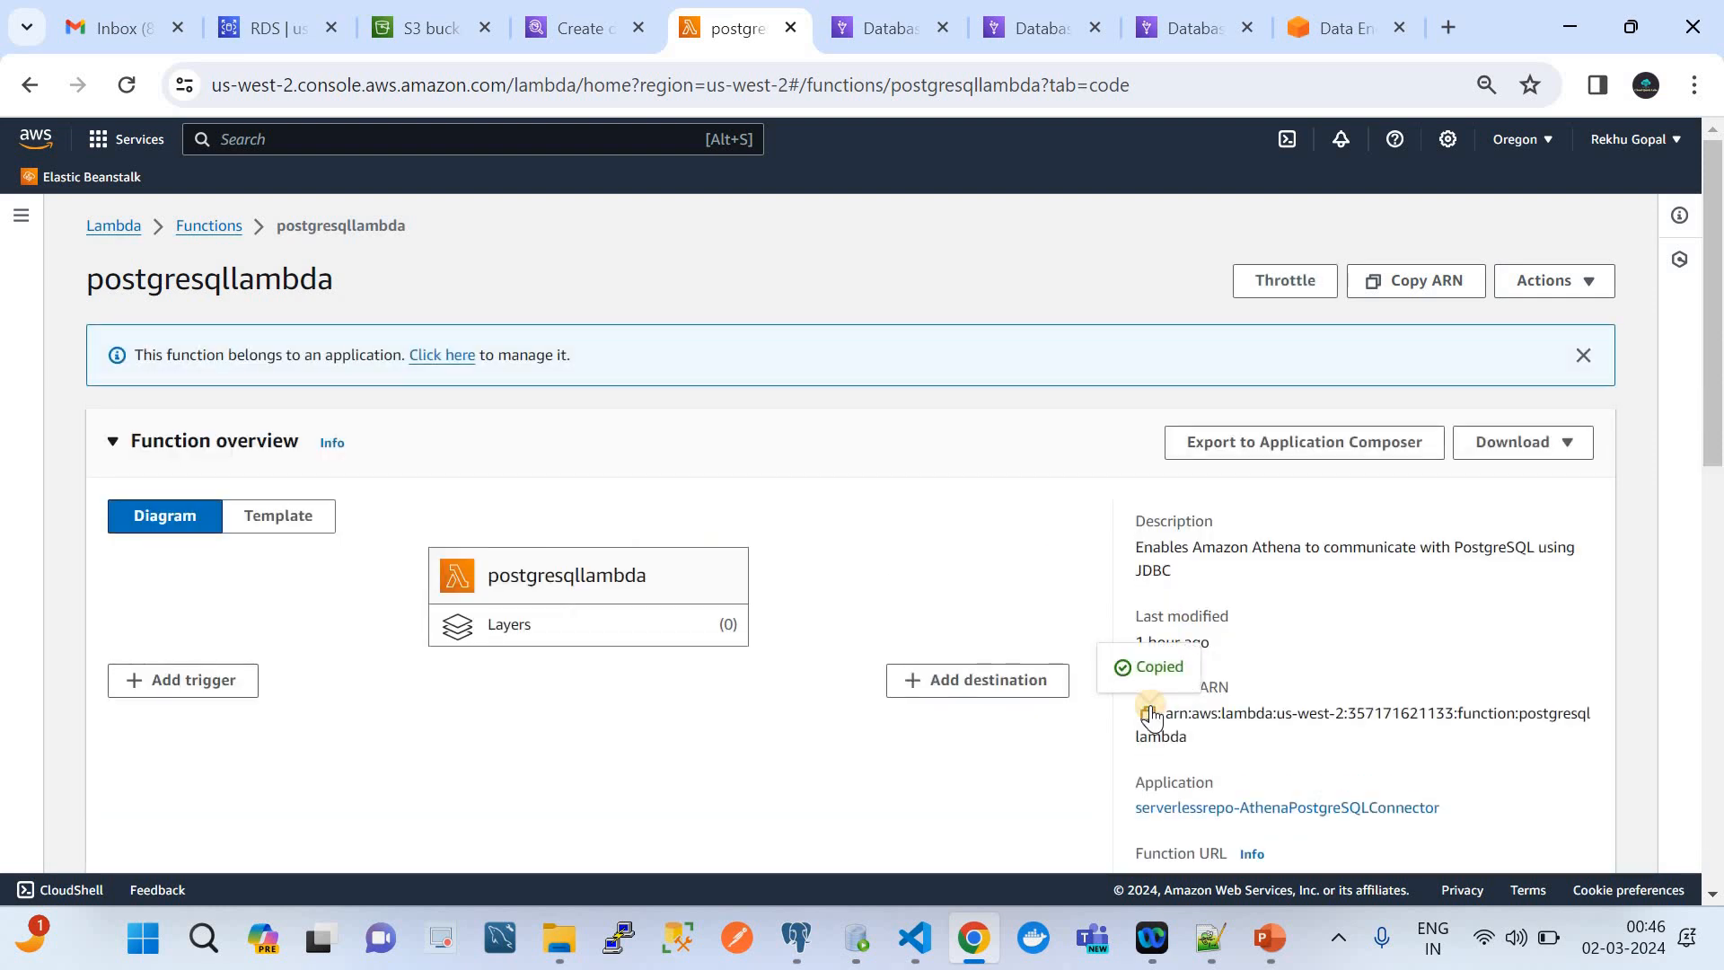
Set the Lambda function of the Athena data source posgressqldata to the copied postgresqllambda ARN
{"action": "left_click", "coordinate": [568, 13]}
{"action": "scroll", "coordinate": [687, 294], "scroll_direction": "up", "scroll_amount": 5}
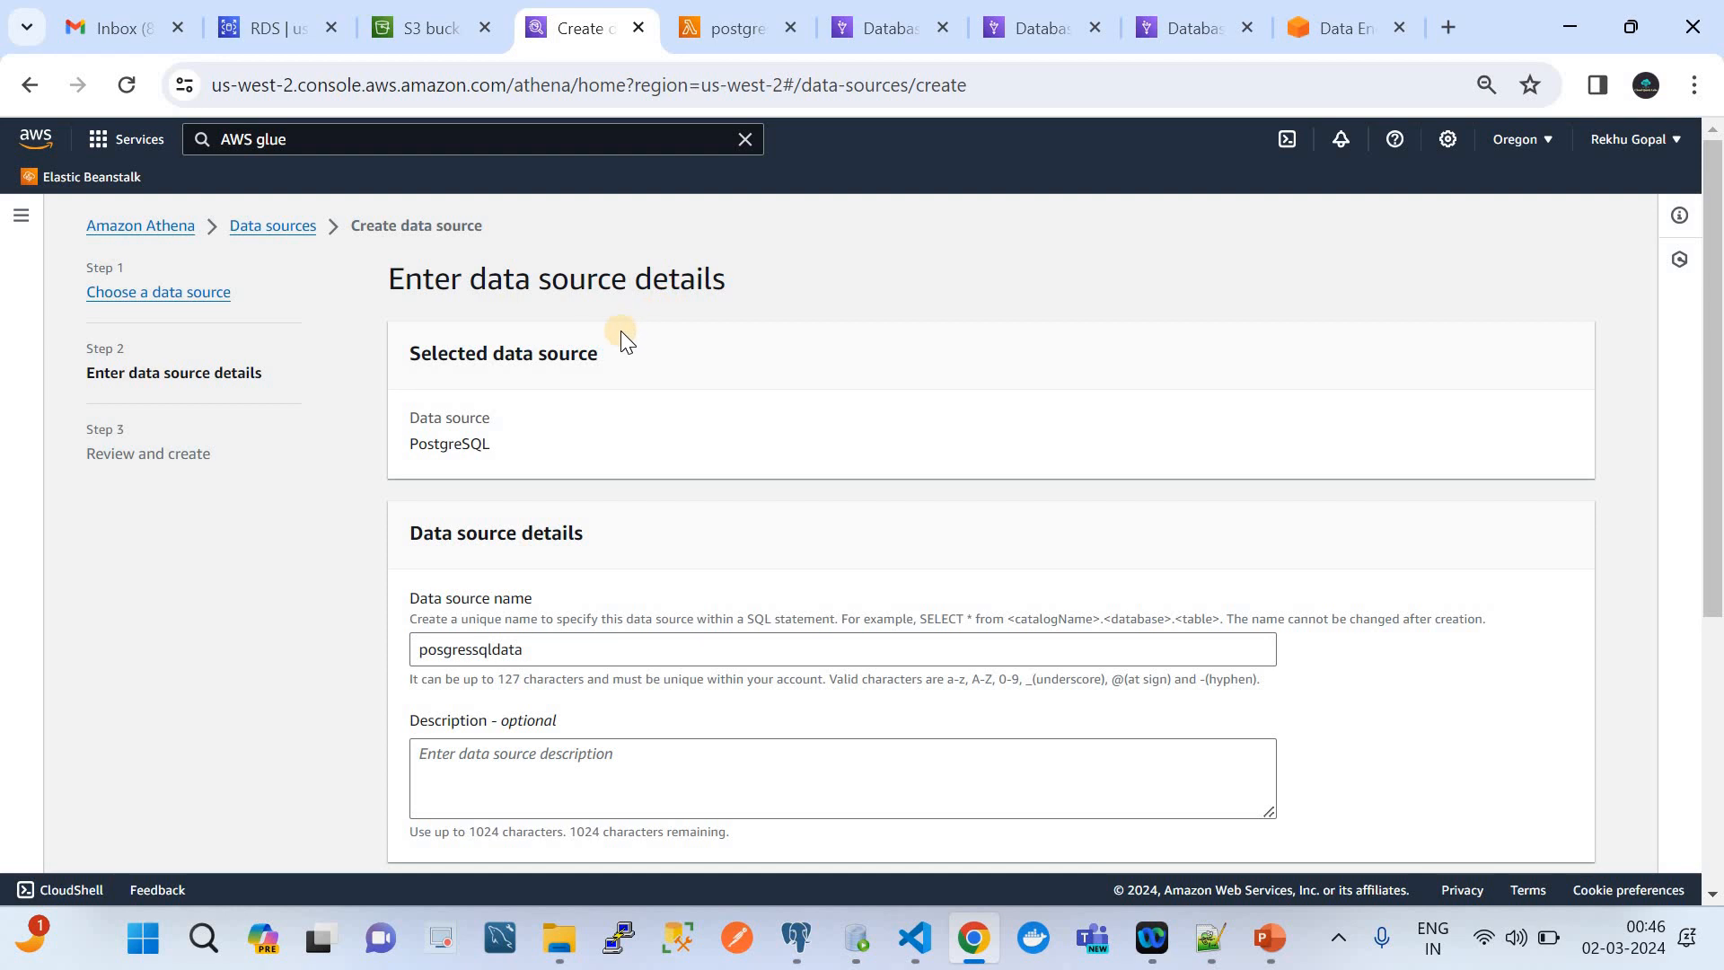
{"action": "scroll", "coordinate": [720, 525], "scroll_direction": "down", "scroll_amount": 5}
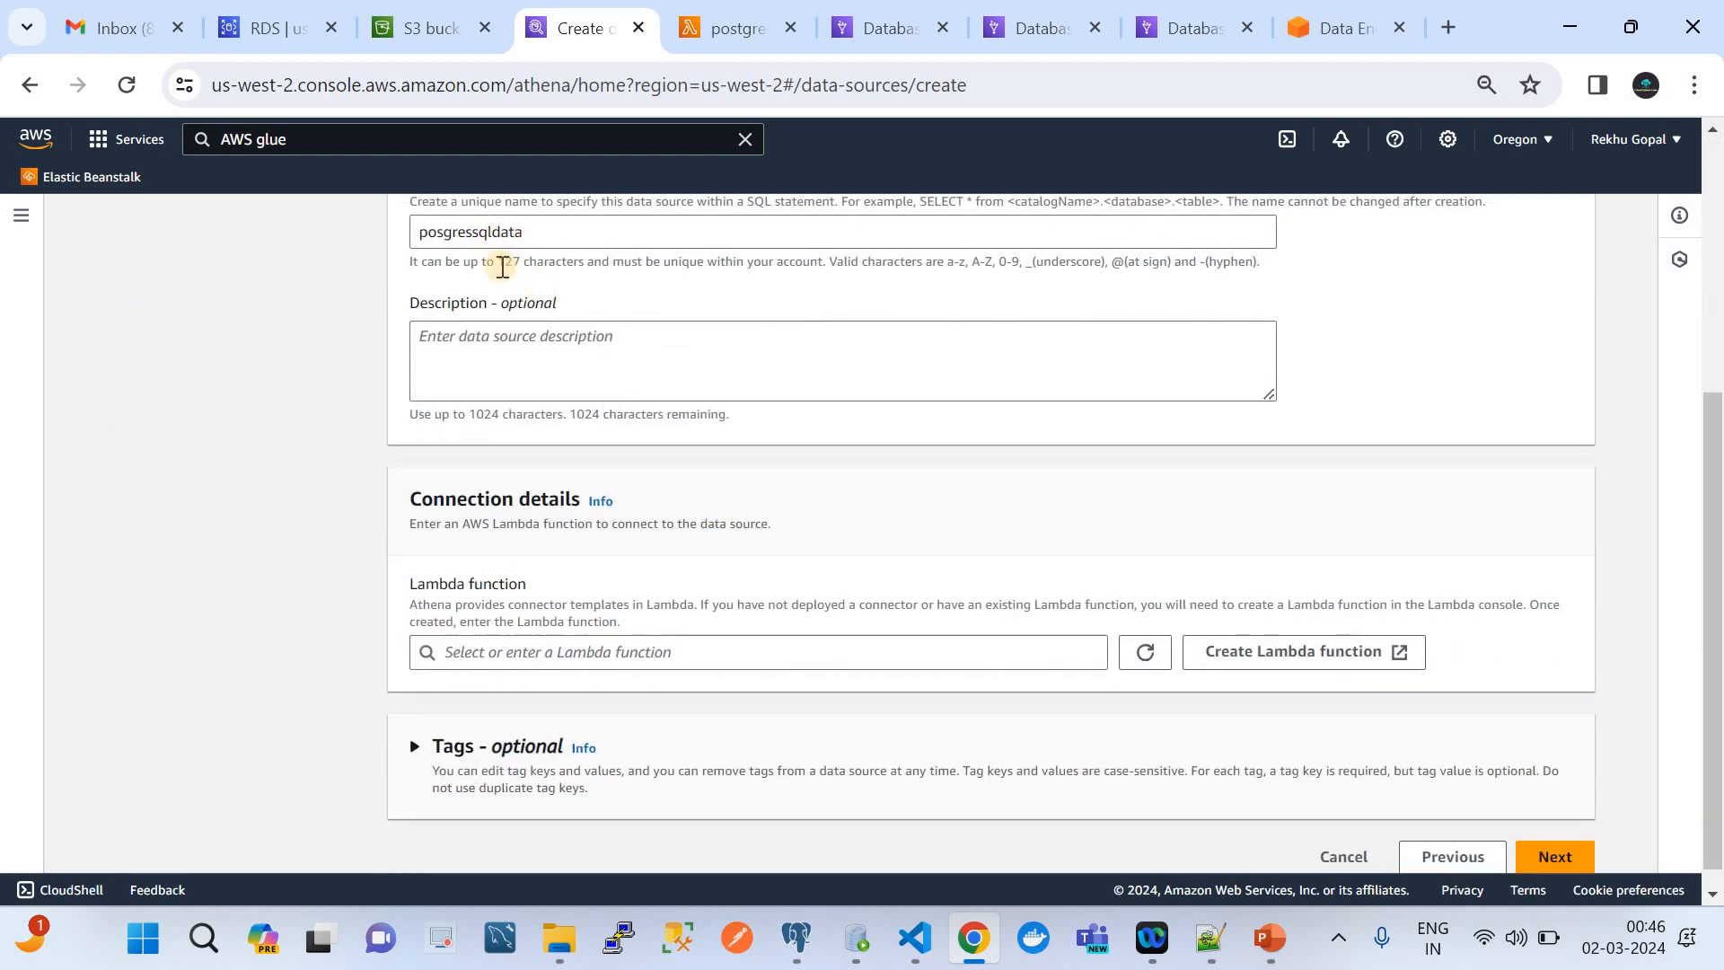
{"action": "scroll", "coordinate": [488, 453], "scroll_direction": "up", "scroll_amount": 2}
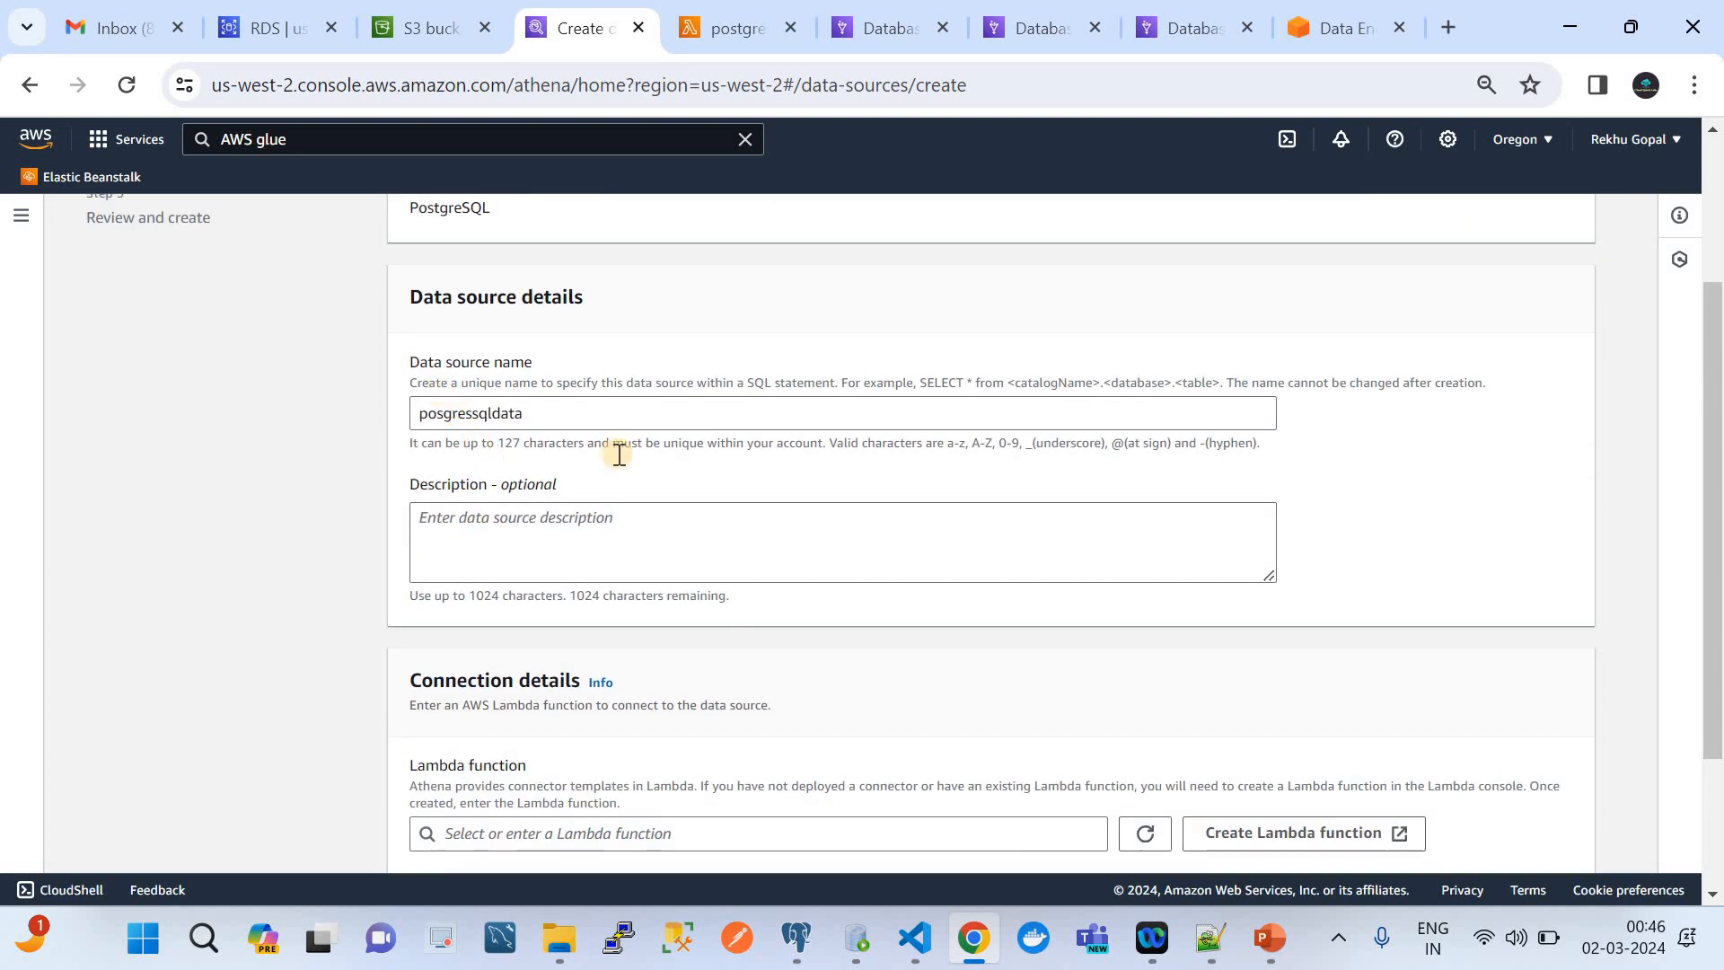
{"action": "scroll", "coordinate": [719, 669], "scroll_direction": "down", "scroll_amount": 2}
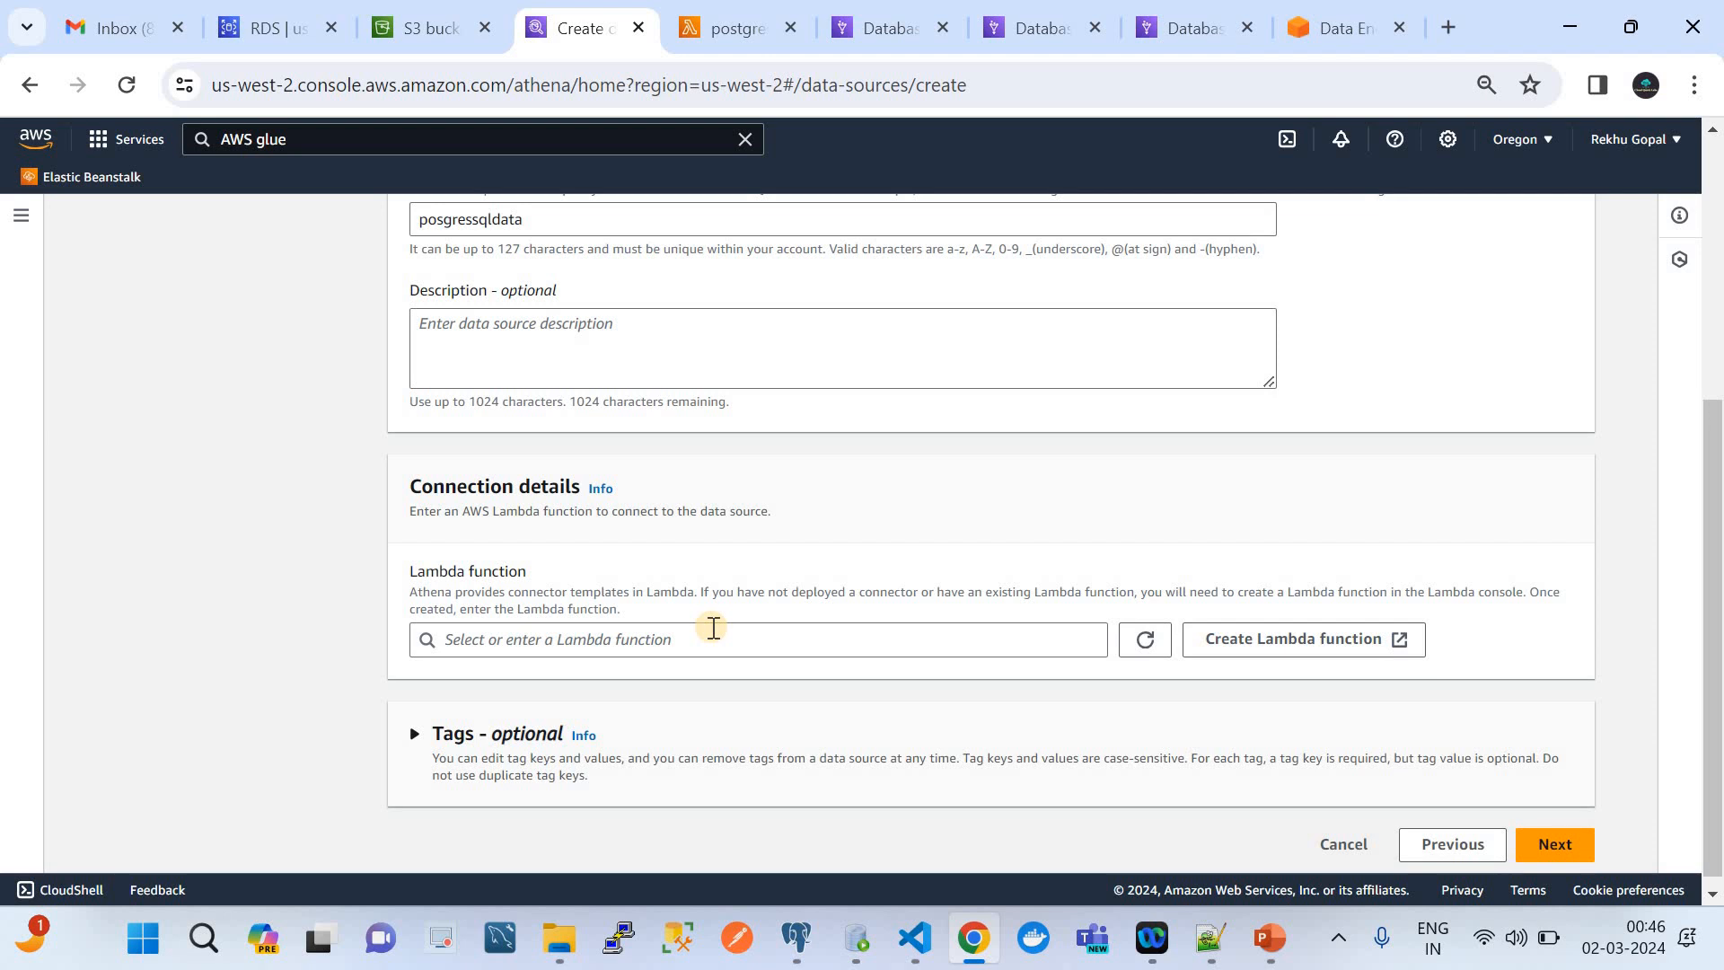
{"action": "left_click", "coordinate": [713, 627]}
{"action": "key", "text": "ctrl+v"}
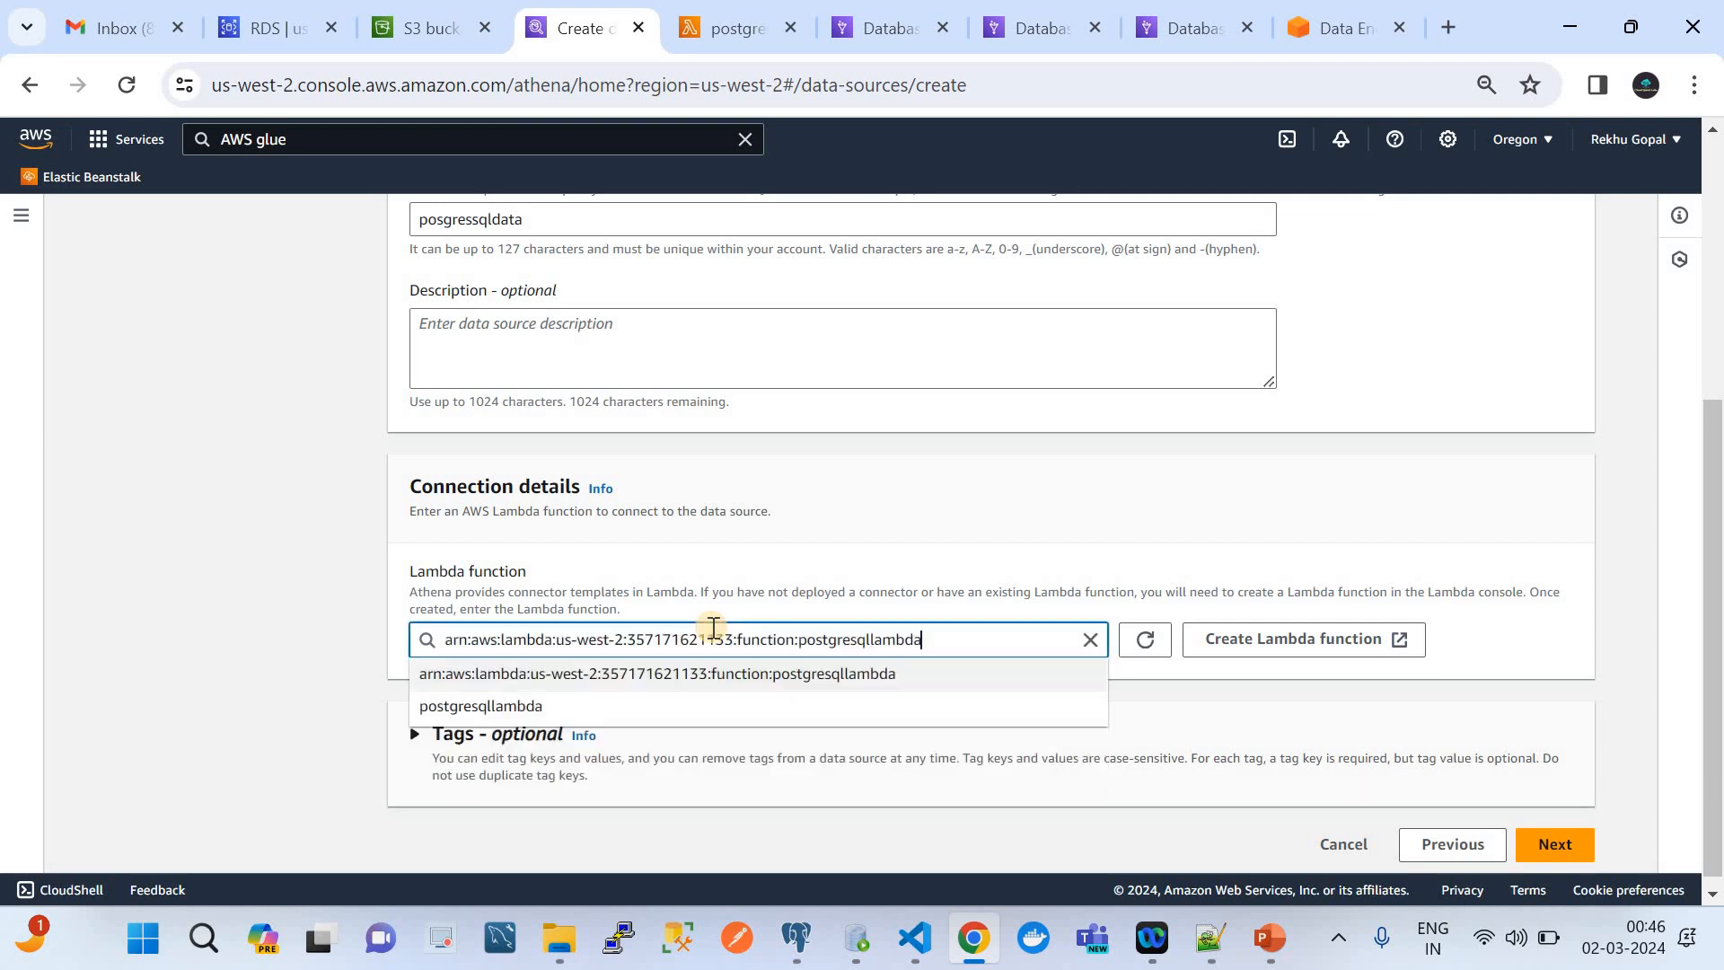
{"action": "left_click", "coordinate": [711, 674]}
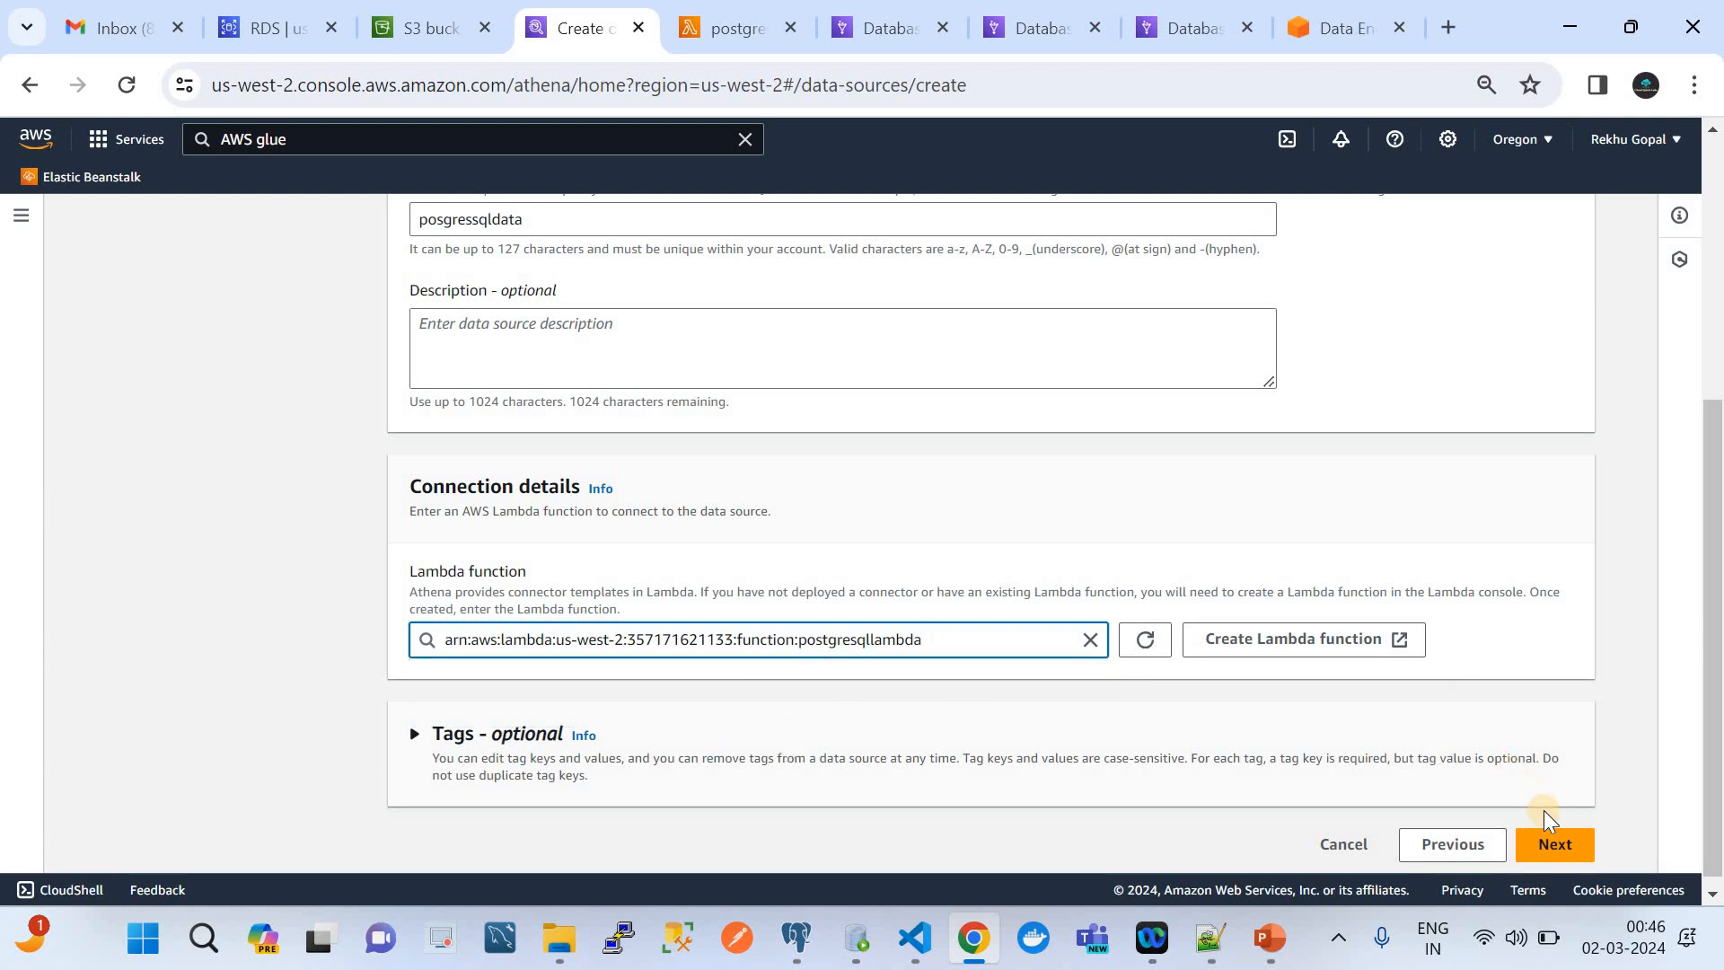
Proceed to the review of the posgressqldata data source and create it
{"action": "left_click", "coordinate": [1557, 844]}
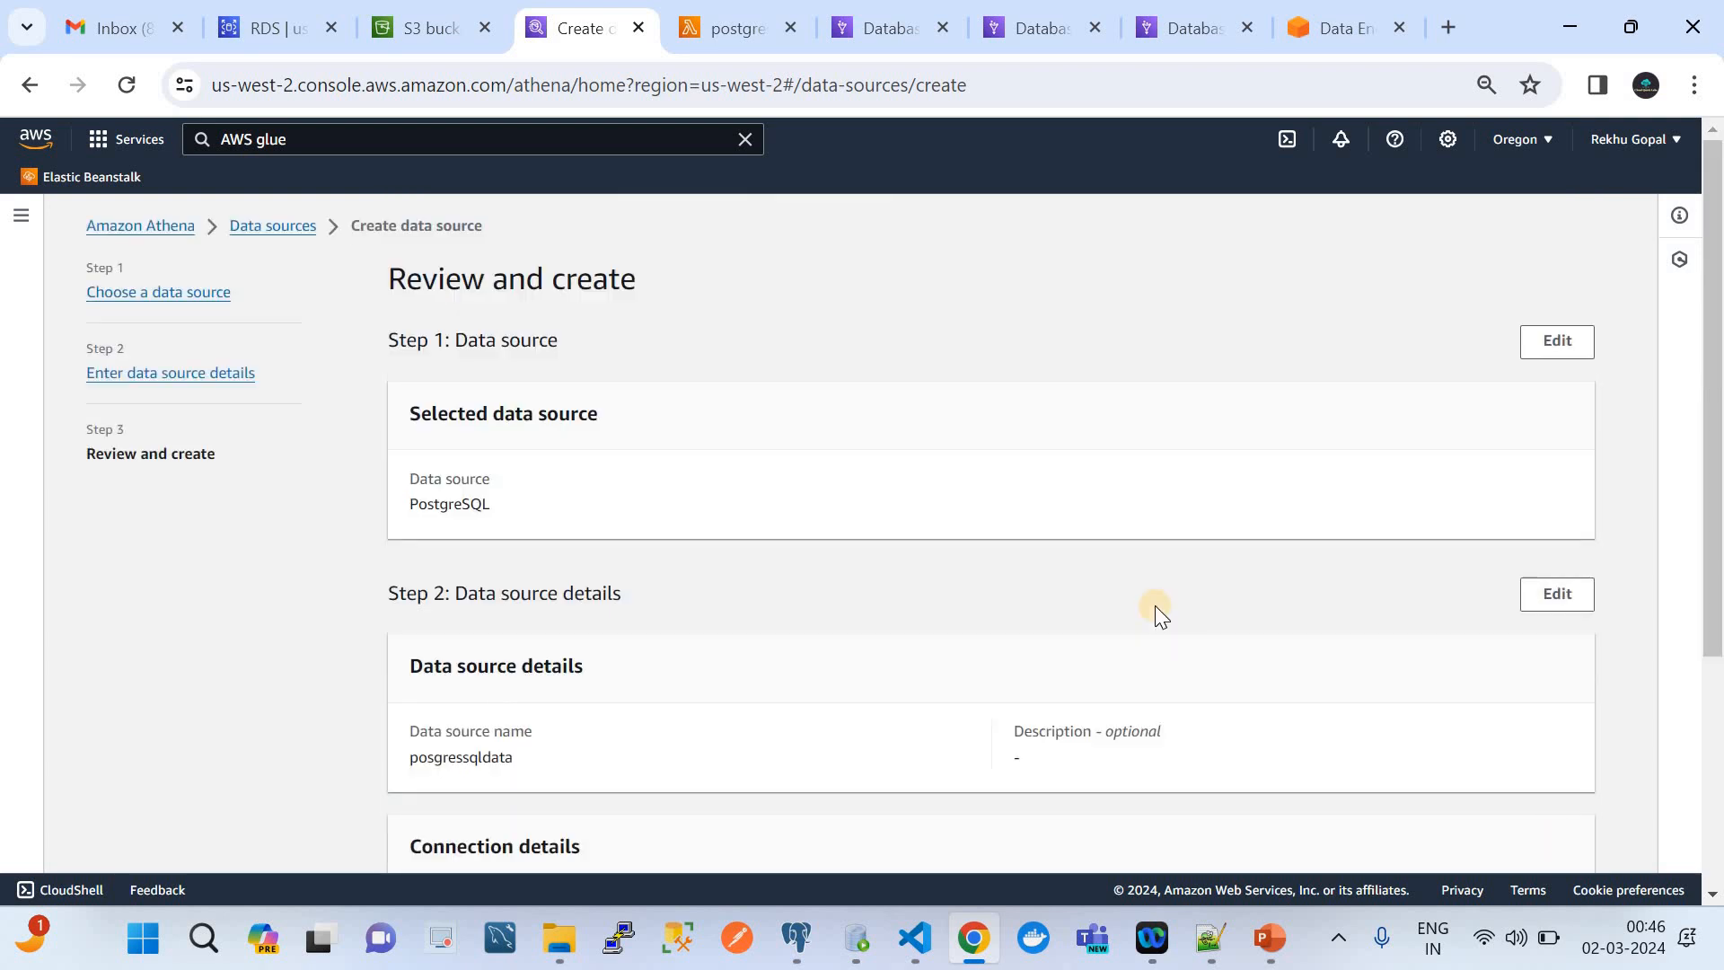
{"action": "scroll", "coordinate": [1155, 606], "scroll_direction": "down", "scroll_amount": 5}
{"action": "left_click", "coordinate": [1512, 852]}
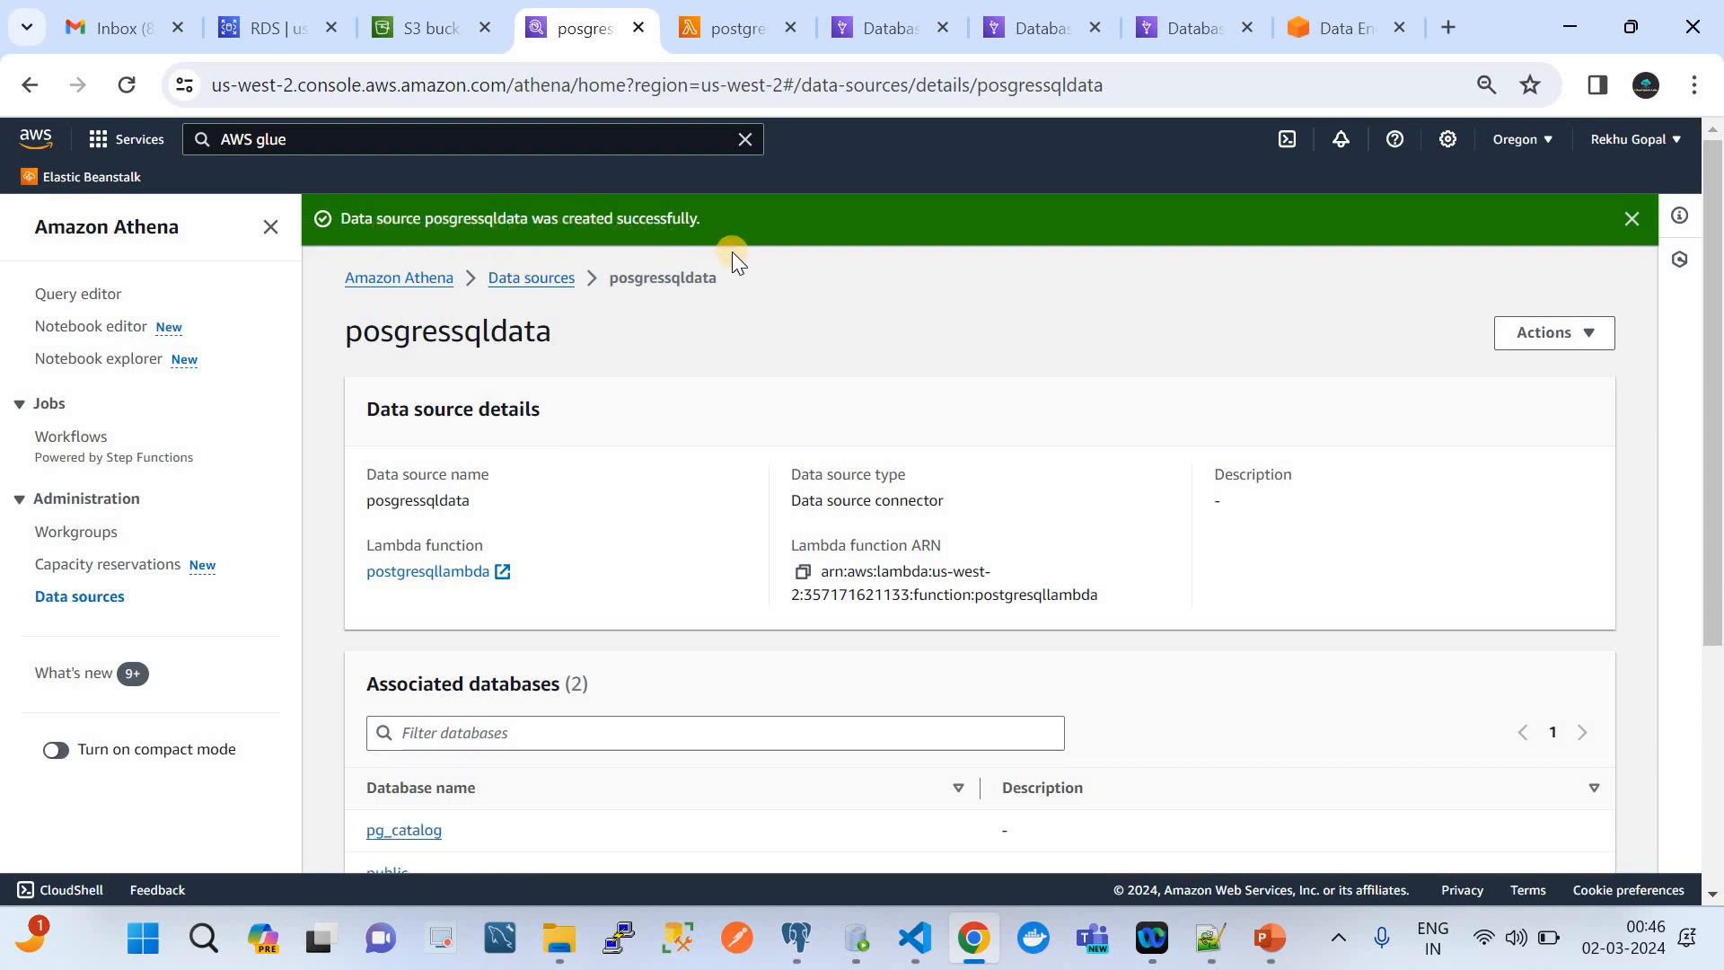
Open posgressqldata from the Athena data sources list and examine its details and associated databases
{"action": "left_click", "coordinate": [532, 279]}
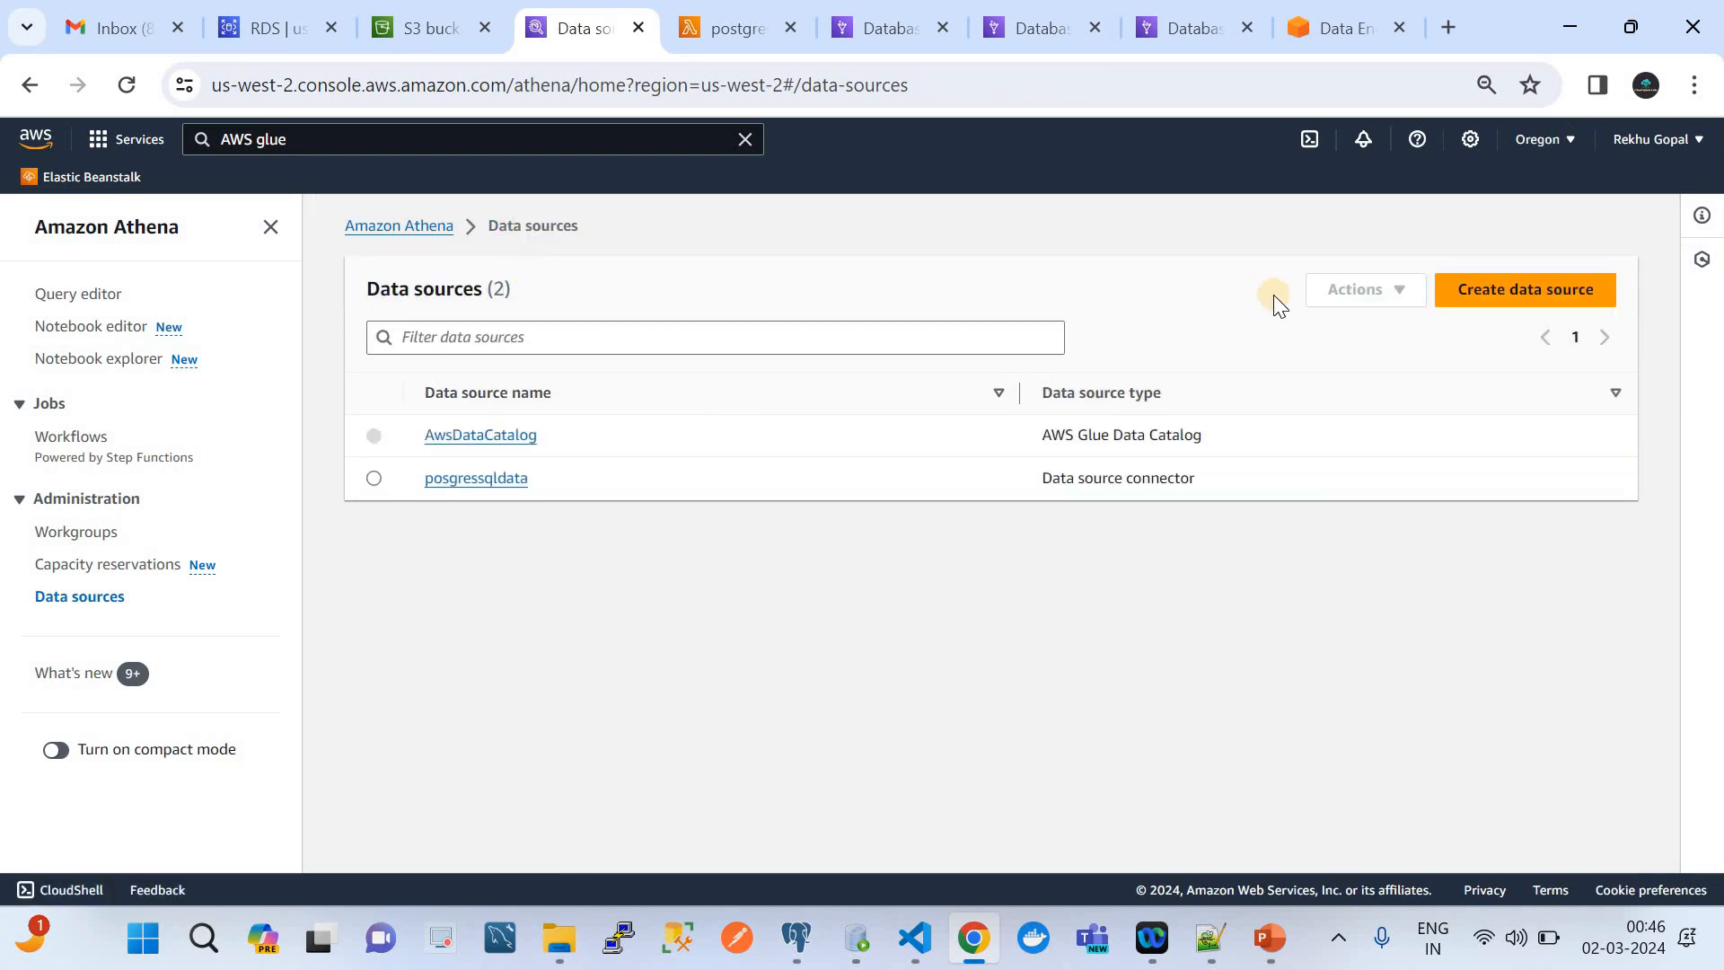
{"action": "left_click", "coordinate": [475, 477]}
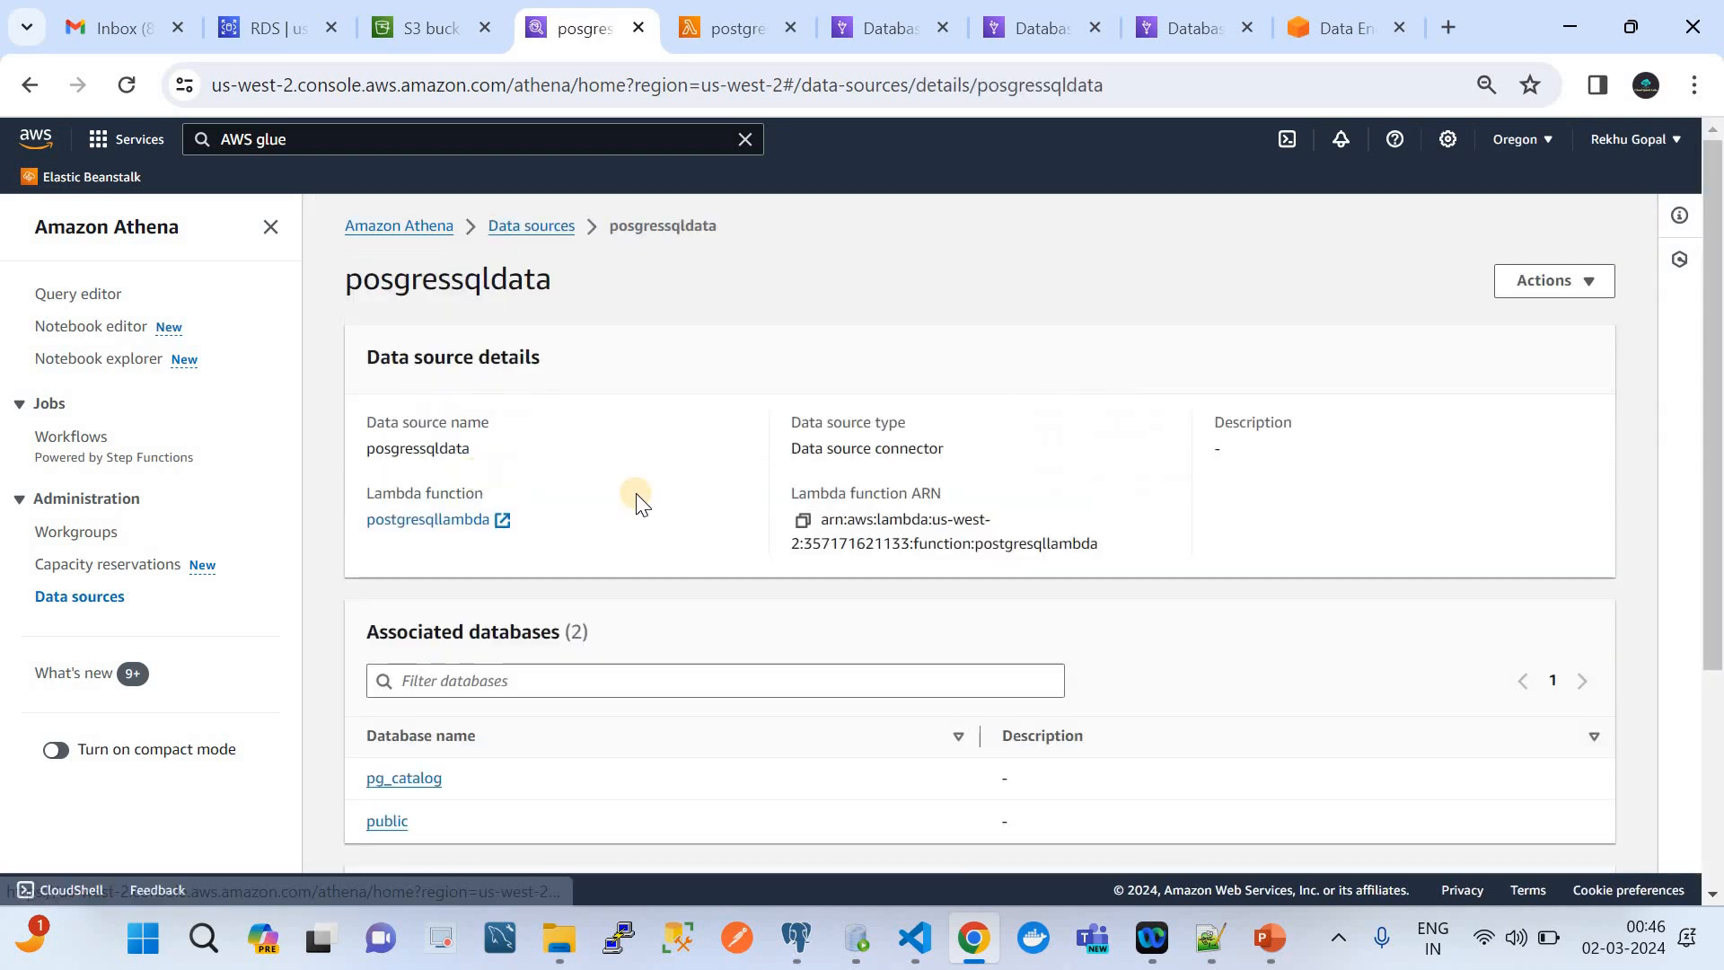
{"action": "scroll", "coordinate": [485, 489], "scroll_direction": "down", "scroll_amount": 3}
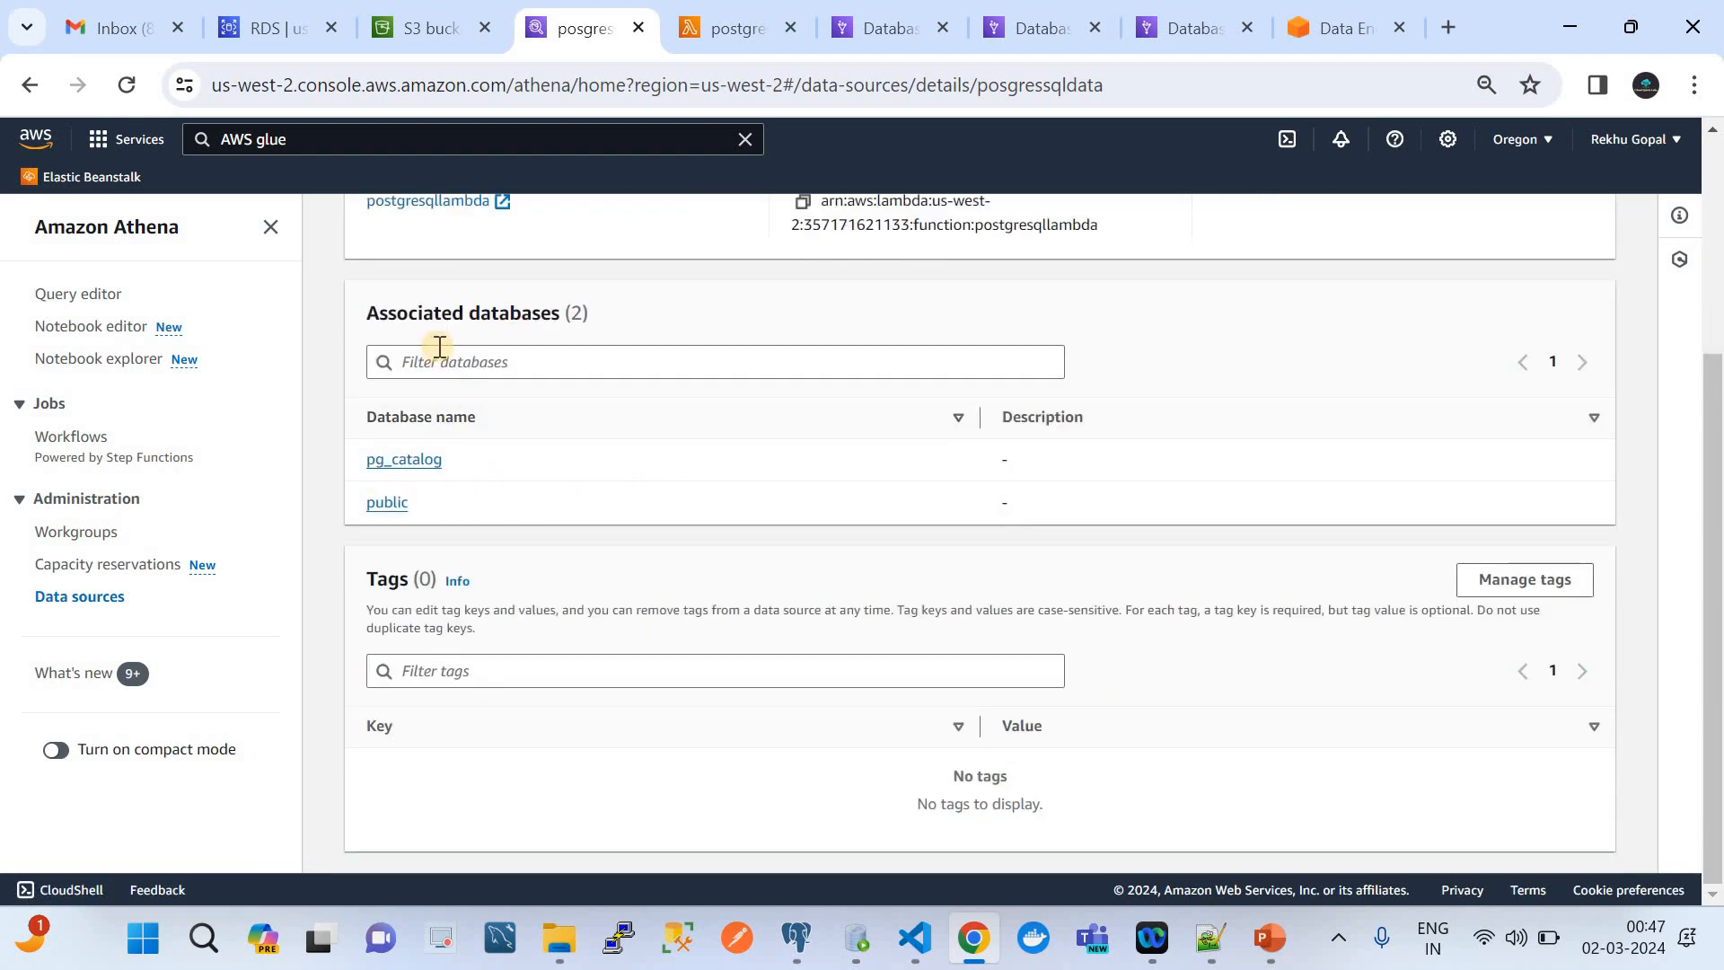
{"action": "scroll", "coordinate": [521, 413], "scroll_direction": "up", "scroll_amount": 2}
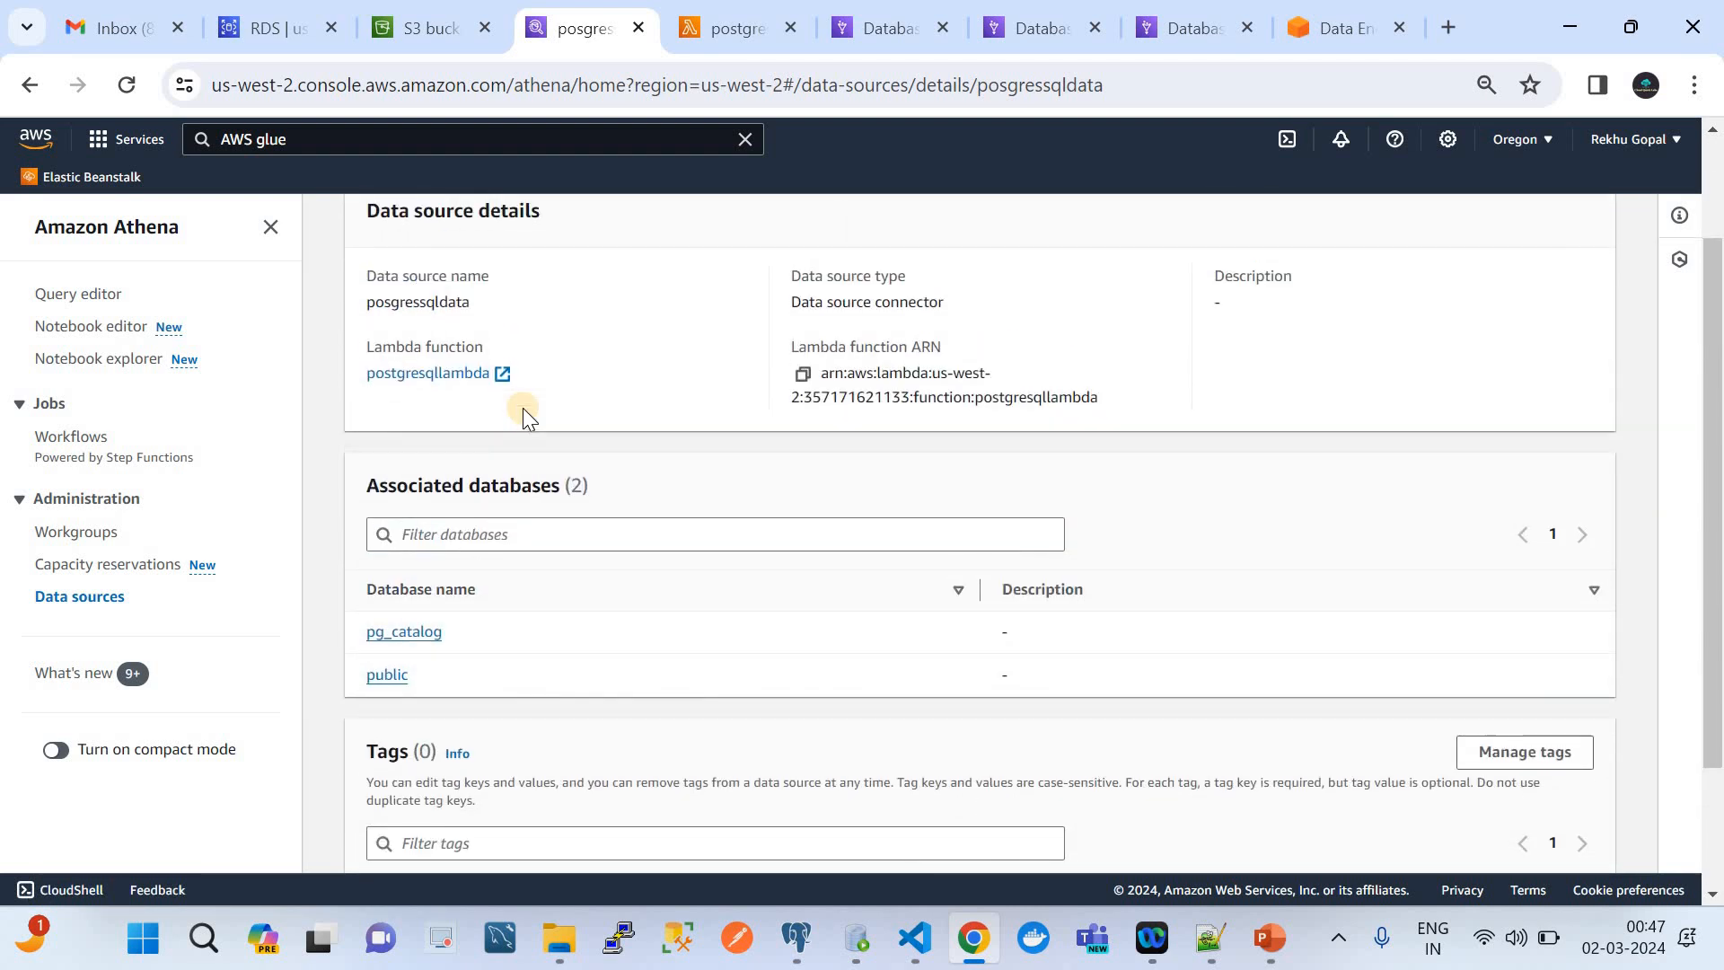
Open the employees table in the public database of posgressqldata, examine its columns, and glance at the federated query diagram in PowerPoint
{"action": "scroll", "coordinate": [523, 408], "scroll_direction": "up", "scroll_amount": 2}
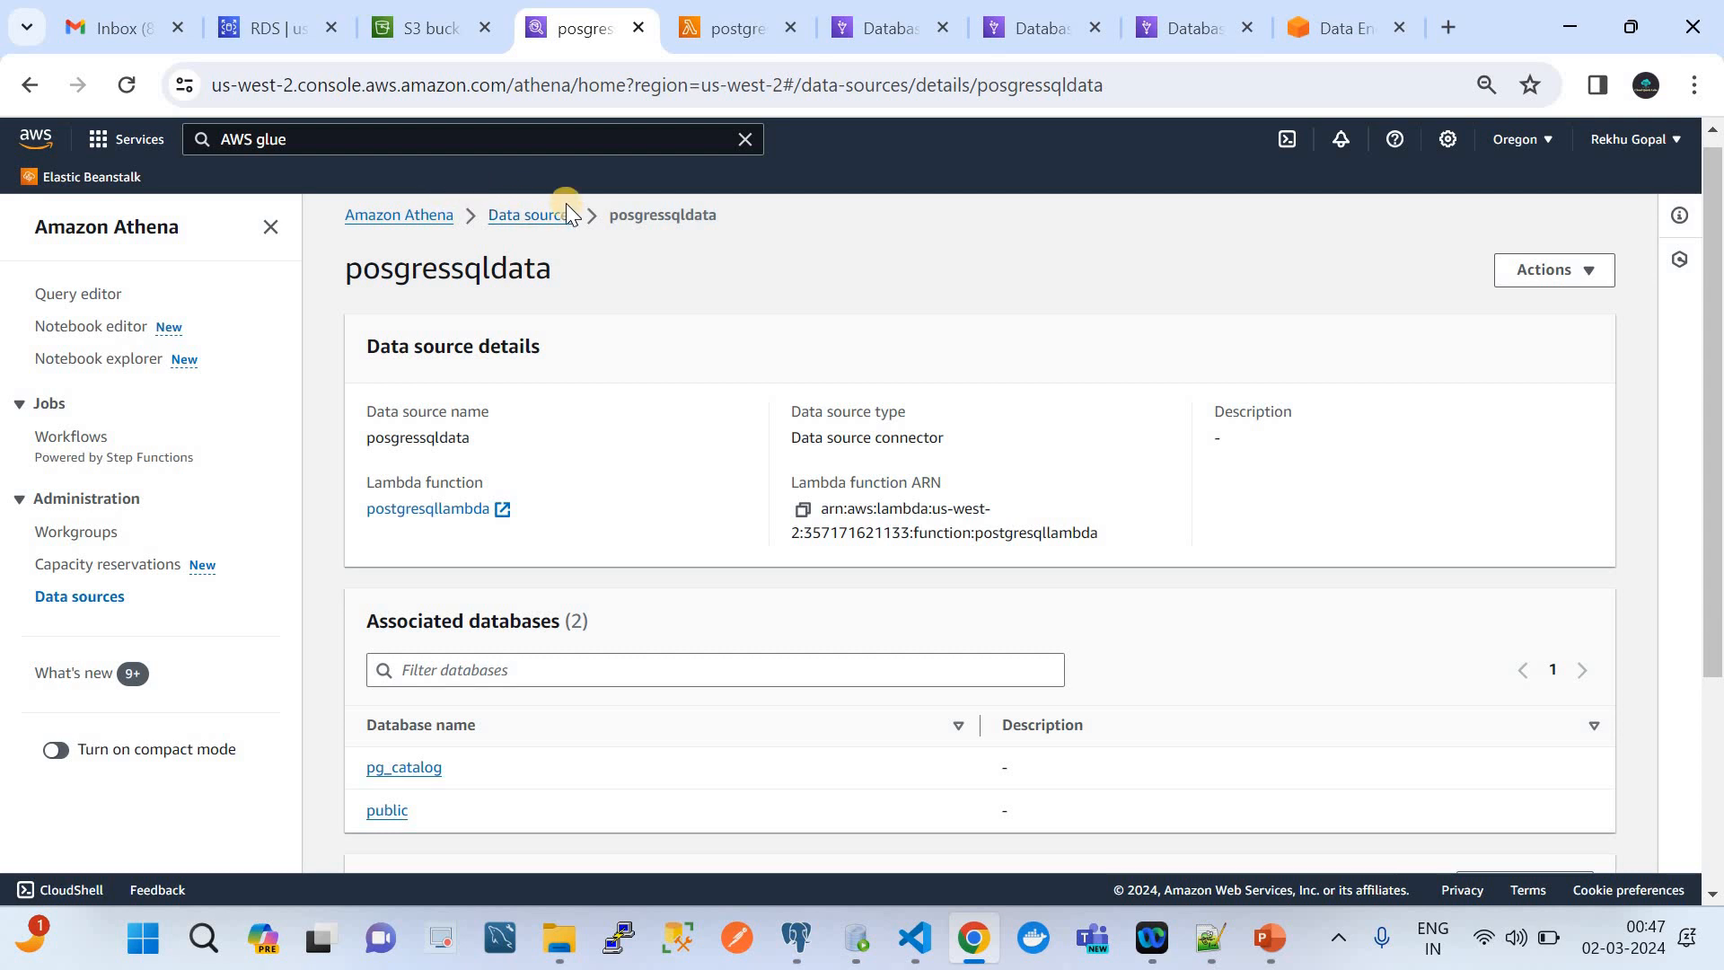
{"action": "scroll", "coordinate": [503, 404], "scroll_direction": "down", "scroll_amount": 2}
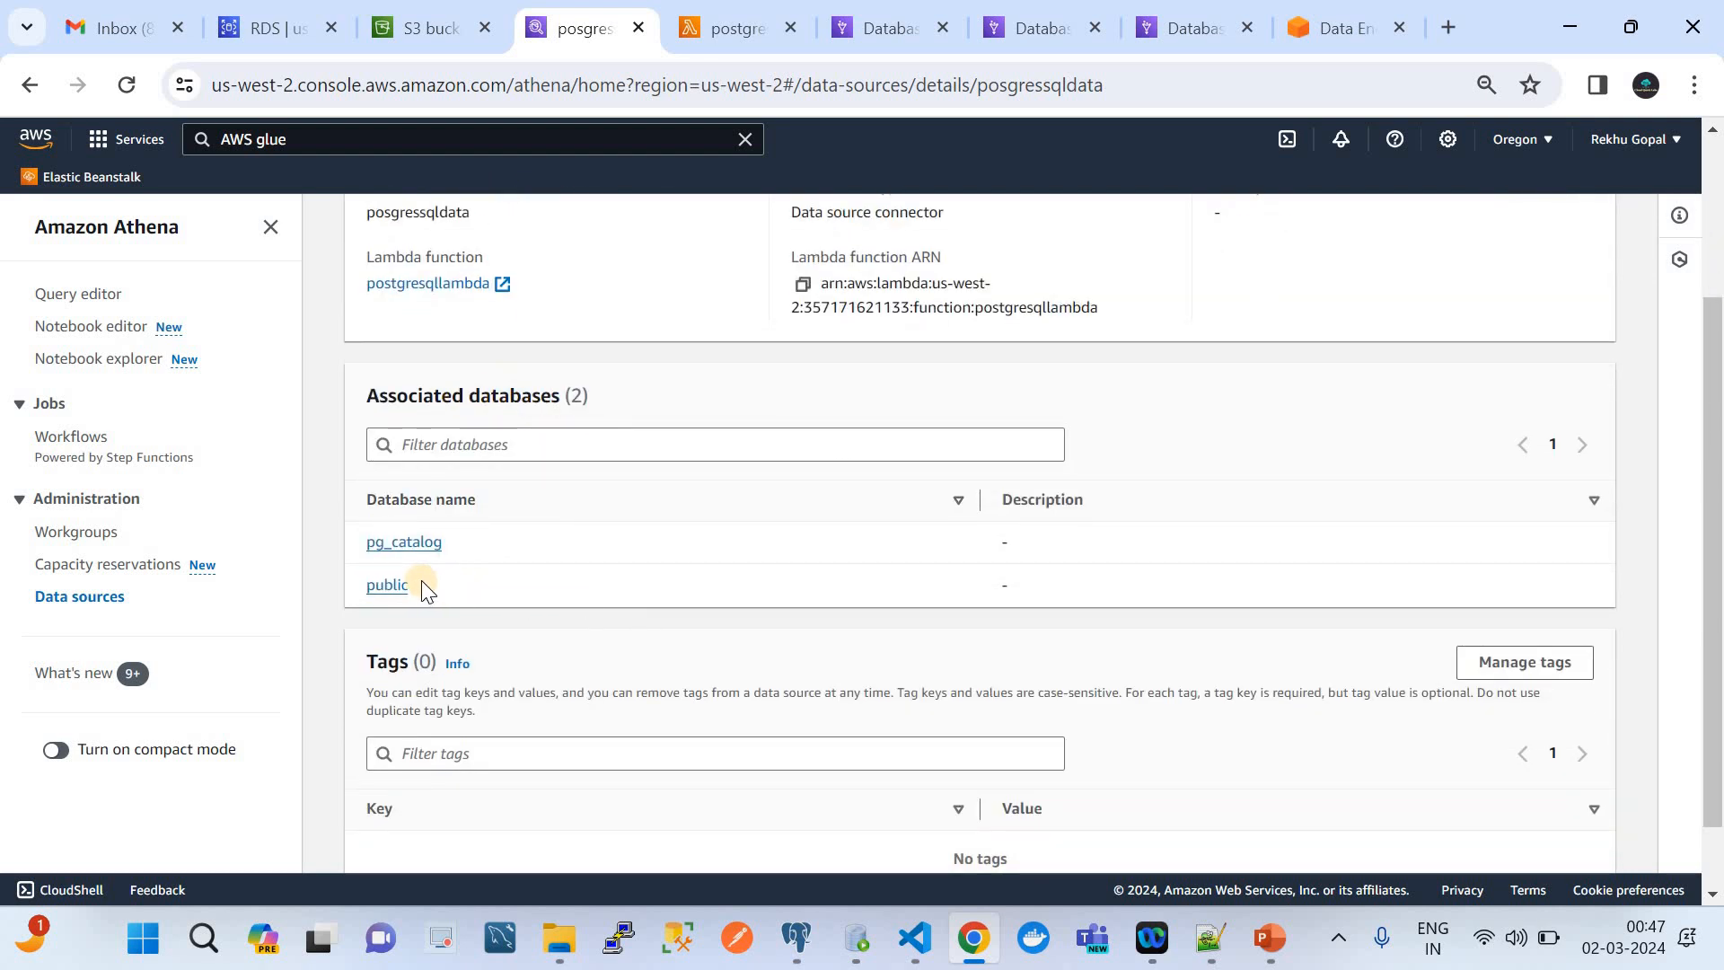
{"action": "left_click", "coordinate": [392, 586]}
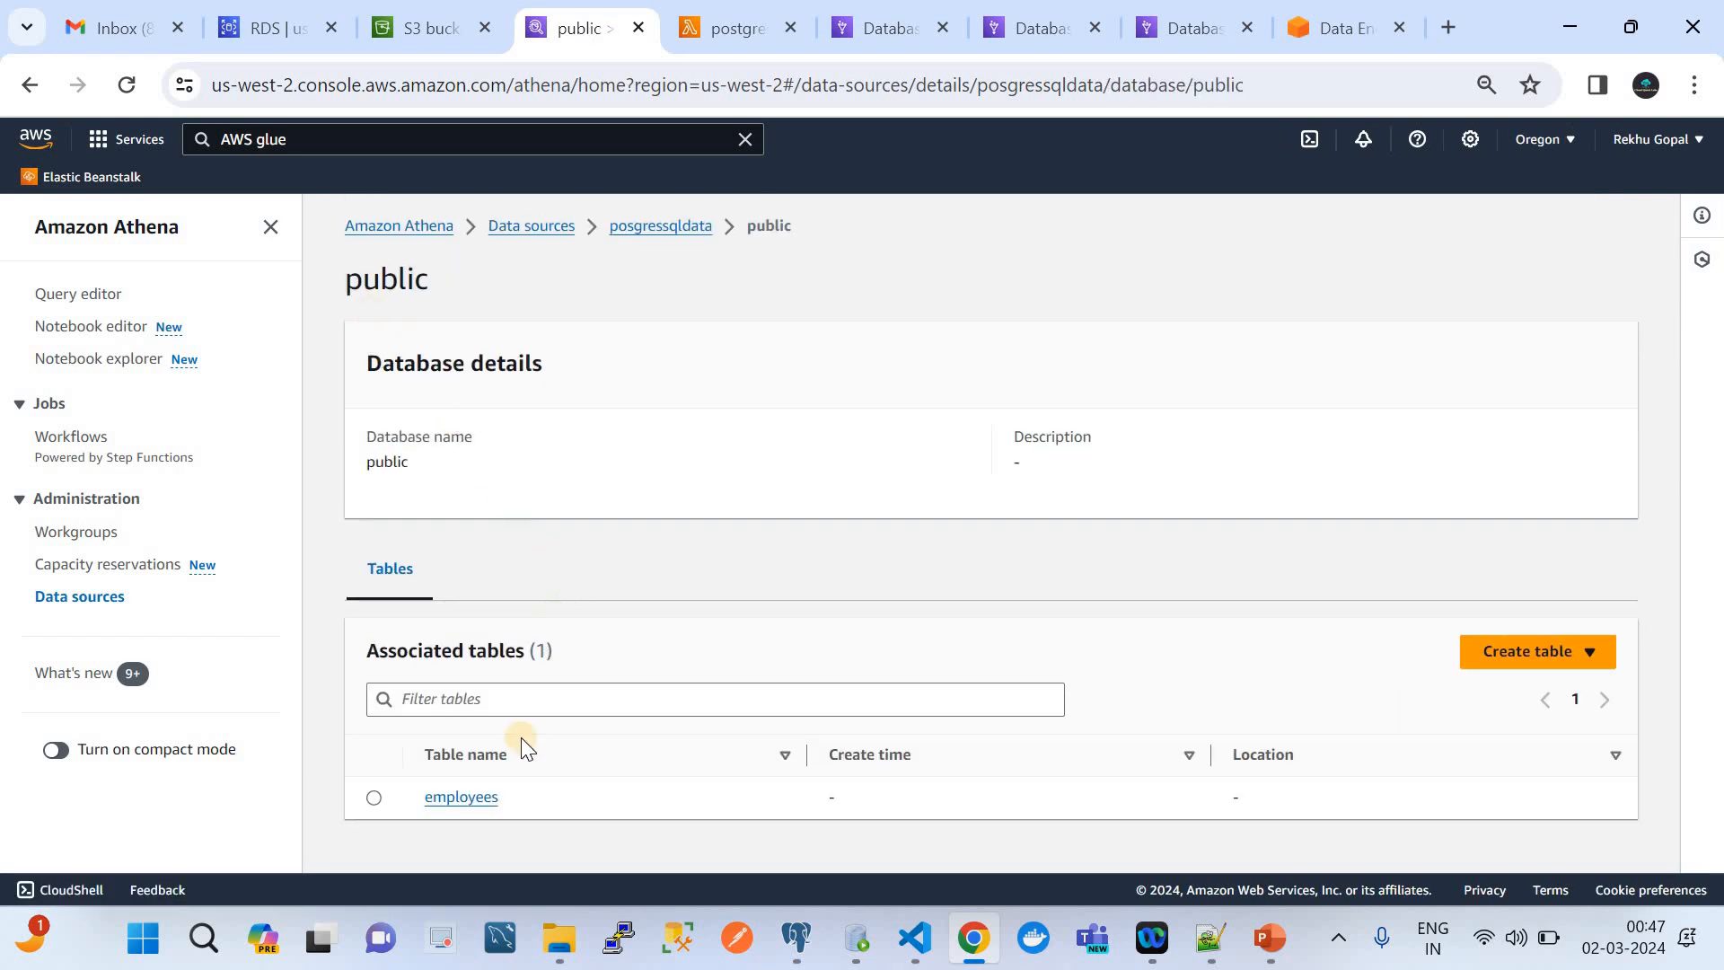
{"action": "left_click", "coordinate": [476, 796]}
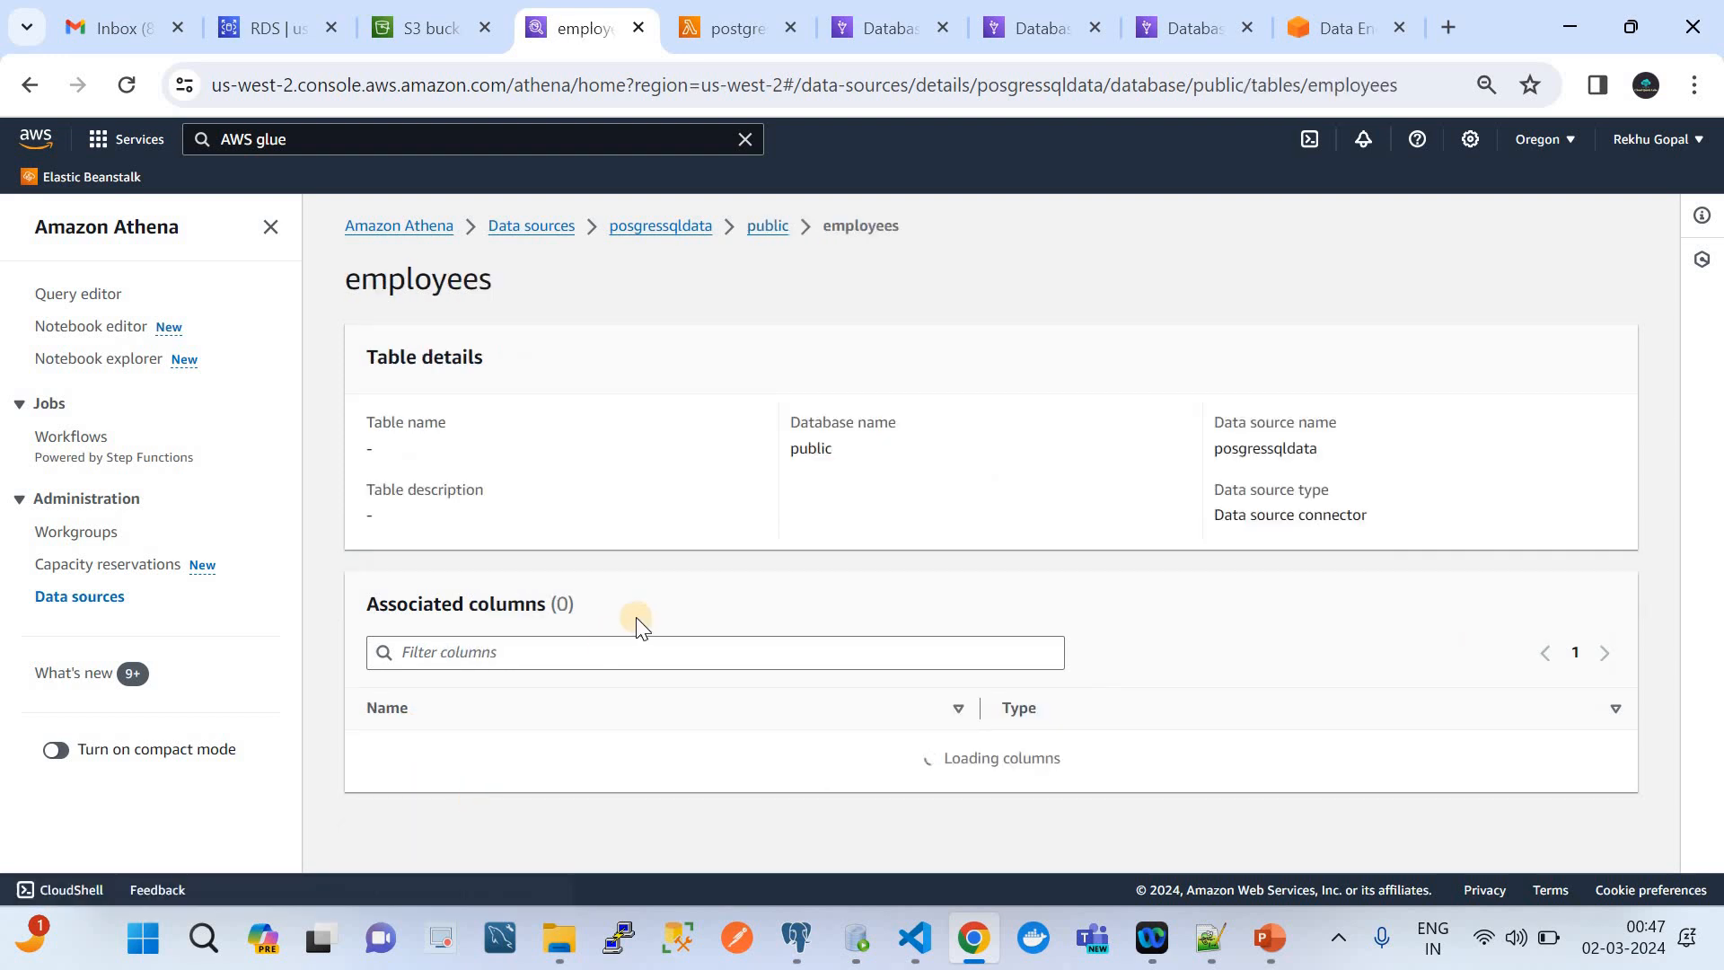
{"action": "scroll", "coordinate": [639, 618], "scroll_direction": "down", "scroll_amount": 1}
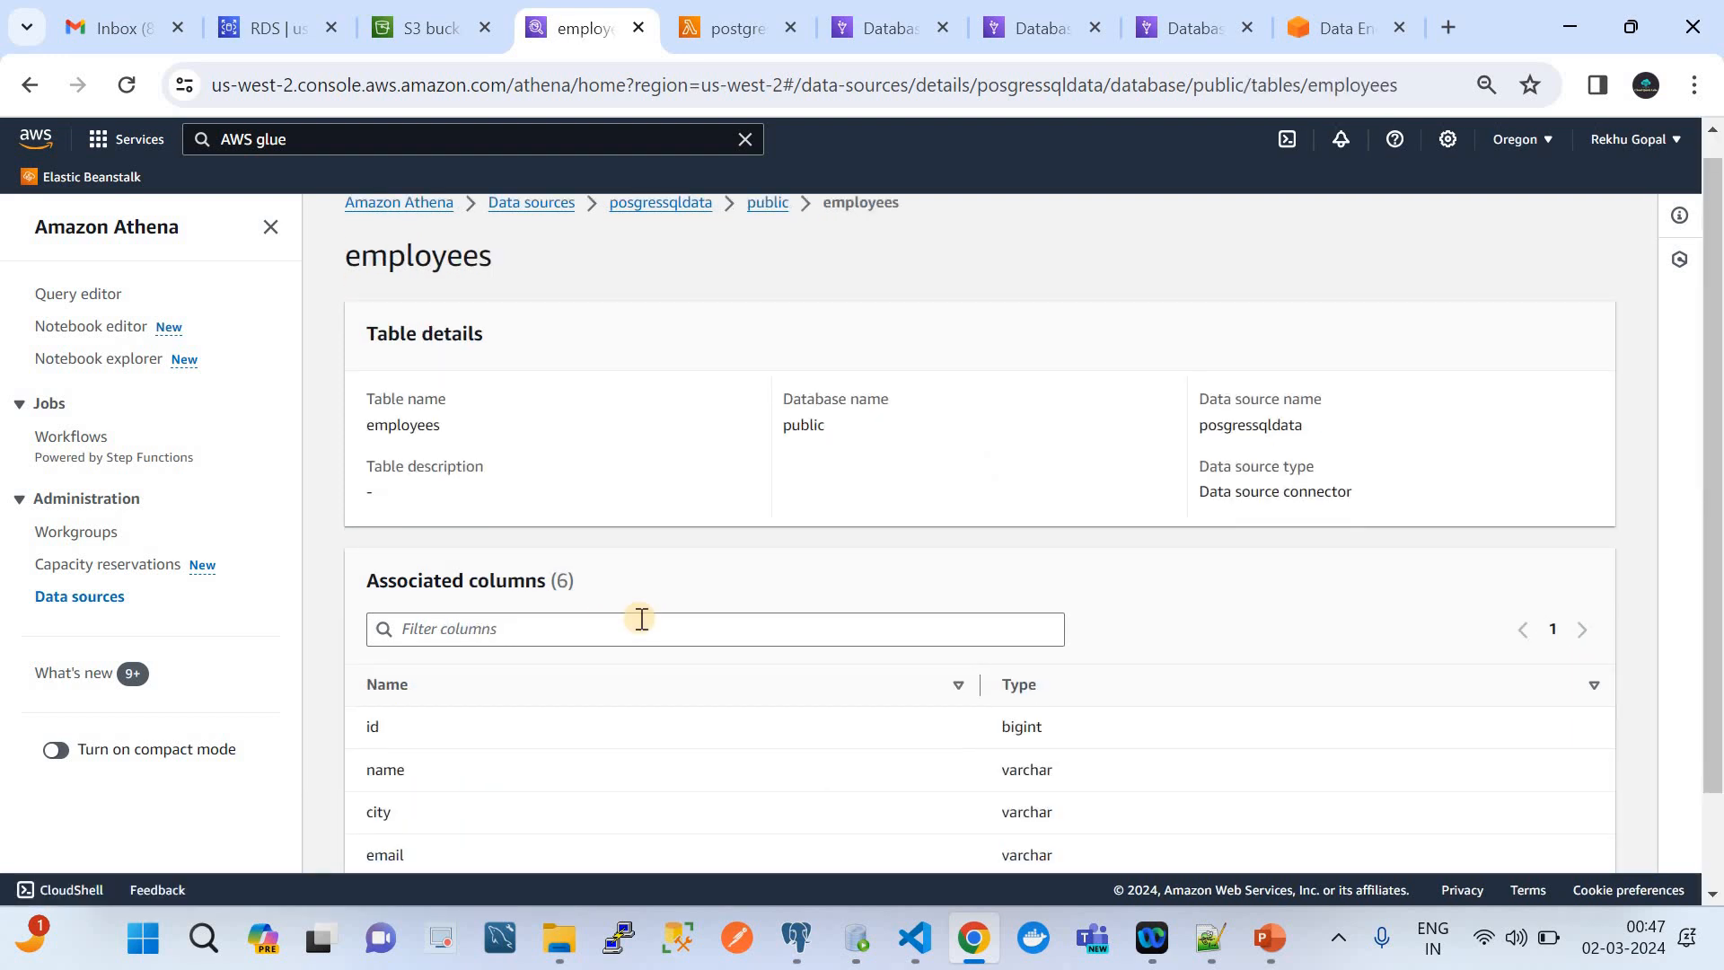
{"action": "scroll", "coordinate": [642, 618], "scroll_direction": "down", "scroll_amount": 2}
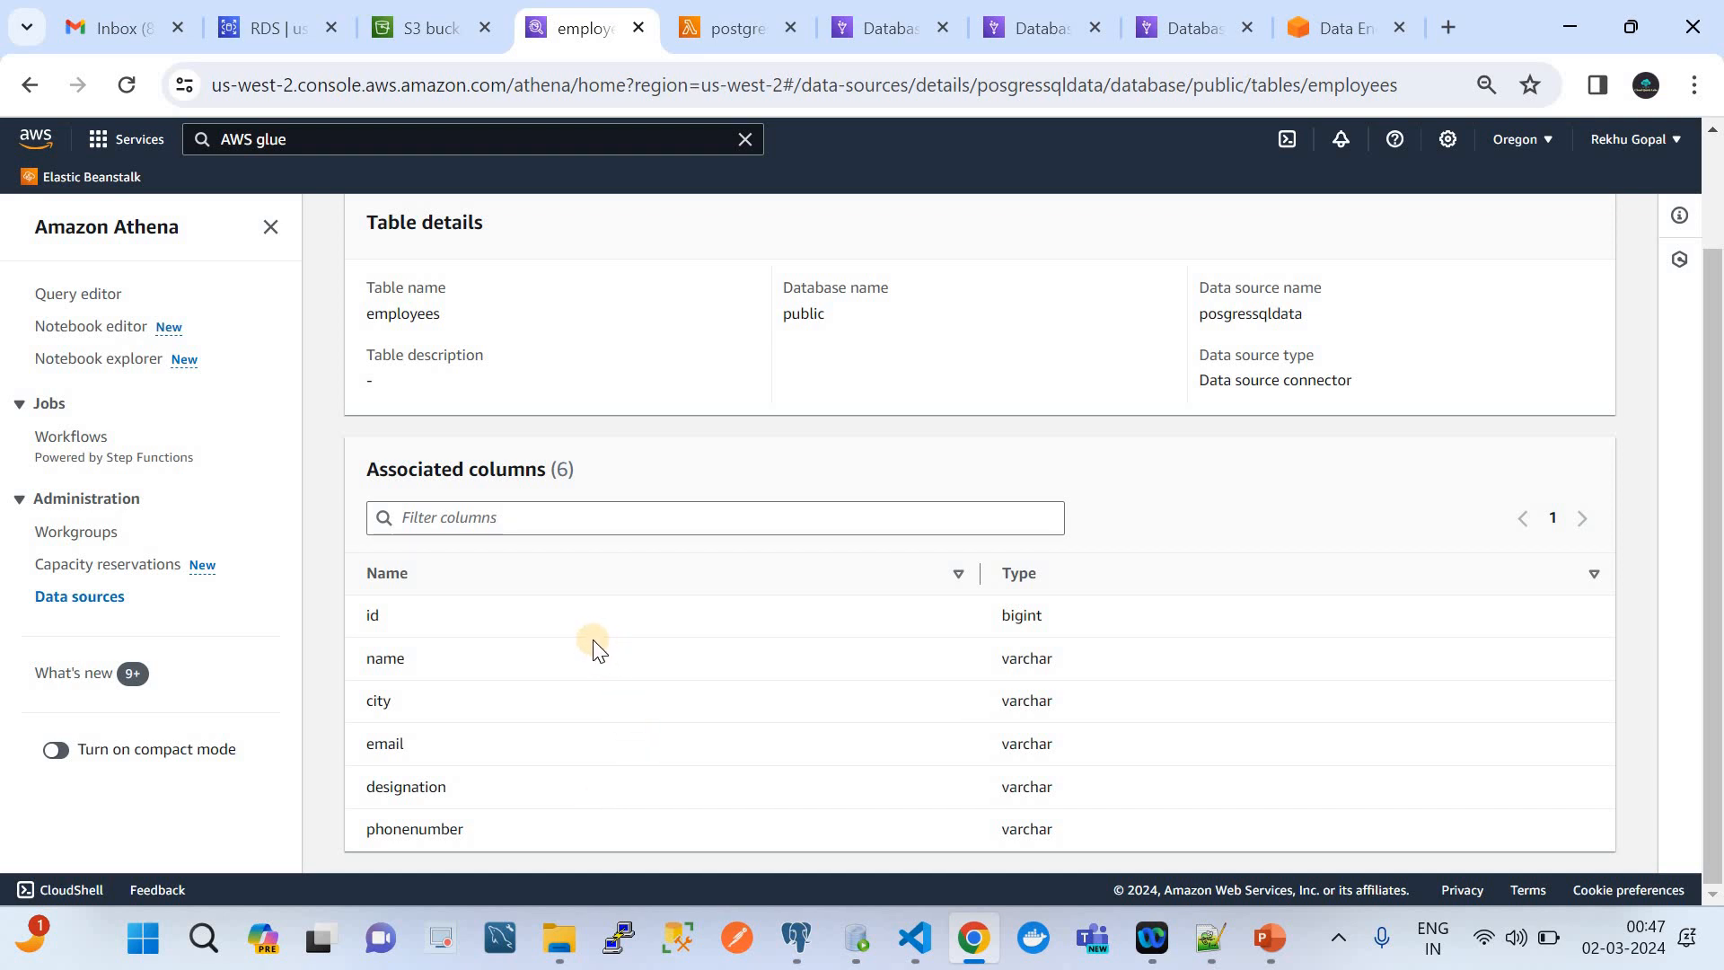
{"action": "left_click", "coordinate": [1271, 957]}
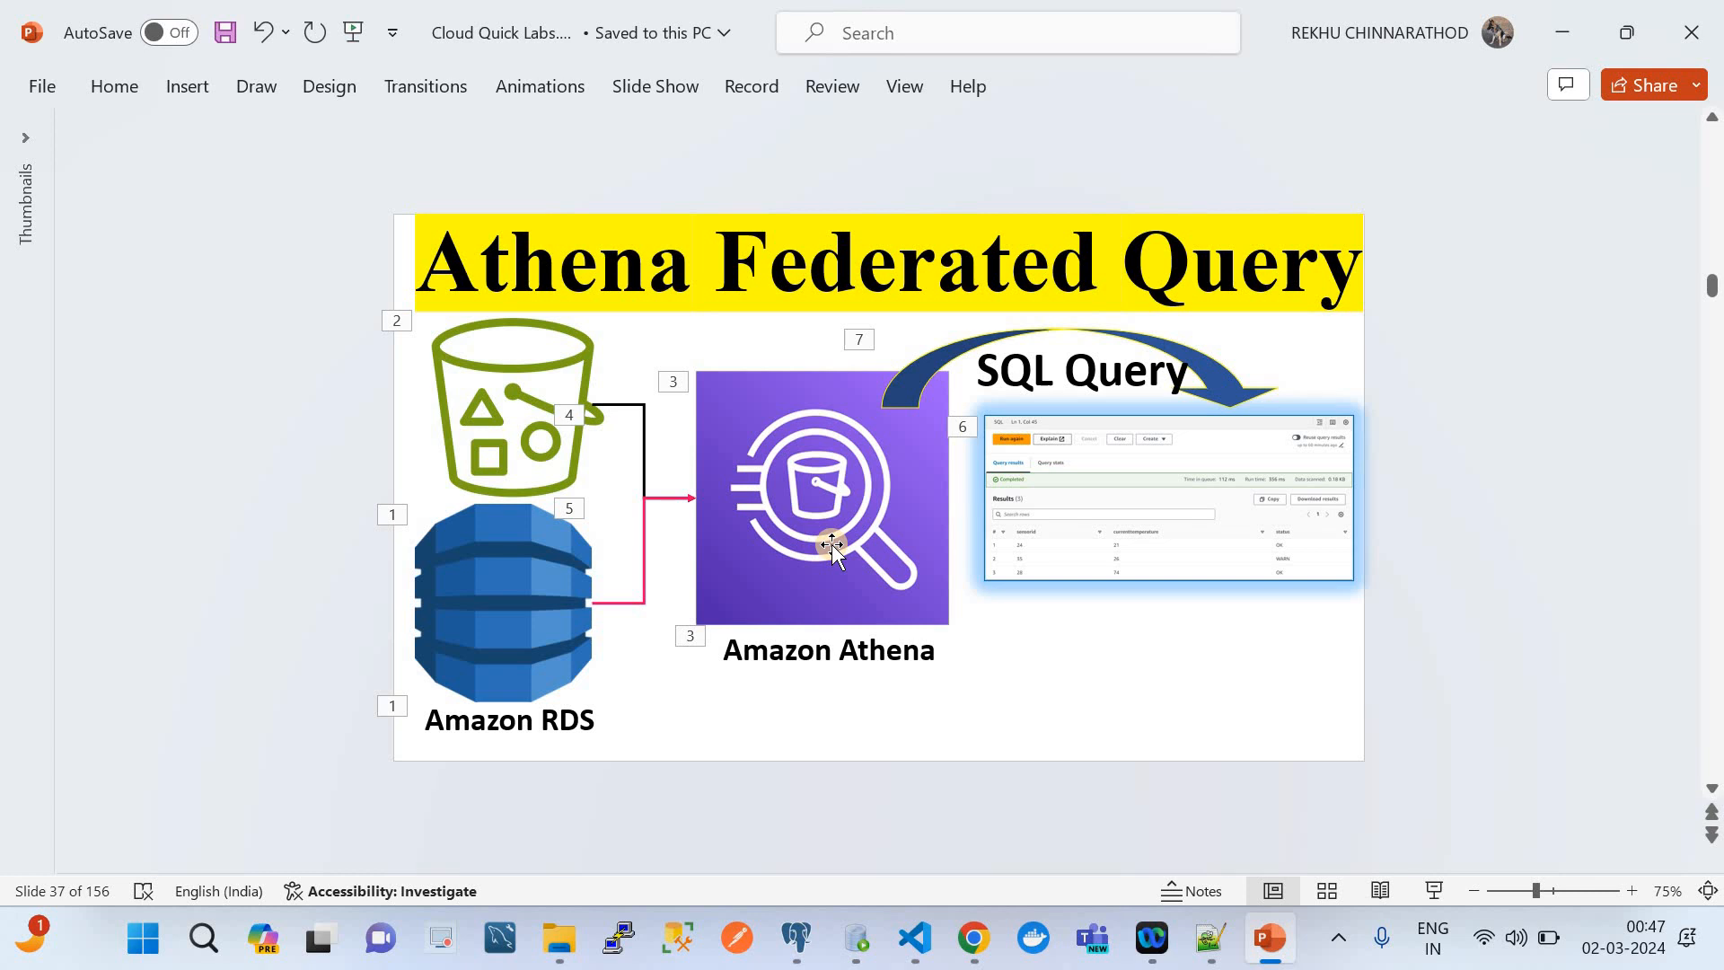
{"action": "left_click", "coordinate": [973, 937]}
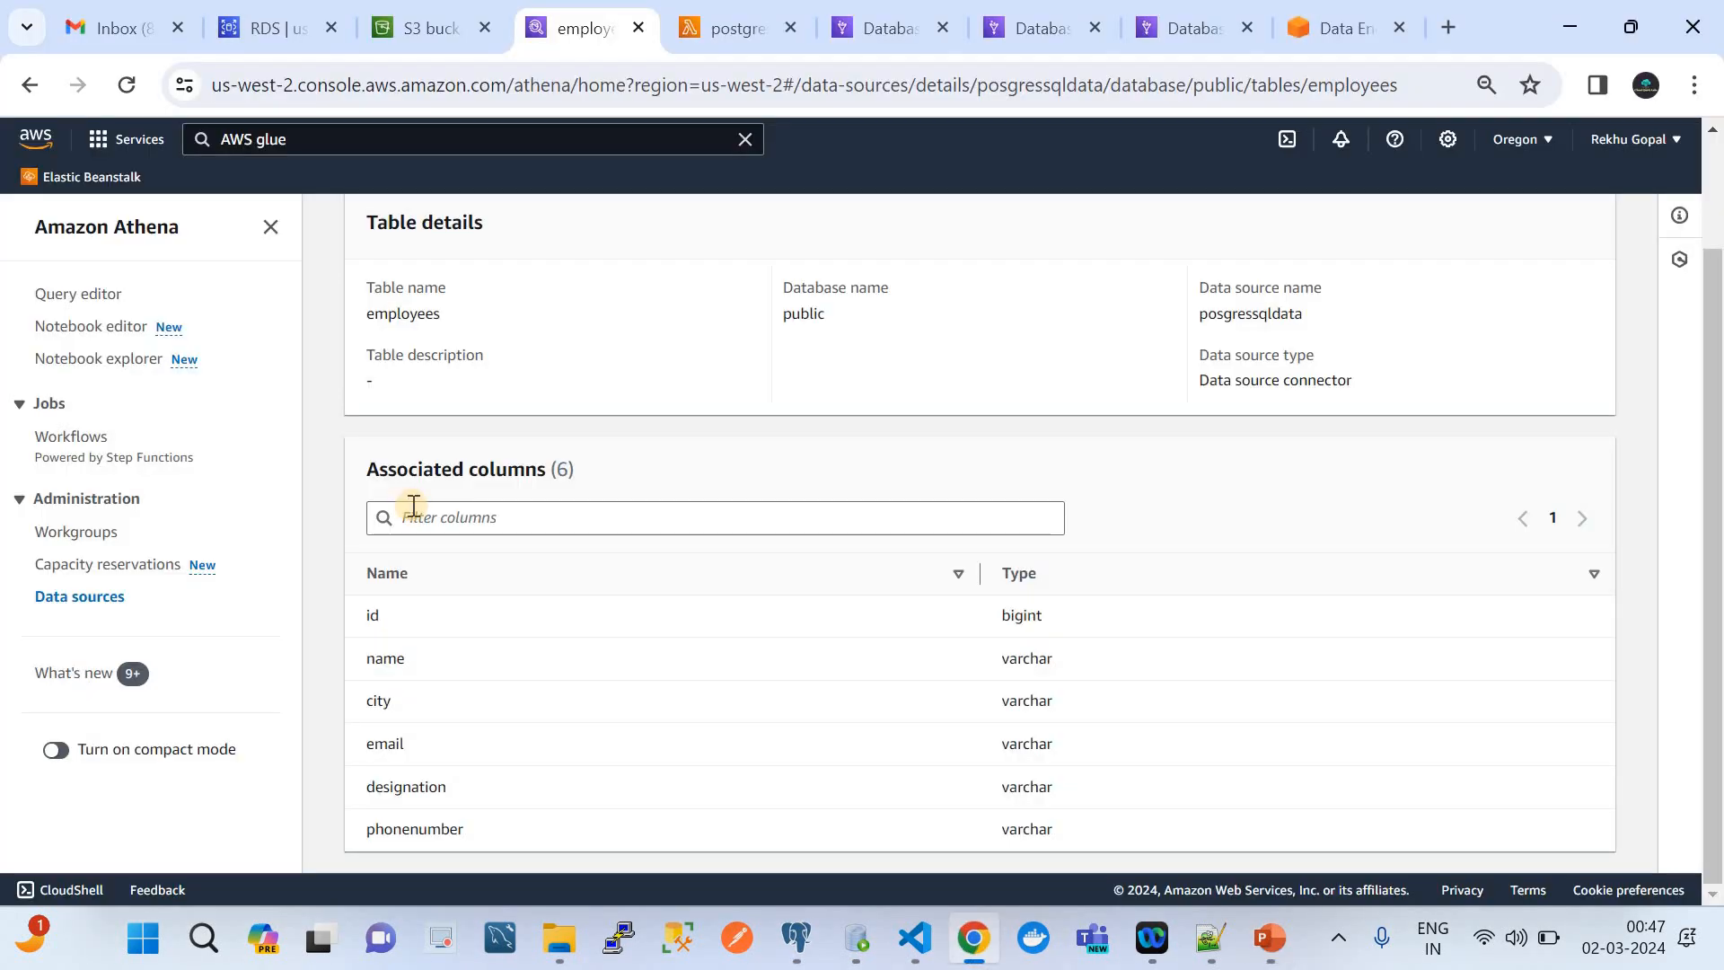
Open the Athena query editor and close Query 6, Query 7 and Query 9, confirming each closure
{"action": "left_click", "coordinate": [88, 293]}
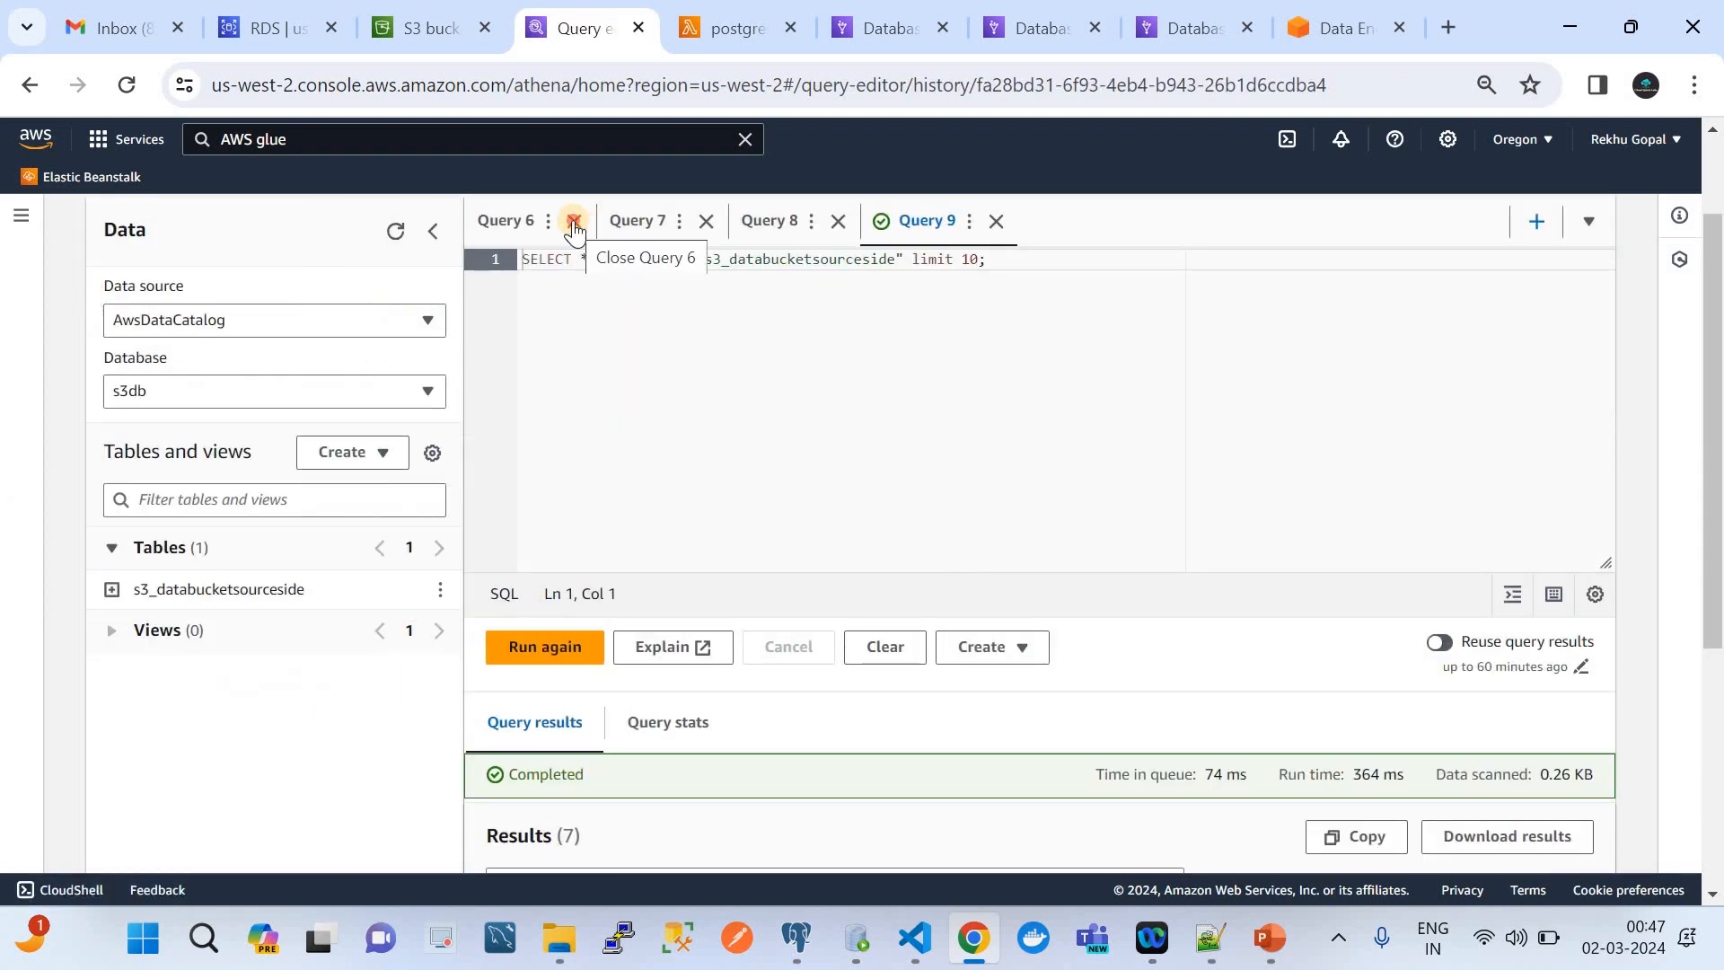
{"action": "left_click", "coordinate": [573, 222]}
{"action": "left_click", "coordinate": [1048, 589]}
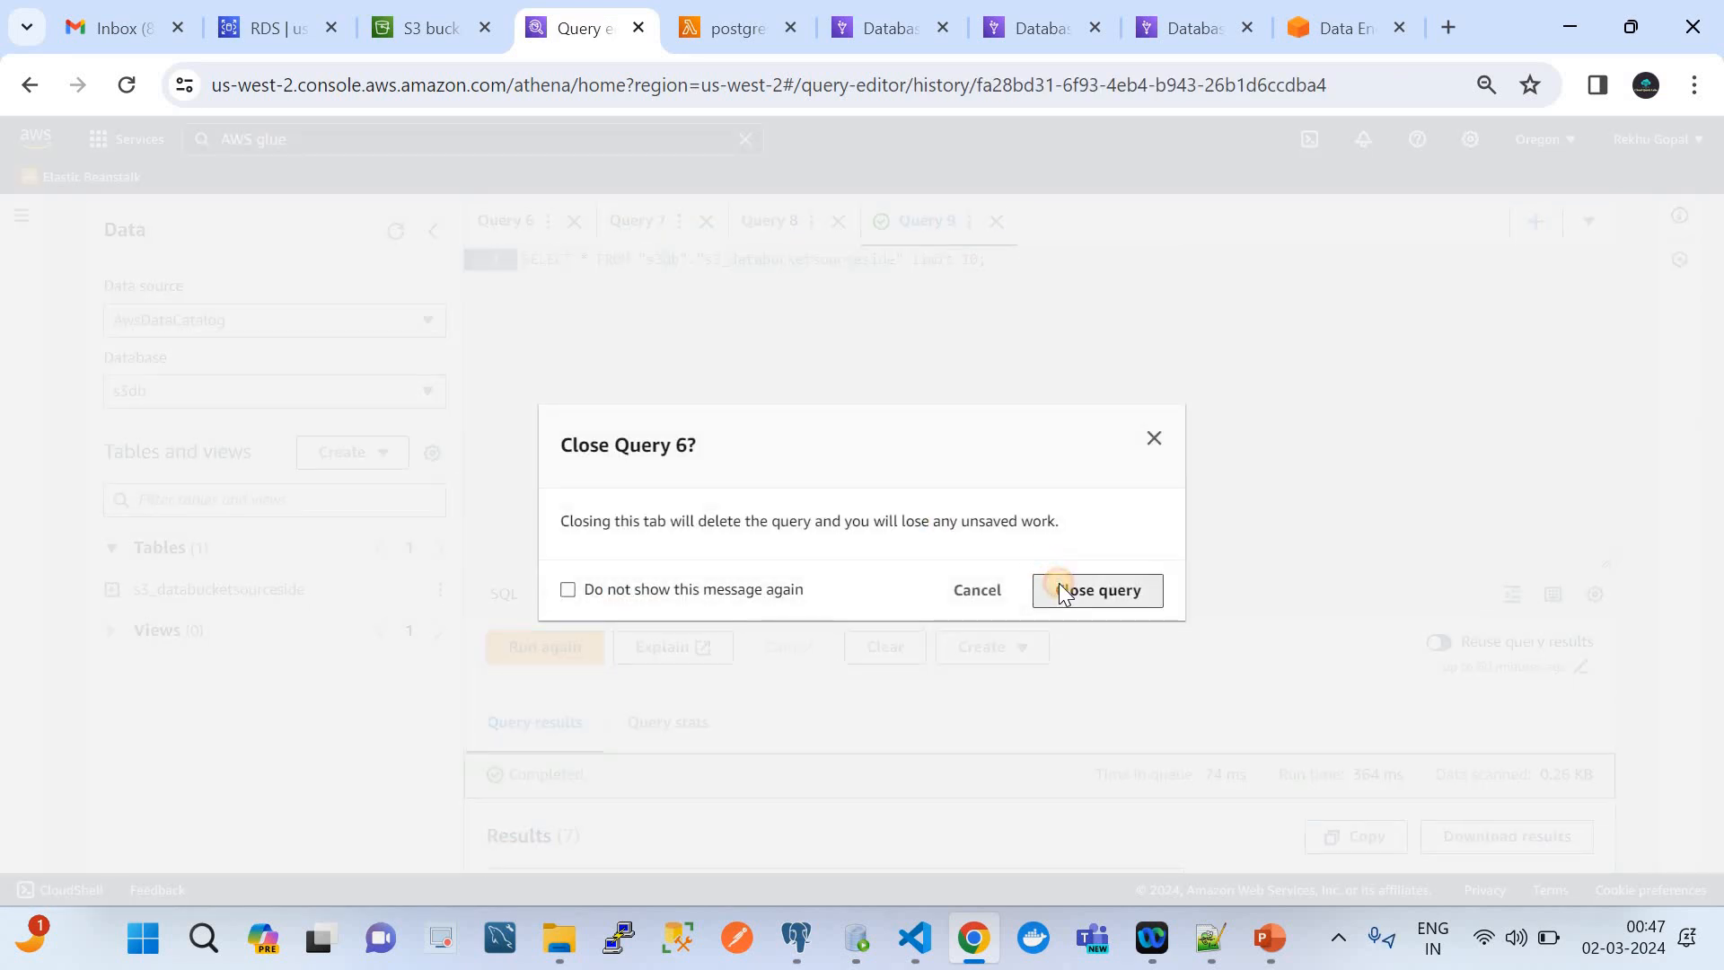
{"action": "left_click", "coordinate": [525, 229]}
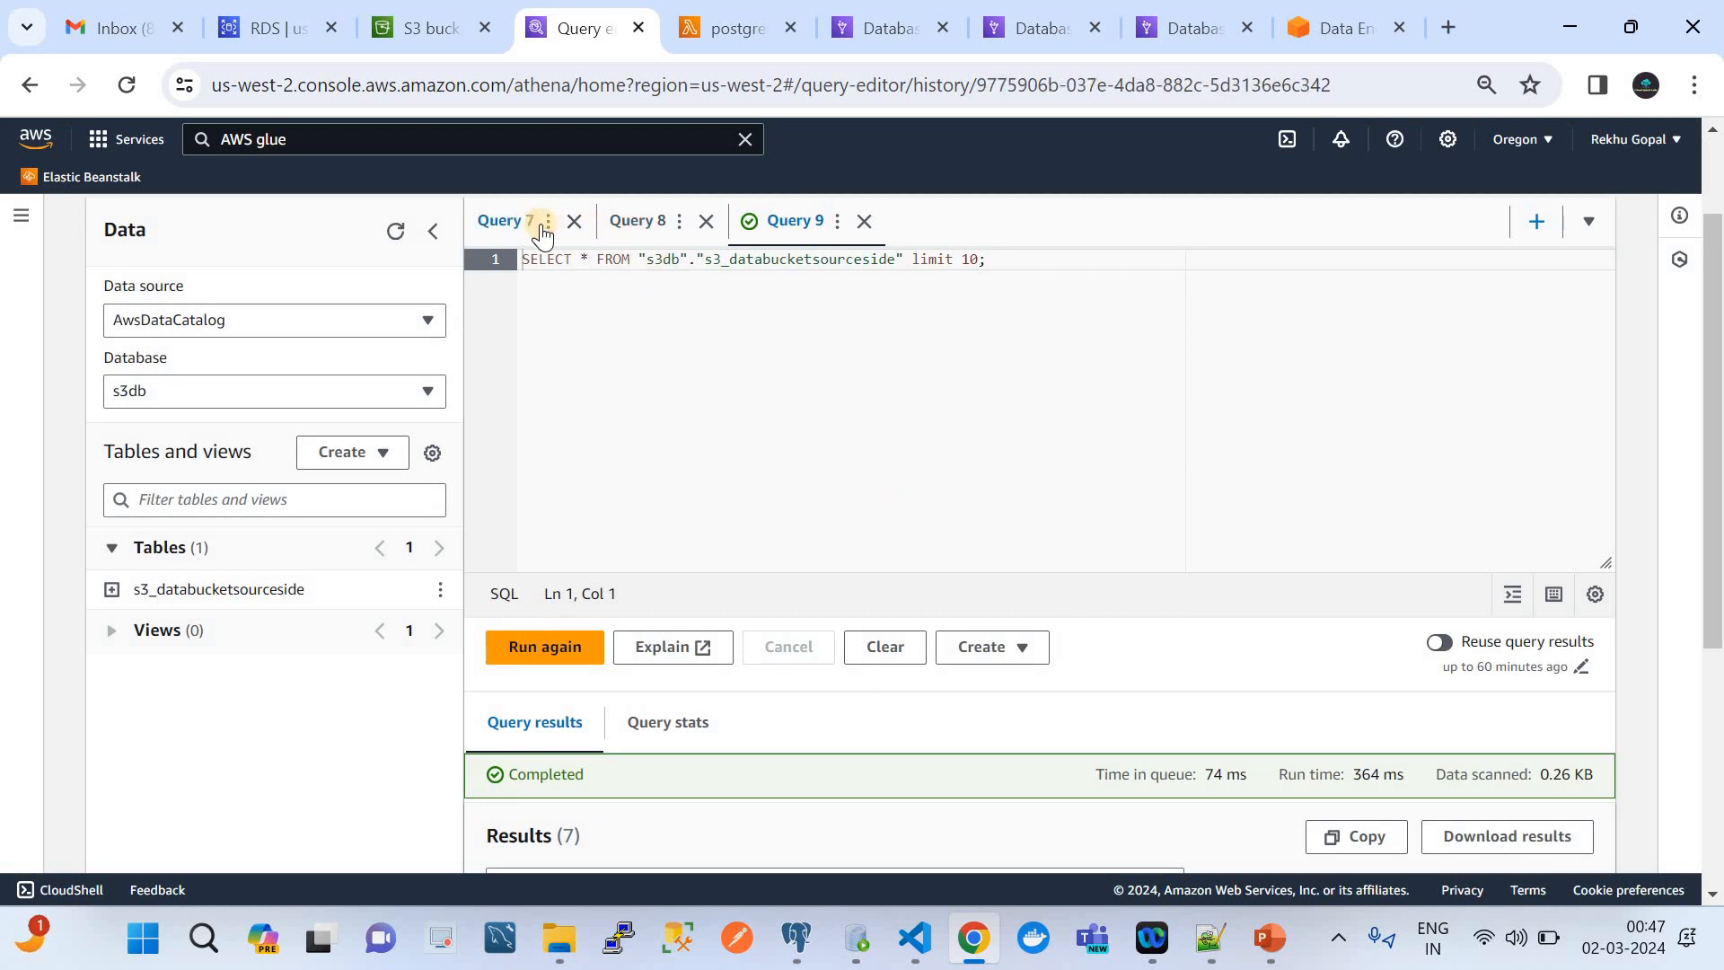
{"action": "left_click", "coordinate": [574, 222]}
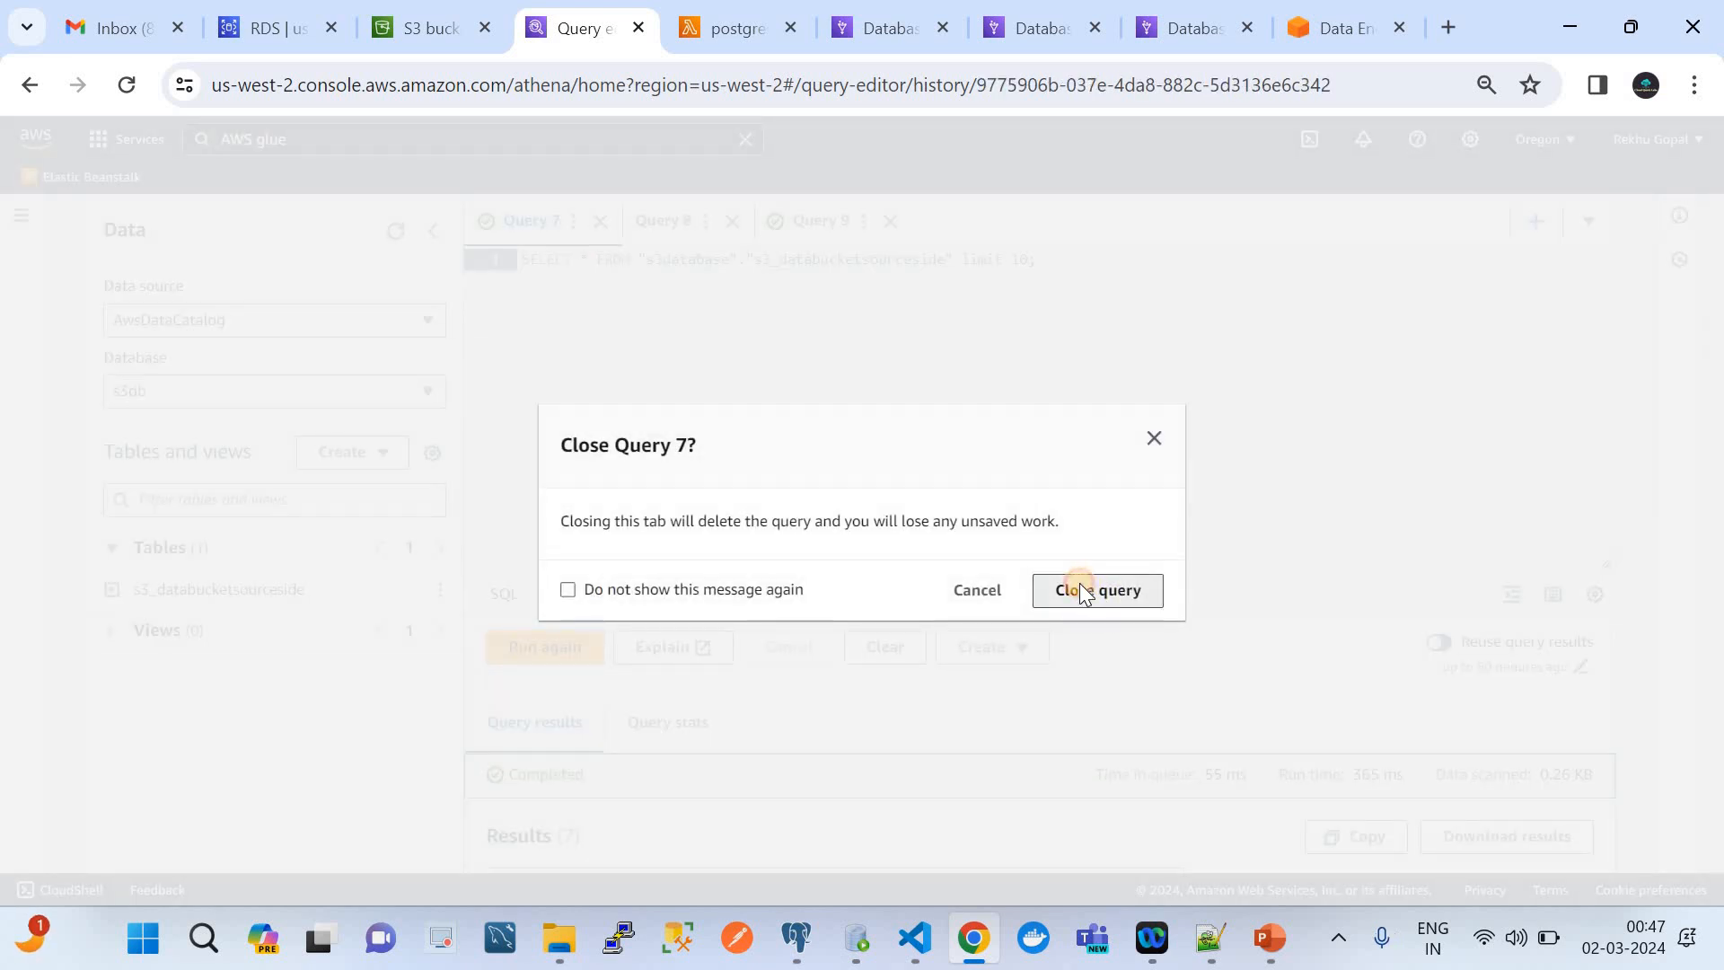
{"action": "left_click", "coordinate": [1082, 589]}
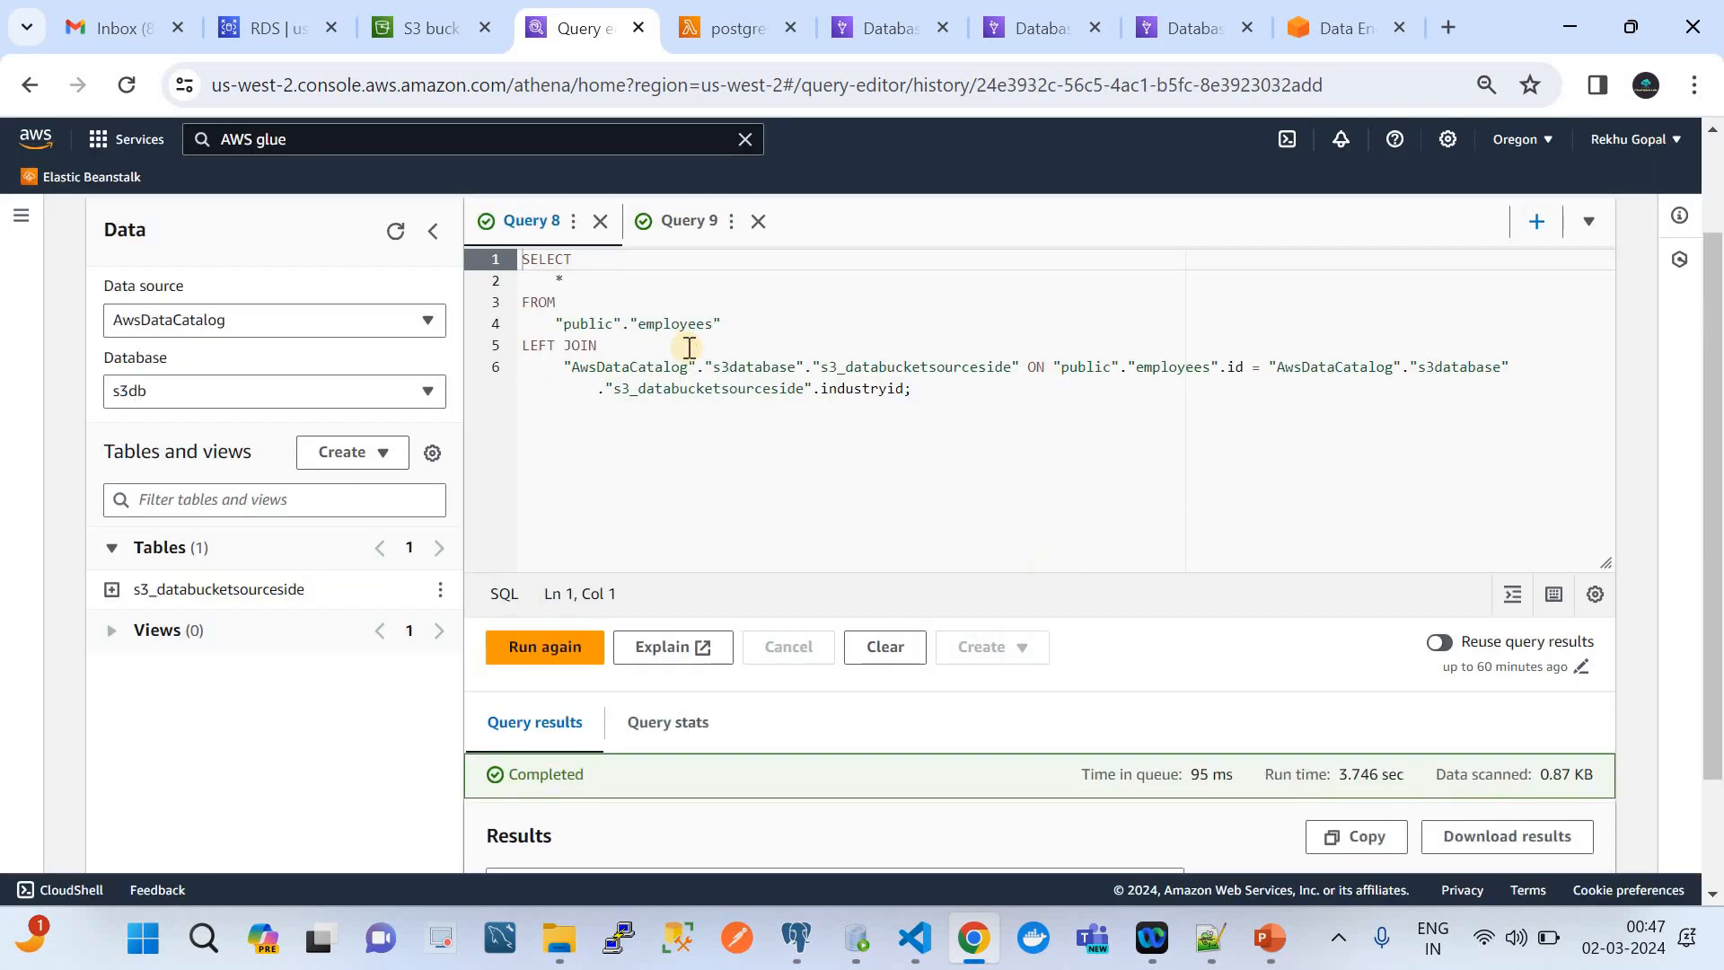
{"action": "left_click", "coordinate": [677, 224]}
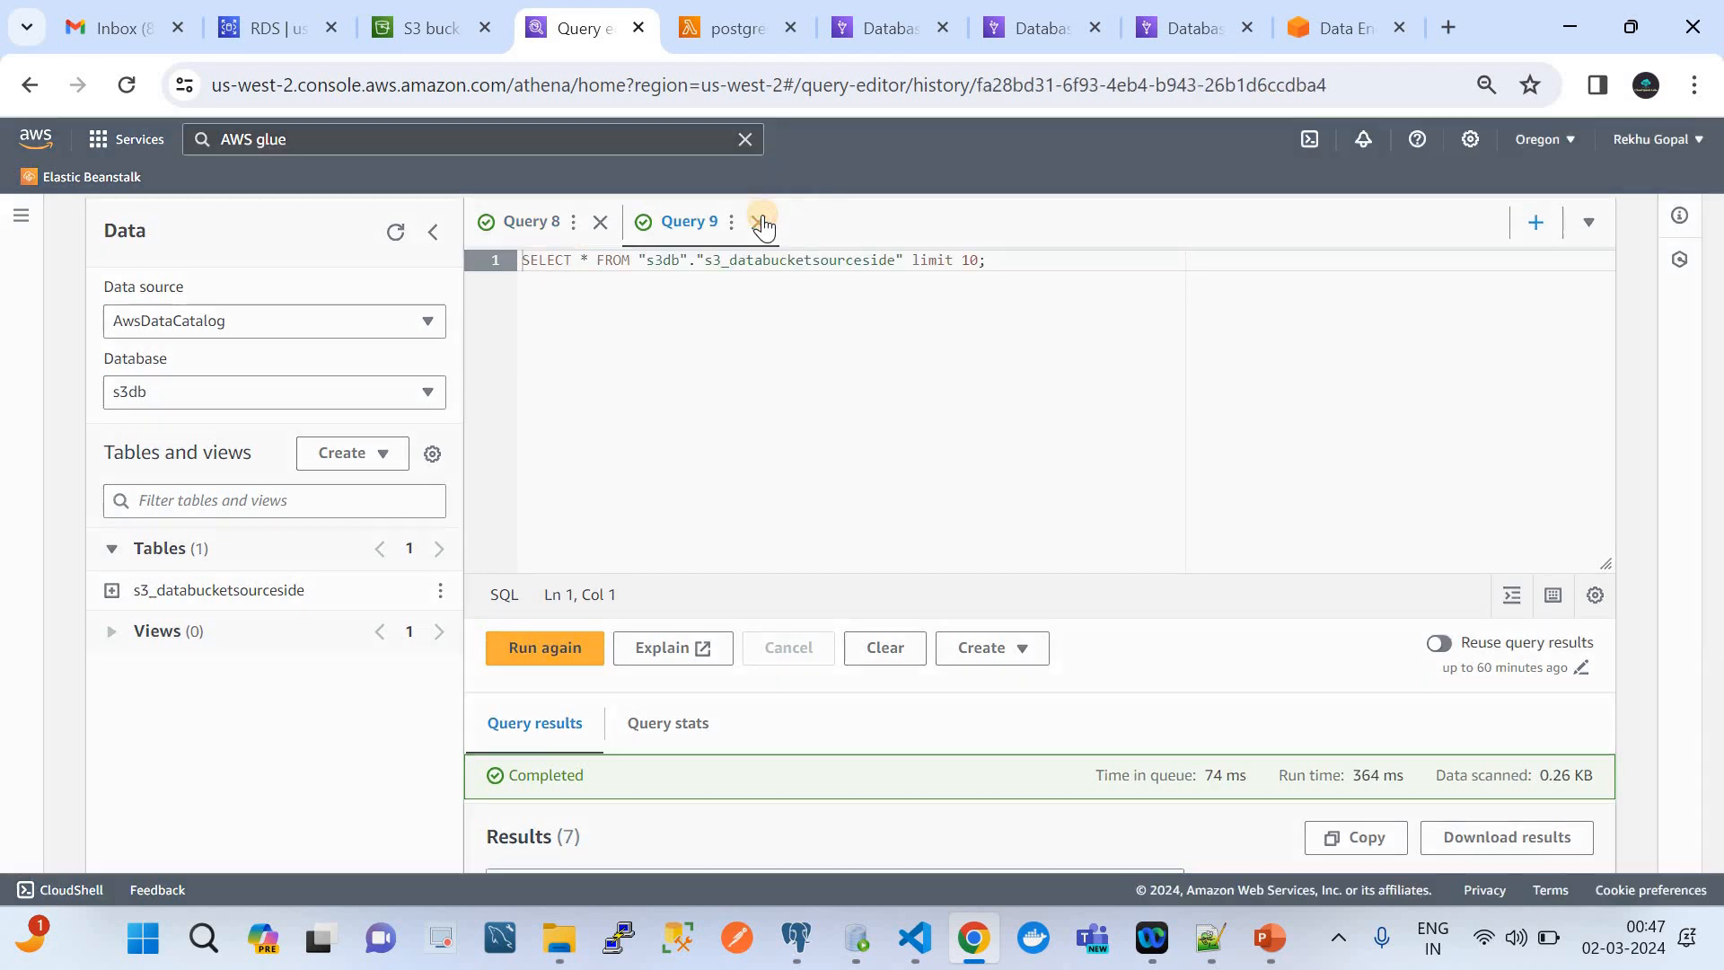
{"action": "left_click", "coordinate": [758, 221]}
{"action": "left_click", "coordinate": [1074, 588]}
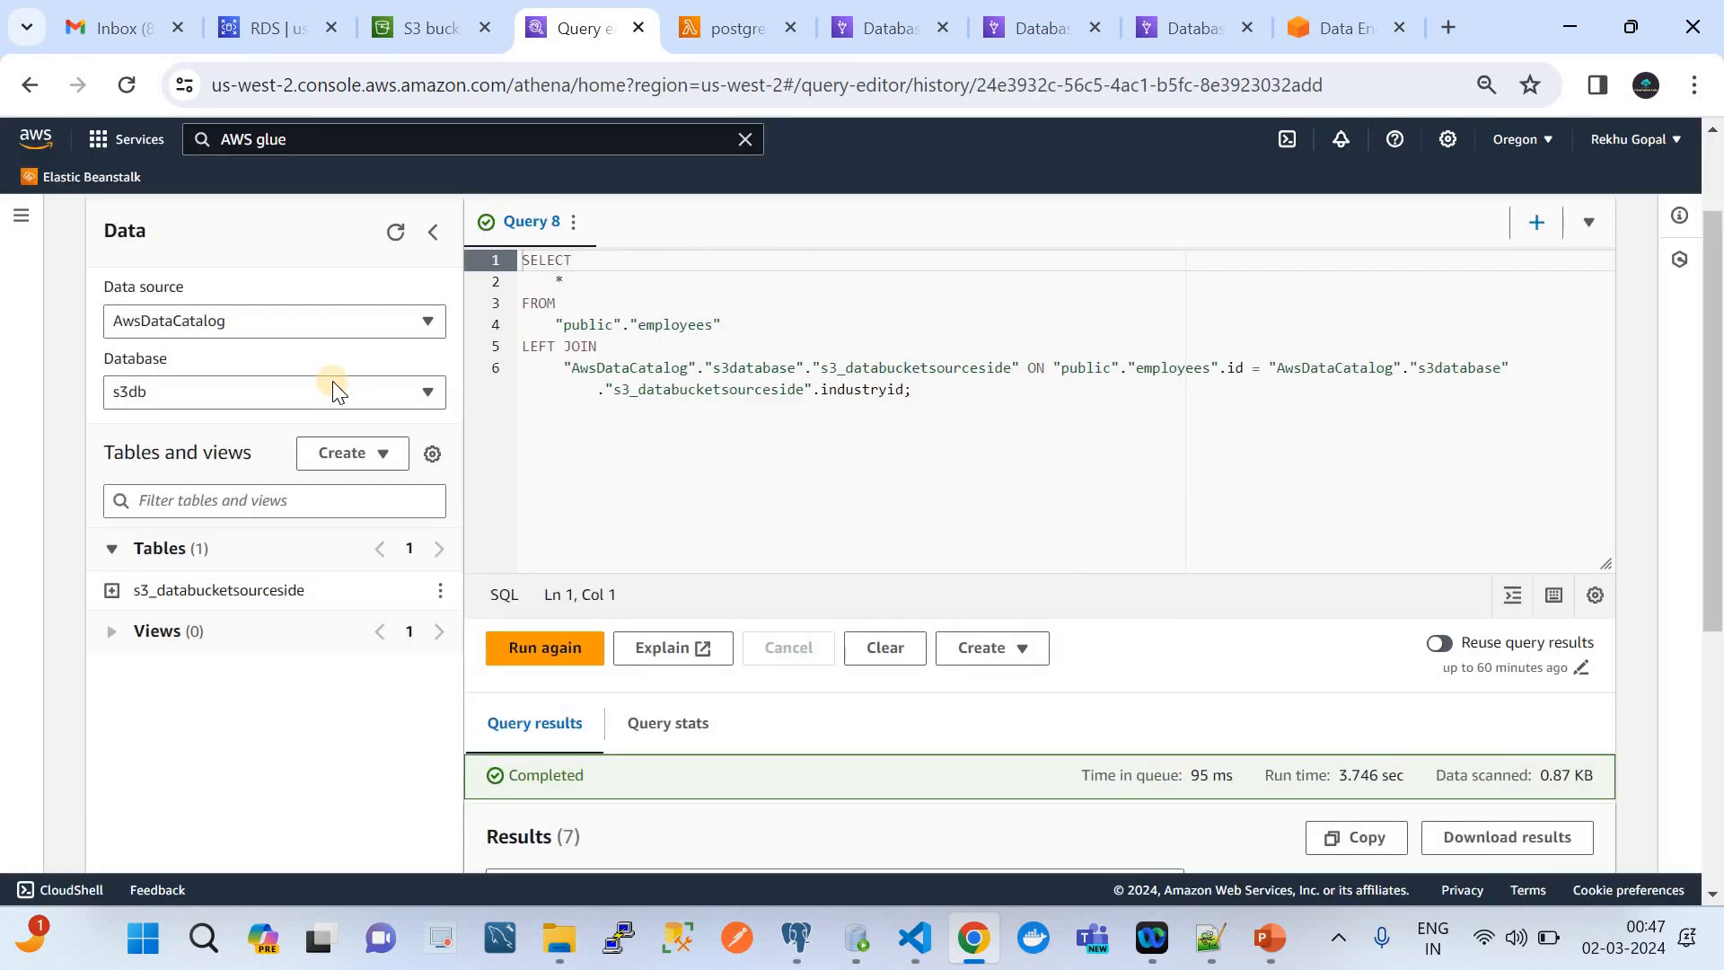
Refresh the query editor's data and choose the AwsDataCatalog data source with the s3db database
{"action": "left_click", "coordinate": [394, 234]}
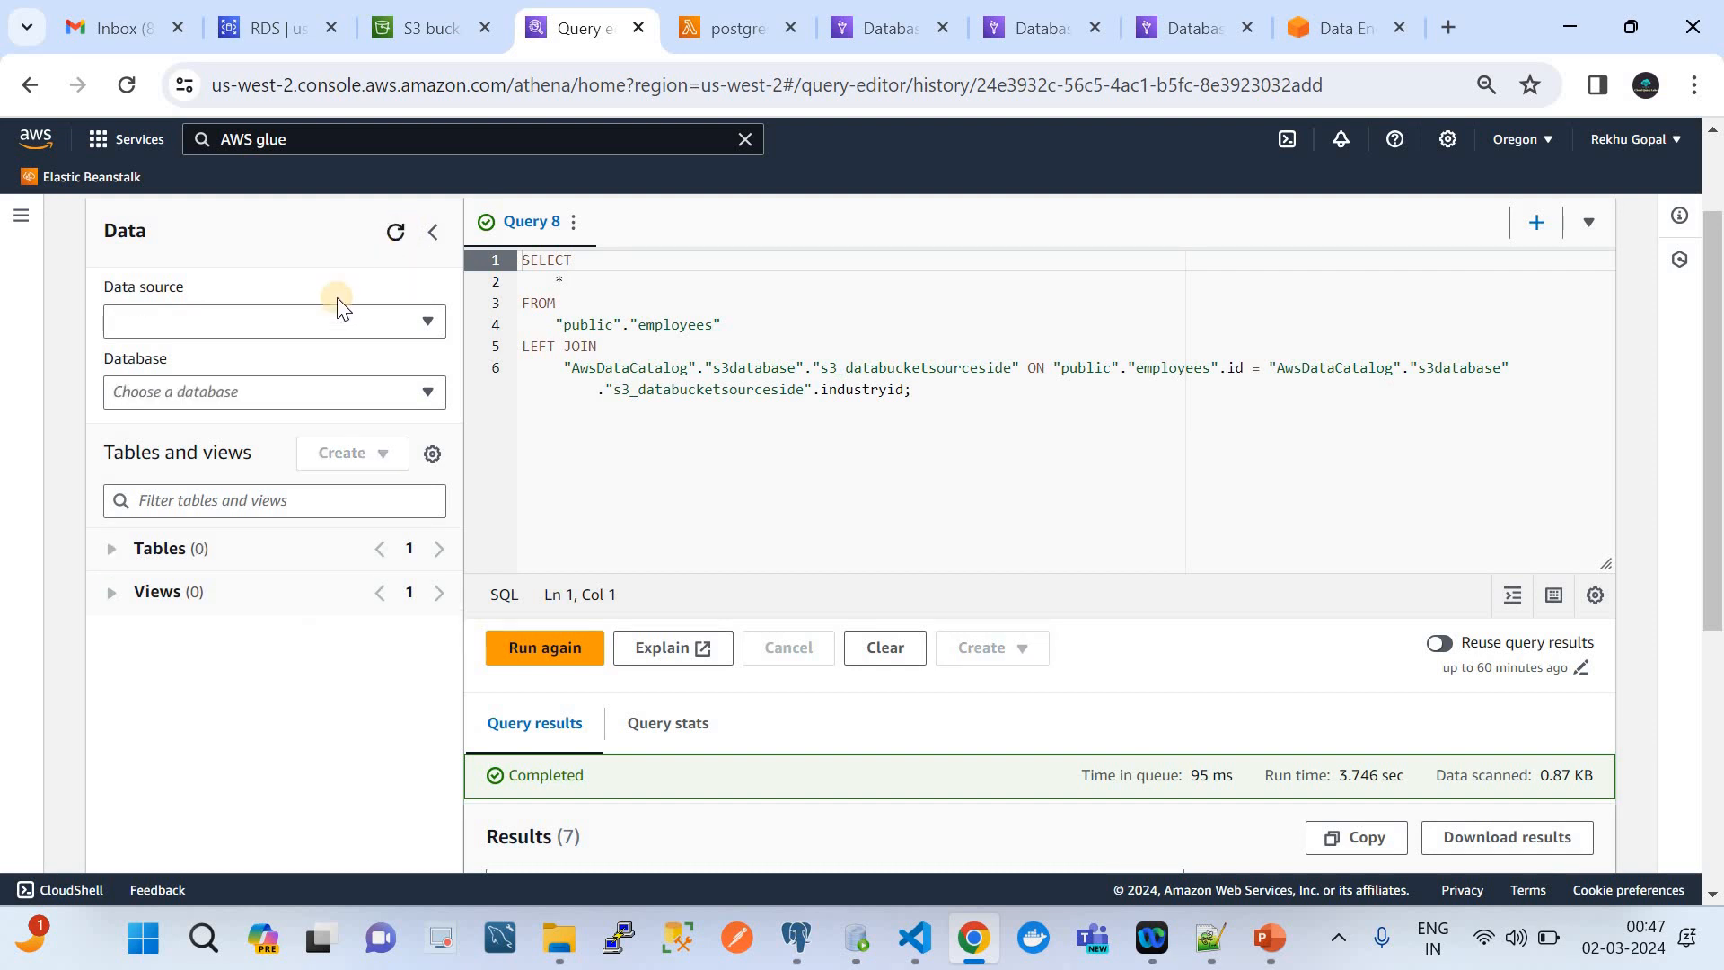
{"action": "left_click", "coordinate": [283, 316]}
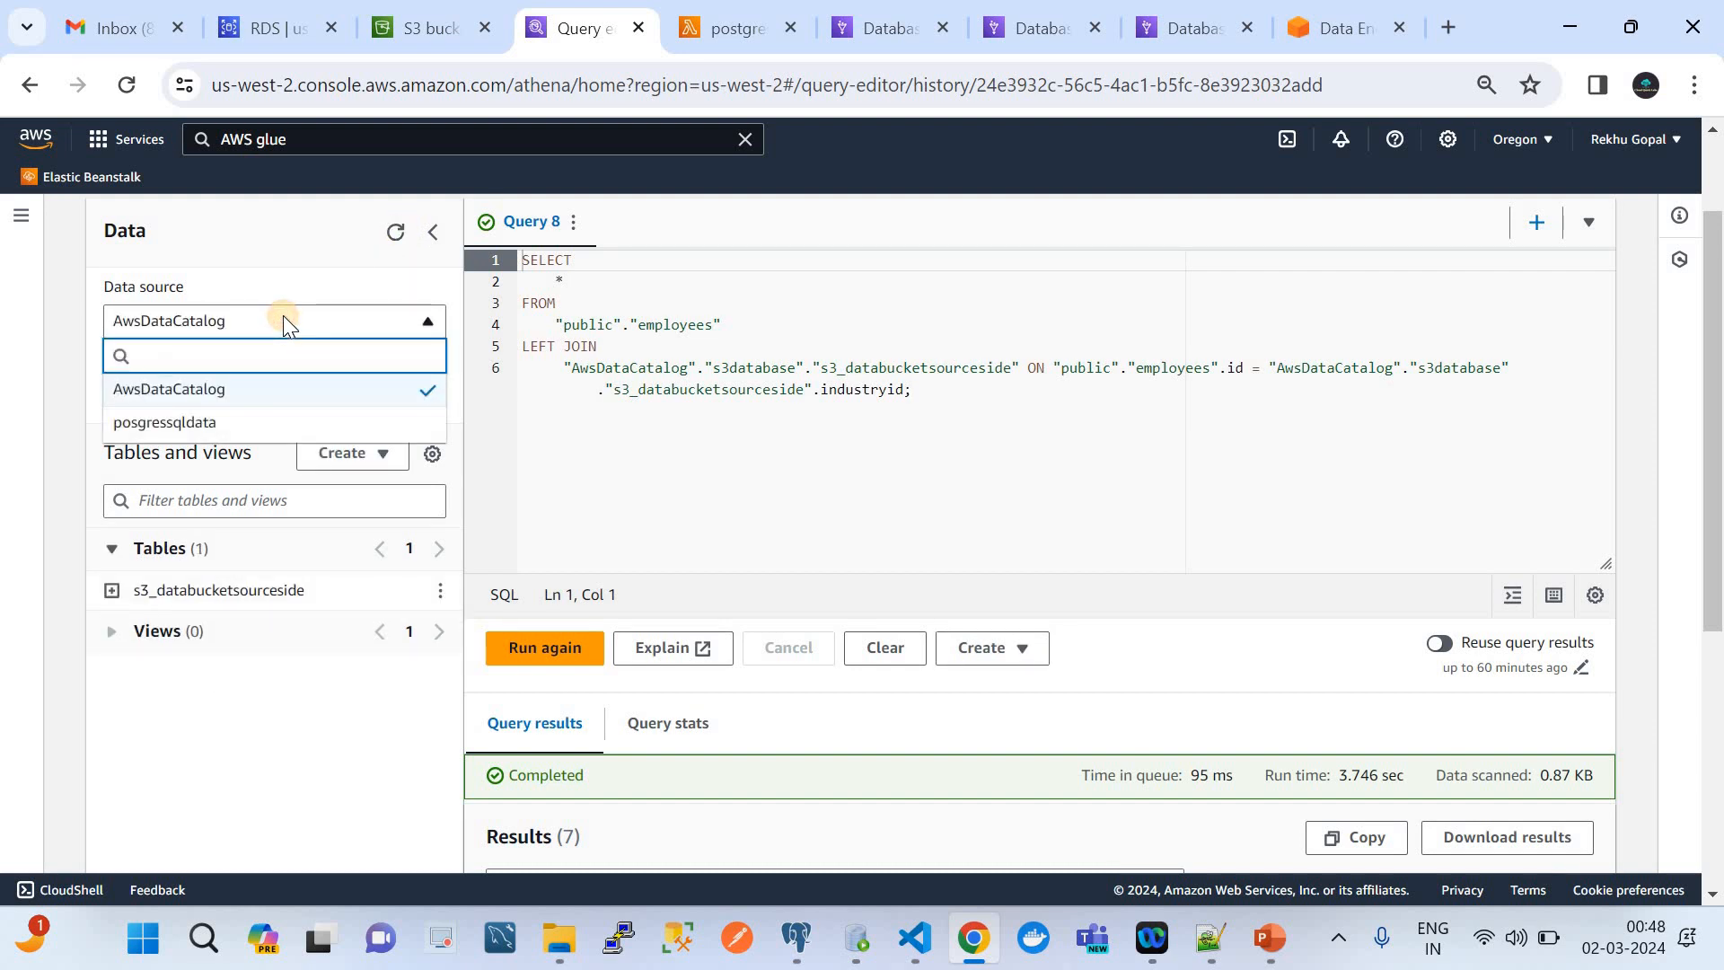
{"action": "left_click", "coordinate": [182, 395]}
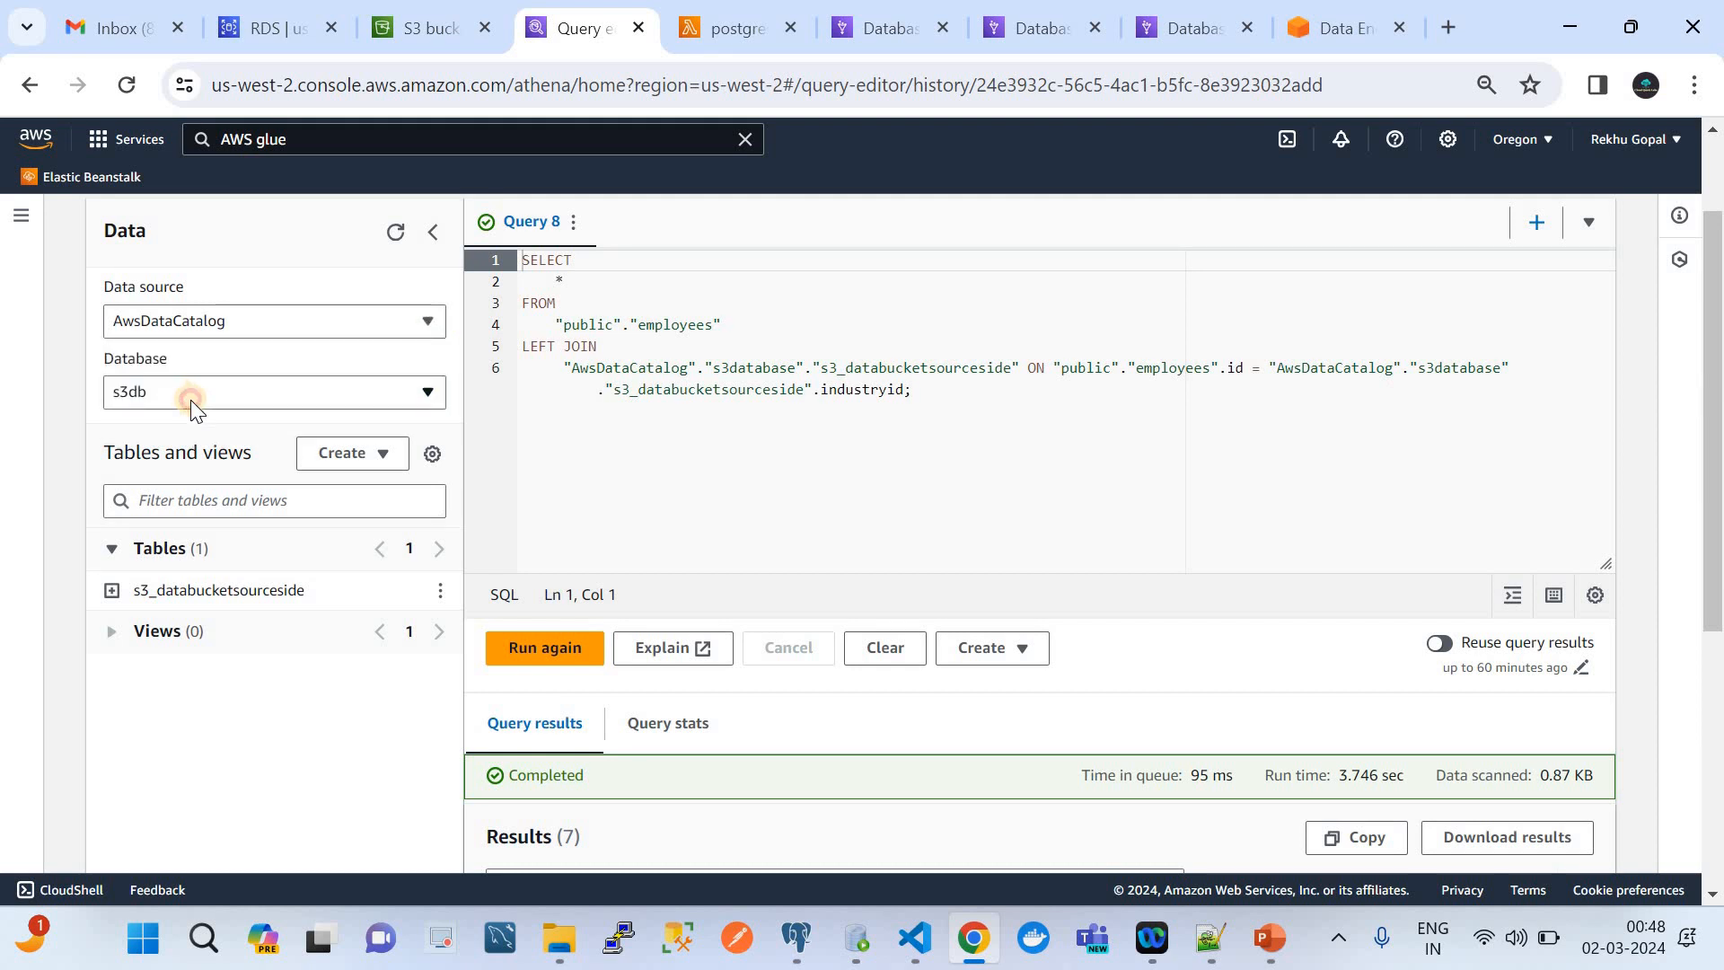
{"action": "left_click", "coordinate": [191, 395]}
{"action": "left_click", "coordinate": [154, 496]}
Preview the s3_databucketsourceside table and look through its result rows
{"action": "right_click", "coordinate": [436, 593]}
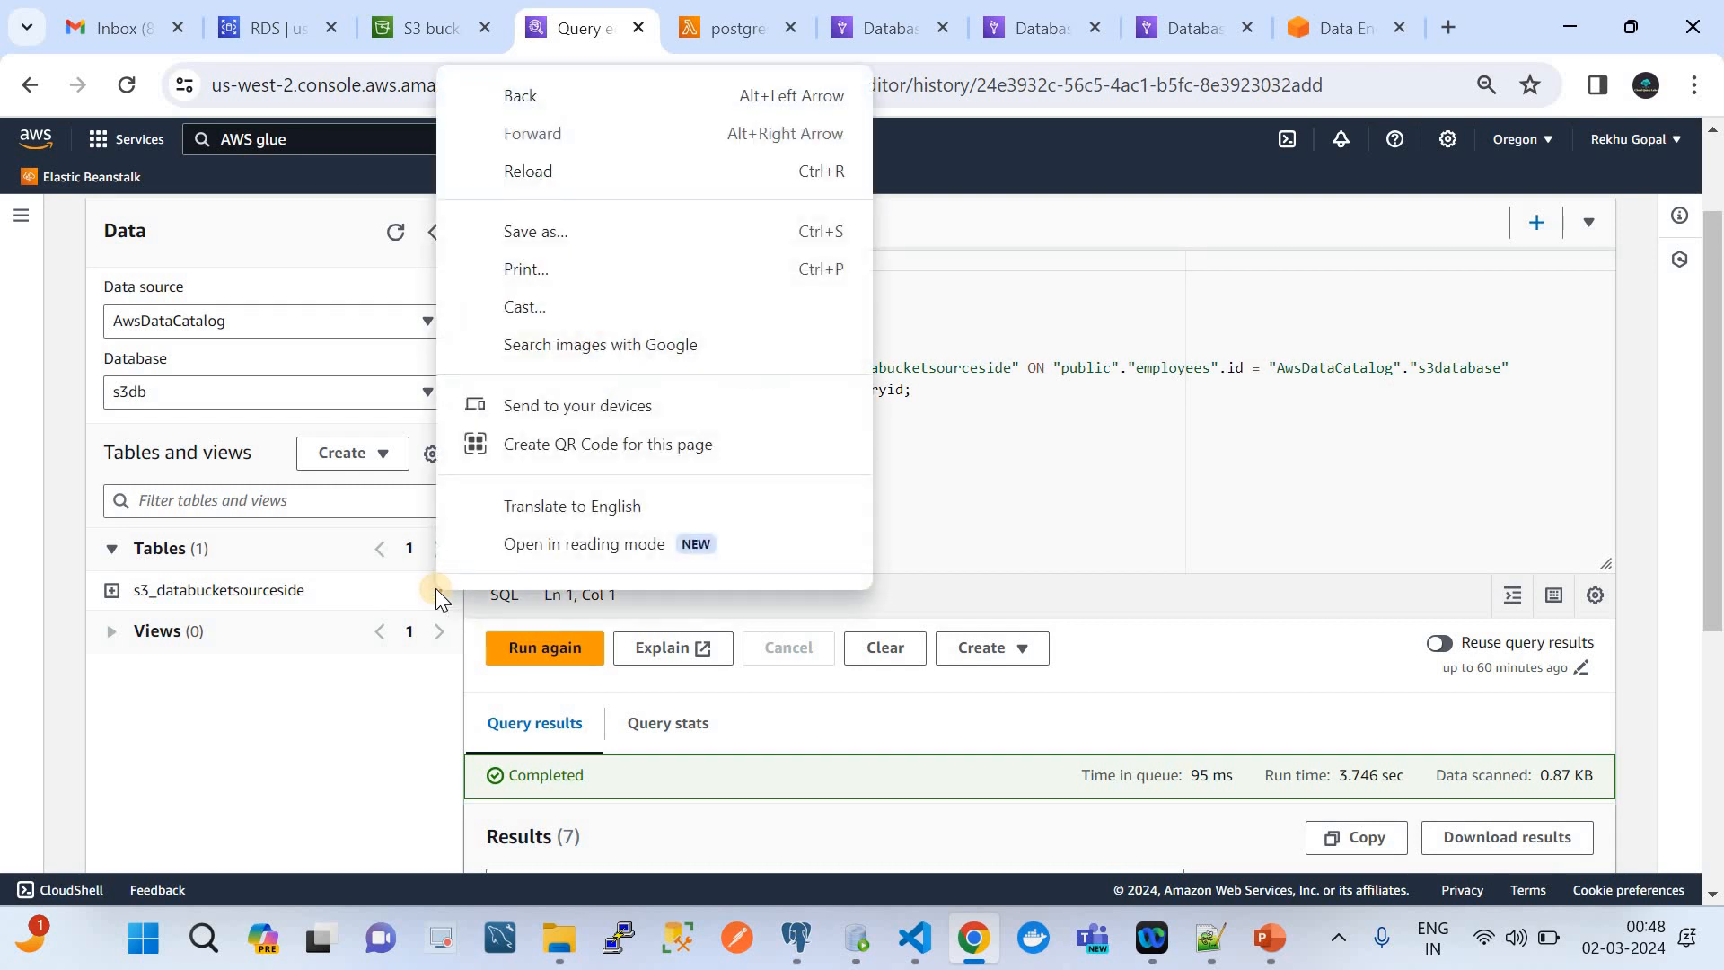
{"action": "left_click", "coordinate": [436, 593]}
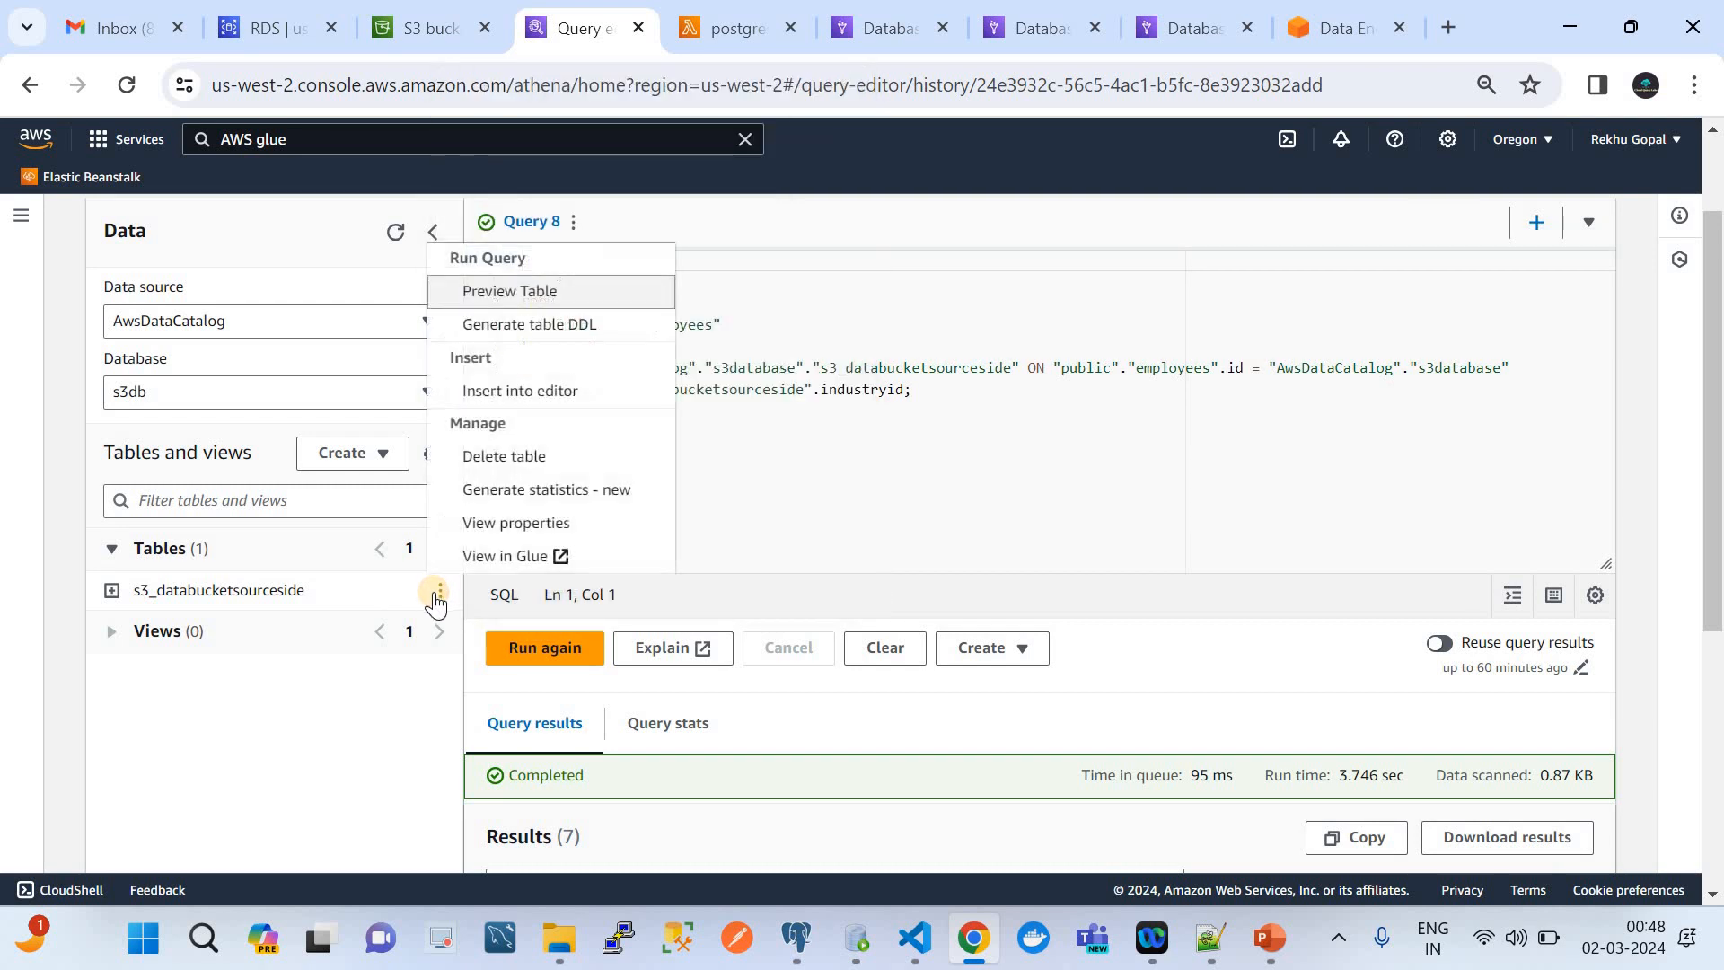
{"action": "left_click", "coordinate": [516, 286]}
{"action": "scroll", "coordinate": [812, 620], "scroll_direction": "down", "scroll_amount": 1}
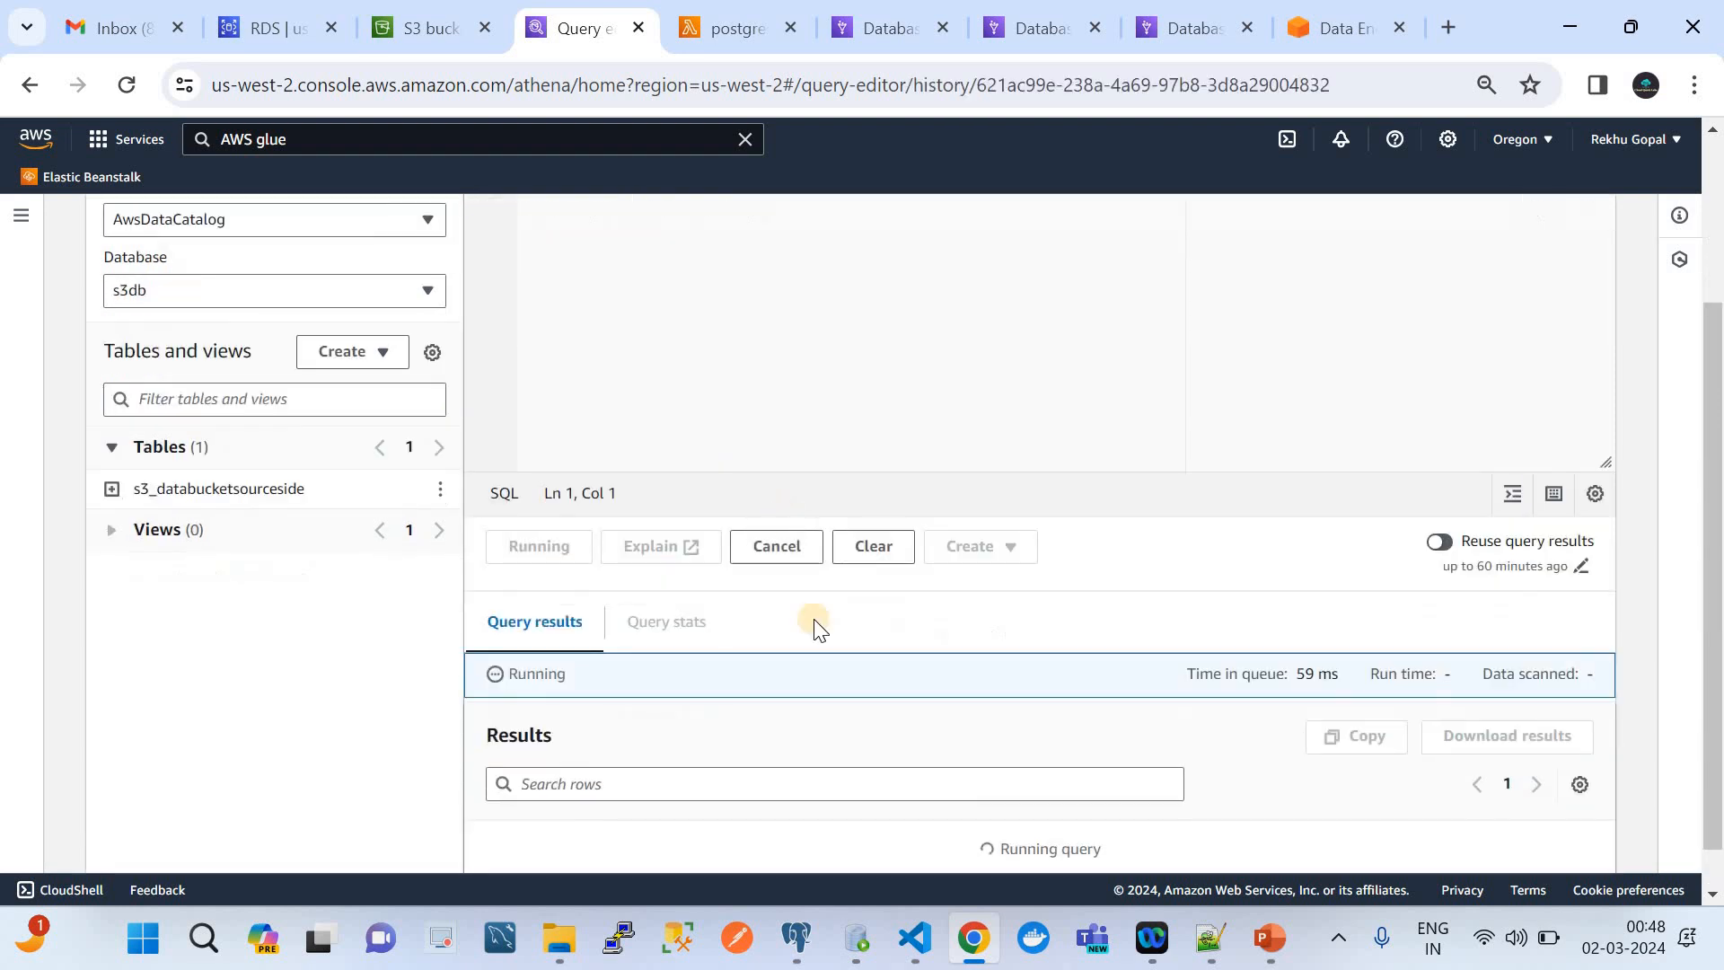
{"action": "scroll", "coordinate": [822, 706], "scroll_direction": "down", "scroll_amount": 3}
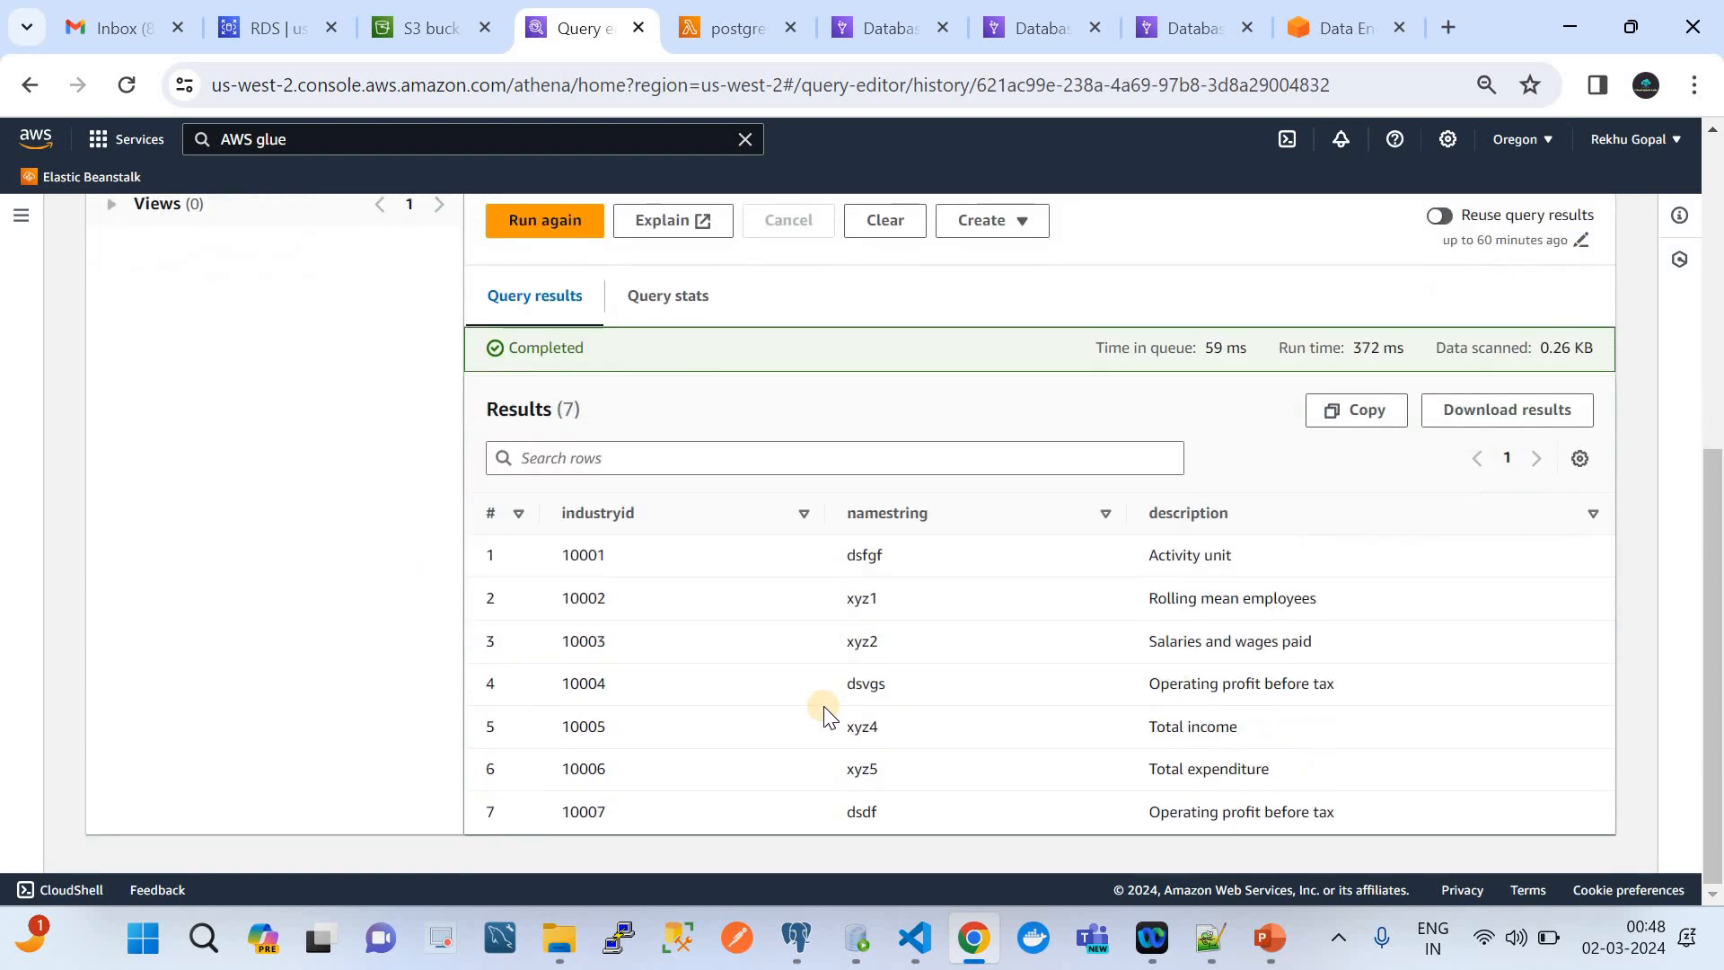
Switch the data source to posgressqldata and the database to public, and expand the employees table's columns
{"action": "scroll", "coordinate": [822, 705], "scroll_direction": "up", "scroll_amount": 5}
{"action": "left_click", "coordinate": [262, 449]}
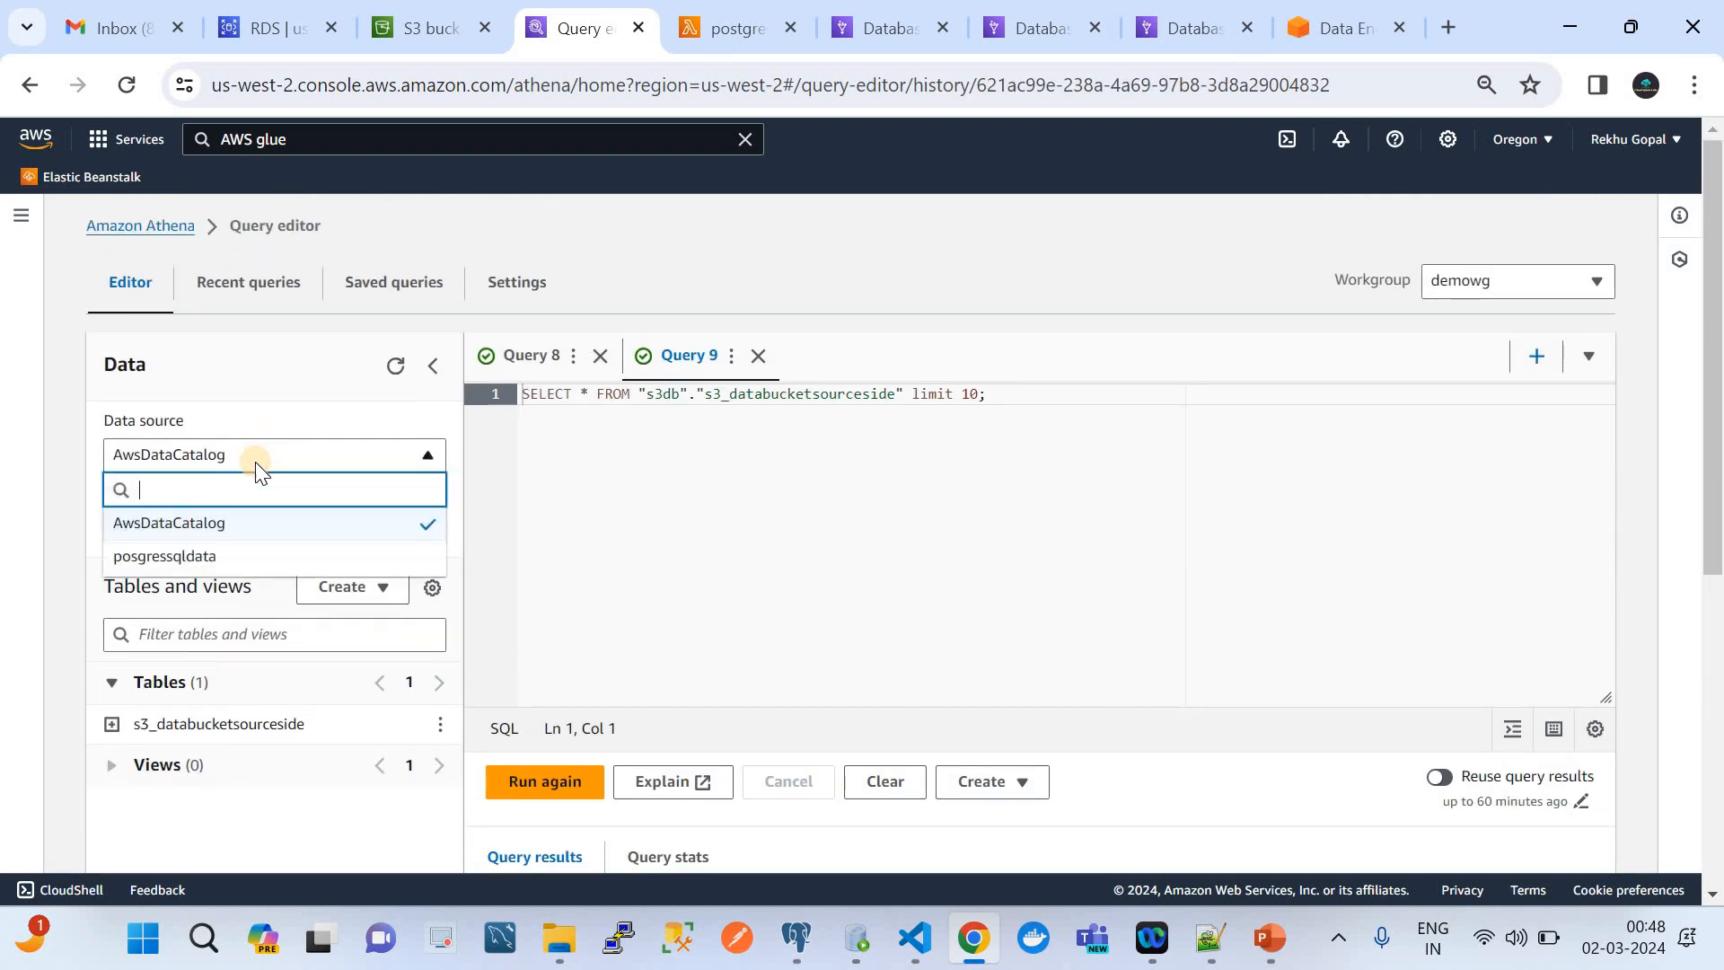
{"action": "left_click", "coordinate": [231, 555]}
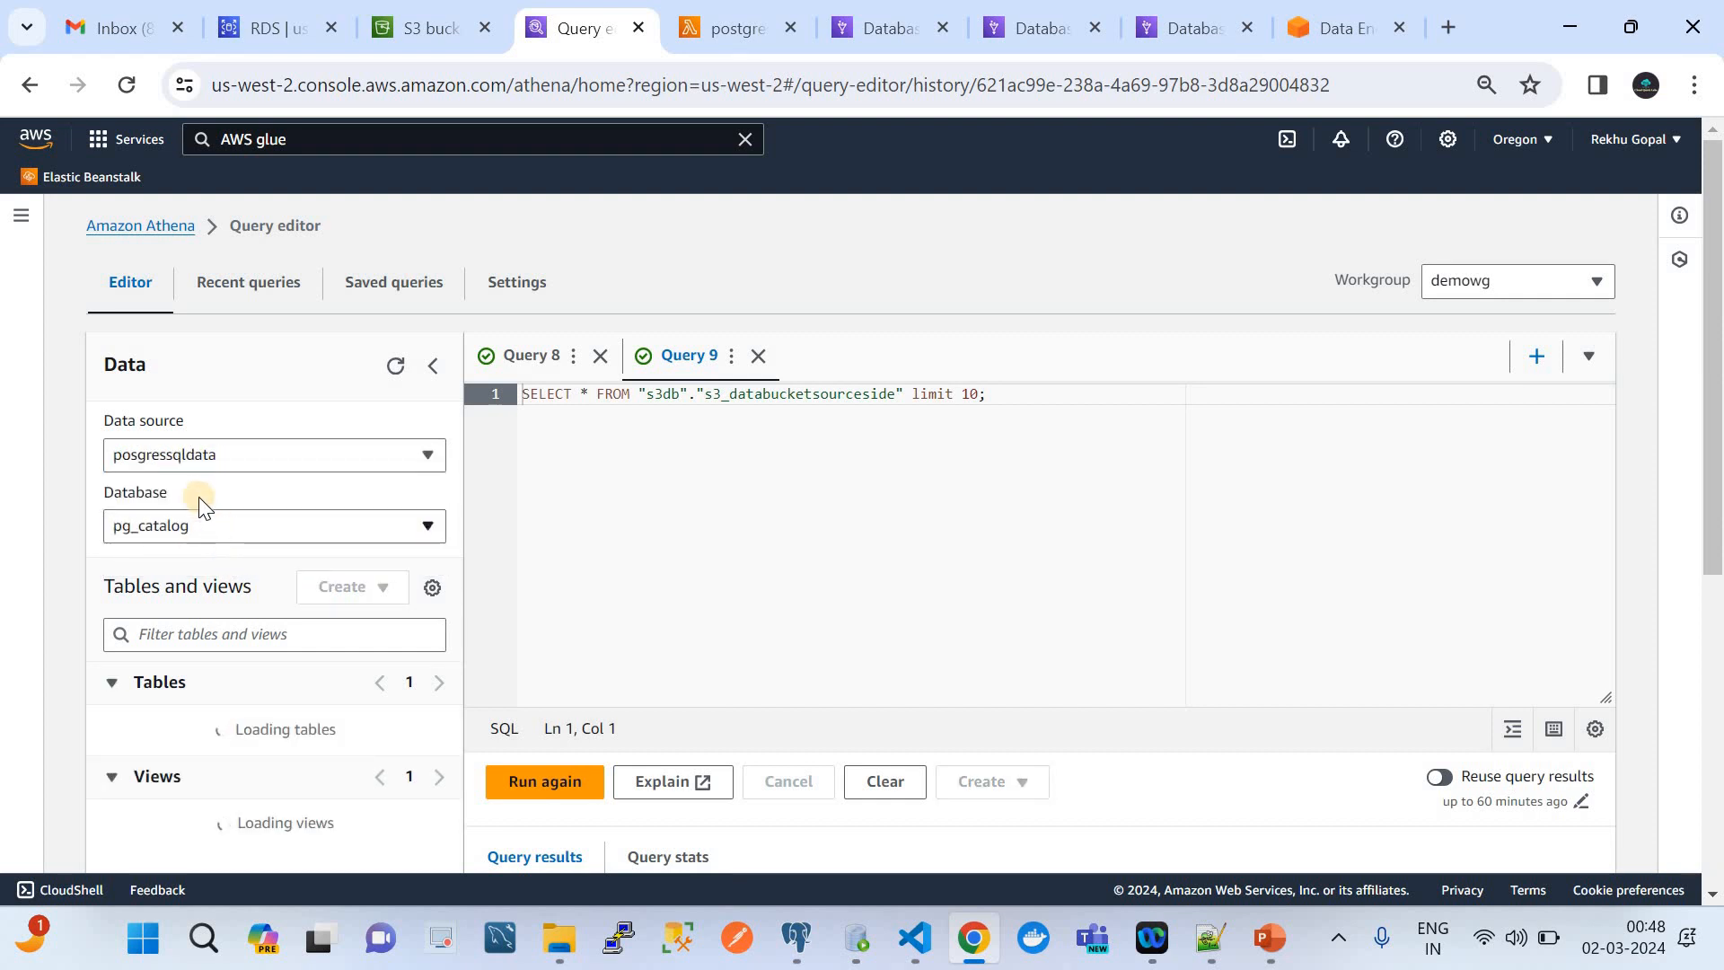
{"action": "left_click", "coordinate": [240, 535]}
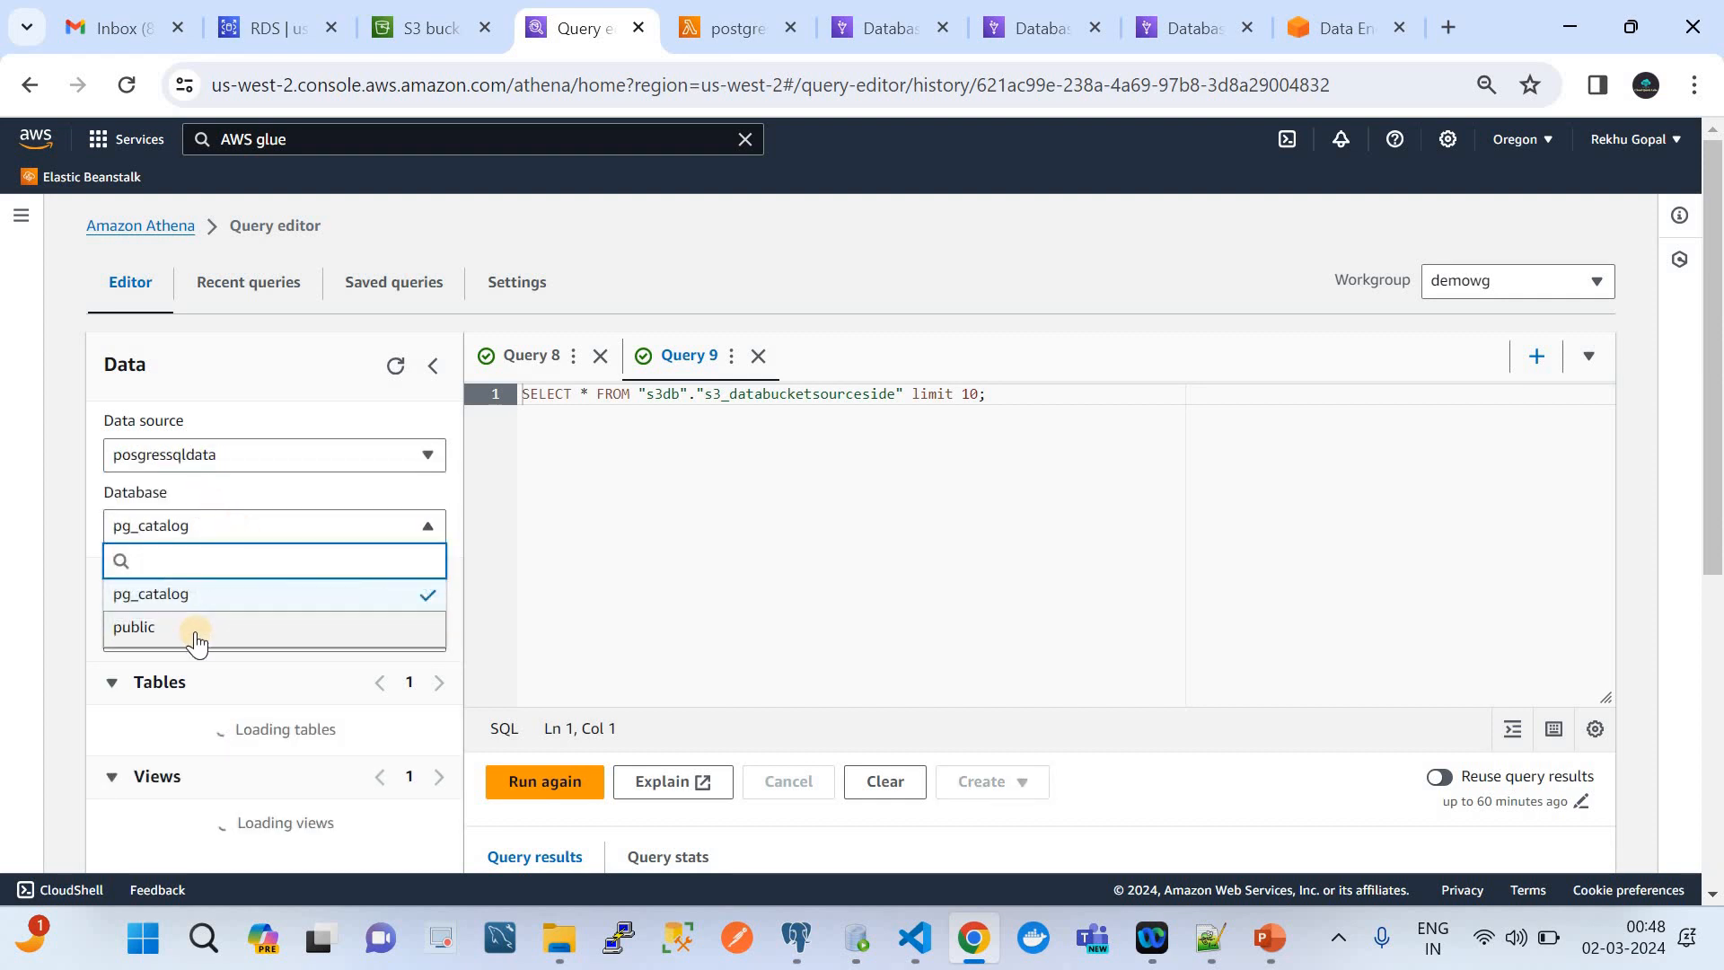
{"action": "left_click", "coordinate": [192, 627]}
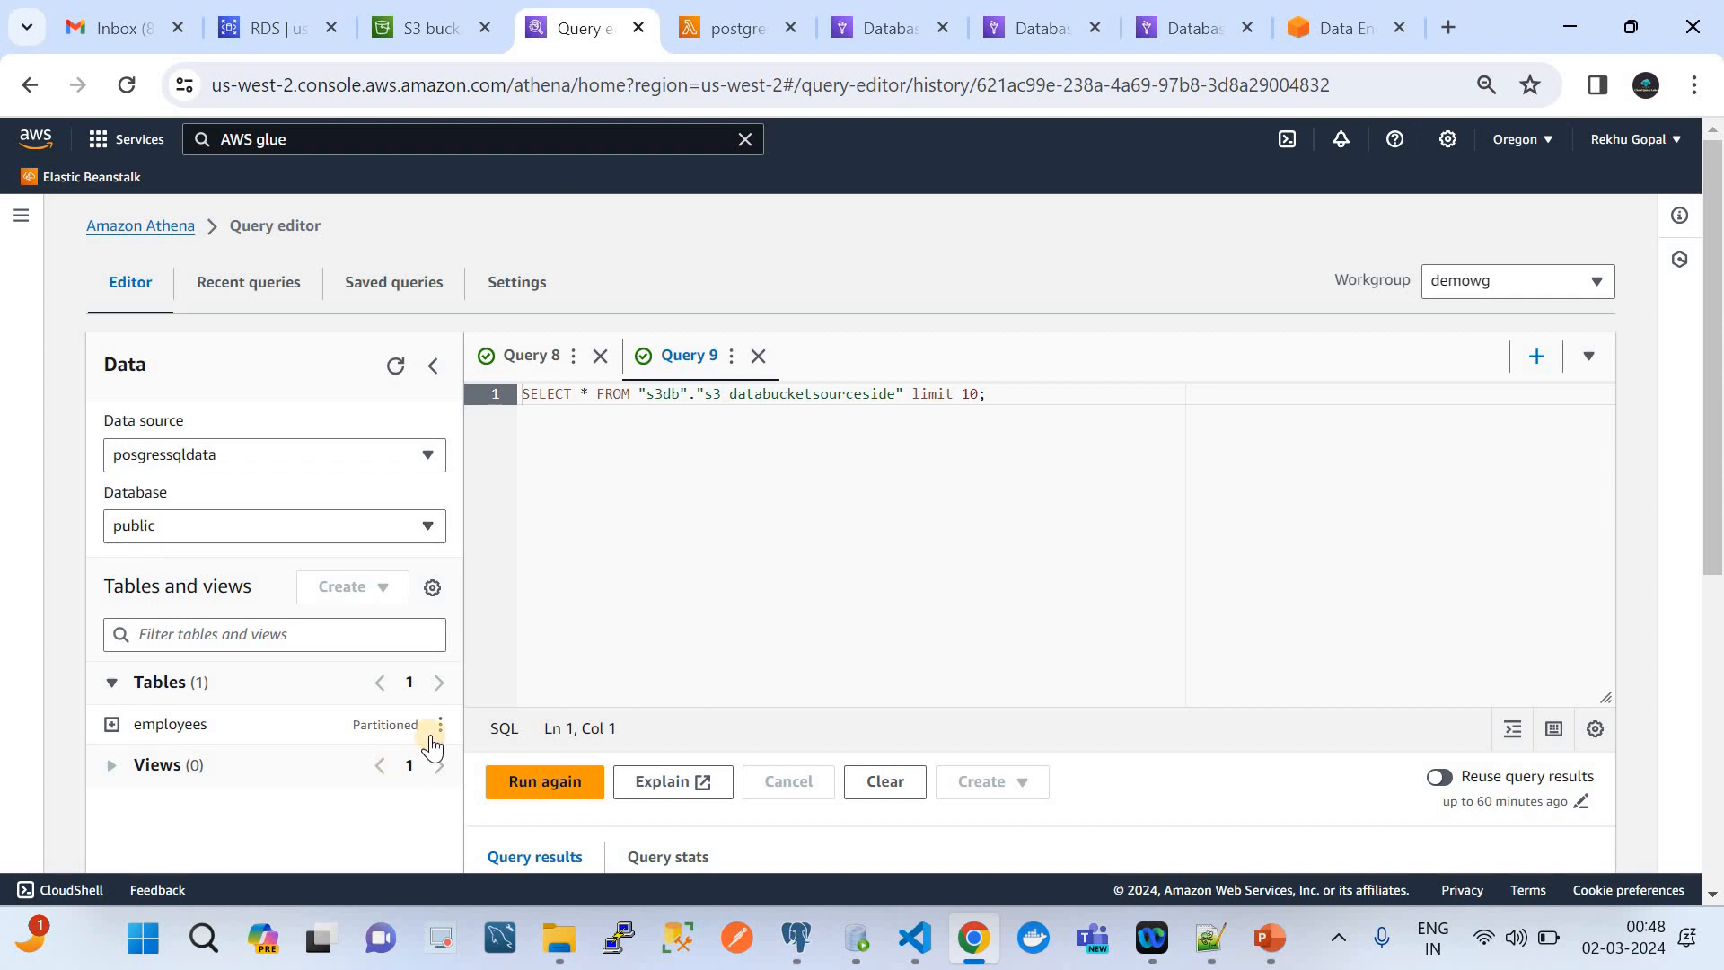
{"action": "left_click", "coordinate": [115, 726]}
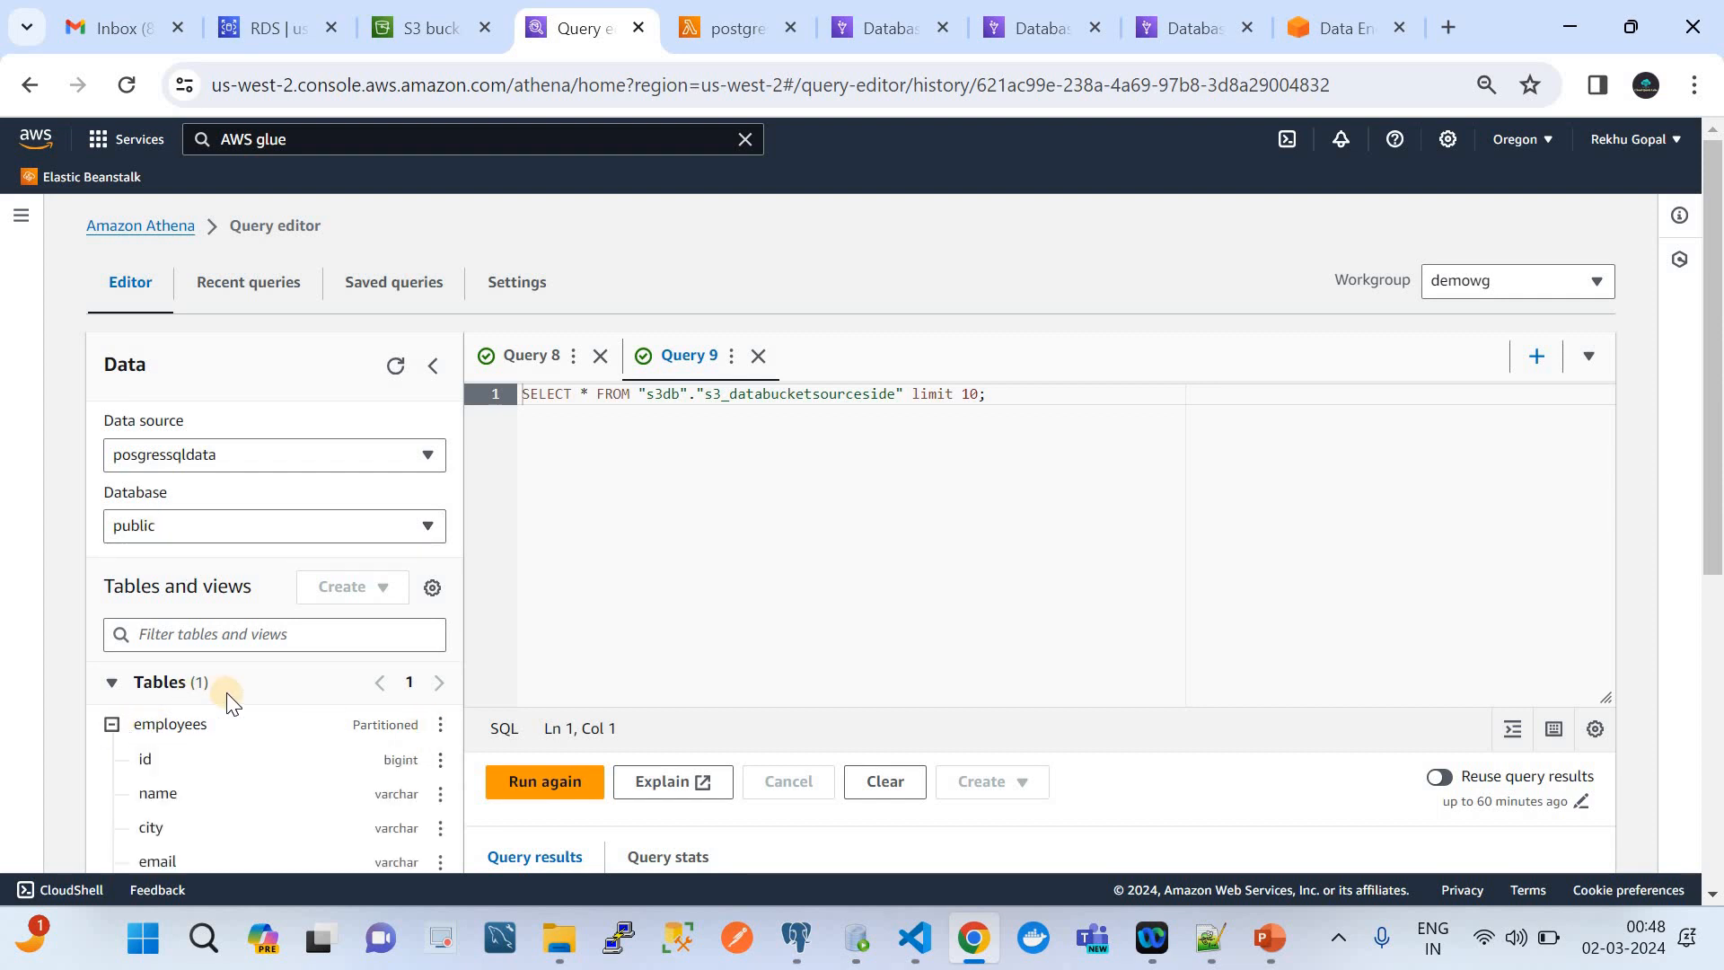
{"action": "scroll", "coordinate": [226, 692], "scroll_direction": "down", "scroll_amount": 2}
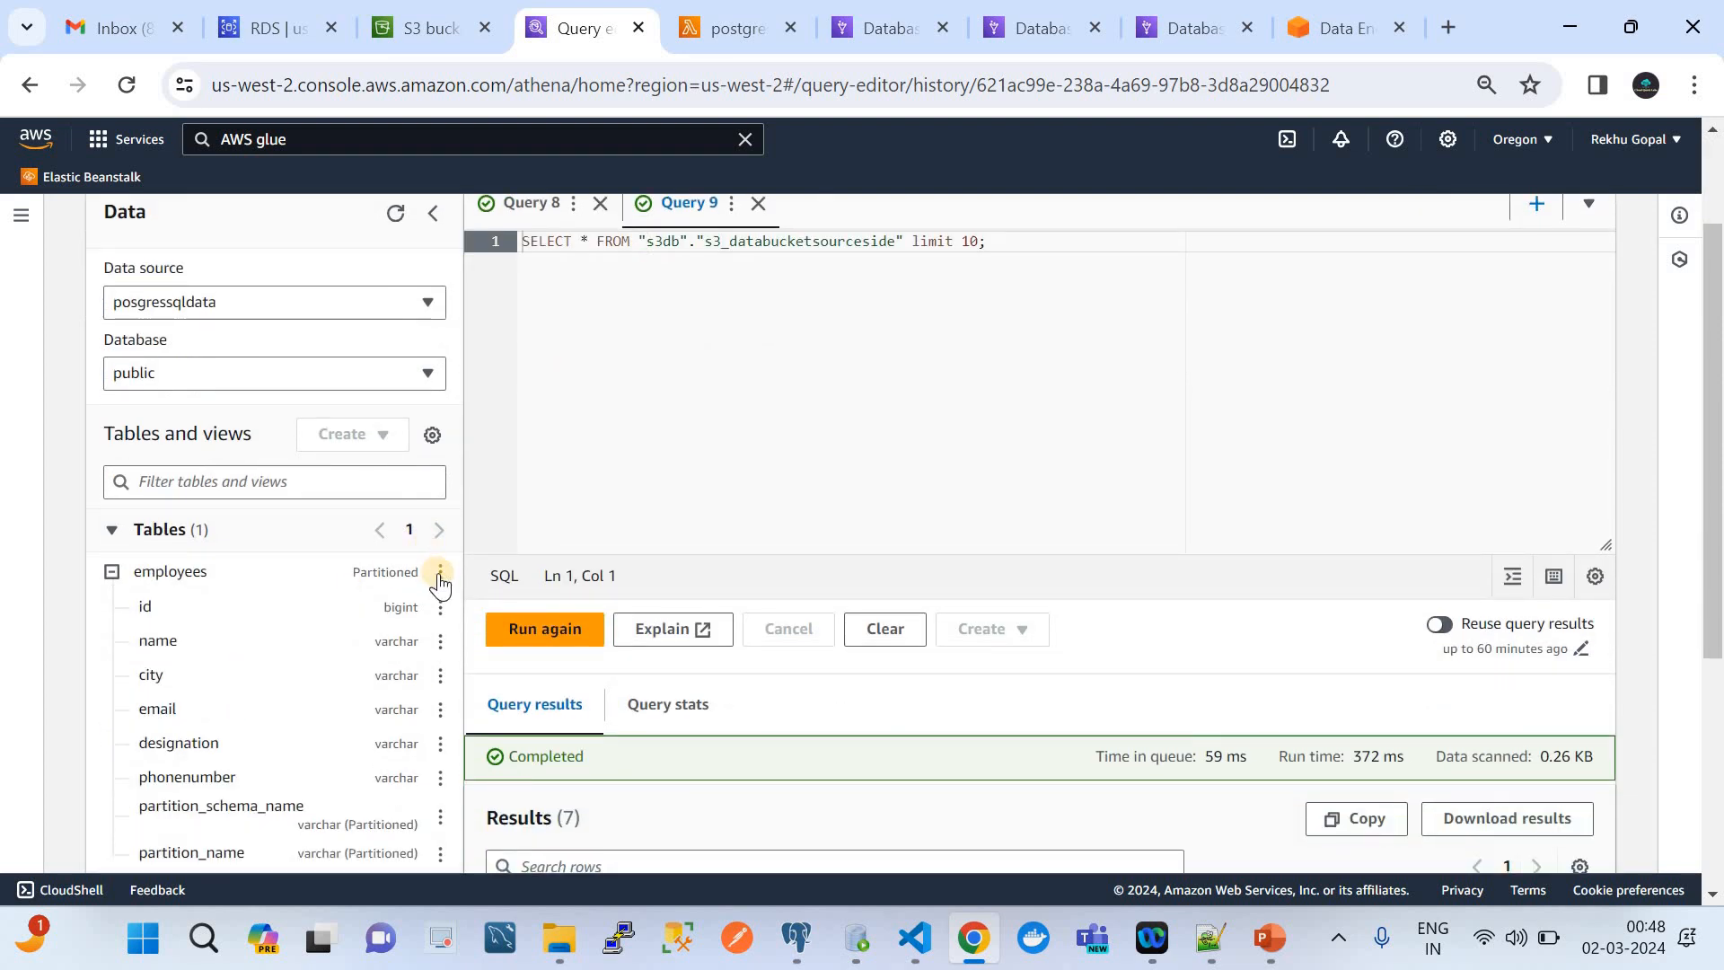
Run a table preview query on the employees table from posgressqldata
{"action": "right_click", "coordinate": [438, 574]}
{"action": "left_click", "coordinate": [407, 548]}
{"action": "left_click", "coordinate": [439, 574]}
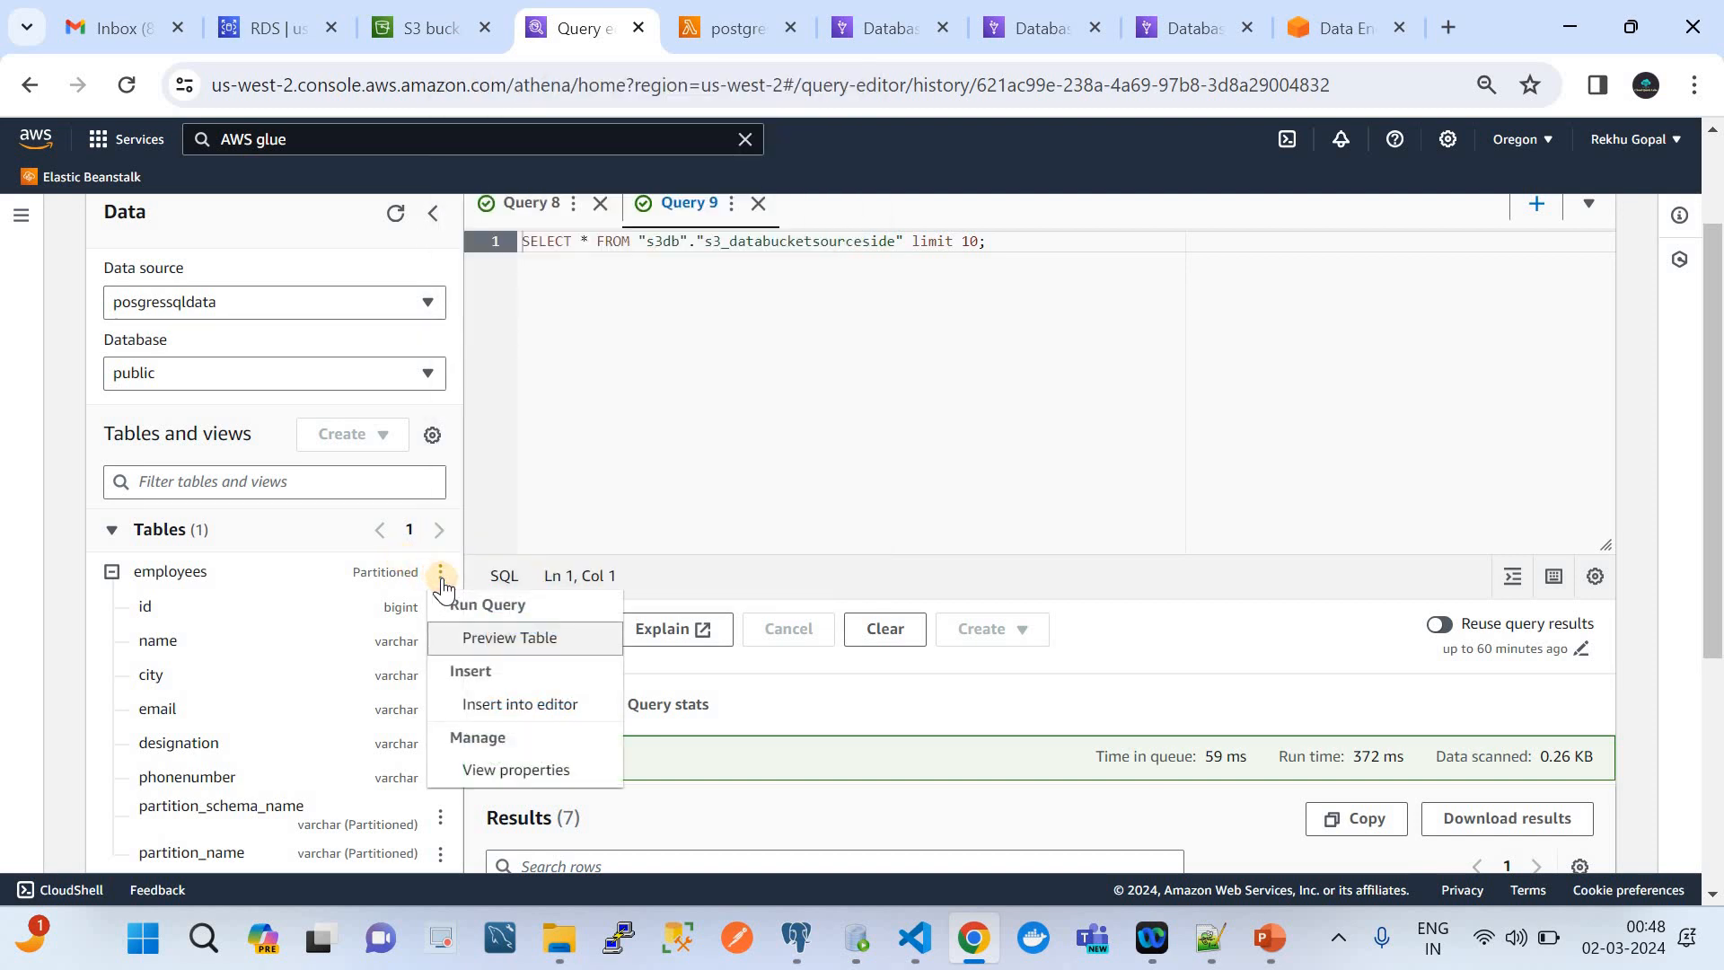
{"action": "left_click", "coordinate": [505, 635]}
{"action": "scroll", "coordinate": [904, 722], "scroll_direction": "down", "scroll_amount": 2}
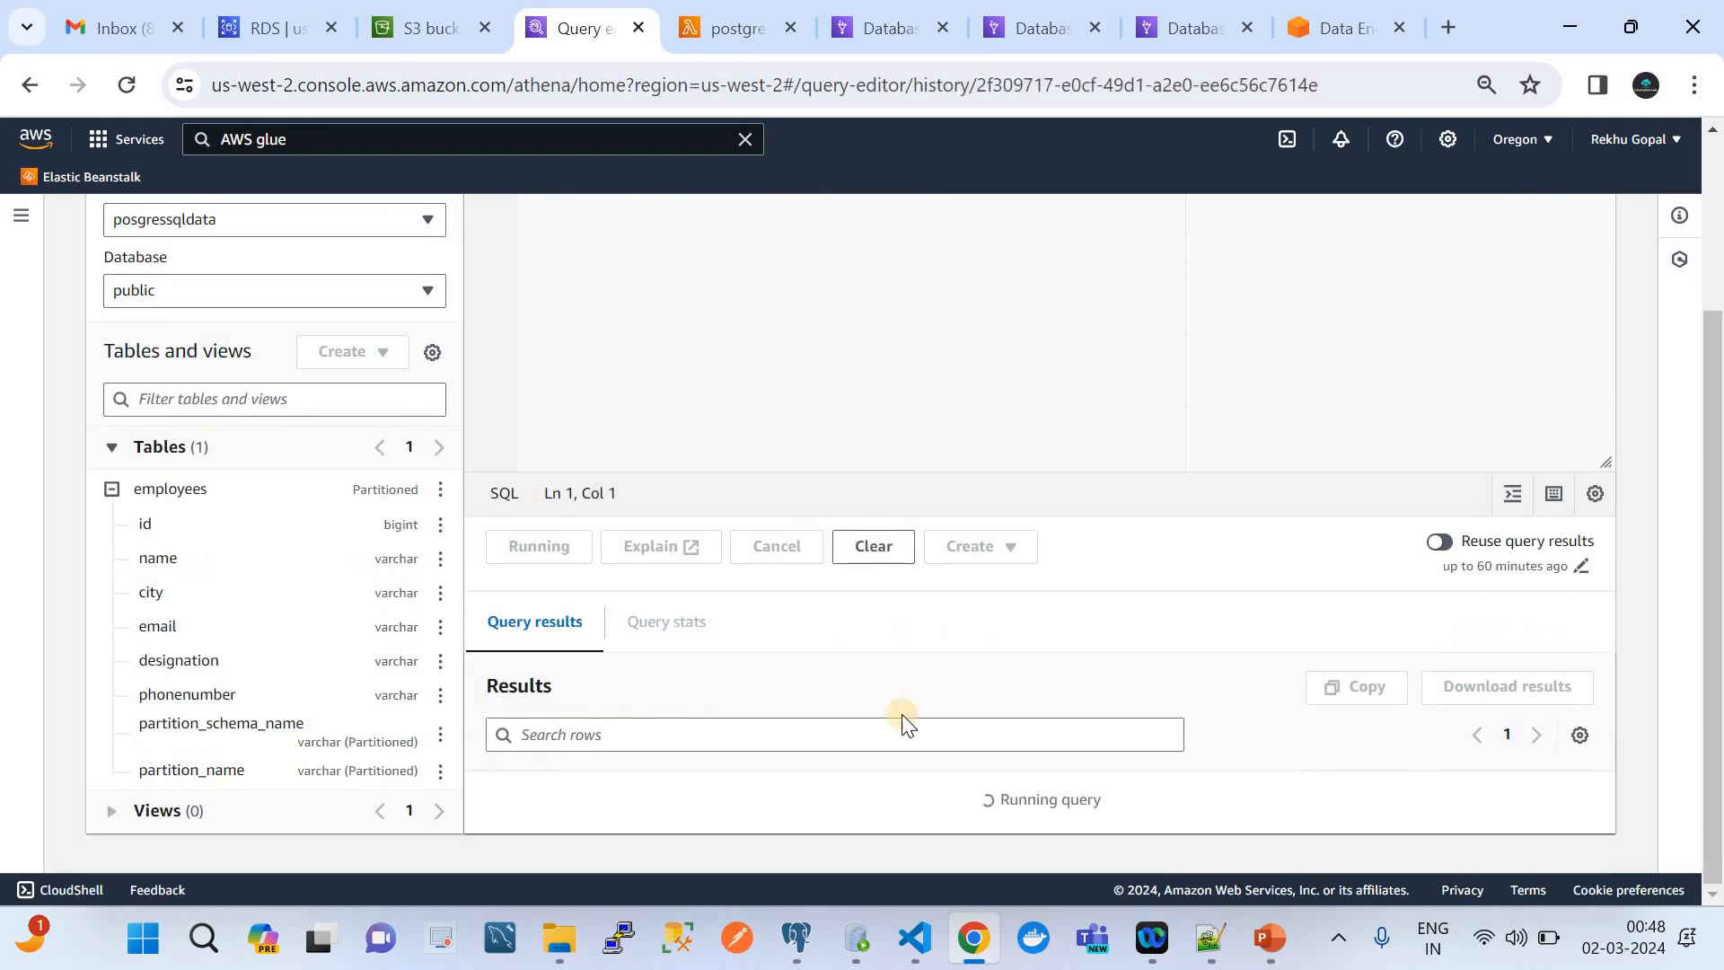
{"action": "scroll", "coordinate": [916, 728], "scroll_direction": "down", "scroll_amount": 1}
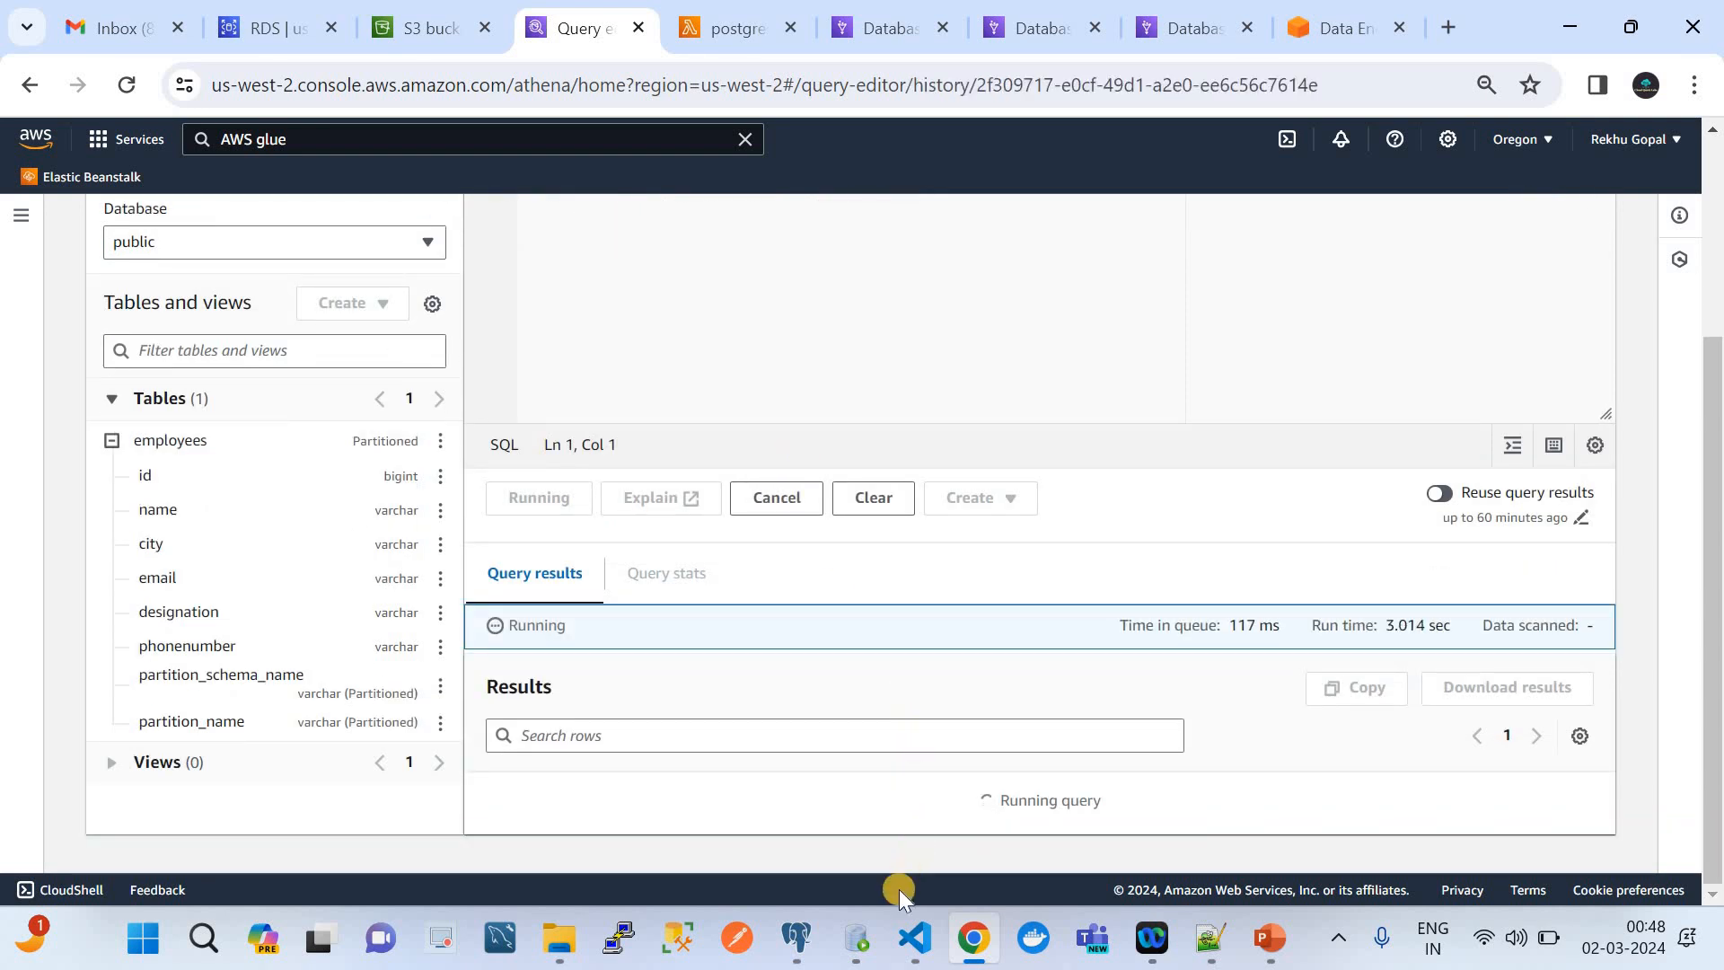
Check the public.employees rows in pgAdmin, return to Athena and examine the preview results across all columns
{"action": "left_click", "coordinate": [800, 939]}
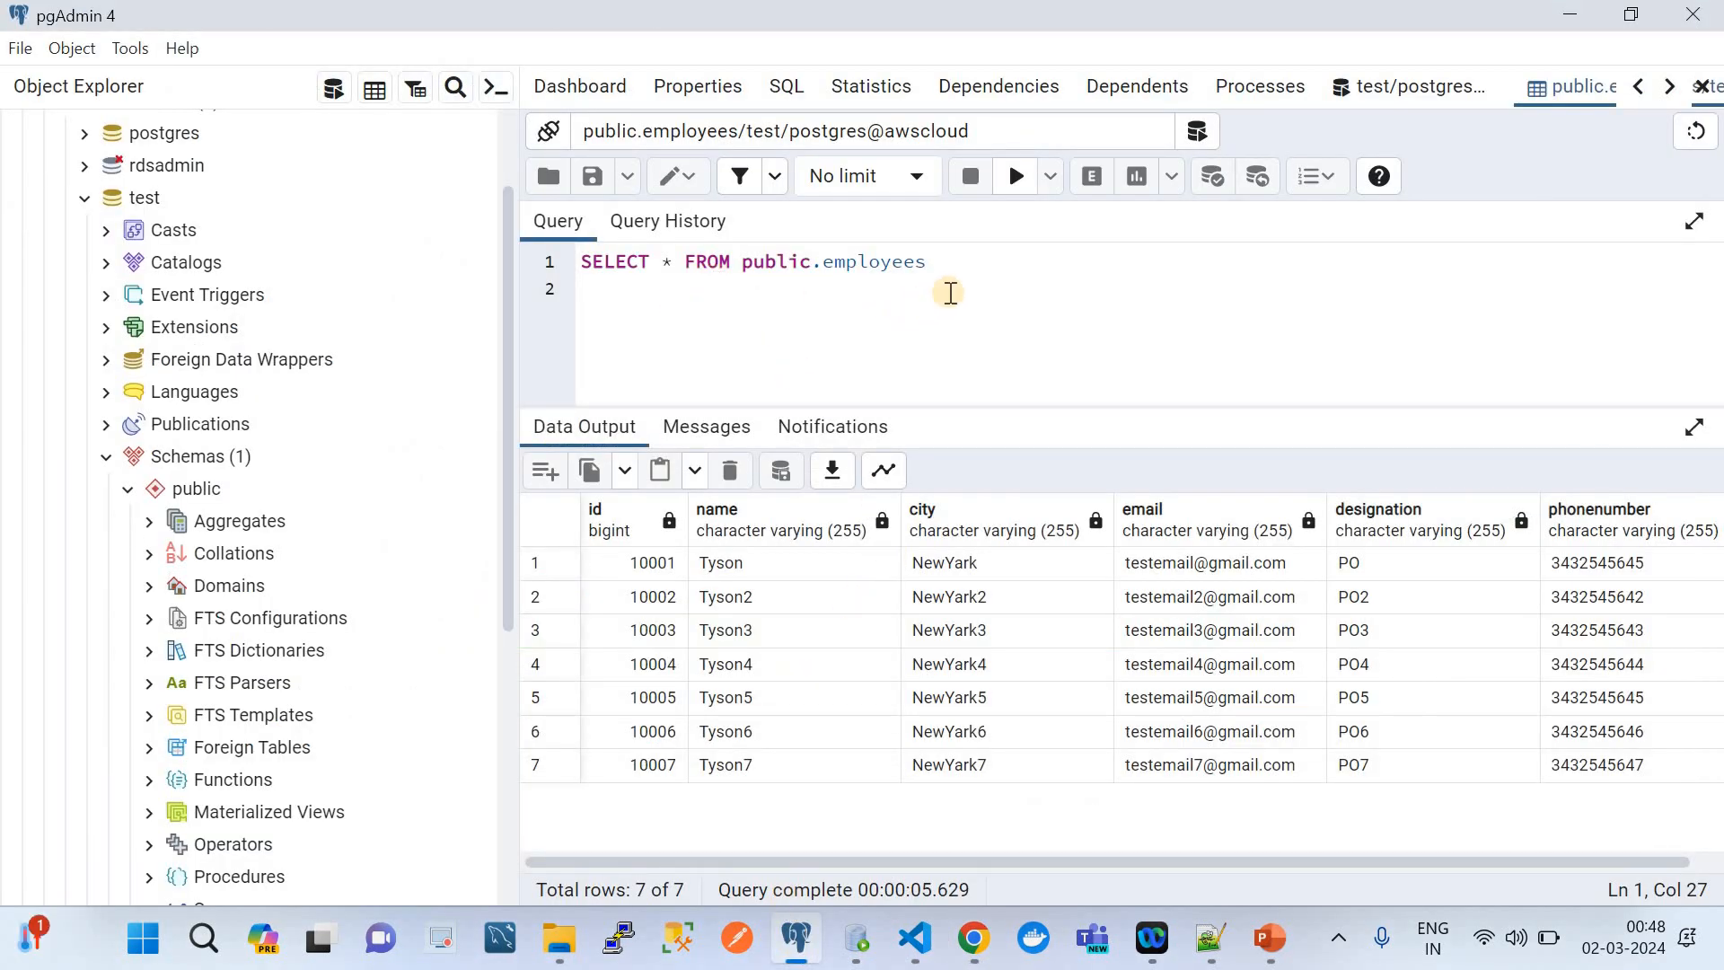
{"action": "left_click", "coordinate": [885, 719]}
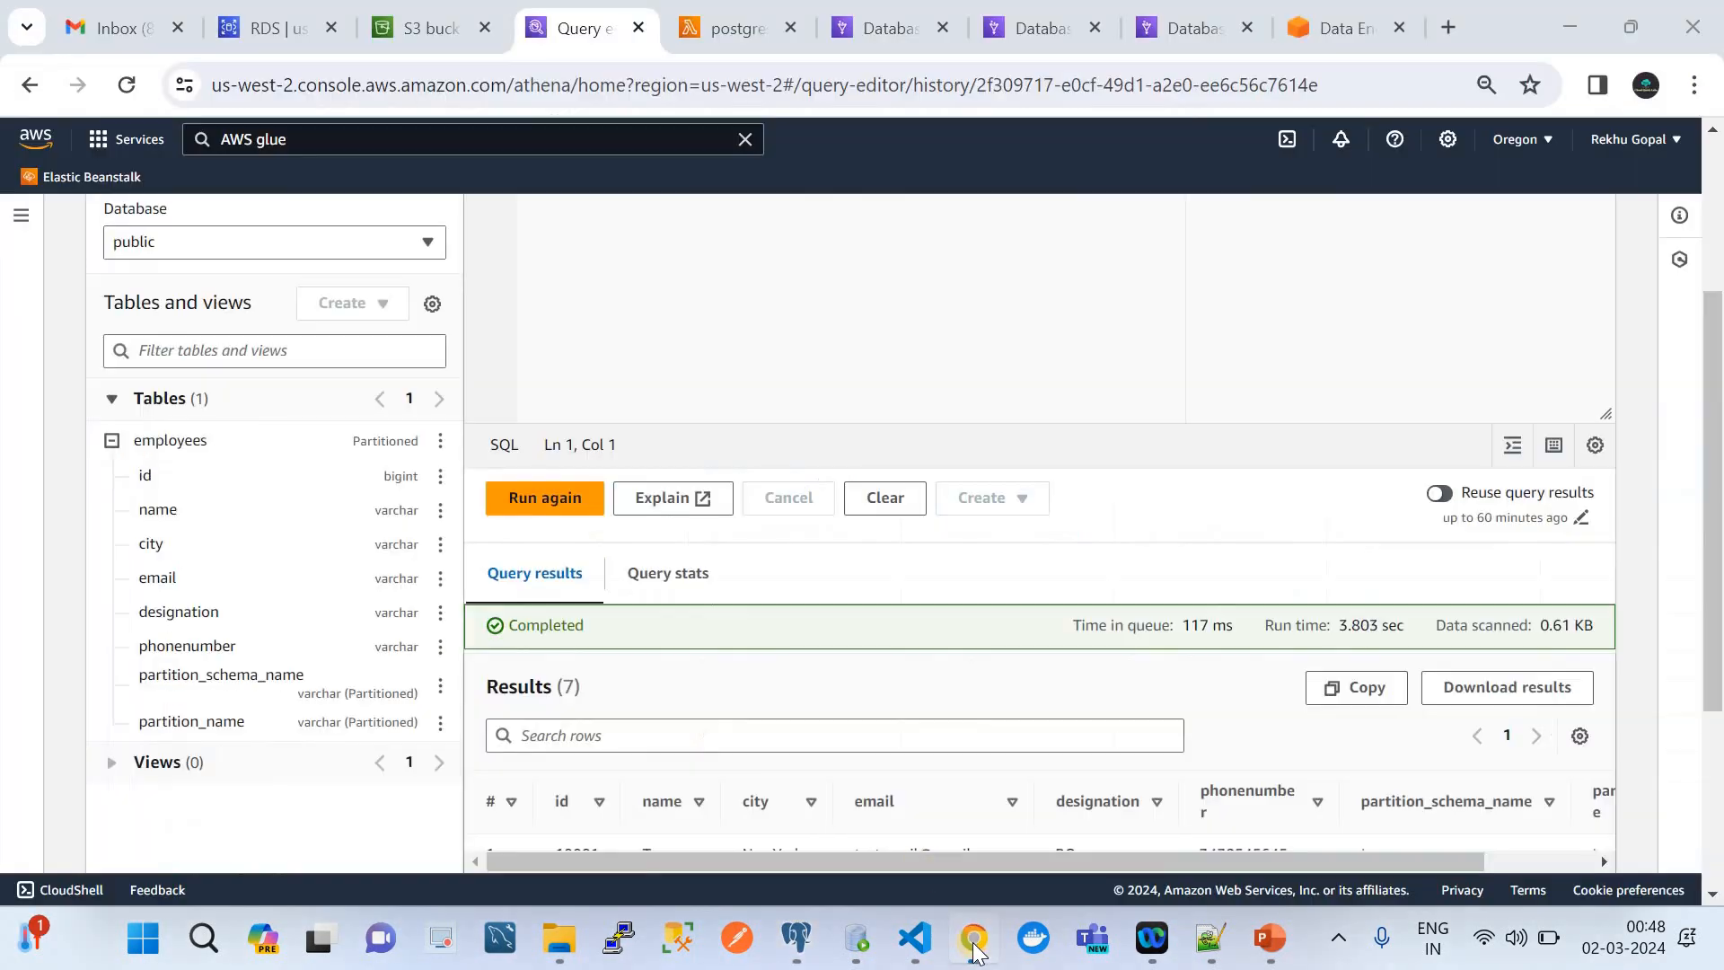
{"action": "scroll", "coordinate": [885, 723], "scroll_direction": "down", "scroll_amount": 3}
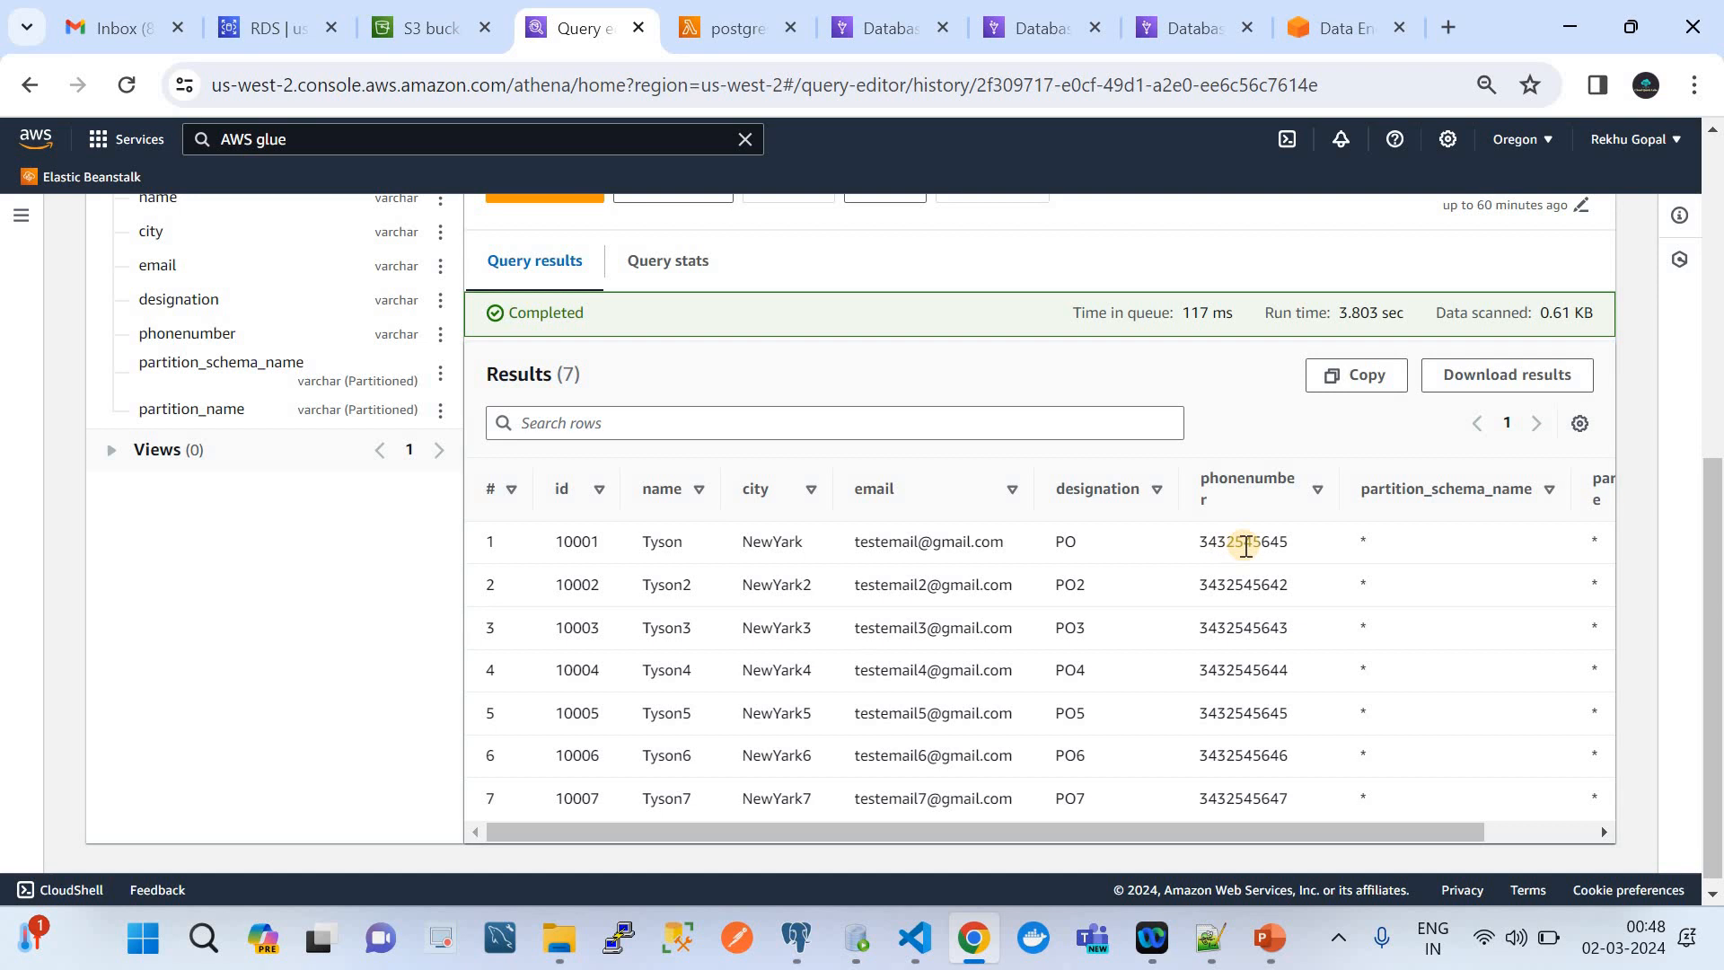
{"action": "scroll", "coordinate": [1463, 552], "scroll_direction": "right", "scroll_amount": 1}
{"action": "scroll", "coordinate": [1465, 561], "scroll_direction": "right", "scroll_amount": 2}
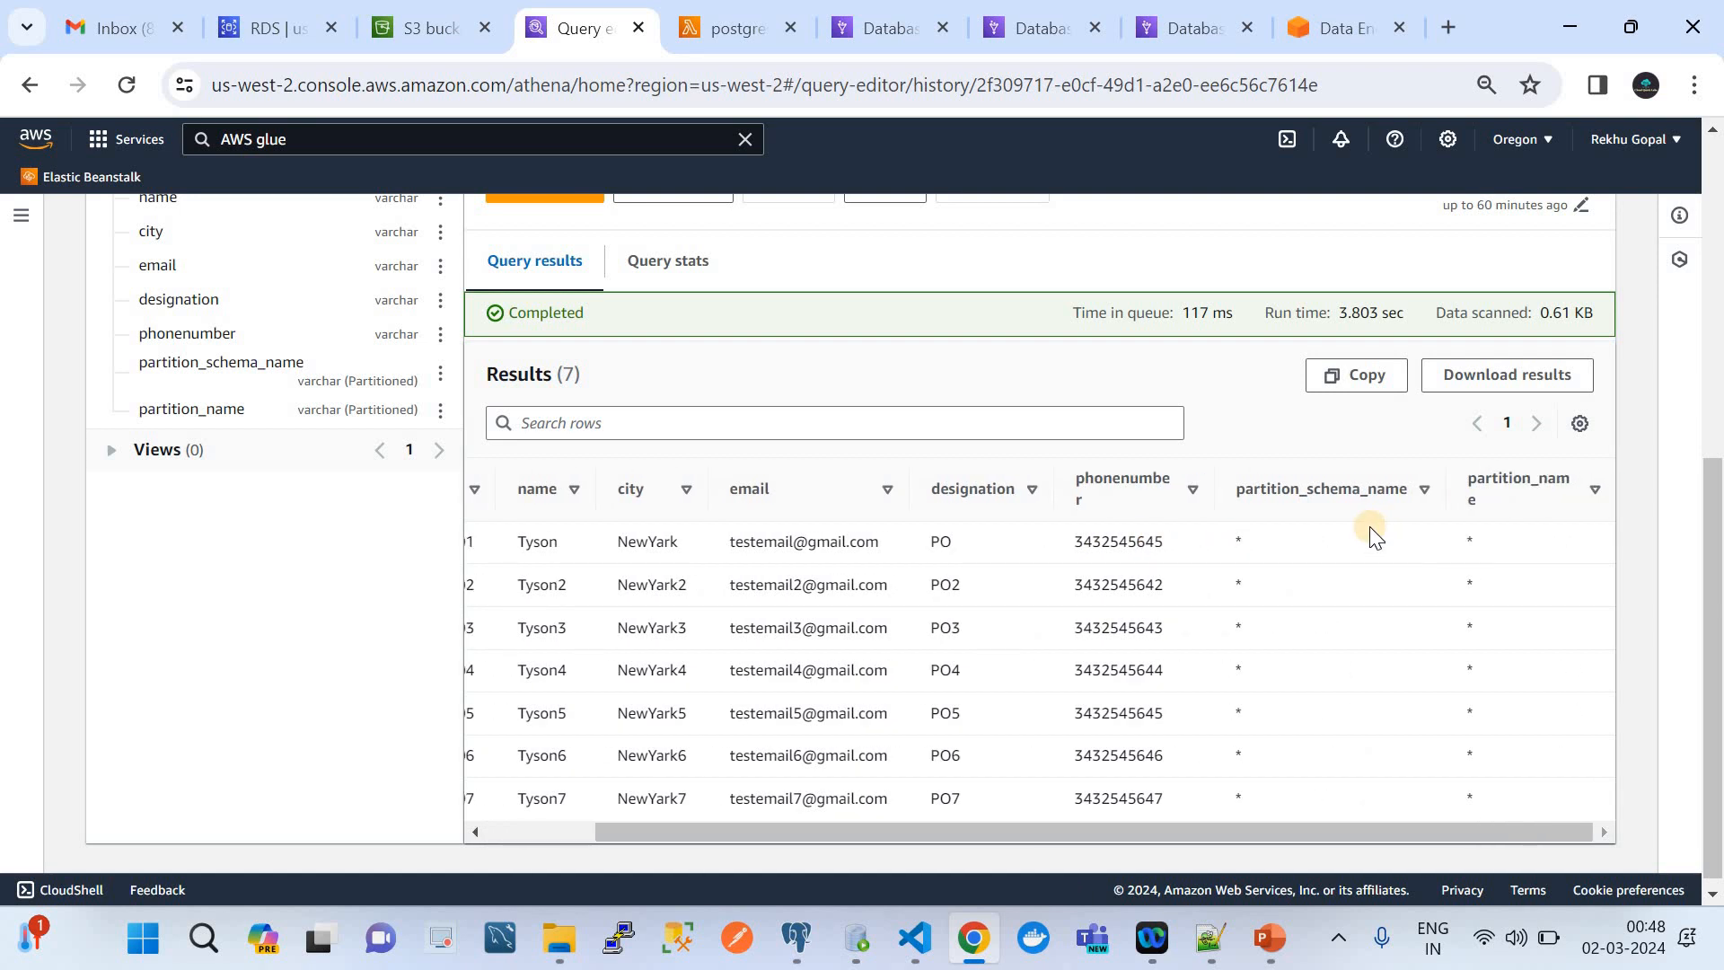
Look over the employees preview results and compare the SQL statements in Query 8, Query 9 and Query 10
{"action": "scroll", "coordinate": [1374, 536], "scroll_direction": "left", "scroll_amount": 3}
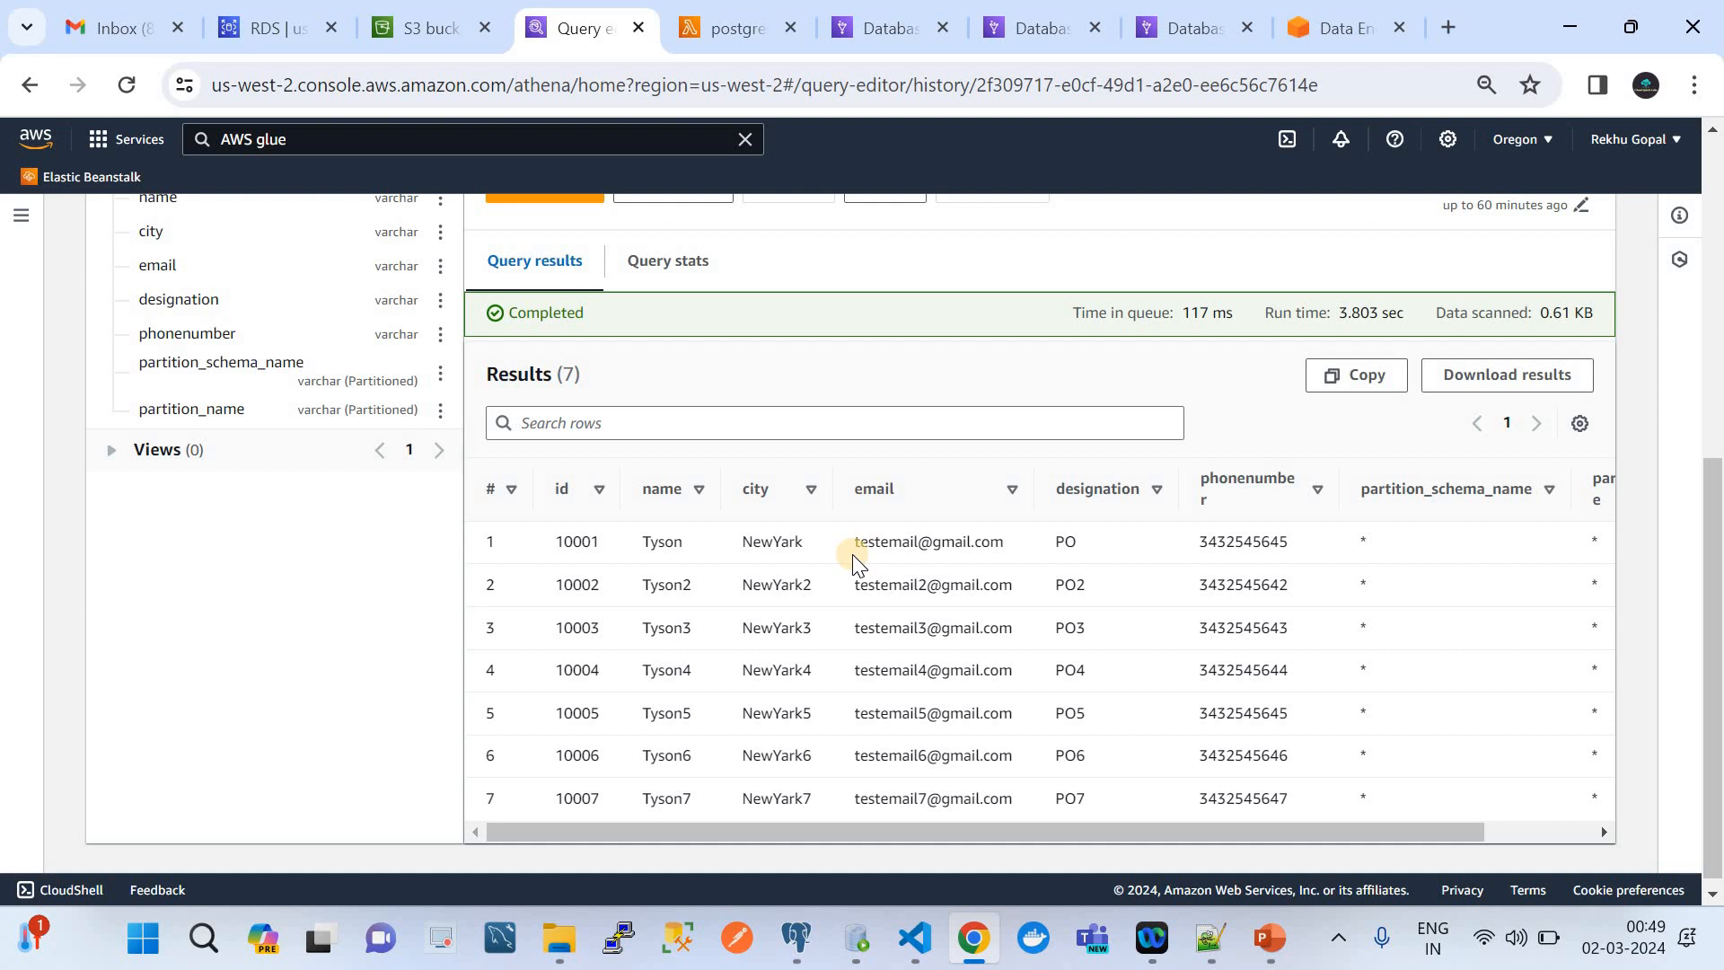
{"action": "scroll", "coordinate": [853, 553], "scroll_direction": "up", "scroll_amount": 3}
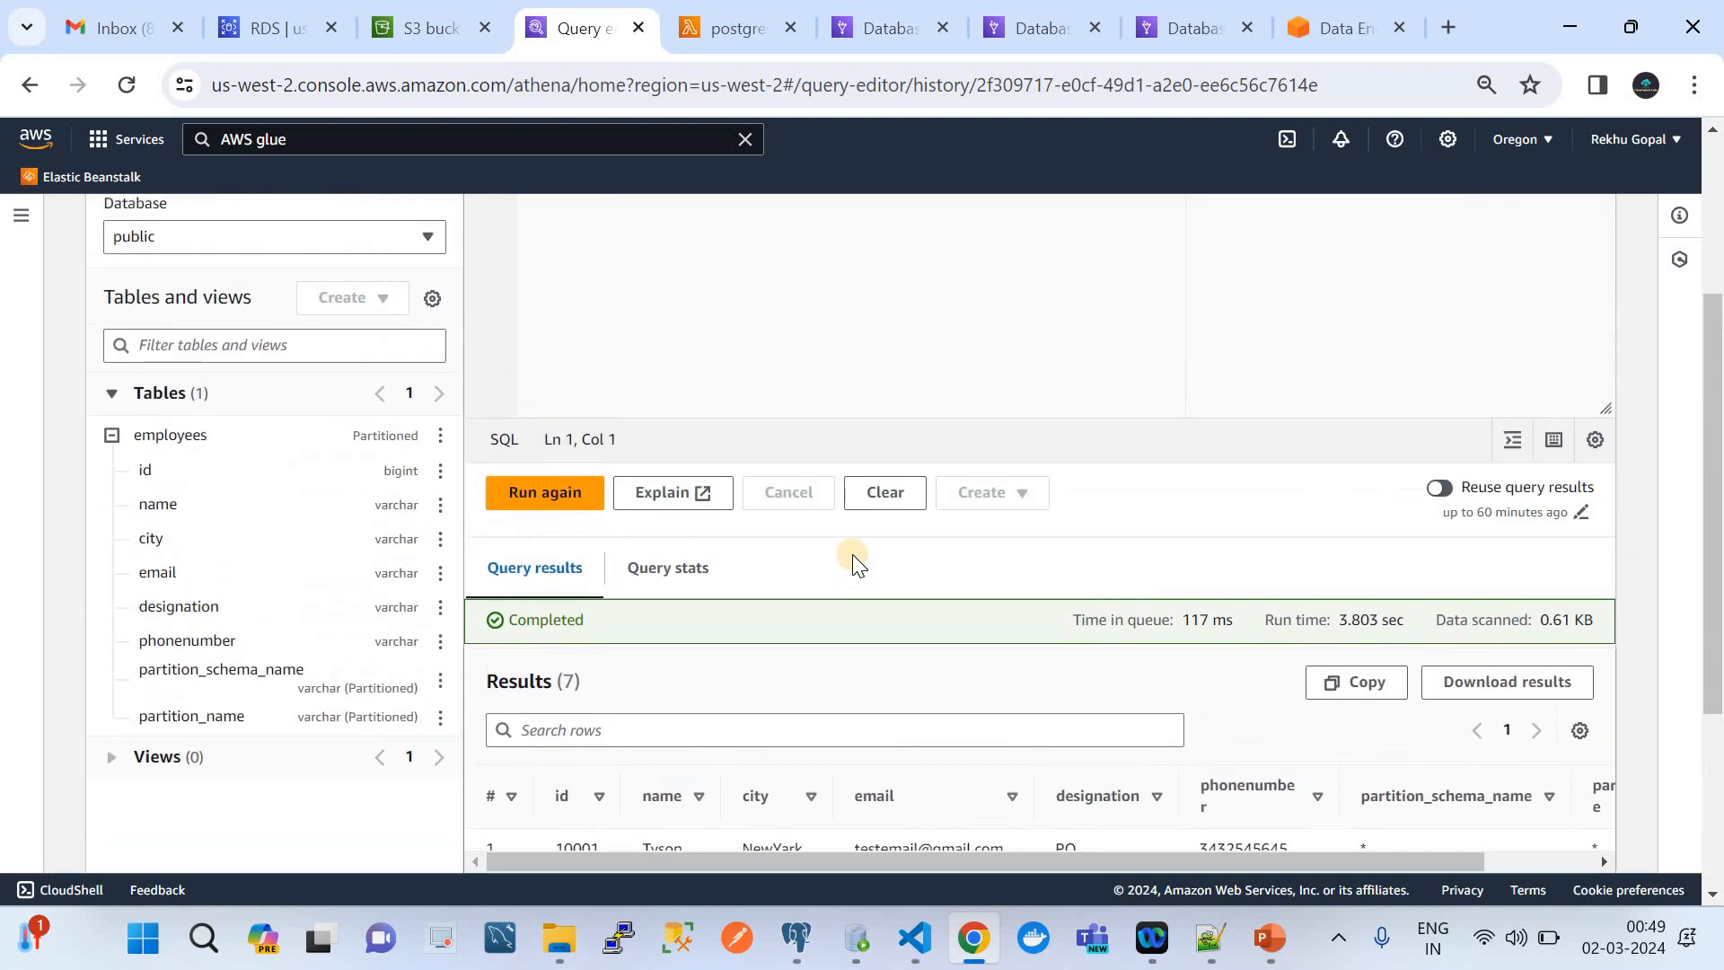
{"action": "scroll", "coordinate": [854, 553], "scroll_direction": "up", "scroll_amount": 3}
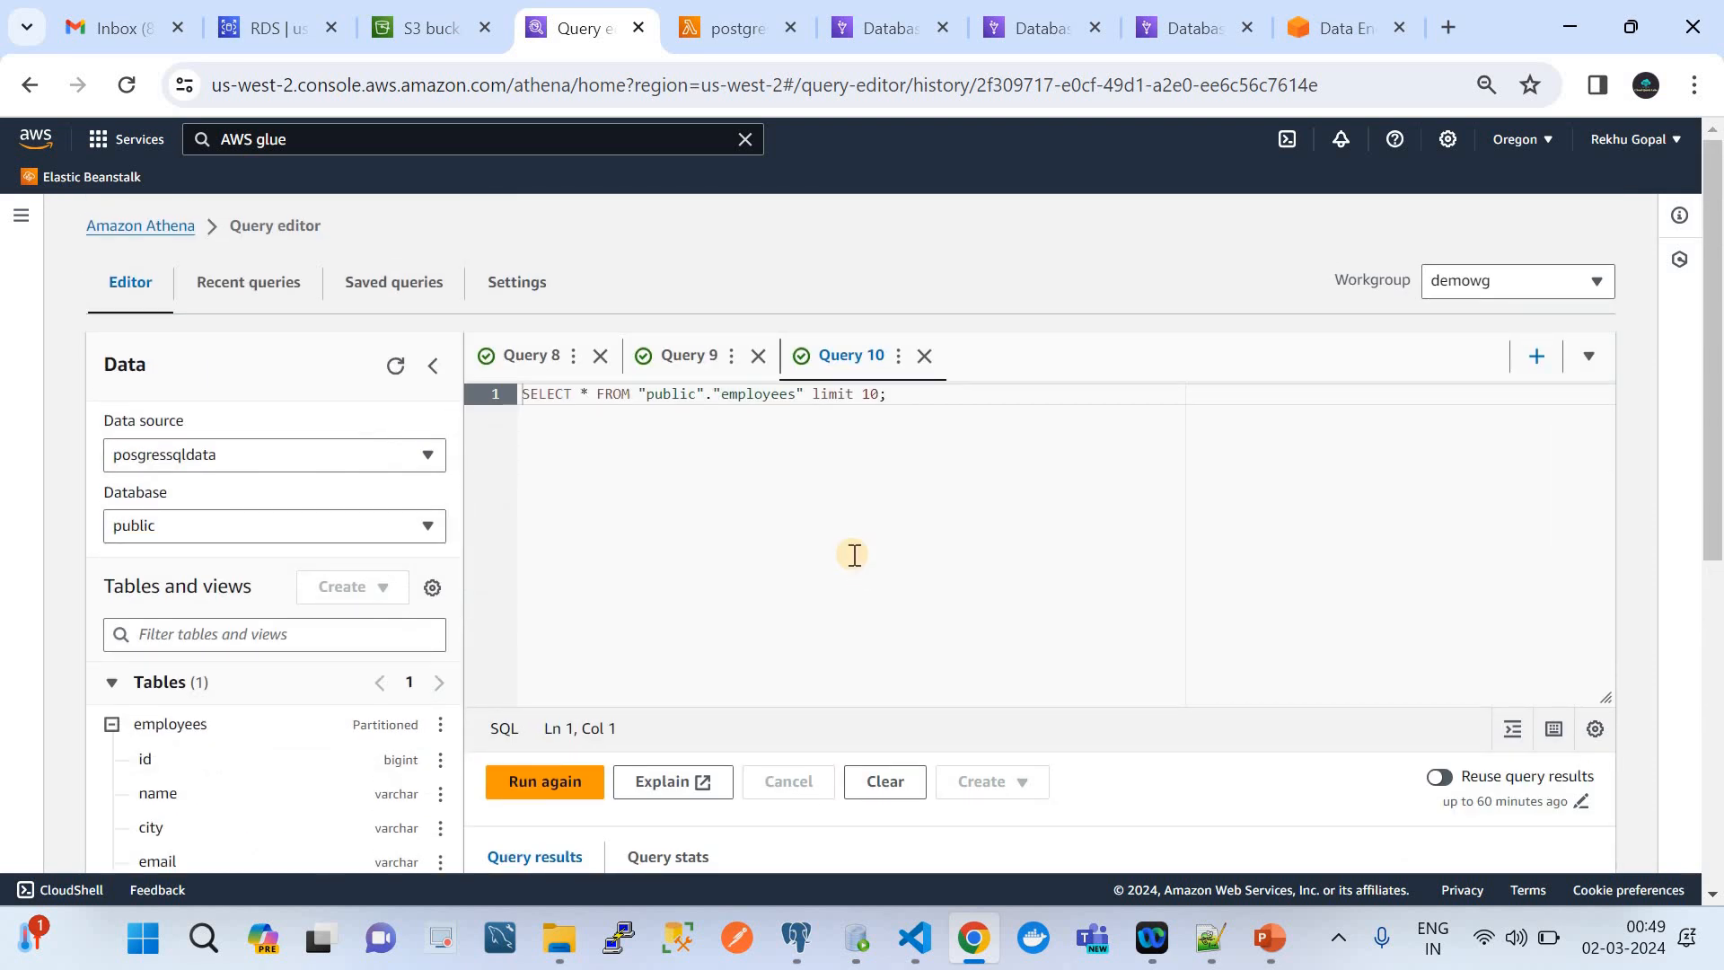
{"action": "left_click", "coordinate": [528, 374]}
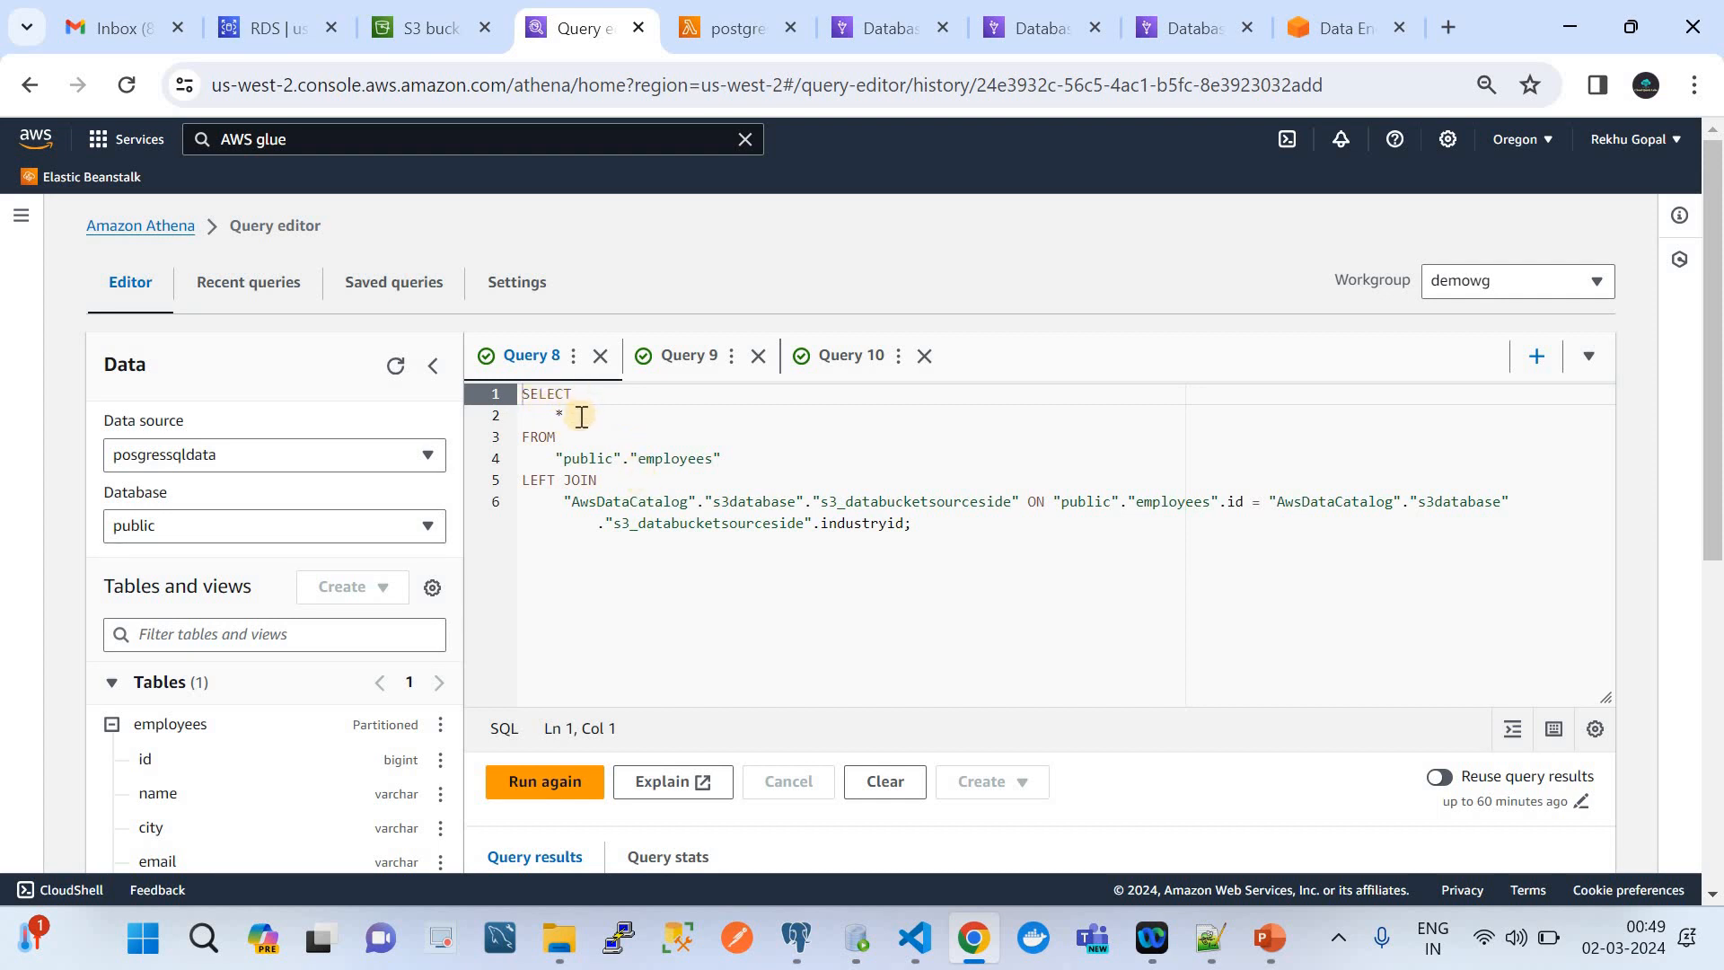
{"action": "left_click", "coordinate": [693, 359]}
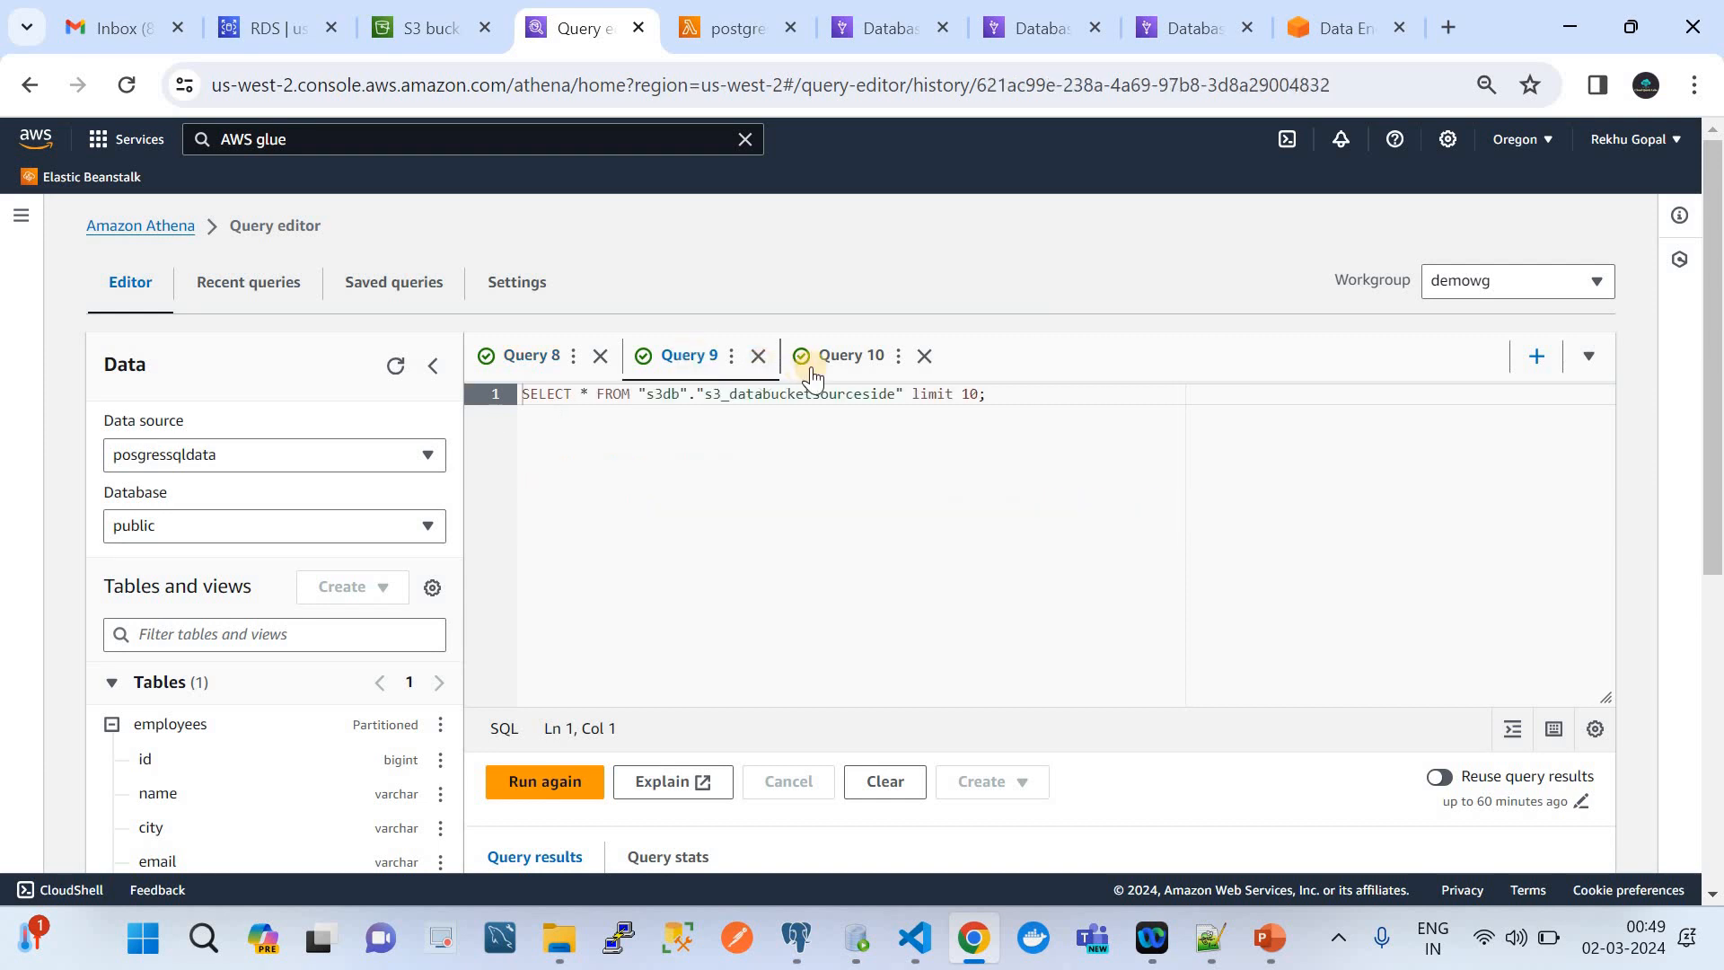
{"action": "left_click", "coordinate": [842, 363]}
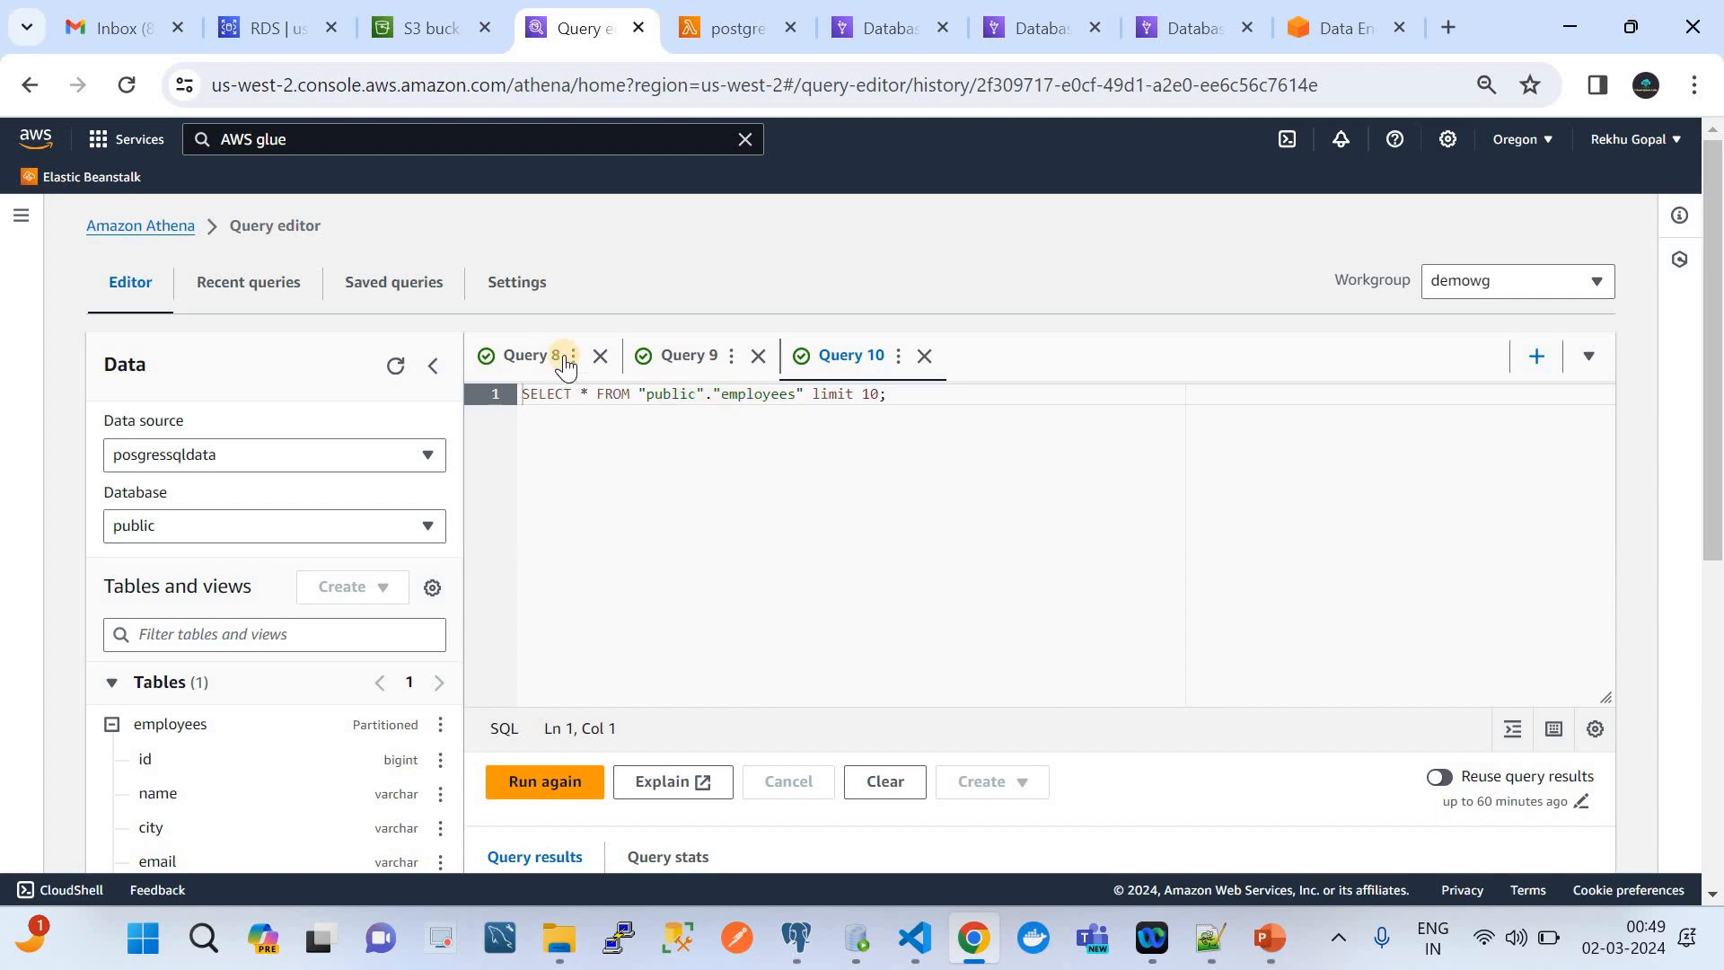
{"action": "left_click", "coordinate": [550, 360]}
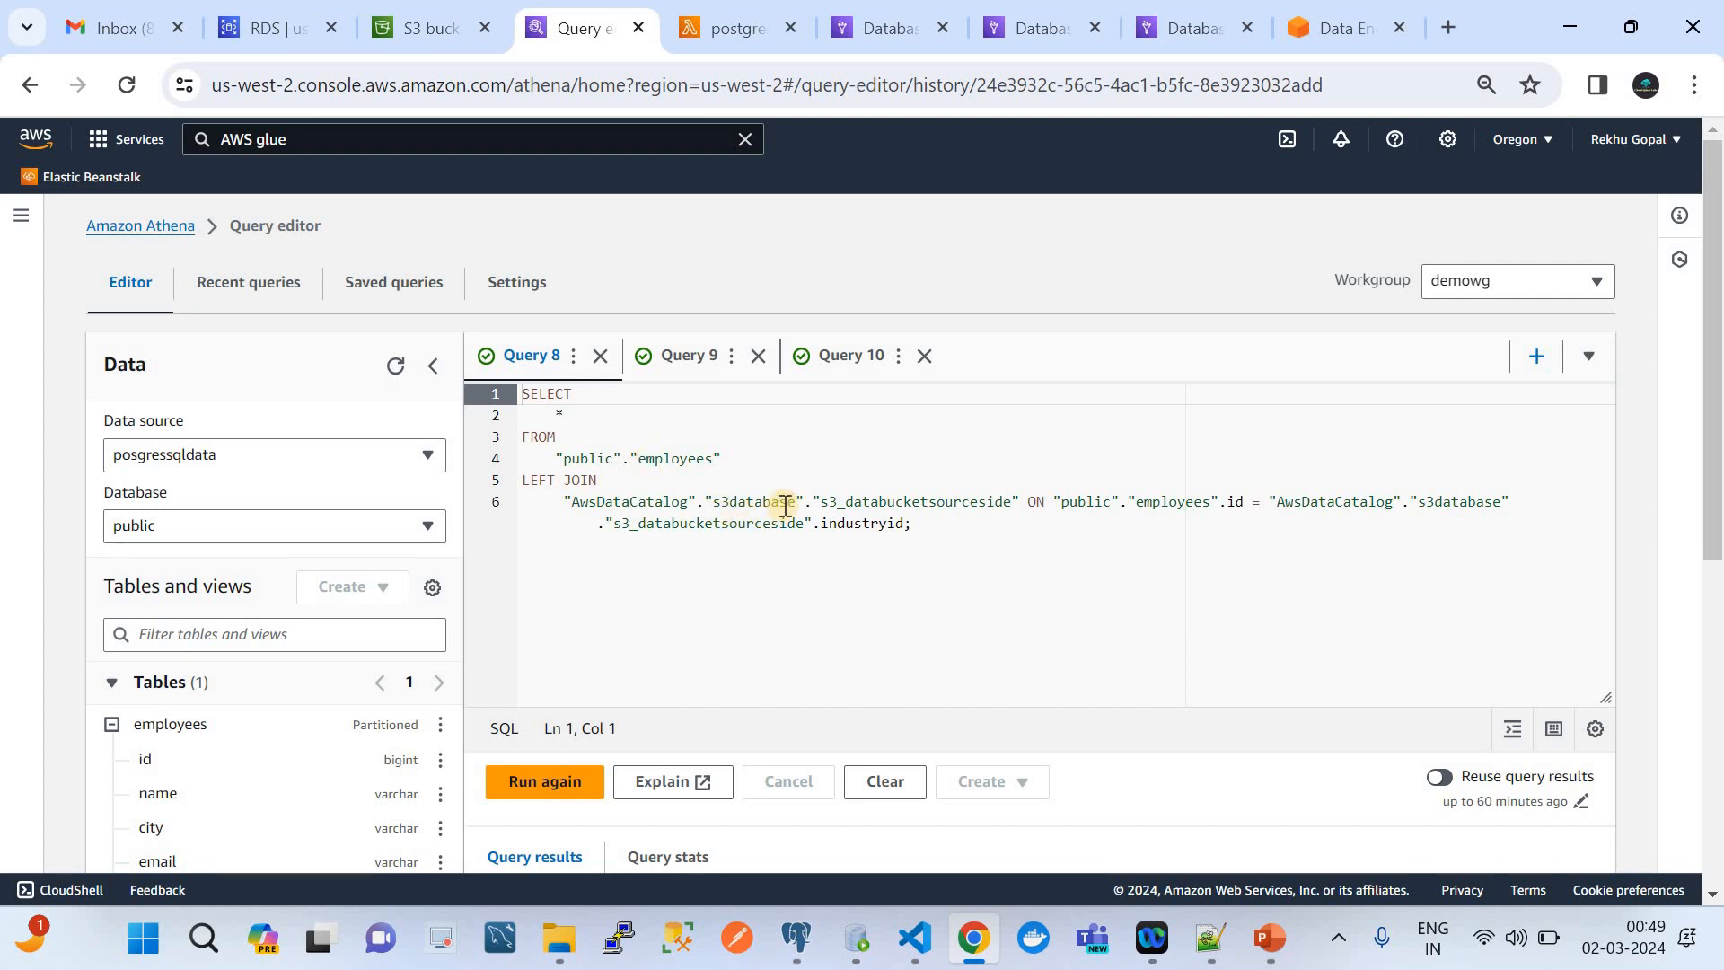
Replace the database and table after AwsDataCatalog in Query 8's LEFT JOIN with "s3db"."s3_databucketsourceside", copied from Query 9
{"action": "left_click", "coordinate": [673, 359]}
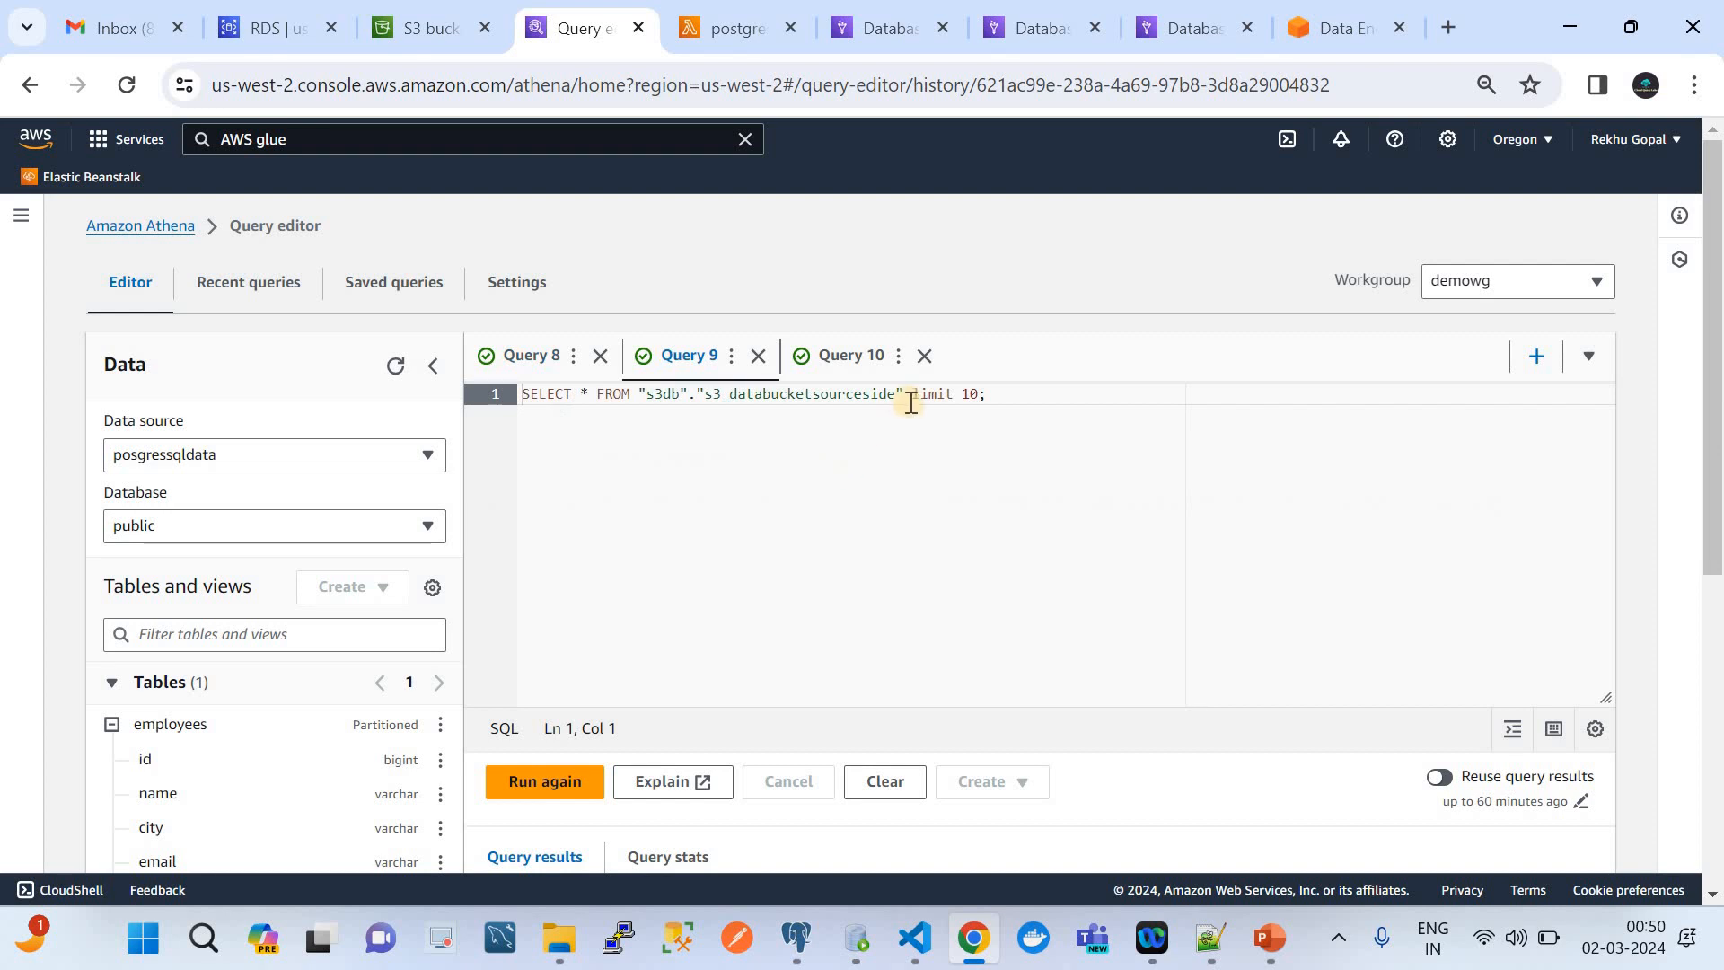
{"action": "left_click_drag", "start_coordinate": [901, 395], "coordinate": [880, 395]}
{"action": "left_click_drag", "start_coordinate": [669, 400], "coordinate": [646, 400]}
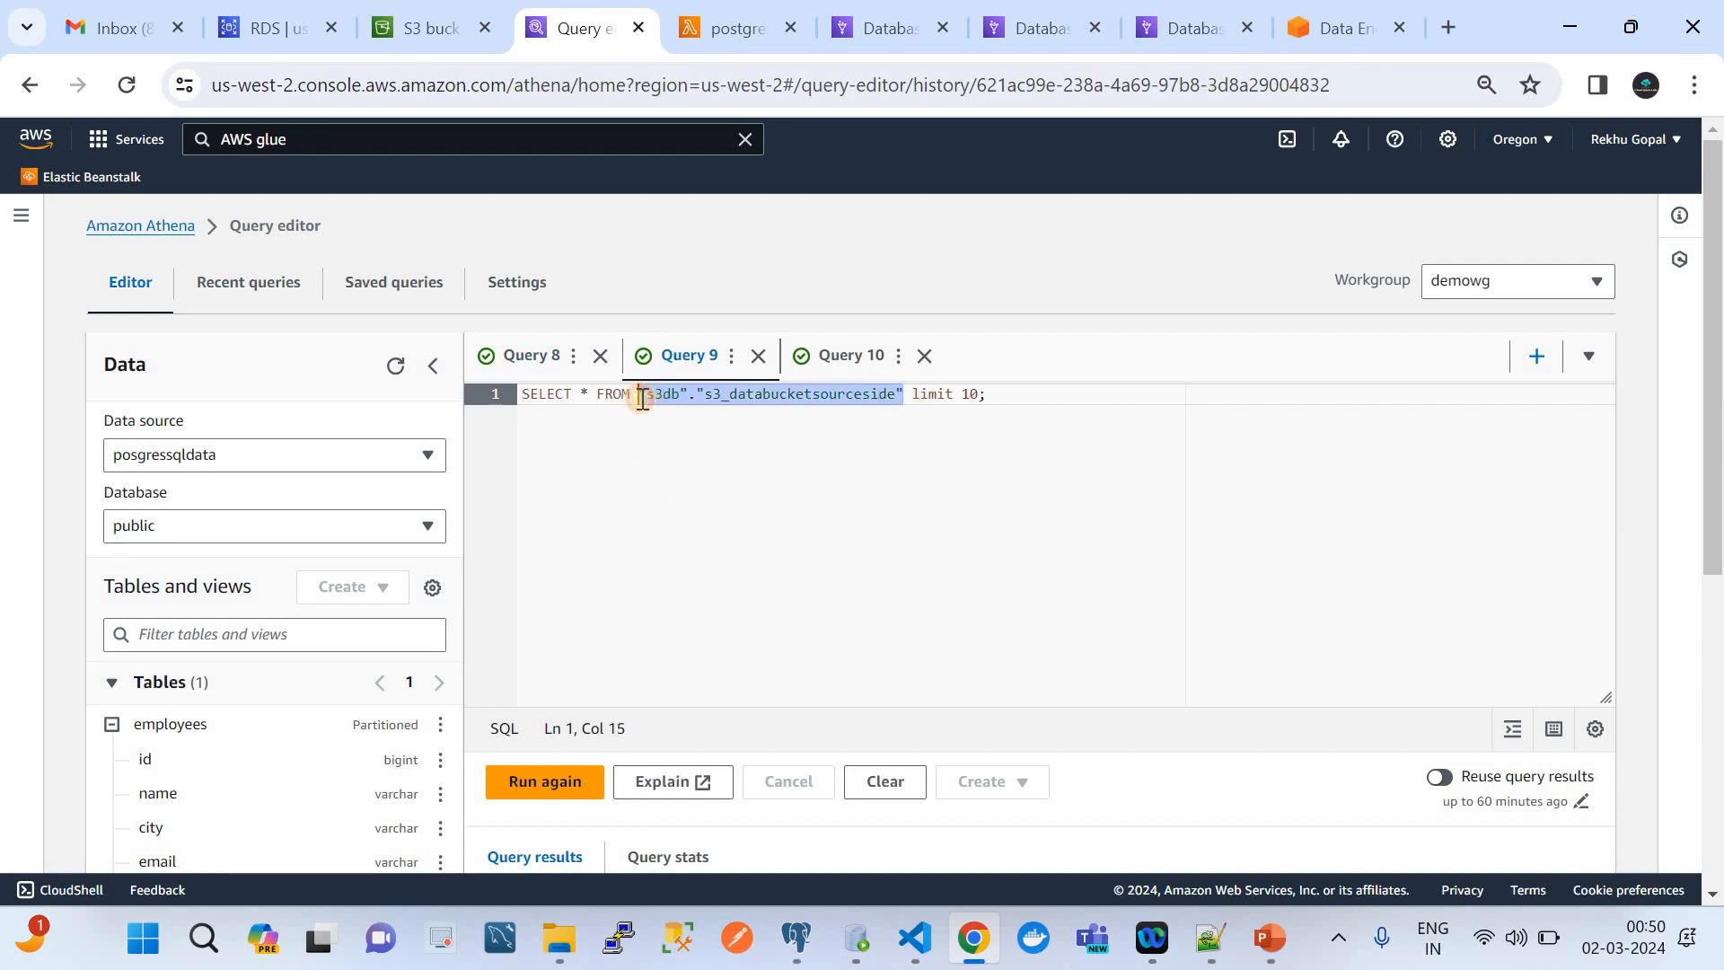
{"action": "left_click", "coordinate": [530, 356]}
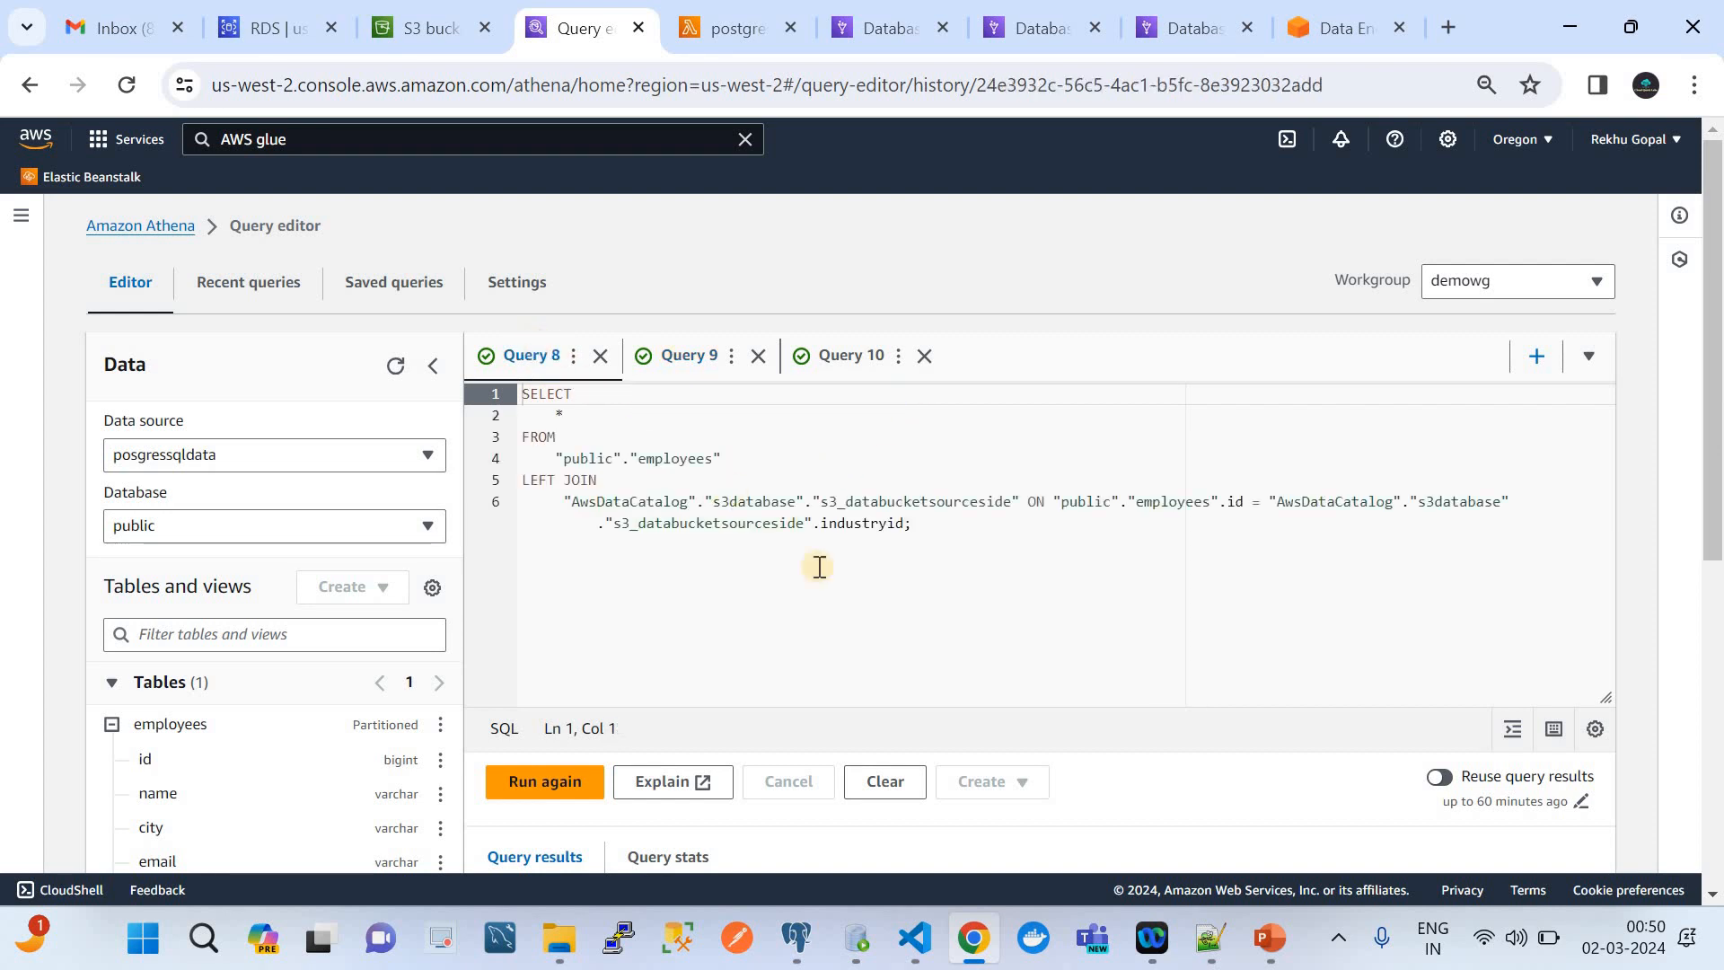
{"action": "left_click_drag", "start_coordinate": [1020, 501], "coordinate": [711, 500]}
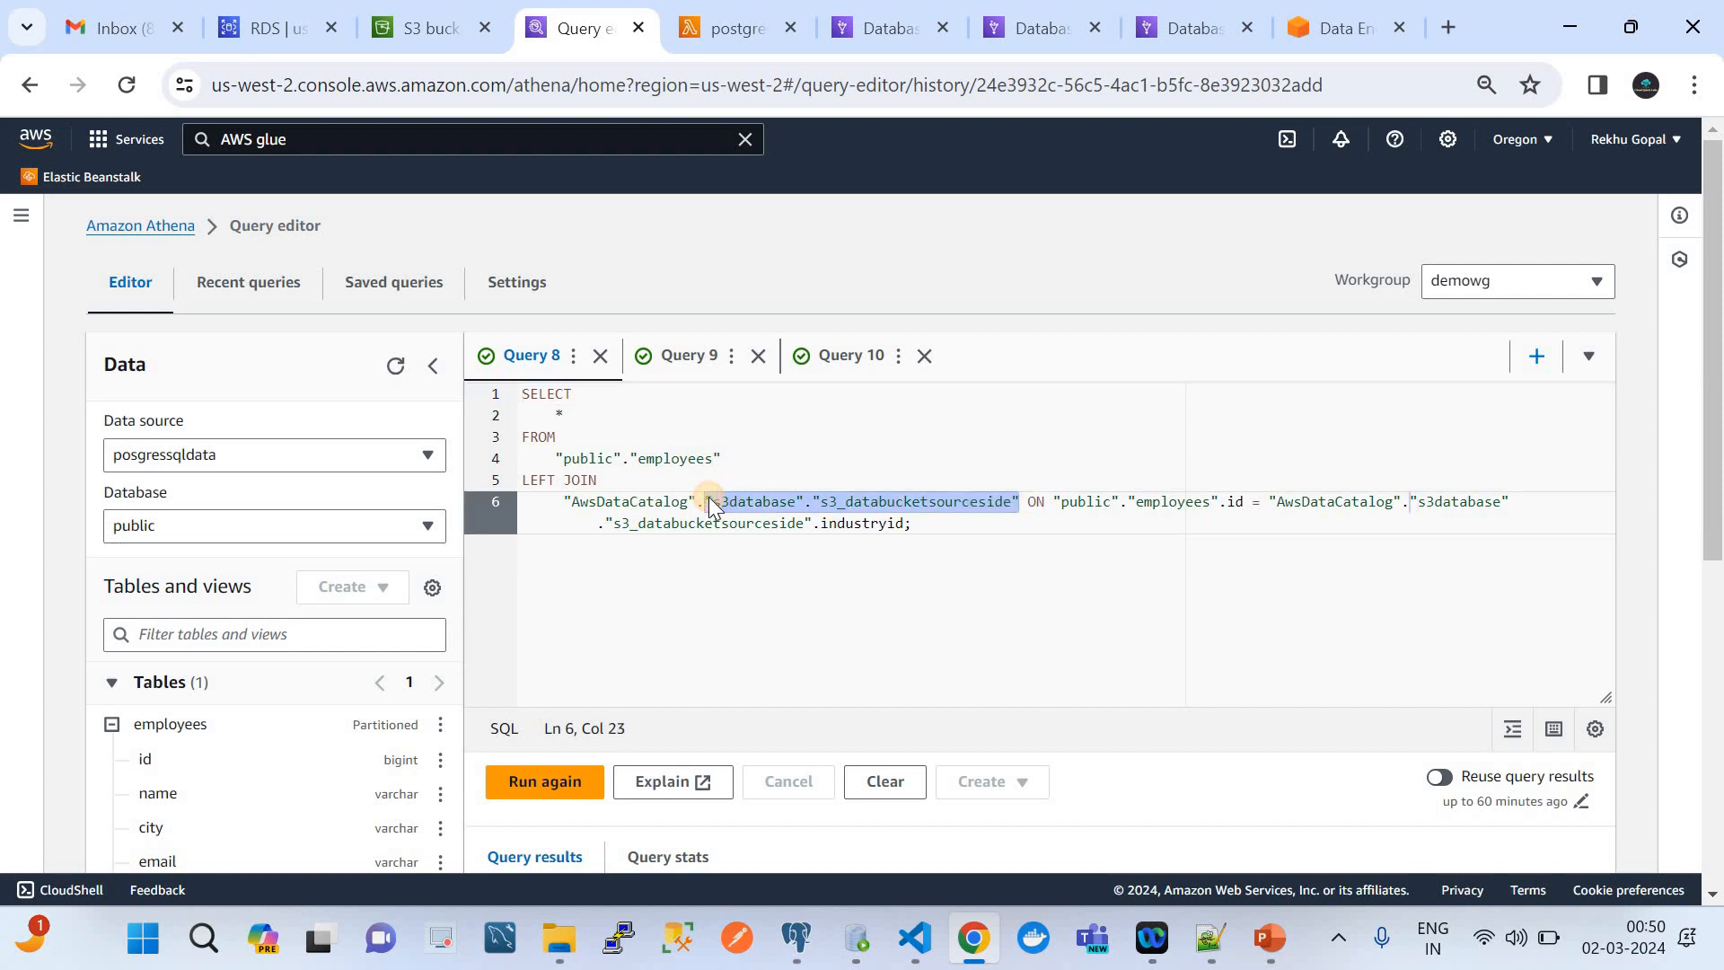
{"action": "type", "text": "\"s3db\".\"s3_databucketsourceside\""}
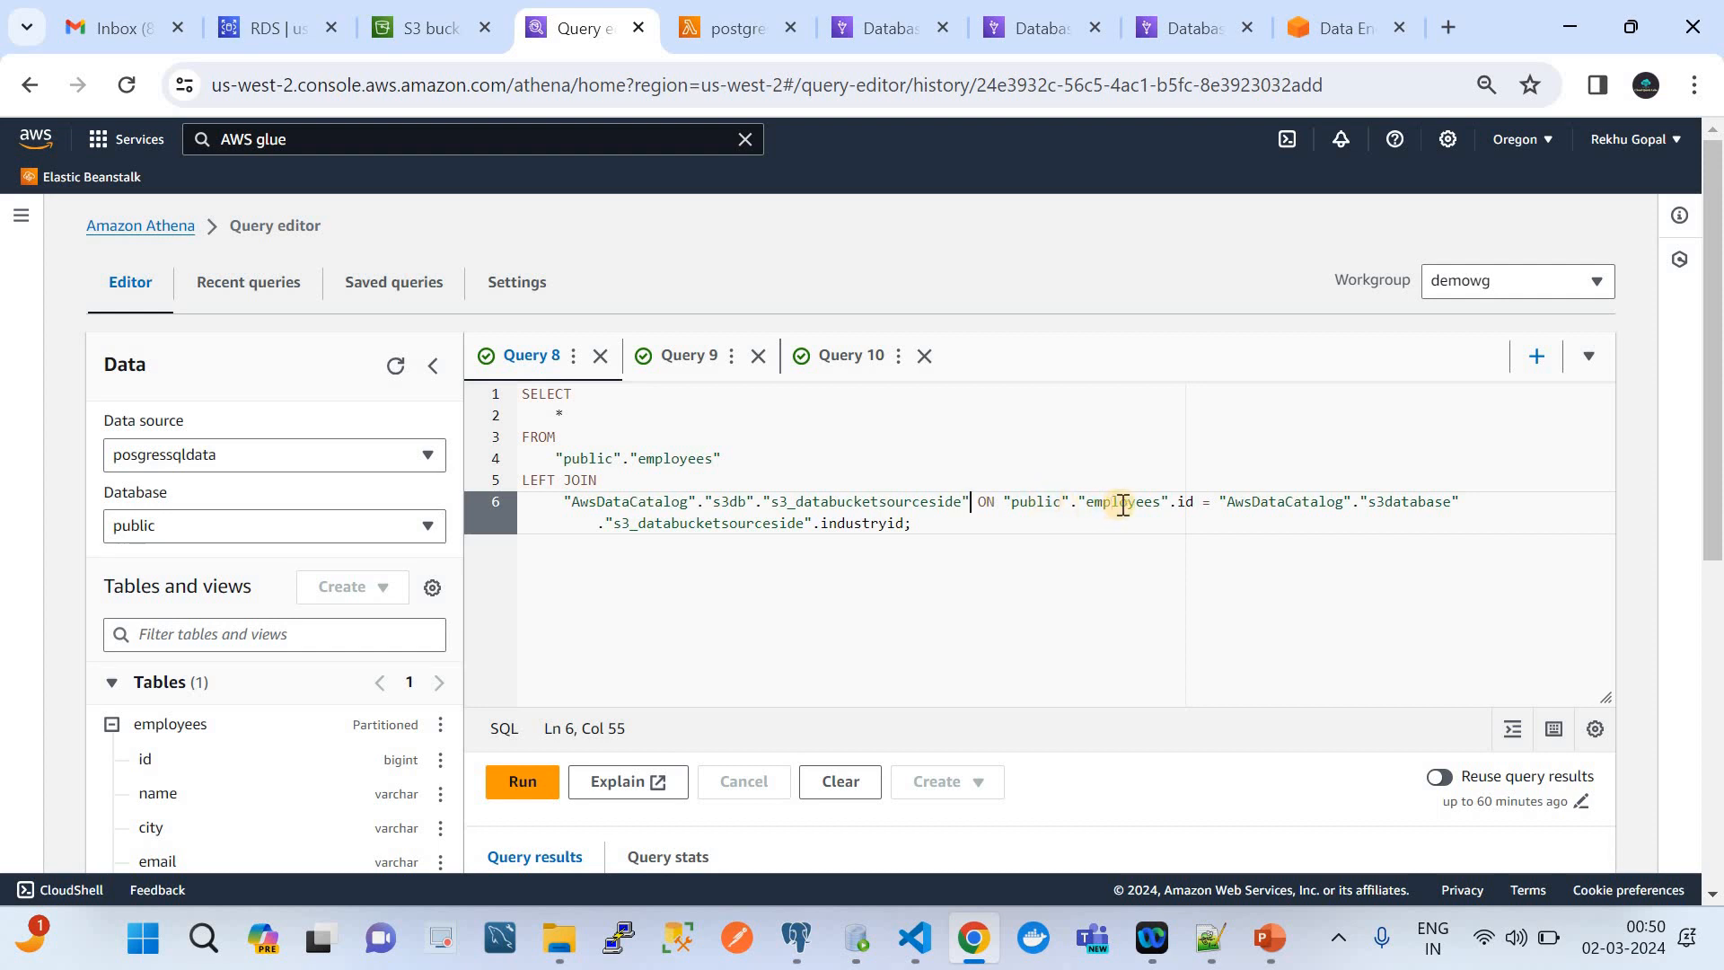
Check the id column in the Query 10 results and the industryid column in the Query 9 results as join keys
{"action": "left_click", "coordinate": [706, 375]}
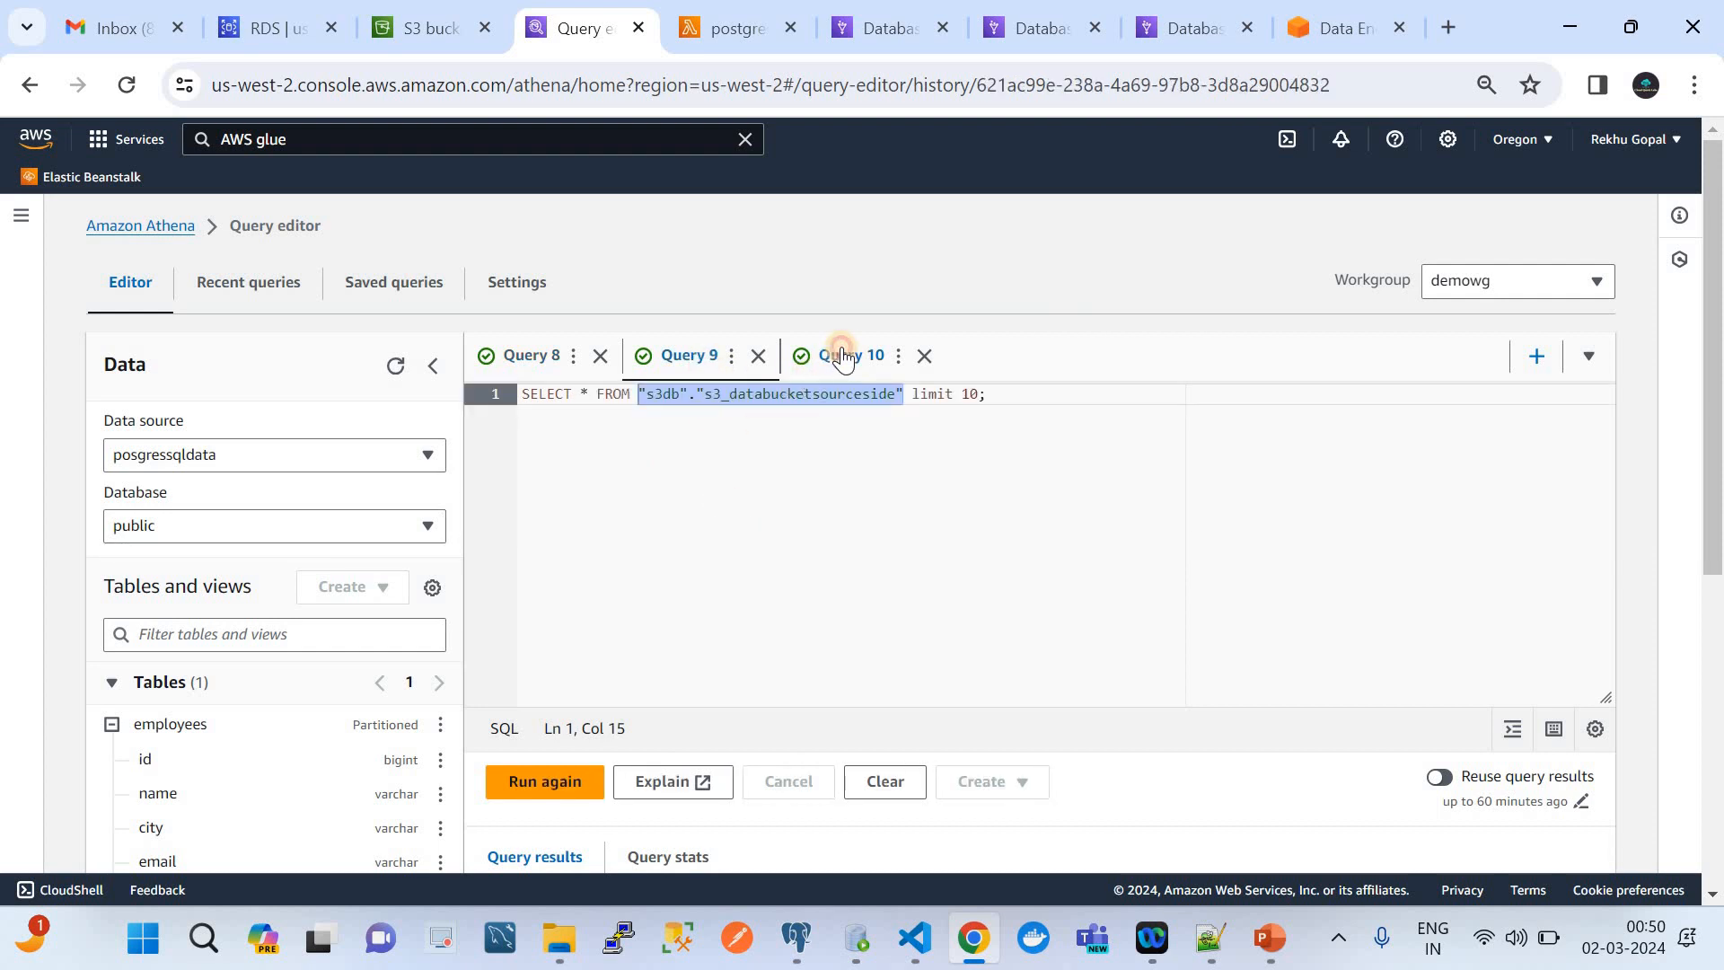
{"action": "left_click", "coordinate": [842, 357]}
{"action": "scroll", "coordinate": [770, 465], "scroll_direction": "down", "scroll_amount": 2}
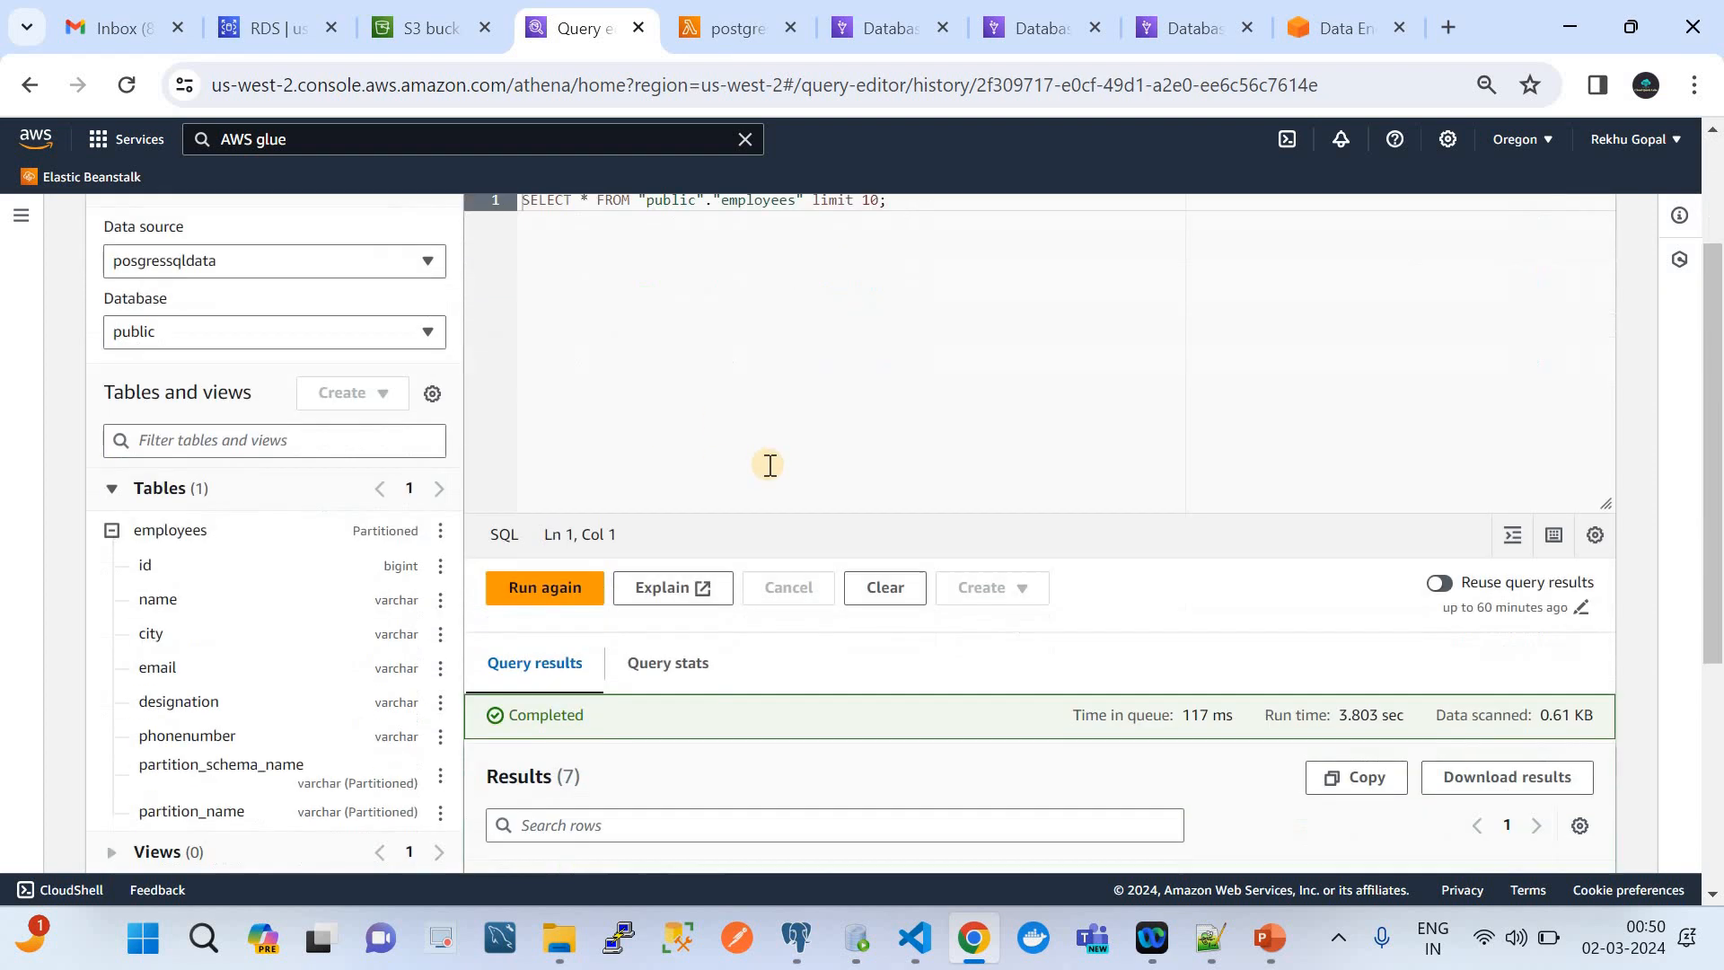
{"action": "scroll", "coordinate": [618, 729], "scroll_direction": "down", "scroll_amount": 4}
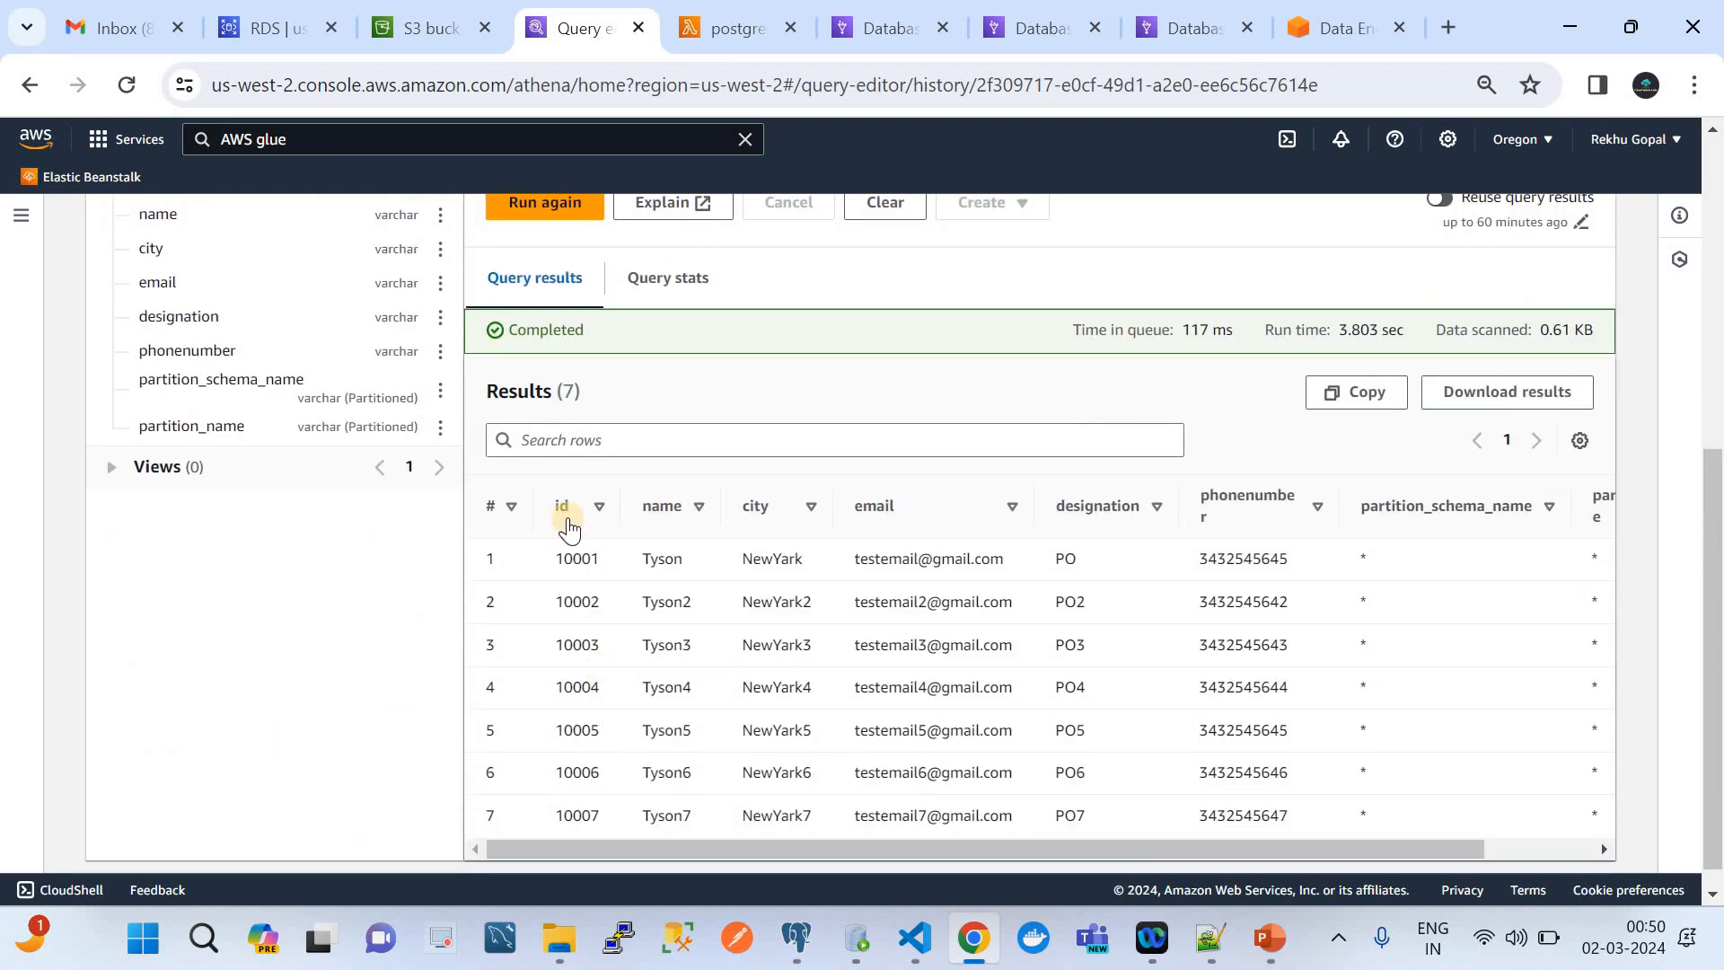
{"action": "scroll", "coordinate": [627, 536], "scroll_direction": "up", "scroll_amount": 6}
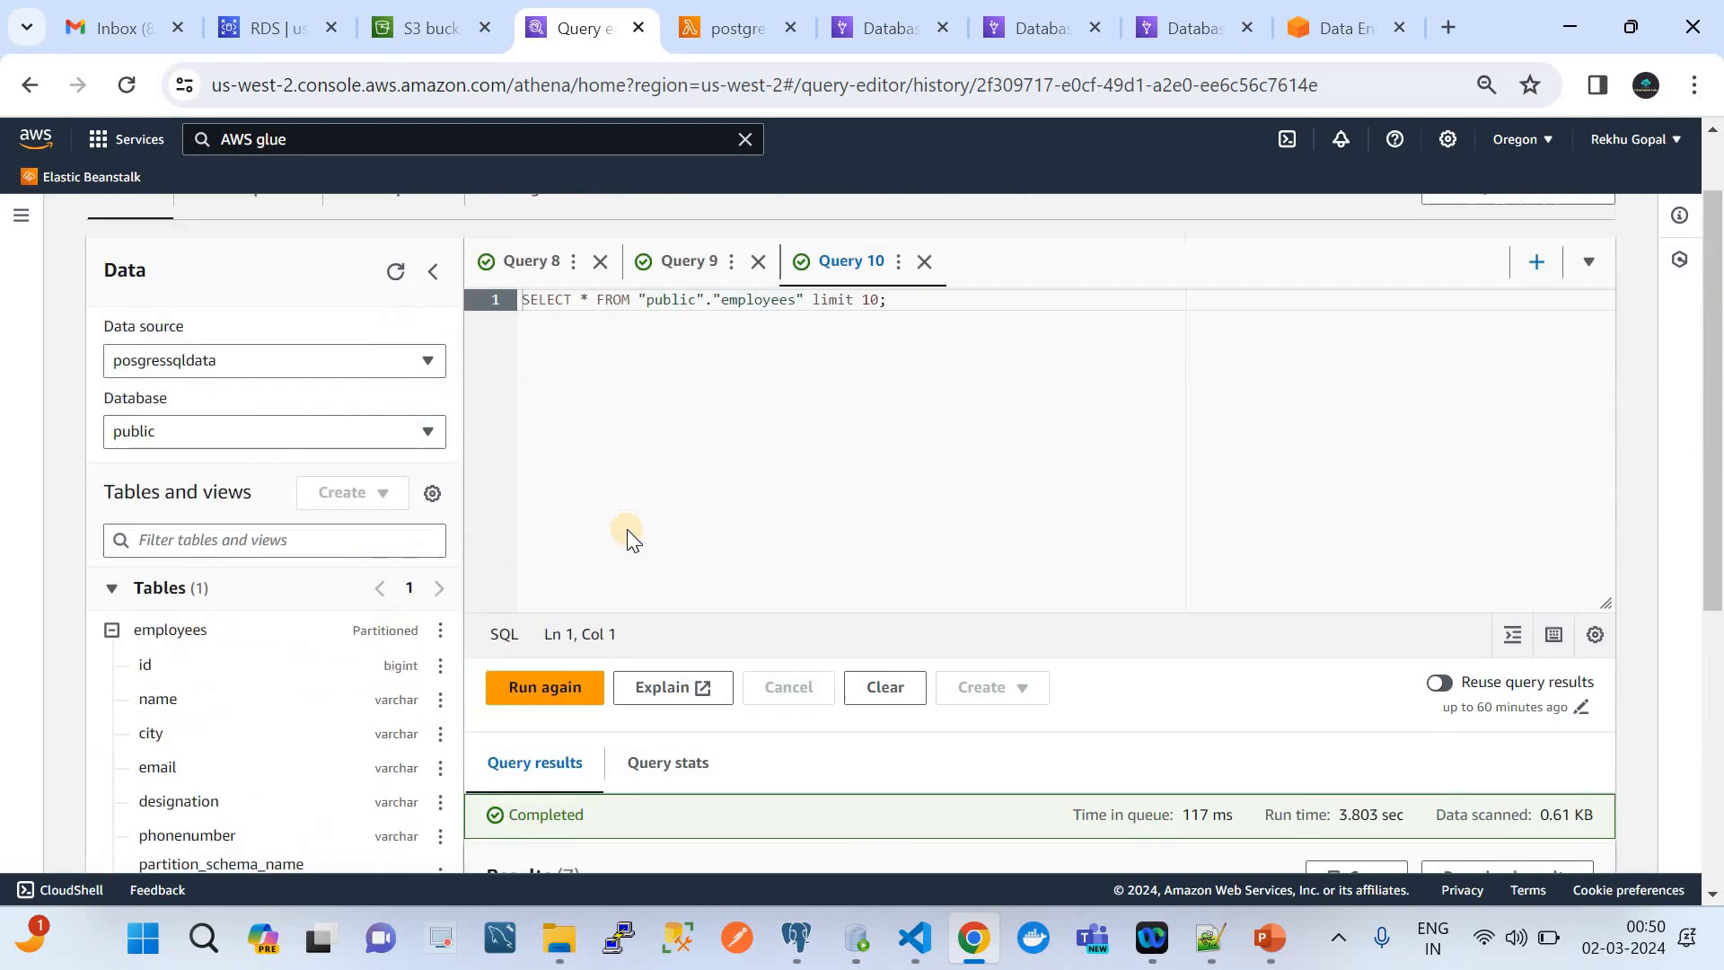
{"action": "left_click", "coordinate": [667, 363]}
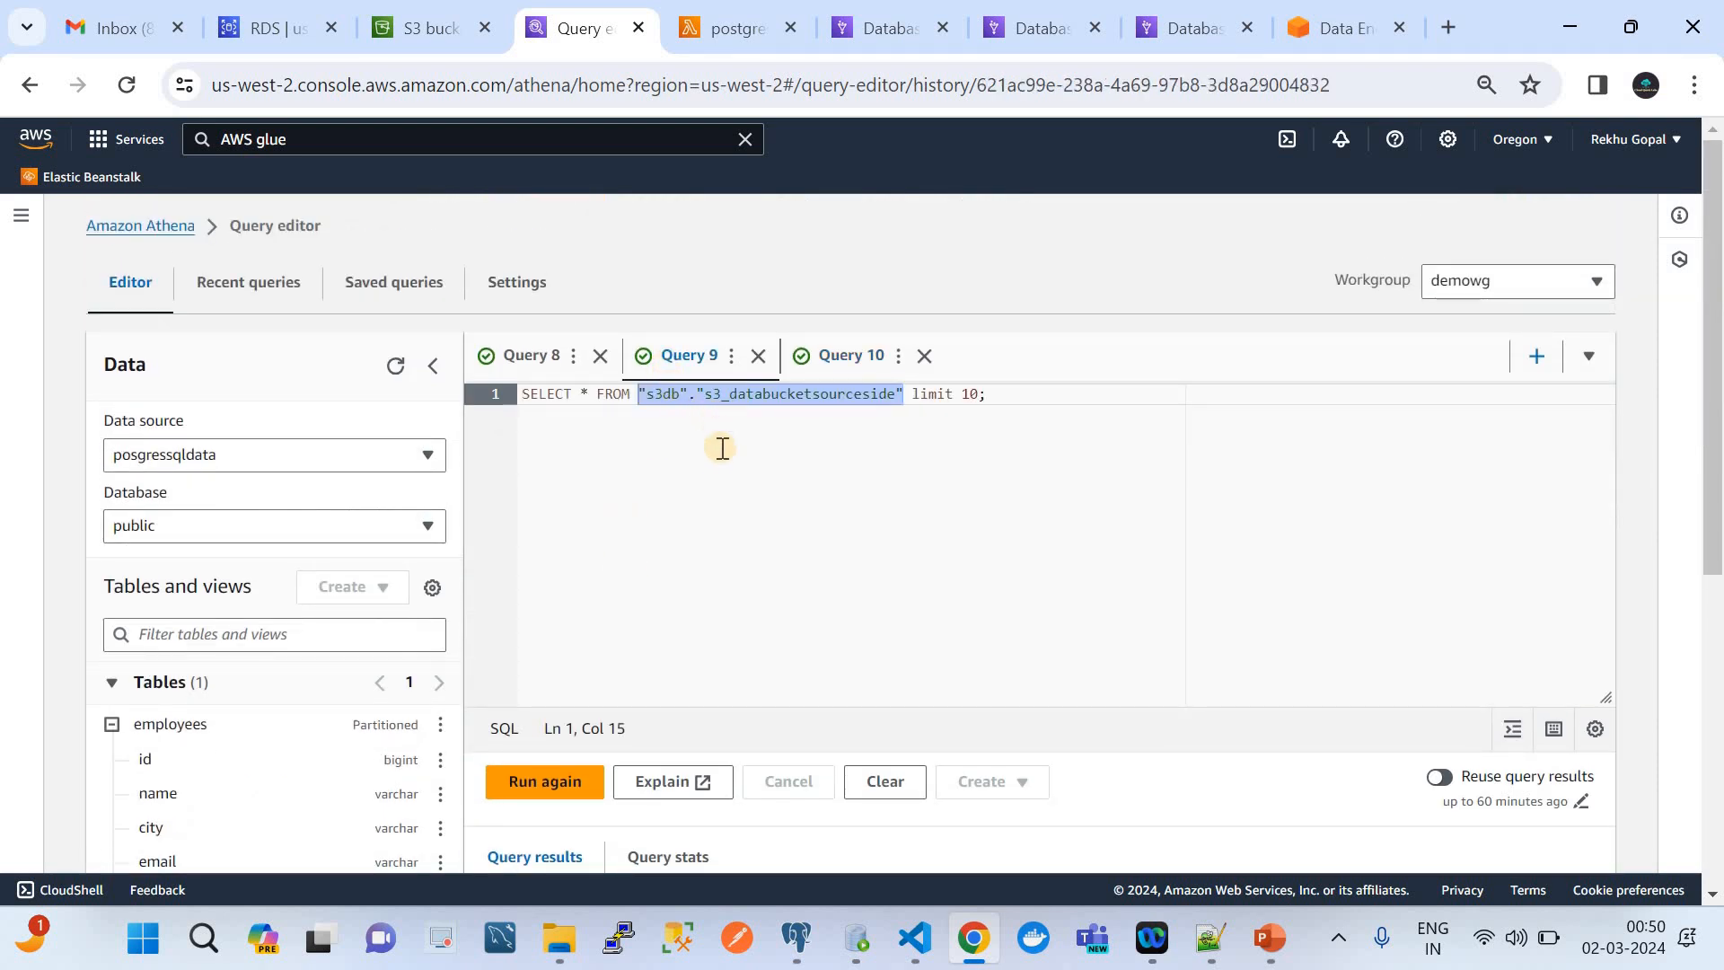
{"action": "scroll", "coordinate": [722, 454], "scroll_direction": "down", "scroll_amount": 5}
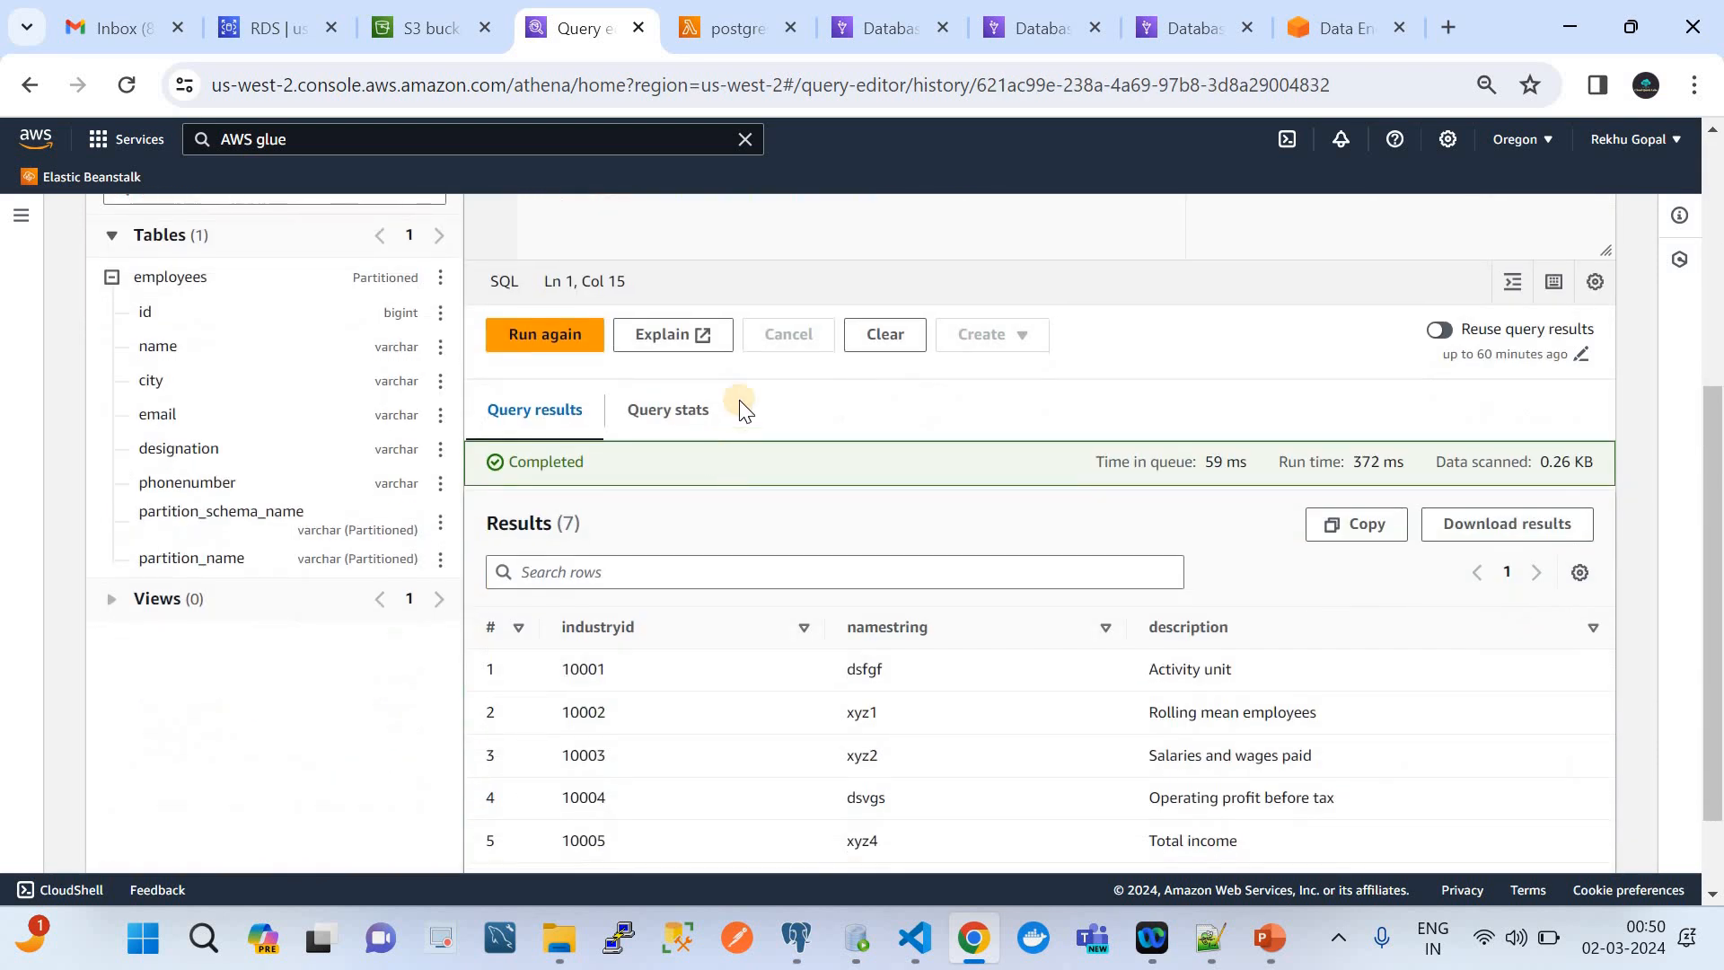
{"action": "left_click", "coordinate": [598, 631]}
{"action": "scroll", "coordinate": [599, 635], "scroll_direction": "up", "scroll_amount": 5}
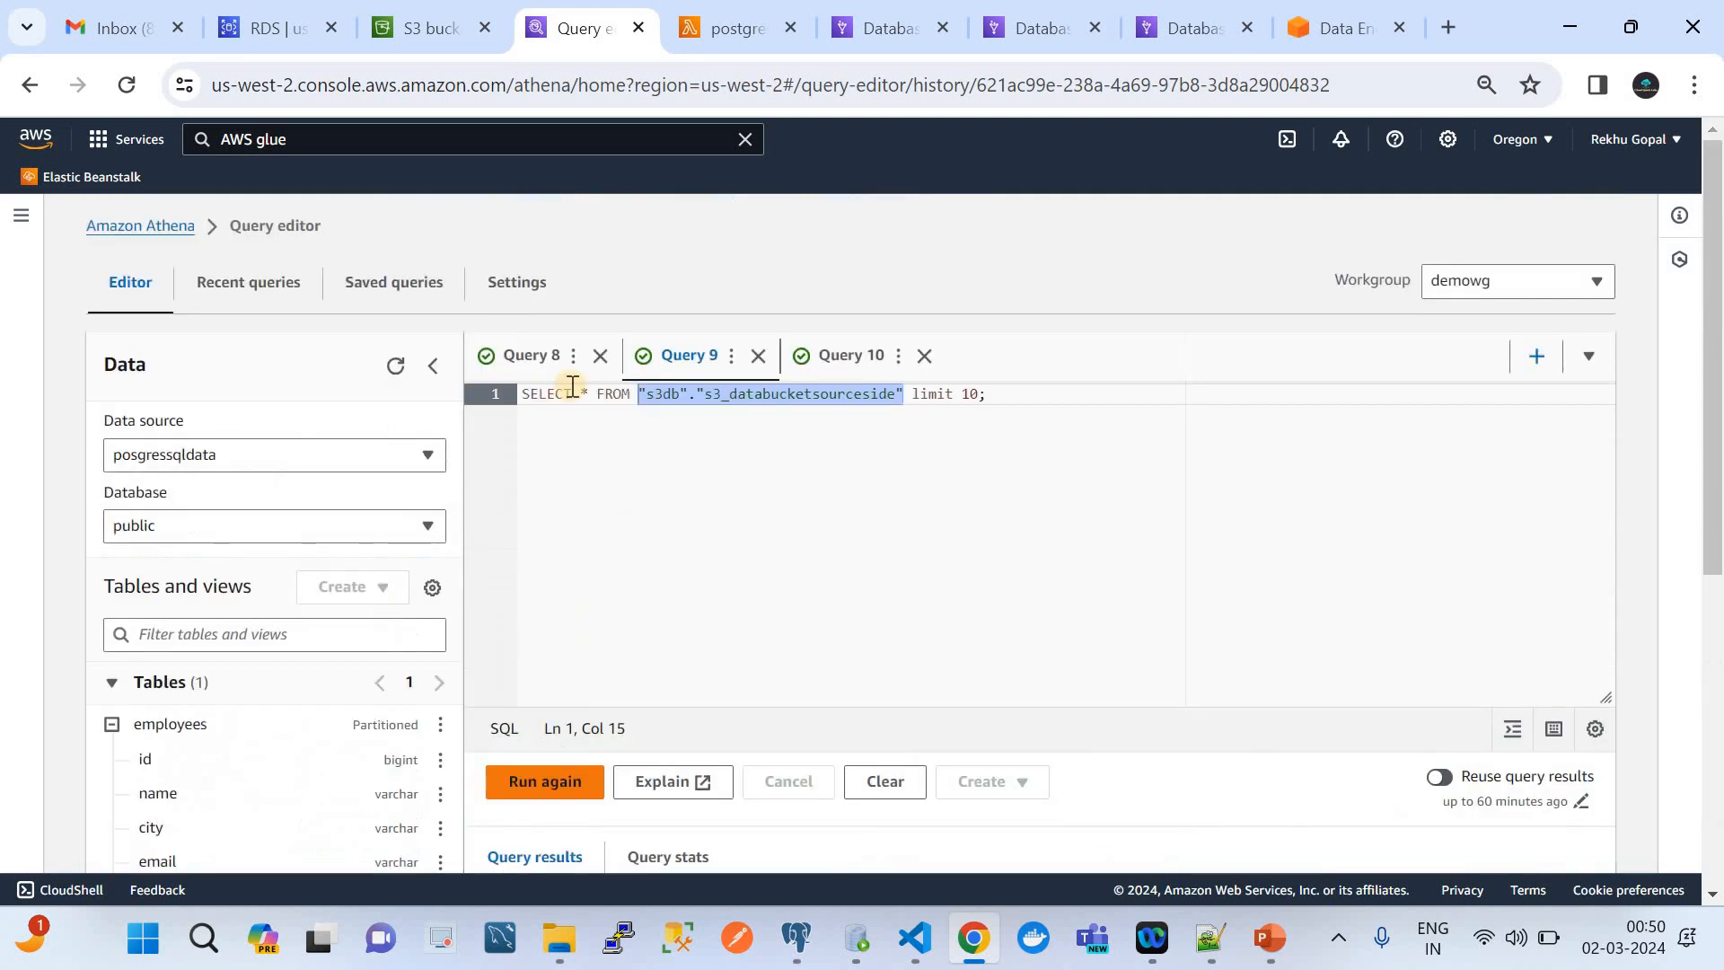
Replace the table reference before .industryid in Query 8's ON condition with "AwsDataCatalog"."s3db"."s3_databucketsourceside", leaving no space before the dot
{"action": "left_click", "coordinate": [536, 356]}
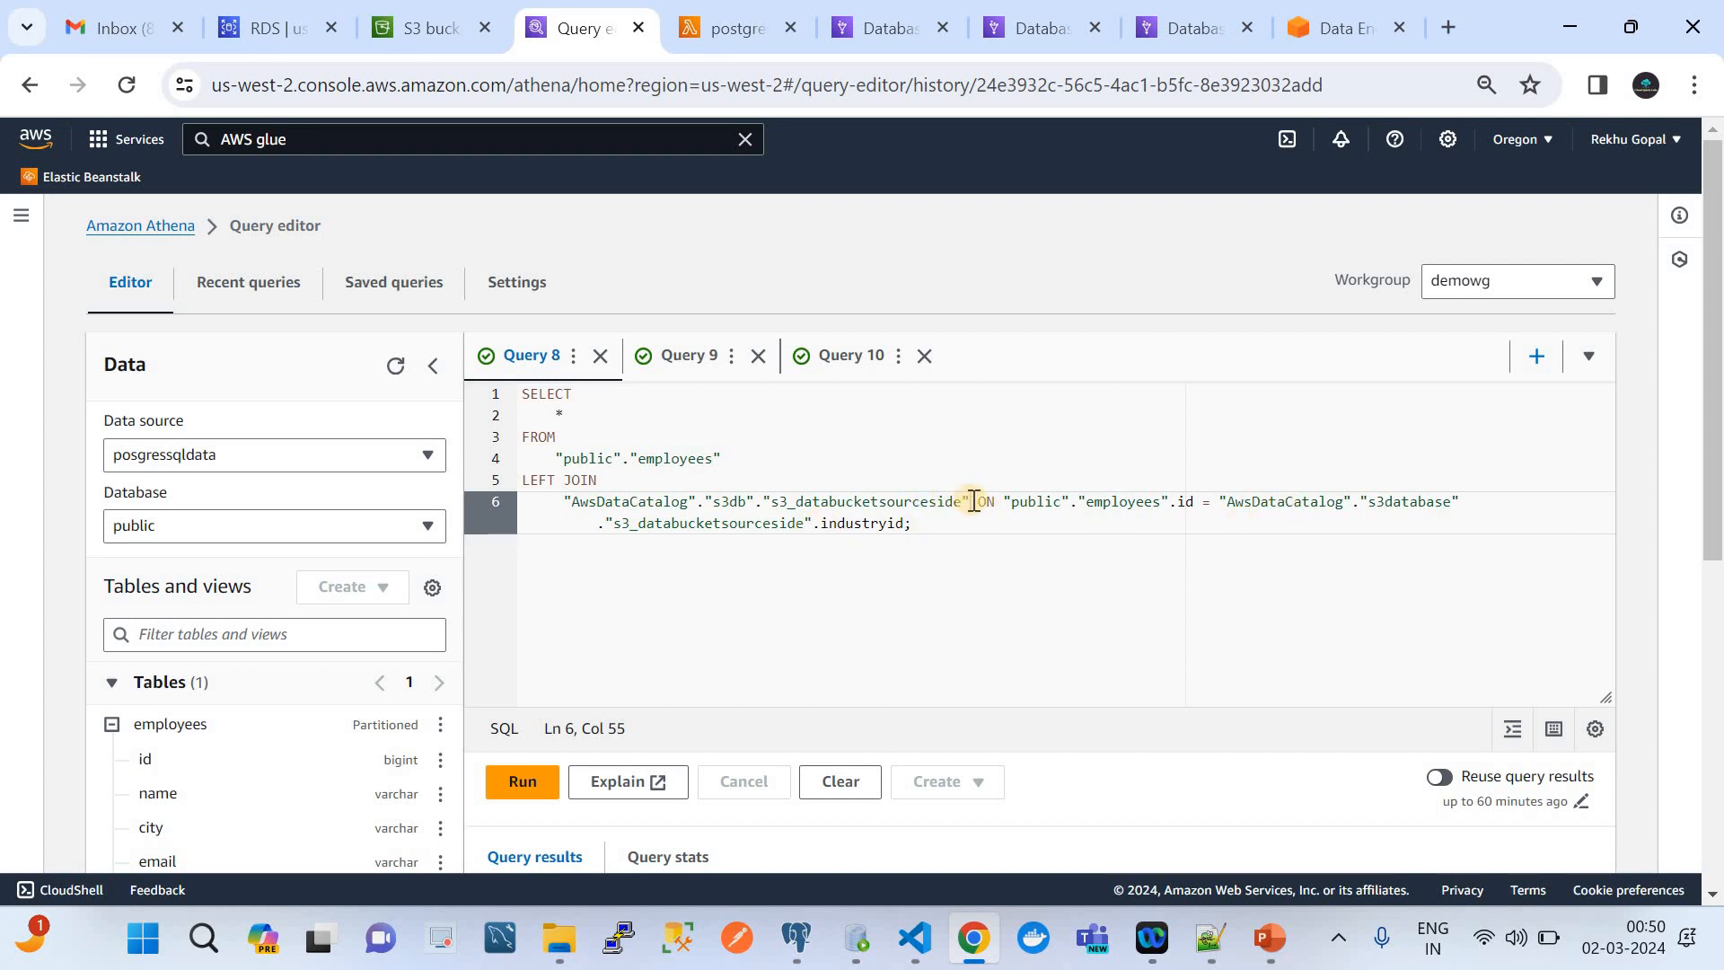
{"action": "left_click_drag", "start_coordinate": [977, 501], "coordinate": [729, 501]}
{"action": "left_click_drag", "start_coordinate": [629, 479], "coordinate": [561, 500]}
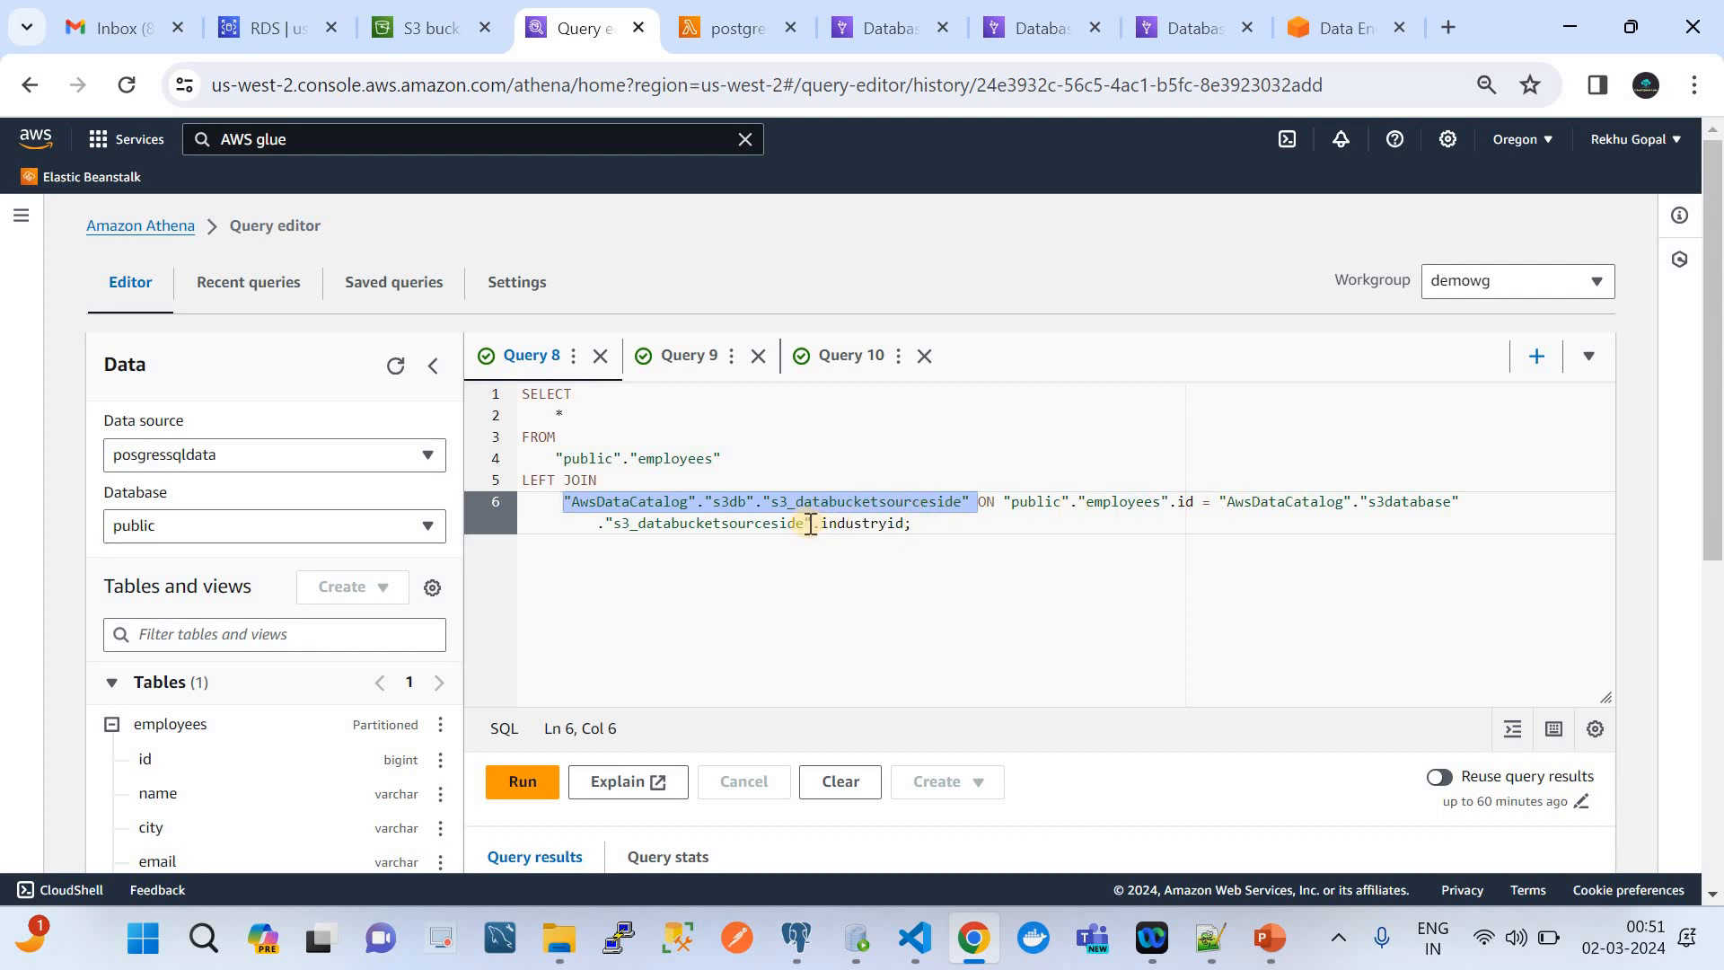
{"action": "left_click_drag", "start_coordinate": [810, 525], "coordinate": [1220, 504]}
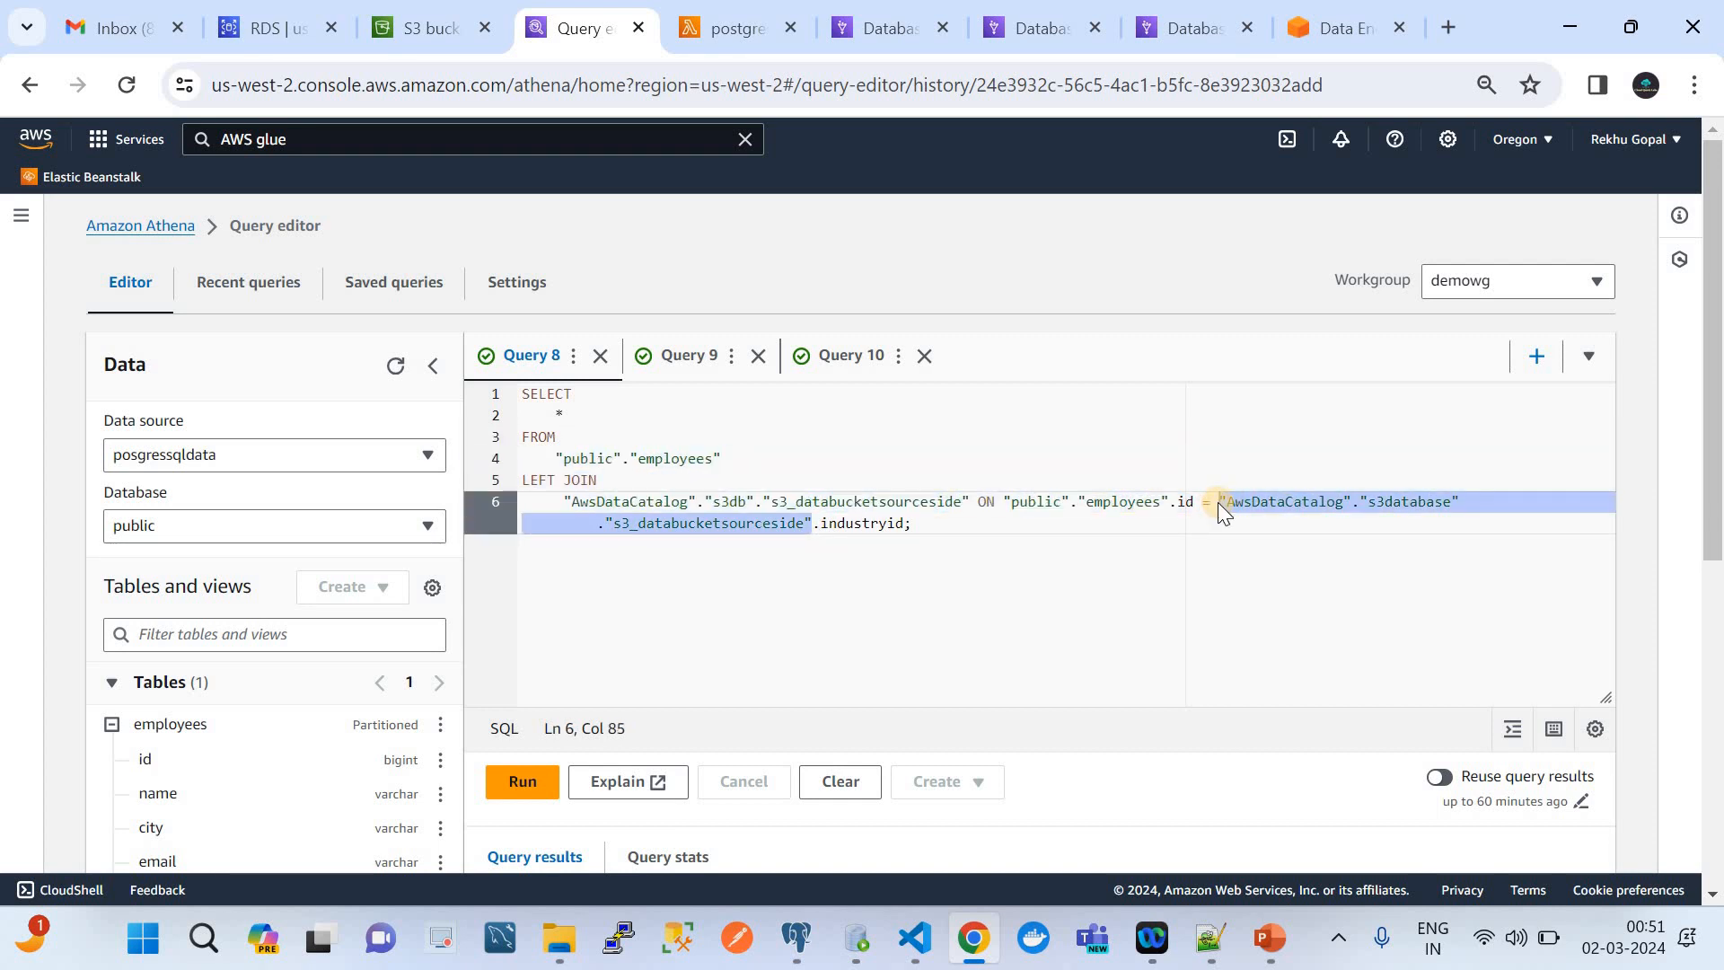
{"action": "type", "text": "\"AwsDataCatalog\".\"s3db\".\"s3_databucketsourceside\""}
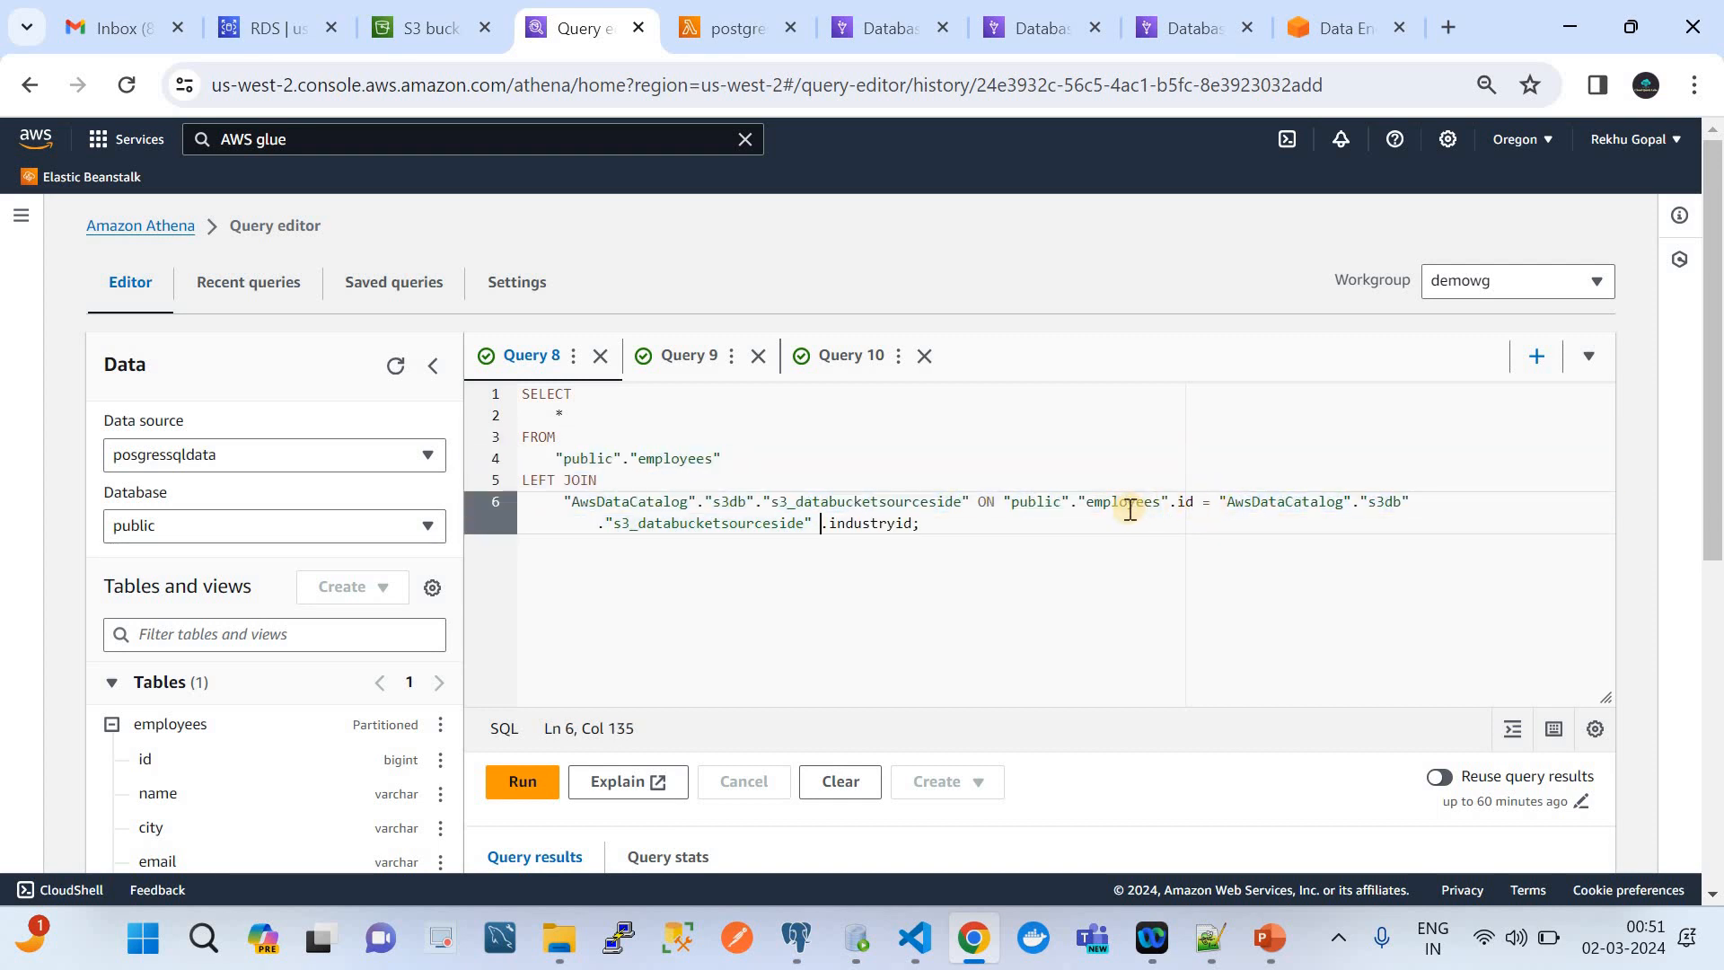
{"action": "key", "text": "BackSpace"}
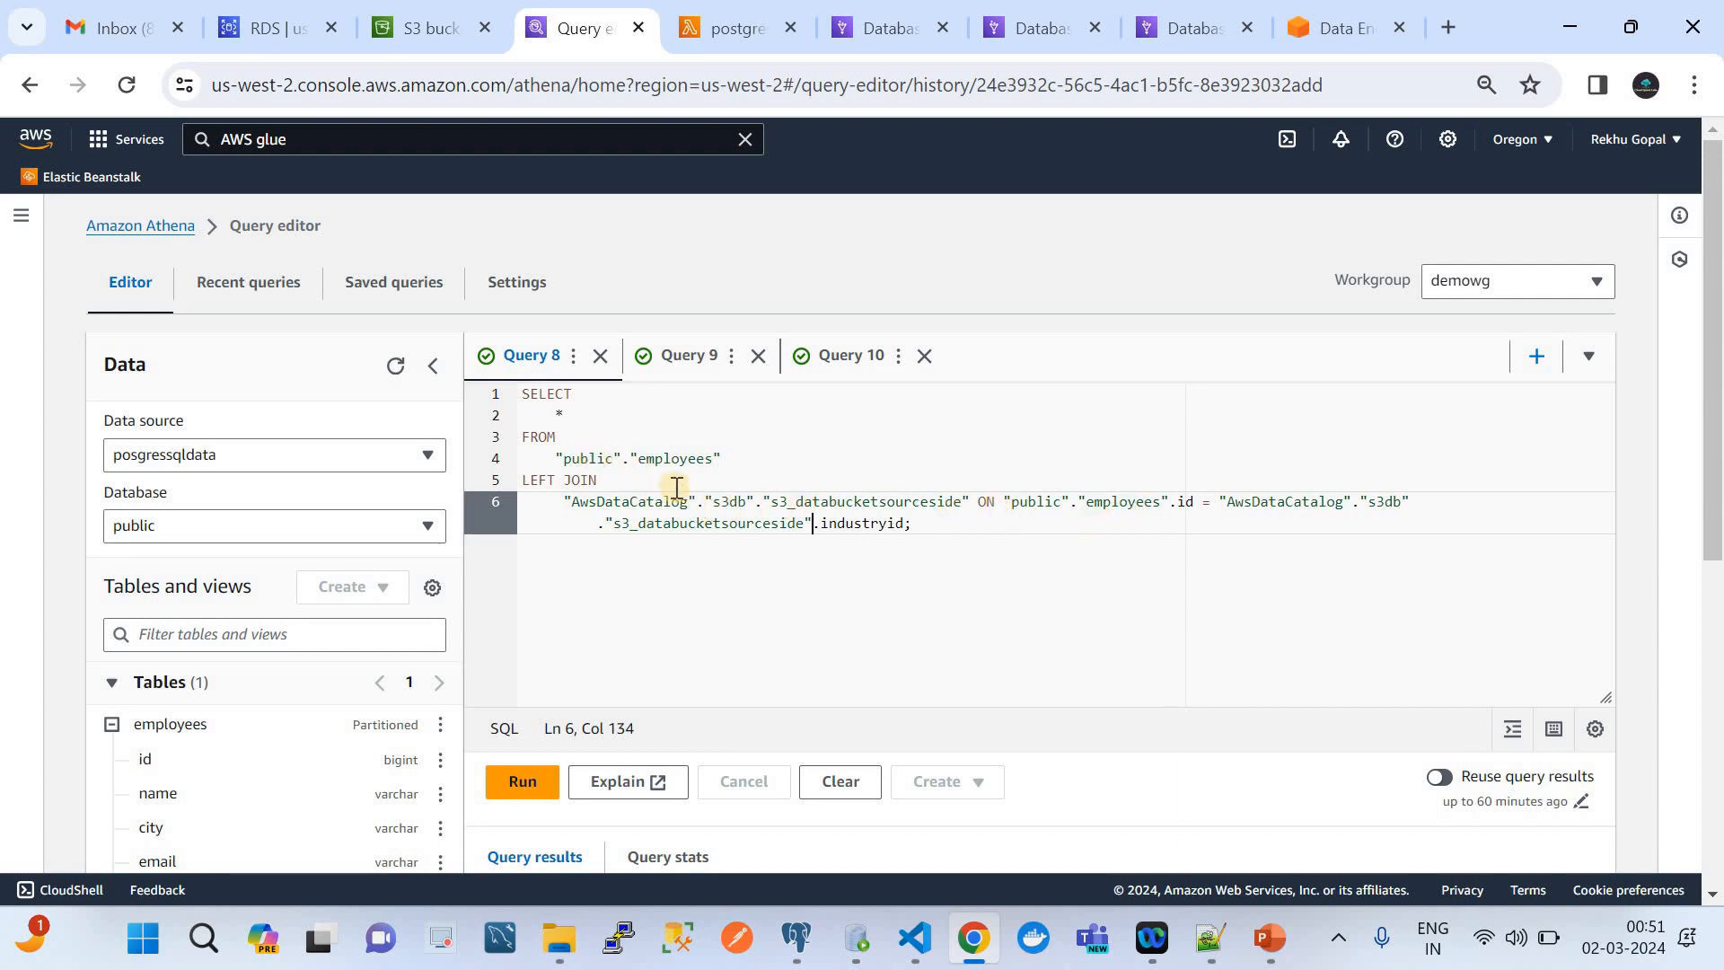
{"action": "left_click", "coordinate": [923, 524]}
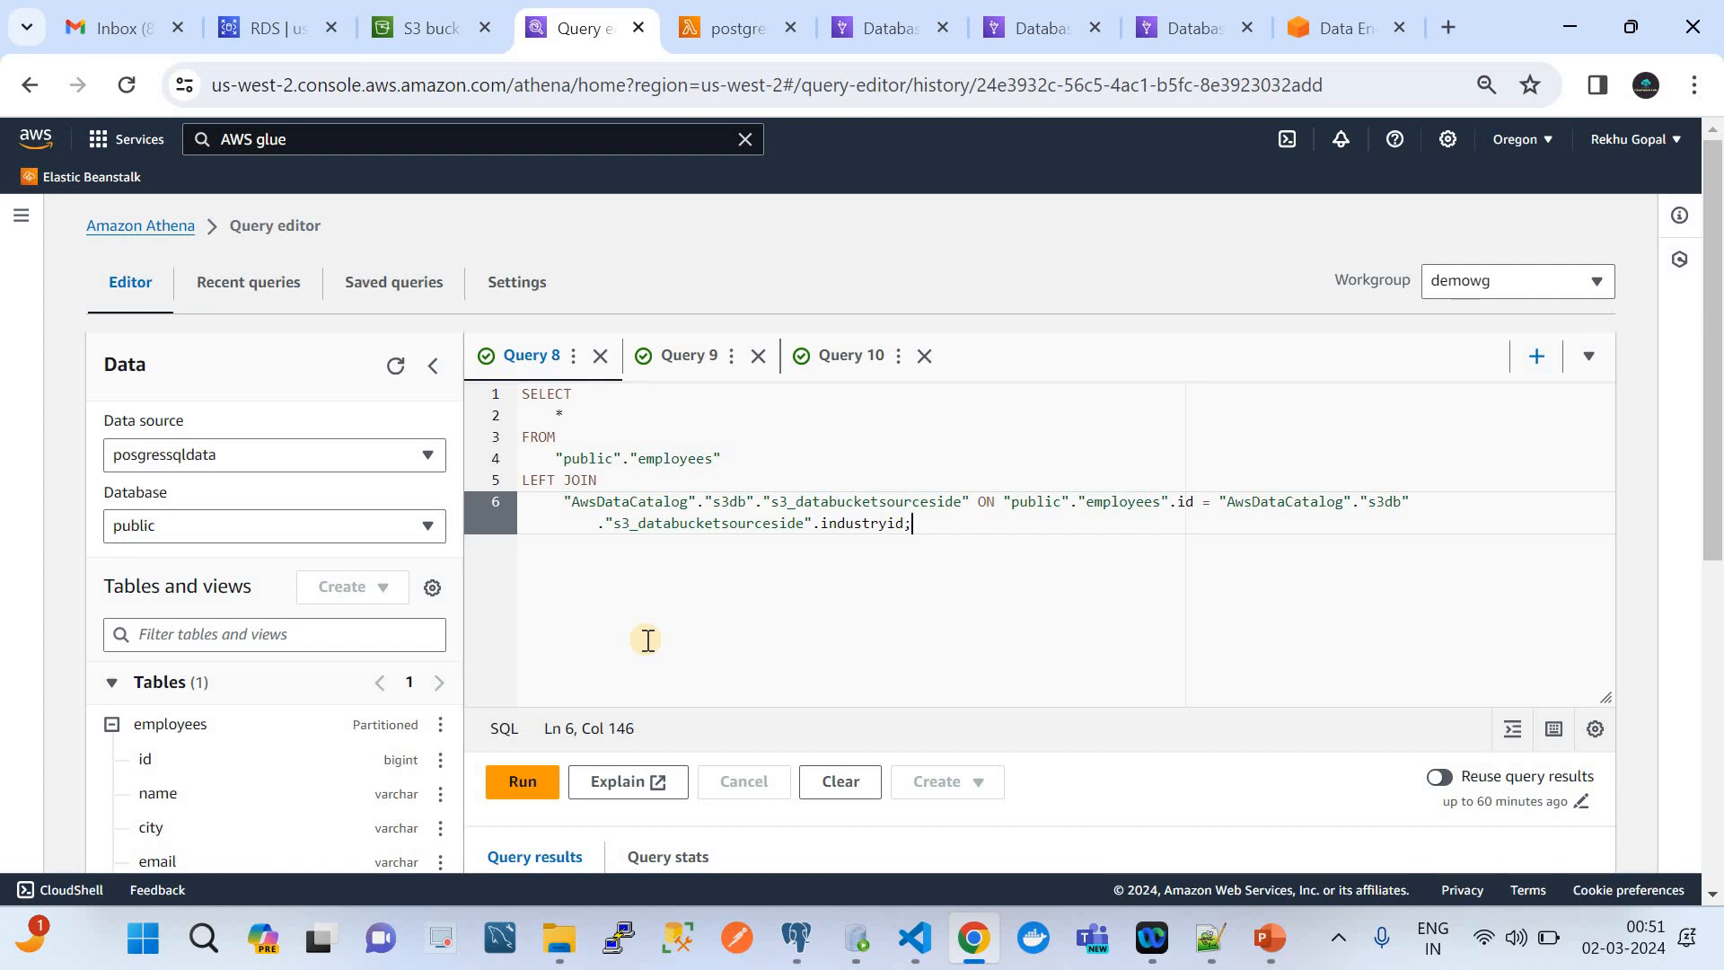
Run the federated LEFT JOIN query on the employees and s3_databucketsourceside tables
{"action": "scroll", "coordinate": [645, 628], "scroll_direction": "down", "scroll_amount": 3}
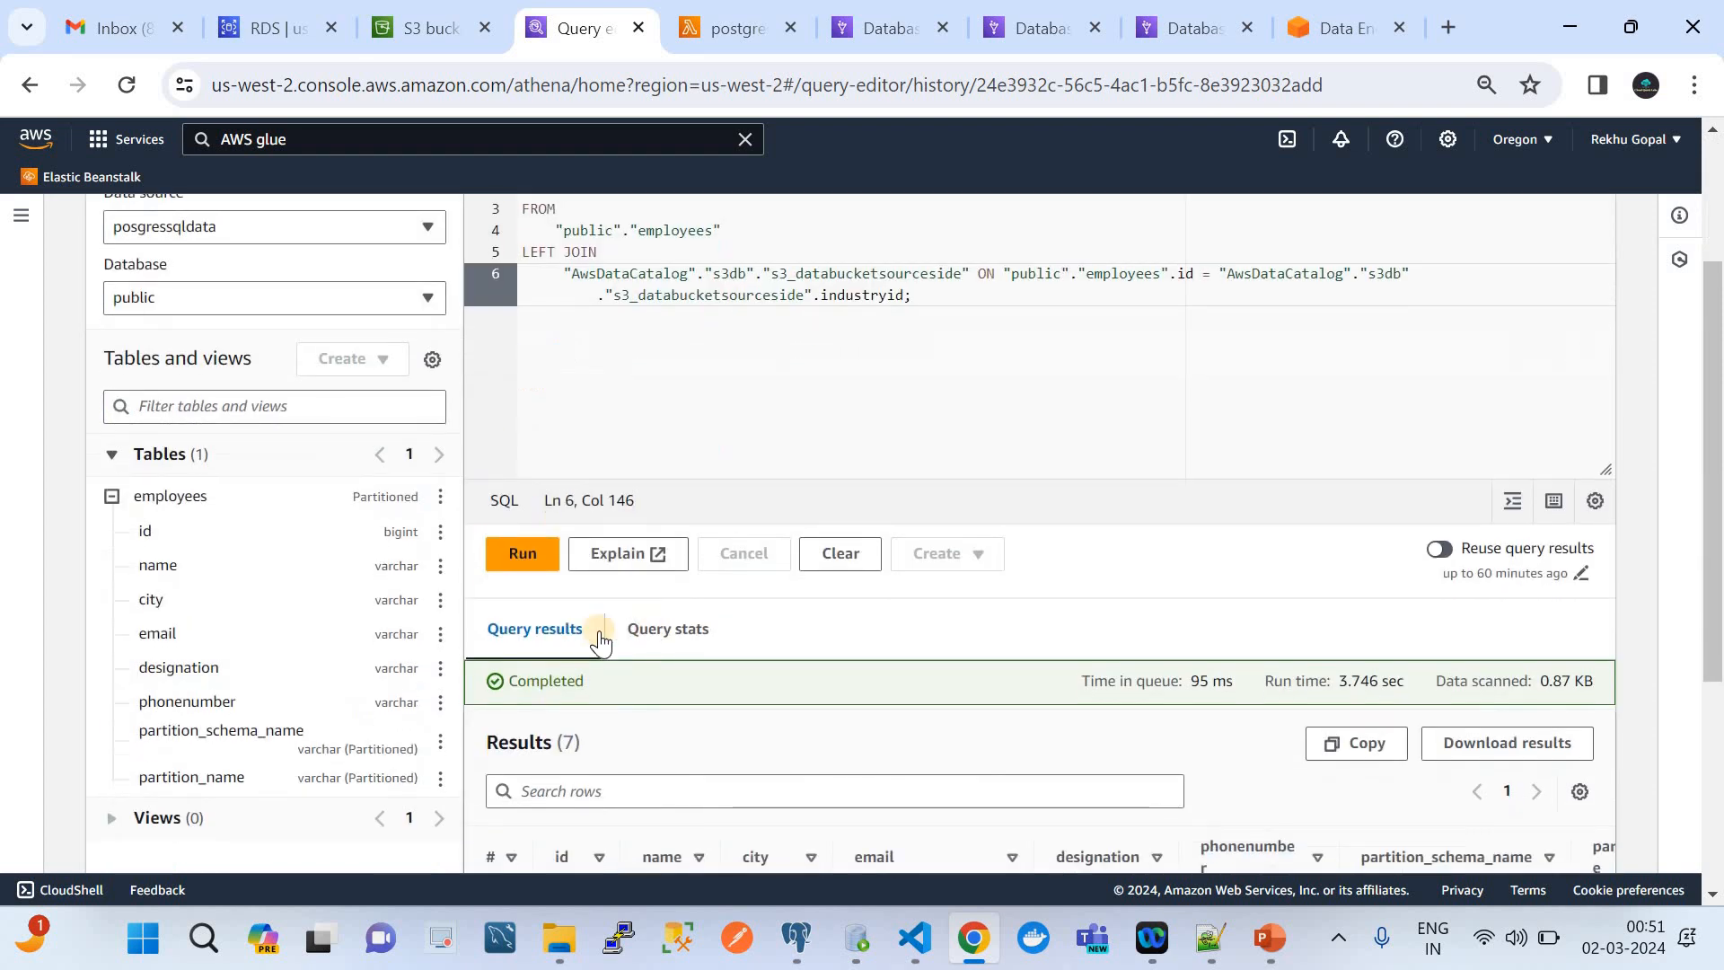
{"action": "left_click", "coordinate": [524, 553]}
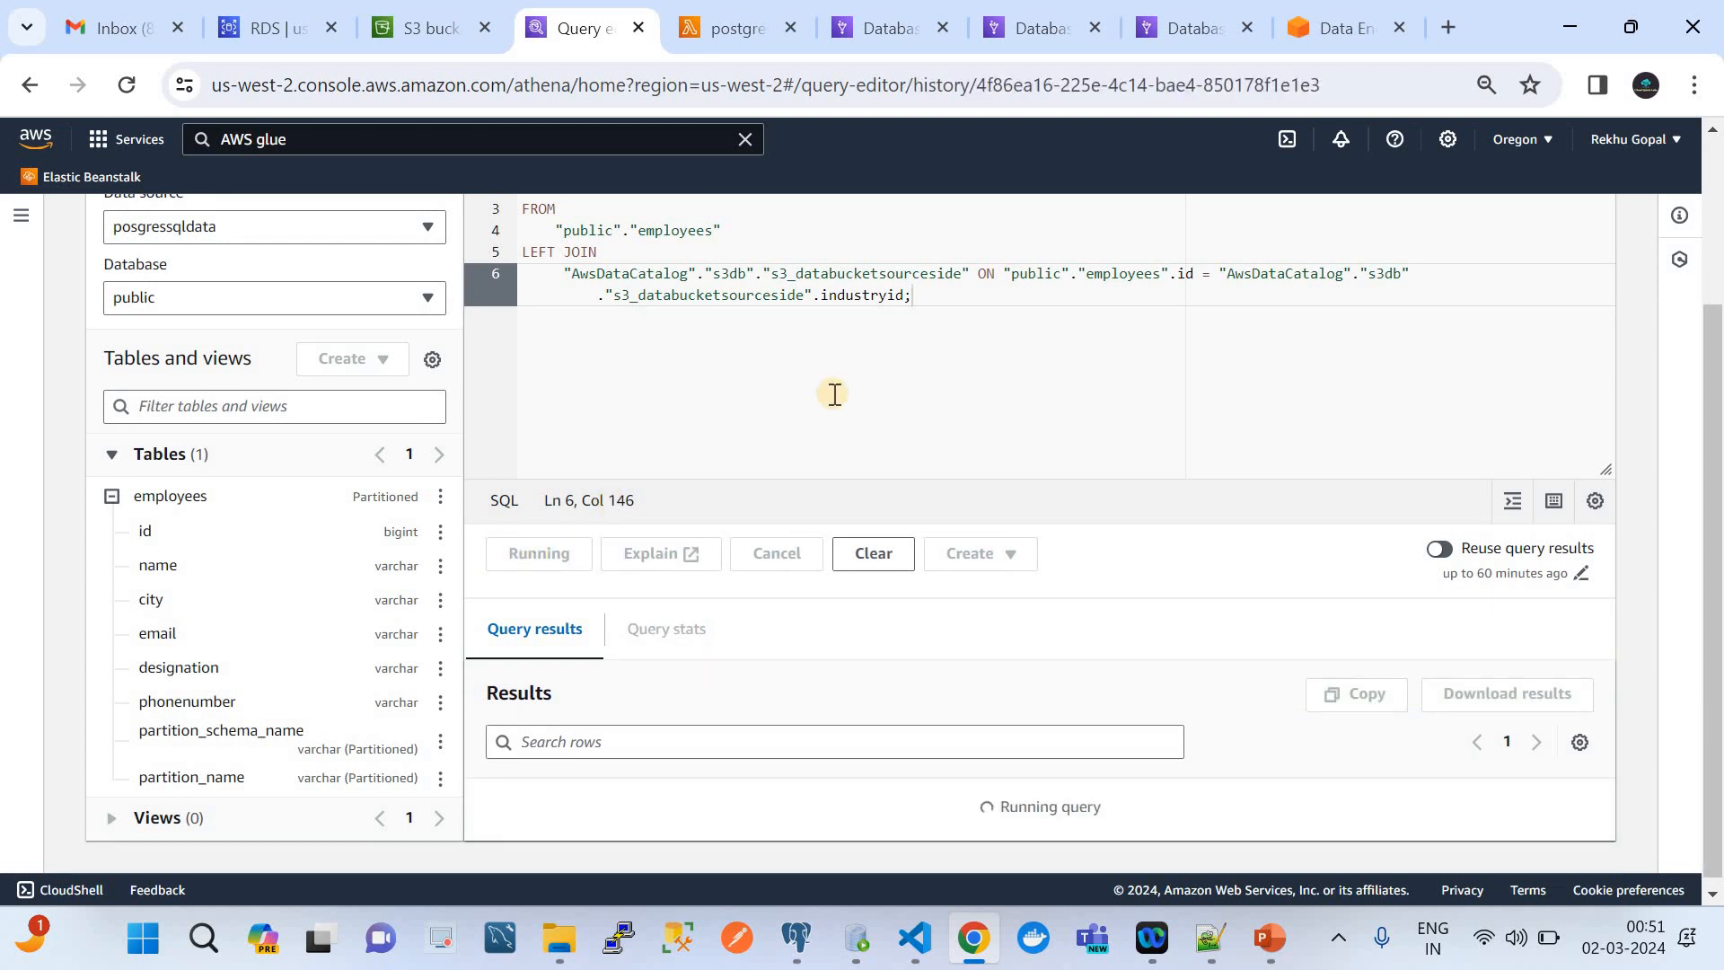
{"action": "scroll", "coordinate": [924, 654], "scroll_direction": "down", "scroll_amount": 1}
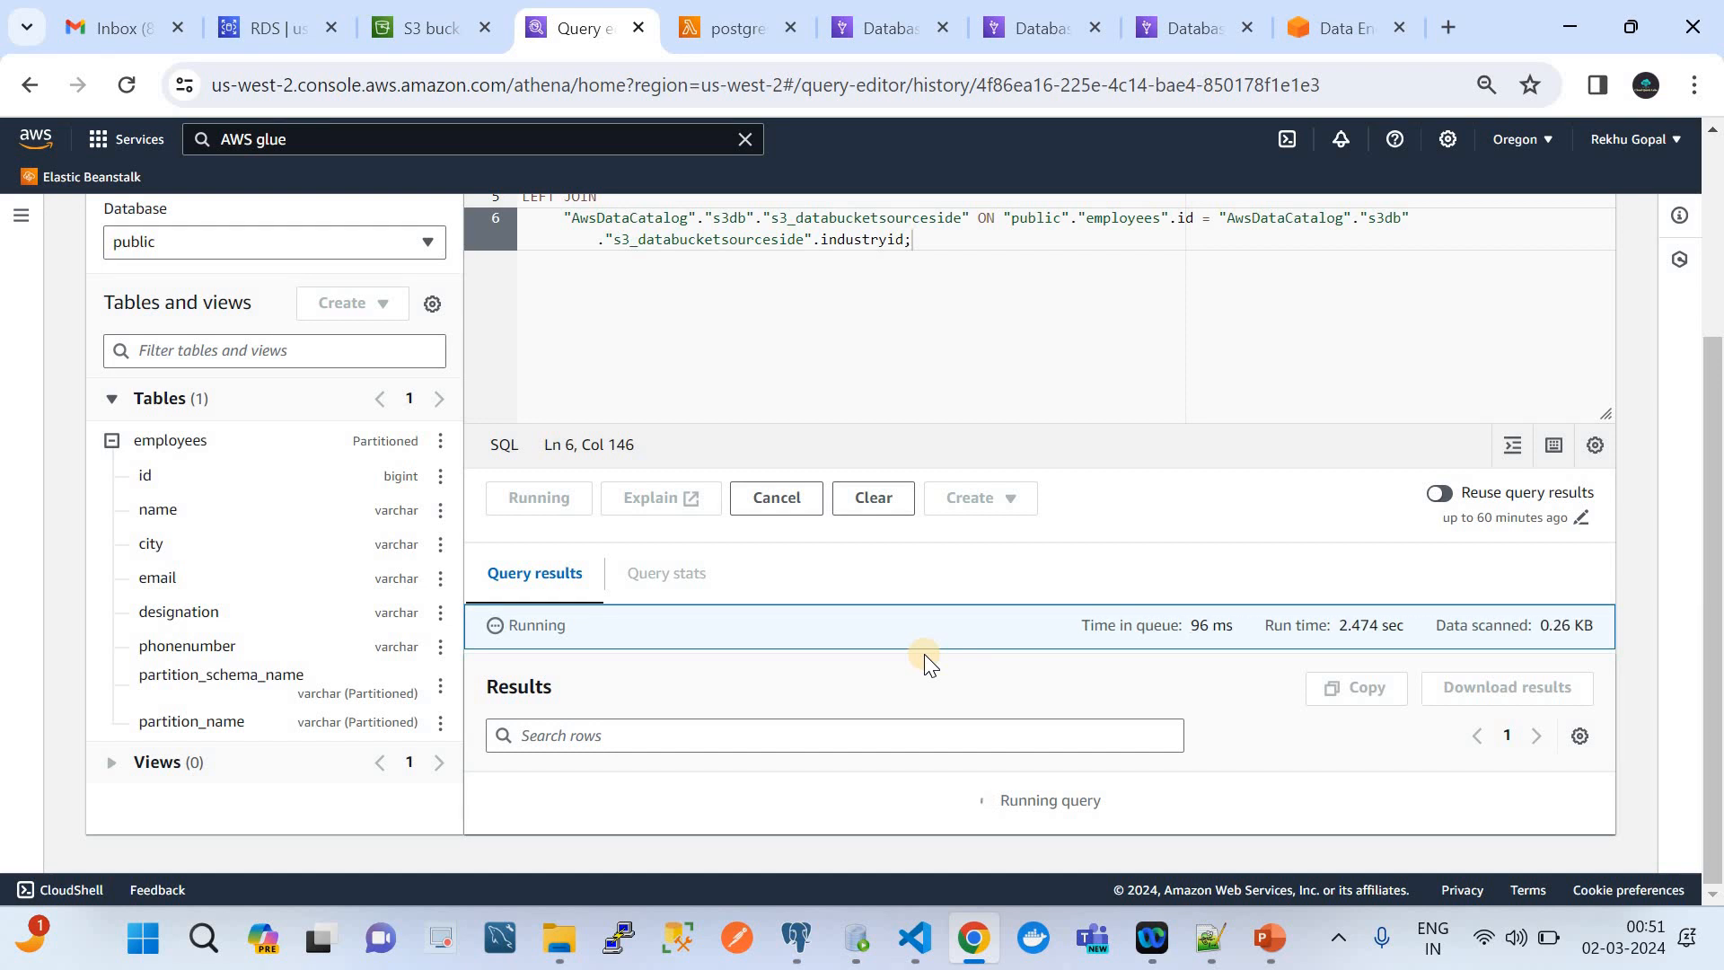
Examine the joined results across the employees and S3 columns, and switch to the Athena Federated Query slide in PowerPoint
{"action": "scroll", "coordinate": [924, 654], "scroll_direction": "down", "scroll_amount": 3}
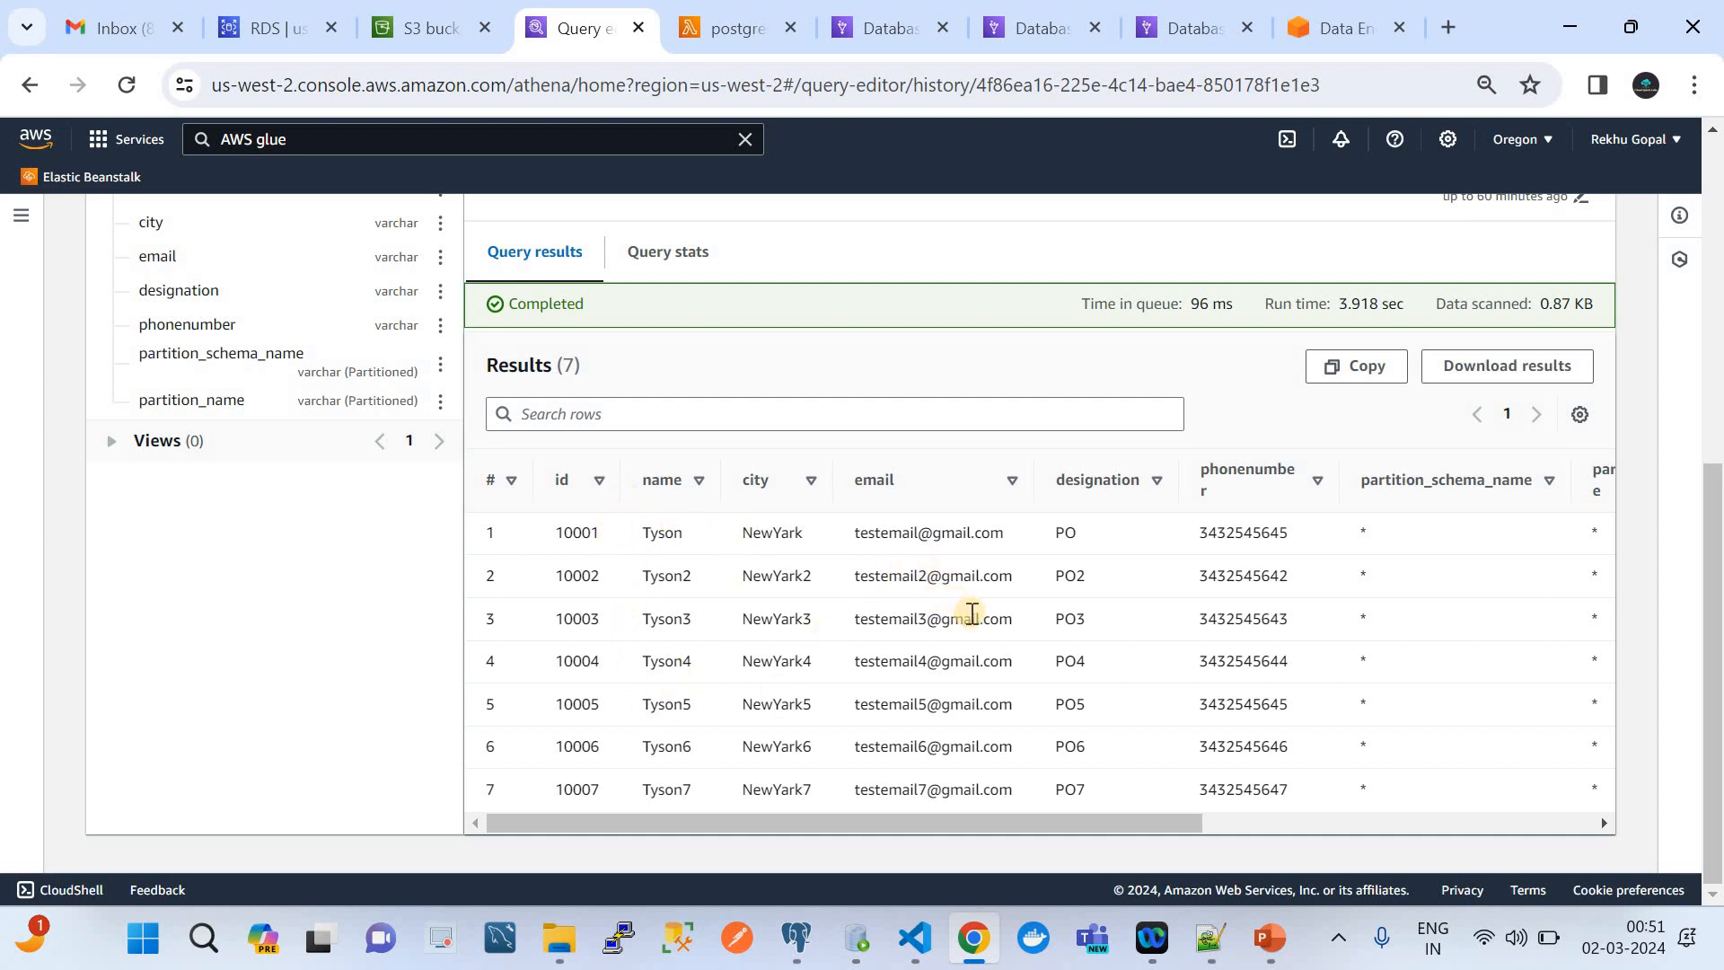
{"action": "scroll", "coordinate": [973, 616], "scroll_direction": "right", "scroll_amount": 5}
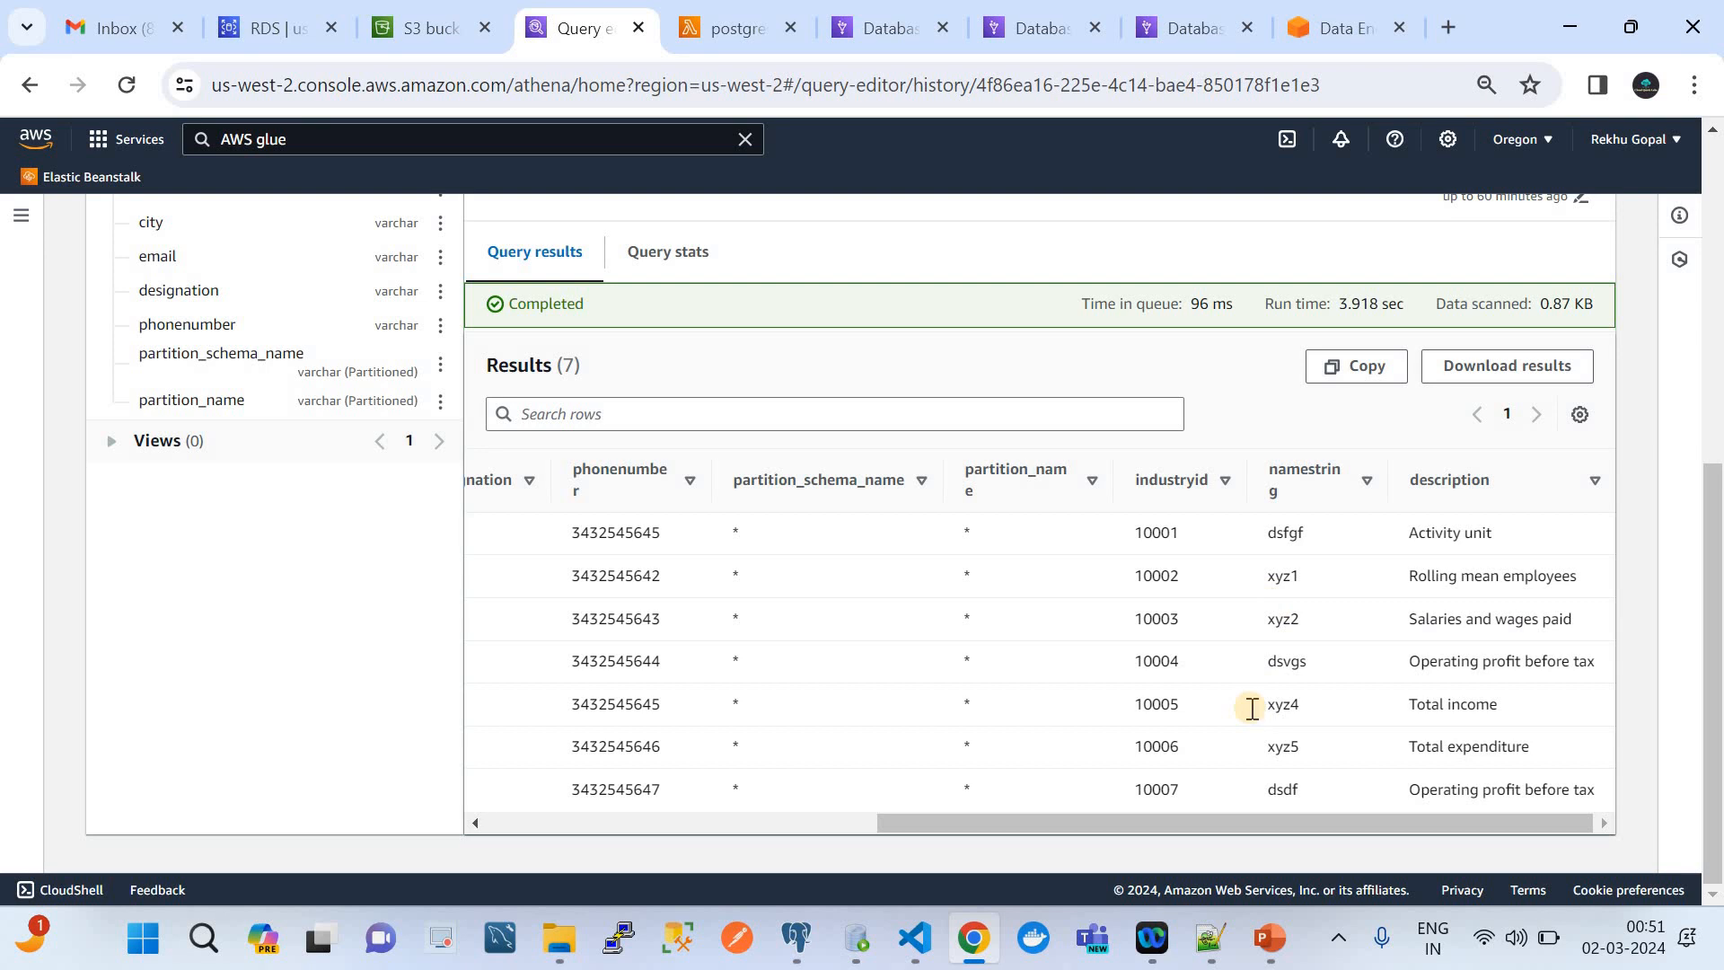
{"action": "scroll", "coordinate": [1252, 709], "scroll_direction": "left", "scroll_amount": 5}
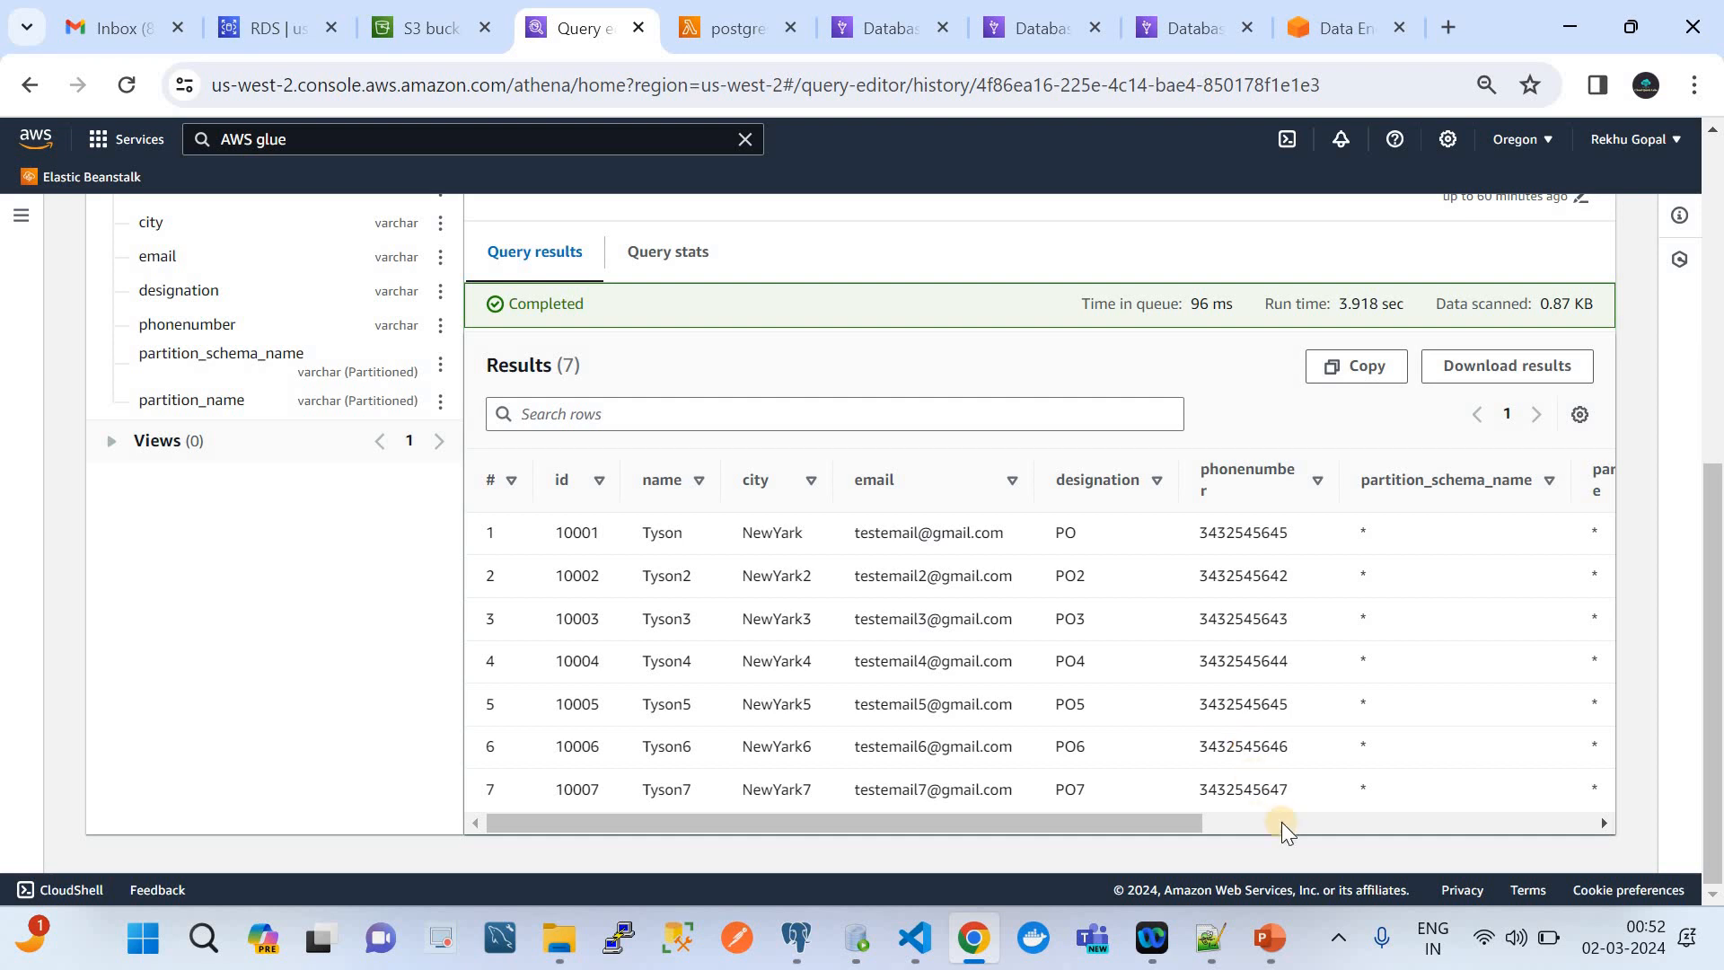
{"action": "left_click", "coordinate": [1269, 938]}
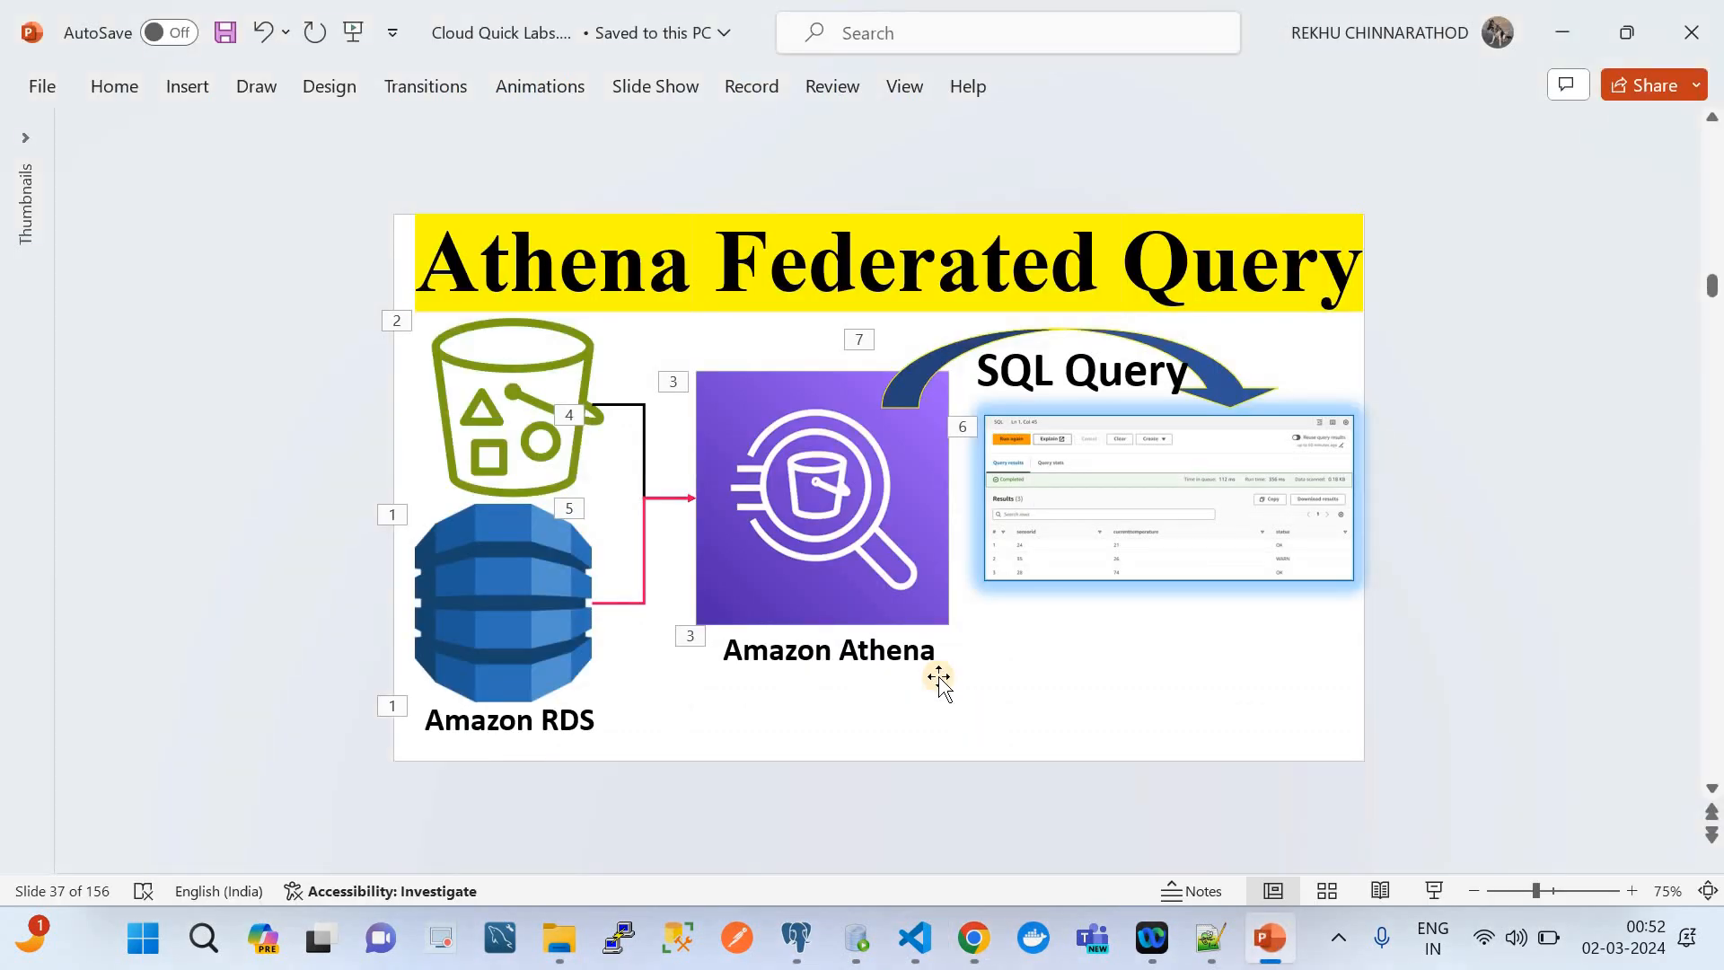